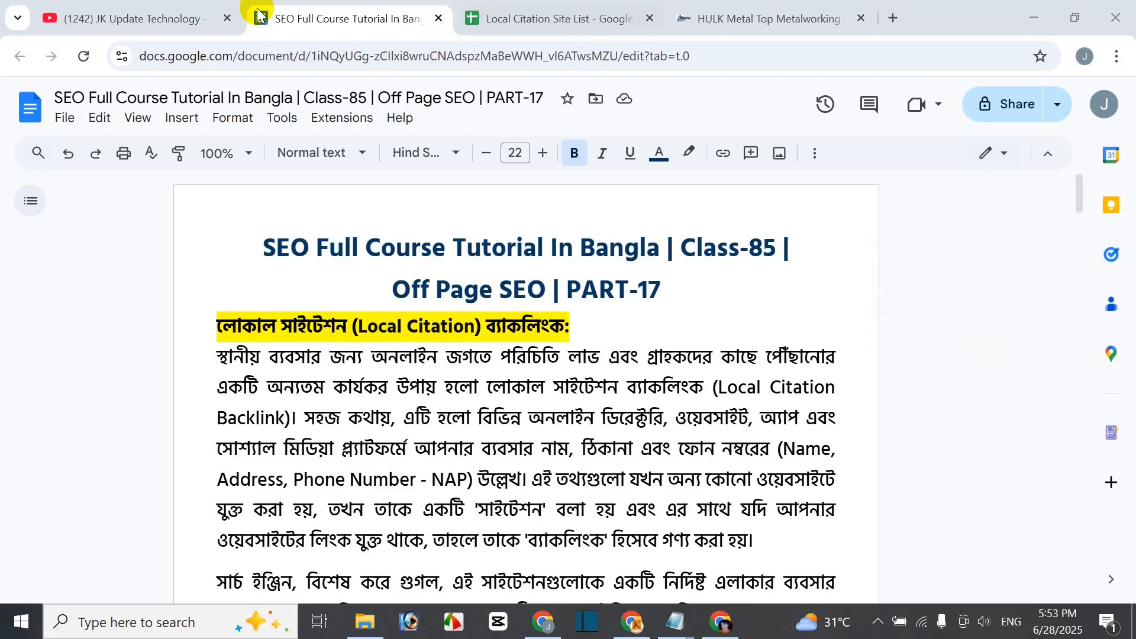
- Switch to the JK Update Technology YouTube channel and browse its SEO class uploads up to Class-84
click(163, 22)
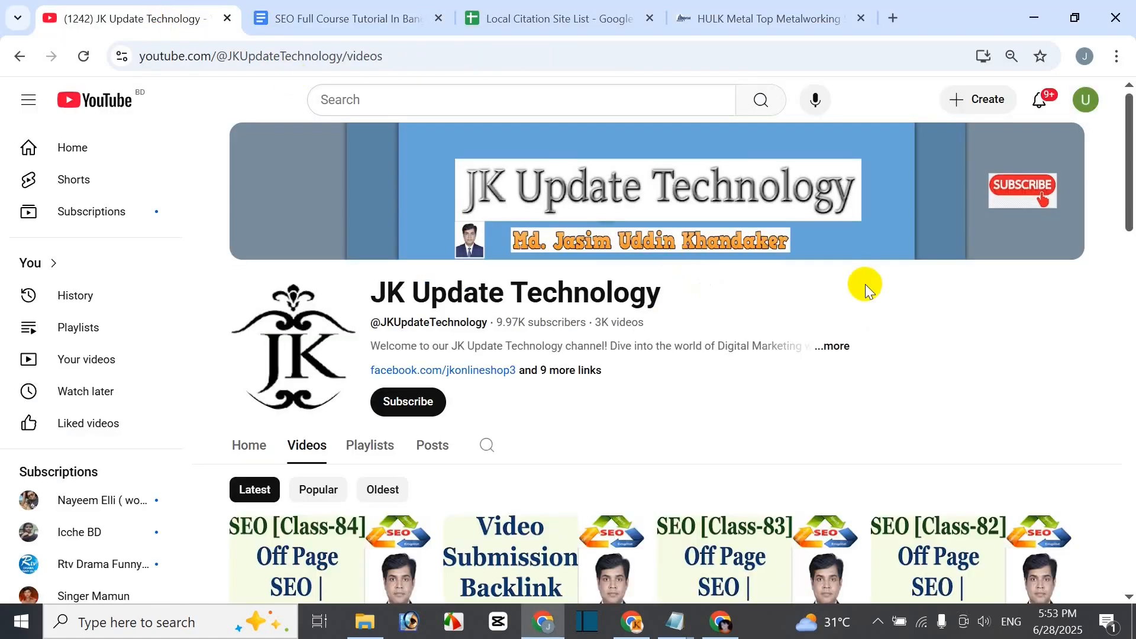
scroll(864, 285, down, 2)
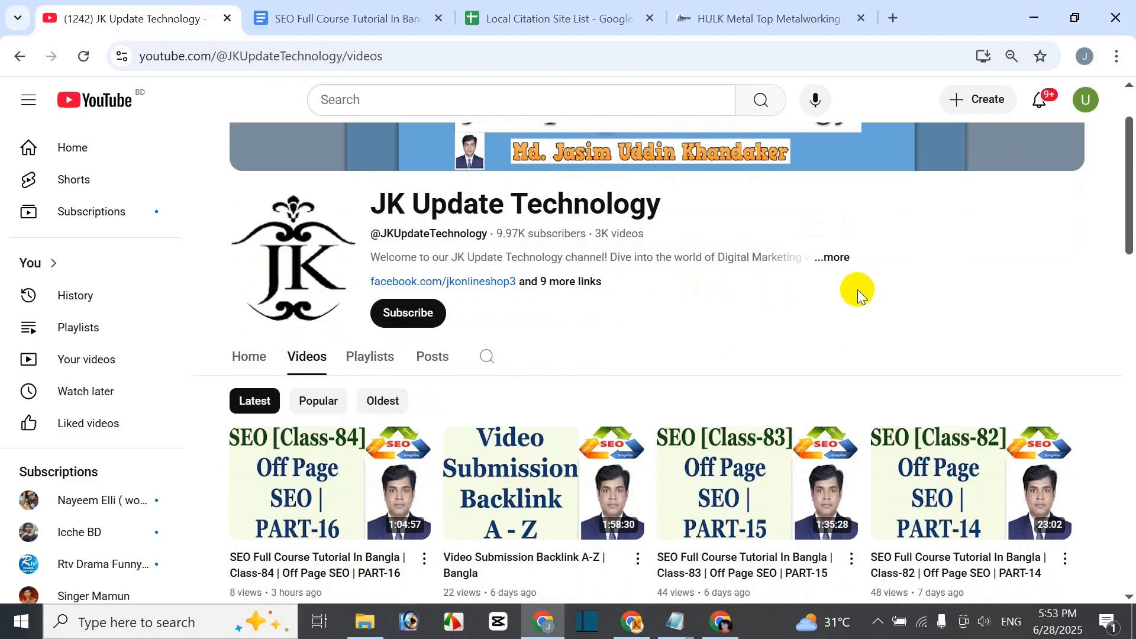
scroll(823, 334, down, 2)
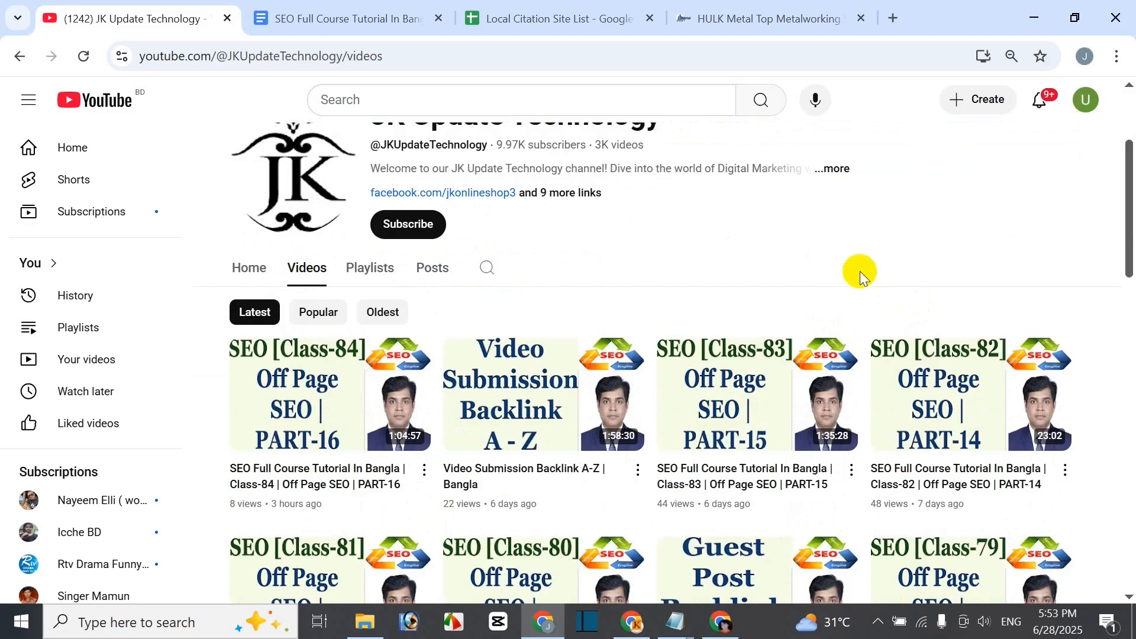
drag(1126, 236, 1130, 339)
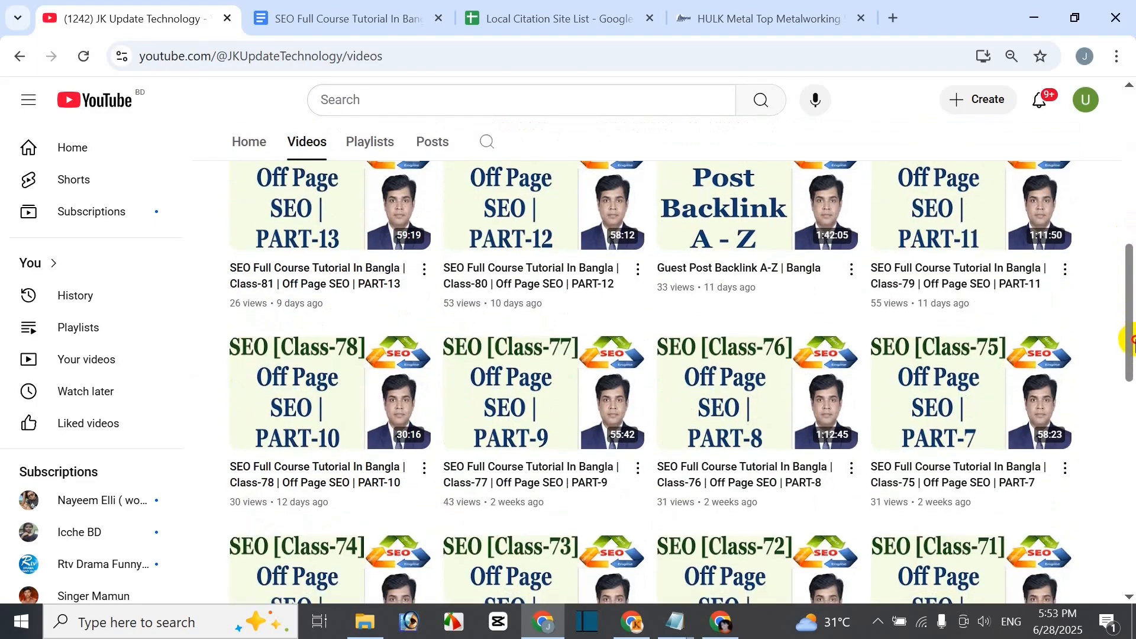
drag(1130, 338, 1131, 354)
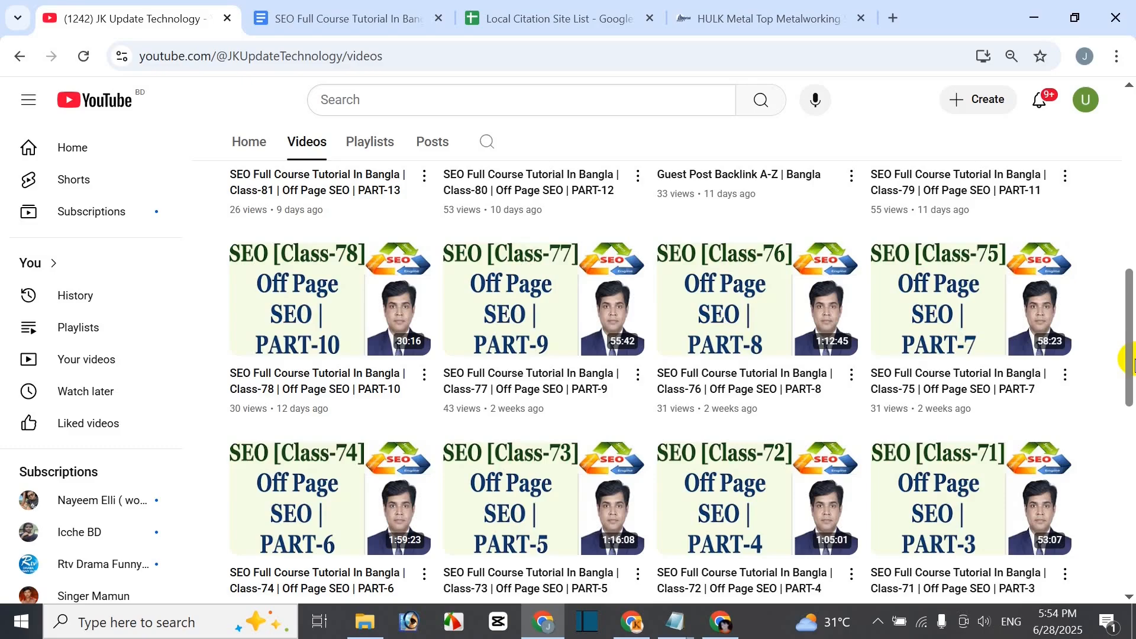
scroll(1132, 314, up, 1)
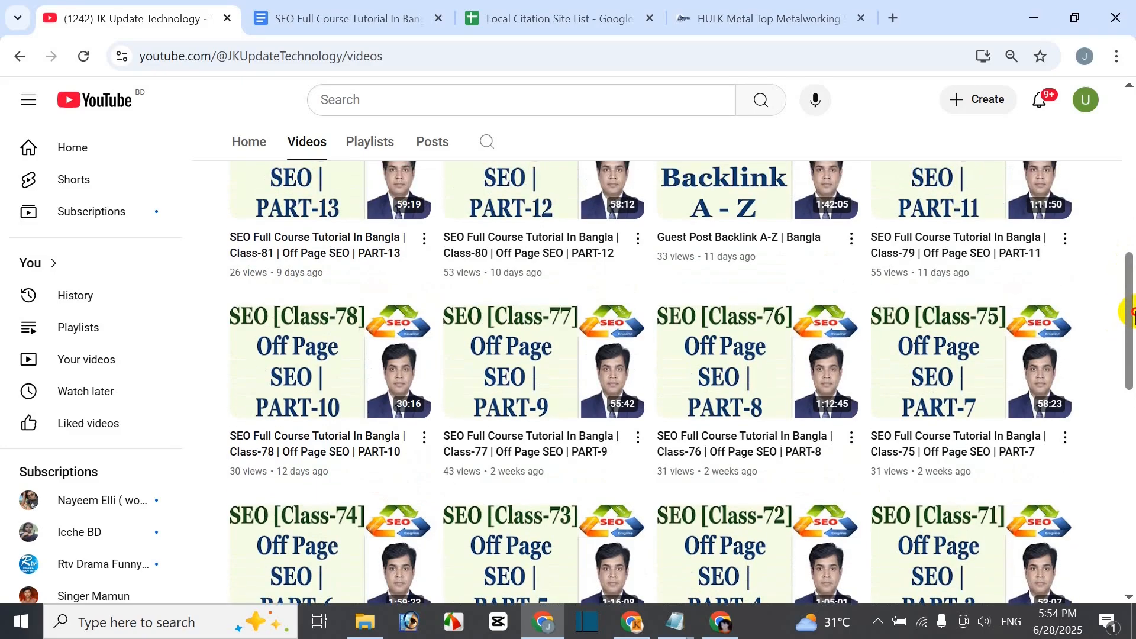
drag(1132, 313, 1129, 187)
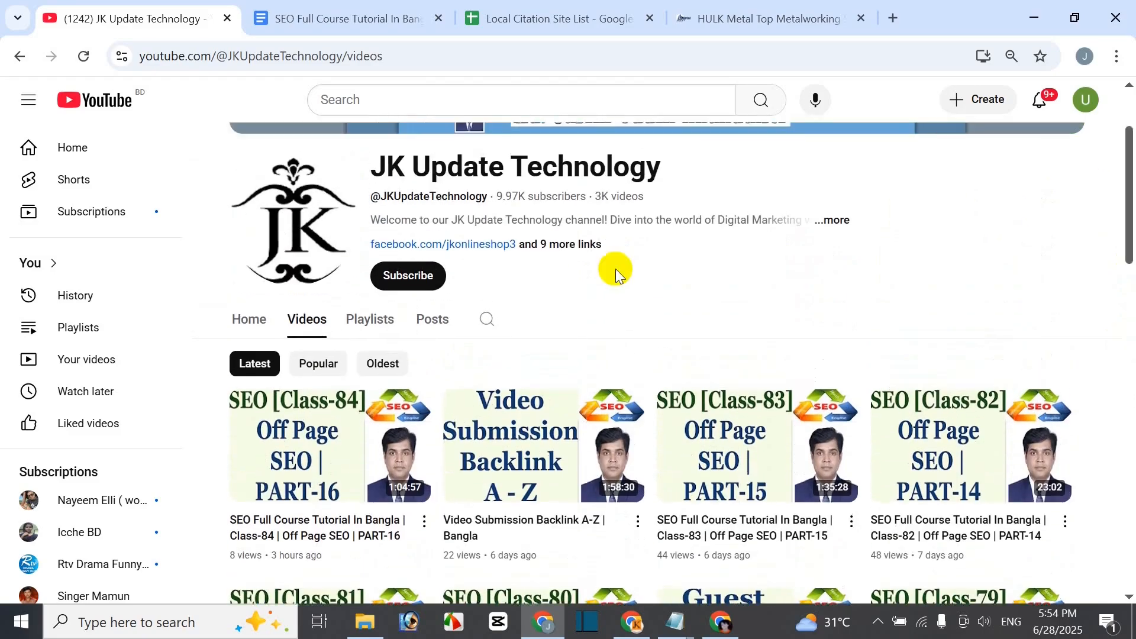
- Look over the channel's Playlists, go back to Videos, then return to the Class-85 notes
click(374, 335)
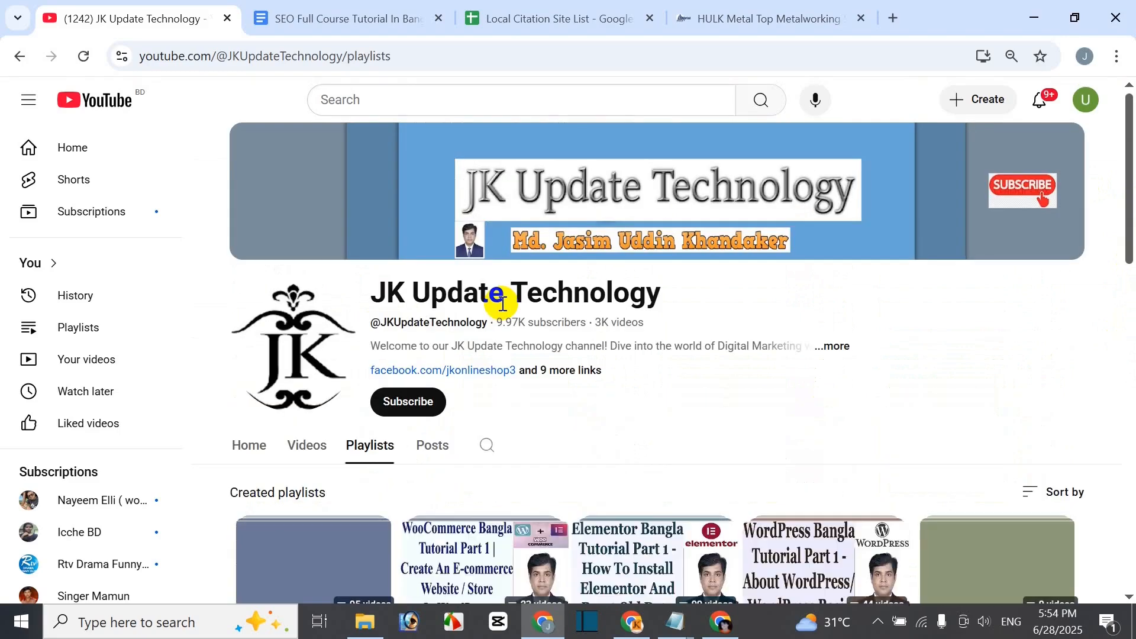
mouse_move(1132, 177)
mouse_down()
mouse_move(1132, 482)
mouse_move(1132, 172)
mouse_up()
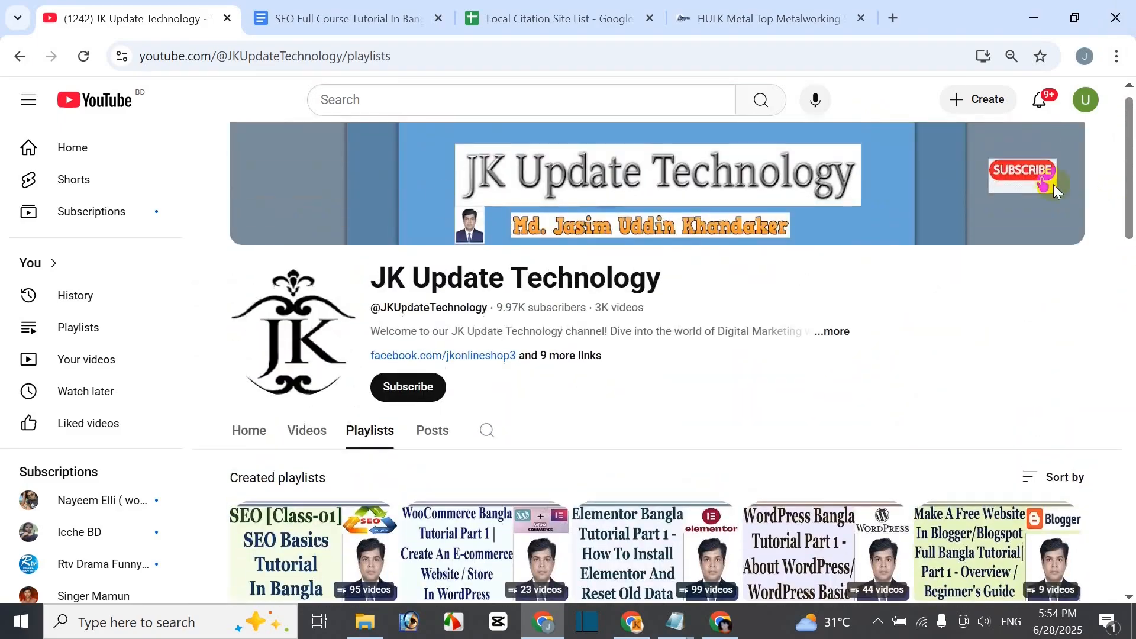
click(299, 434)
click(342, 28)
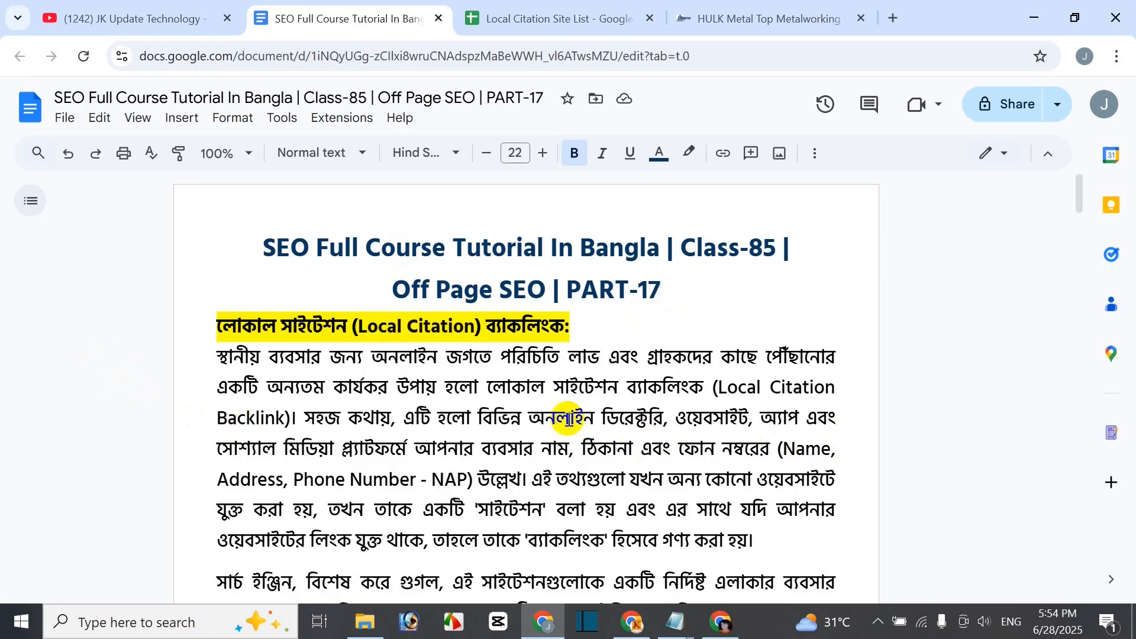
scroll(129, 486, down, 2)
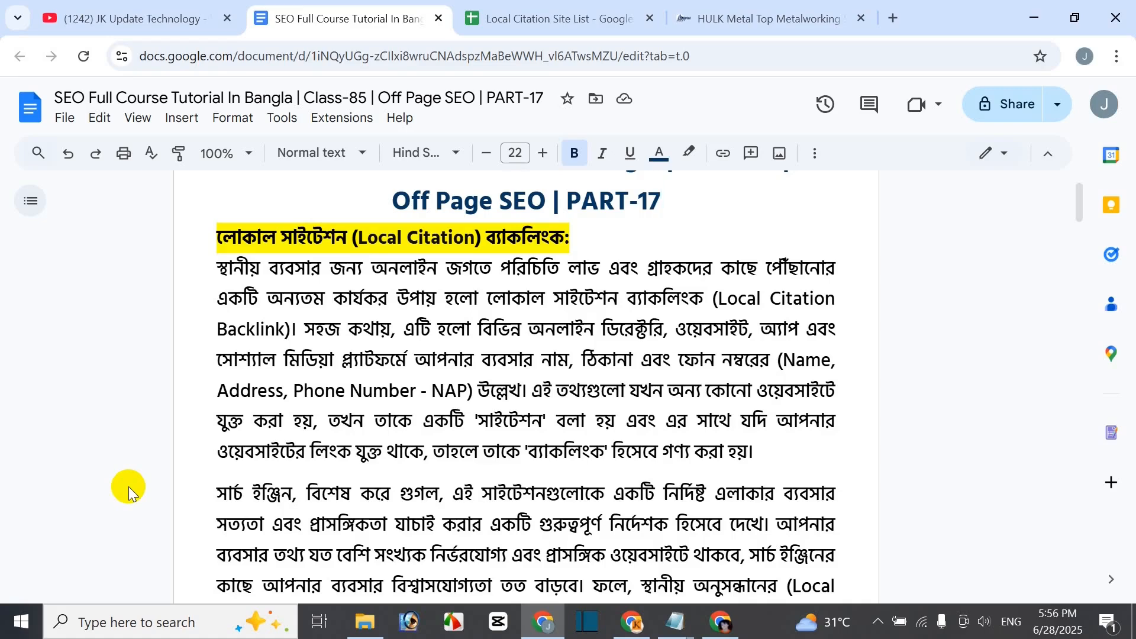
scroll(133, 502, down, 1)
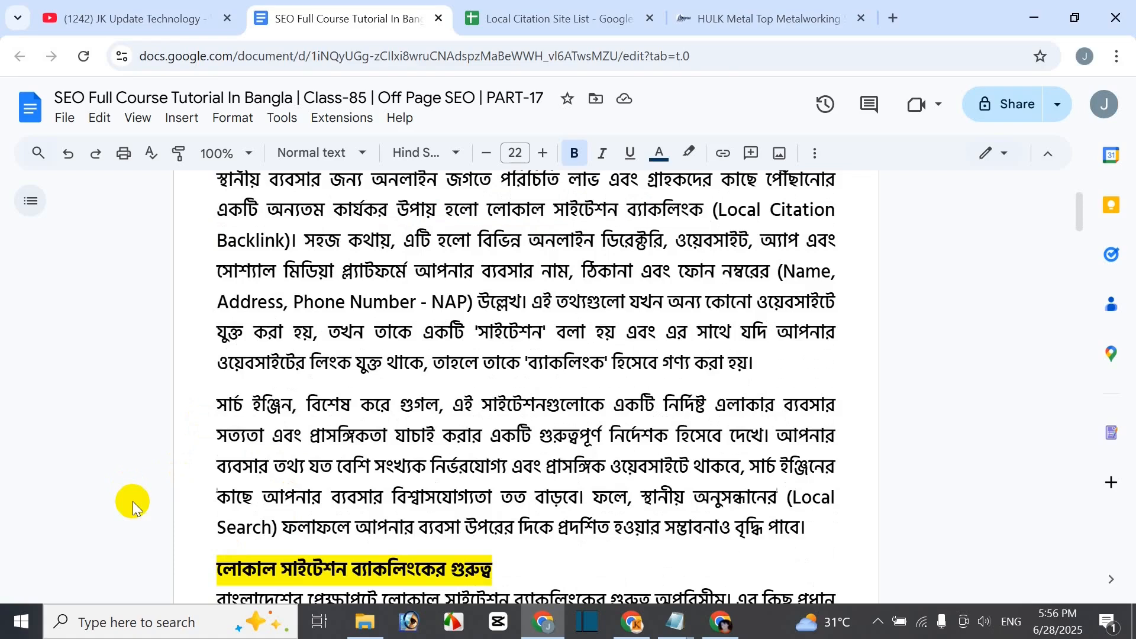
scroll(870, 456, down, 3)
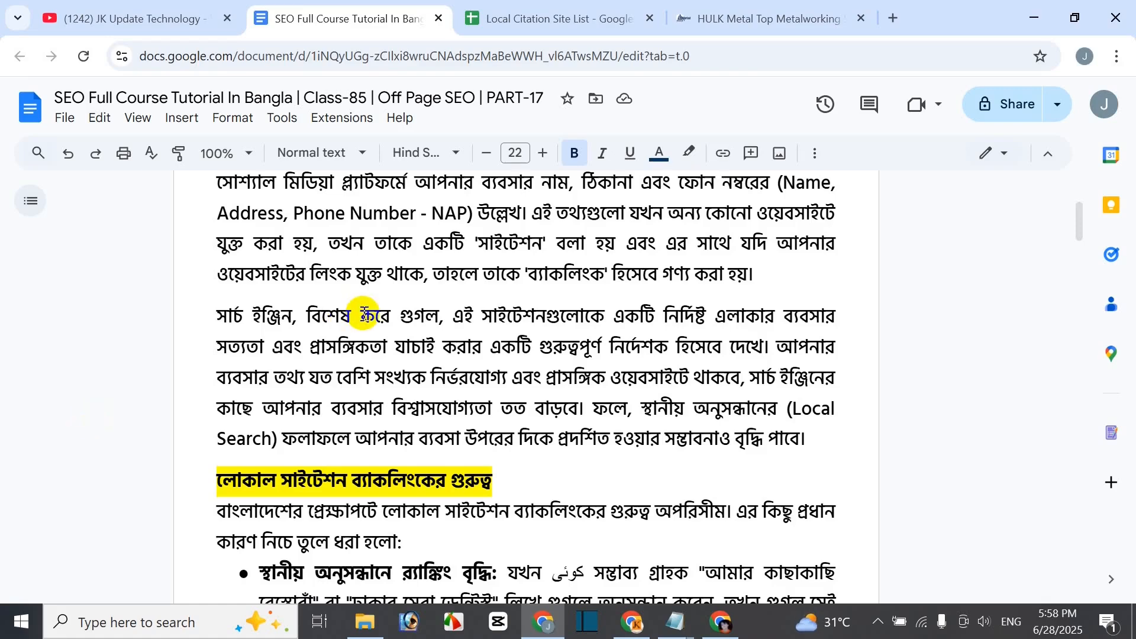
- Read the remaining local citation importance bullets, then start a new Google tab
scroll(367, 355, down, 1)
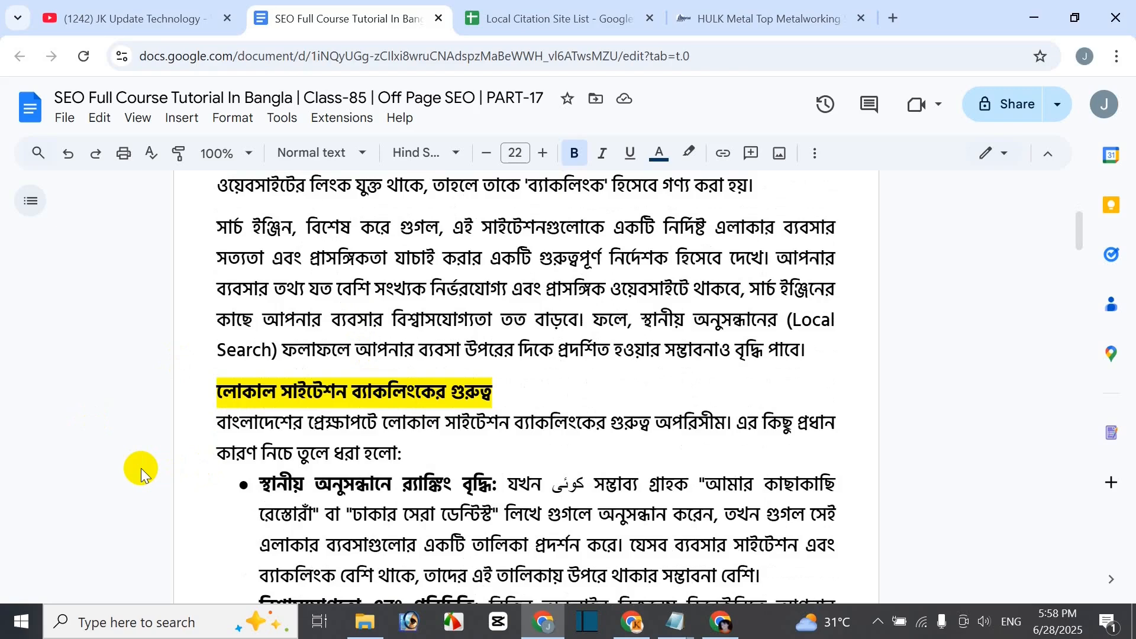
scroll(141, 469, down, 1)
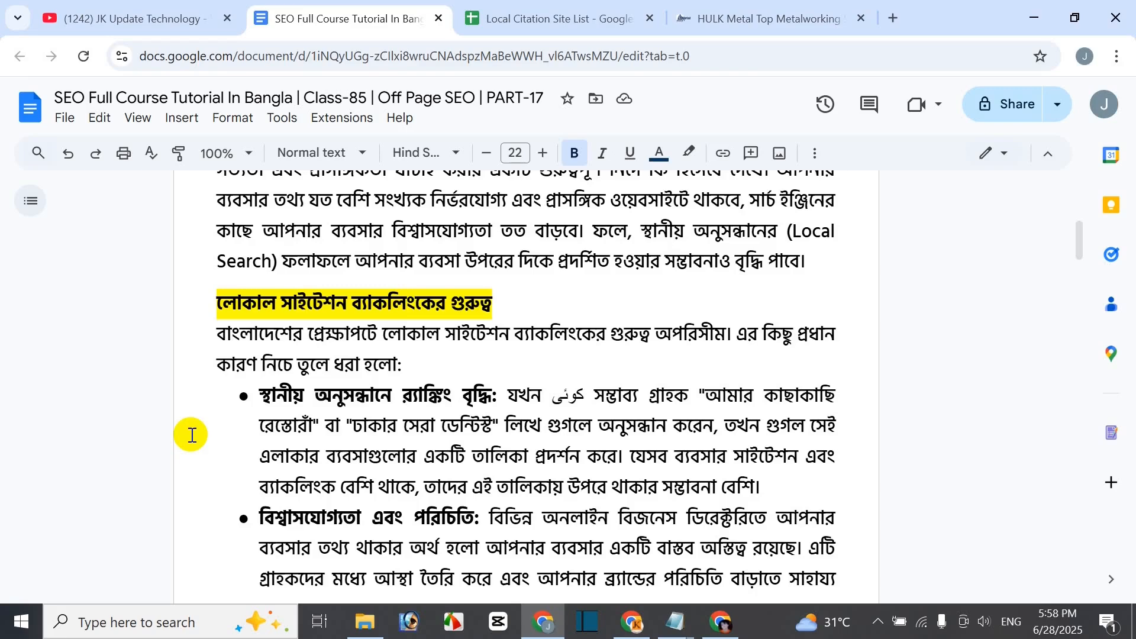
scroll(190, 436, down, 1)
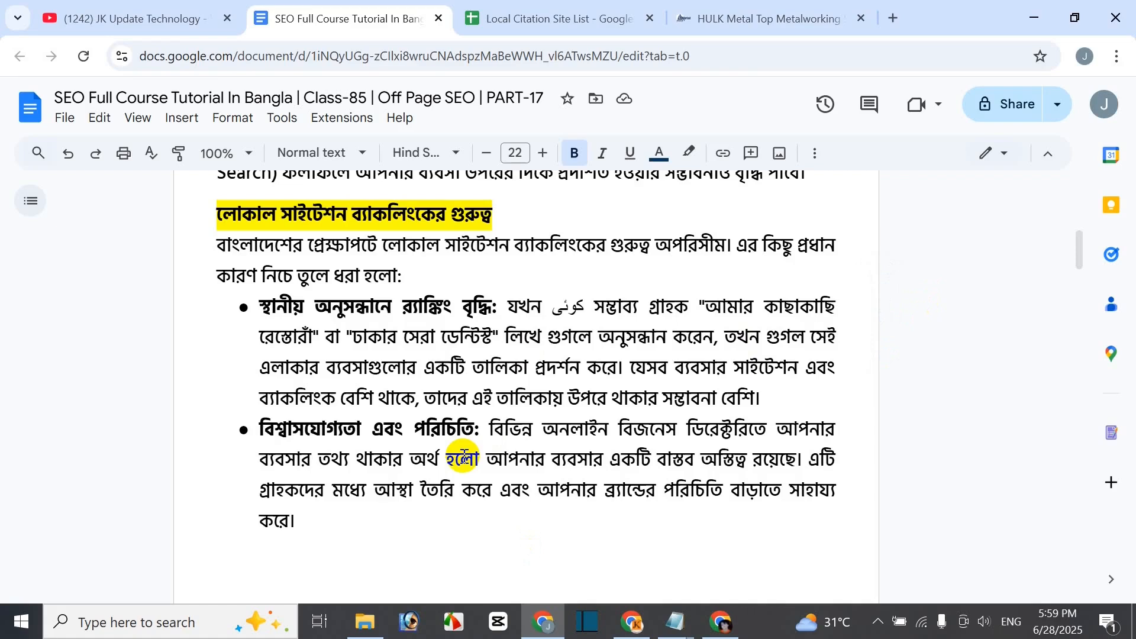
click(891, 19)
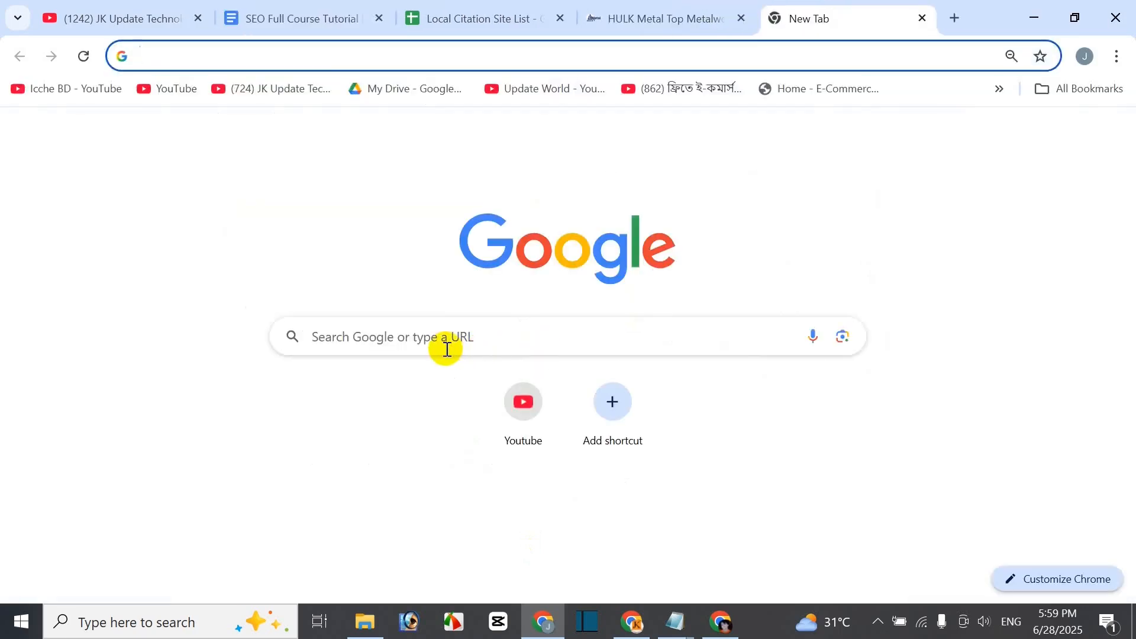
- Search Google for 'restaurants near me' and view Chandpur's restaurant list and map, declining precise location
click(425, 340)
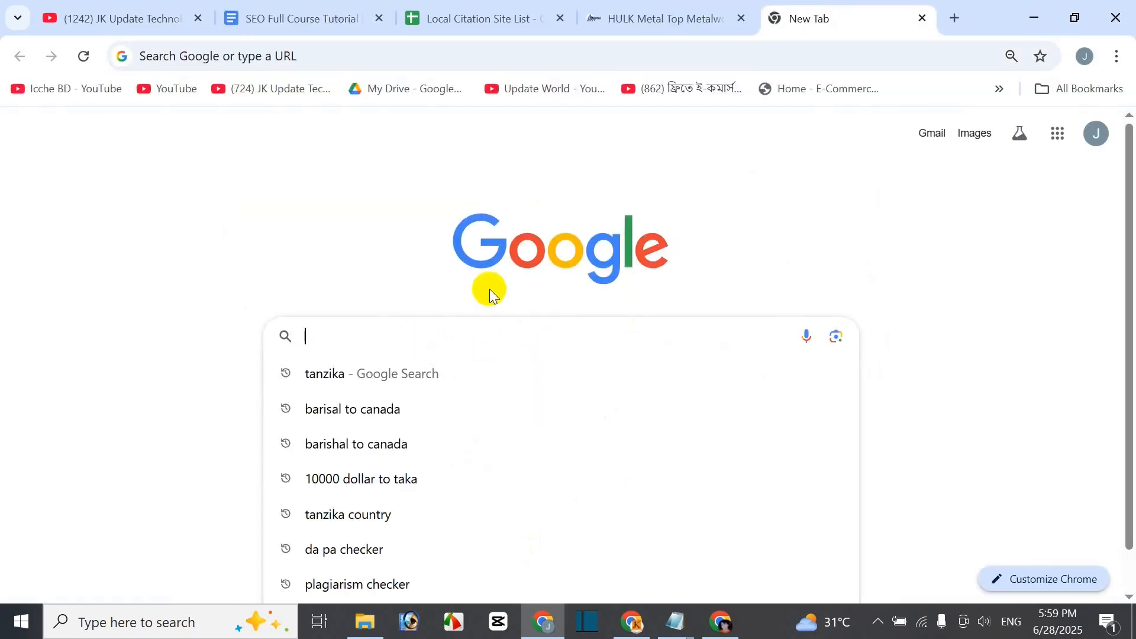
text(re)
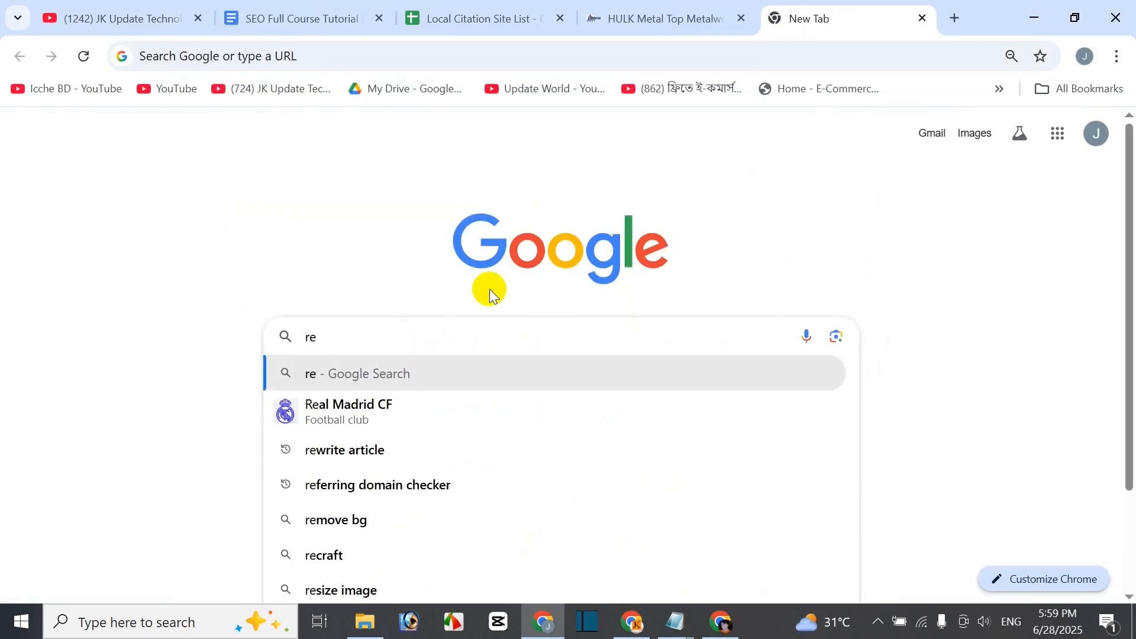
text(sta)
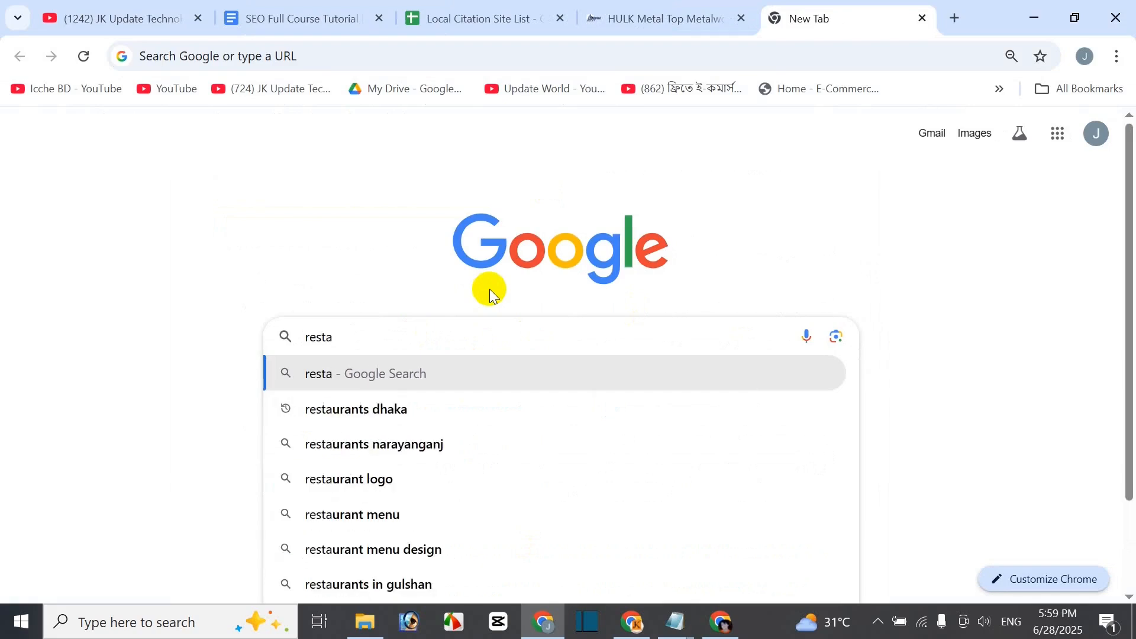
text(r)
key(BackSpace)
key(BackSpace)
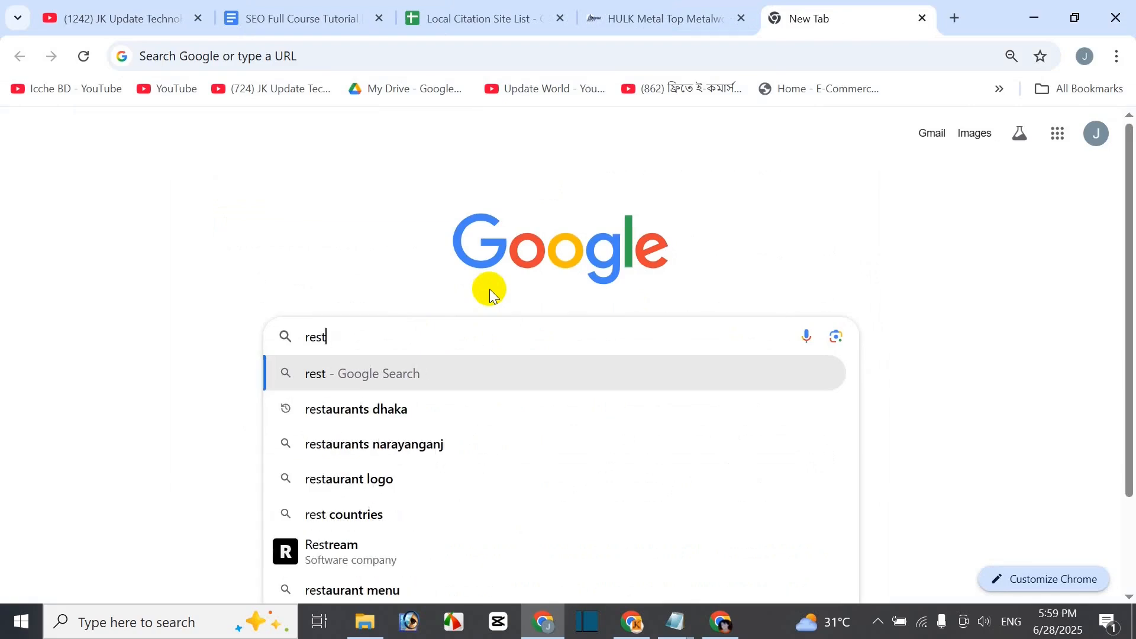
text(ura)
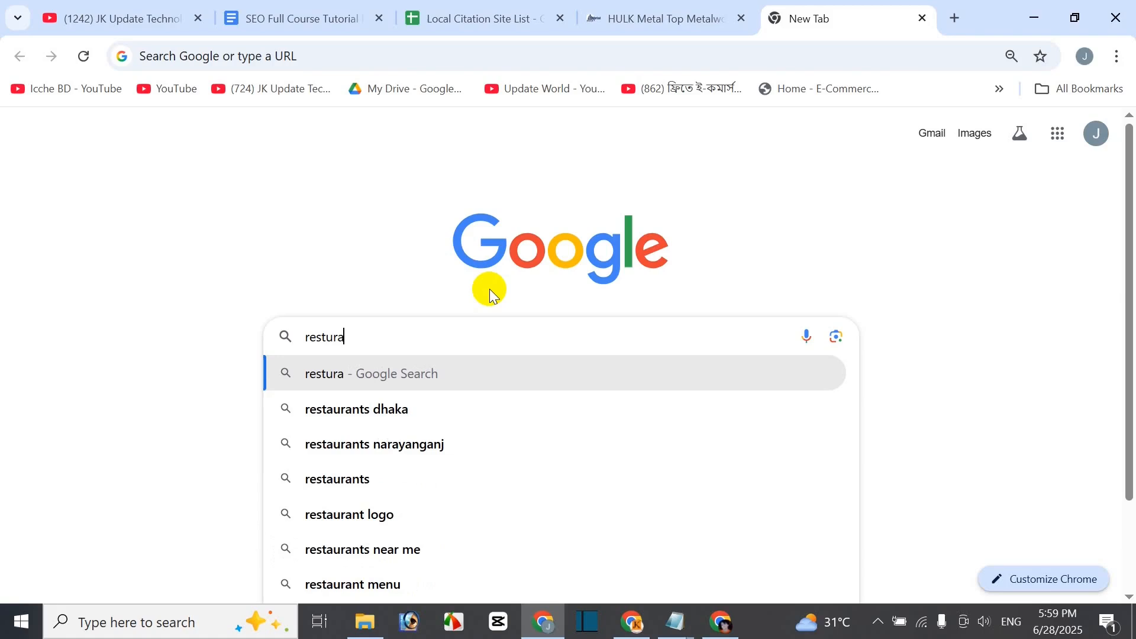
key(Down)
key(Down)
key(Down)
key(Down)
key(Down)
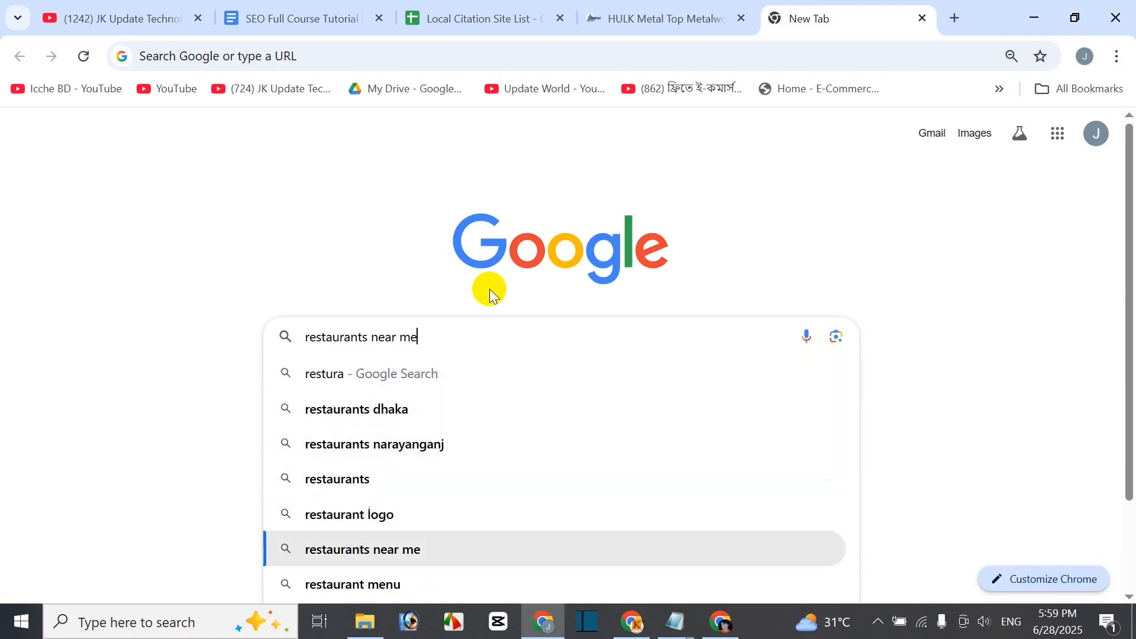
key(Return)
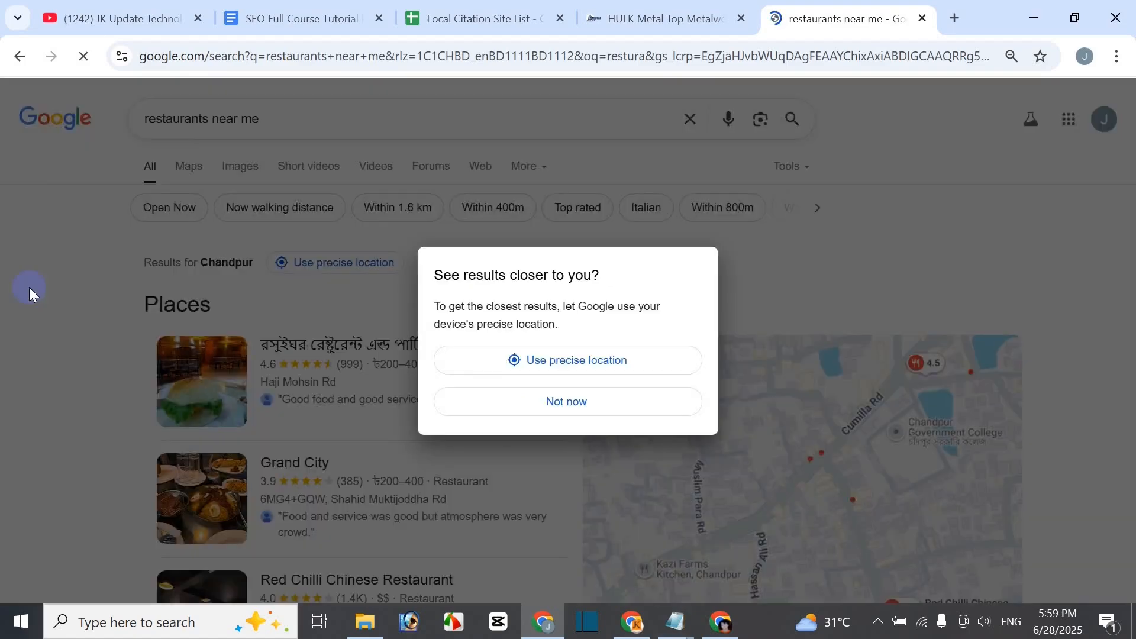
click(566, 402)
scroll(451, 406, down, 3)
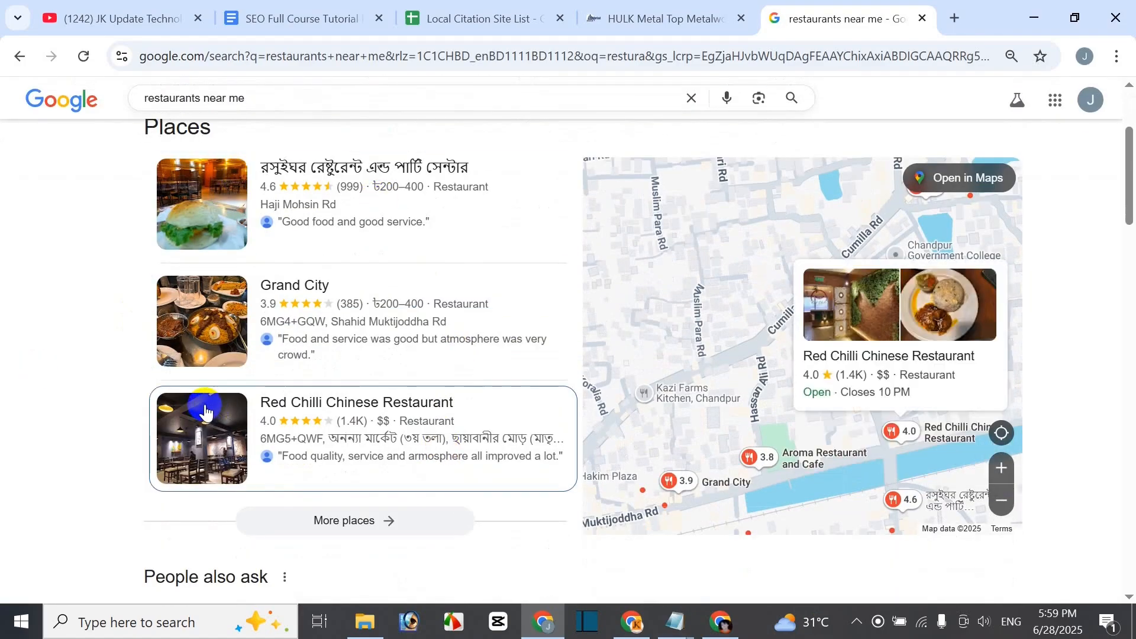
scroll(167, 296, up, 3)
- Change the query to 'salon near me' and review Chandpur's salon business listings and map
drag(211, 116, 162, 118)
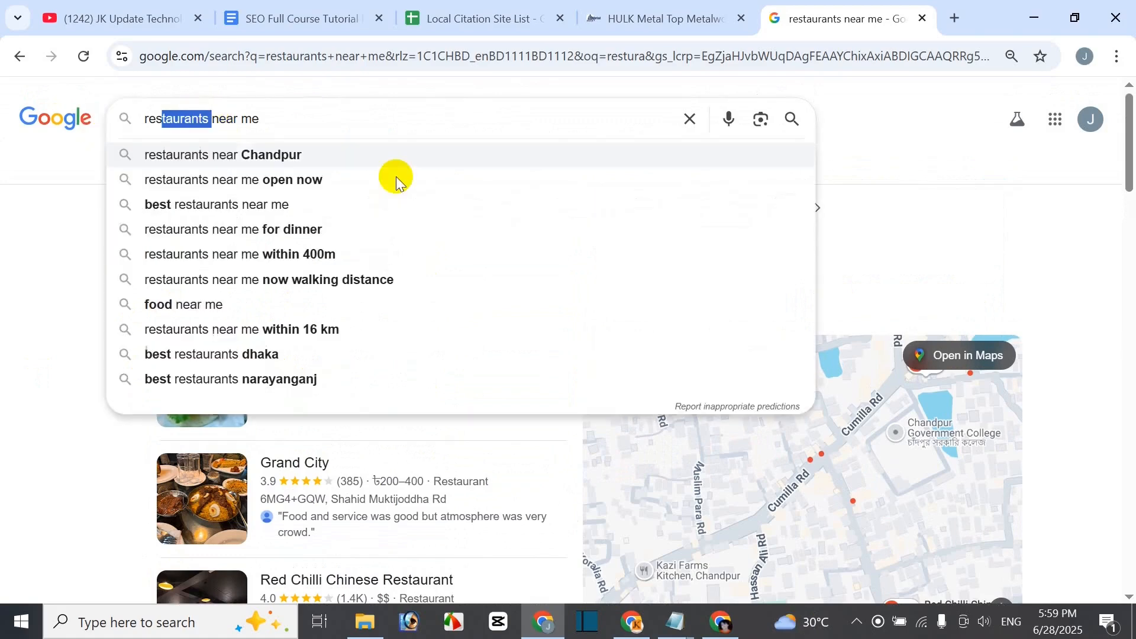
key(shift+Home)
text(salon)
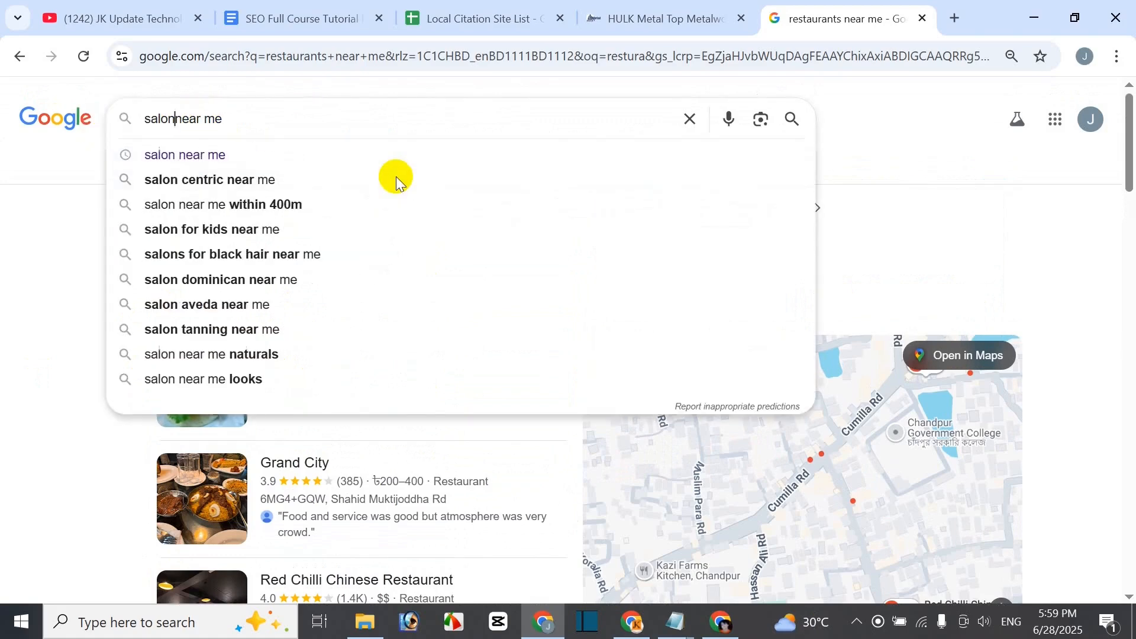
key(Return)
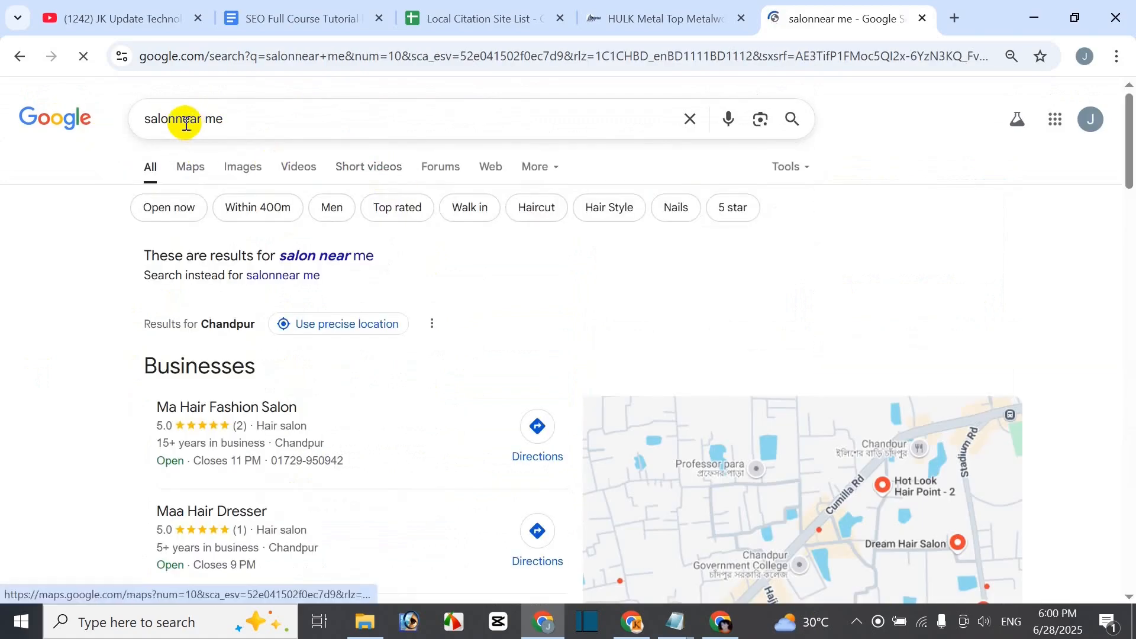
click(183, 119)
key(Return)
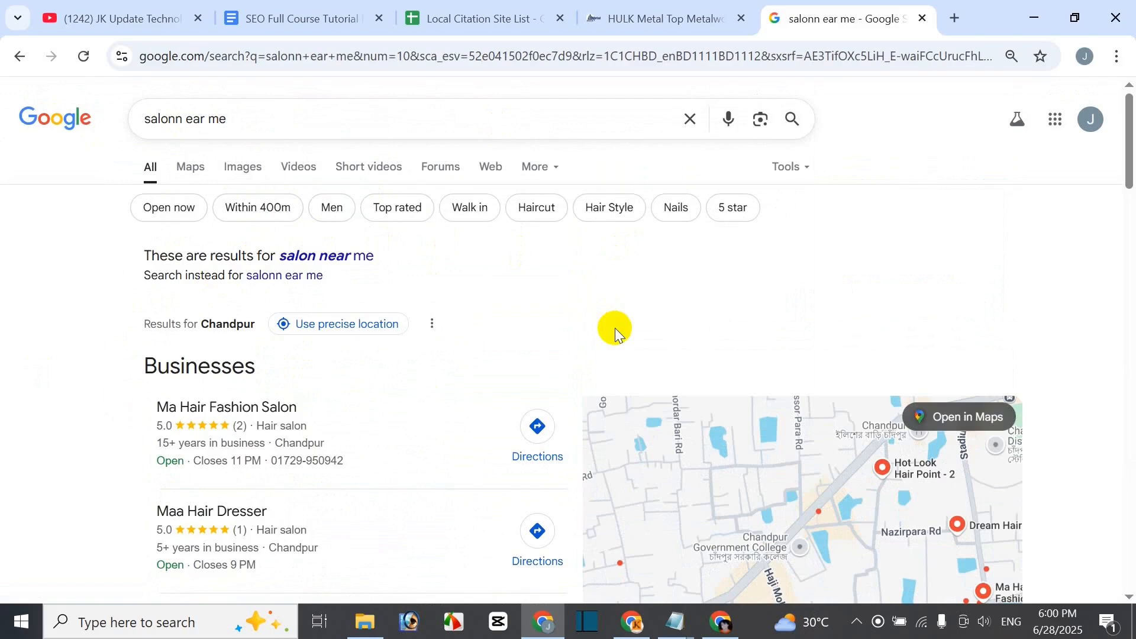
scroll(616, 328, down, 3)
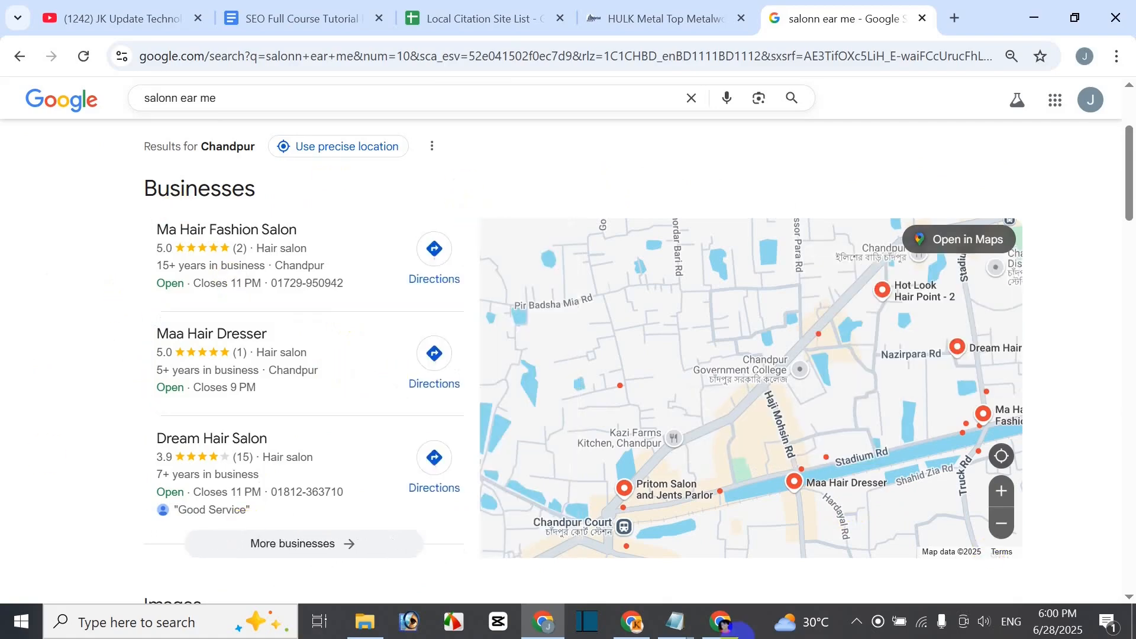
scroll(101, 269, up, 3)
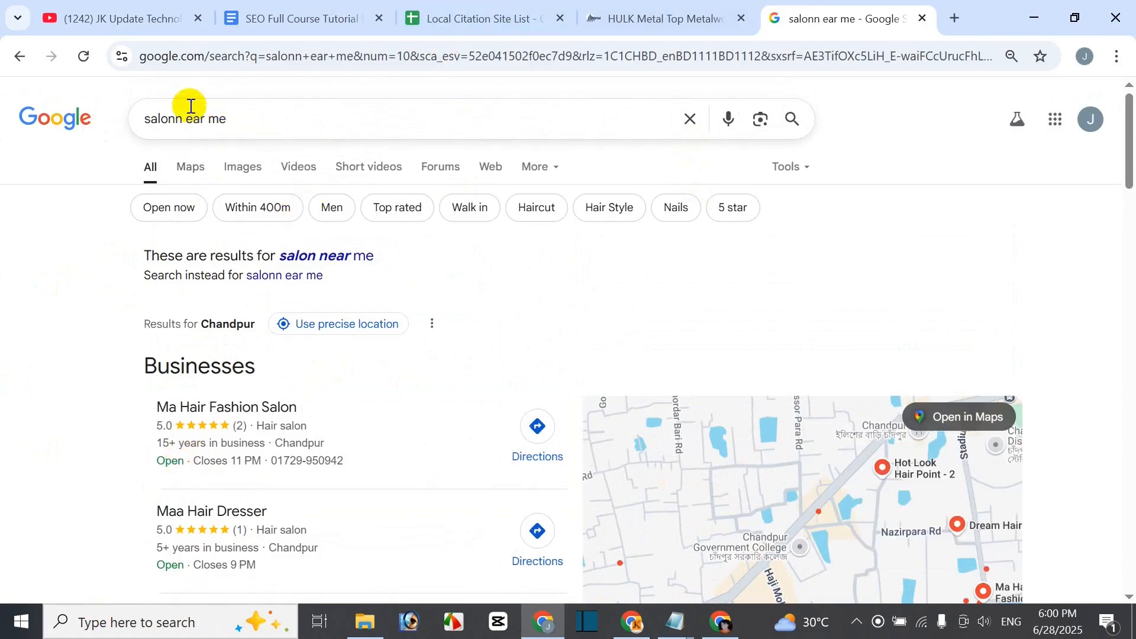
scroll(727, 454, down, 5)
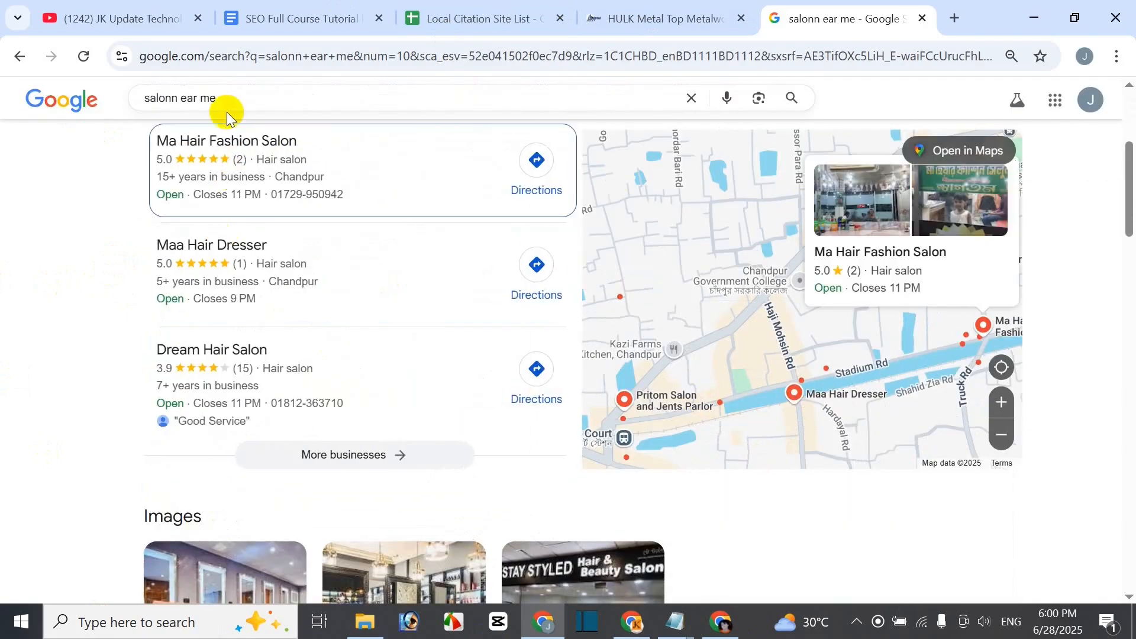
- Check Maa Hair Dresser's business details, then close the search tab to return to the notes
click(223, 247)
scroll(873, 462, down, 3)
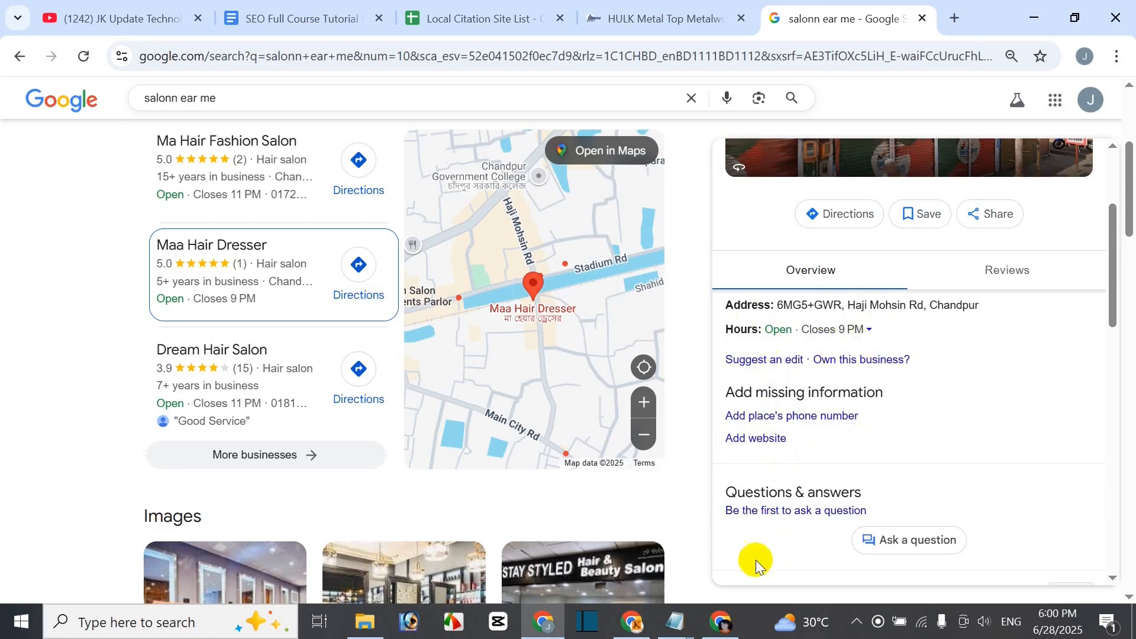
scroll(477, 400, up, 3)
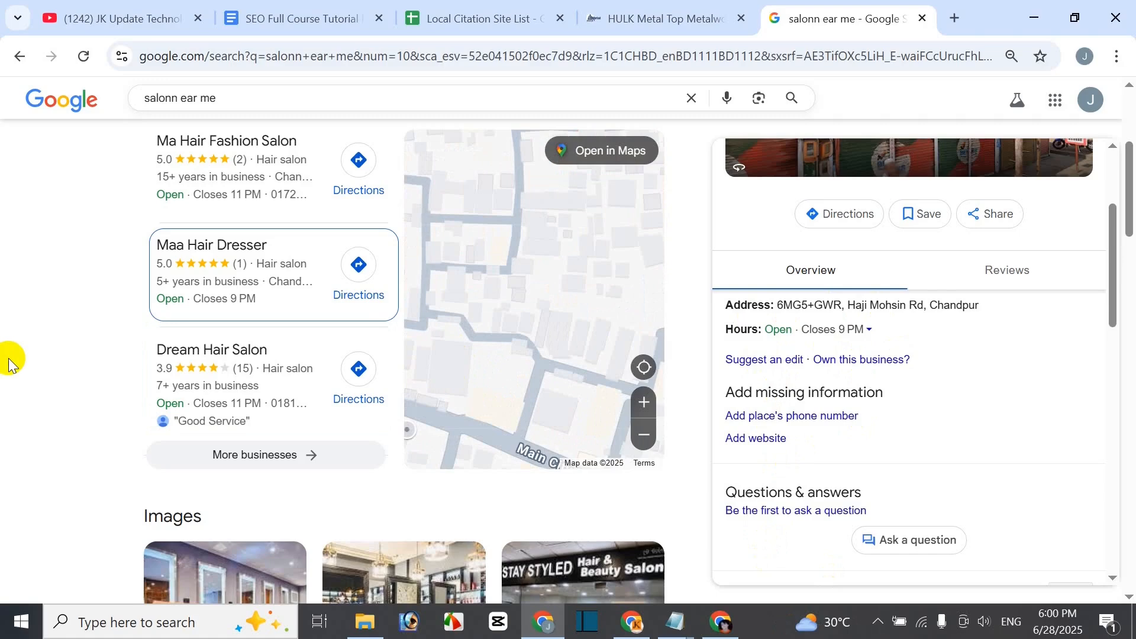
click(922, 18)
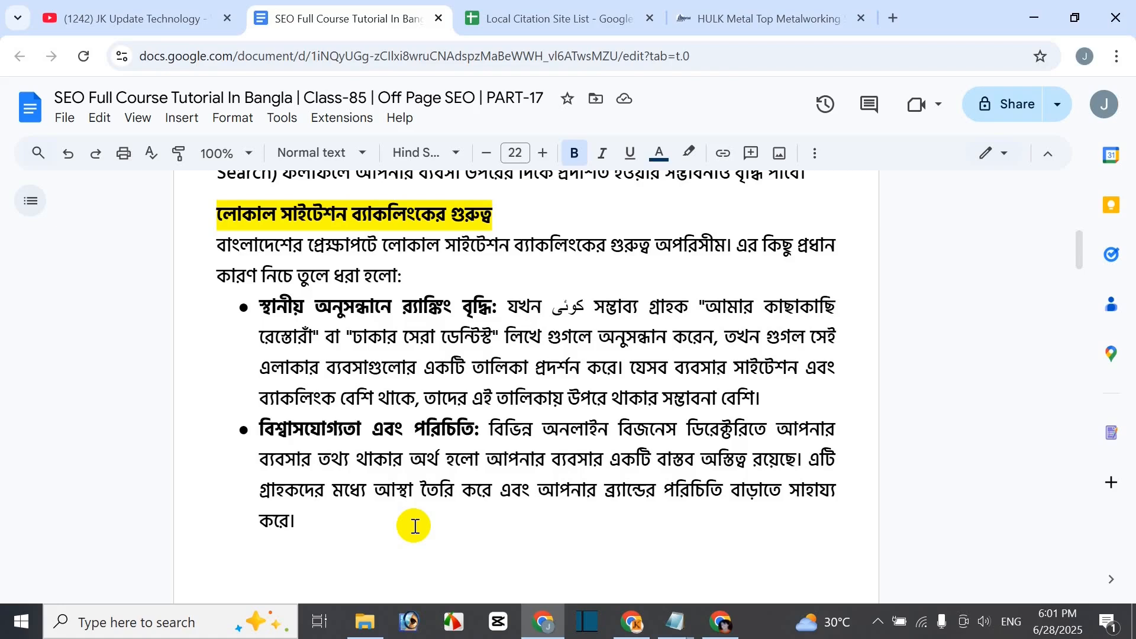
- Scroll to the highlighted heading on building local citation backlinks, starting with NAP Consistency
scroll(415, 526, down, 5)
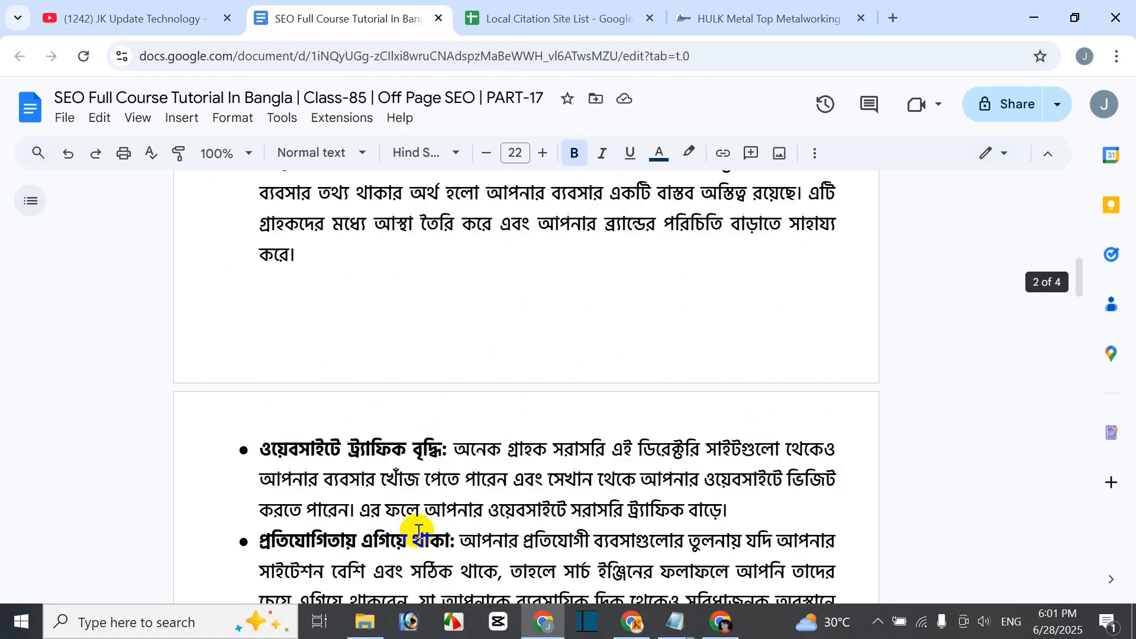
scroll(166, 485, up, 2)
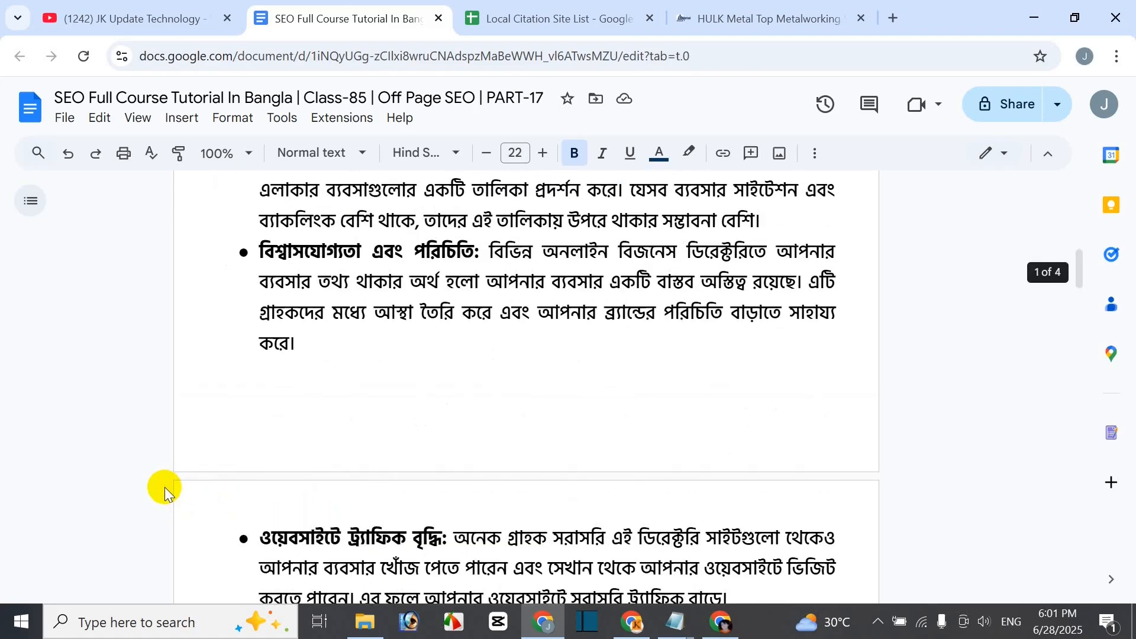
scroll(148, 495, down, 2)
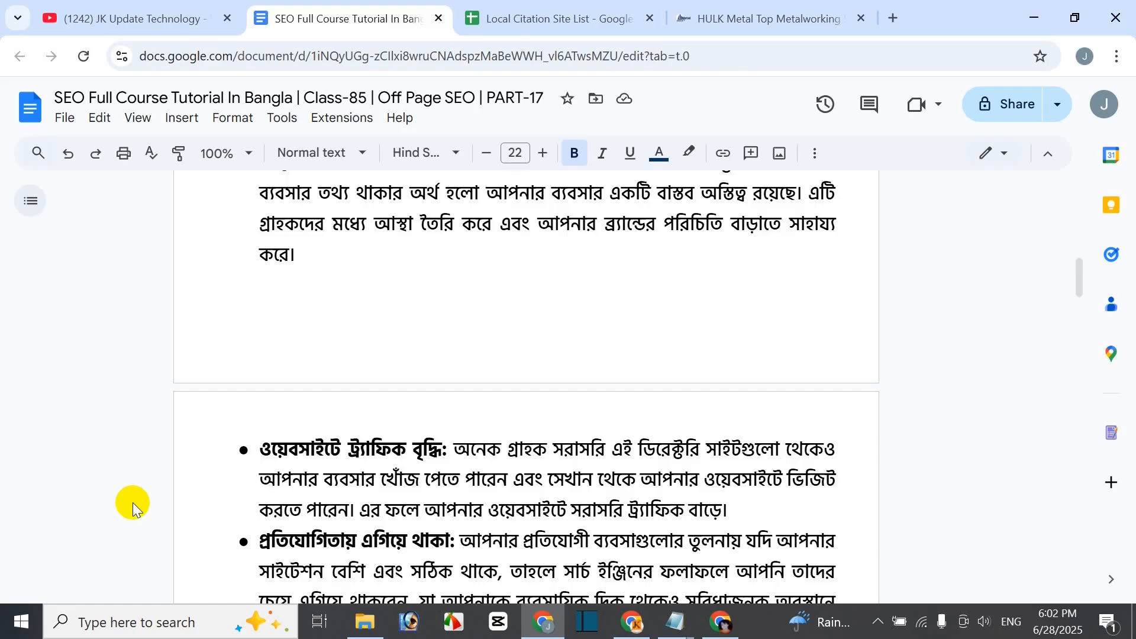
scroll(195, 401, down, 5)
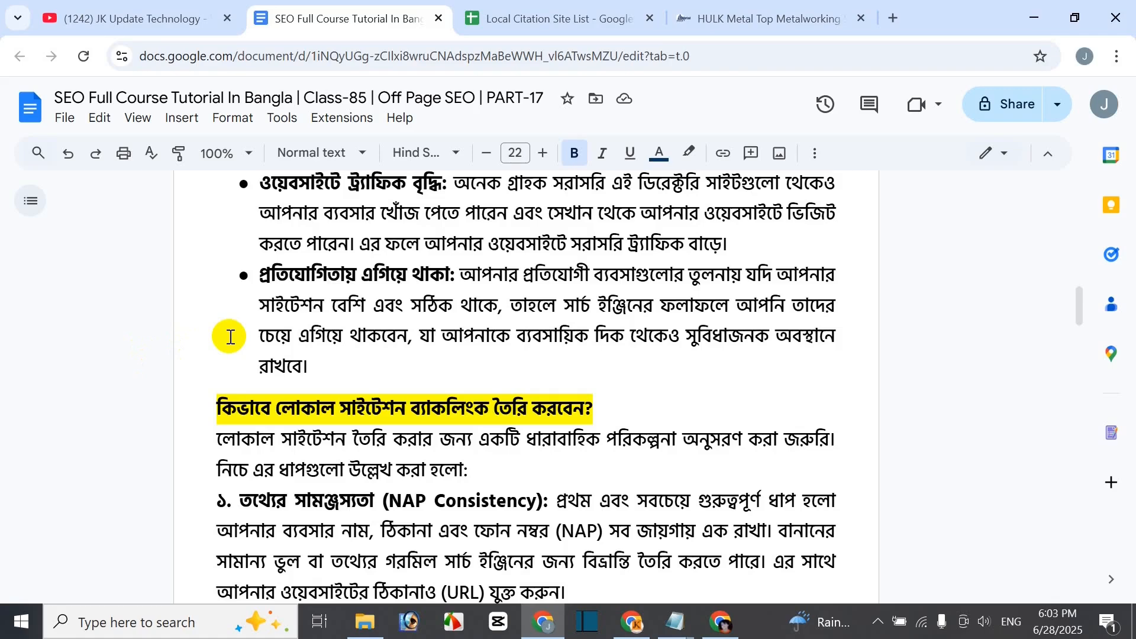
scroll(272, 355, up, 9)
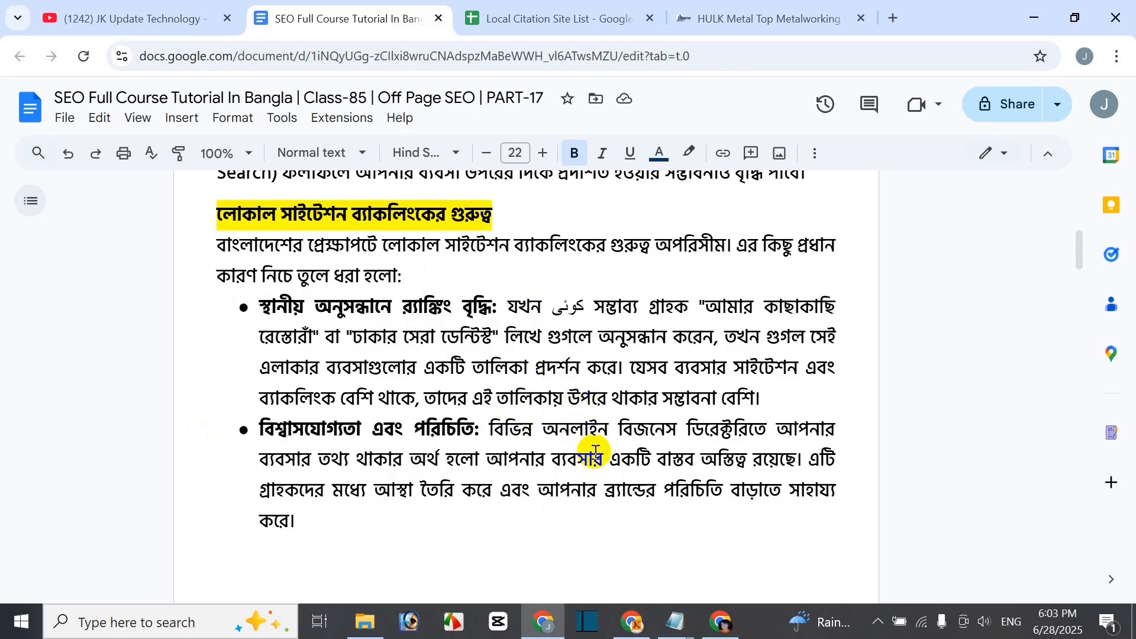
scroll(592, 453, down, 11)
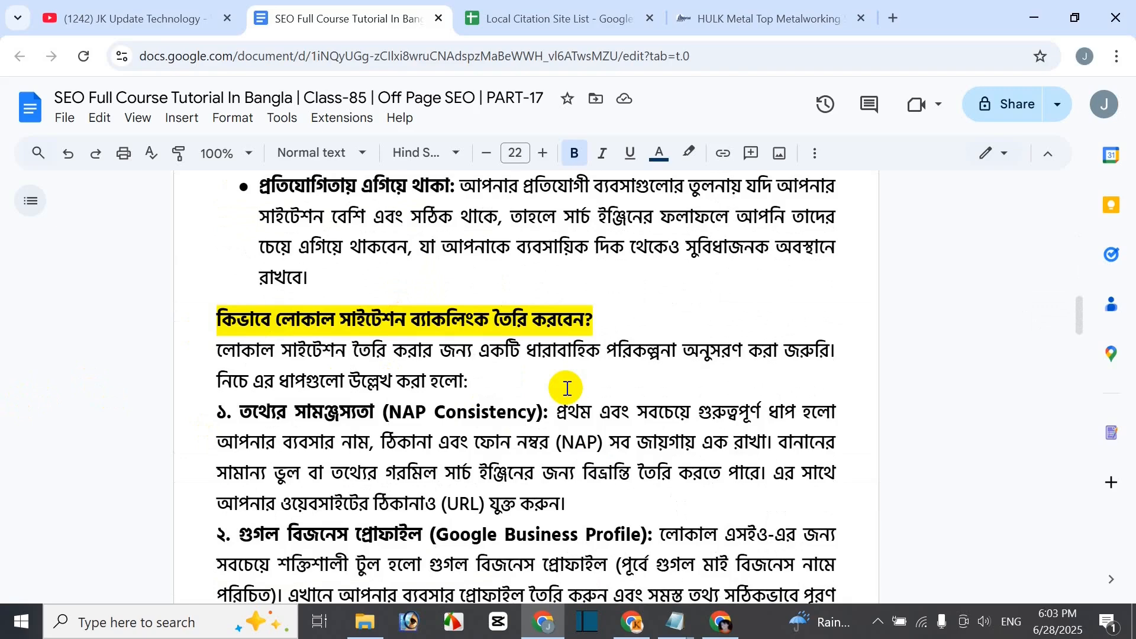
scroll(190, 418, down, 2)
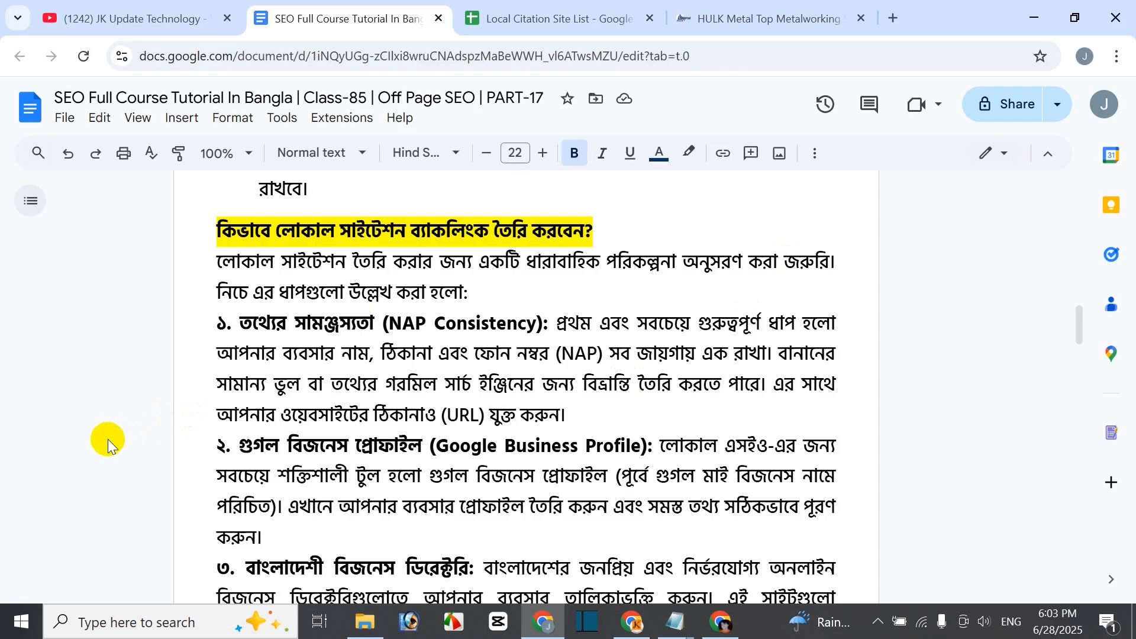
scroll(116, 491, down, 3)
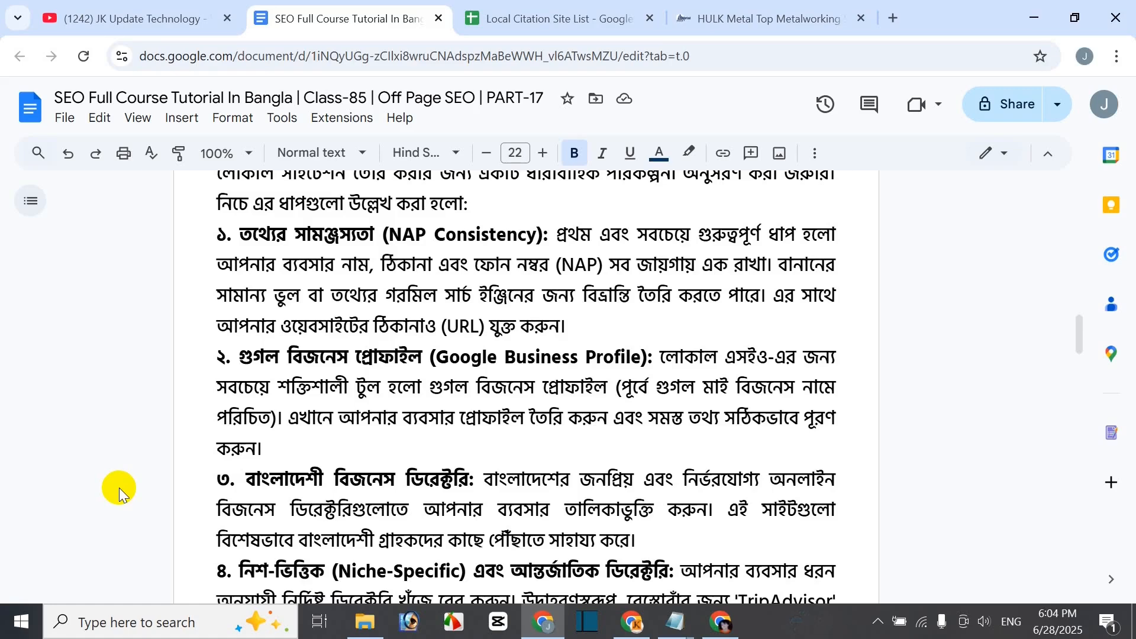
scroll(119, 488, up, 2)
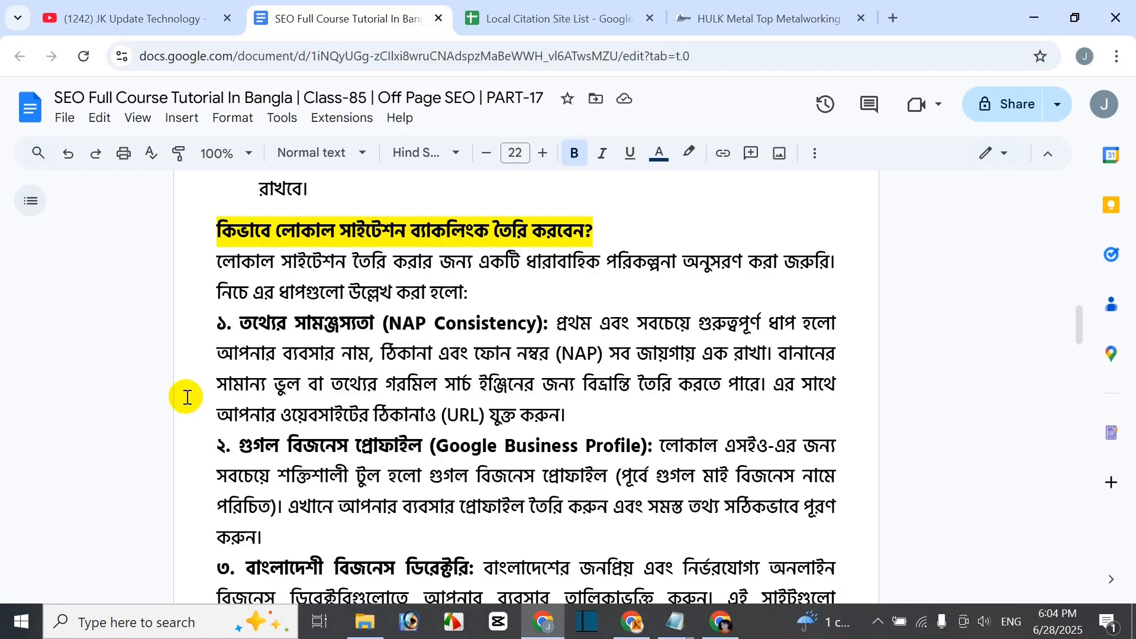
- Read past citation-building steps 1–5 to the highlighted heading on Bangladeshi local citation sites
scroll(622, 375, down, 3)
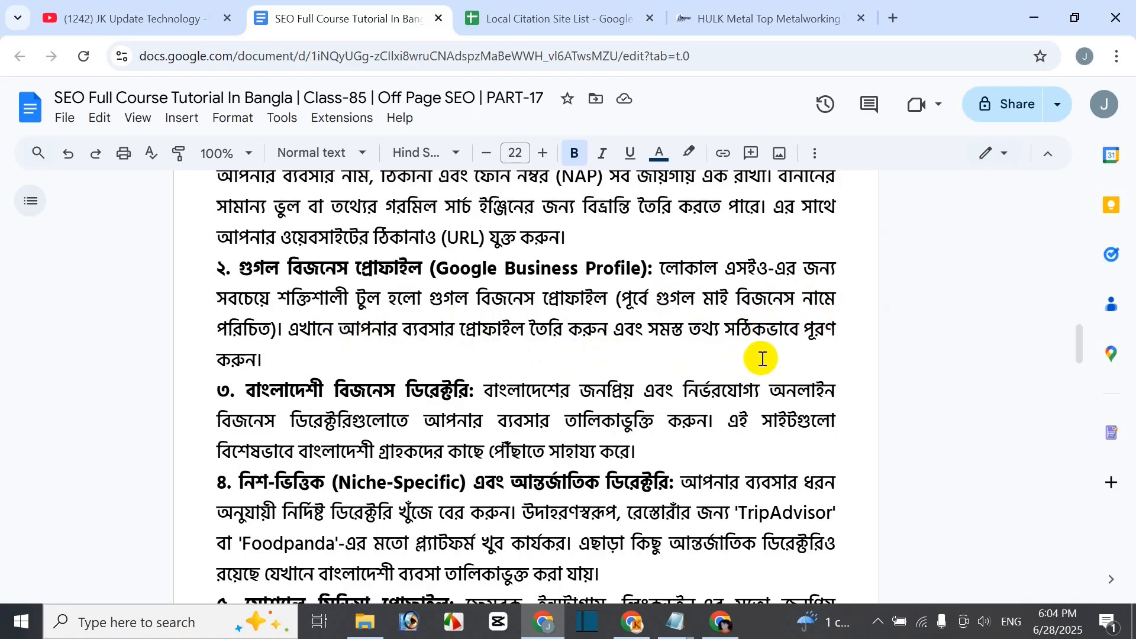
scroll(762, 359, up, 3)
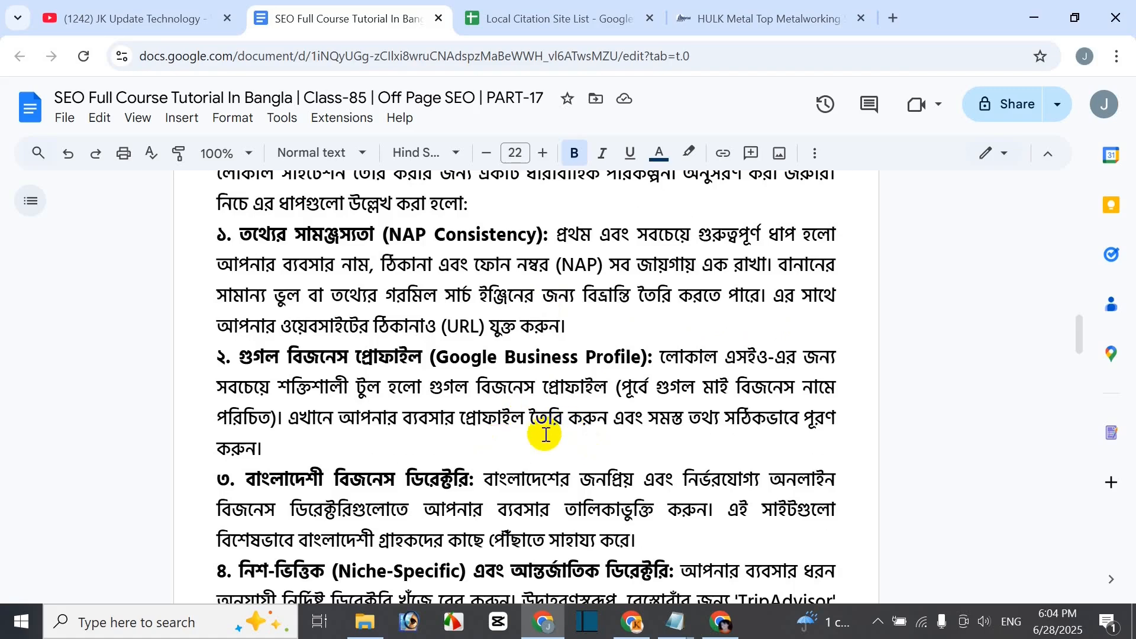
scroll(616, 400, down, 2)
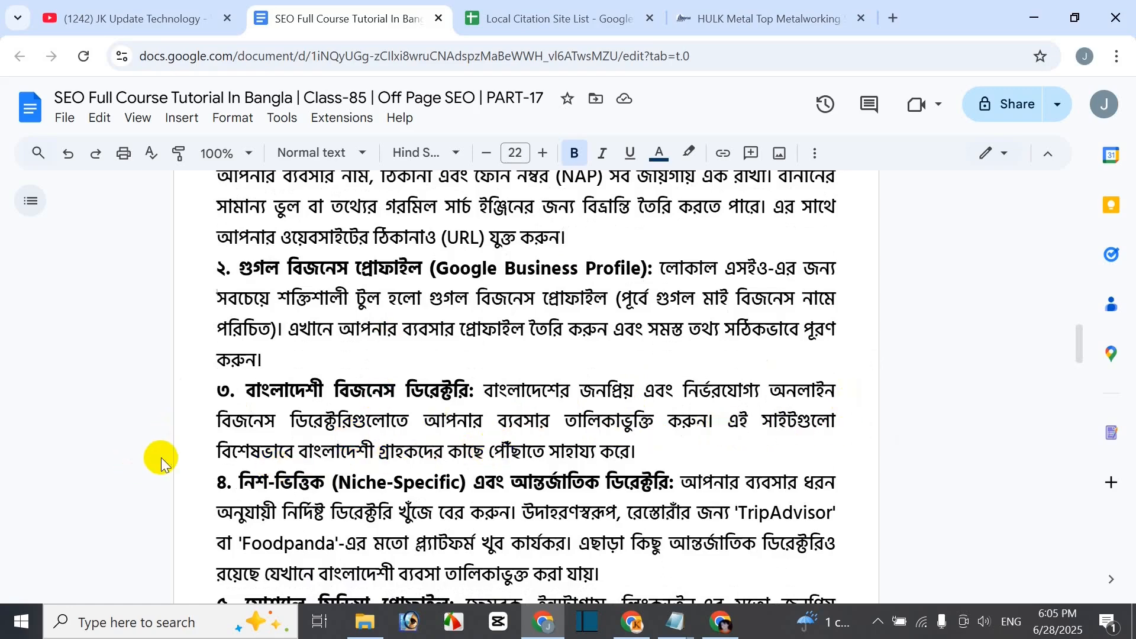
scroll(169, 441, down, 3)
scroll(172, 430, up, 2)
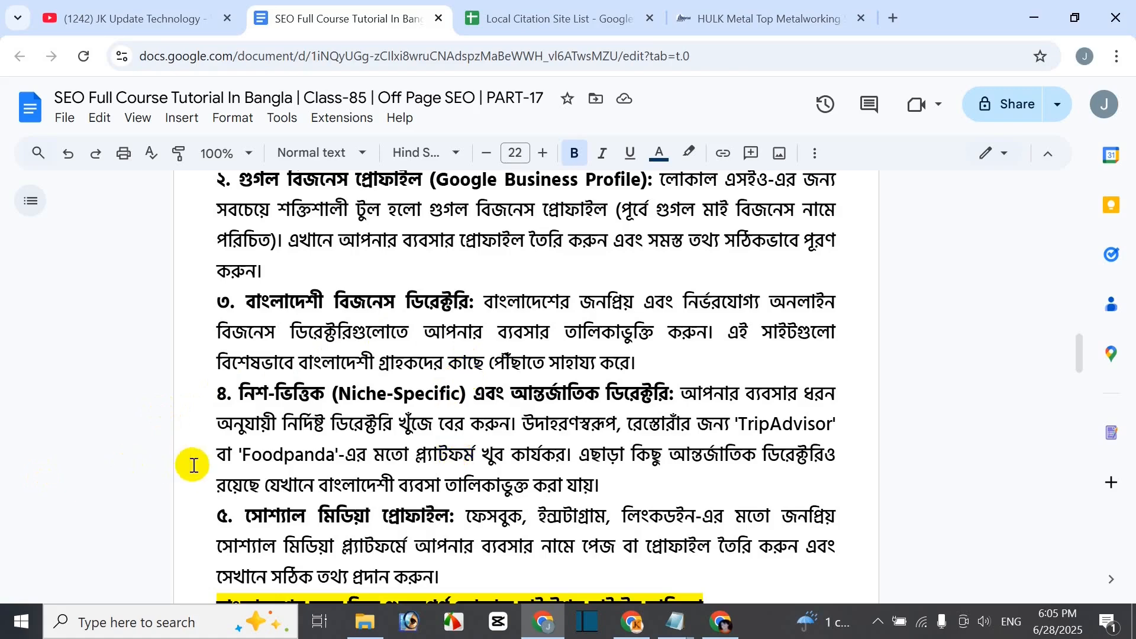
scroll(192, 451, down, 2)
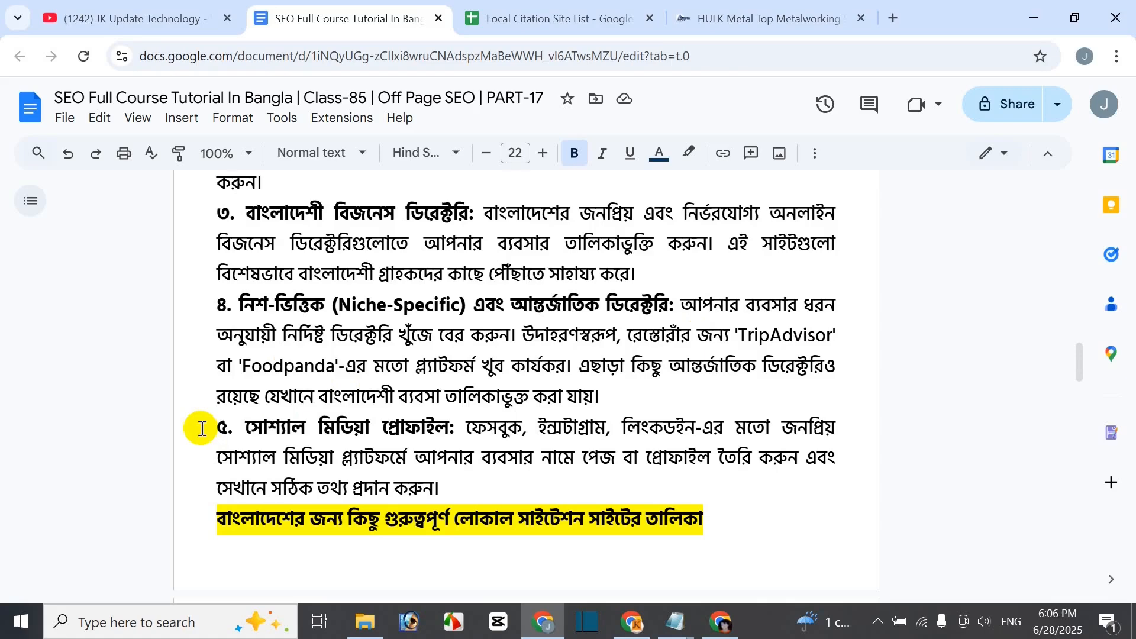
scroll(104, 473, down, 1)
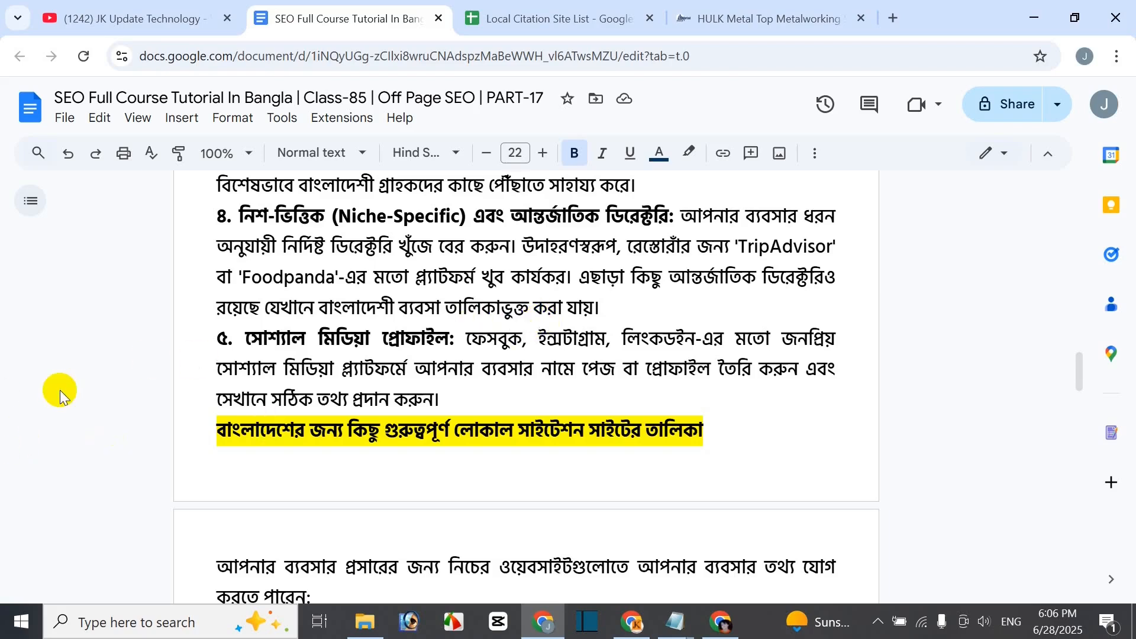
scroll(189, 358, up, 10)
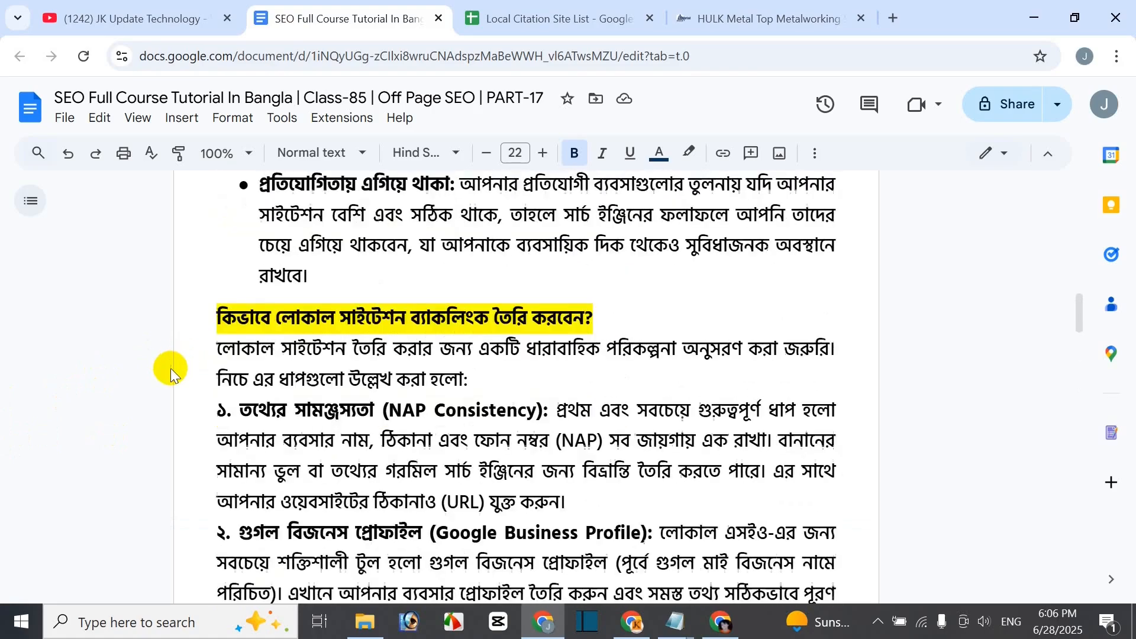
scroll(477, 230, down, 2)
scroll(421, 406, down, 2)
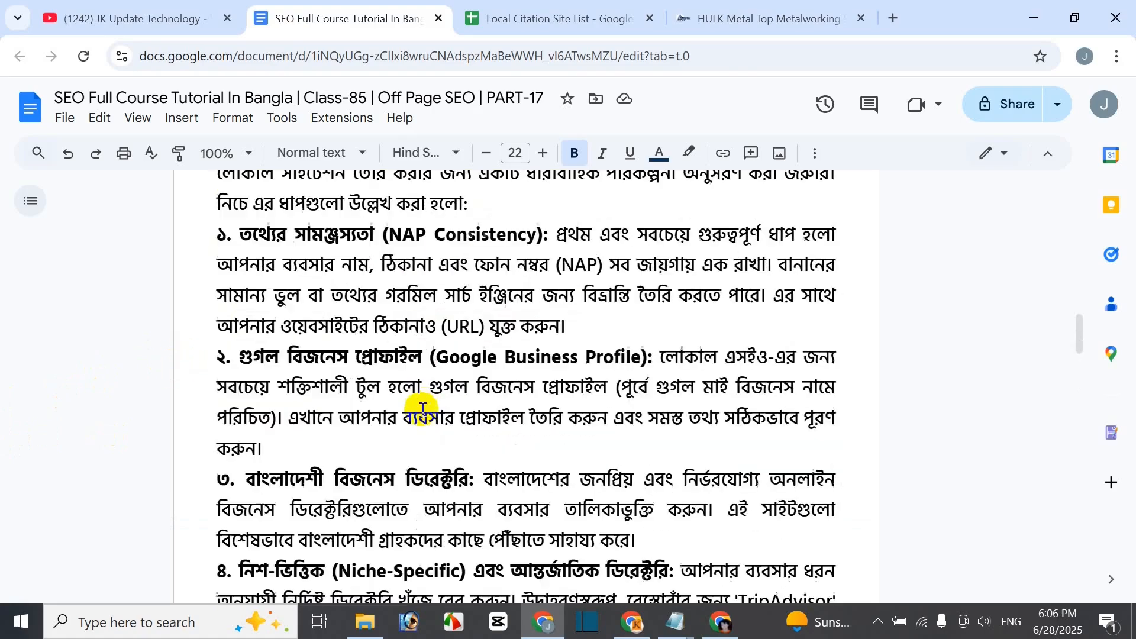
scroll(355, 441, down, 3)
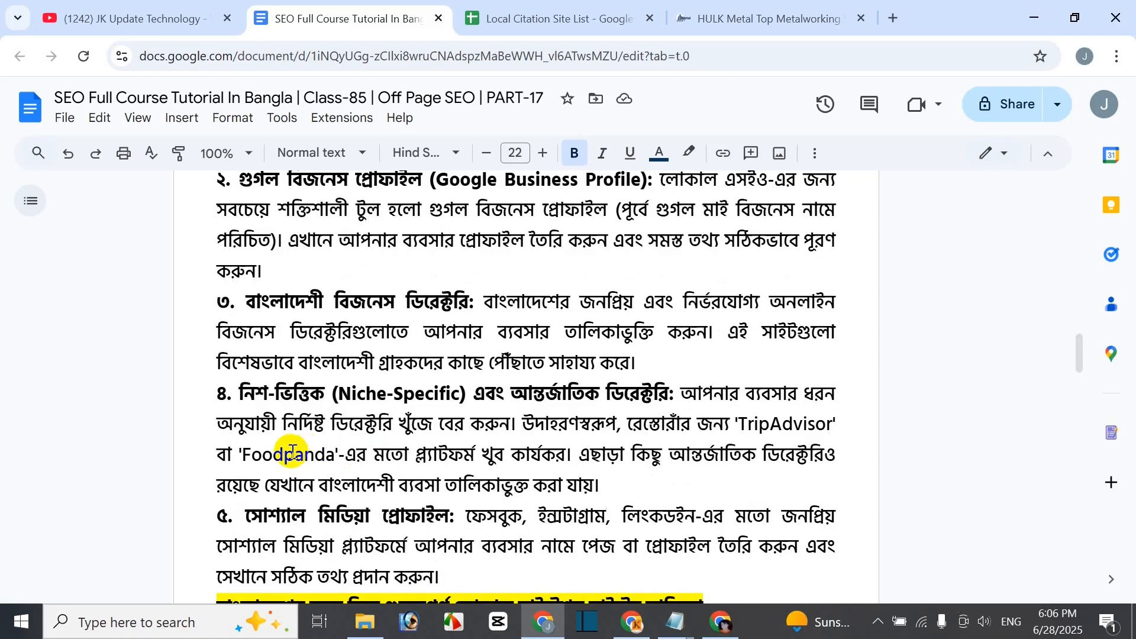
scroll(292, 453, down, 3)
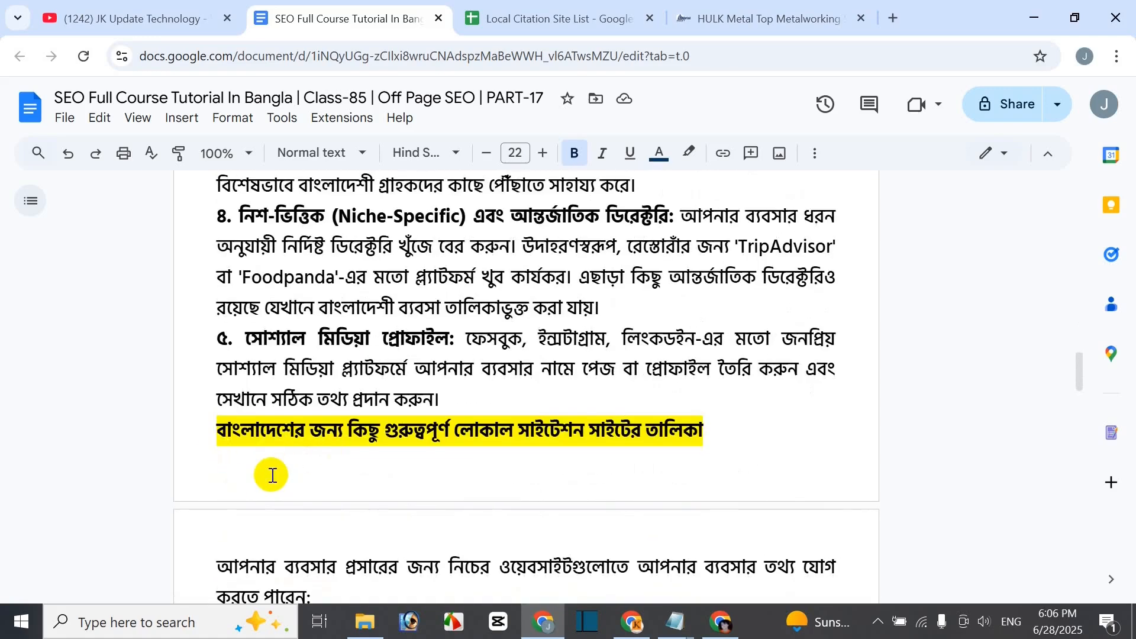
scroll(363, 461, down, 2)
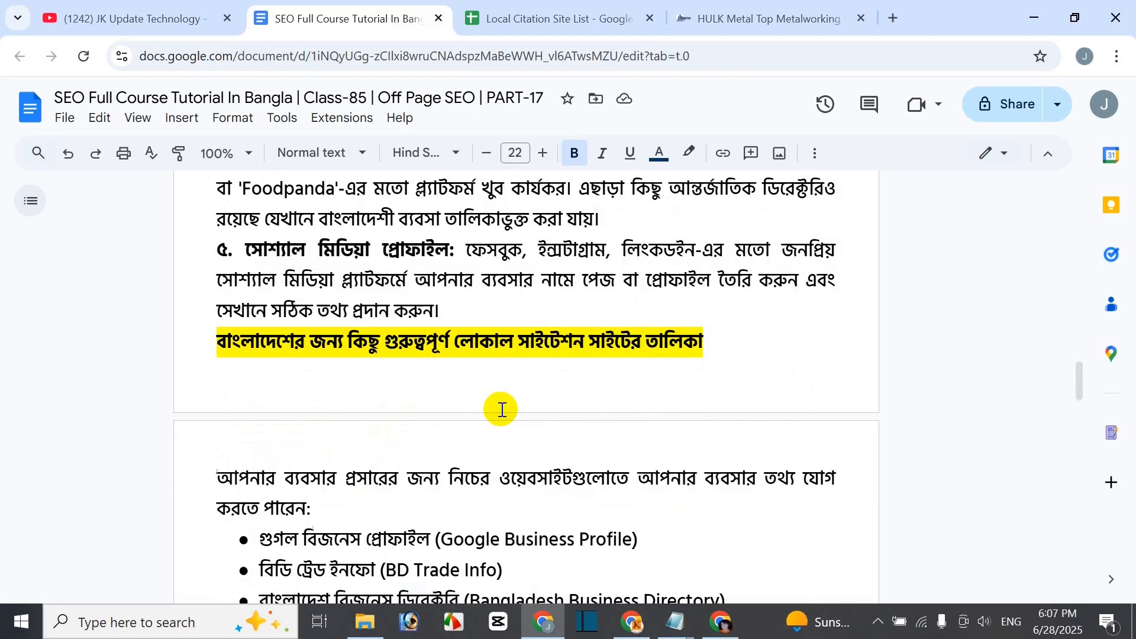
- Copy the 'লোকাল সাইটেশন (Local Citation) ব্যাকলিংক' heading and start a new Google tab
scroll(490, 436, down, 3)
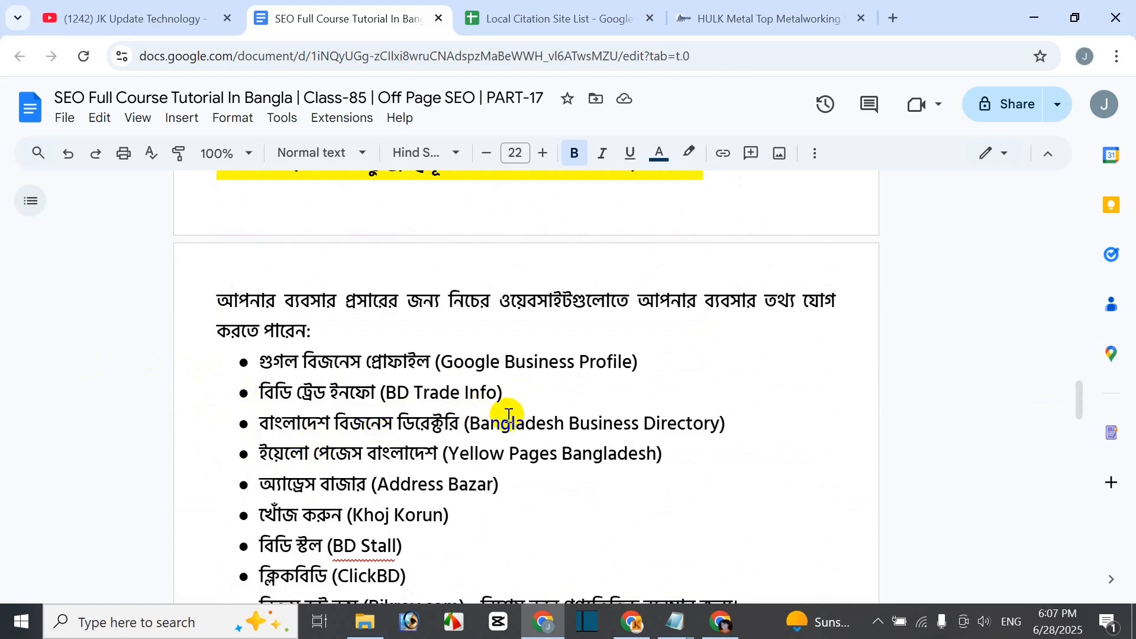
scroll(509, 417, down, 2)
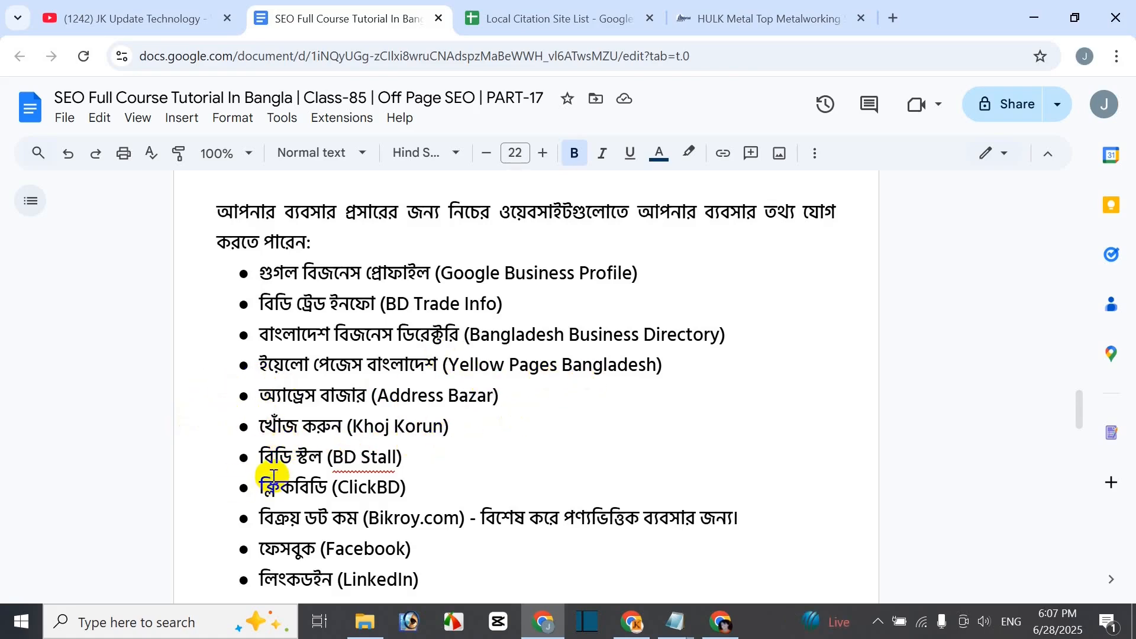
scroll(563, 482, down, 3)
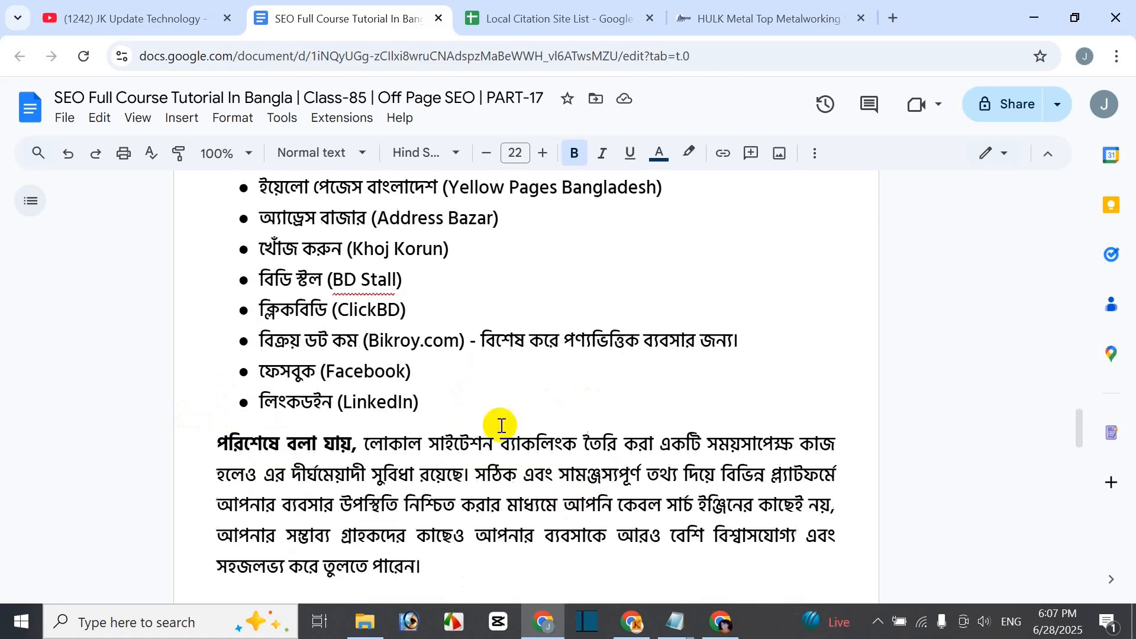
scroll(379, 421, up, 4)
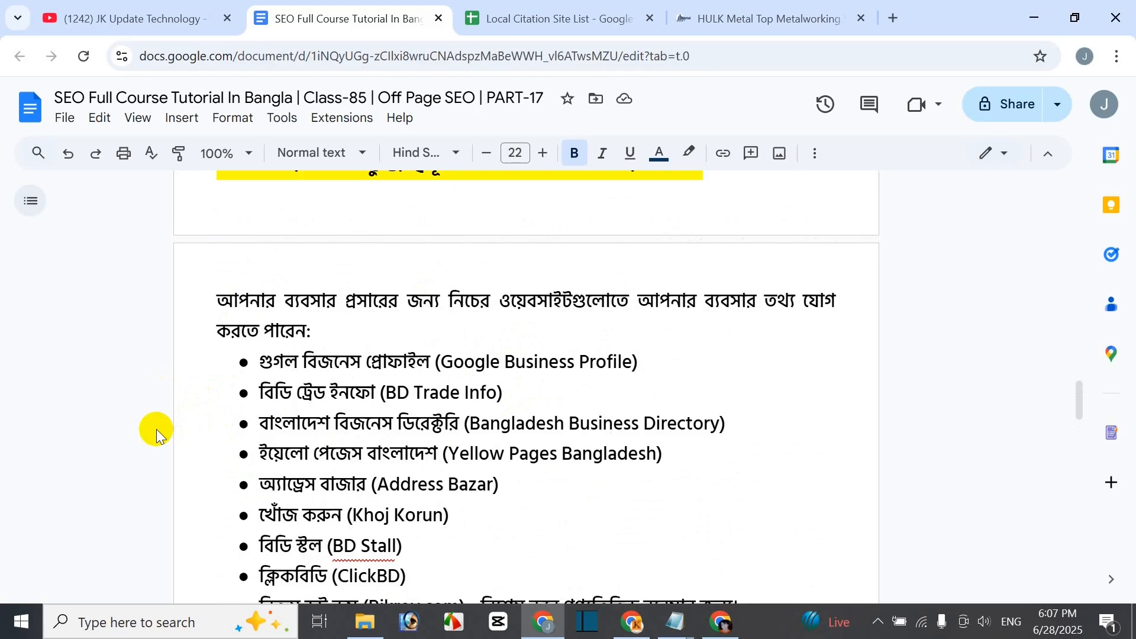
scroll(673, 347, down, 4)
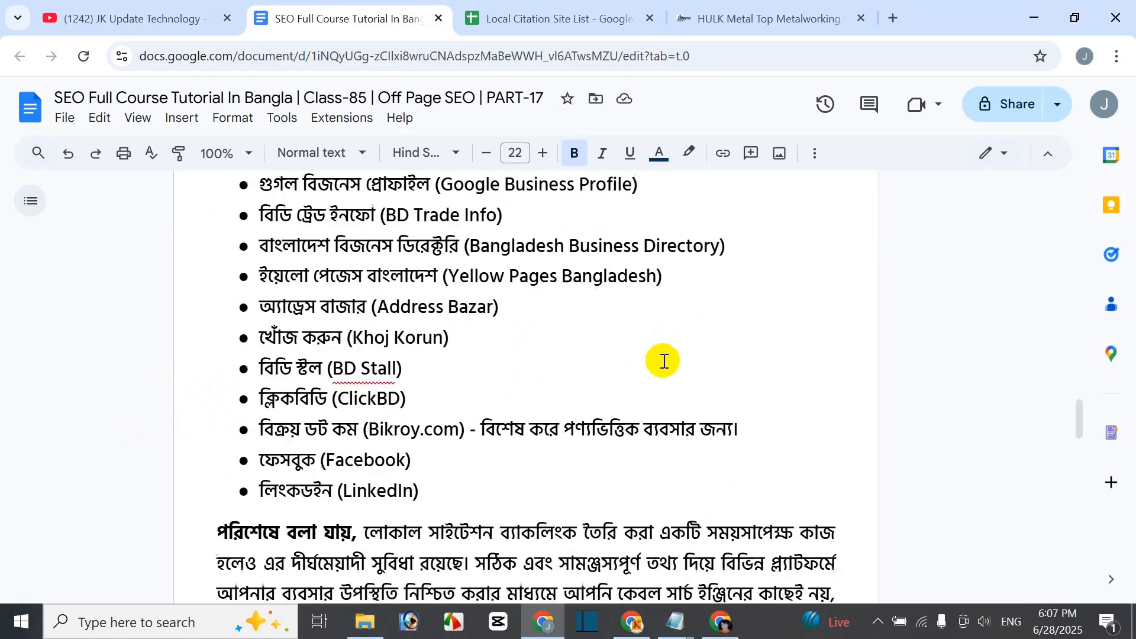
scroll(130, 445, down, 1)
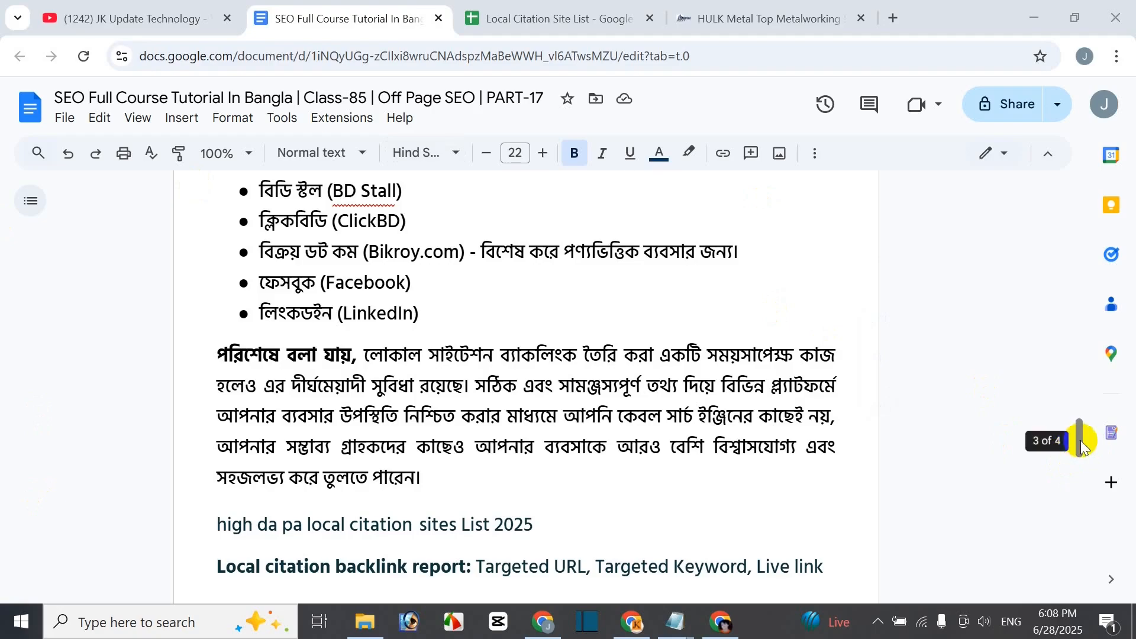
drag(1080, 441, 1042, 195)
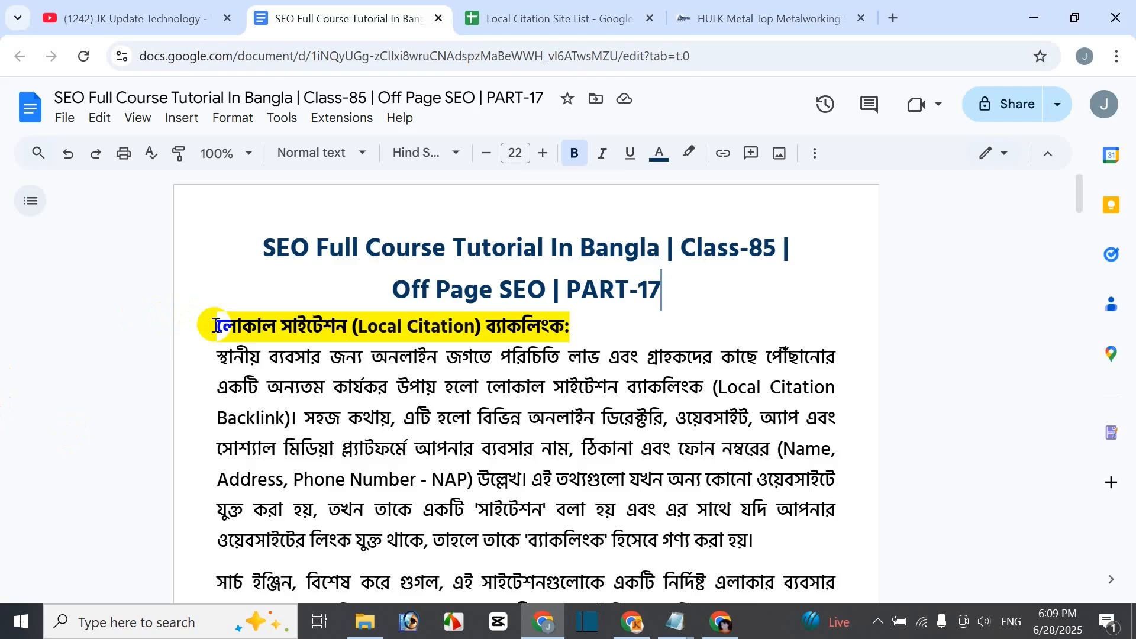
drag(215, 327, 570, 327)
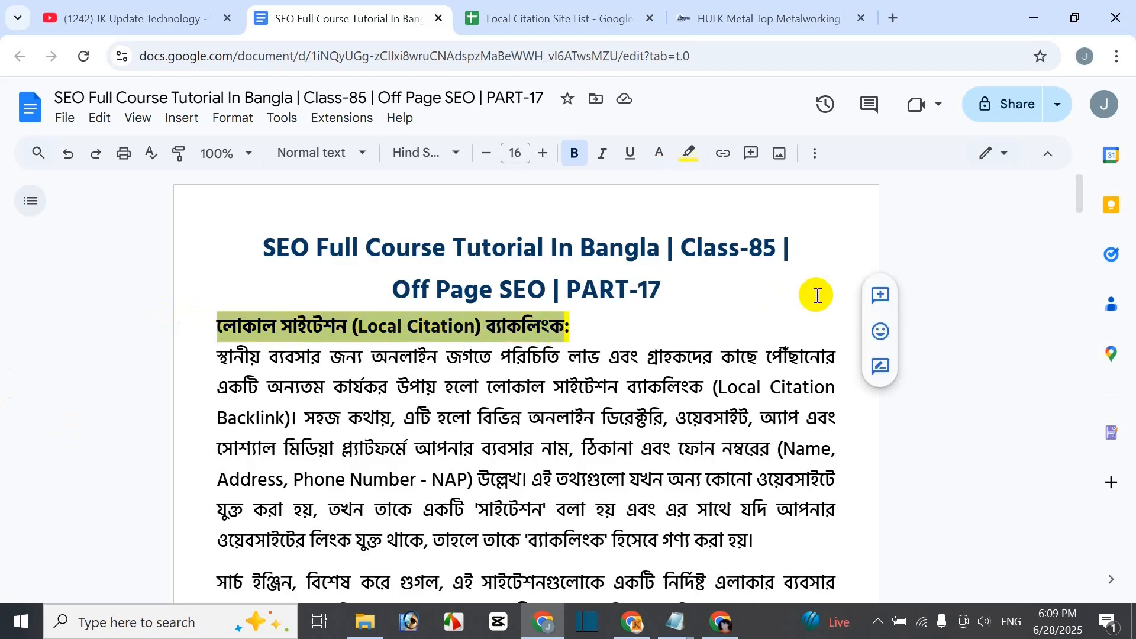
click(893, 17)
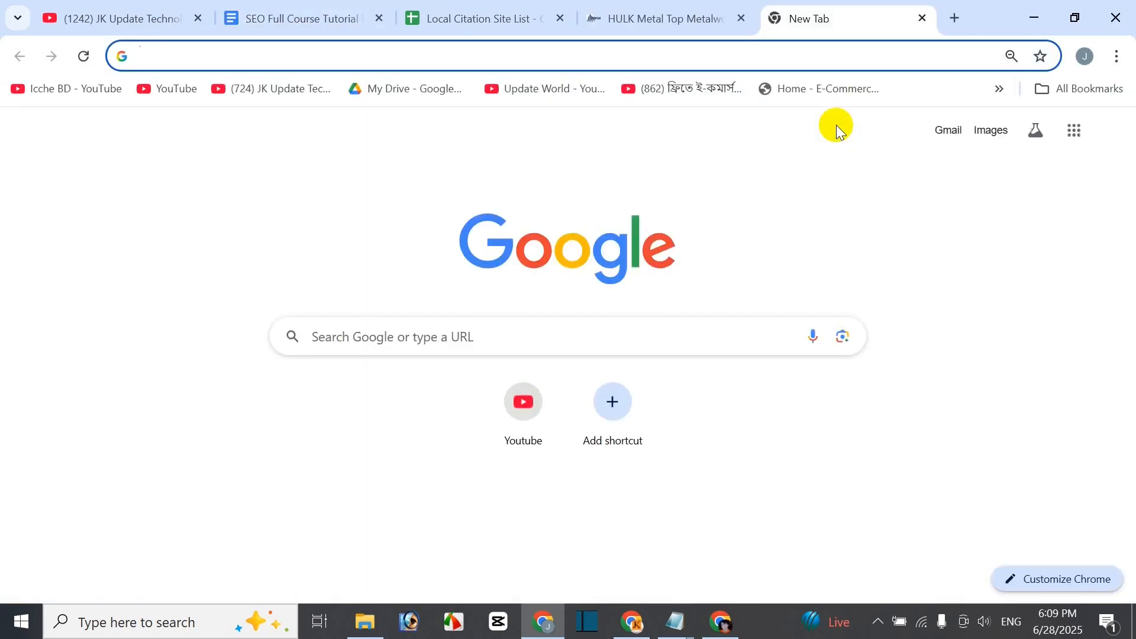
- Search Google for the pasted Bengali Local Citation backlink heading
right_click(837, 126)
click(400, 346)
text(লোকাল সাইটেশন (Local Citation) ব্যাকলিংক)
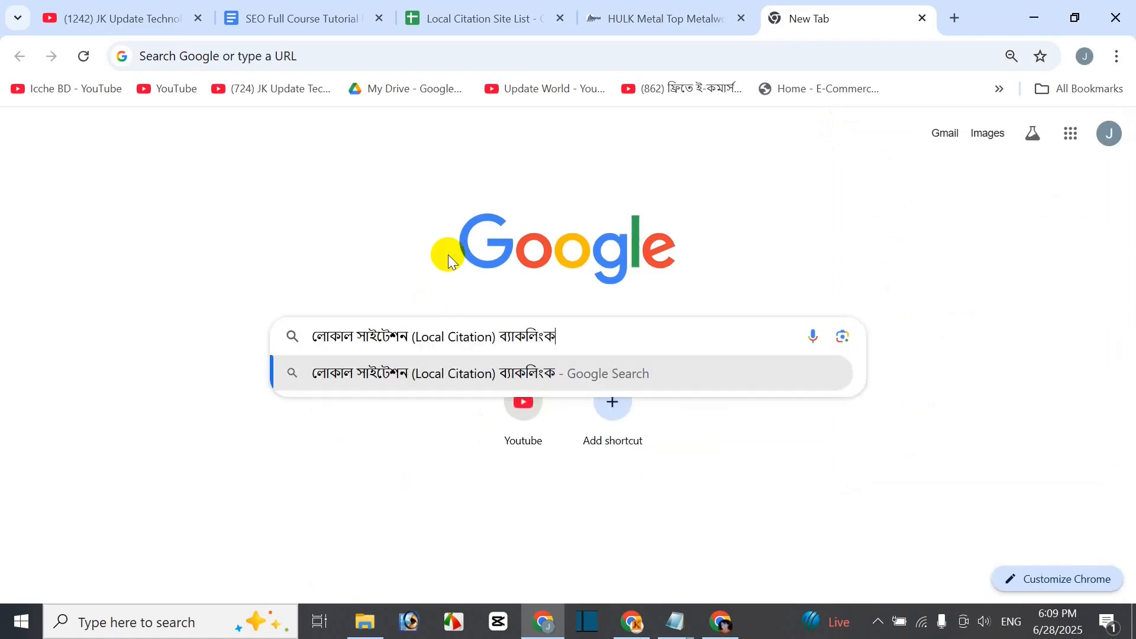
key(Return)
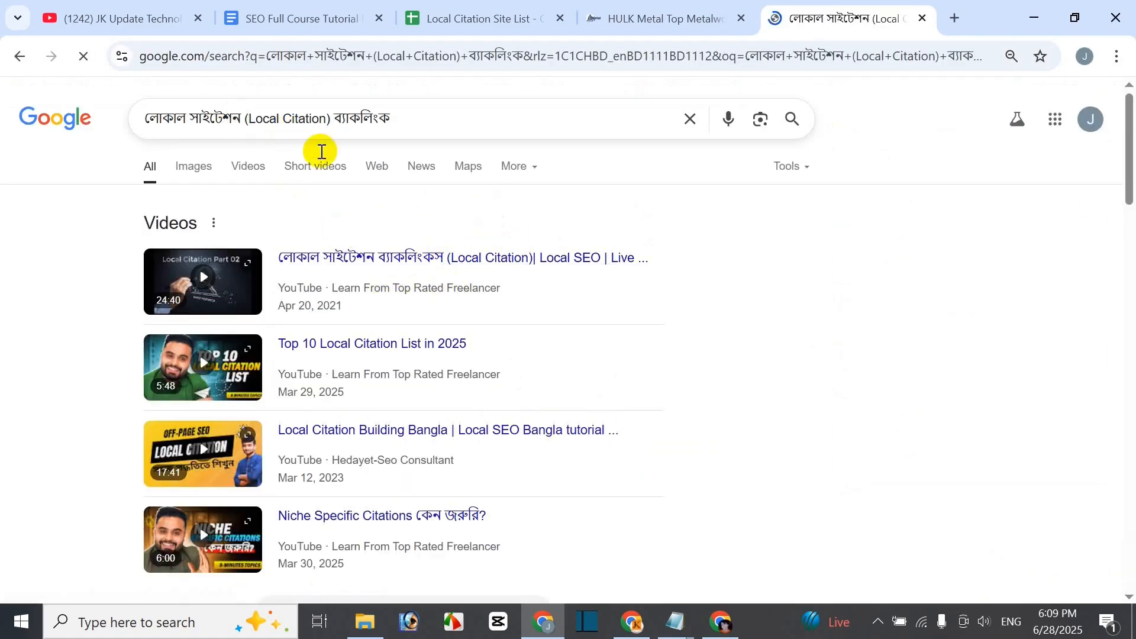
- Expand and read the full AI Overview explanation, then start another new tab
scroll(321, 152, down, 7)
drag(195, 253, 177, 291)
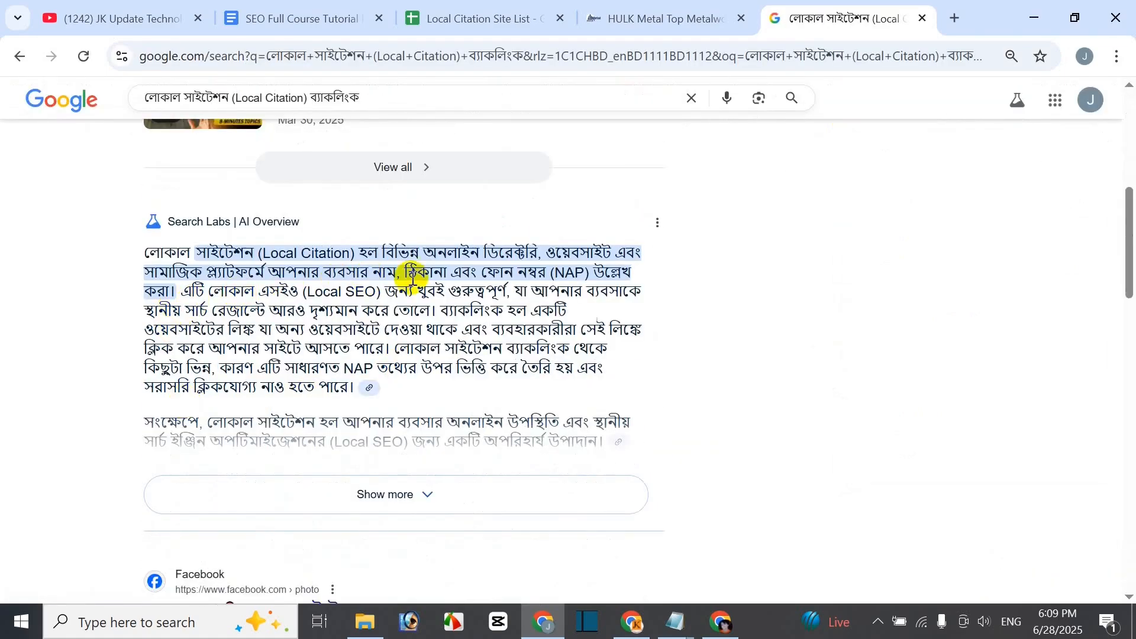
click(393, 495)
scroll(338, 393, down, 4)
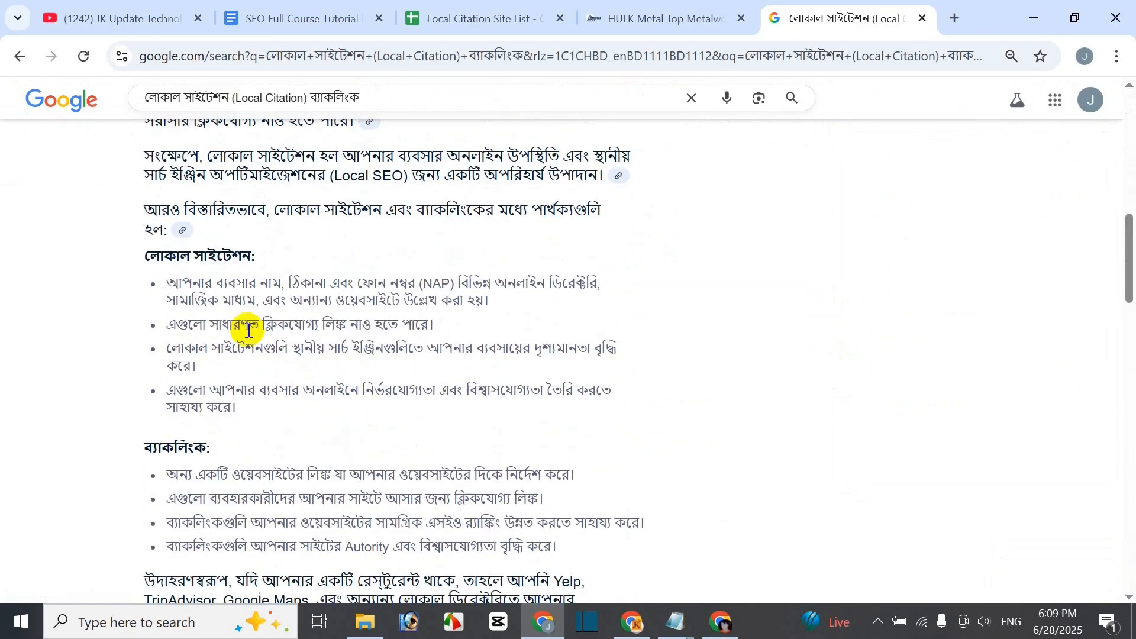
scroll(358, 477, down, 3)
scroll(357, 477, up, 10)
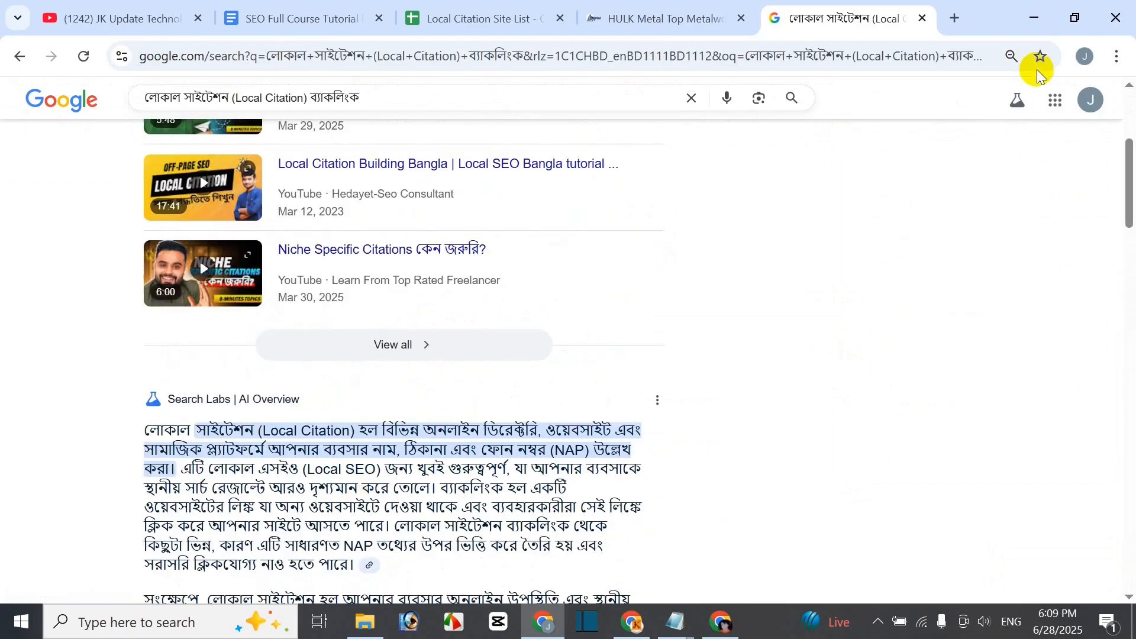
click(951, 16)
- Load chatgpt.com and submit the pasted Local Citation backlink heading as a prompt
text(ch)
key(Return)
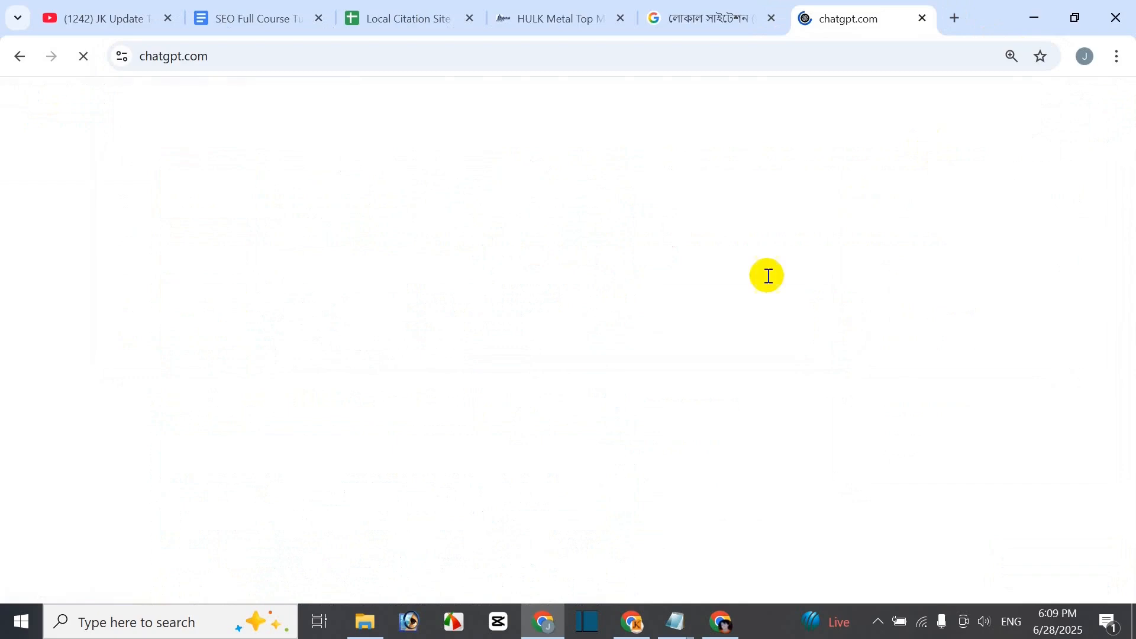
text(লোকাল সাইটেশন (Local Citation) ব্যাকলিংক)
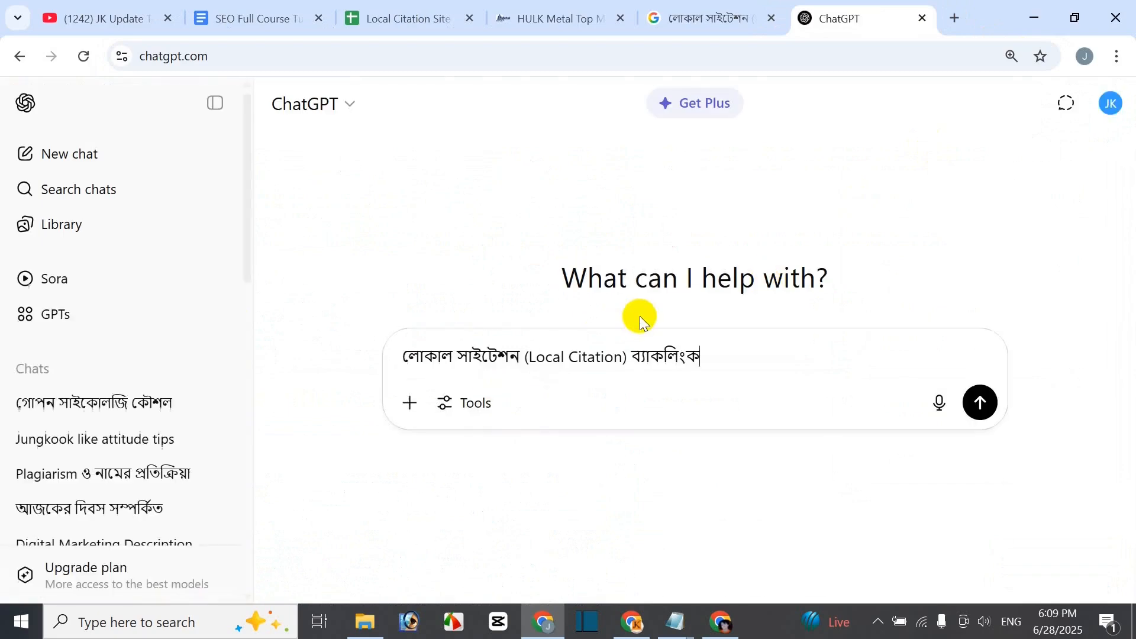
key(Return)
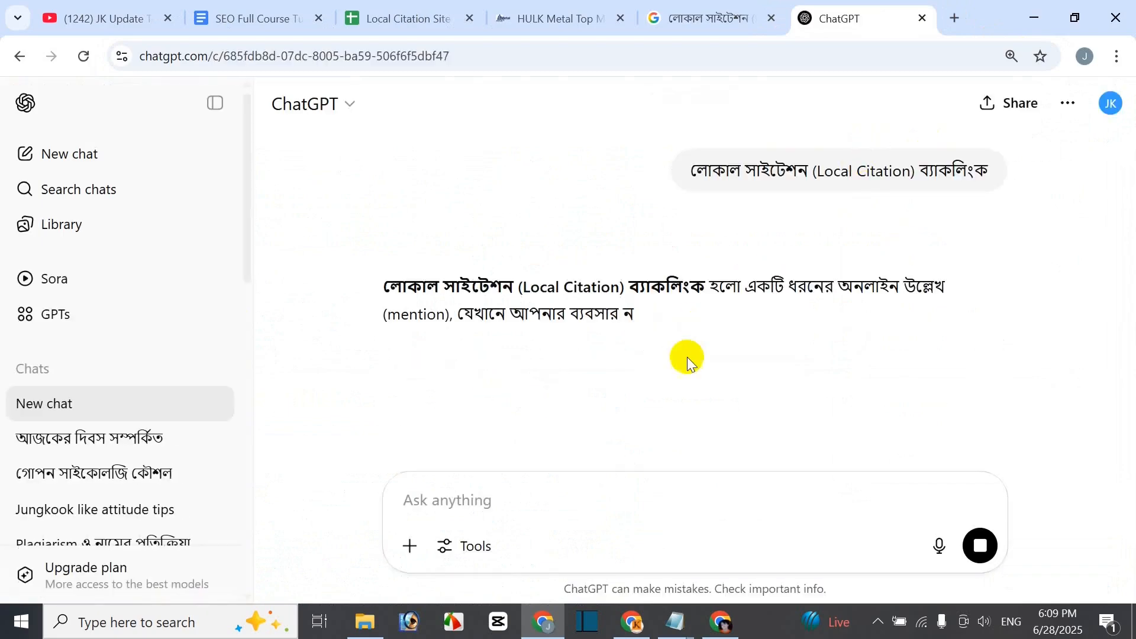
- Open Google Gemini in a new tab and paste the same heading into its prompt
click(957, 17)
text(g)
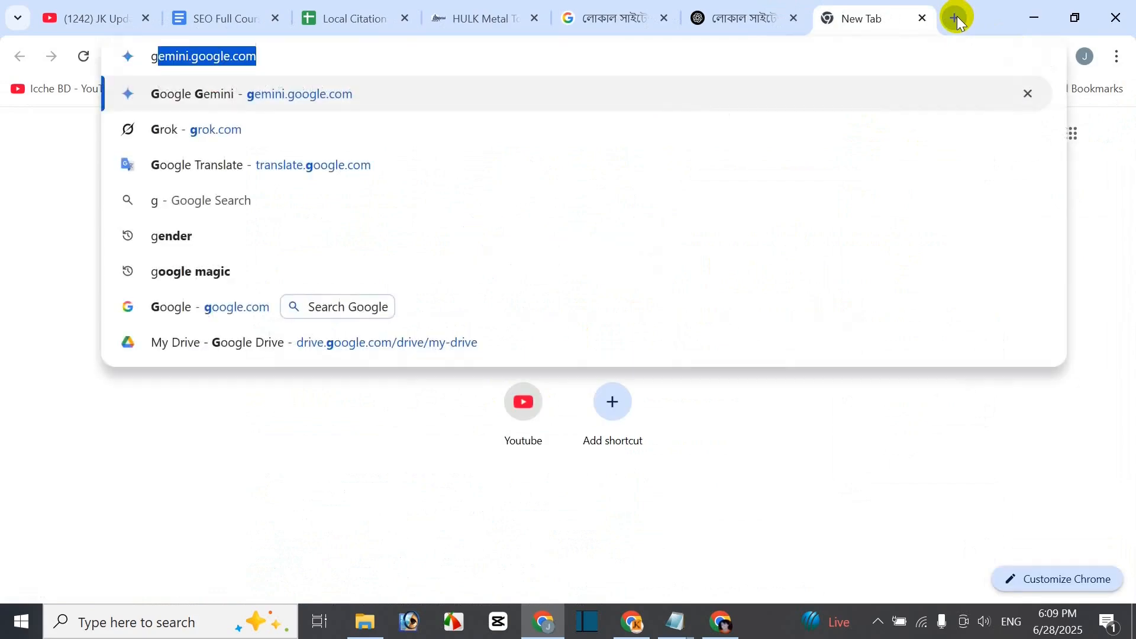
key(Return)
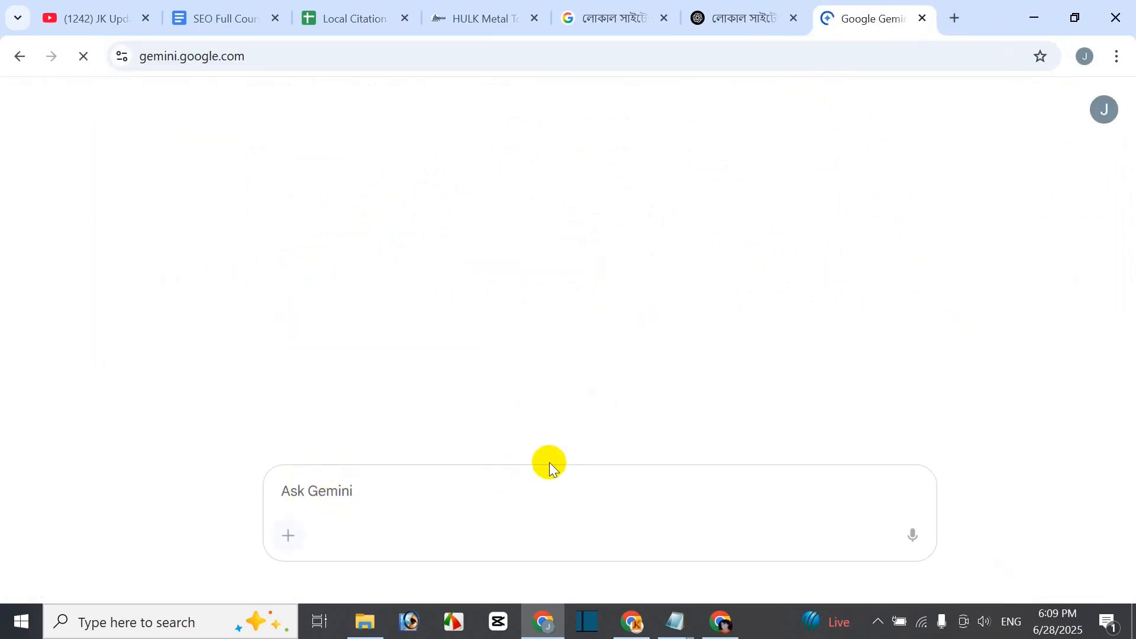
text(লোকাল সাইটেশন (Local Citation) ব্যাকলিংক)
- Send the Local Citation question to Gemini after glancing at ChatGPT's reply
click(723, 16)
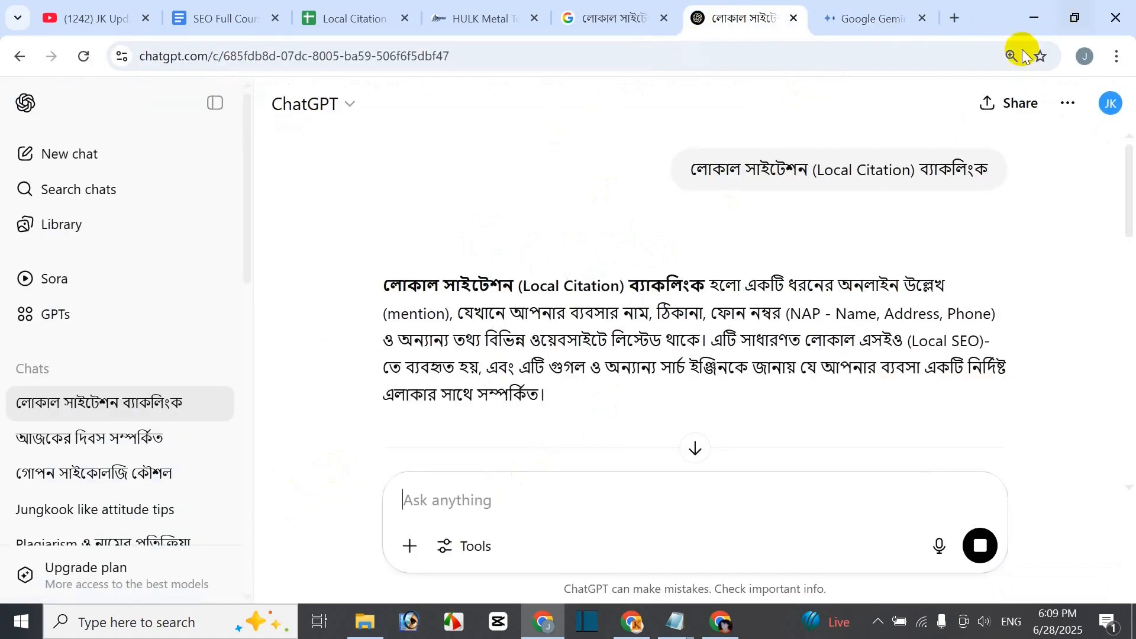
click(877, 17)
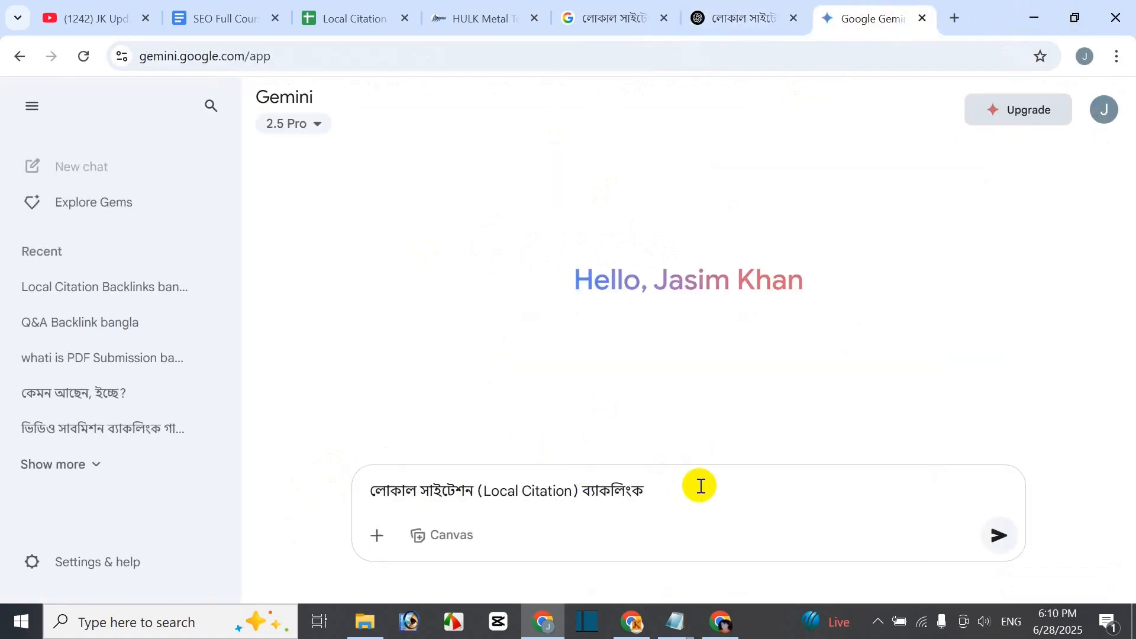
key(Return)
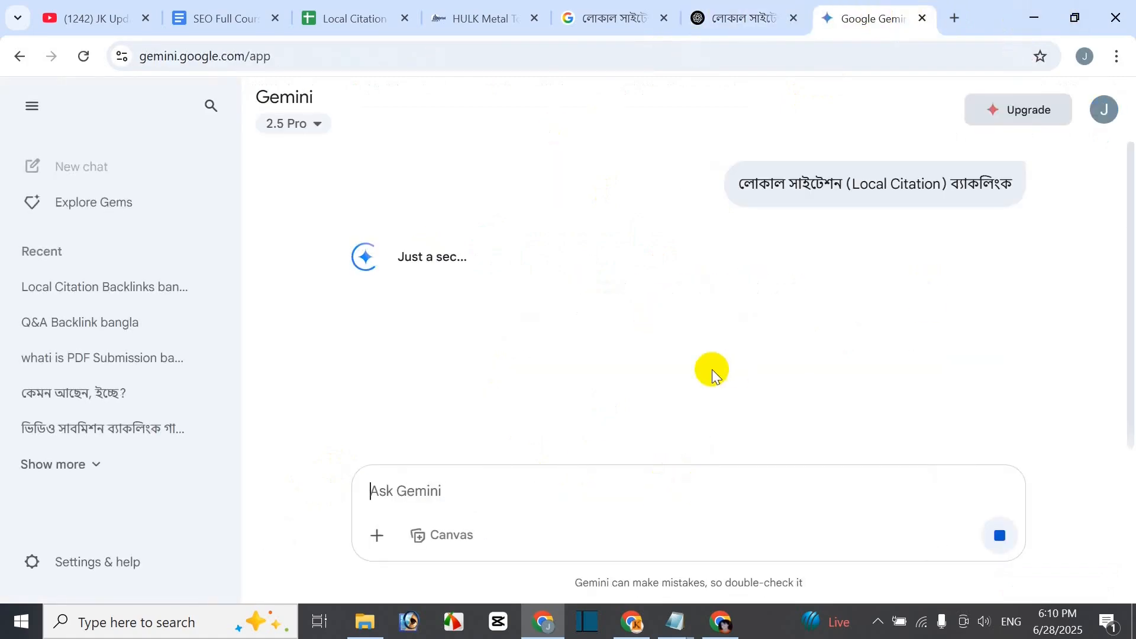
- Read through ChatGPT's and Gemini's answers on local citation backlinks to compare them
click(723, 19)
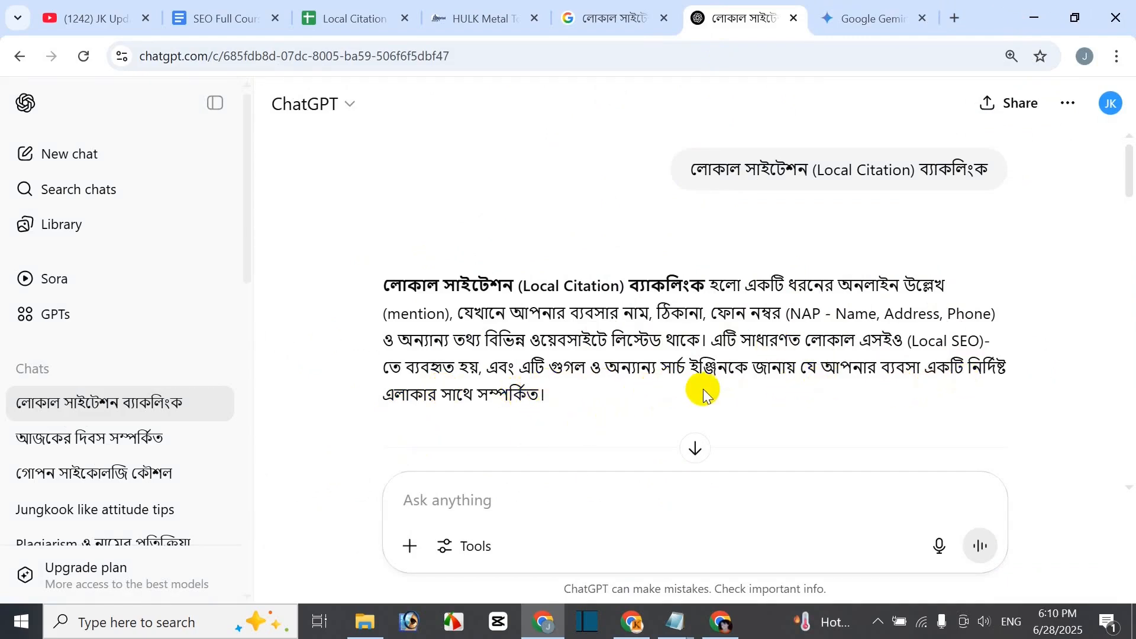
scroll(732, 331, down, 2)
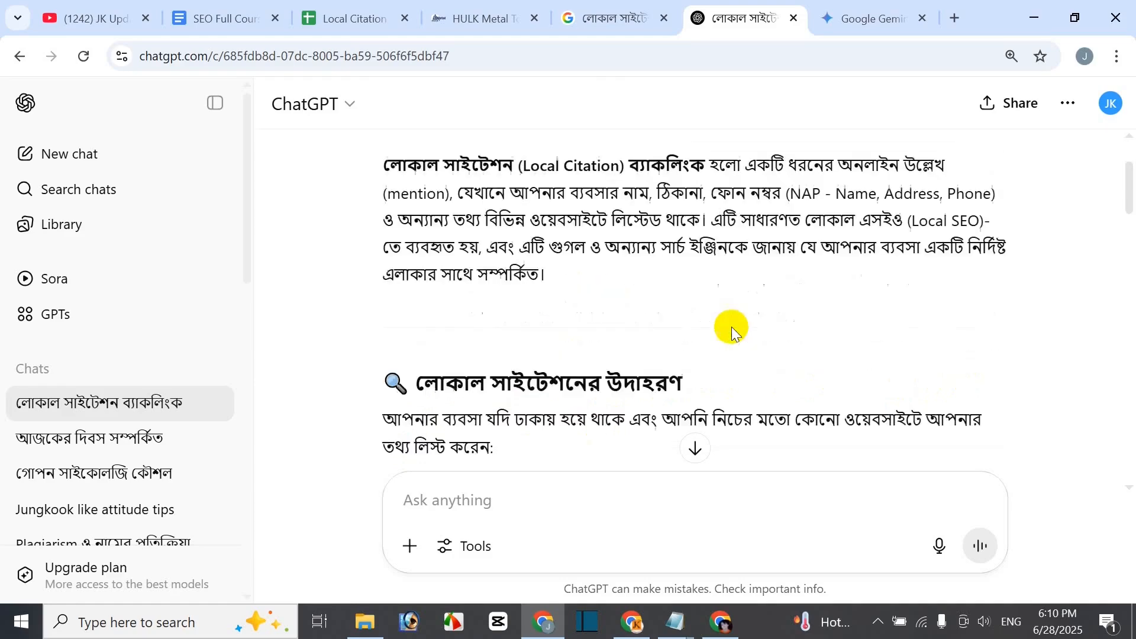
scroll(732, 332, down, 4)
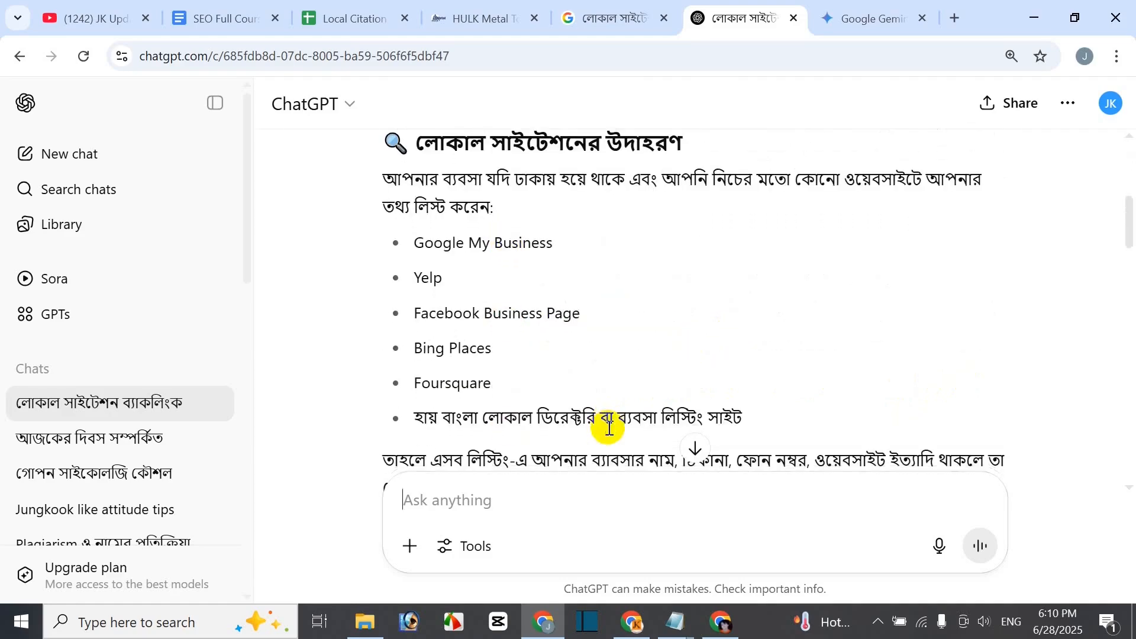
scroll(615, 385, down, 6)
scroll(626, 452, down, 3)
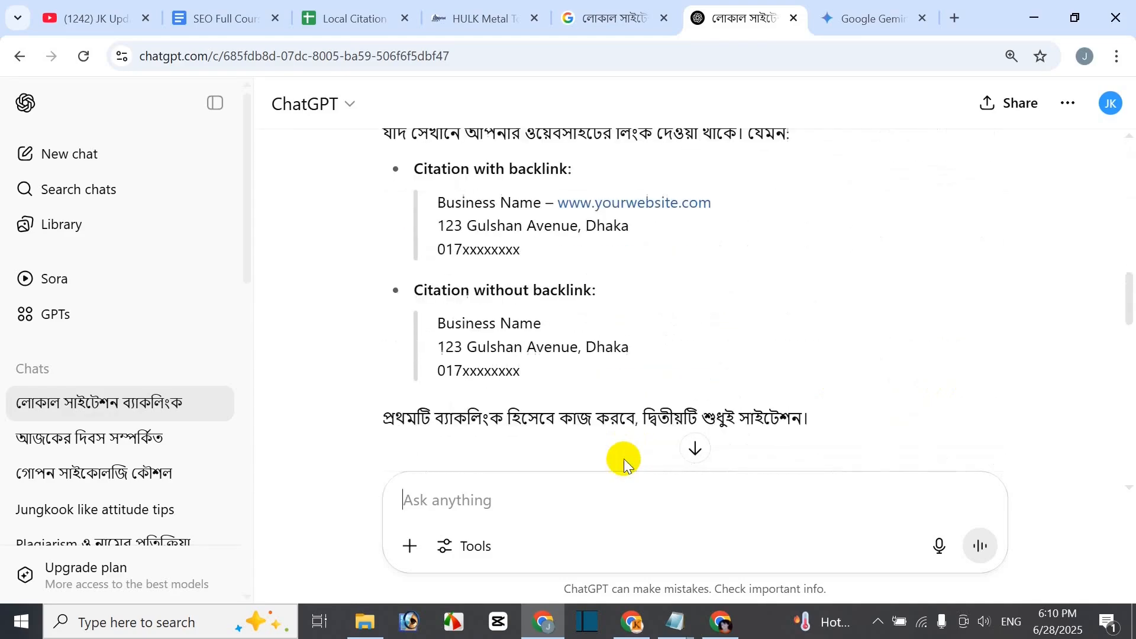
scroll(624, 459, up, 5)
click(894, 24)
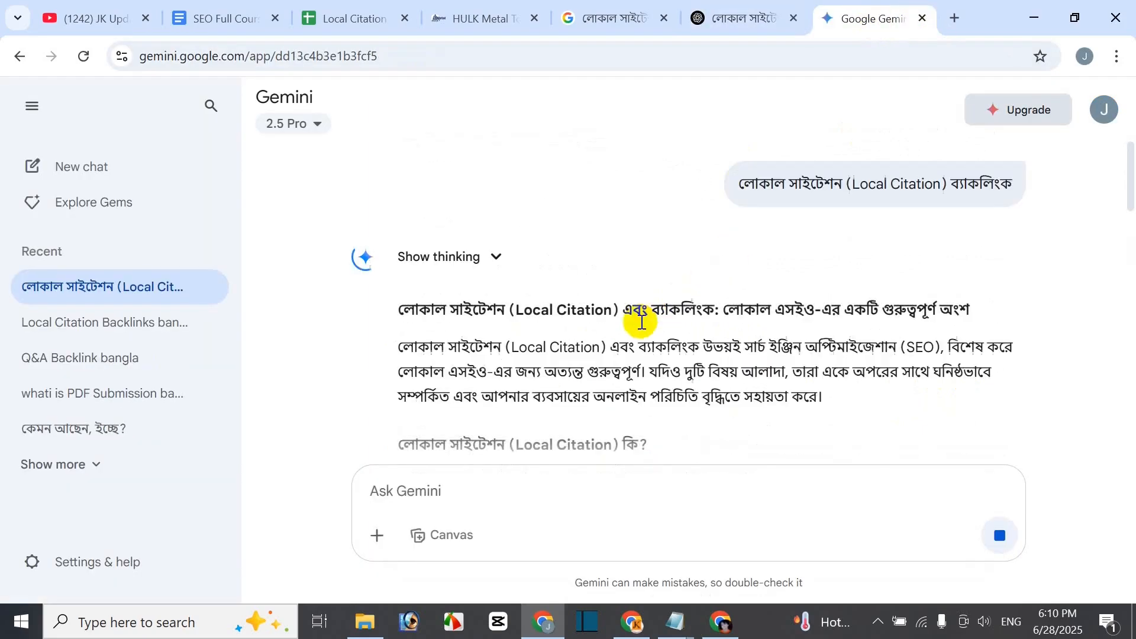
scroll(636, 356, down, 8)
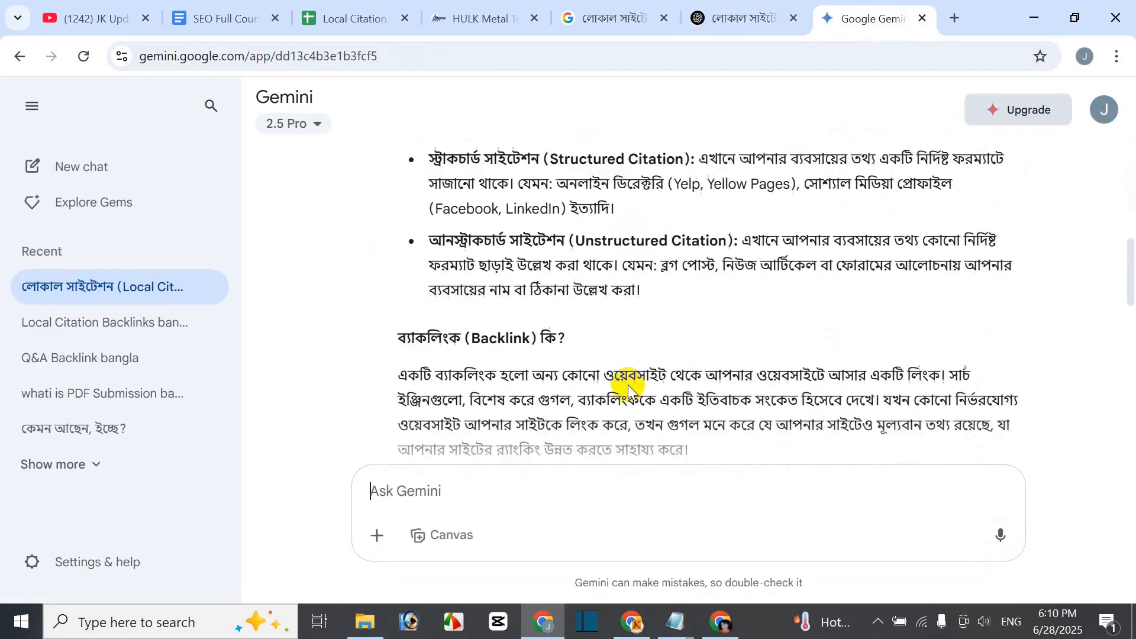
scroll(629, 390, down, 3)
scroll(651, 296, up, 10)
- Close the Gemini, ChatGPT and Google search tabs and return to the SEO course document
click(922, 19)
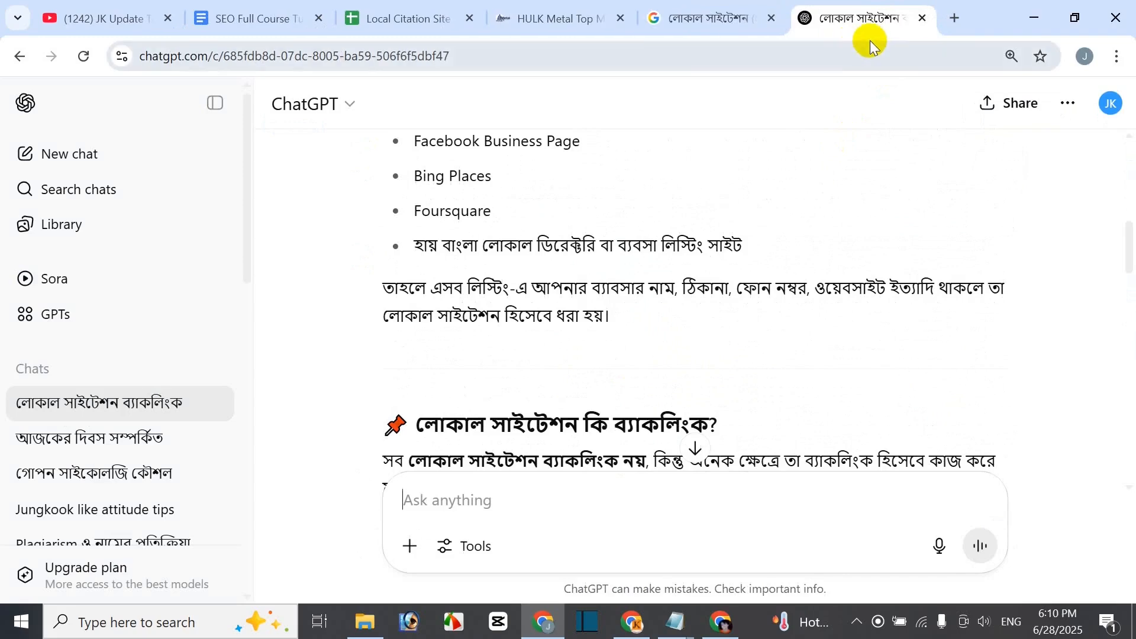
click(922, 18)
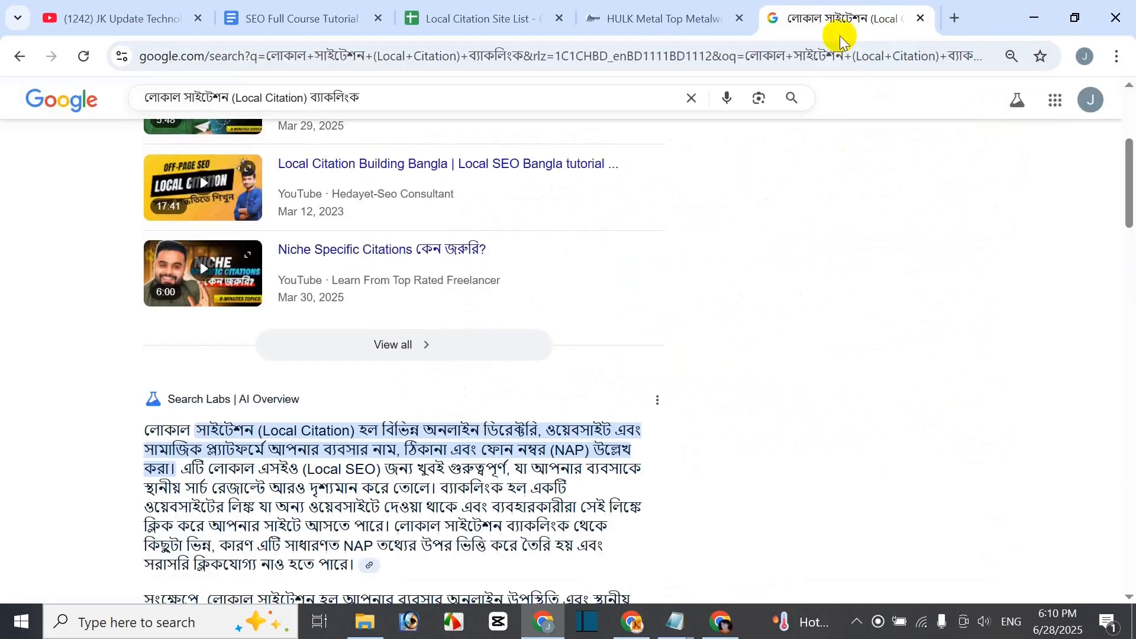
click(924, 16)
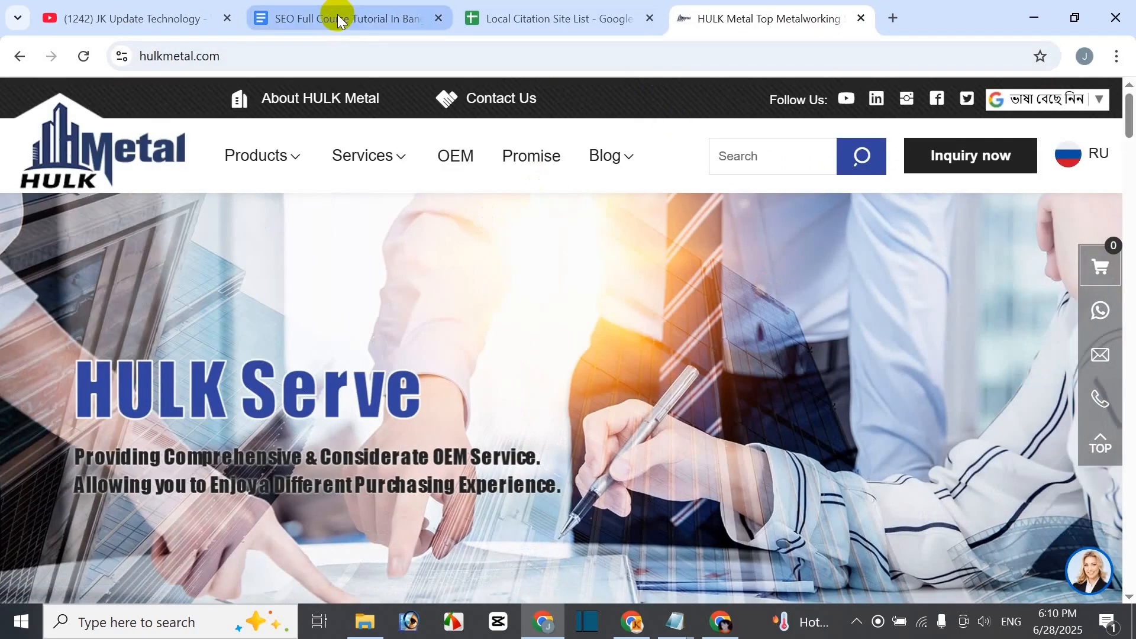
click(336, 19)
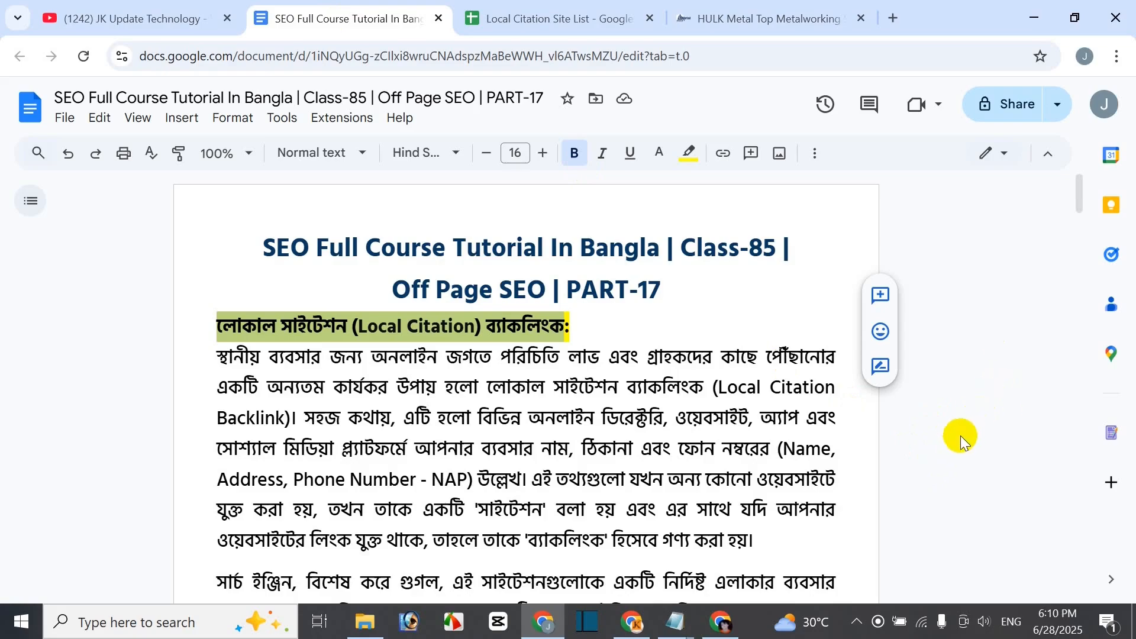
- Select the 'high da pa local citation sites List 2025' line in the document
scroll(960, 435, down, 15)
scroll(947, 476, down, 15)
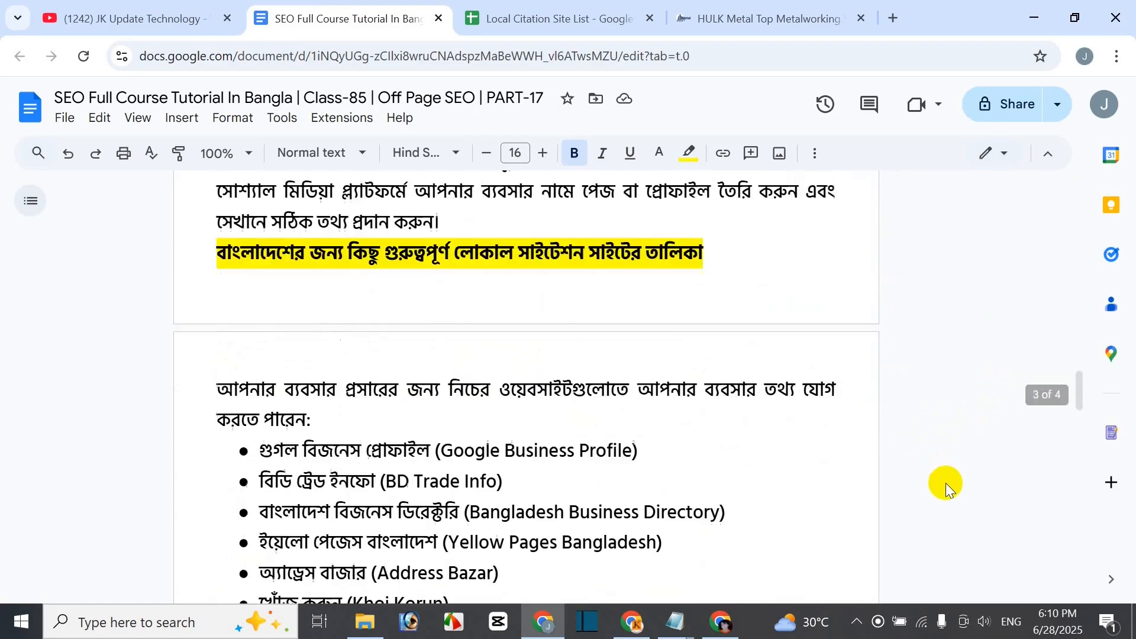
scroll(935, 478, down, 1)
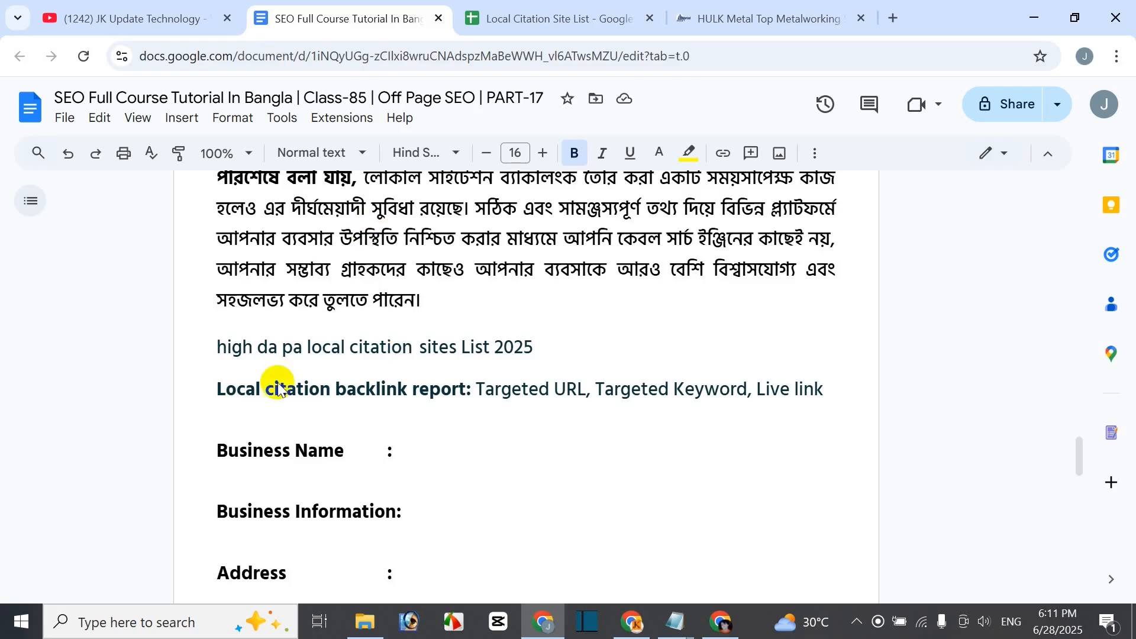
click(567, 357)
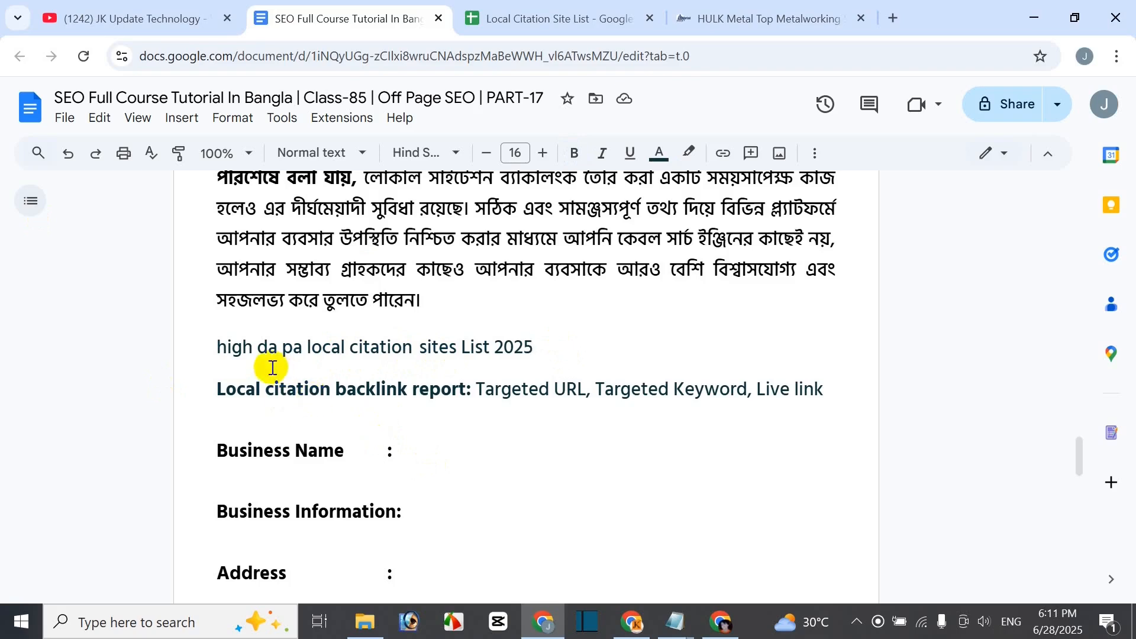
drag(218, 346, 535, 343)
key(ctrl+c)
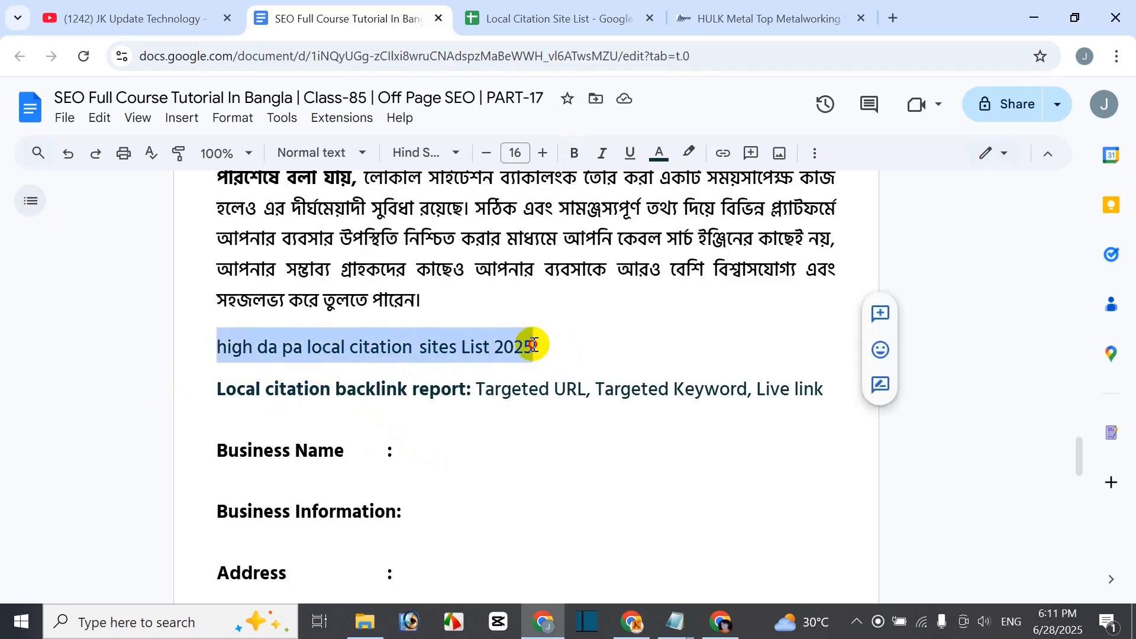
- Google the phrase 'high da pa local citation sites List 2025' and browse the results
click(898, 22)
click(368, 320)
key(ctrl+v)
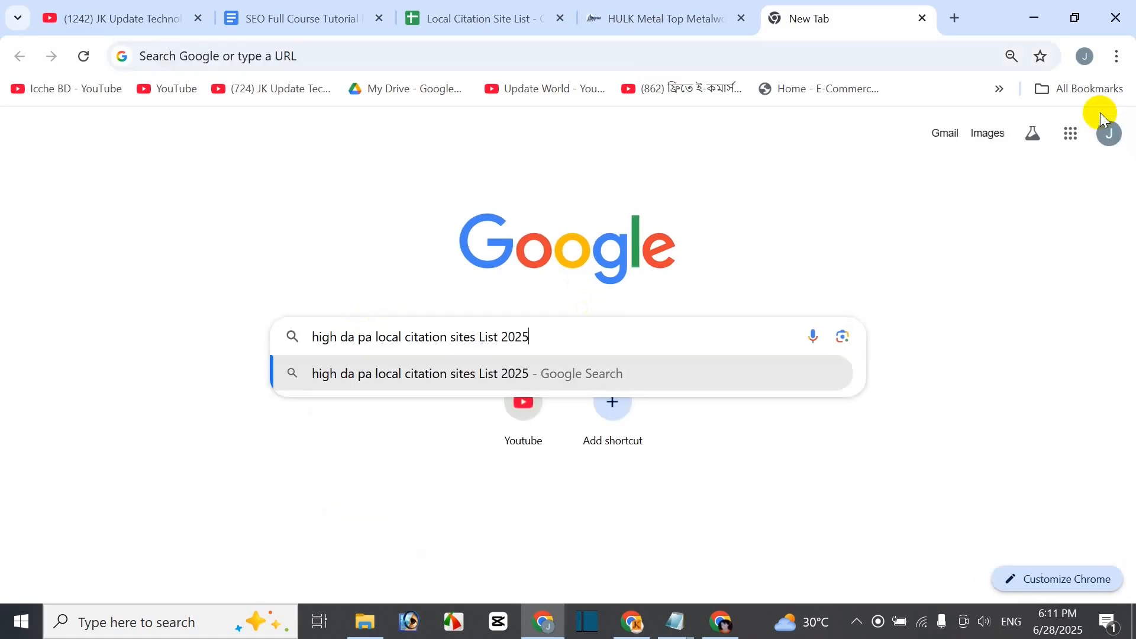
key(Return)
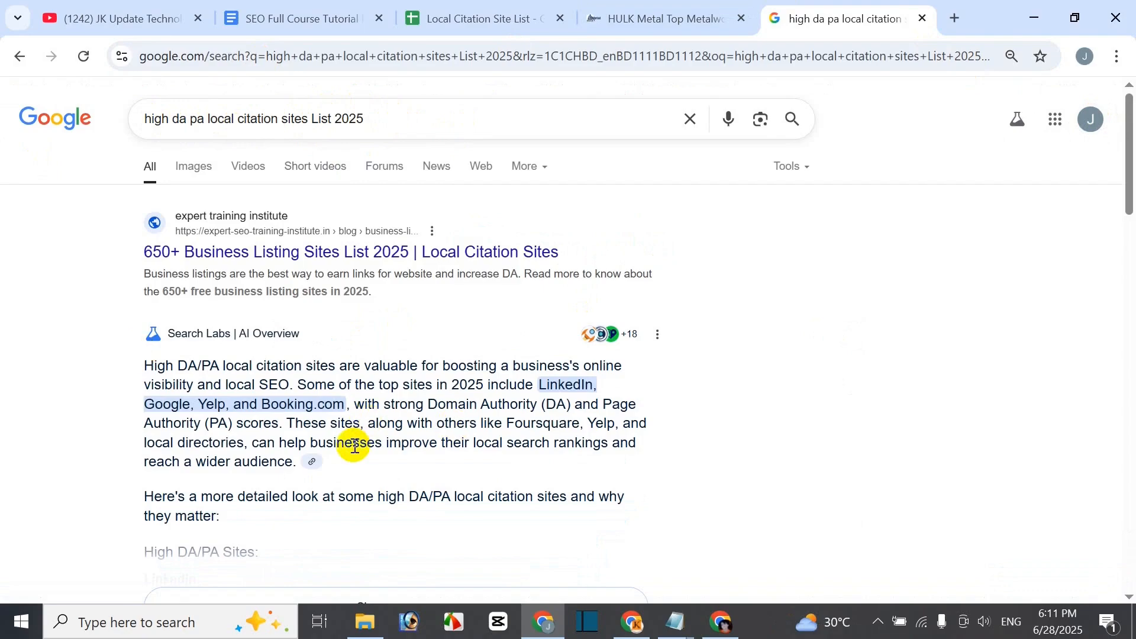
scroll(444, 349, down, 6)
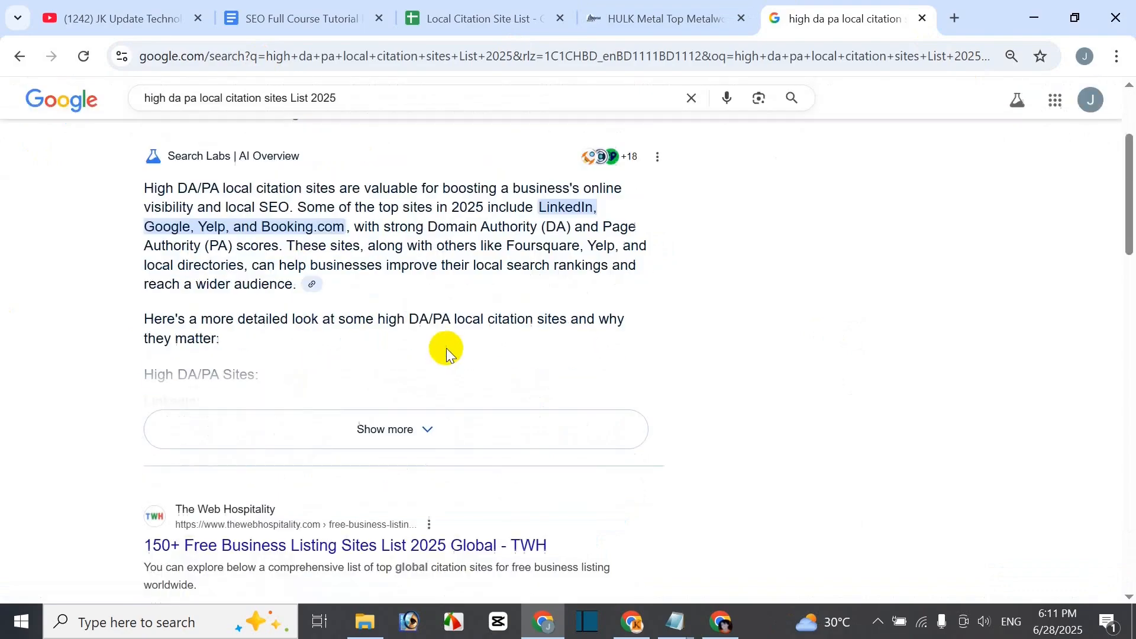
scroll(441, 361, up, 4)
scroll(438, 379, down, 4)
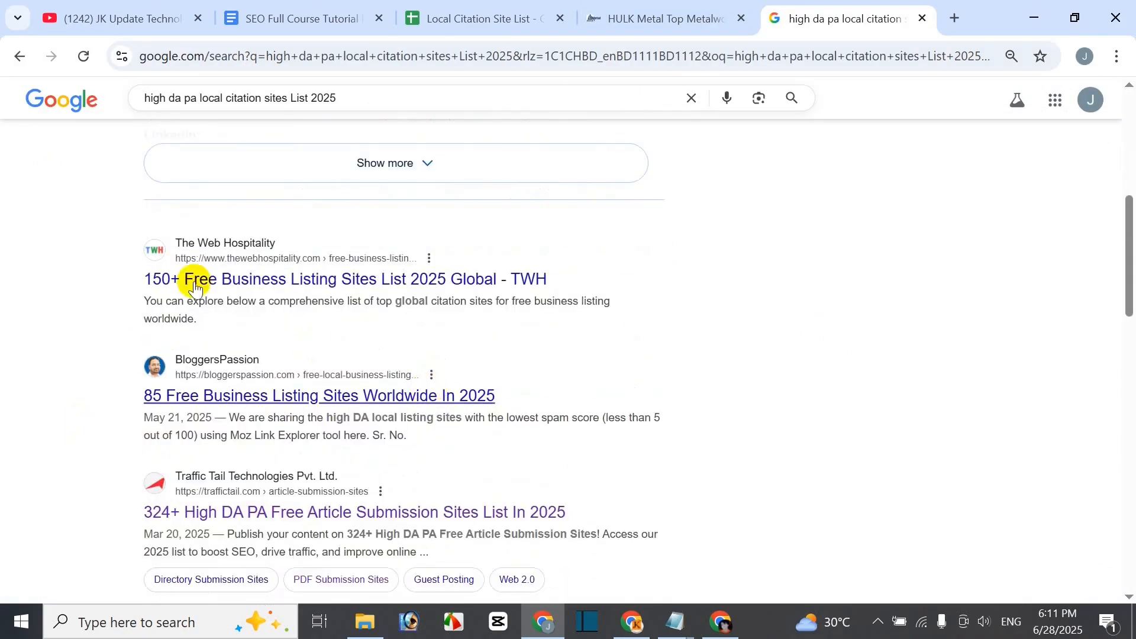
scroll(310, 483, down, 4)
scroll(314, 333, up, 4)
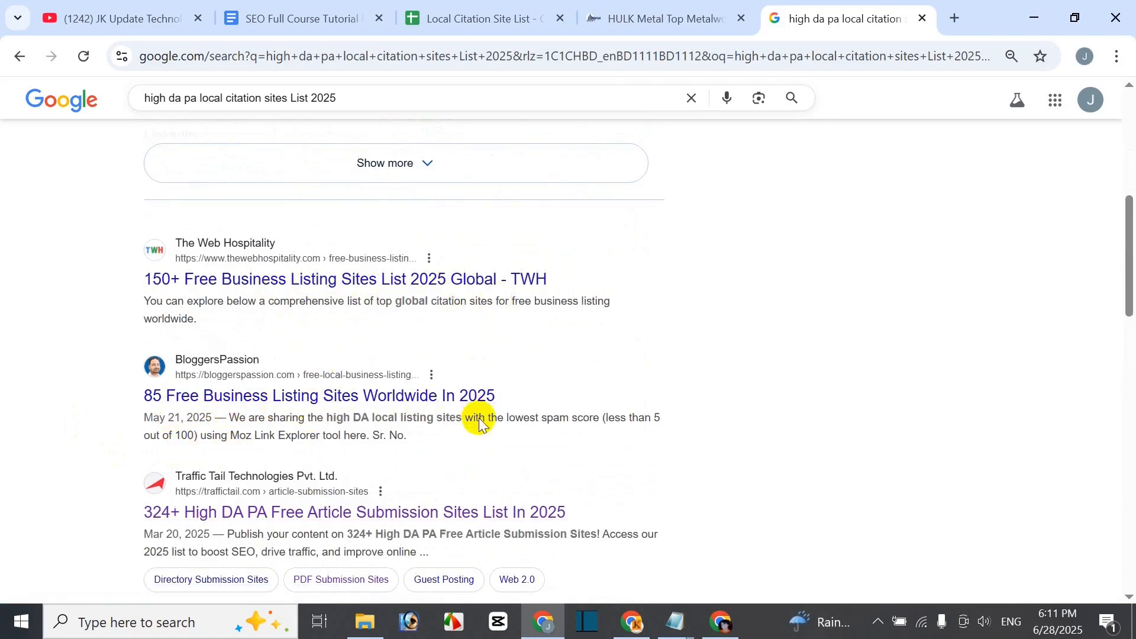
scroll(220, 447, down, 1)
scroll(223, 446, down, 3)
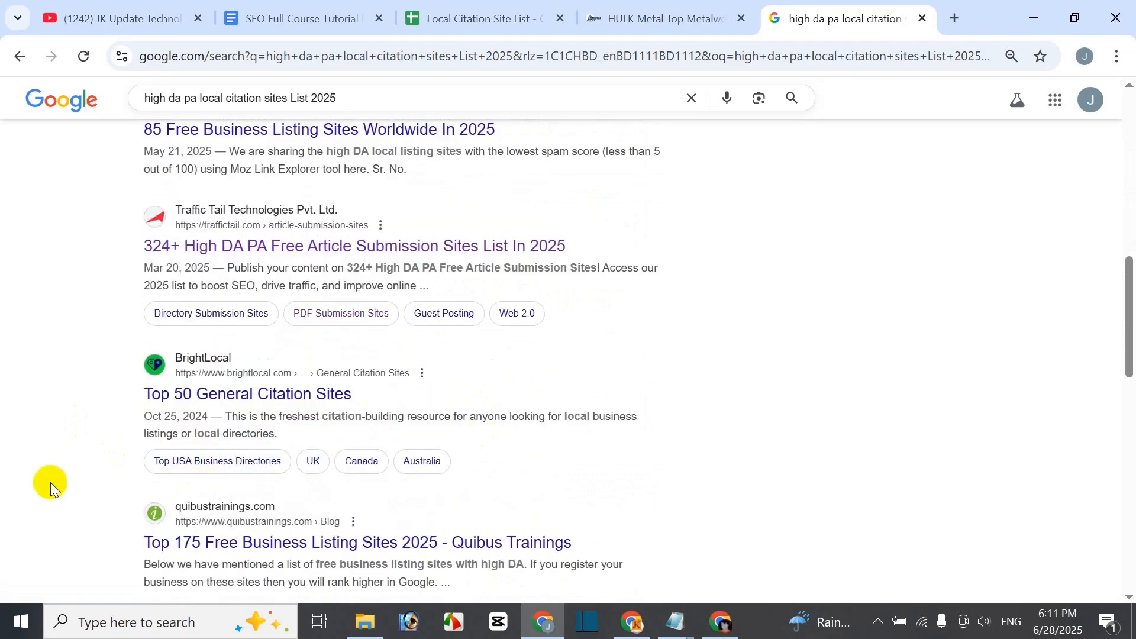
scroll(482, 419, down, 3)
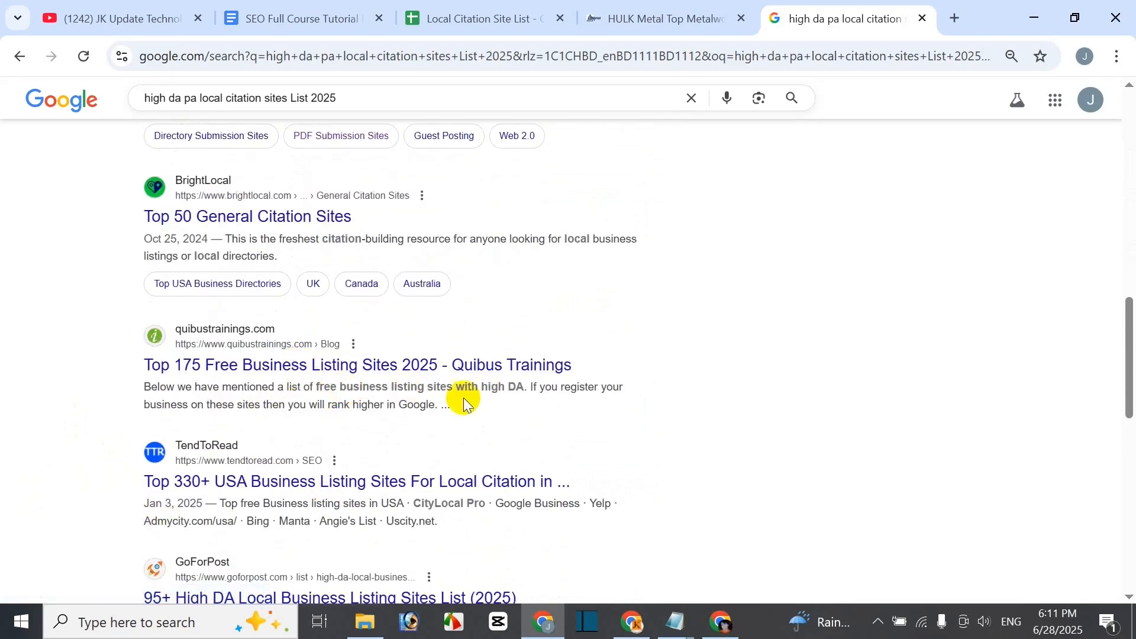
scroll(464, 408, down, 3)
scroll(471, 477, down, 3)
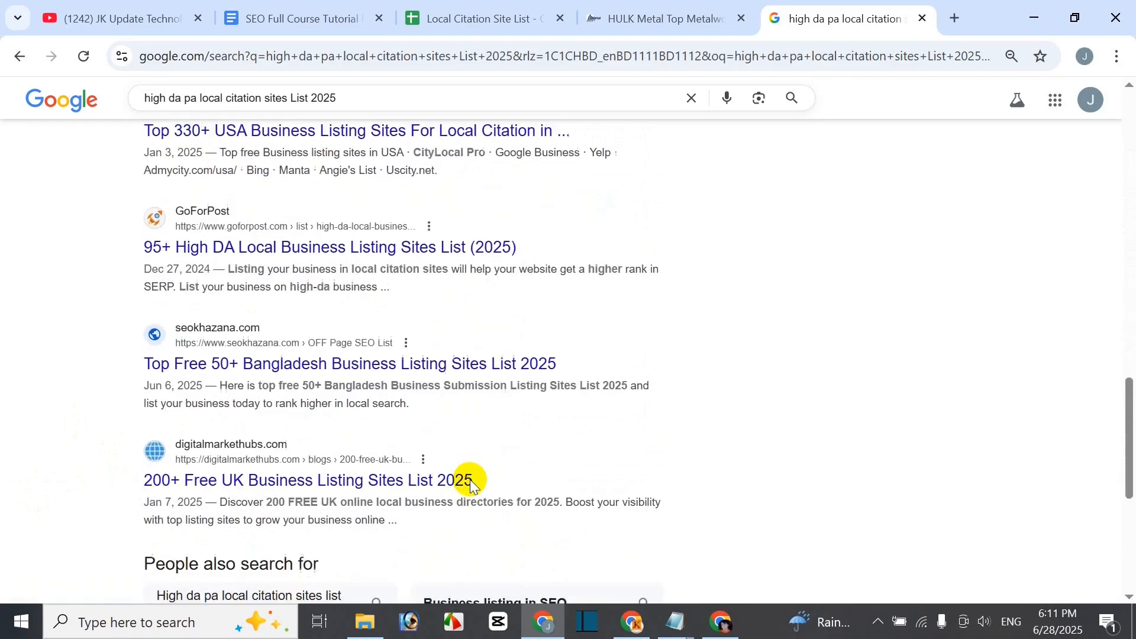
scroll(469, 479, up, 20)
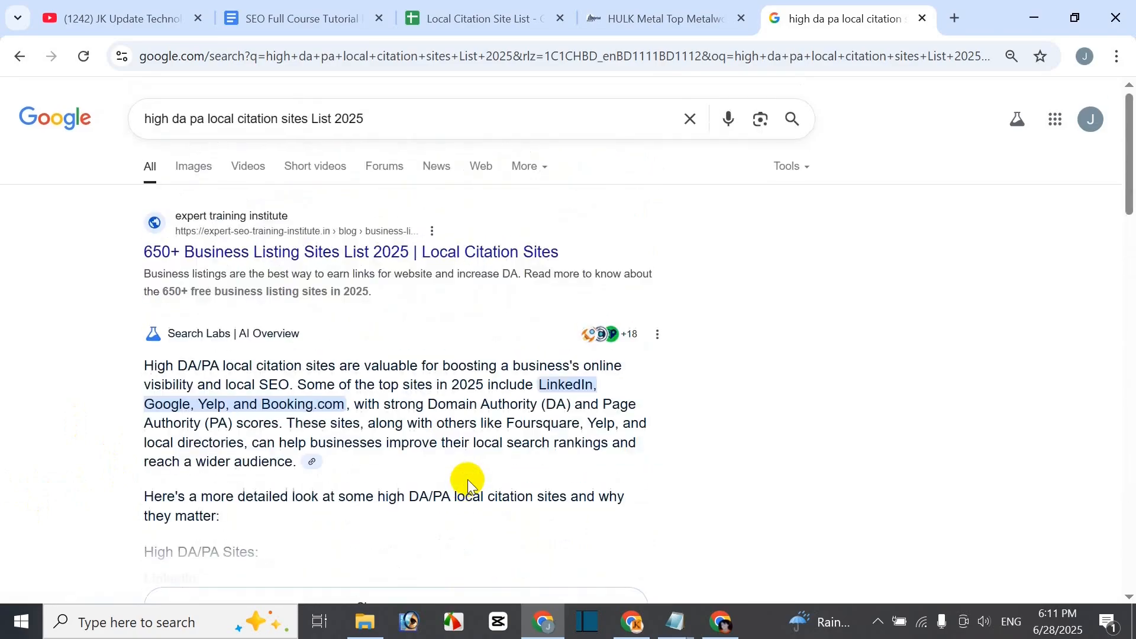
scroll(468, 479, down, 6)
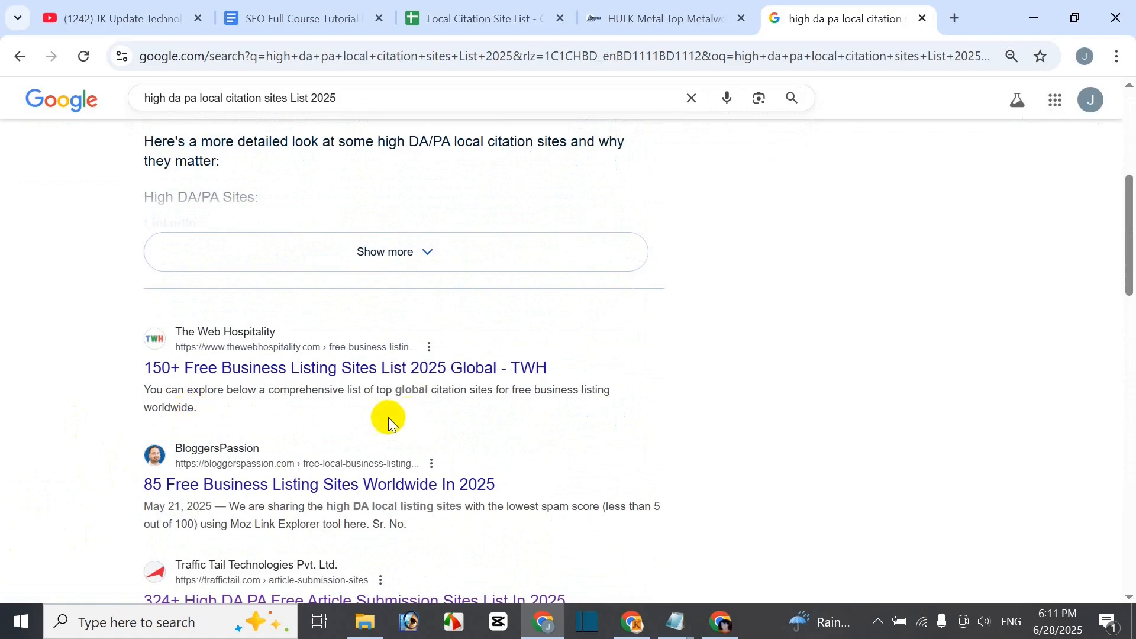
- Open the TWH and BloggersPassion results in new tabs
right_click(268, 370)
click(345, 394)
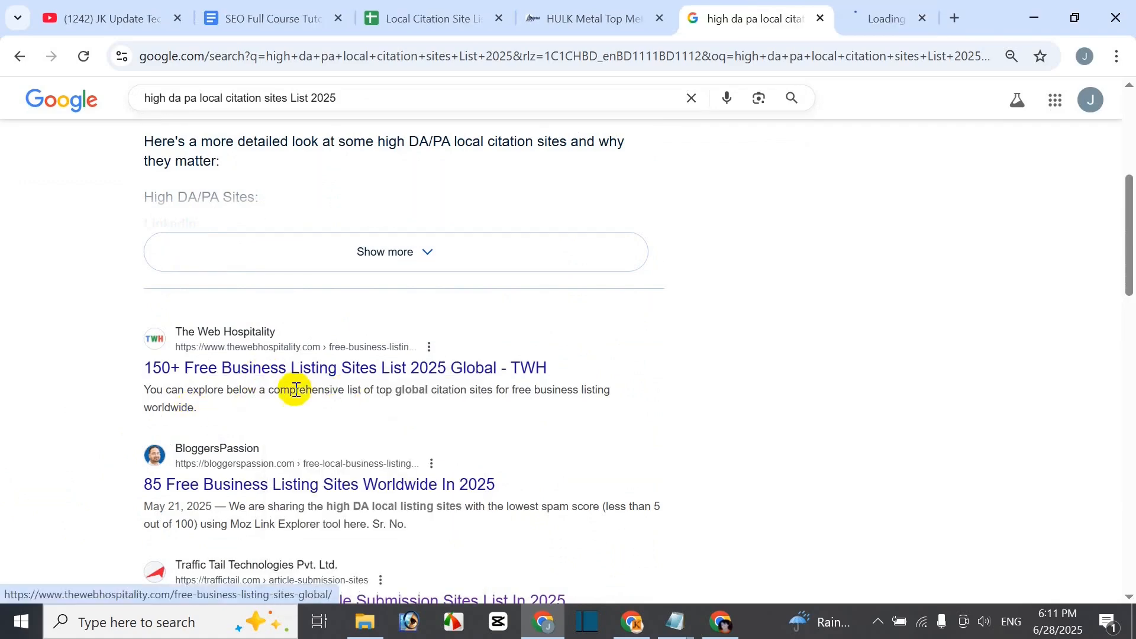
right_click(321, 486)
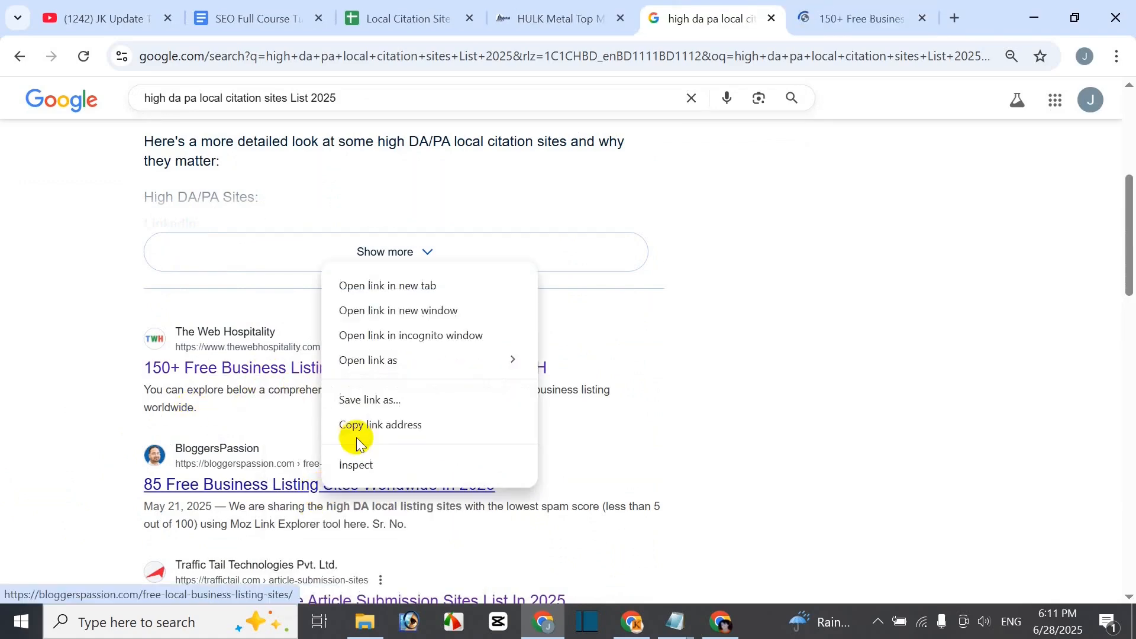
click(414, 286)
- Browse BloggersPassion's table of free business listing sites with DA and traffic
click(880, 23)
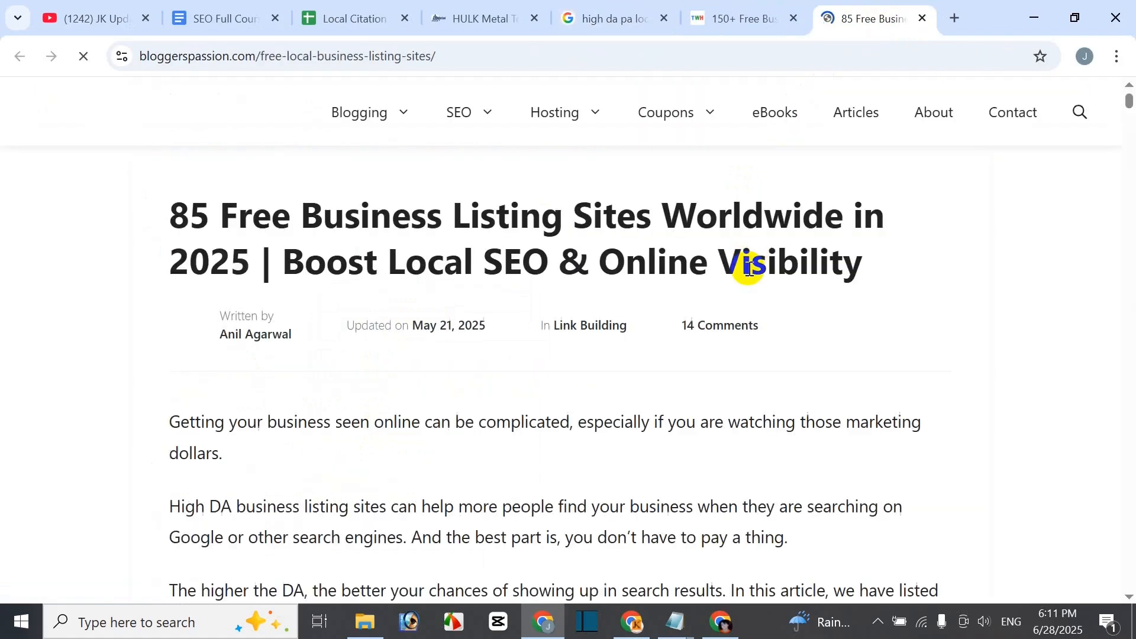
scroll(822, 355, down, 10)
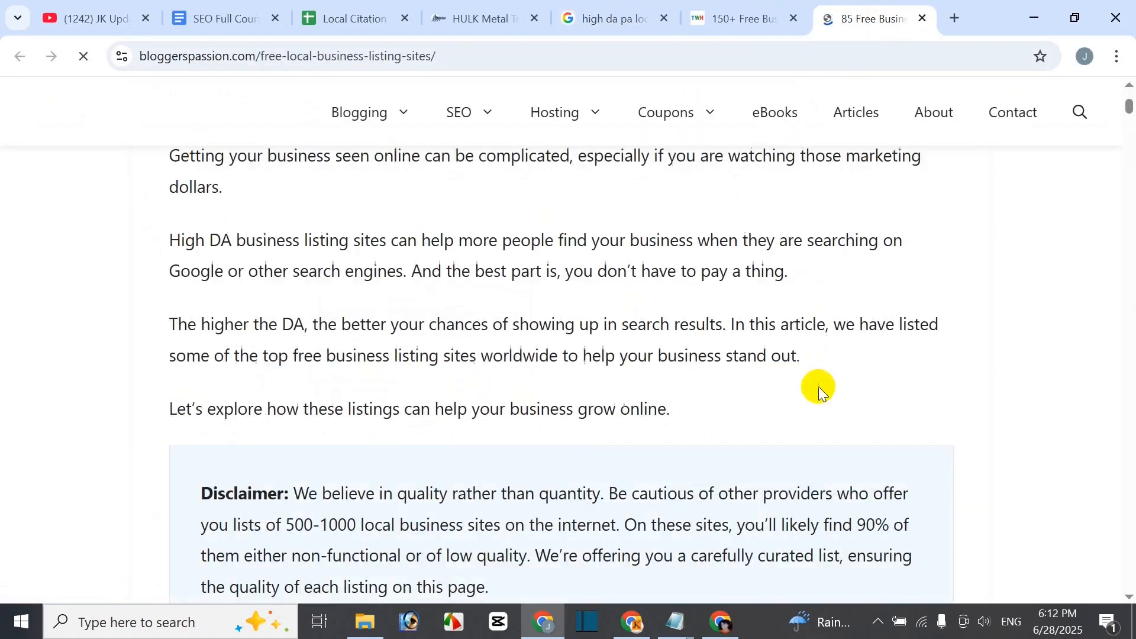
scroll(815, 394, down, 15)
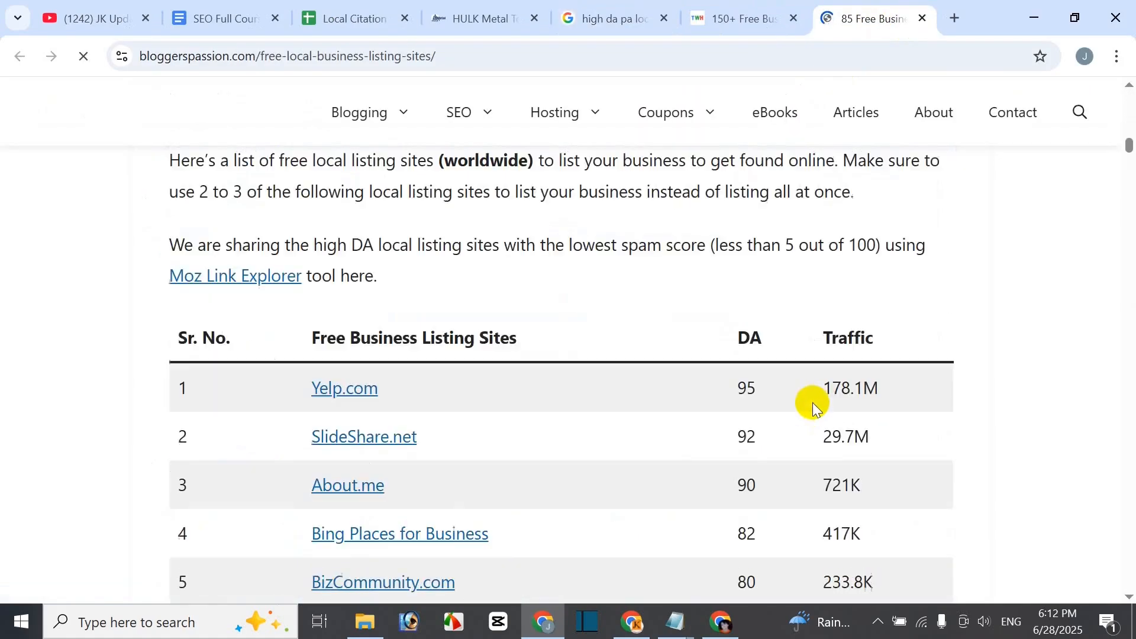
scroll(812, 414, up, 3)
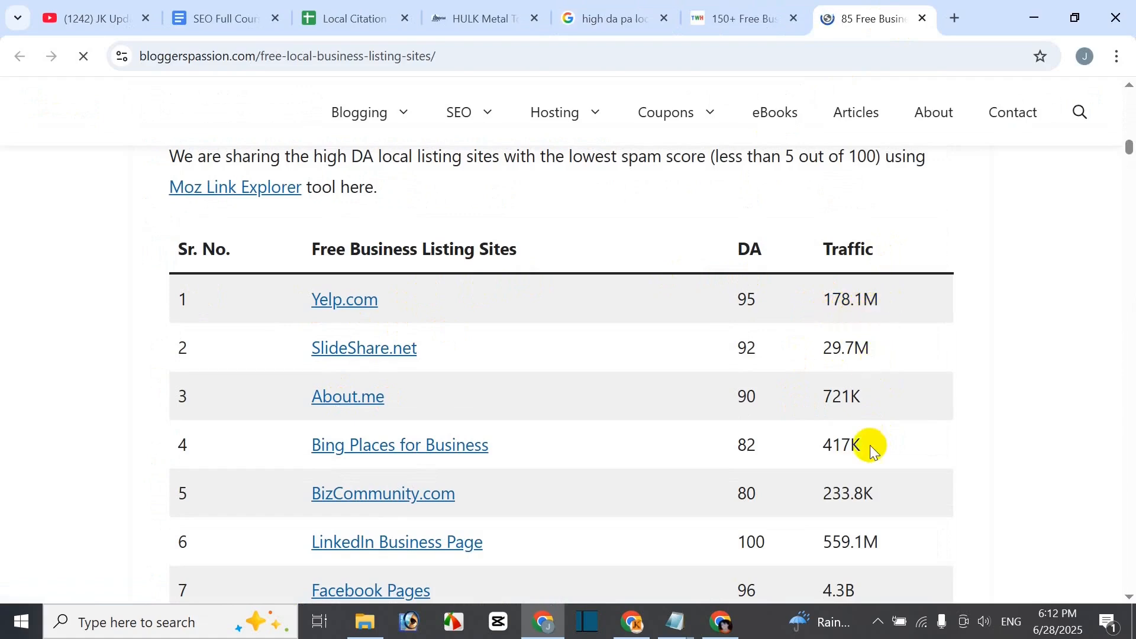
scroll(452, 424, up, 3)
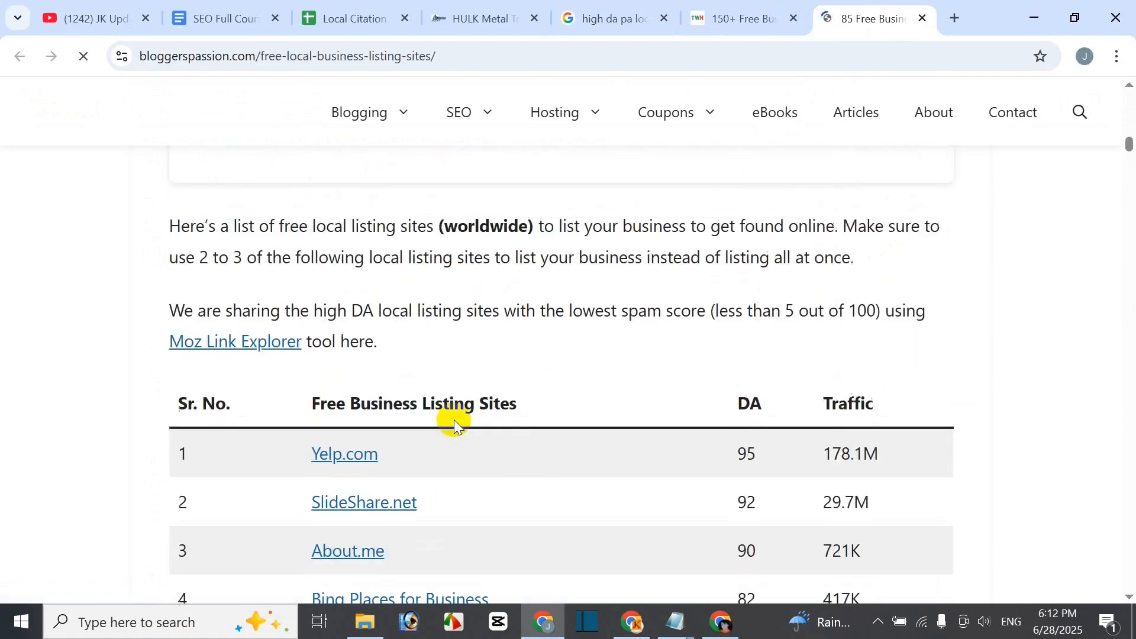
scroll(732, 346, down, 3)
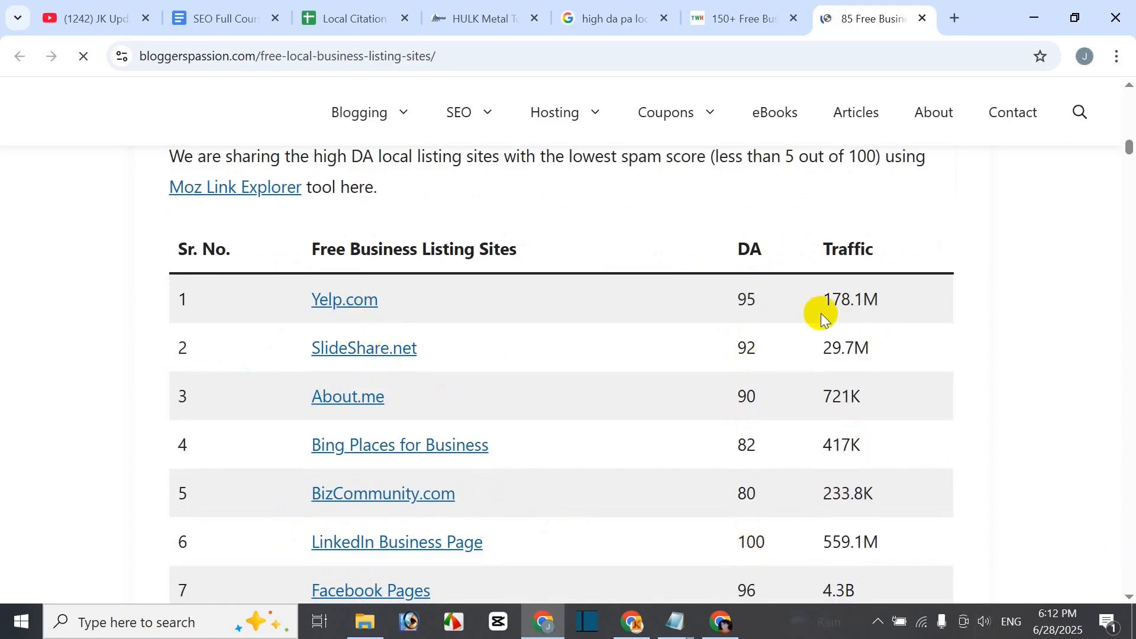
scroll(819, 310, down, 7)
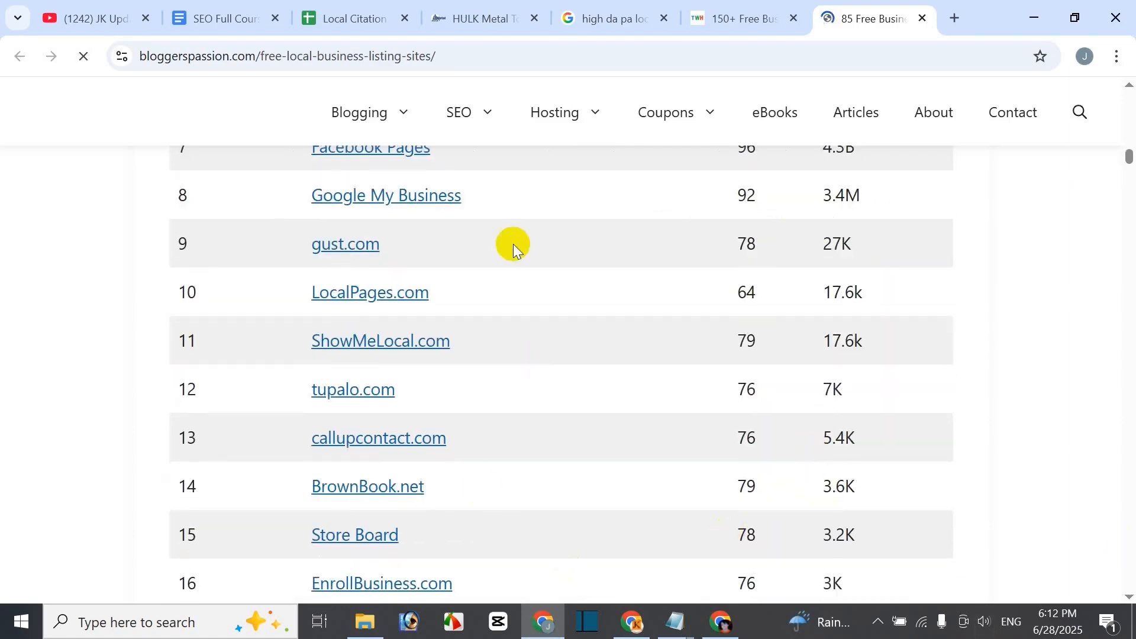
- Scroll through The Web Hospitality's listing-site article, reviewing its USA and UK tables of DA and PA
click(730, 15)
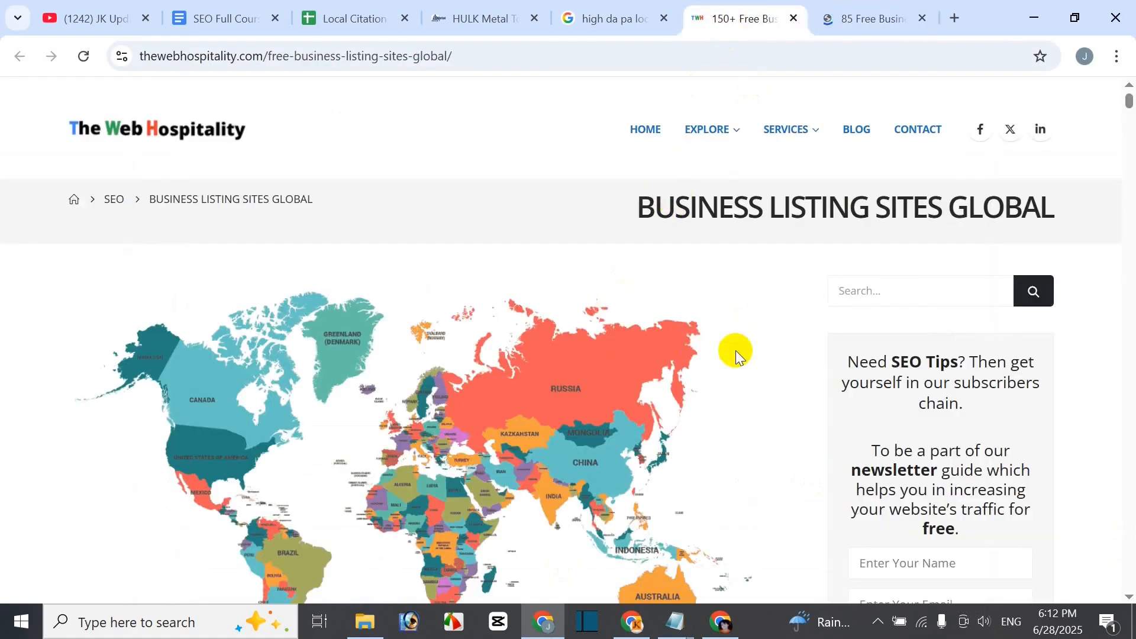
scroll(728, 367, down, 15)
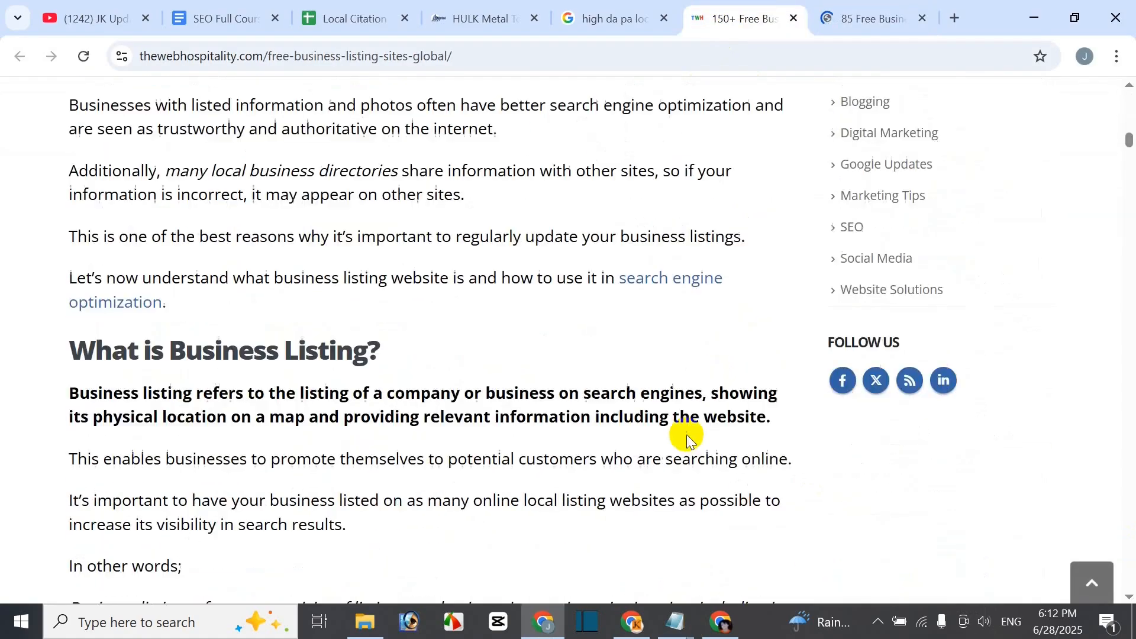
scroll(687, 439, down, 9)
scroll(556, 405, down, 20)
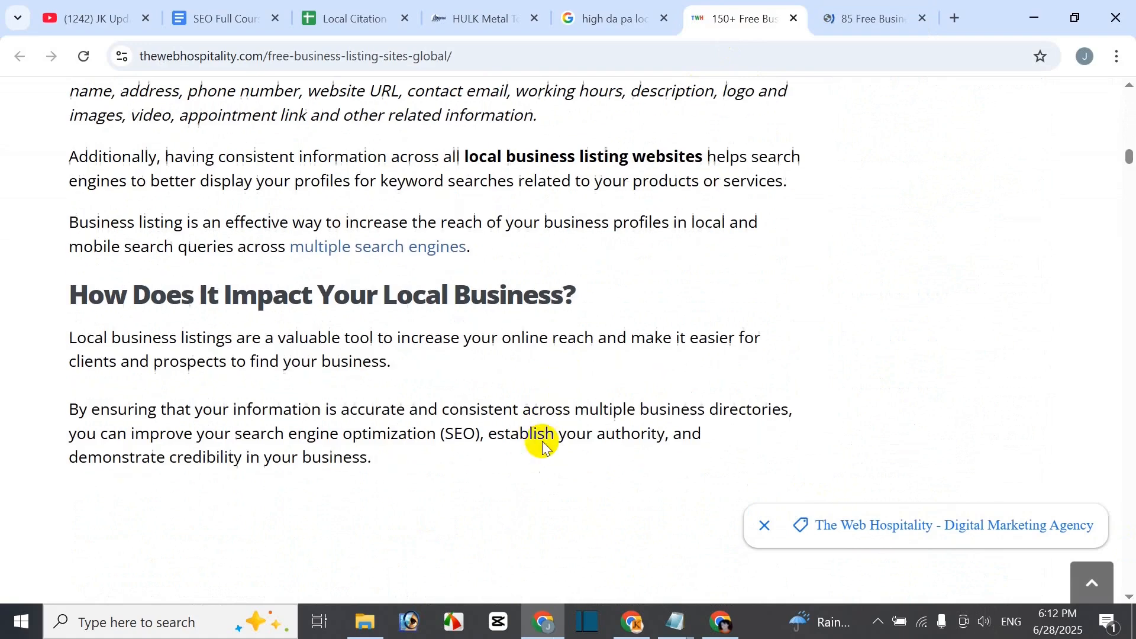
scroll(527, 469, up, 3)
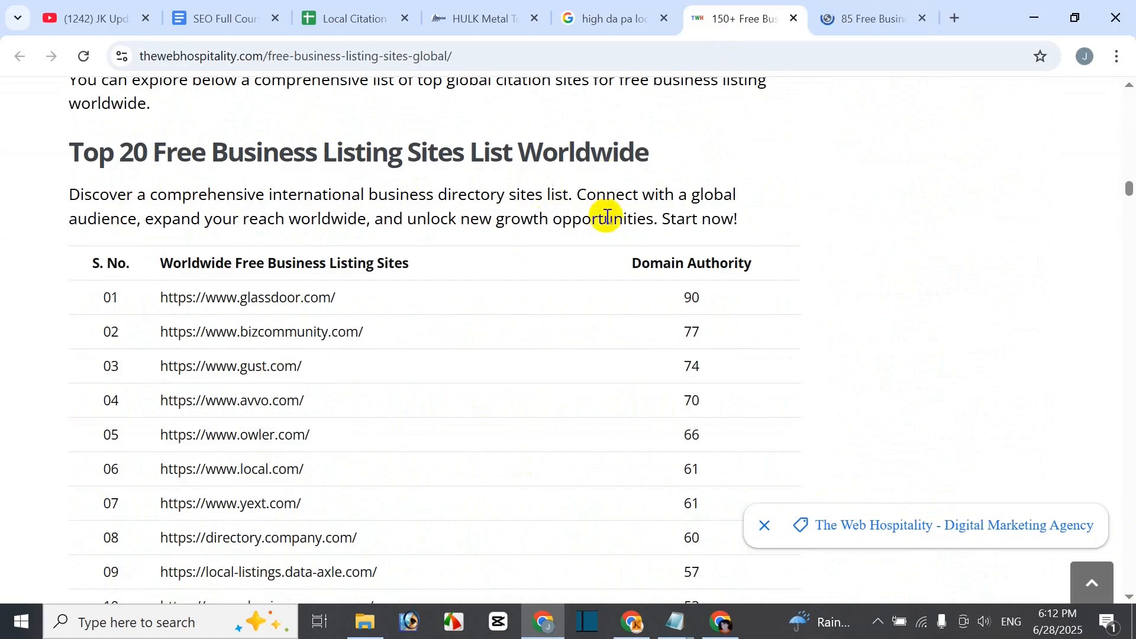
scroll(292, 208, down, 2)
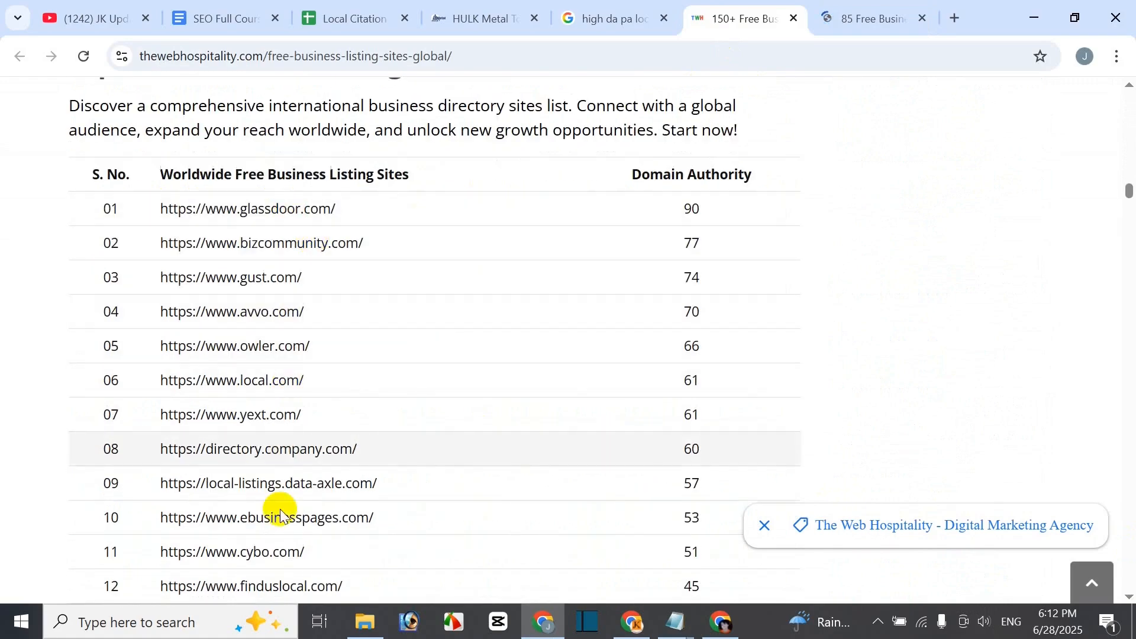
scroll(383, 491, down, 15)
scroll(180, 332, up, 5)
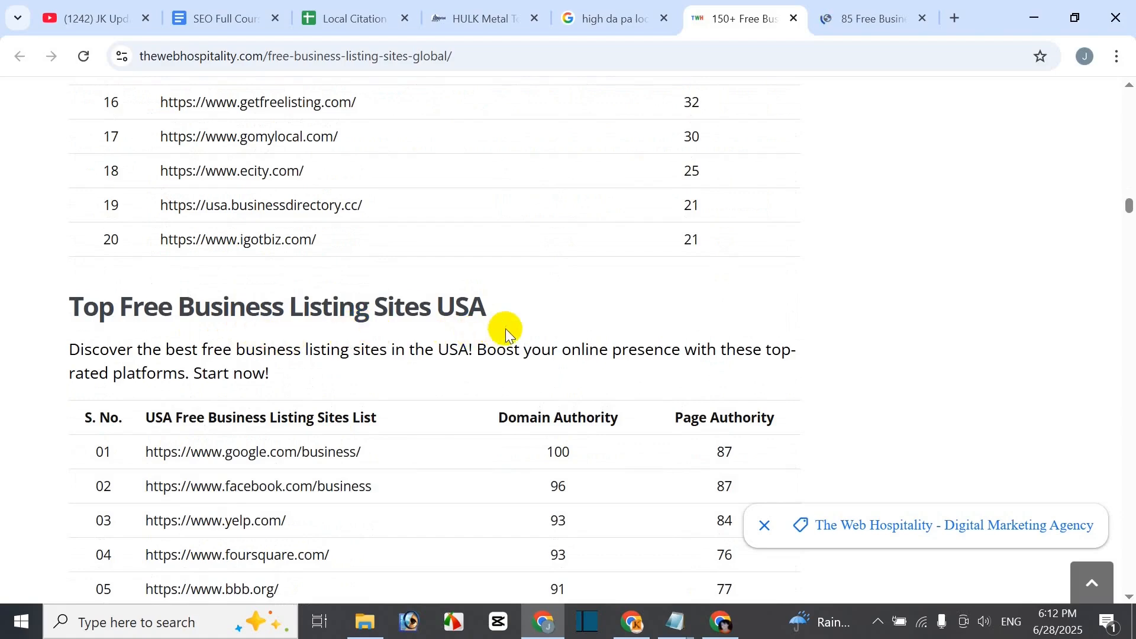
scroll(347, 435, down, 18)
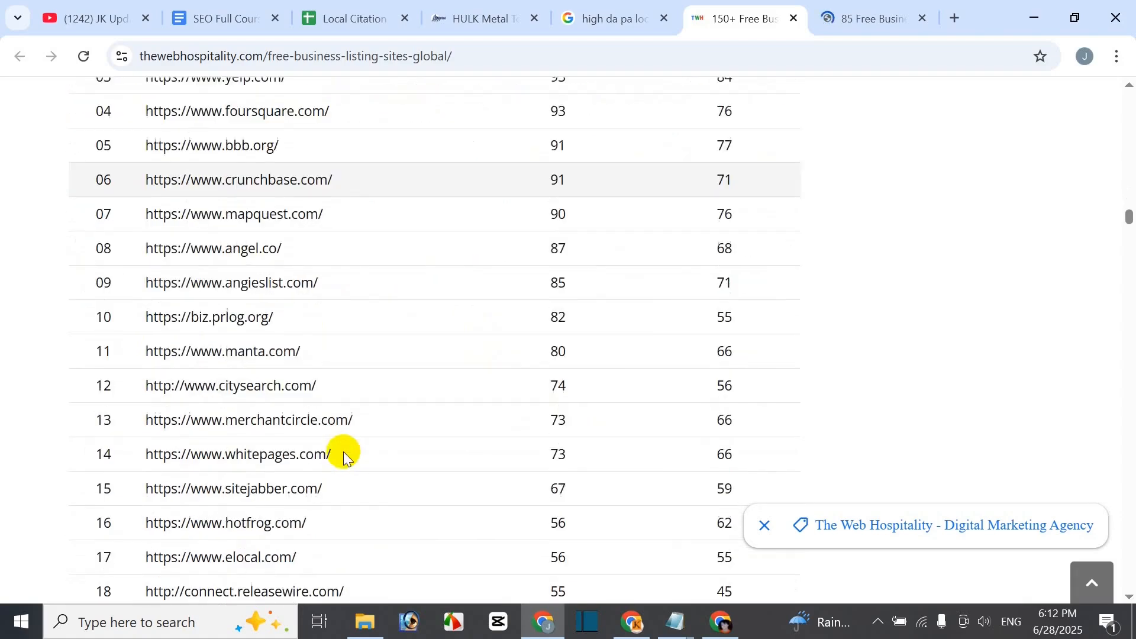
scroll(340, 461, down, 3)
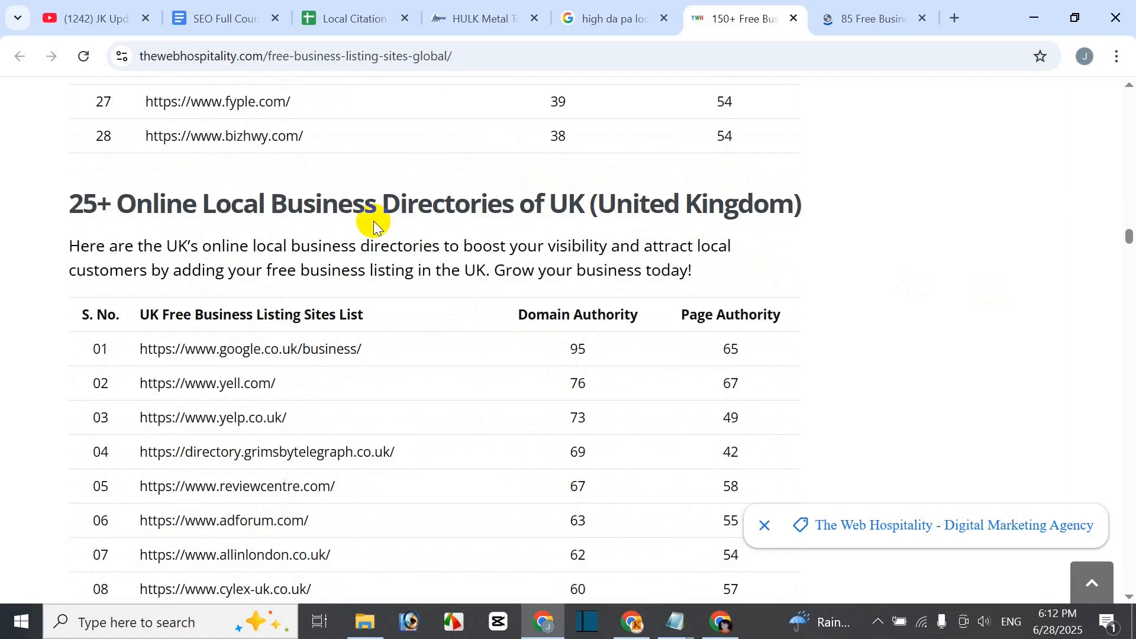
scroll(356, 387, down, 5)
scroll(356, 387, up, 5)
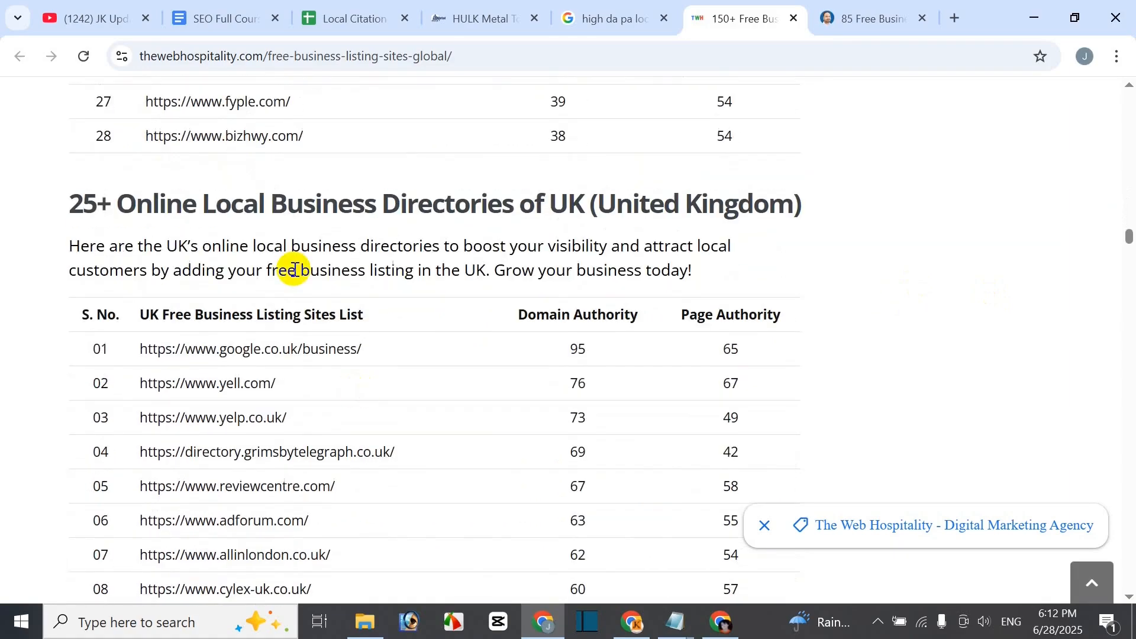
scroll(353, 461, up, 15)
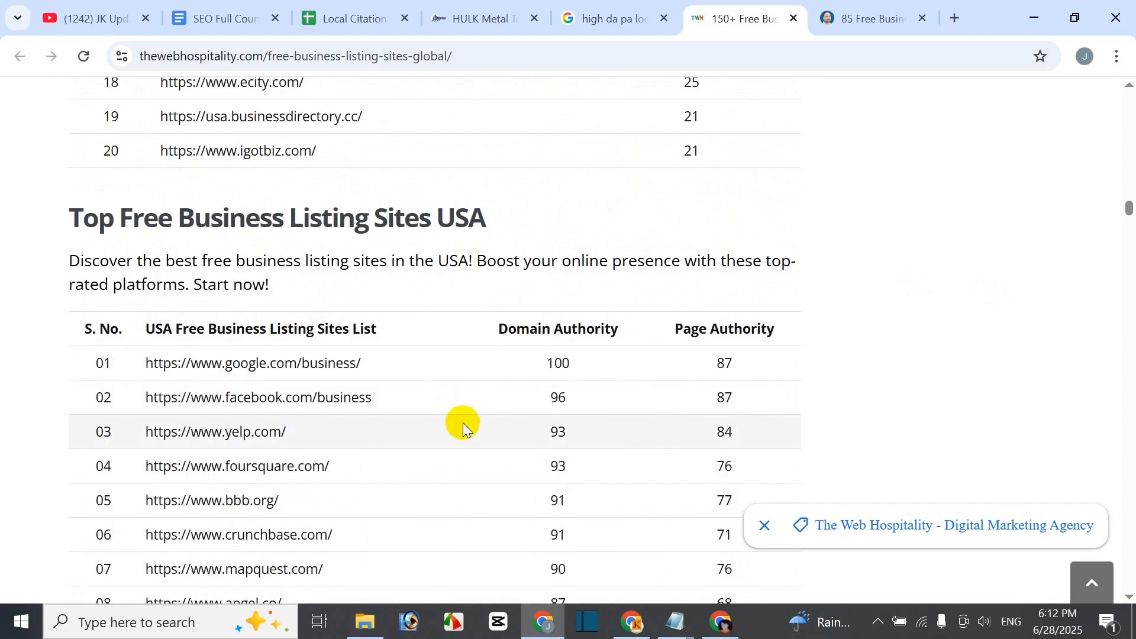
scroll(461, 421, up, 4)
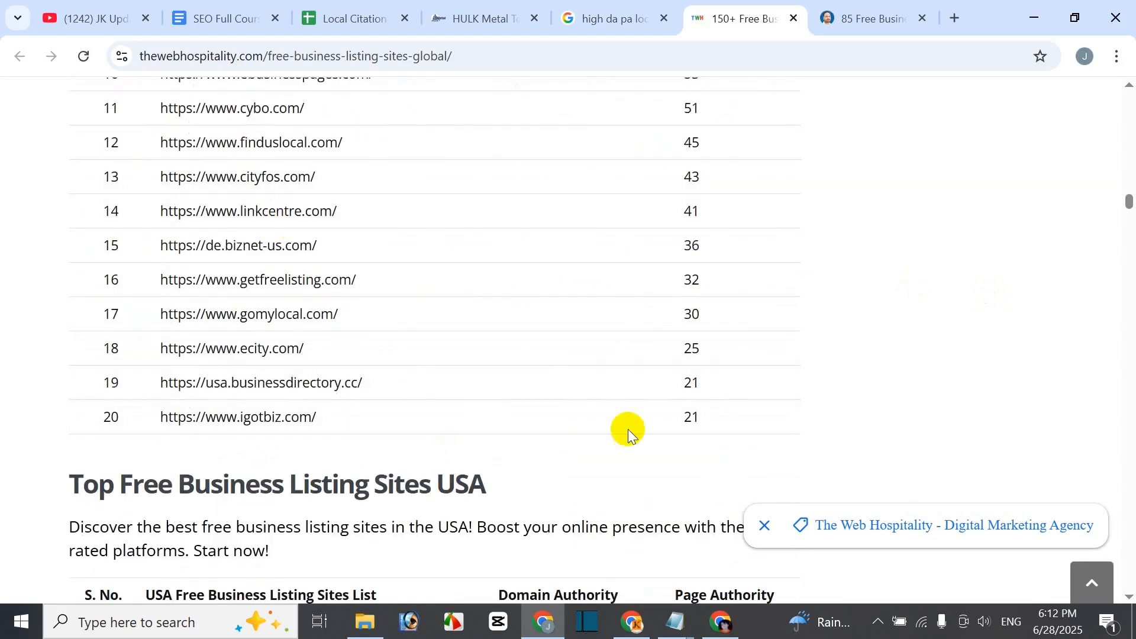
- View the Local Citation Site List's Links column, dismiss the listing page's ad, and return to the sheet
click(353, 20)
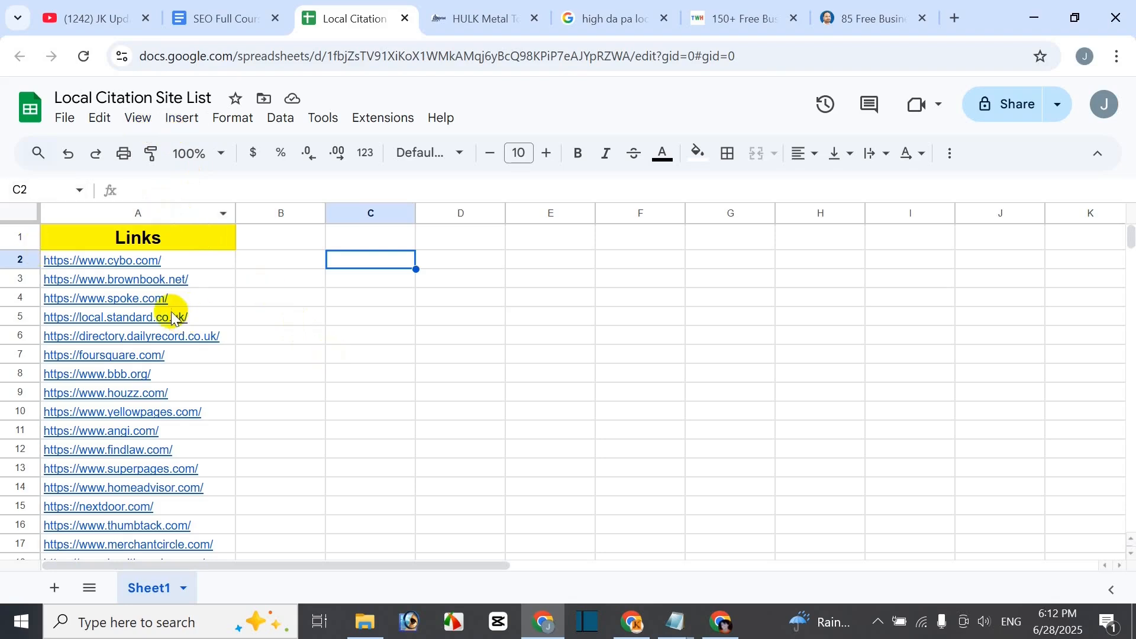
scroll(162, 472, down, 5)
scroll(164, 480, up, 5)
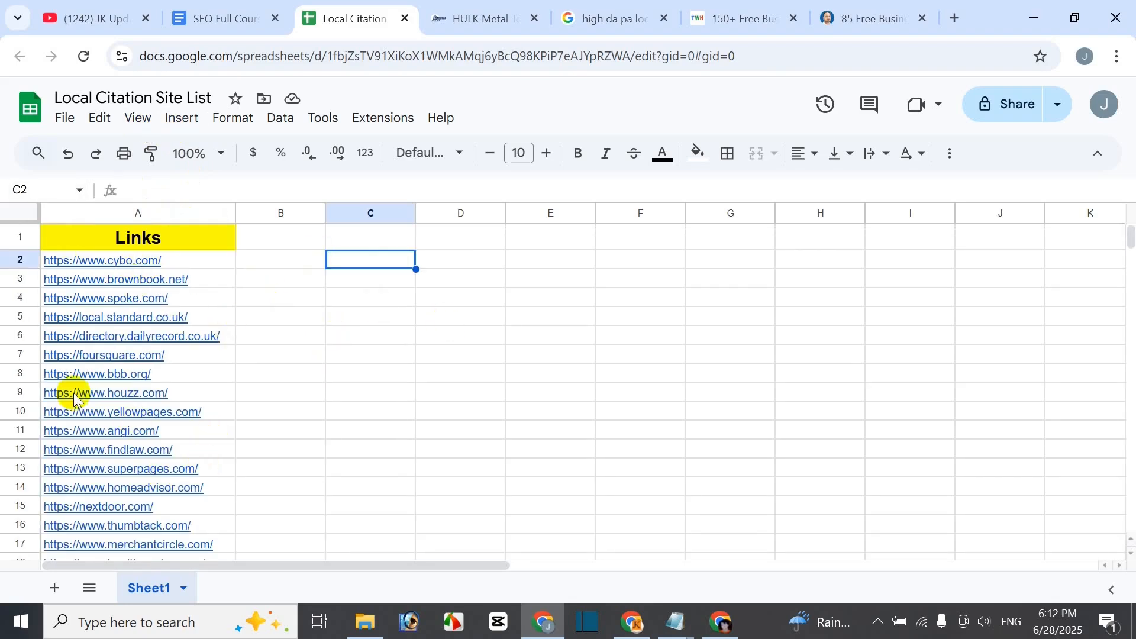
click(734, 18)
click(687, 225)
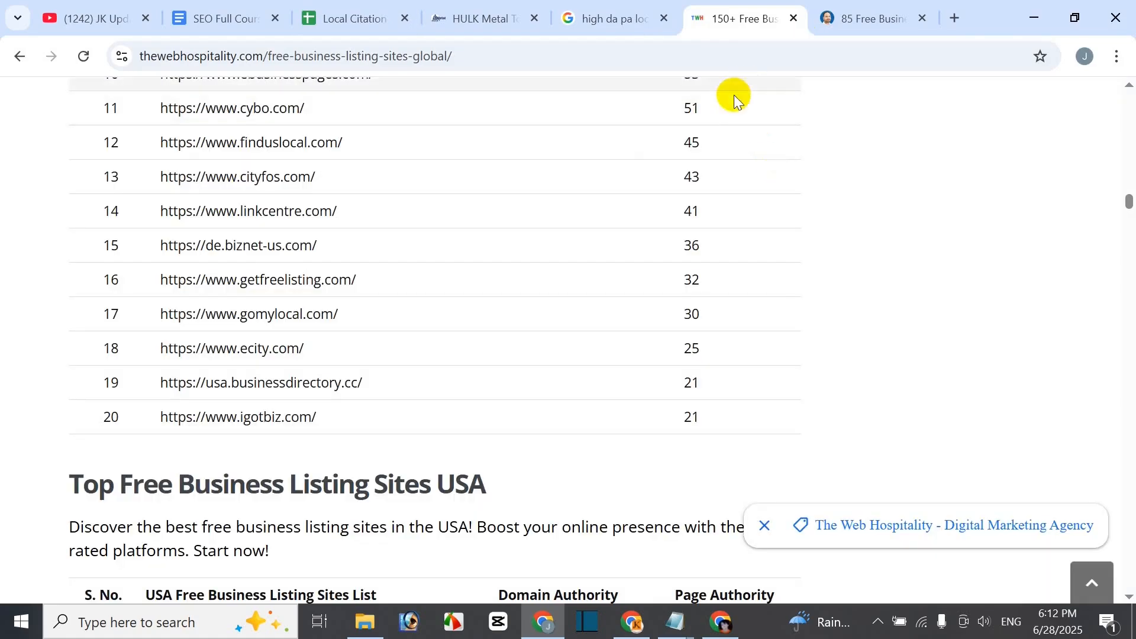
scroll(818, 266, up, 2)
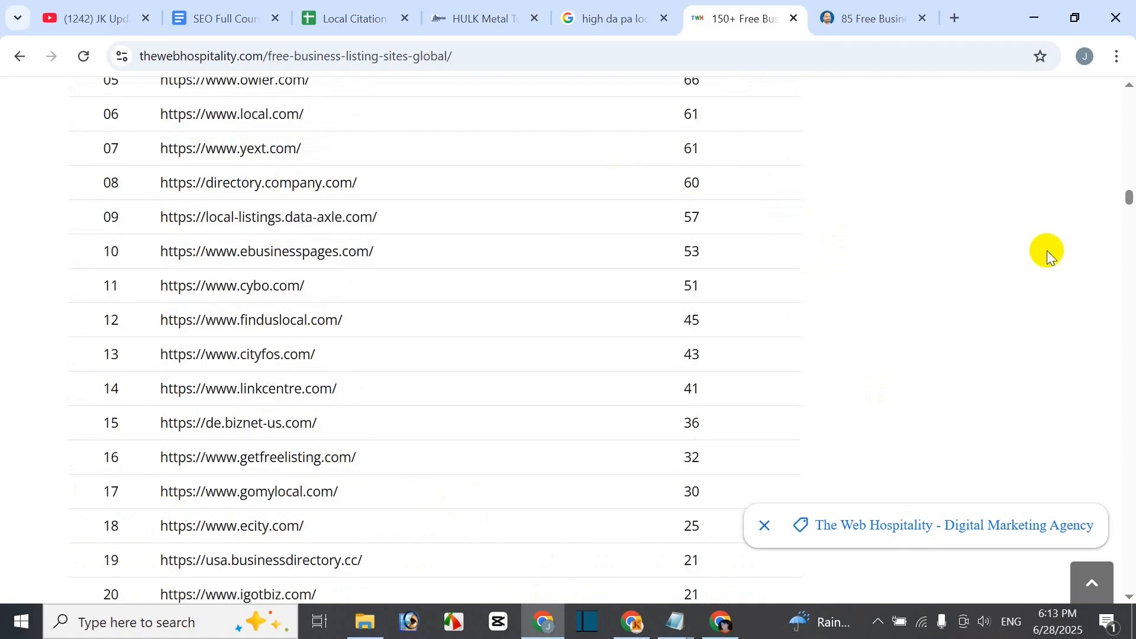
scroll(826, 266, up, 4)
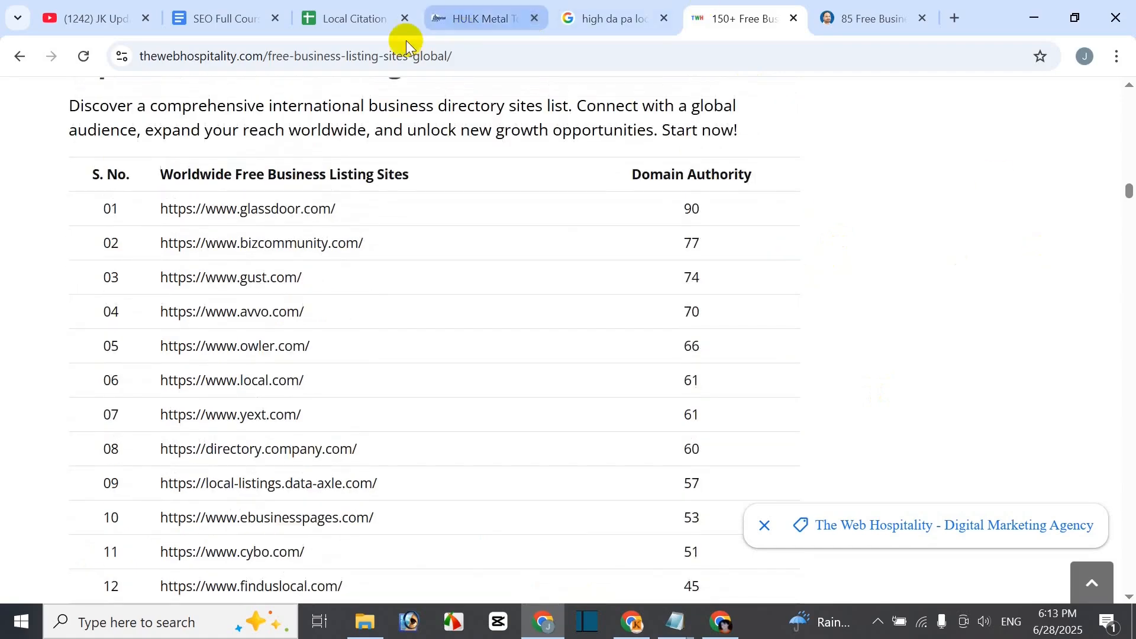
click(349, 18)
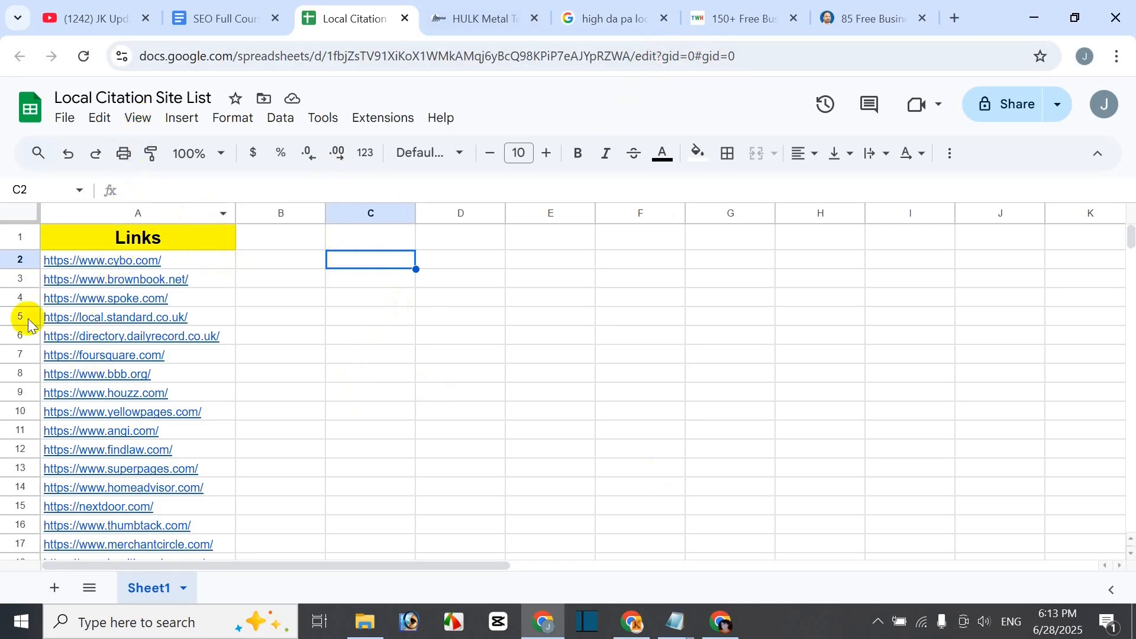
mouse_move(128, 270)
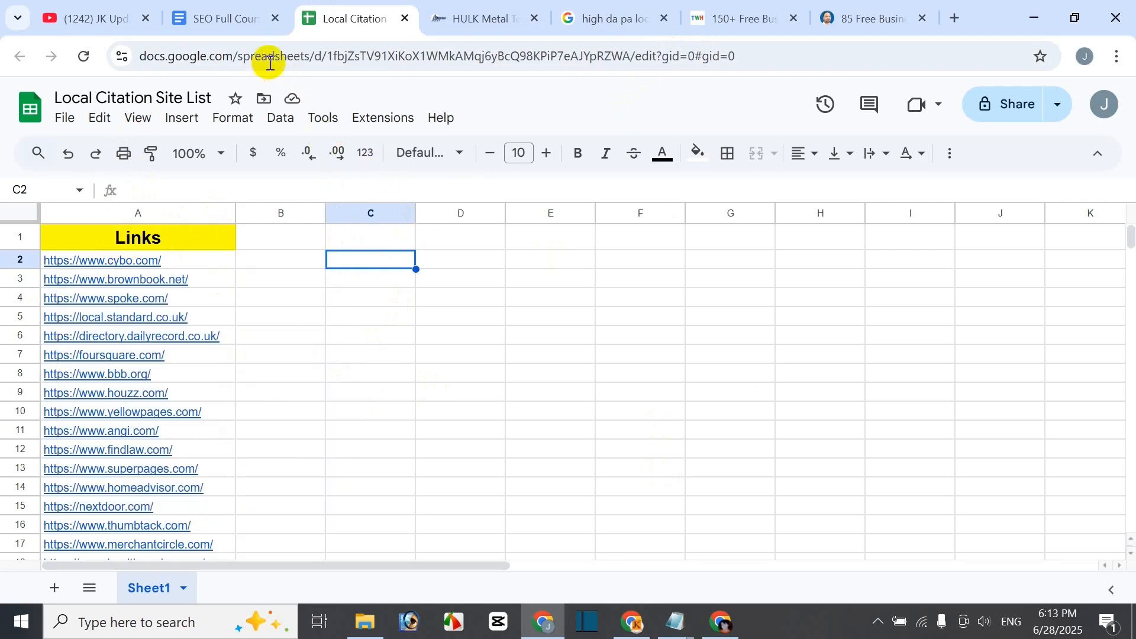
- Open the SEO course document at the citation report's Business Name, Address and Phone fields
click(219, 14)
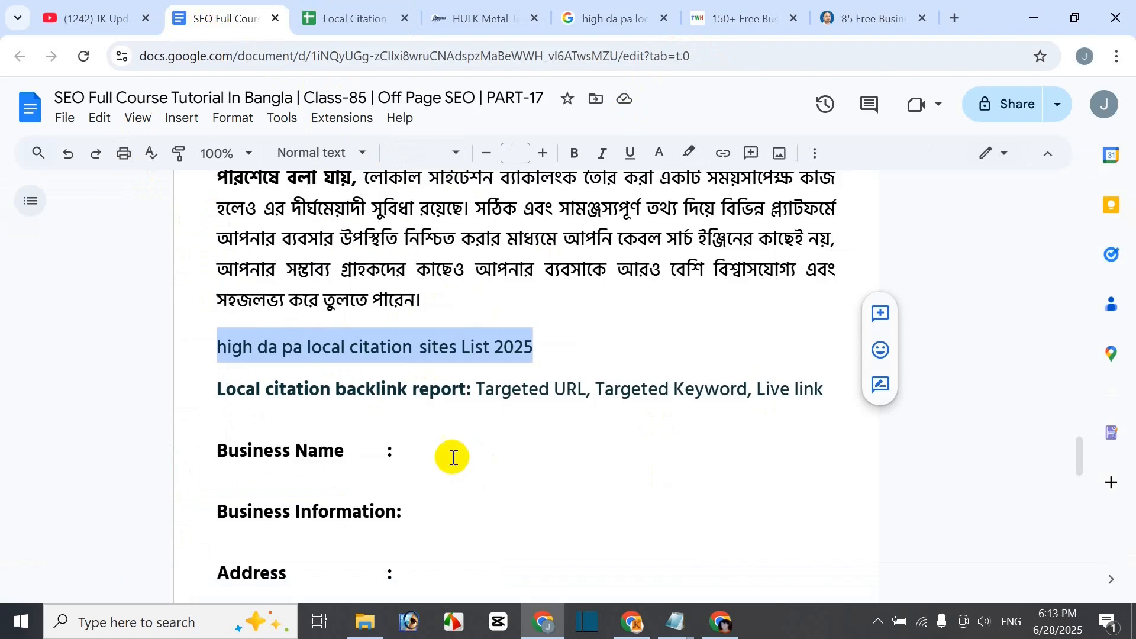
click(414, 454)
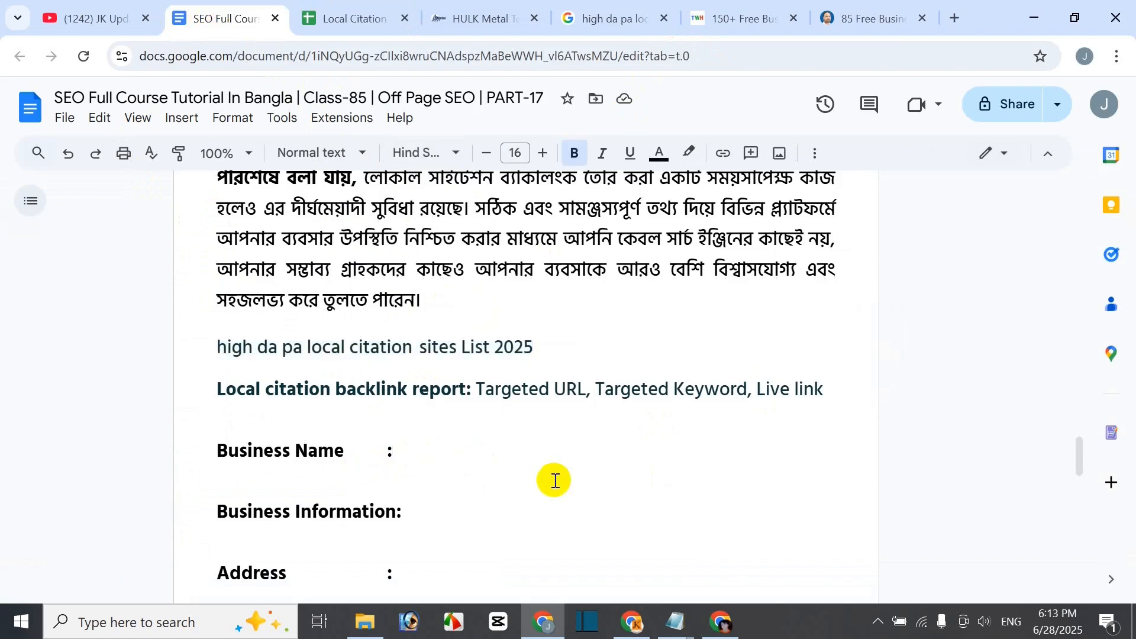
scroll(555, 480, down, 2)
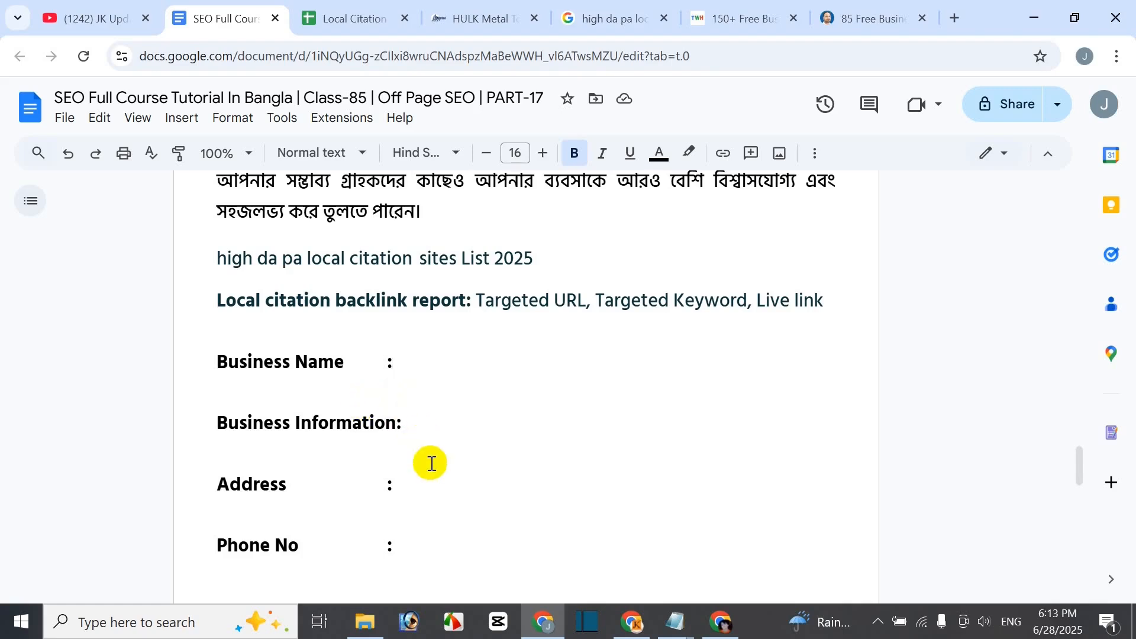
scroll(431, 464, down, 3)
scroll(450, 521, down, 2)
scroll(449, 527, up, 3)
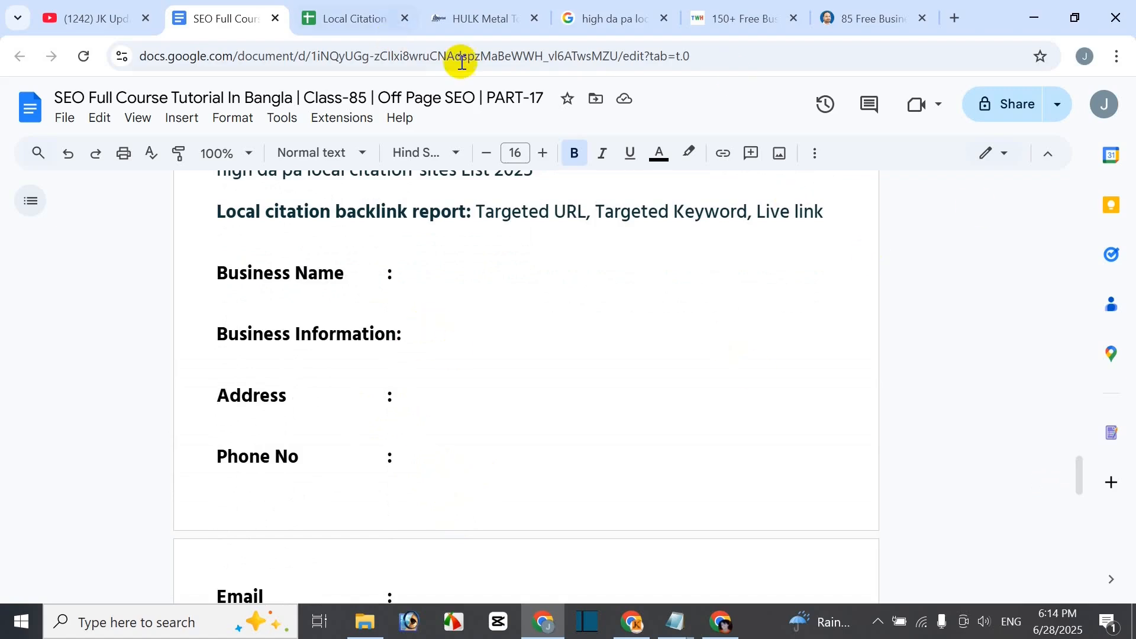
- Check the hulkmetal name on the HULK Metal website, then place the cursor after 'Business Name :'
click(474, 10)
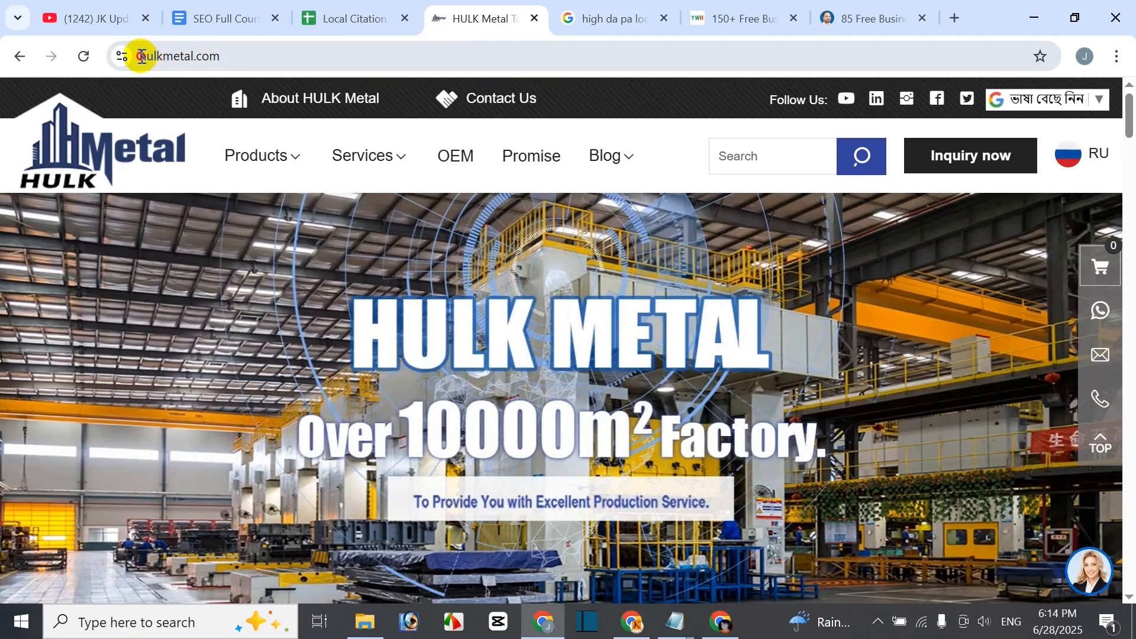
drag(142, 56, 190, 56)
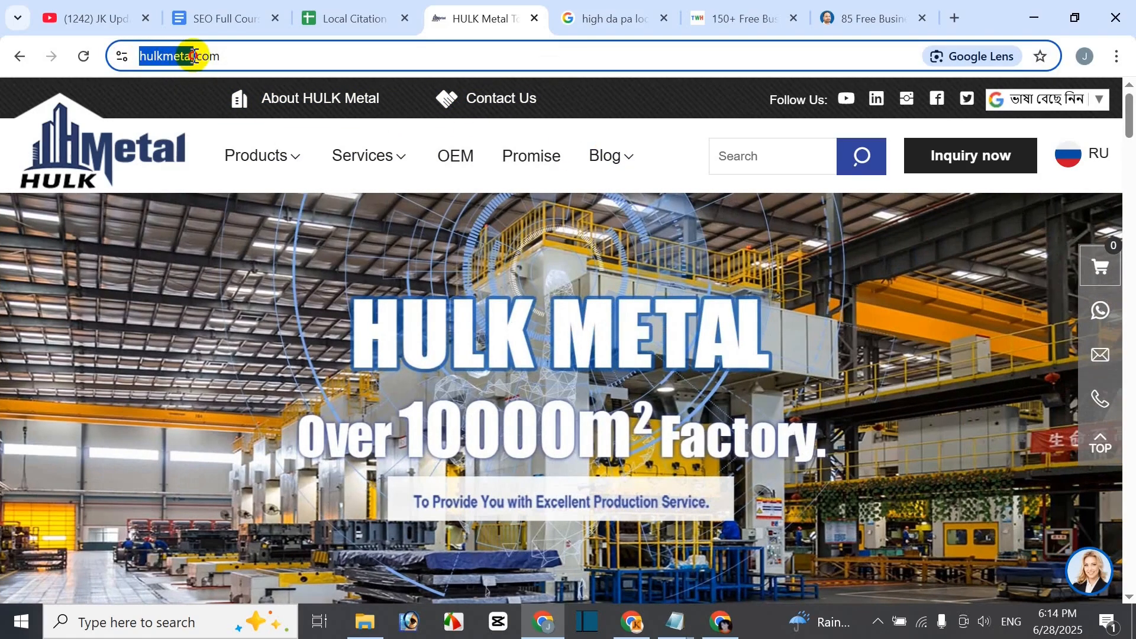
mouse_move(224, 165)
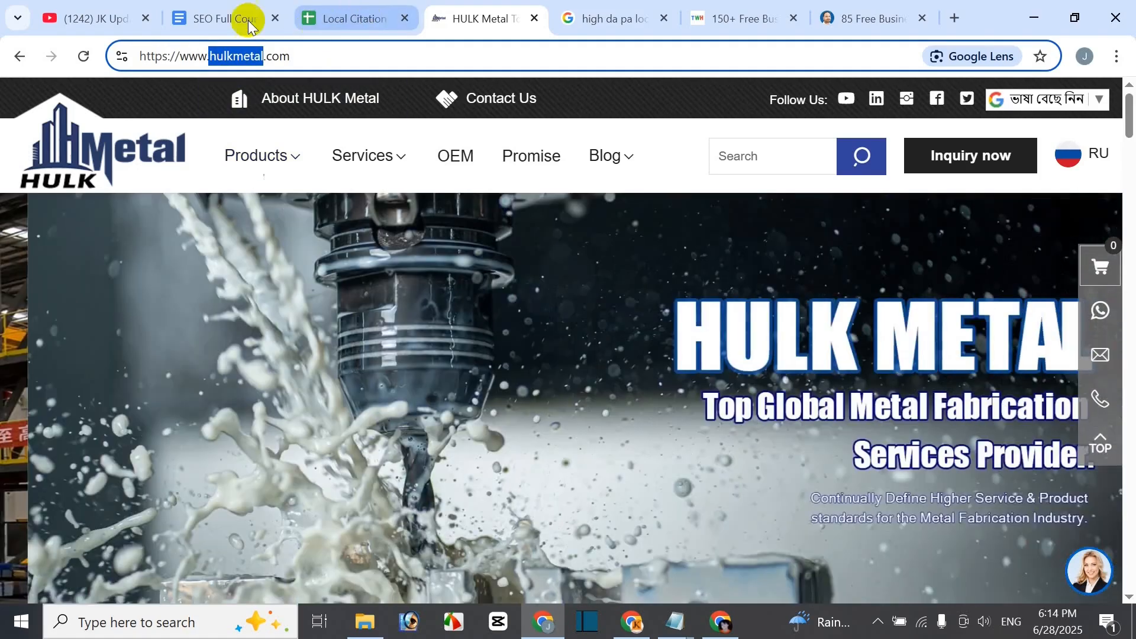
click(228, 17)
click(419, 265)
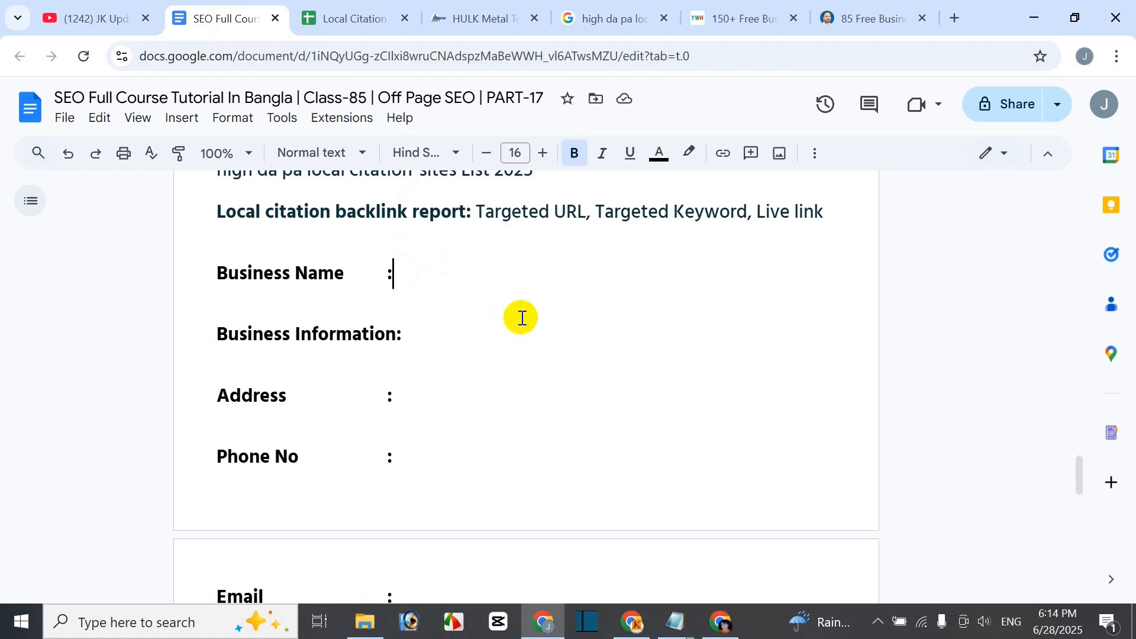
- Enter 'hulkmetal' as the Business Name, then erase it to retype it as Hulk Metal
text(hulkmetal)
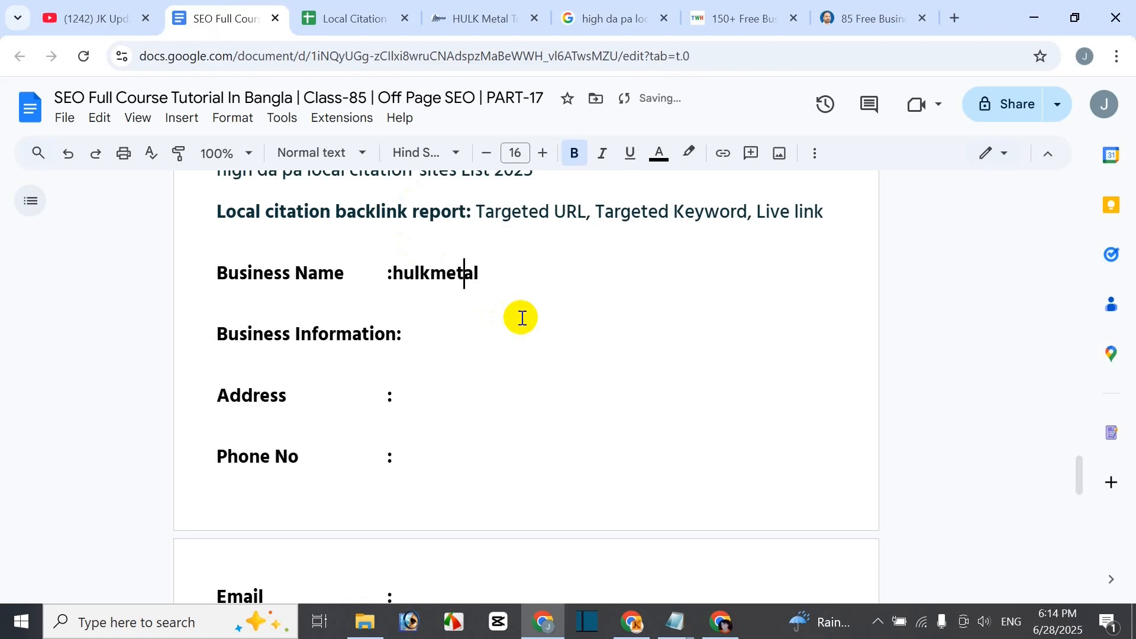
key(Left)
key(Left)
key(Left)
key(Left)
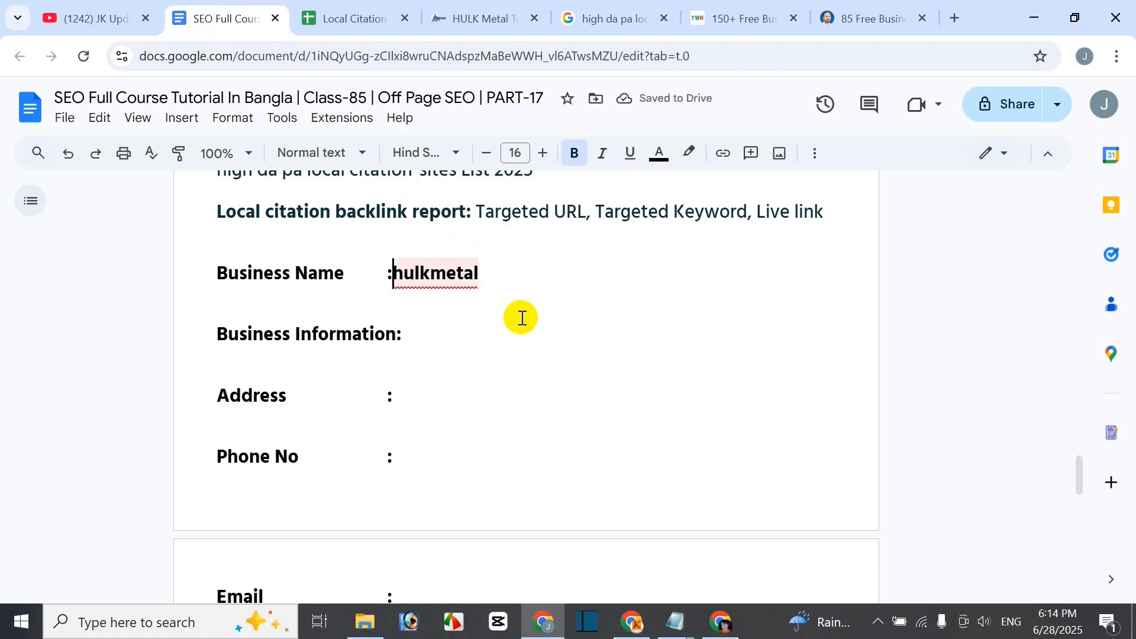
key(shift+End)
key(BackSpace)
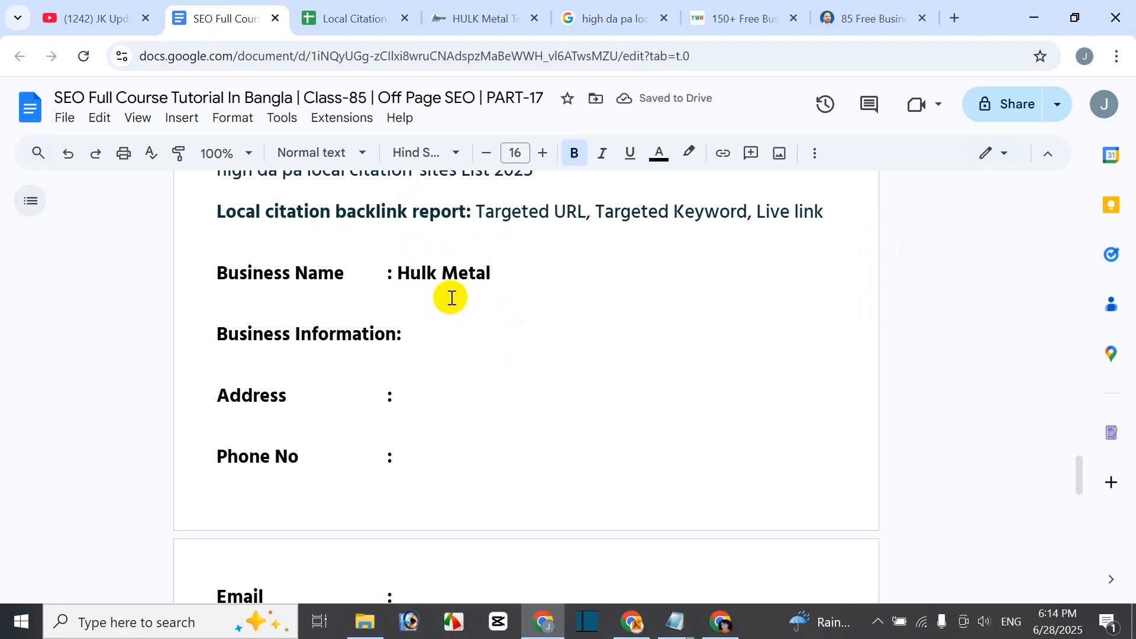
double_click(419, 332)
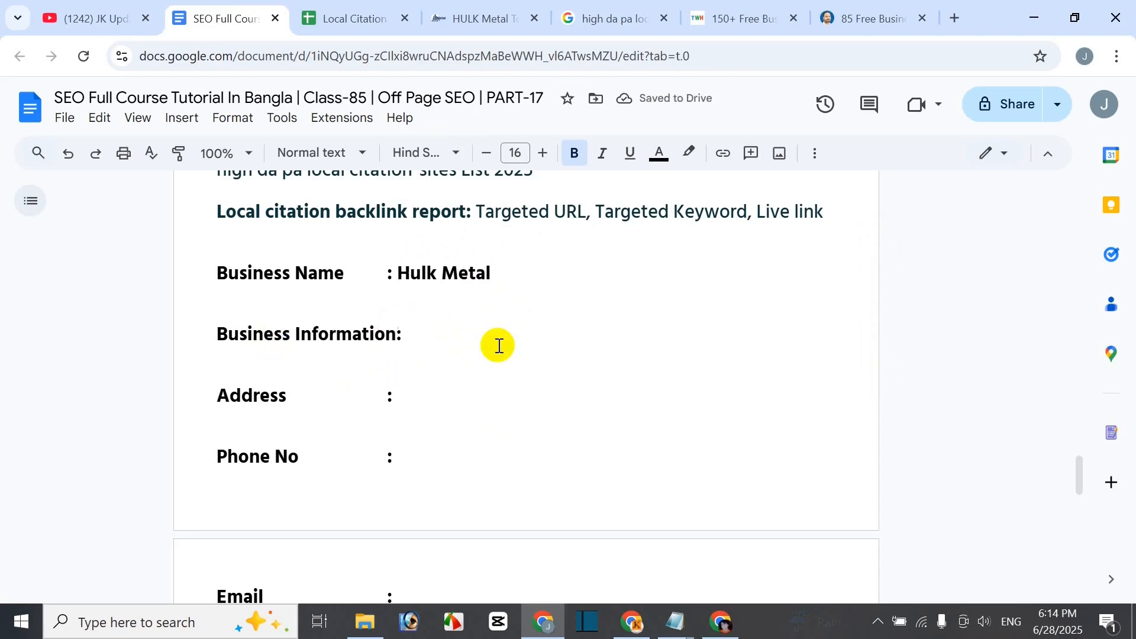
- Switch from the Google Doc to the hulkmetal.com website tab
click(445, 16)
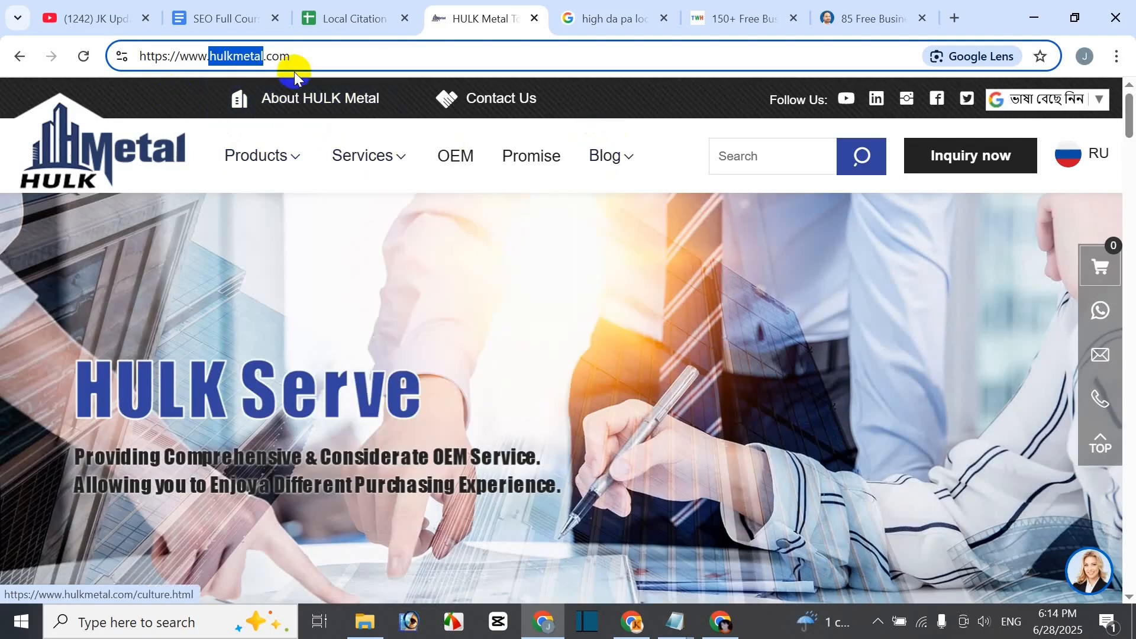
- Open HULK Metal's Aluminum Die Casting Service page and scroll through it
click(318, 60)
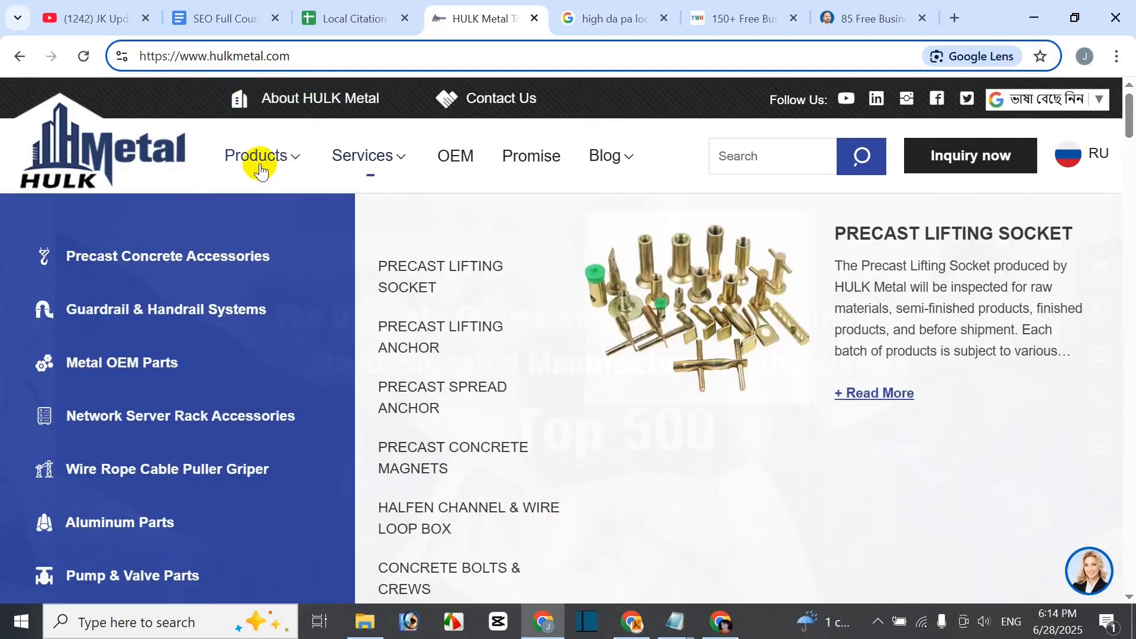
mouse_move(380, 170)
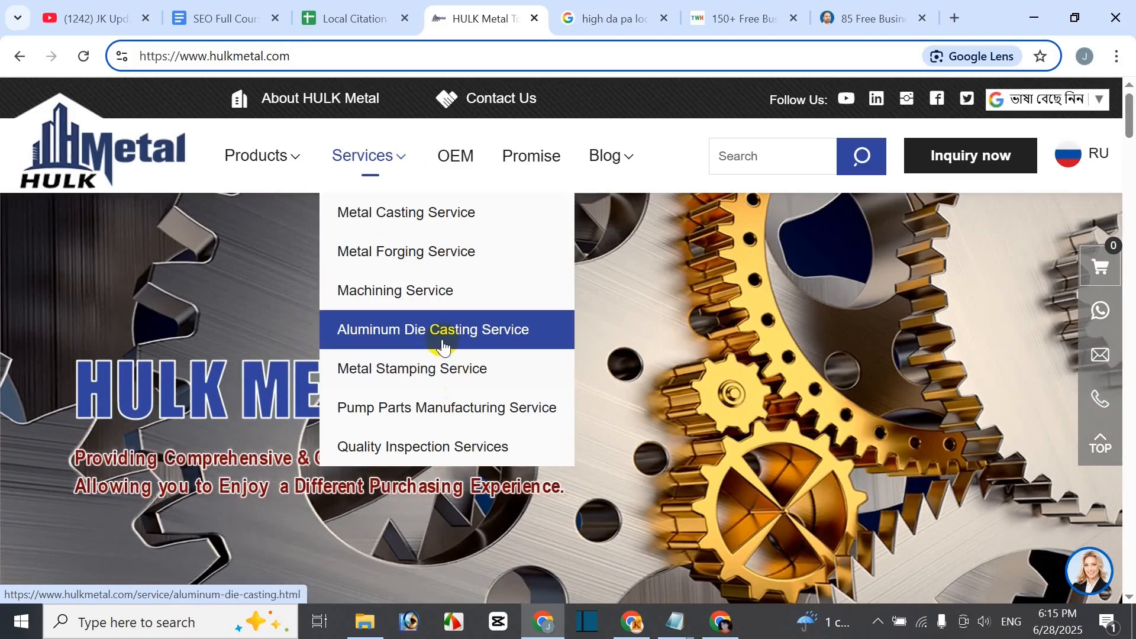
click(466, 335)
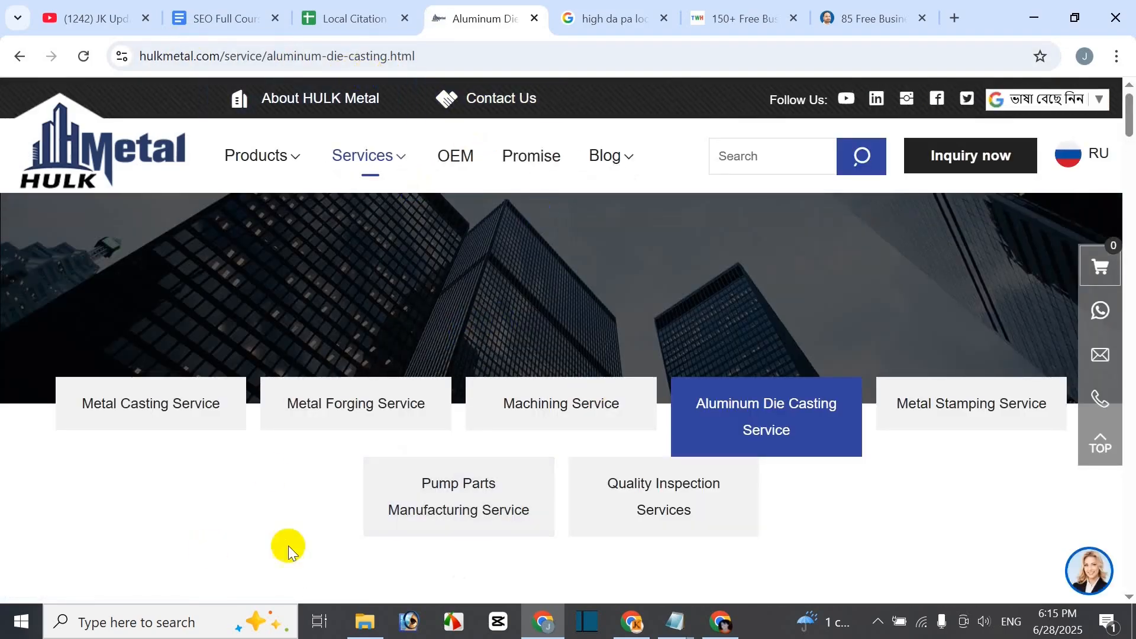
scroll(578, 310, down, 1)
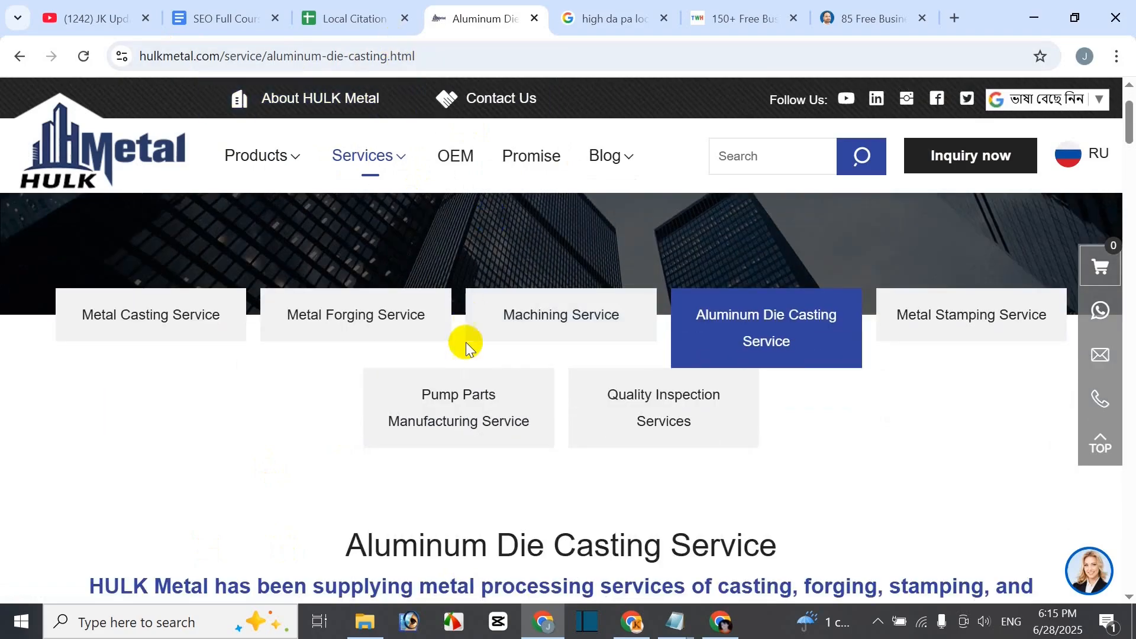
scroll(466, 340, down, 3)
scroll(417, 425, down, 3)
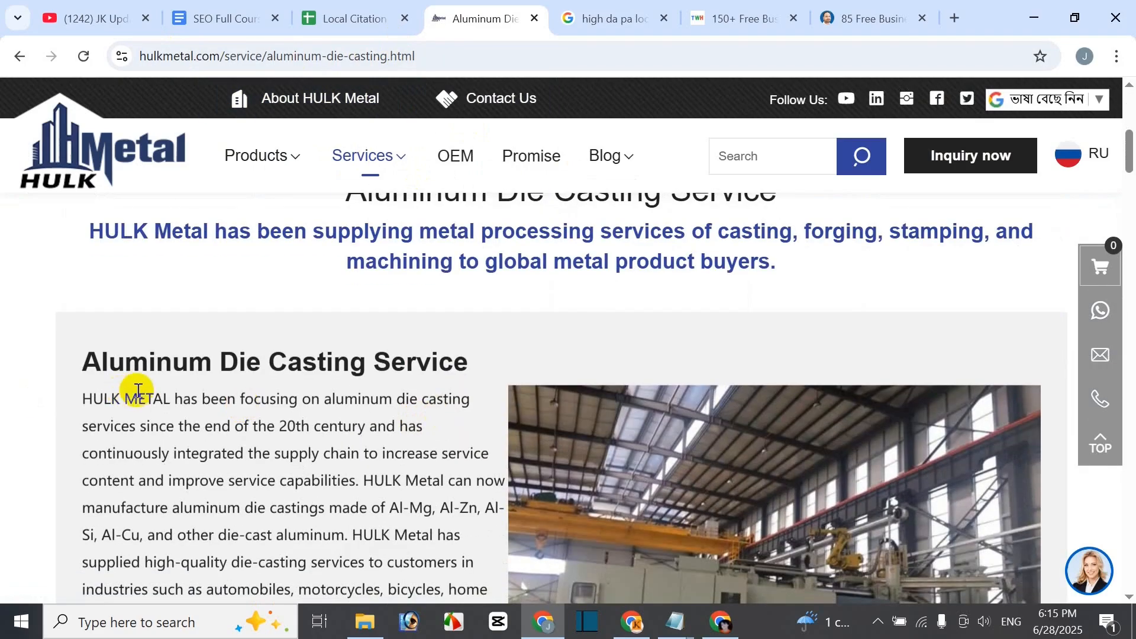
scroll(313, 420, down, 2)
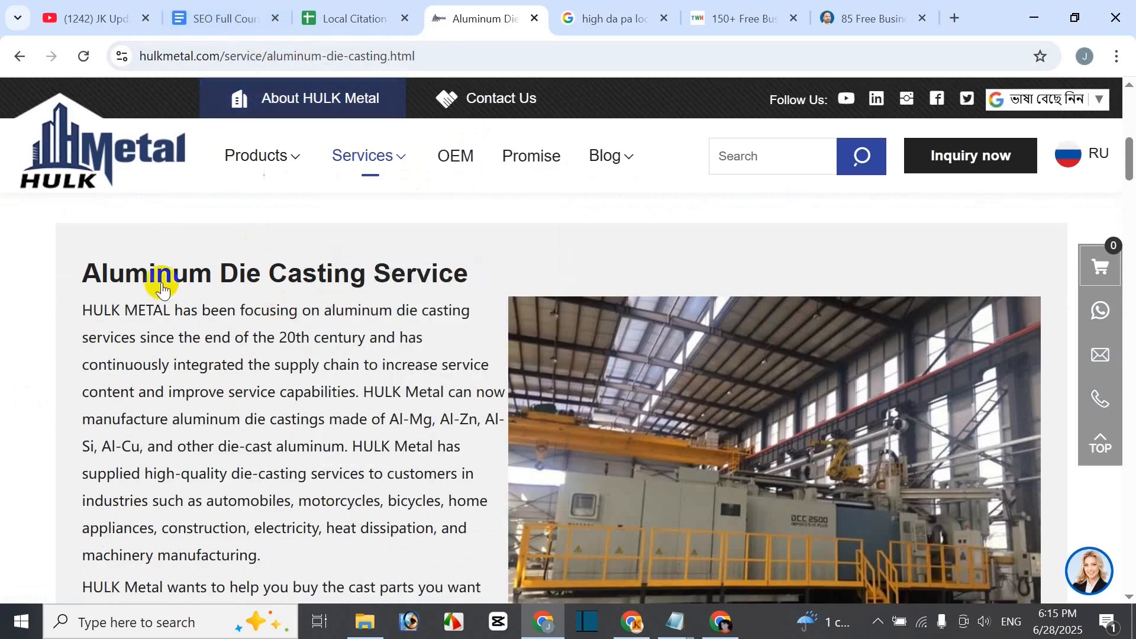
- Select the Aluminum Die Casting Service heading and intro text, then return to the SEO lesson document
mouse_move(260, 155)
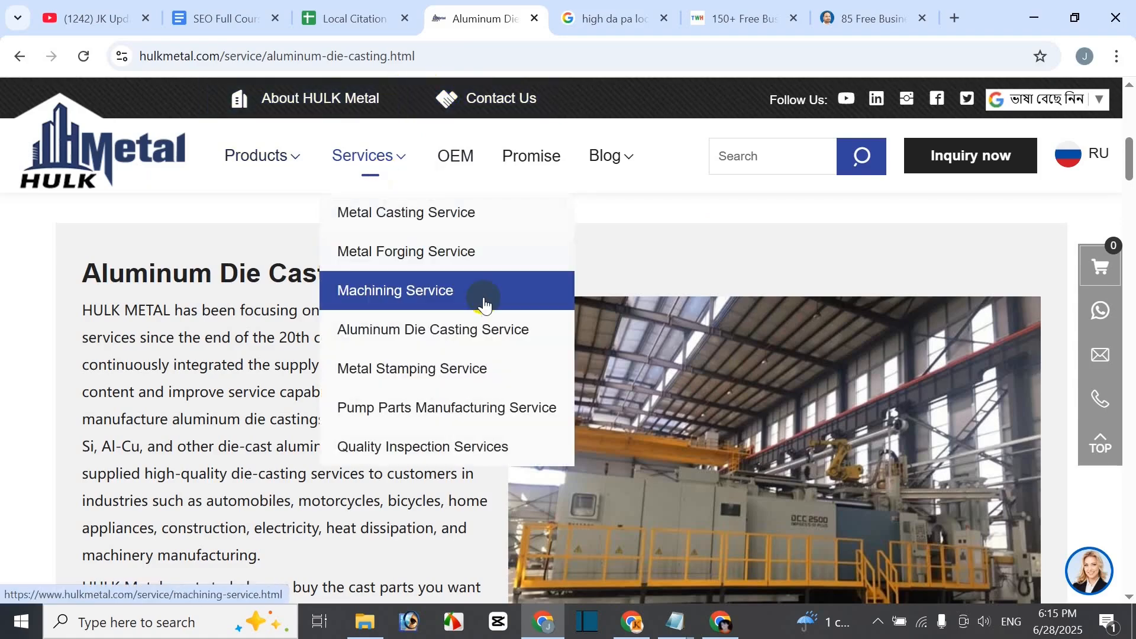
drag(87, 270, 261, 565)
key(ctrl+c)
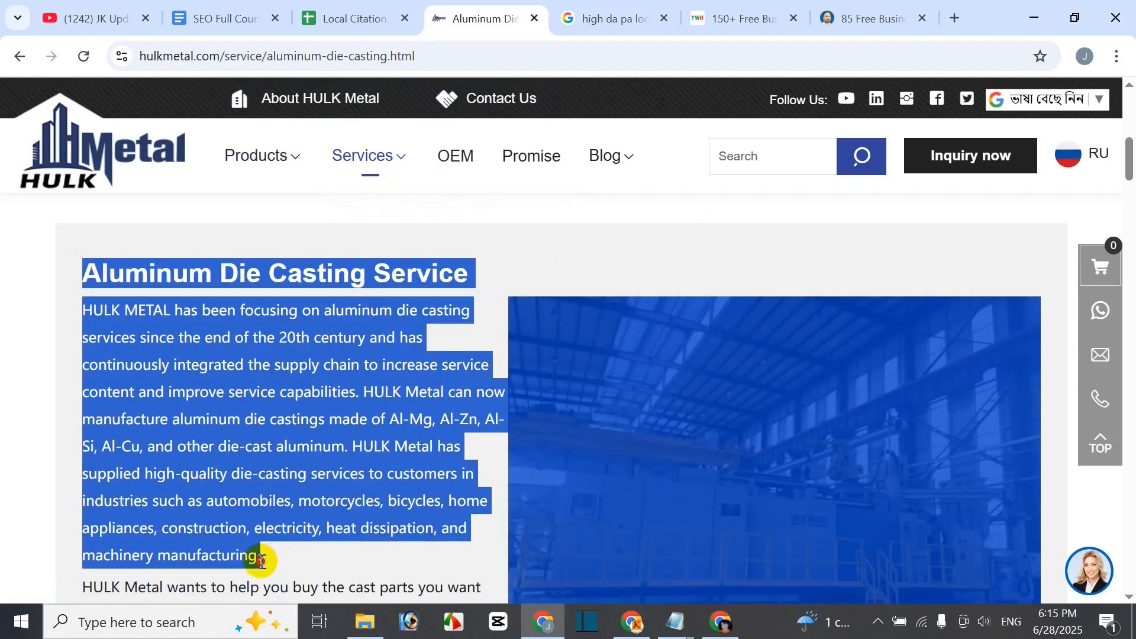
scroll(303, 386, down, 3)
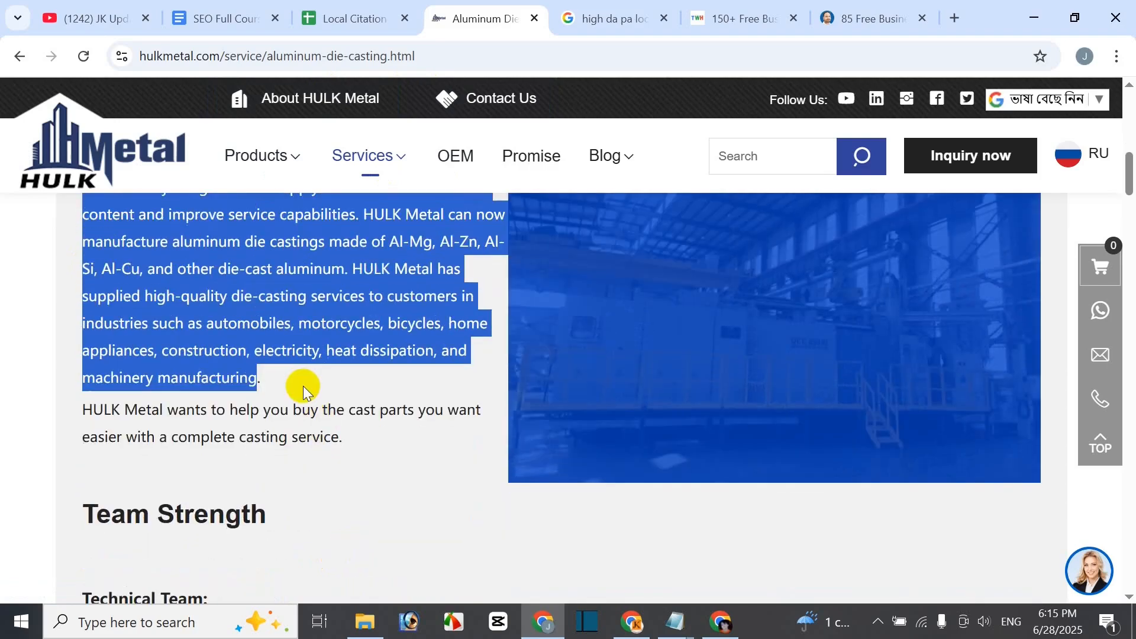
shift+click(344, 448)
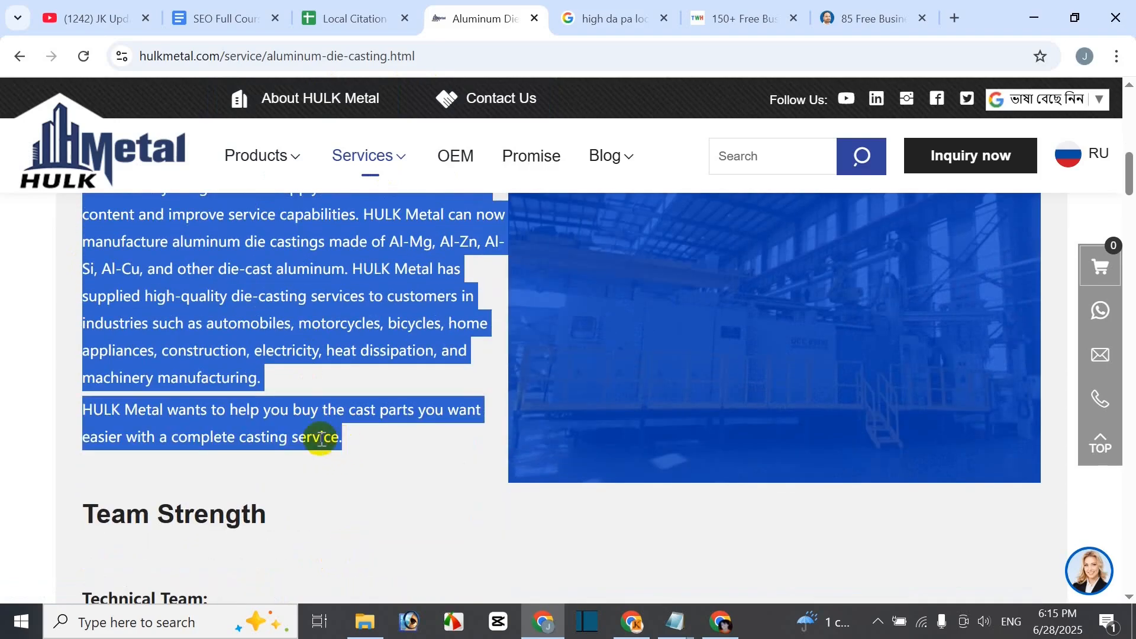
click(232, 18)
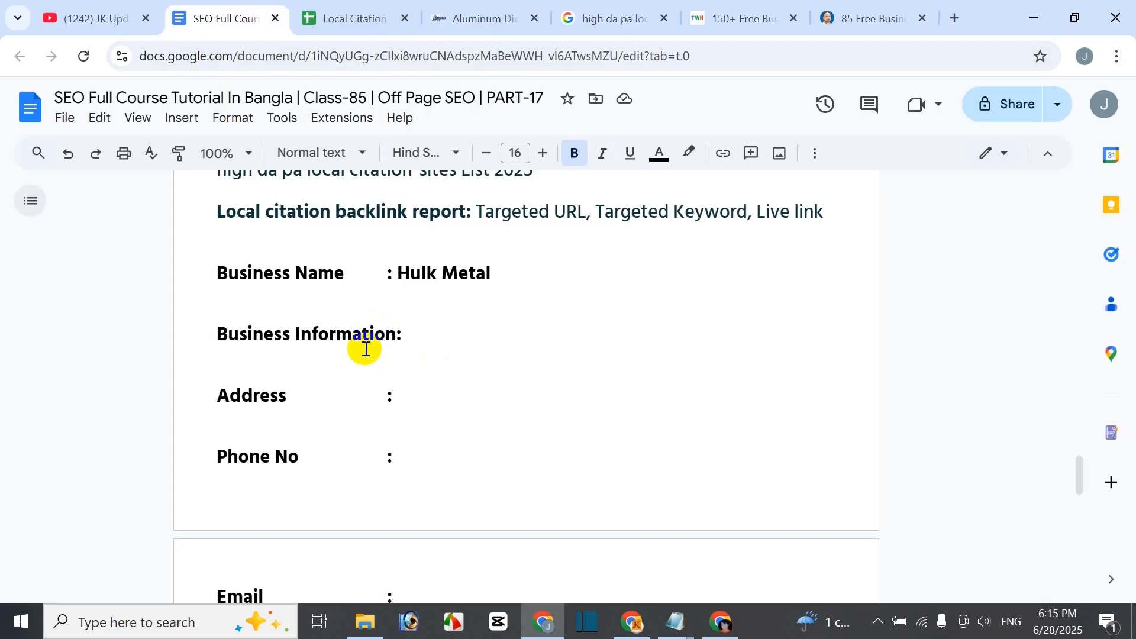
- Paste the copied Aluminum Die Casting Service heading and description after 'Business Information:'
key(ctrl+v)
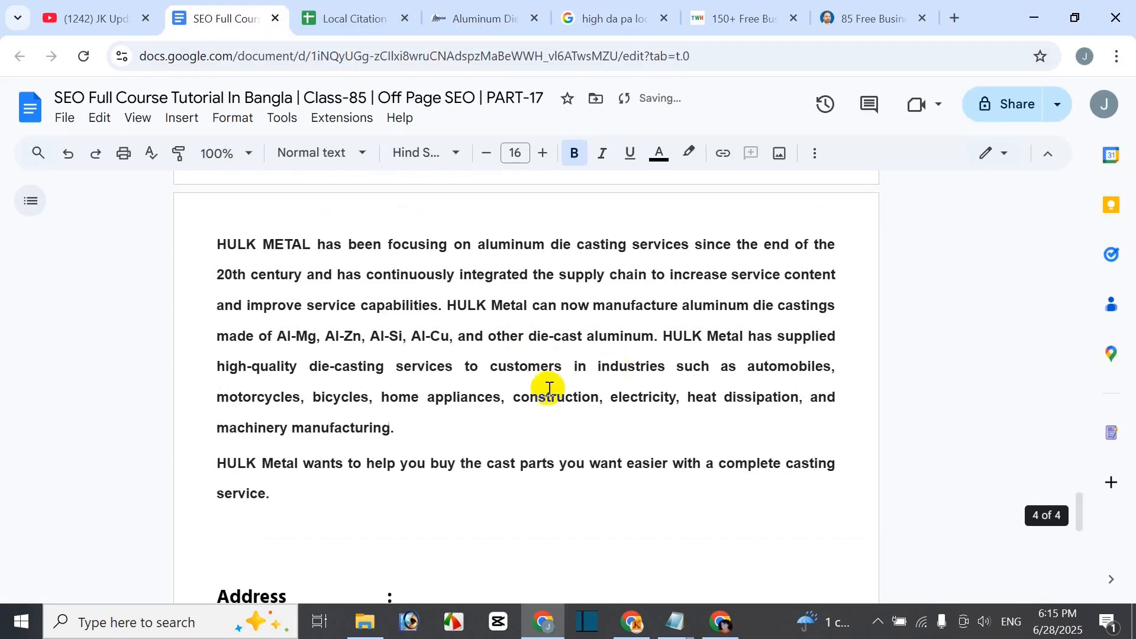
scroll(532, 415, up, 6)
scroll(533, 417, up, 2)
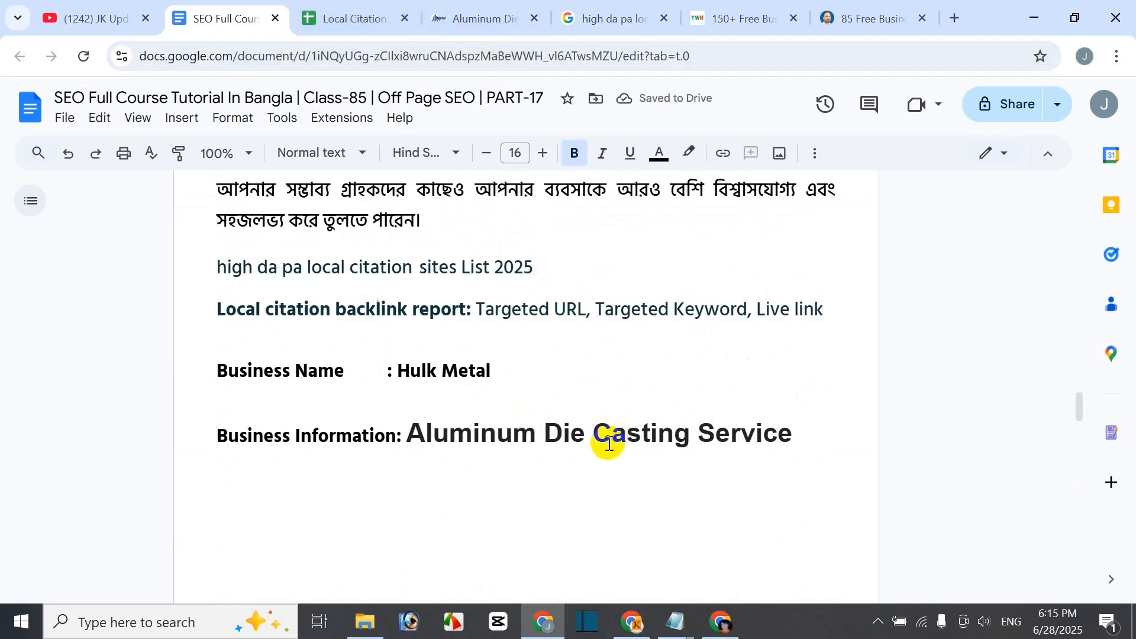
scroll(604, 464, down, 5)
scroll(562, 385, down, 10)
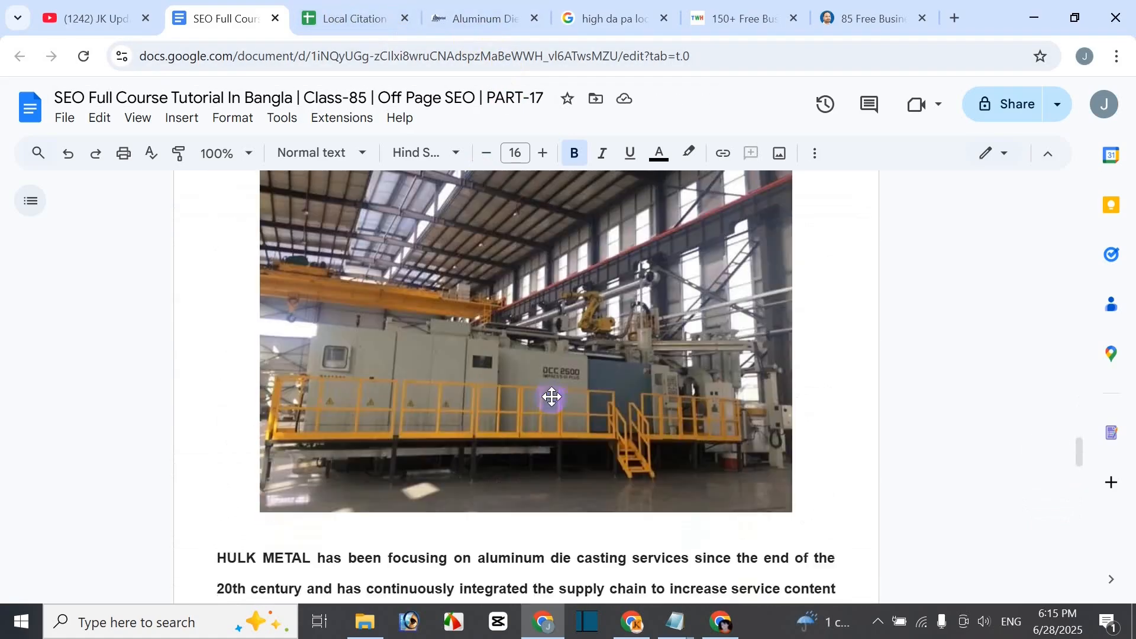
- Delete the factory photo that came in with the pasted description
scroll(551, 402, up, 12)
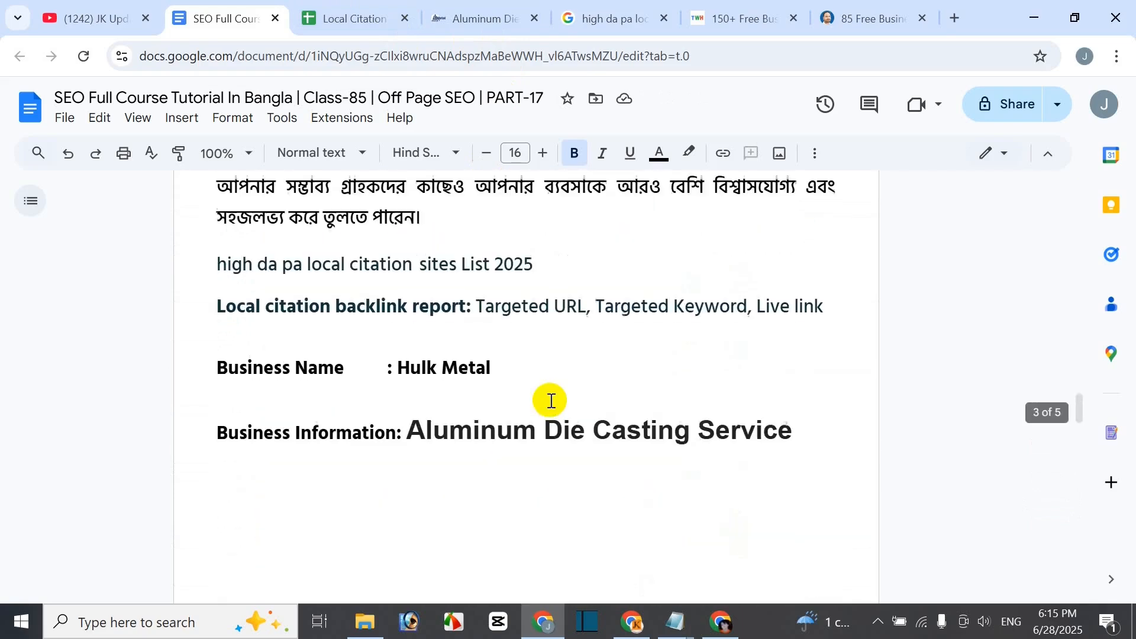
scroll(592, 396, down, 7)
scroll(589, 406, down, 1)
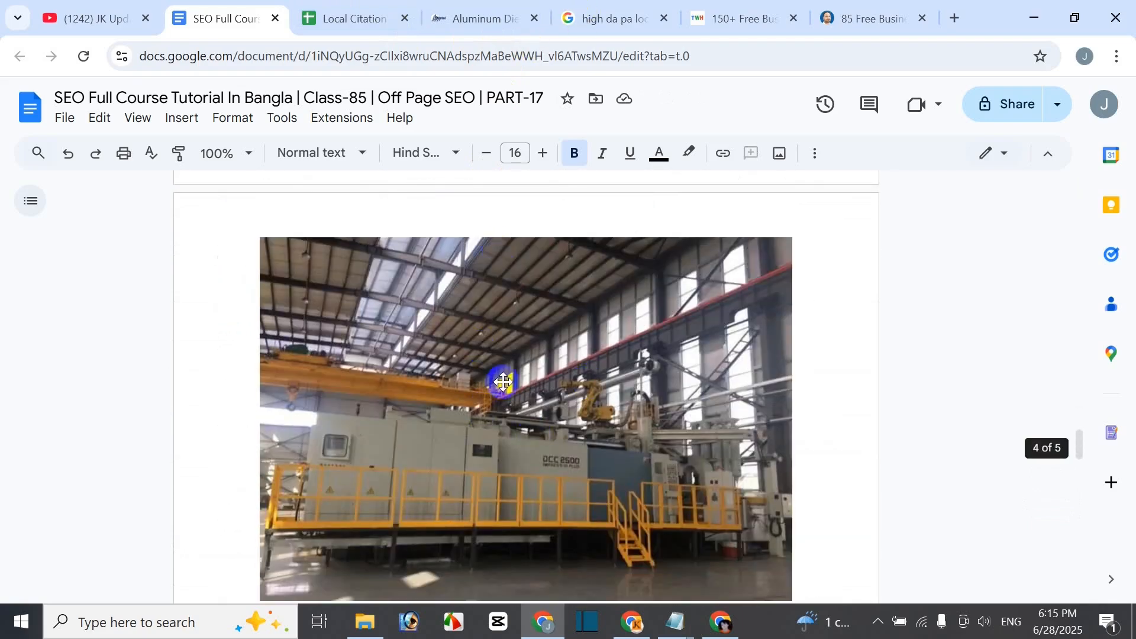
scroll(503, 382, down, 6)
scroll(503, 391, up, 5)
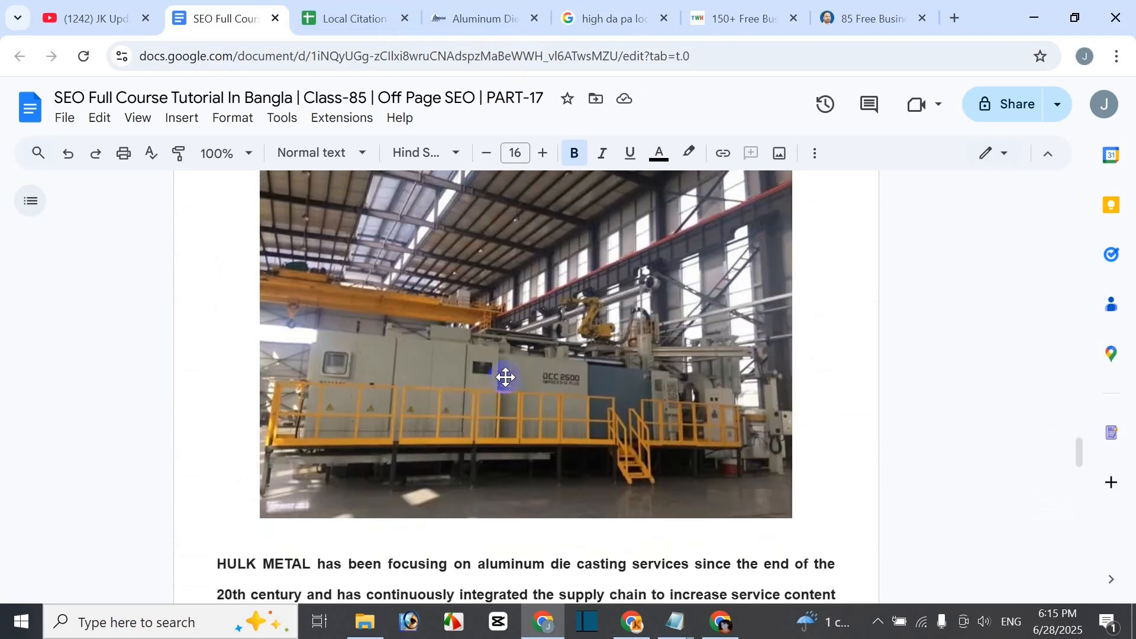
scroll(506, 378, up, 3)
click(496, 451)
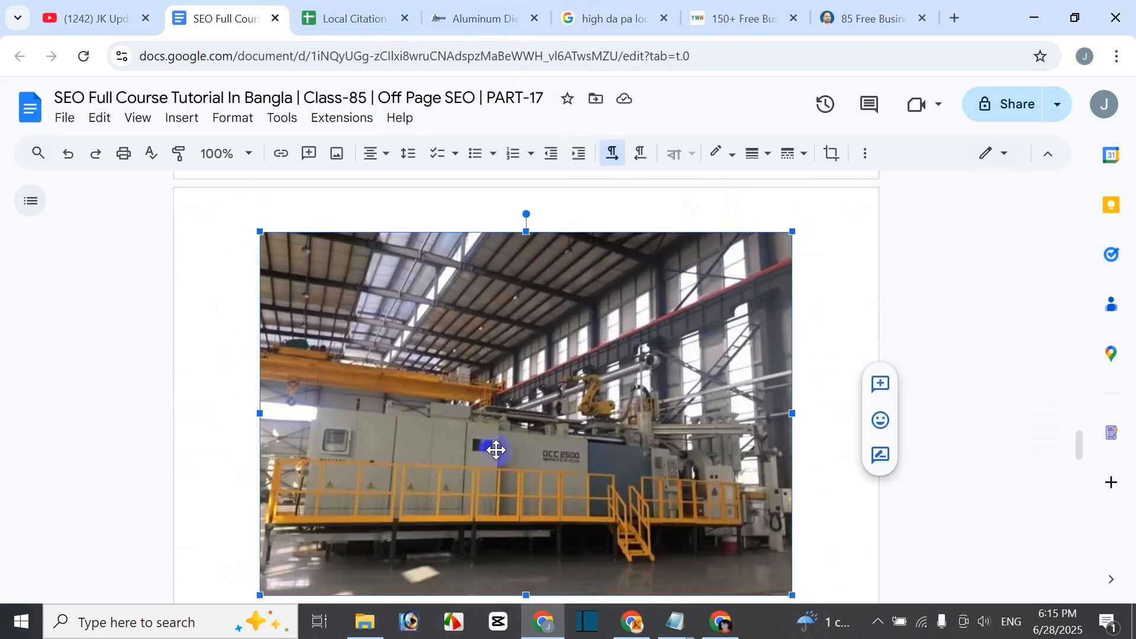
key(Delete)
- Delete the blank lines below the pasted Aluminum Die Casting Service heading
scroll(498, 447, up, 2)
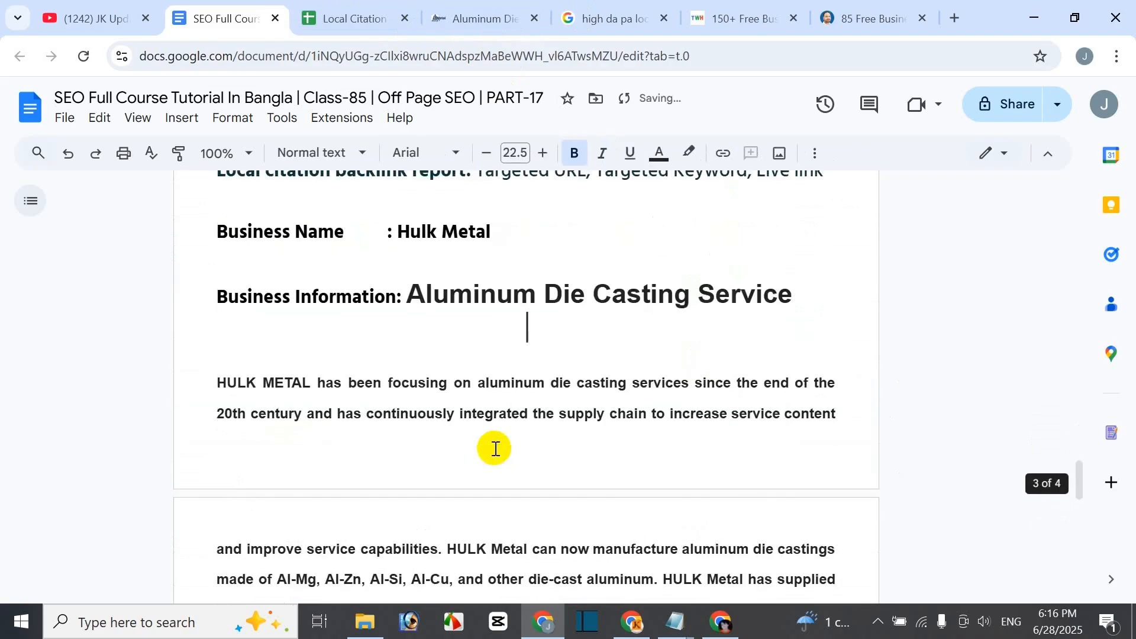
key(Delete)
key(Delete)
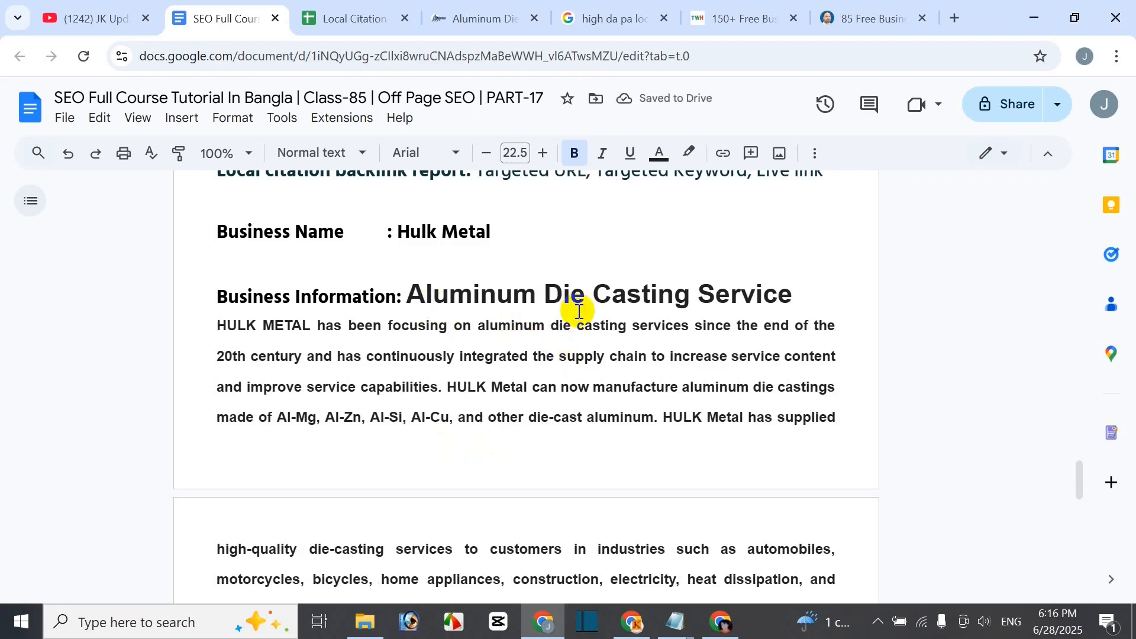
drag(411, 292, 793, 294)
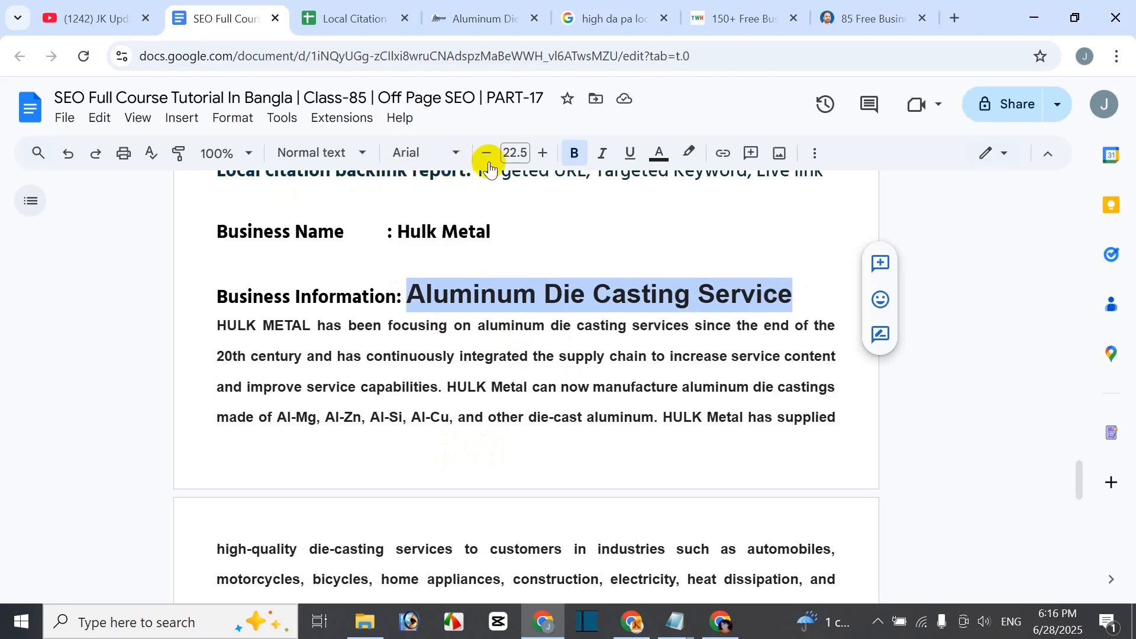
click(389, 343)
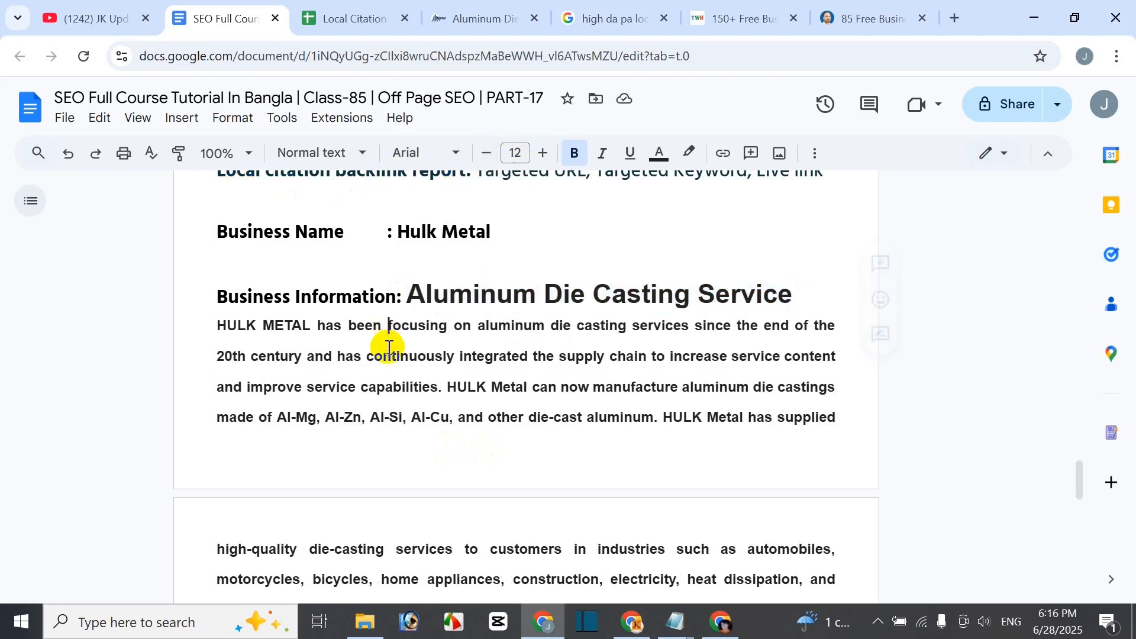
- Paint-format the description's body style onto the heading so it shrinks to body-text size
mouse_move(348, 326)
mouse_down()
mouse_move(588, 292)
mouse_move(818, 299)
mouse_up()
click(179, 158)
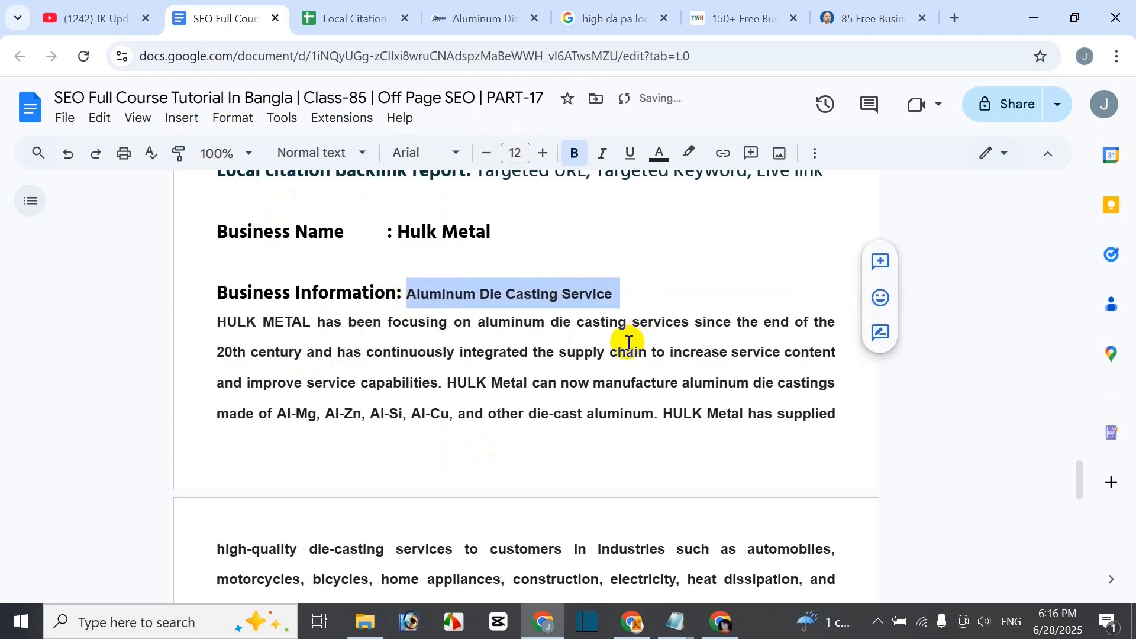
click(568, 329)
drag(413, 296, 618, 294)
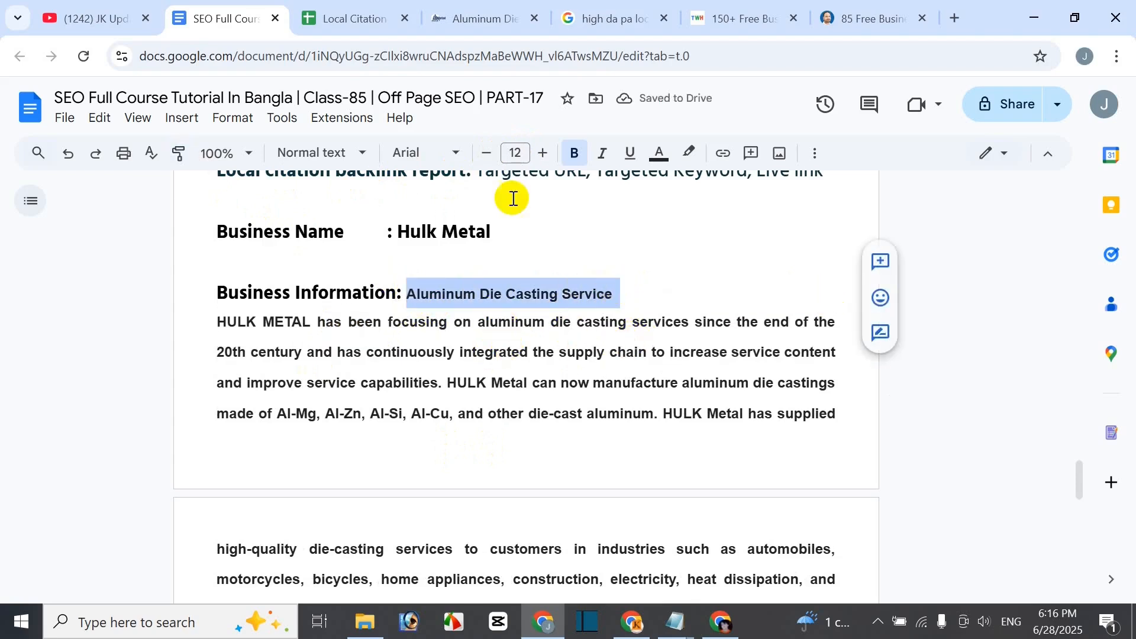
click(508, 352)
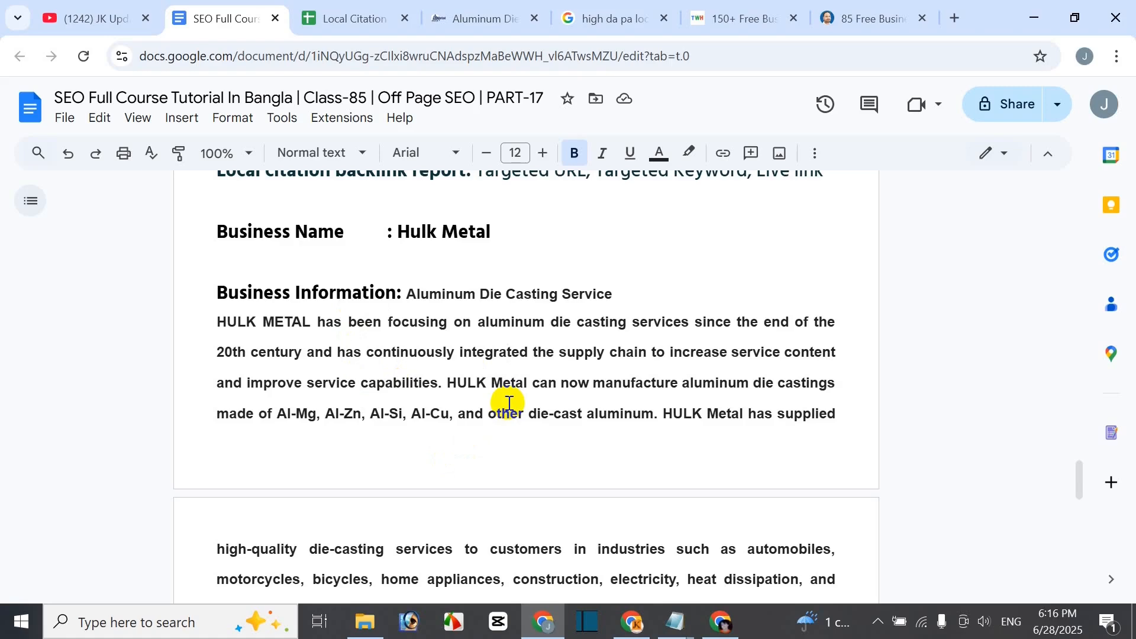
scroll(507, 400, down, 5)
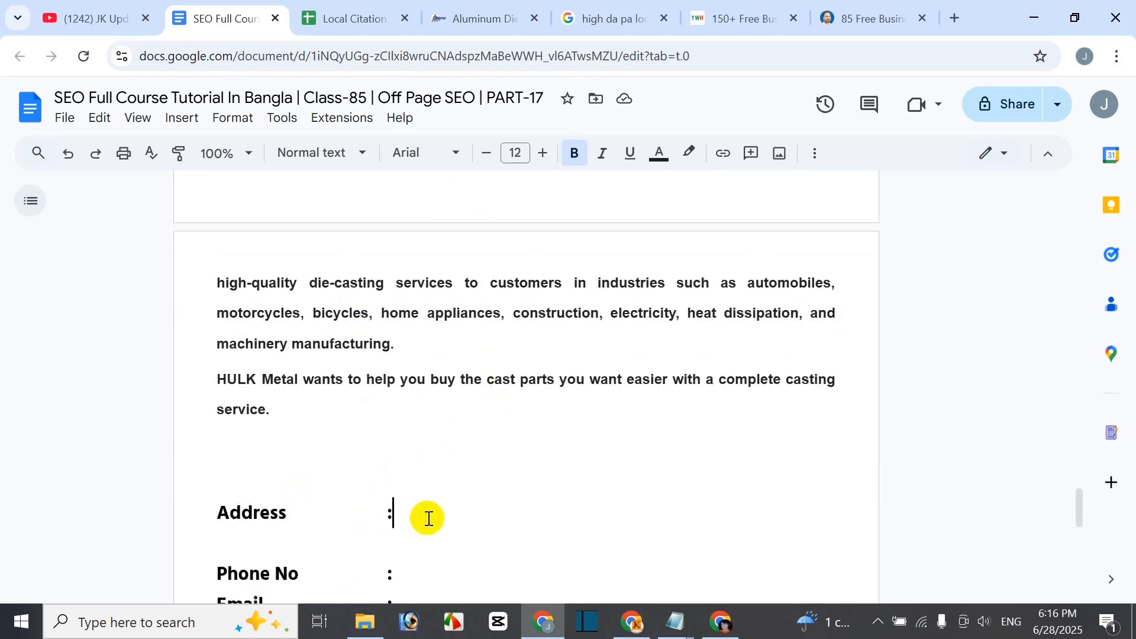
click(427, 517)
- Select the company address under Contact Us in the HULK Metal page footer, then return to the document
click(480, 19)
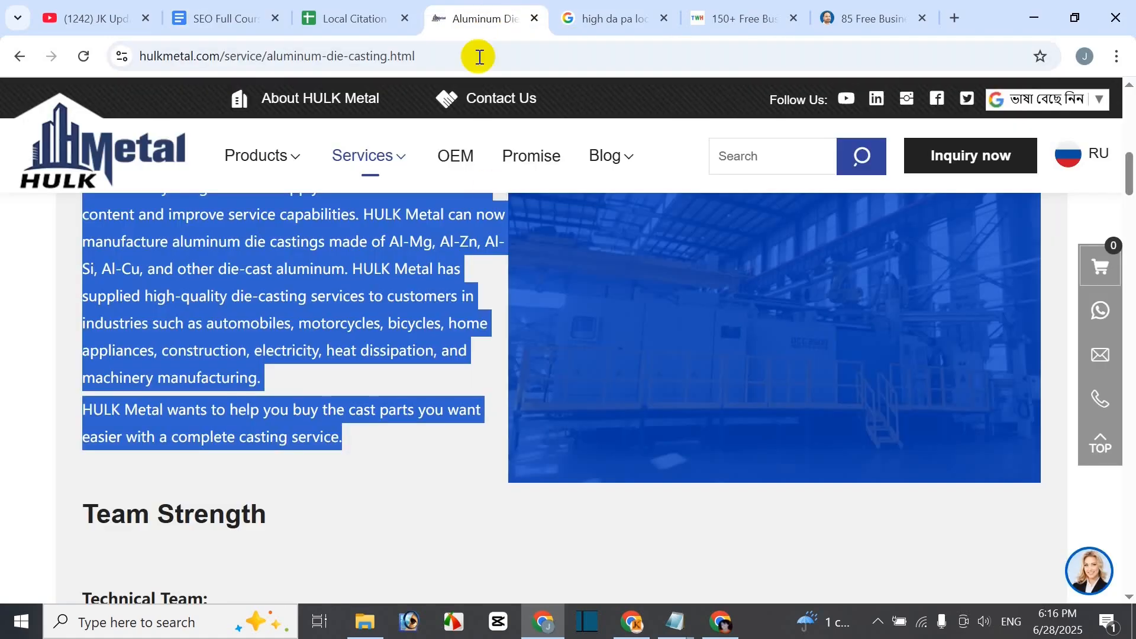
click(7, 231)
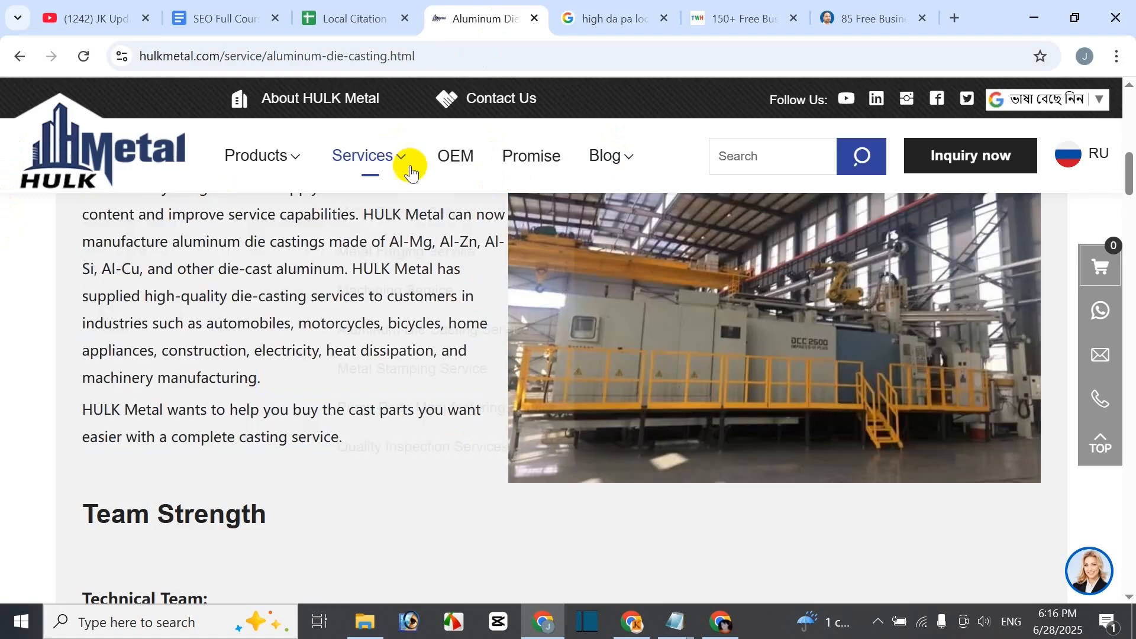
scroll(503, 177, up, 8)
mouse_move(602, 195)
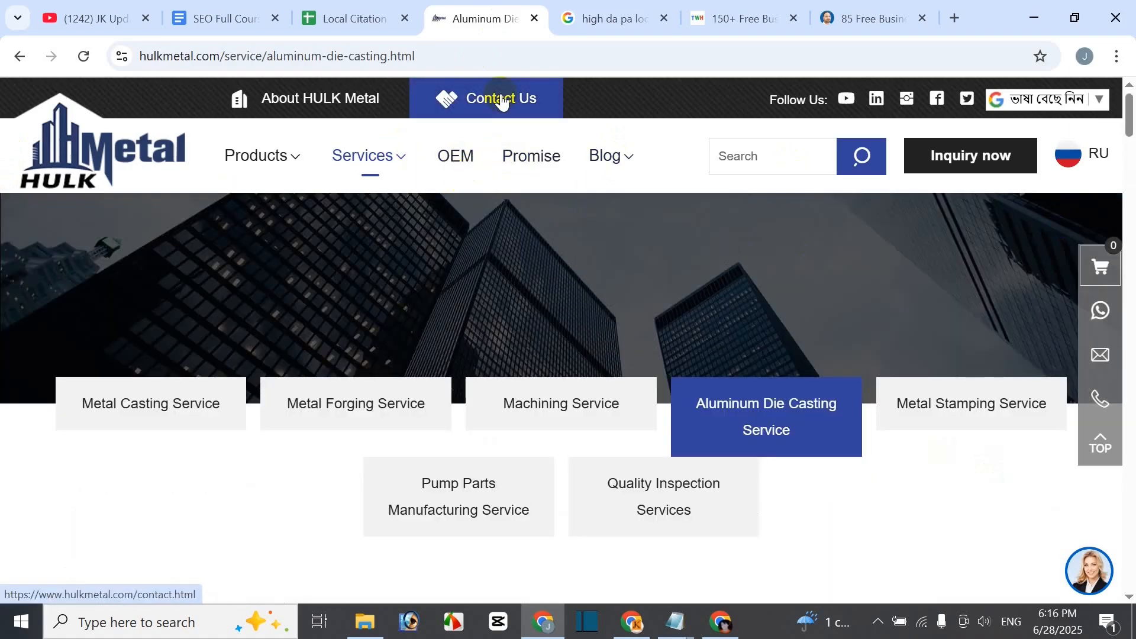
drag(1128, 110, 1131, 567)
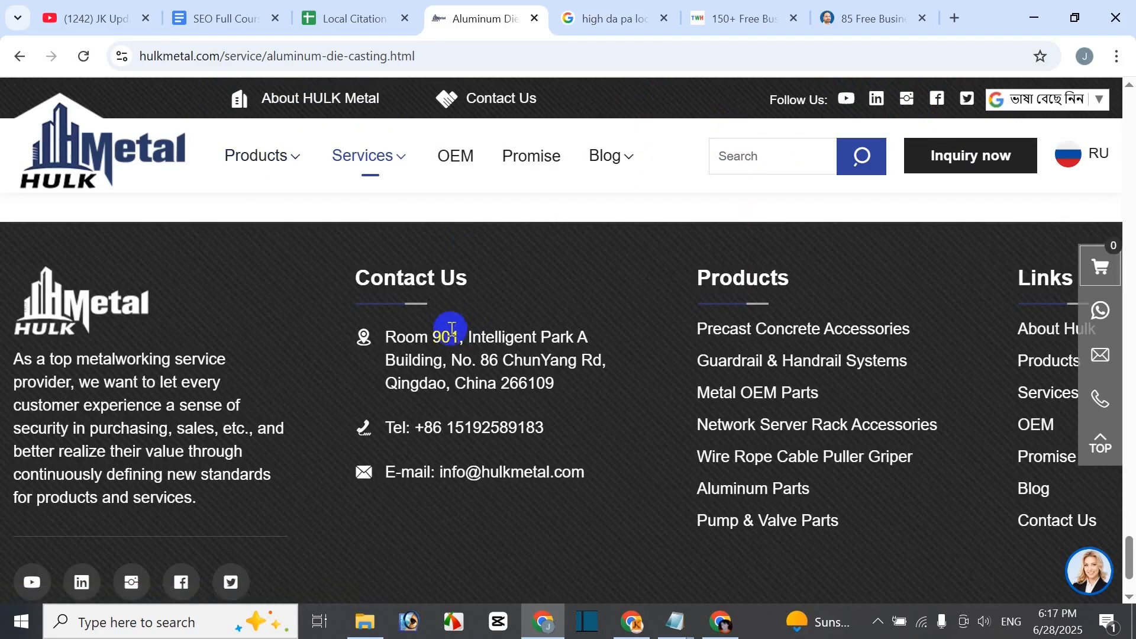
drag(386, 338, 558, 388)
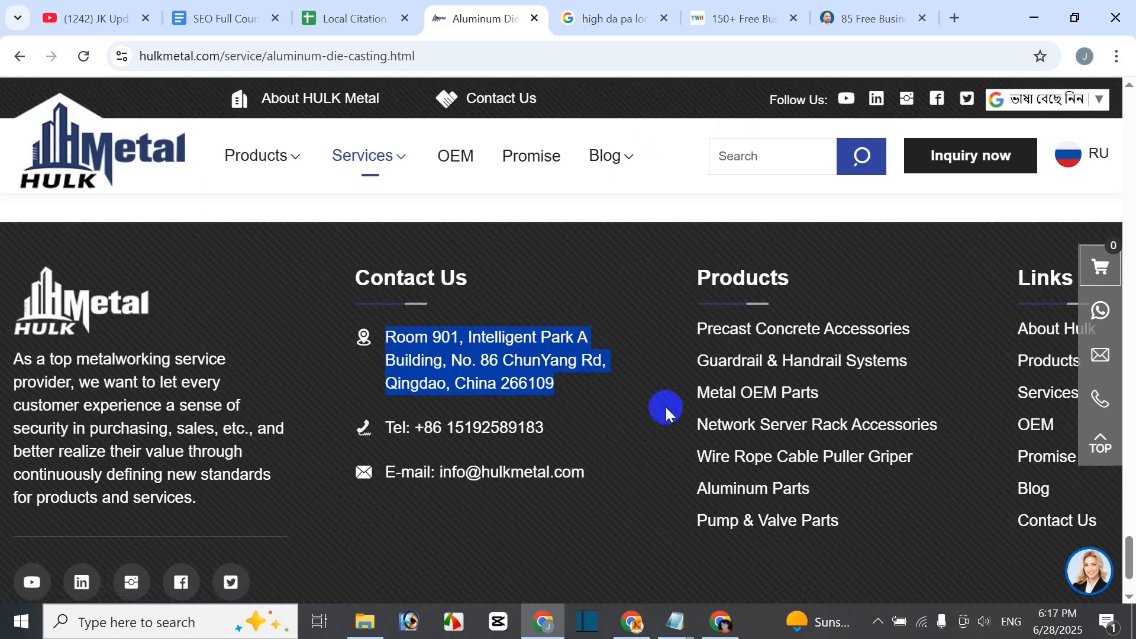
click(199, 19)
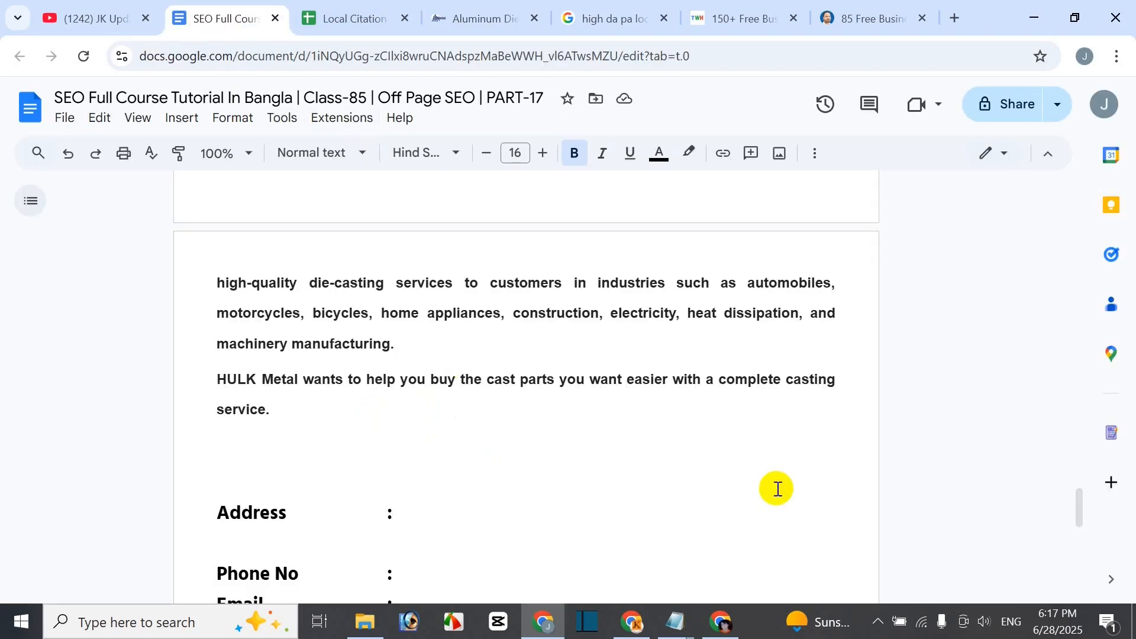
- Recolour the invisible white address text after Address to black
scroll(685, 477, down, 3)
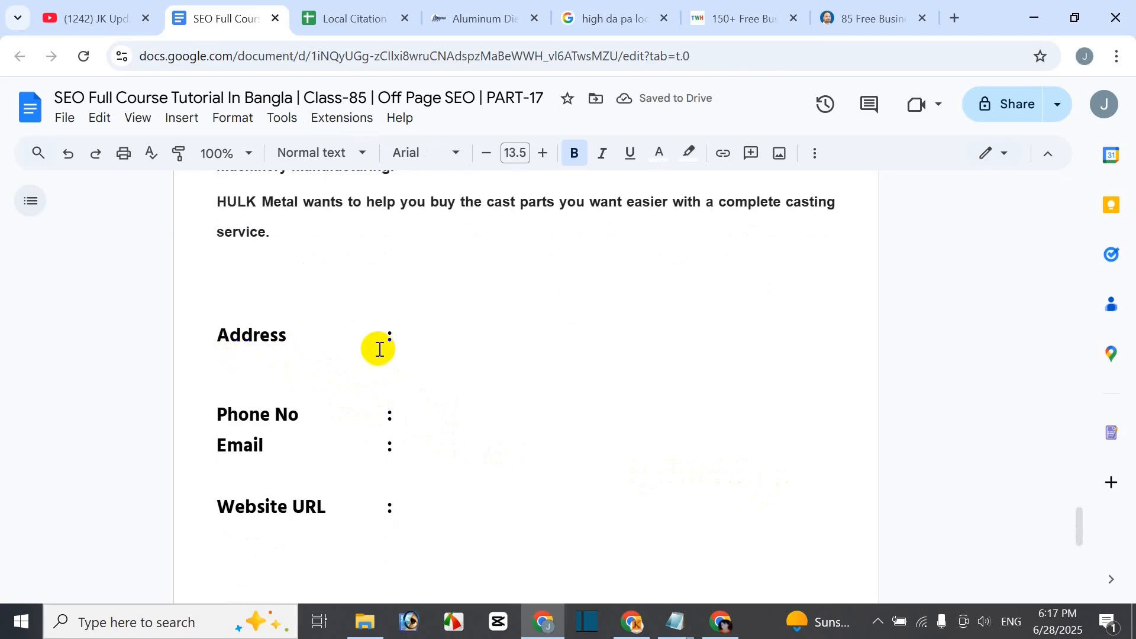
drag(403, 339, 431, 382)
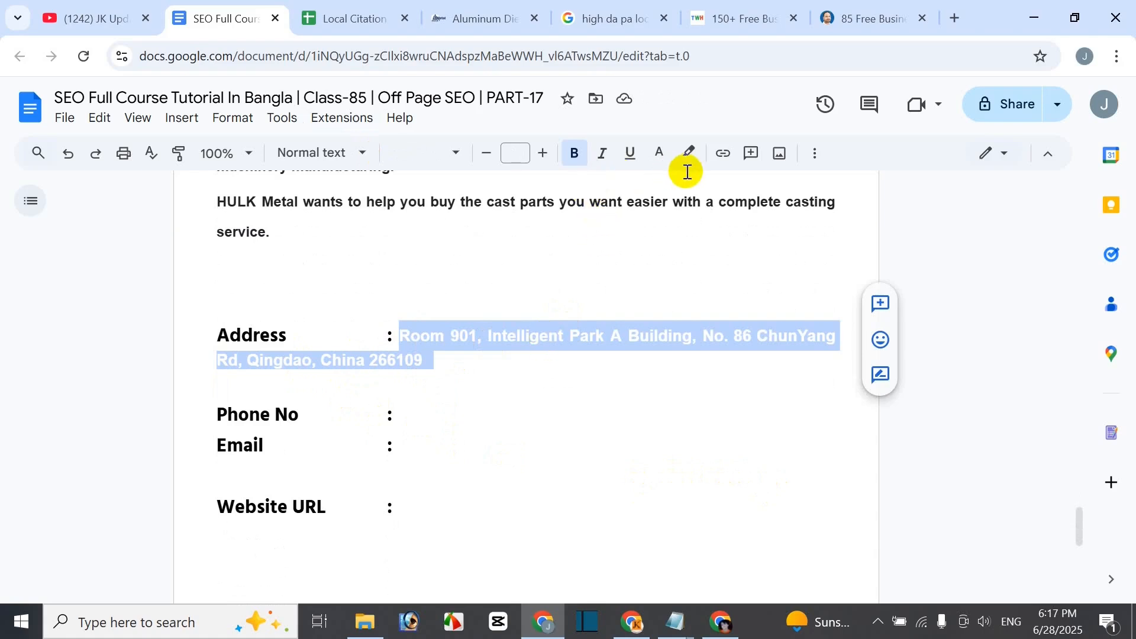
click(663, 155)
click(665, 188)
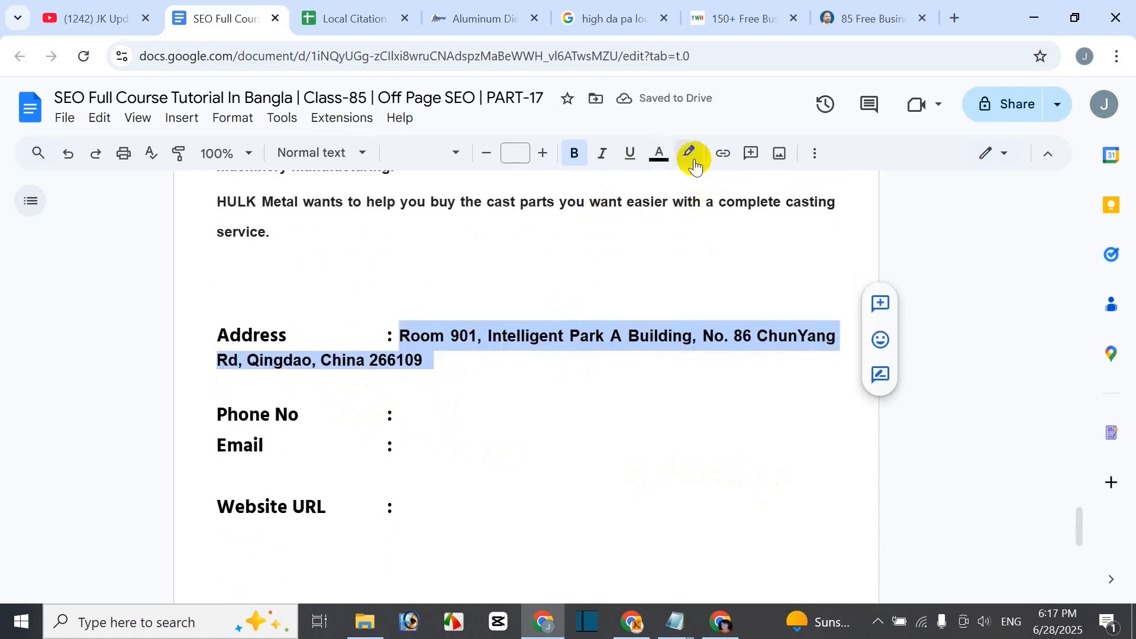
click(455, 367)
drag(448, 373, 401, 361)
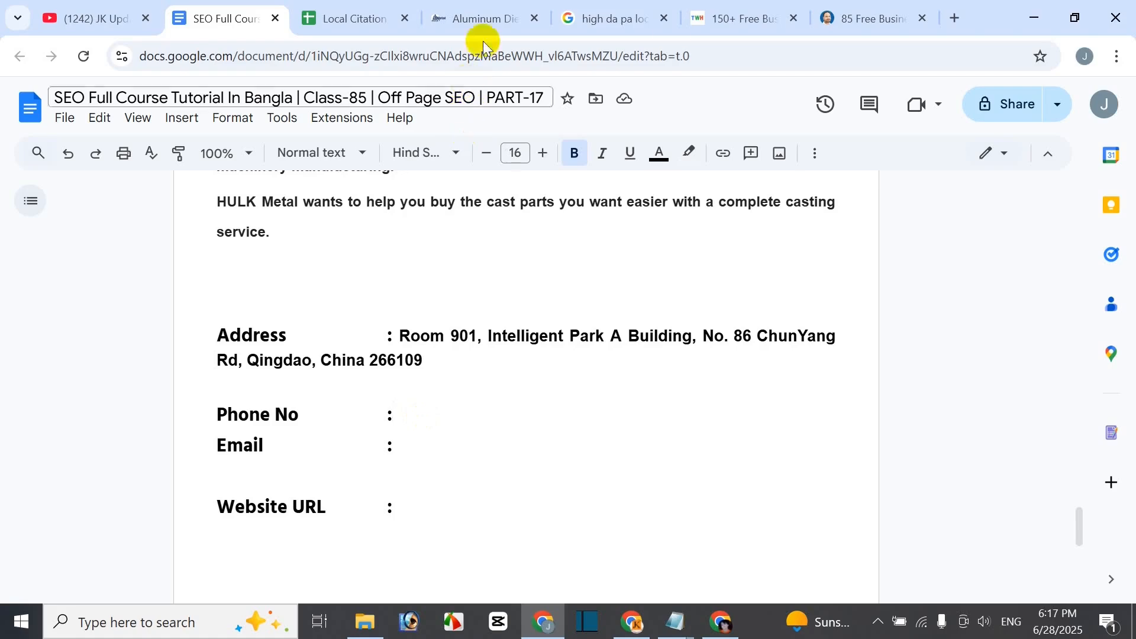
click(486, 19)
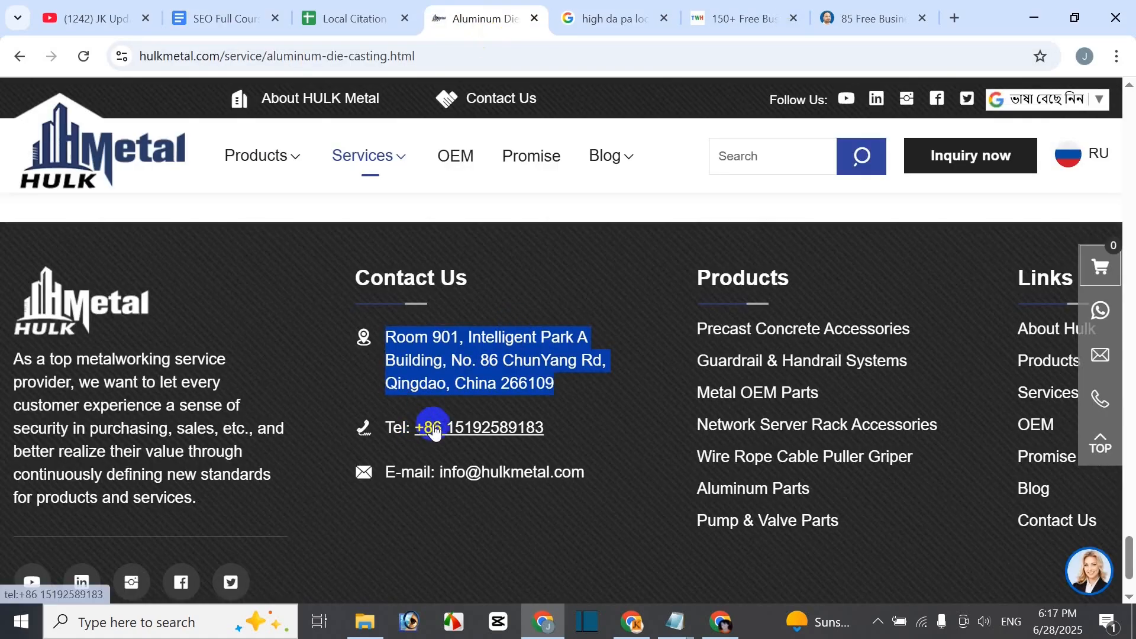
drag(558, 424, 431, 430)
key(ctrl+c)
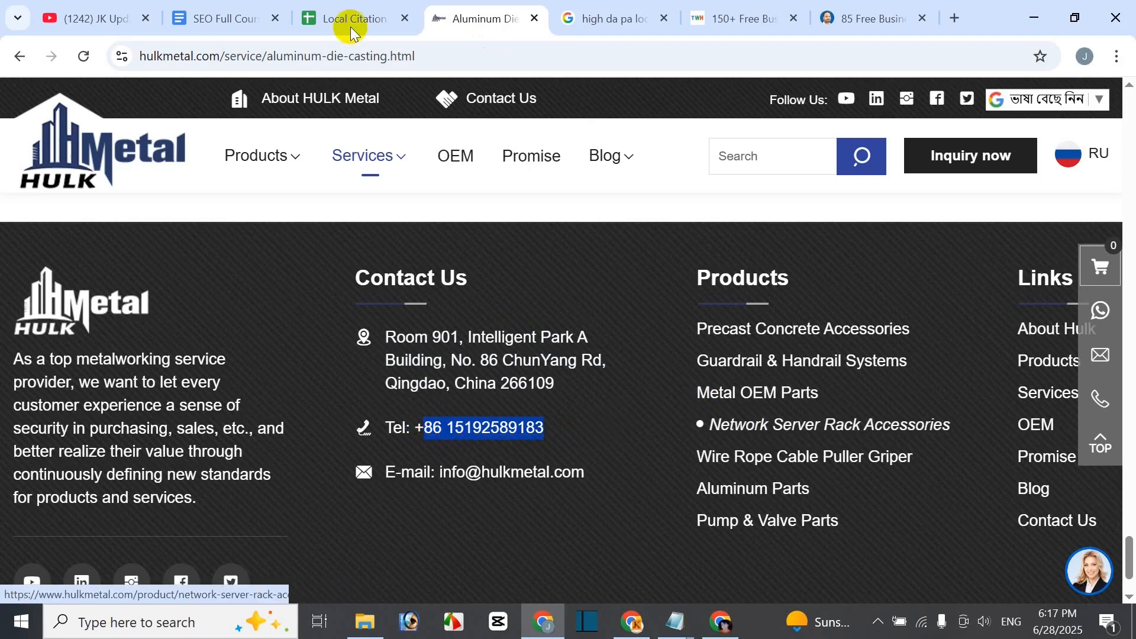
click(254, 19)
key(ctrl+v)
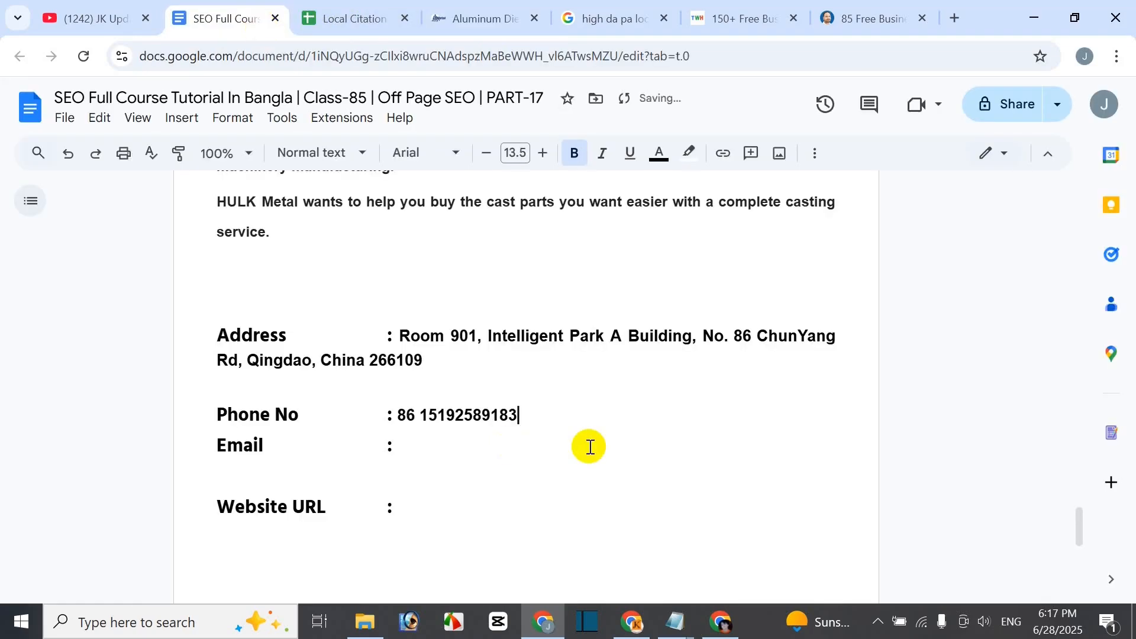
click(423, 449)
click(484, 22)
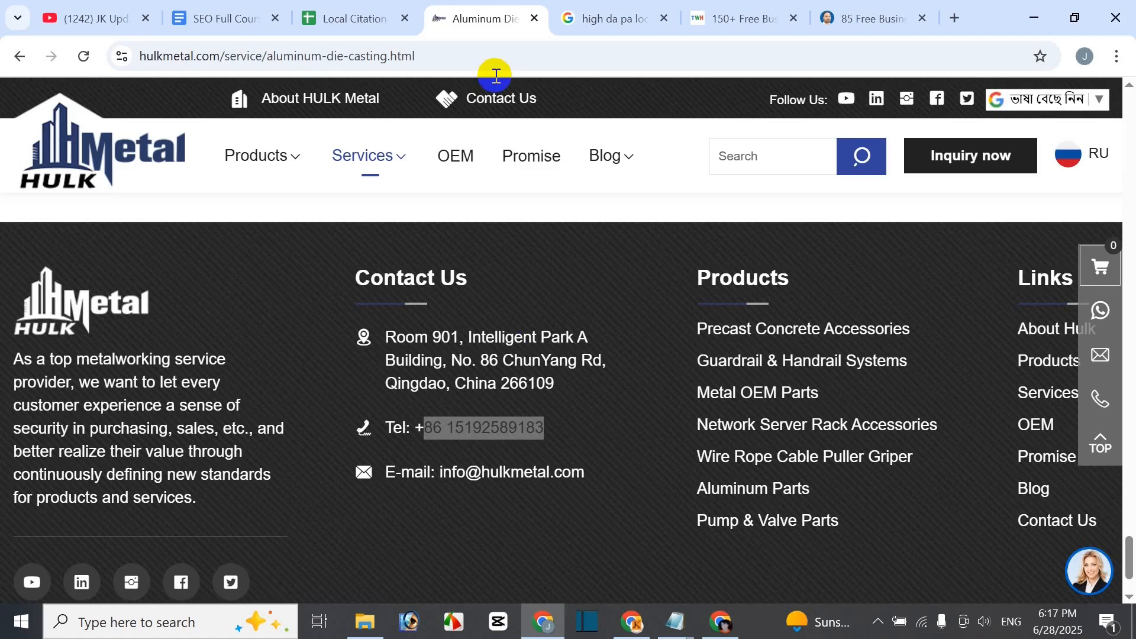
drag(592, 477, 451, 475)
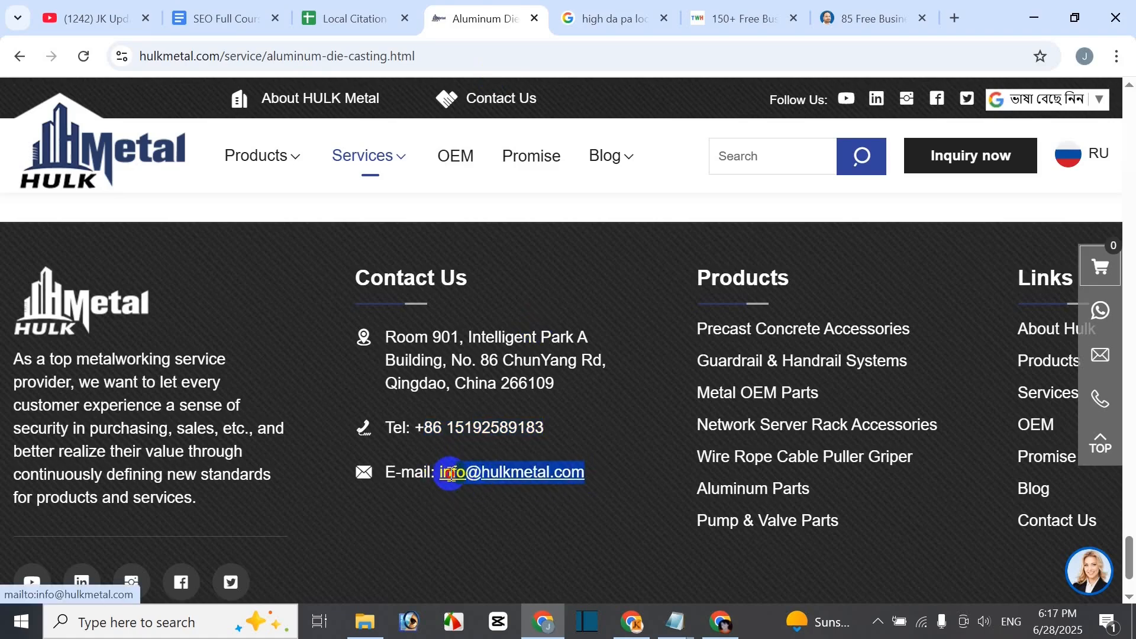
key(ctrl+c)
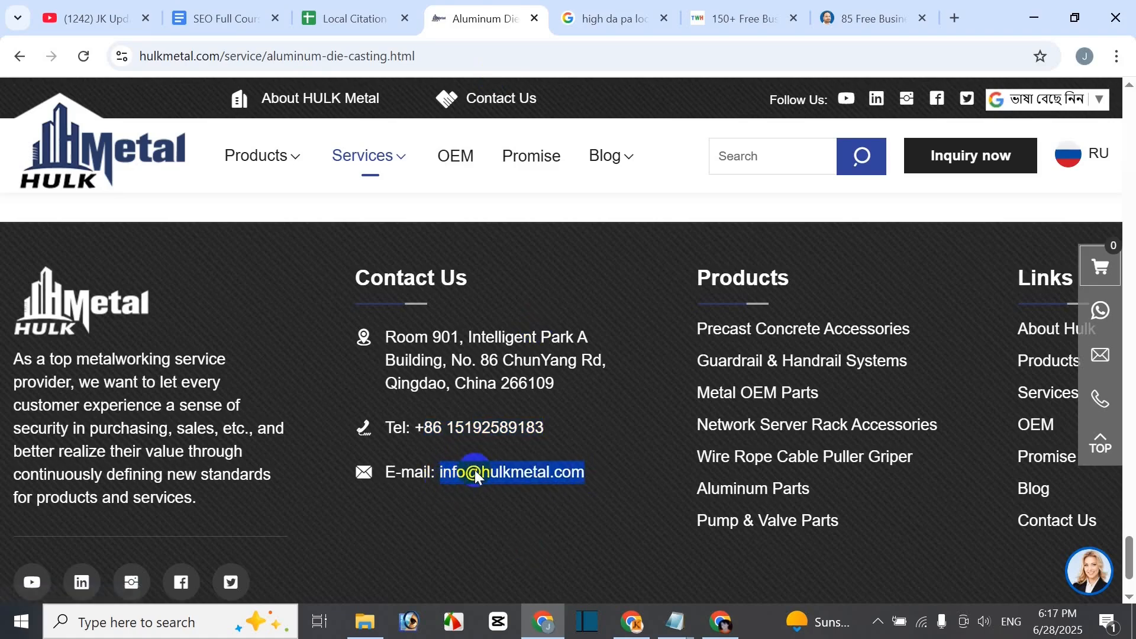
click(228, 21)
key(ctrl+v)
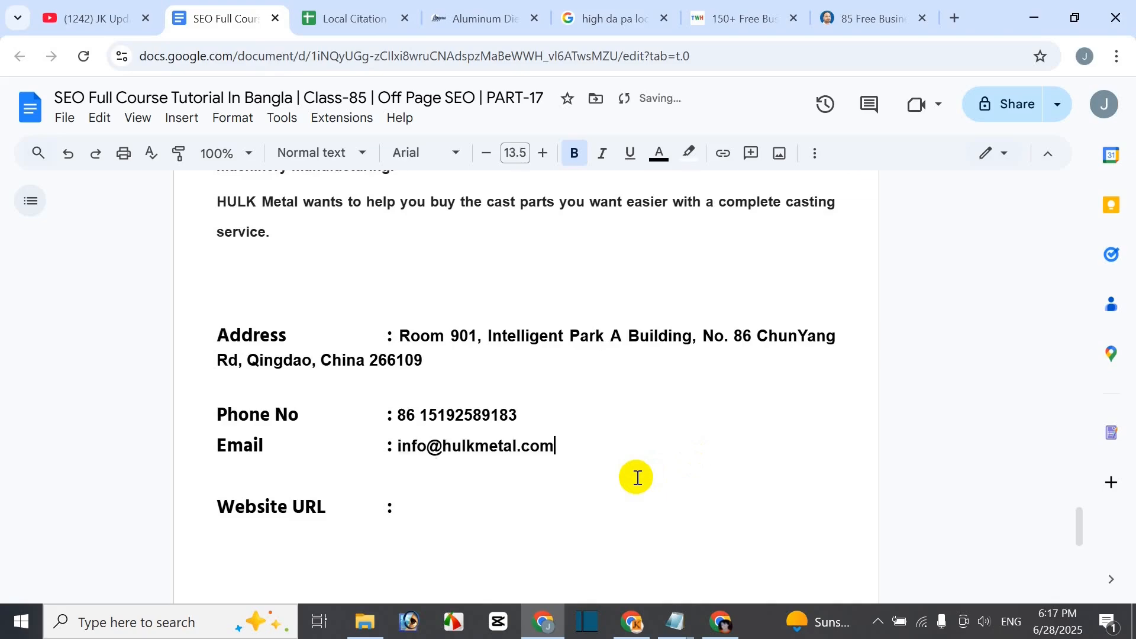
click(444, 513)
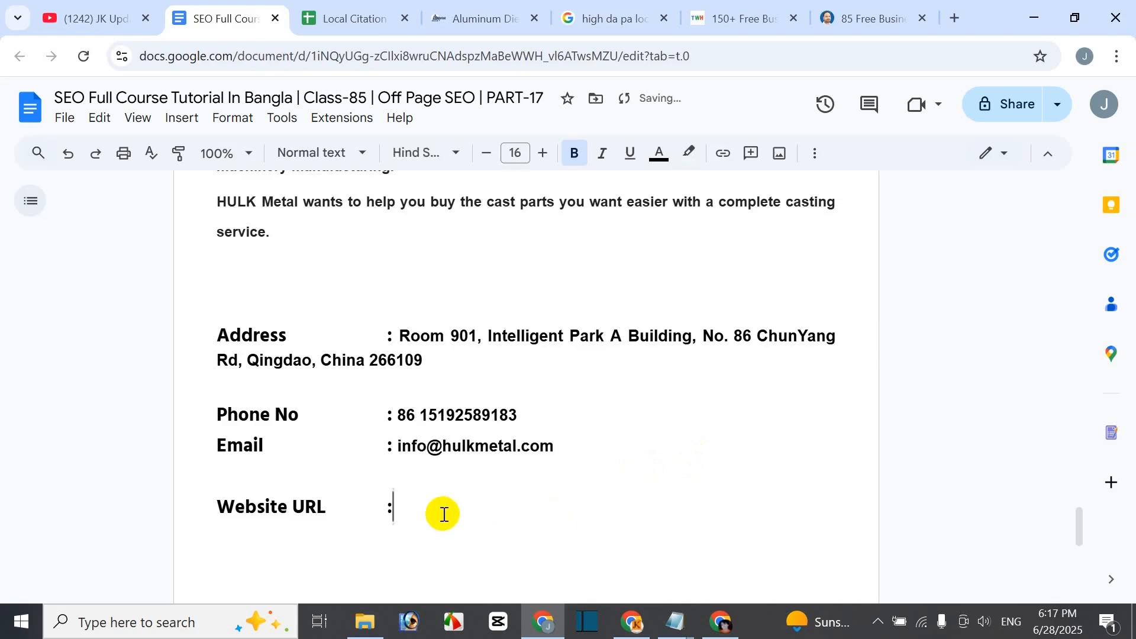
click(483, 27)
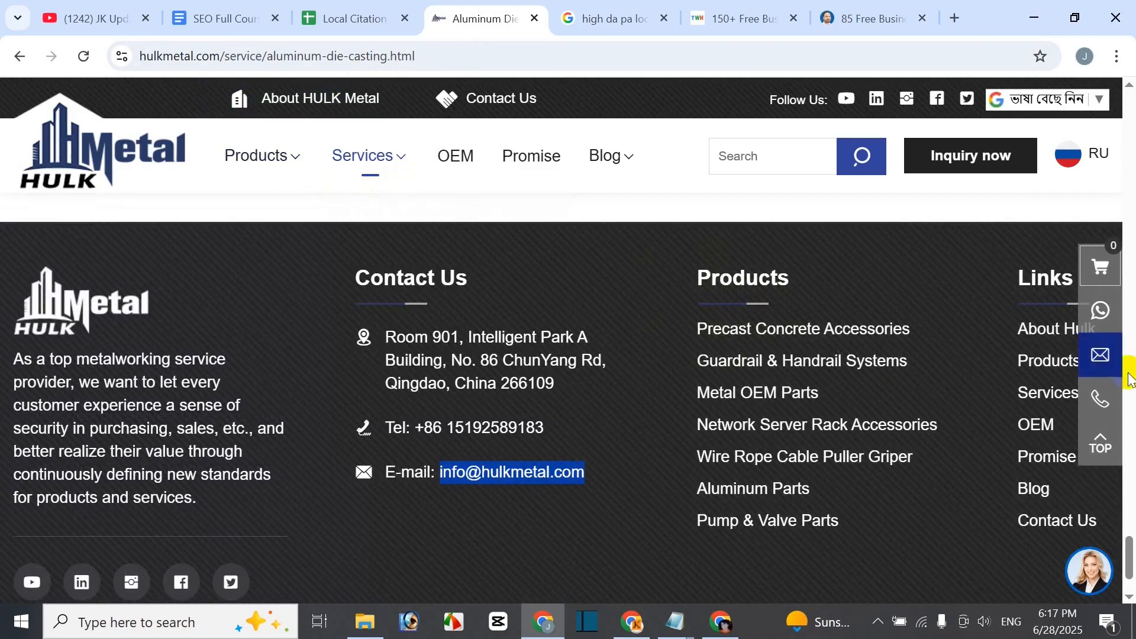
drag(1132, 544, 1130, 127)
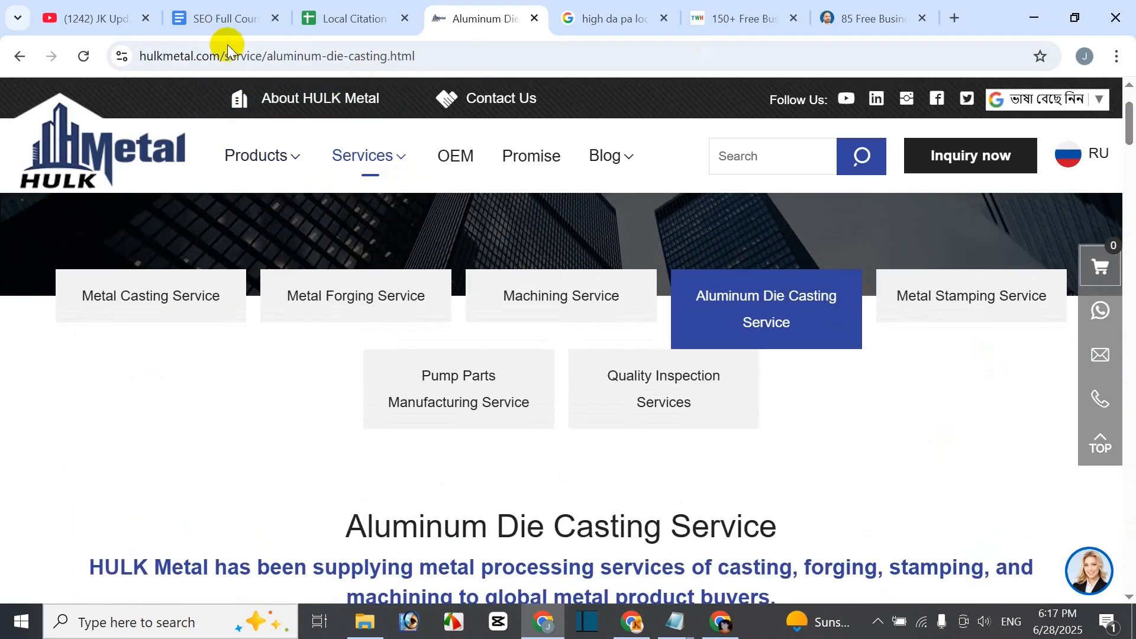
click(449, 55)
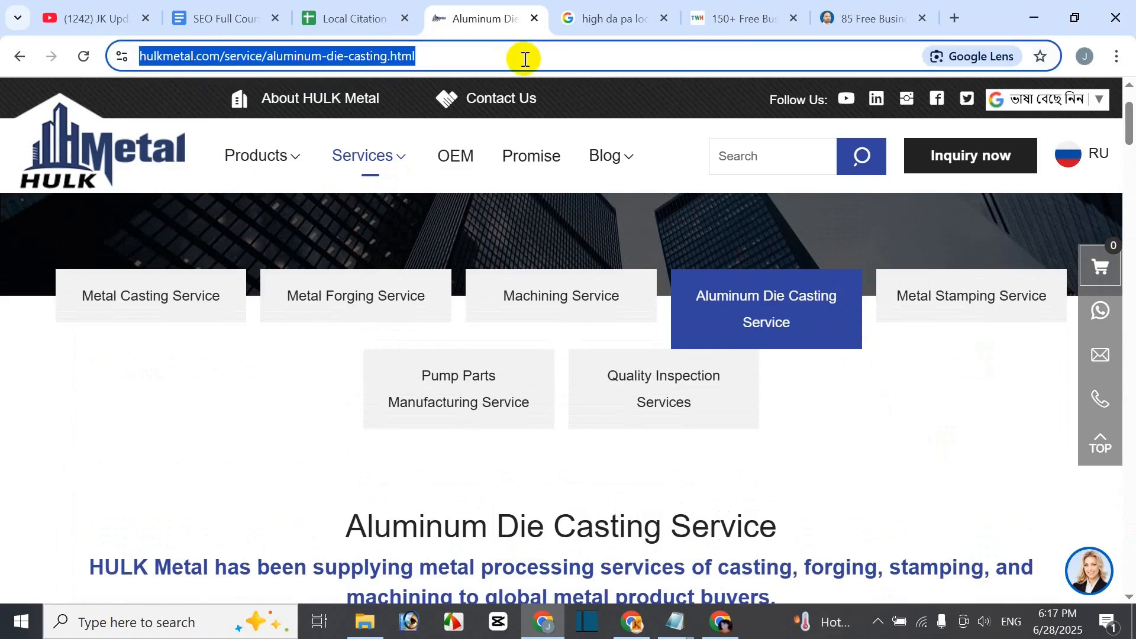
click(239, 18)
key(ctrl+v)
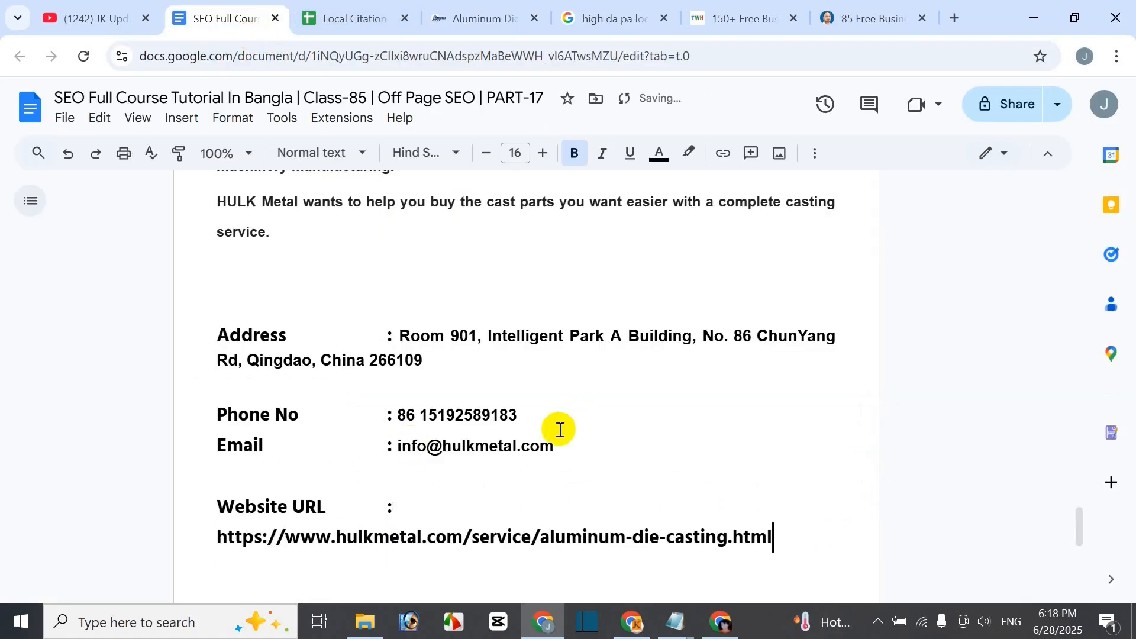
- Remove the empty line above Address
scroll(567, 504, up, 10)
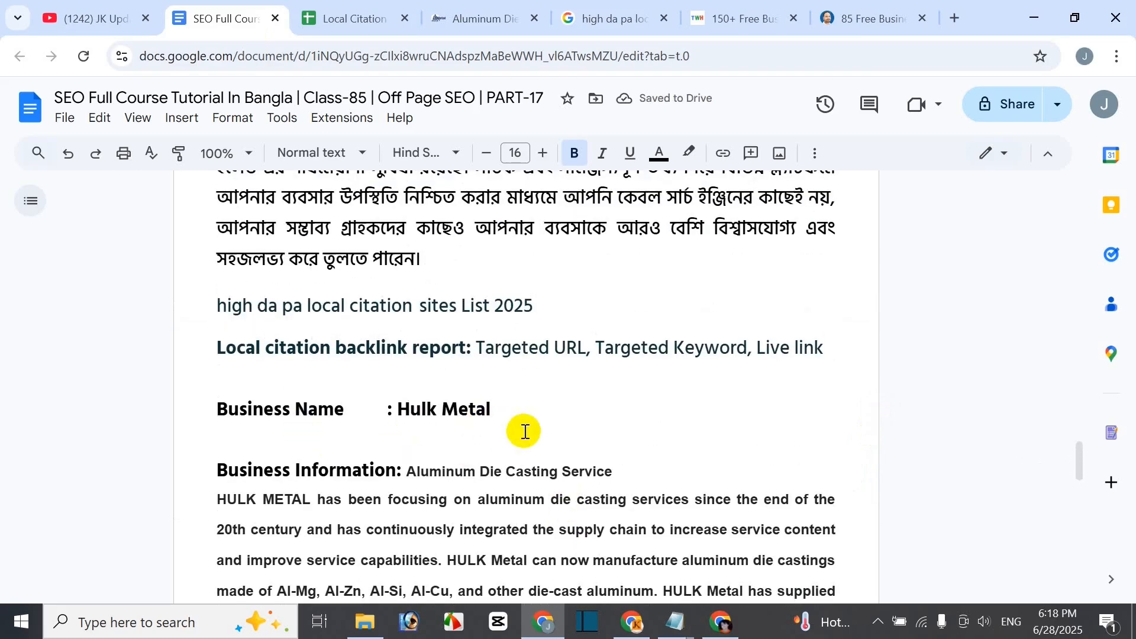
scroll(523, 433, down, 3)
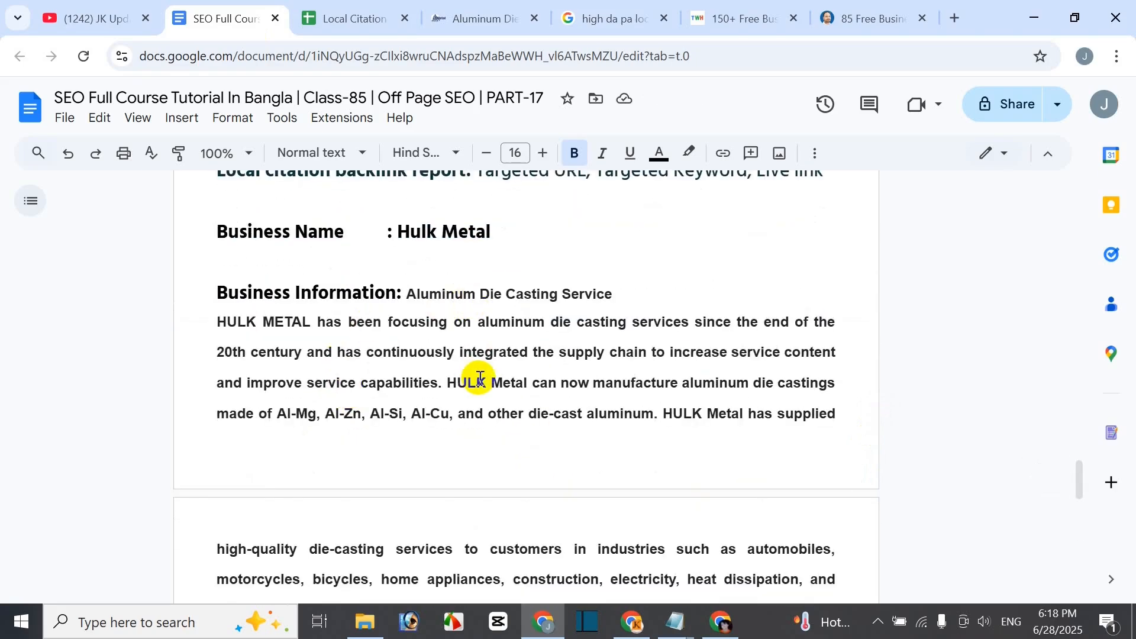
scroll(480, 378, down, 5)
click(423, 475)
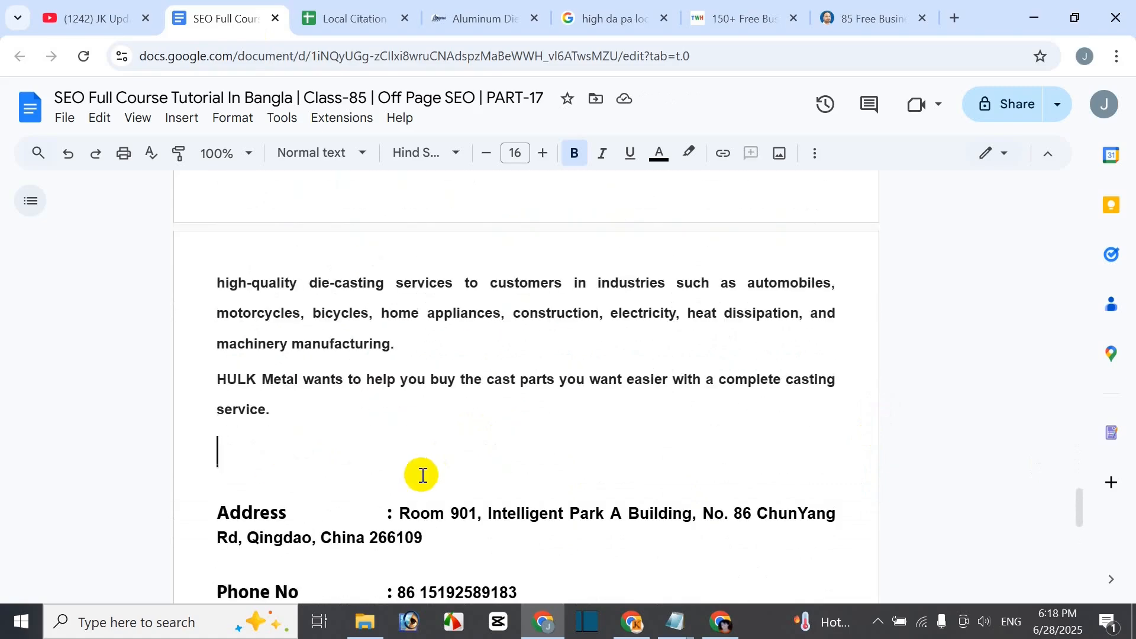
key(BackSpace)
- Insert a blank line between the phone number and the Email entry
scroll(459, 521, down, 3)
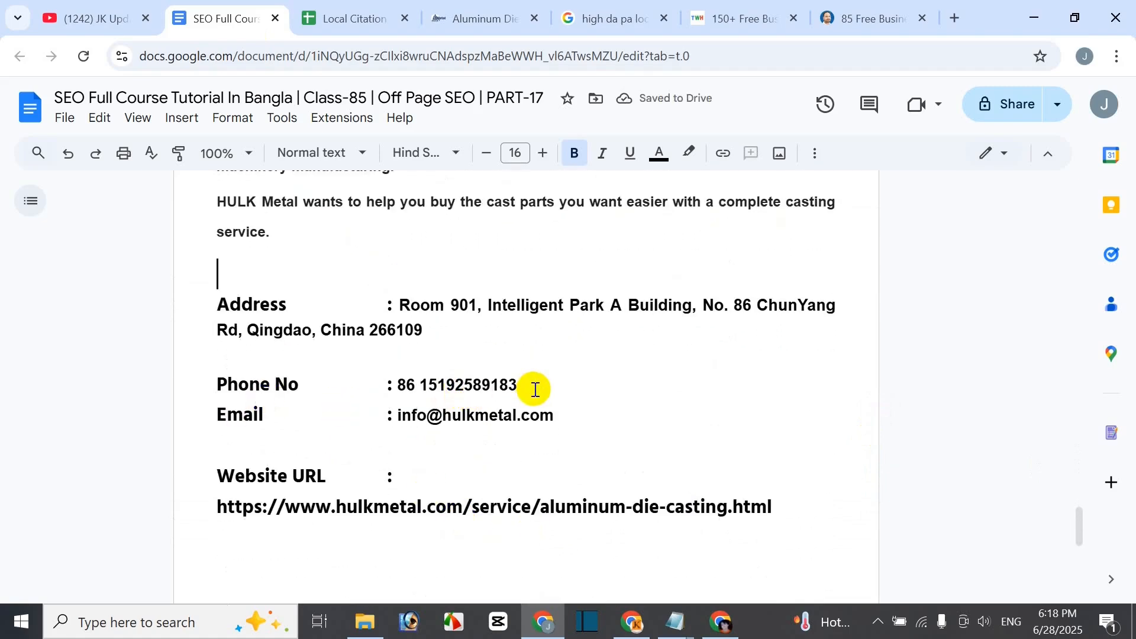
click(535, 388)
key(Return)
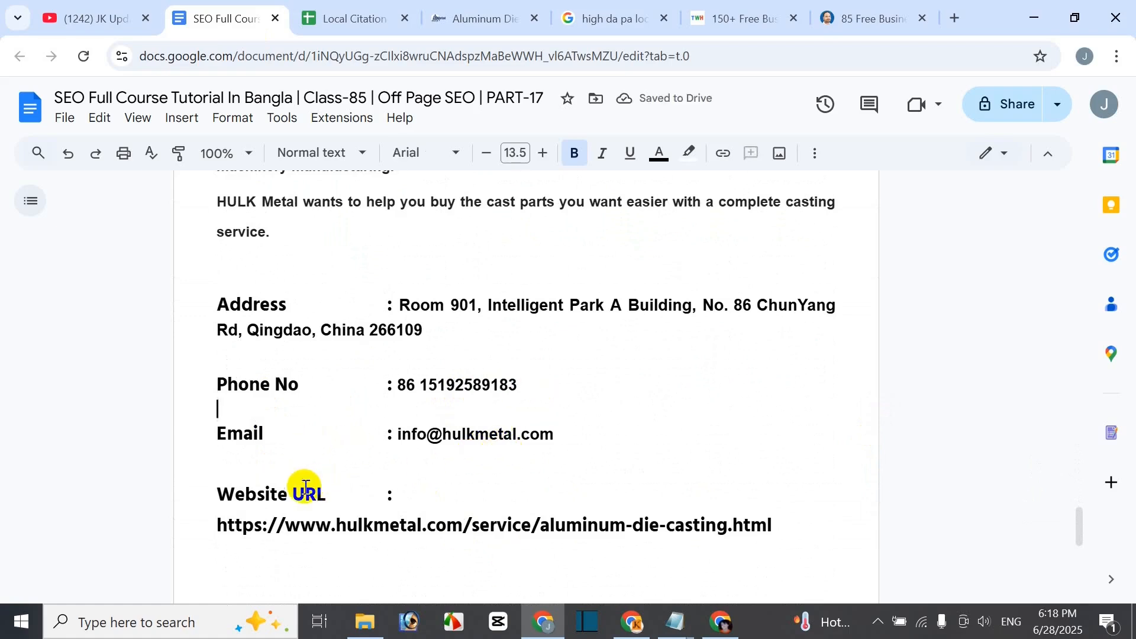
scroll(500, 400, up, 8)
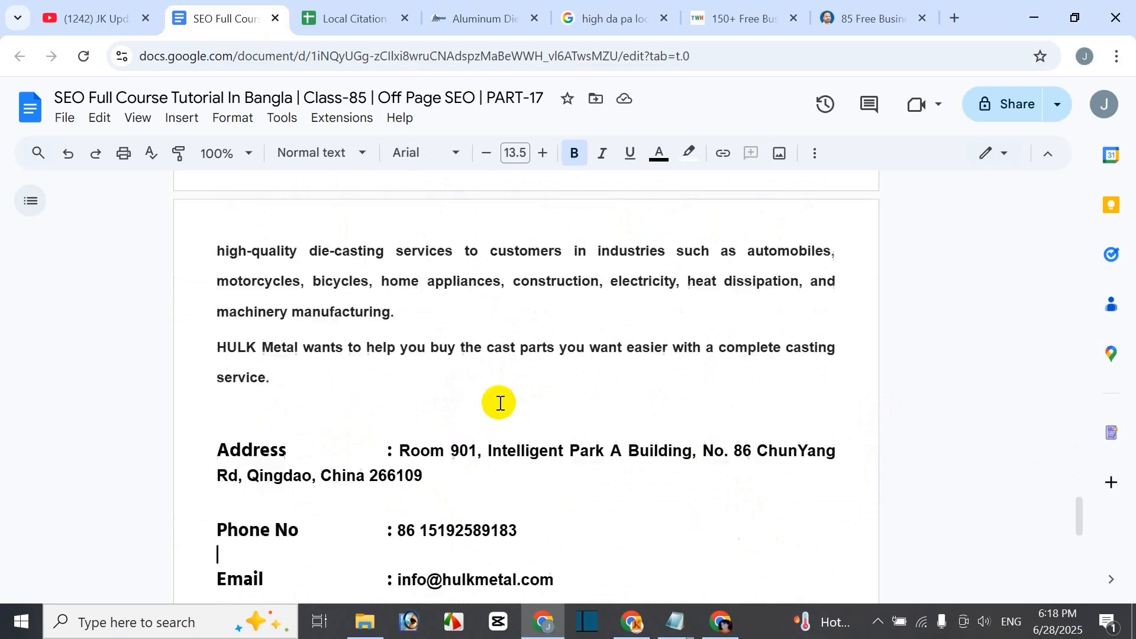
scroll(500, 400, up, 3)
scroll(496, 406, down, 3)
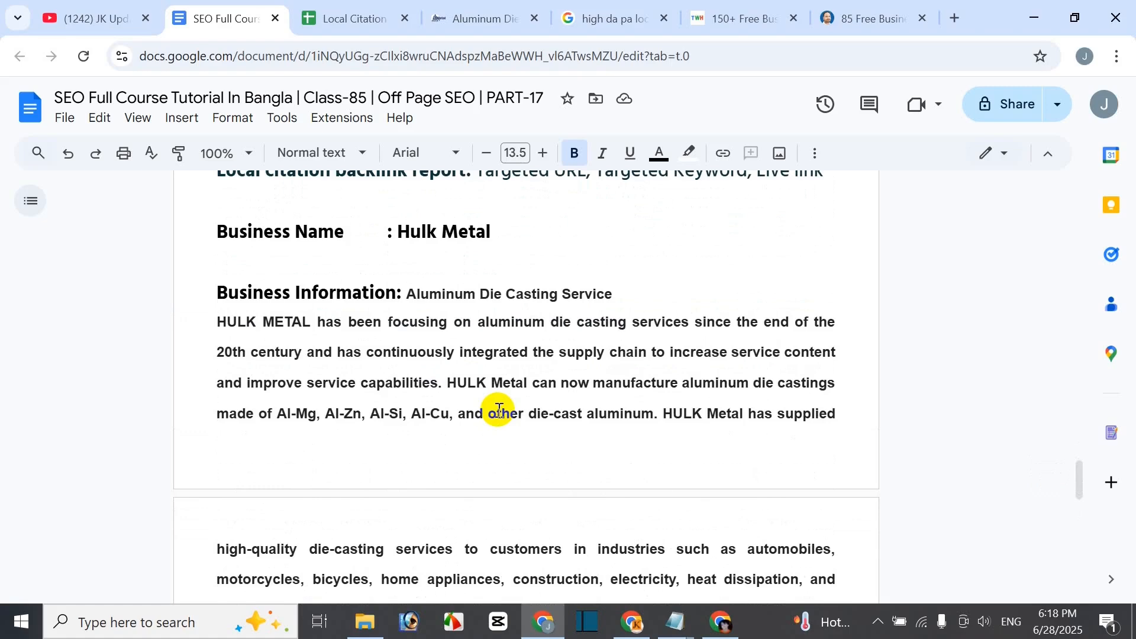
- Compare against the HULK Metal page and review the finished citation report
click(473, 18)
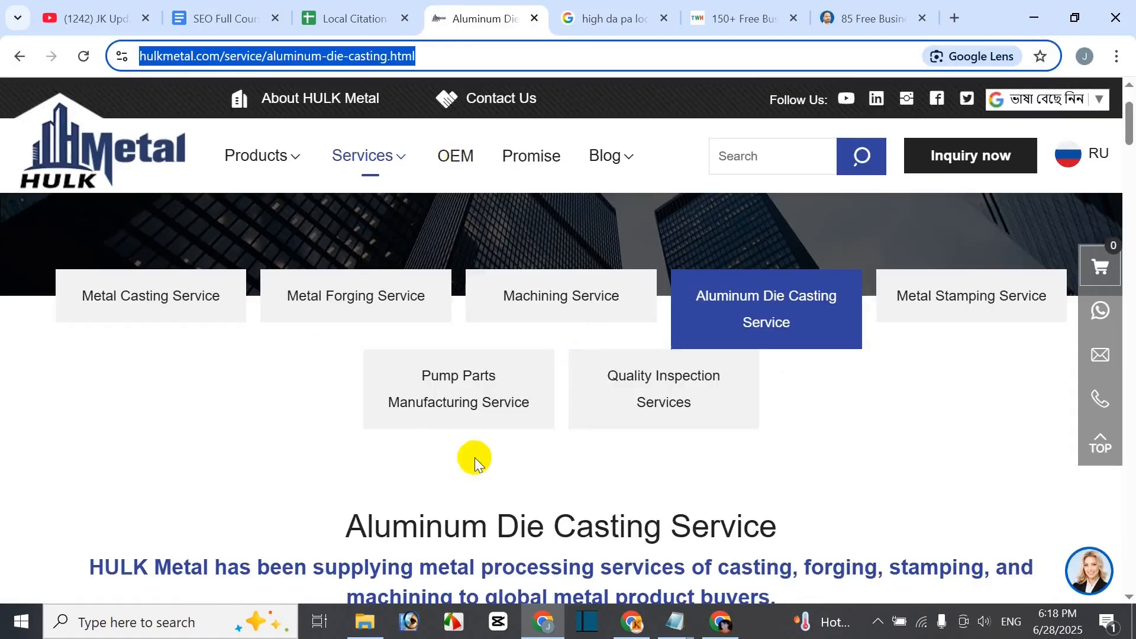
click(216, 19)
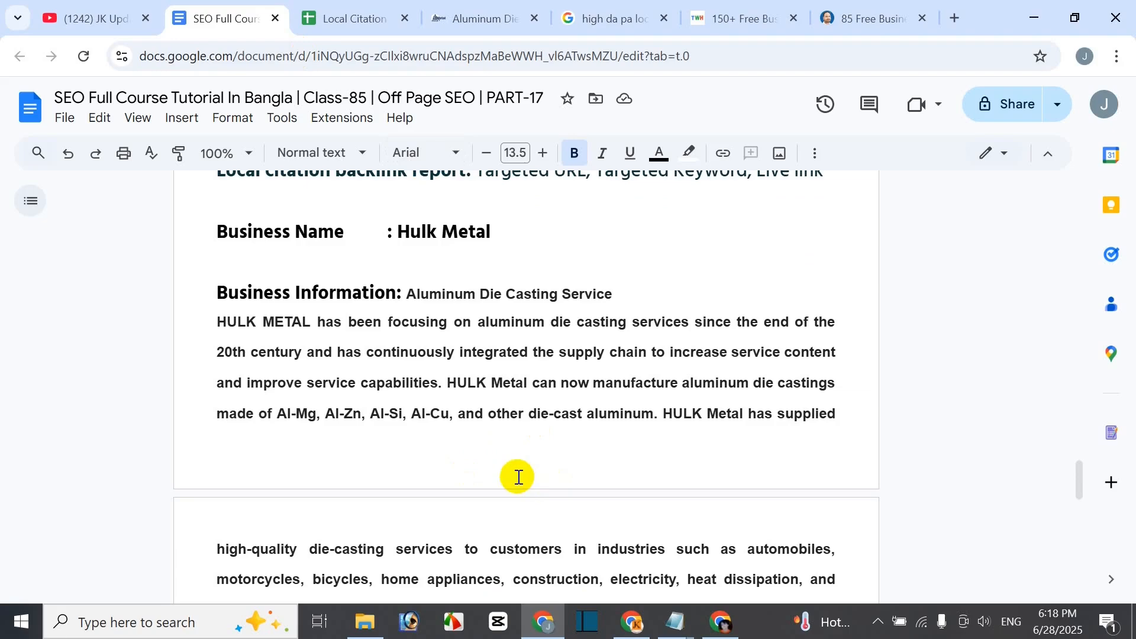
scroll(551, 475, down, 6)
scroll(550, 474, up, 6)
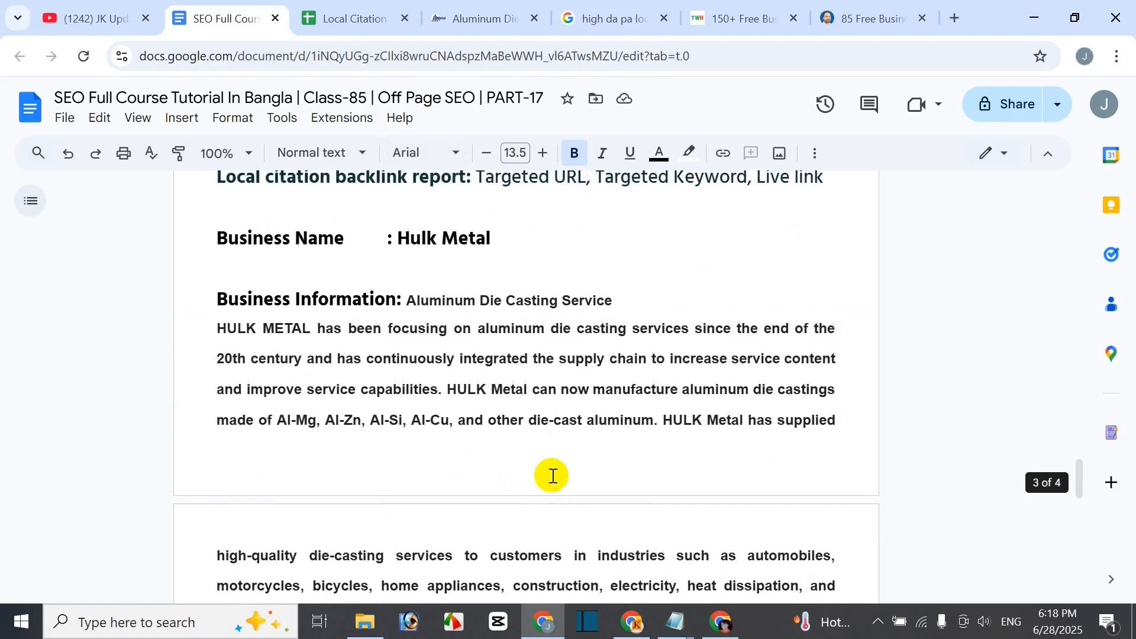
scroll(551, 474, up, 5)
scroll(547, 479, down, 4)
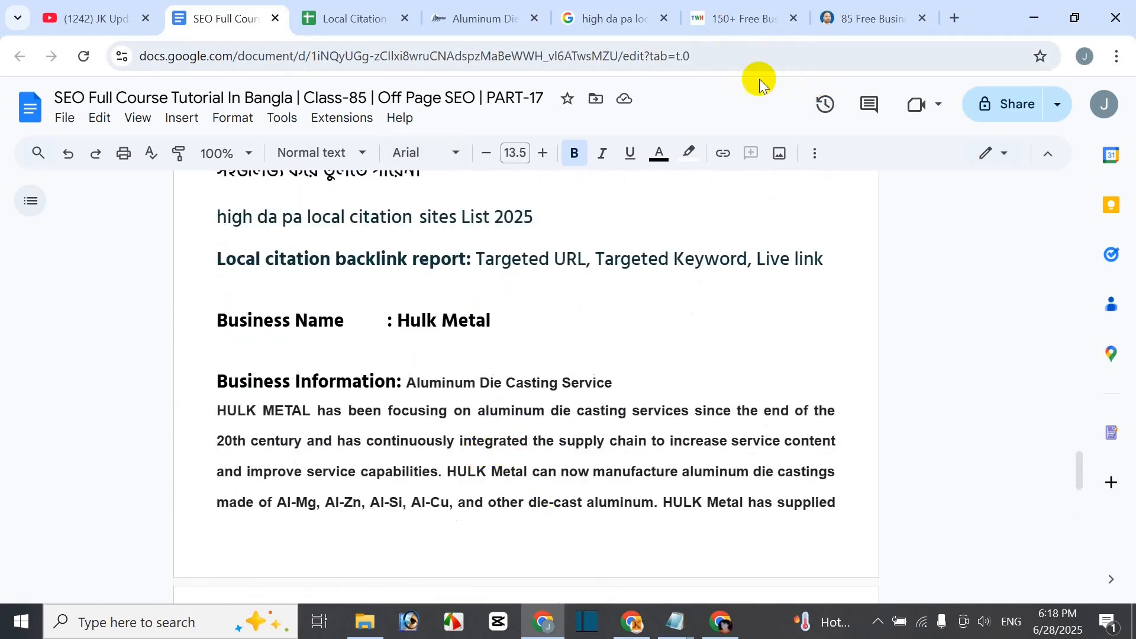
- Close the 85 free business listing page and return to the Local Citation Site List spreadsheet
click(734, 27)
click(860, 19)
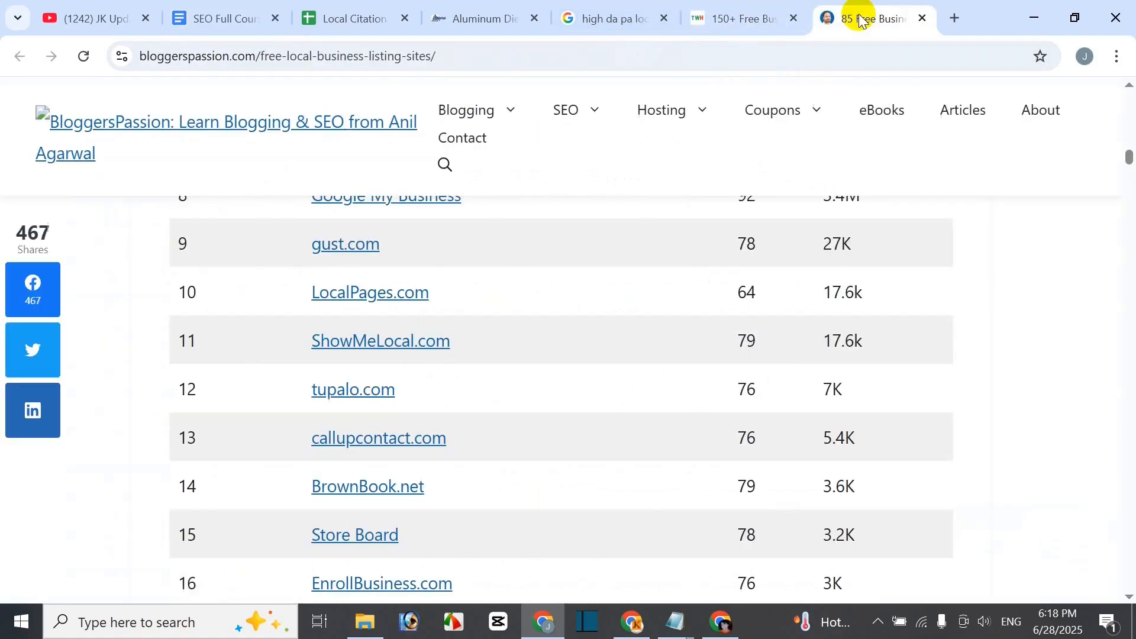
click(923, 18)
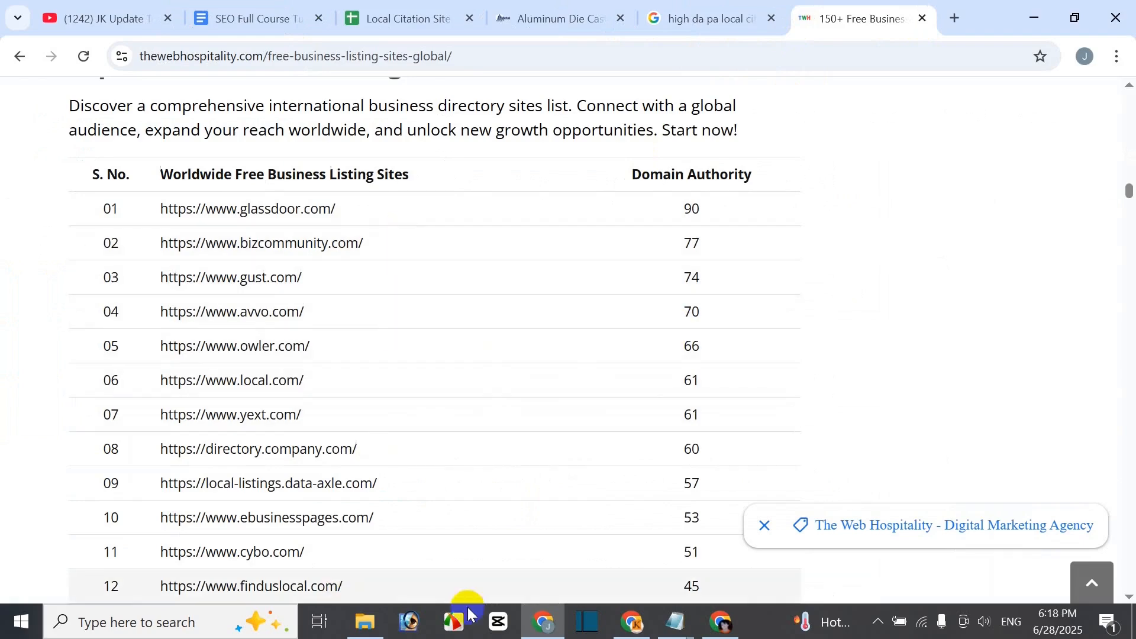
click(417, 22)
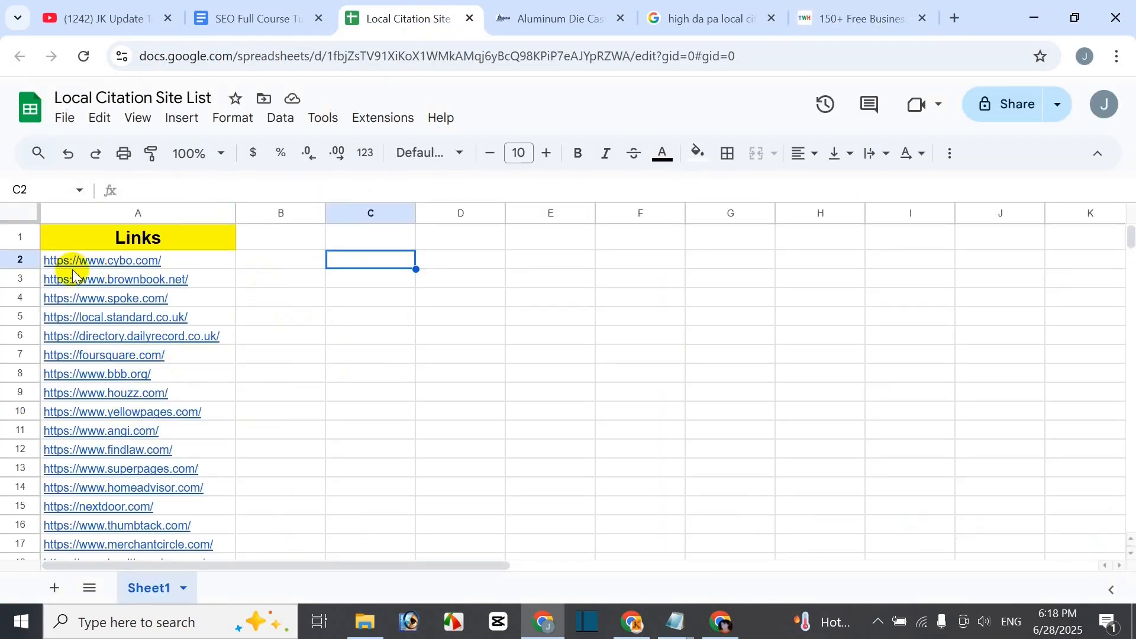
- Preview the cybo.com link, then find cybo.com at Domain Authority 51 in the worldwide listing table
mouse_move(98, 273)
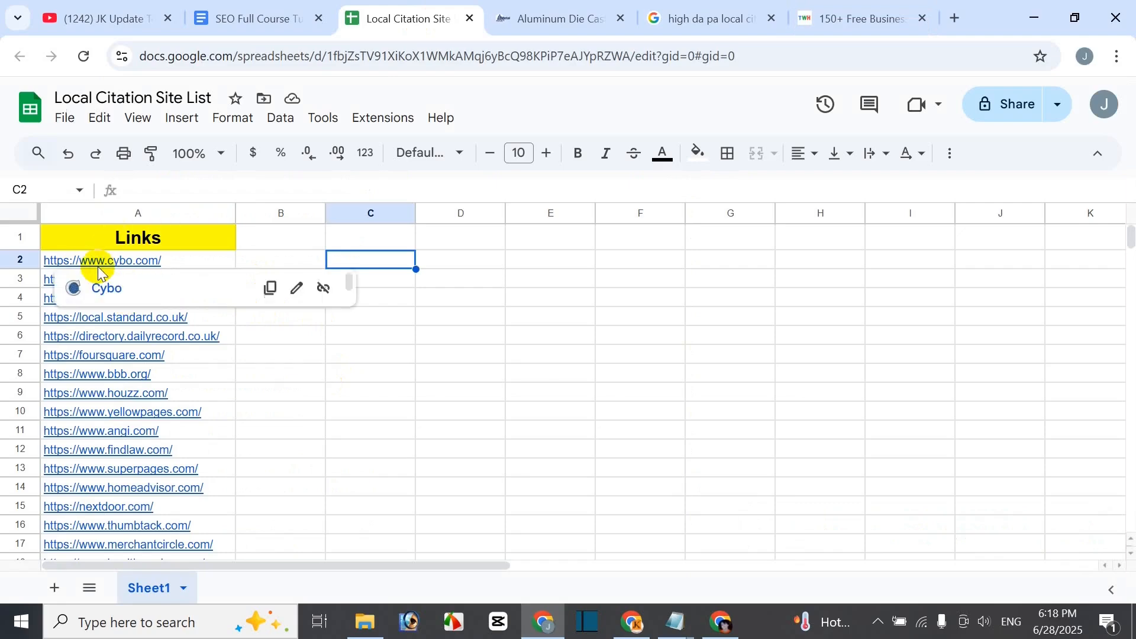
click(572, 277)
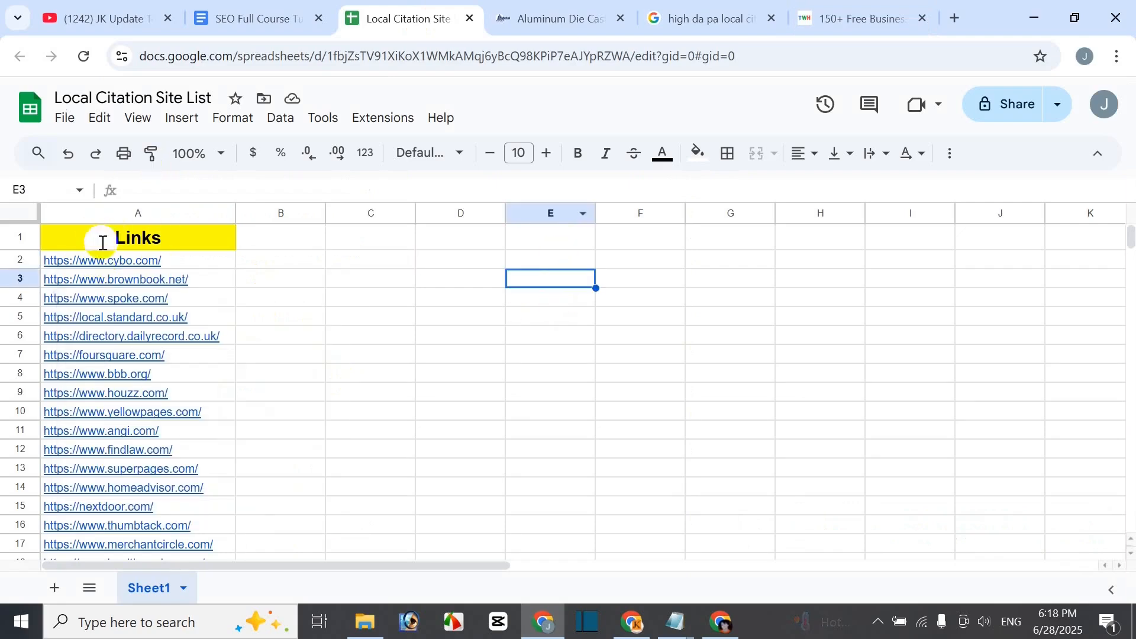
mouse_move(82, 261)
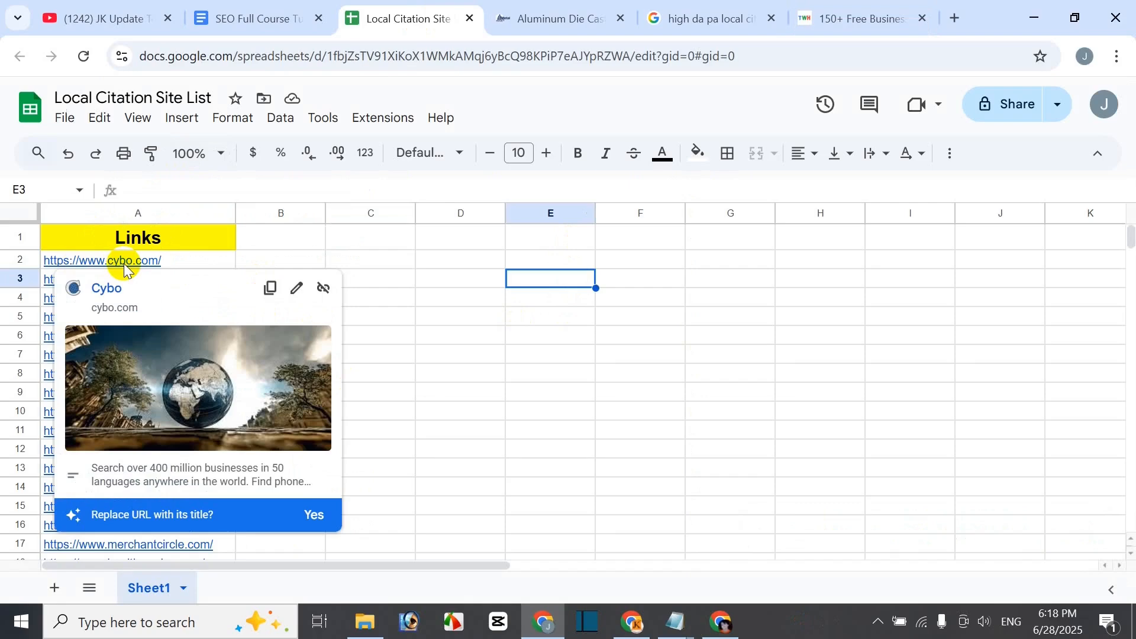
click(697, 320)
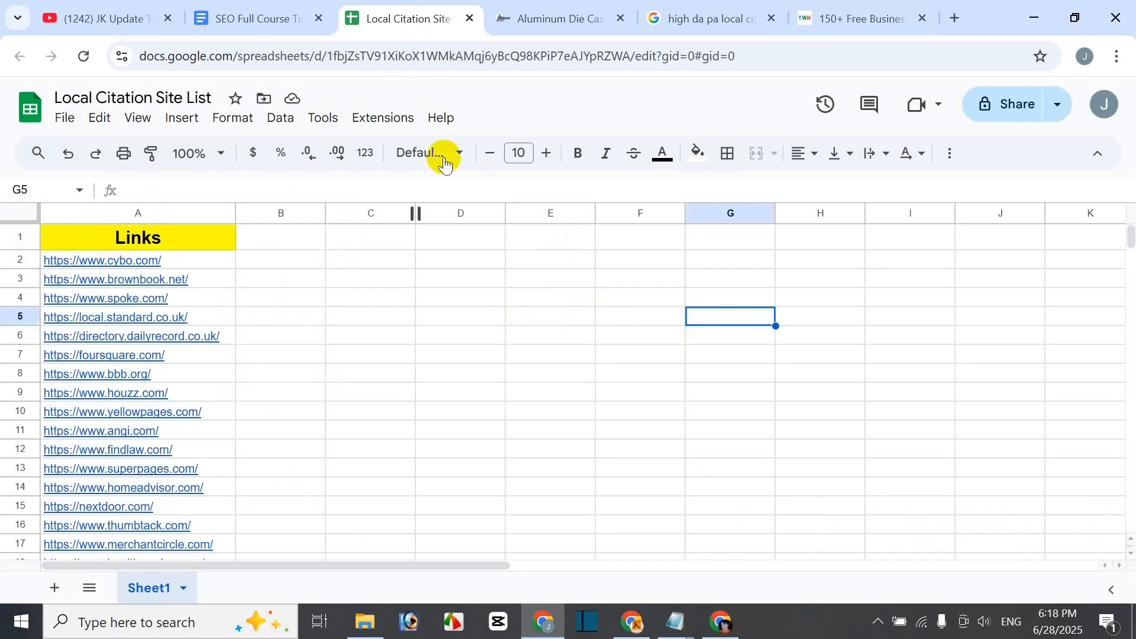
mouse_move(69, 261)
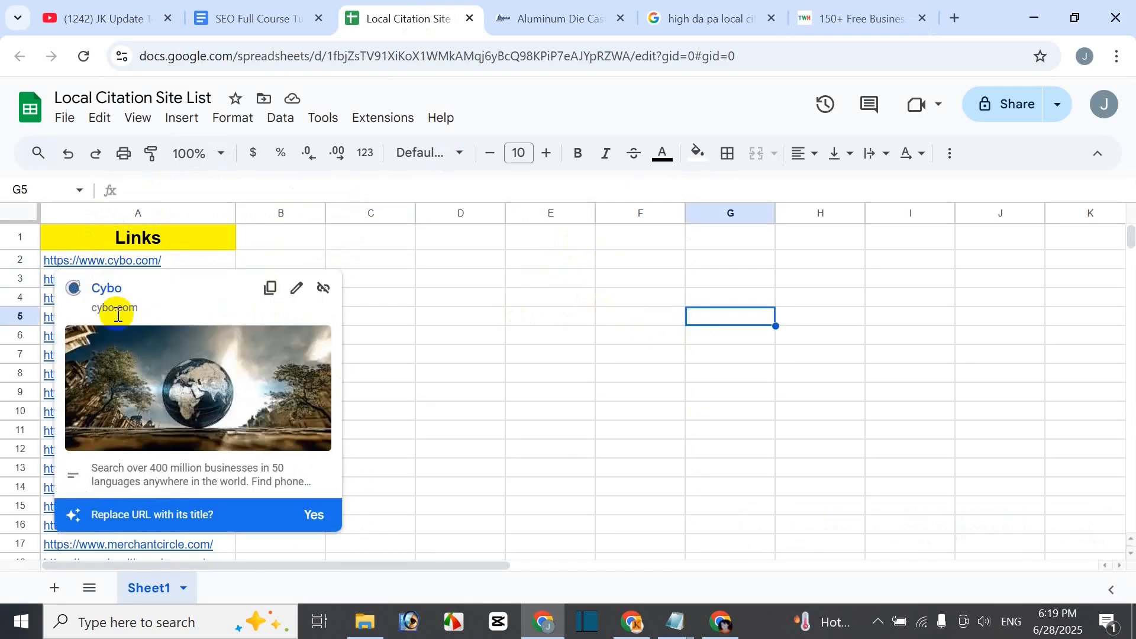
click(837, 18)
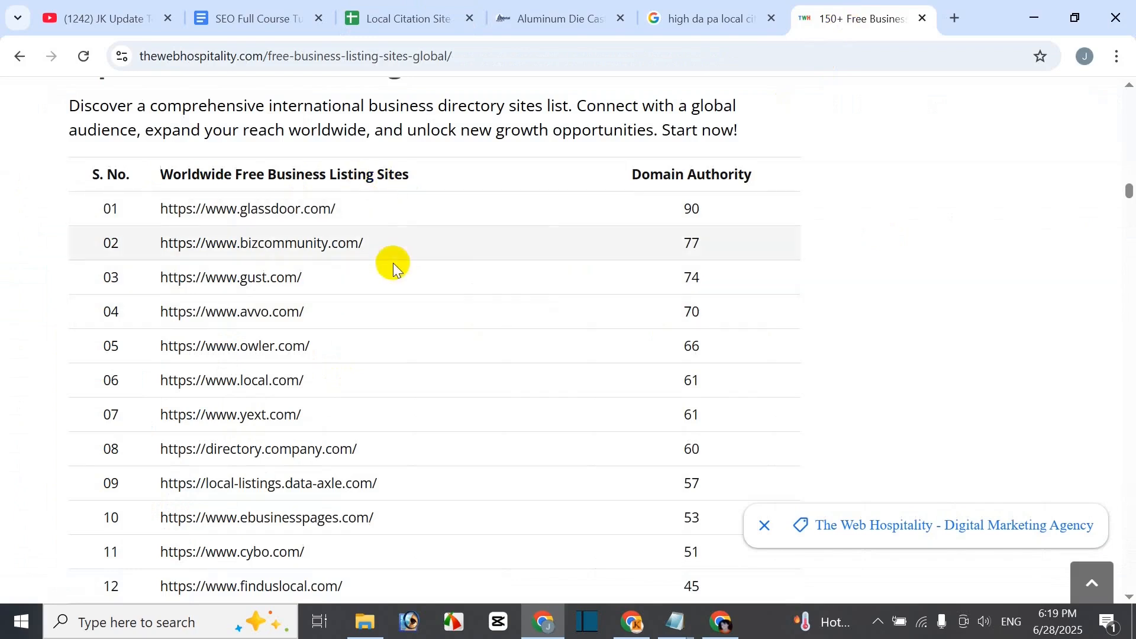
scroll(302, 459, down, 1)
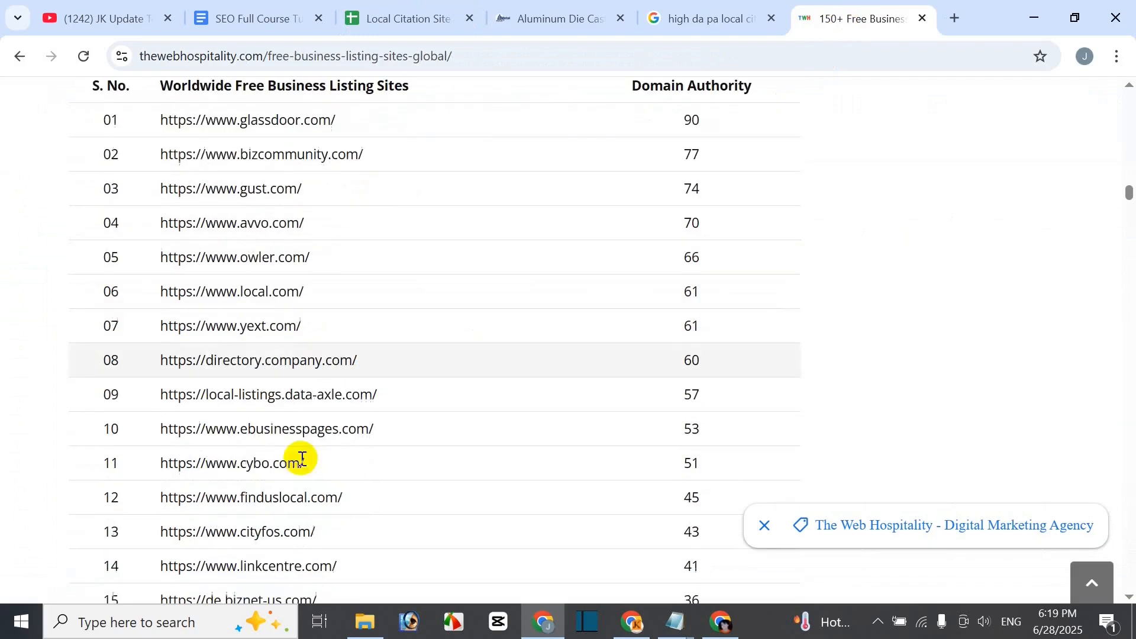
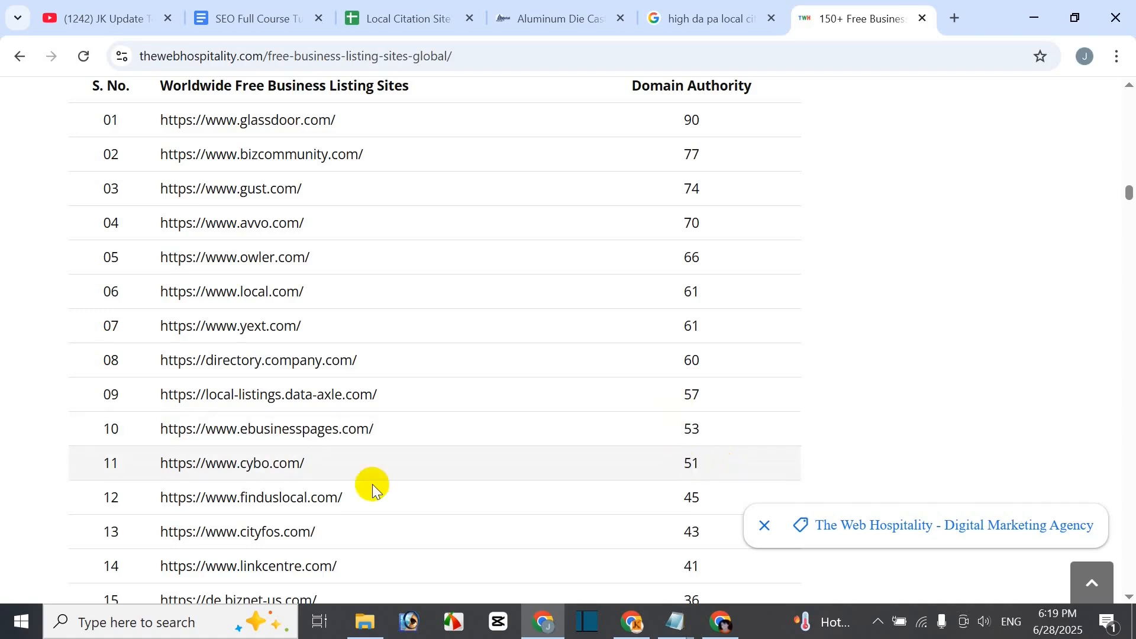
drag(161, 467, 257, 463)
key(ctrl+c)
right_click(254, 467)
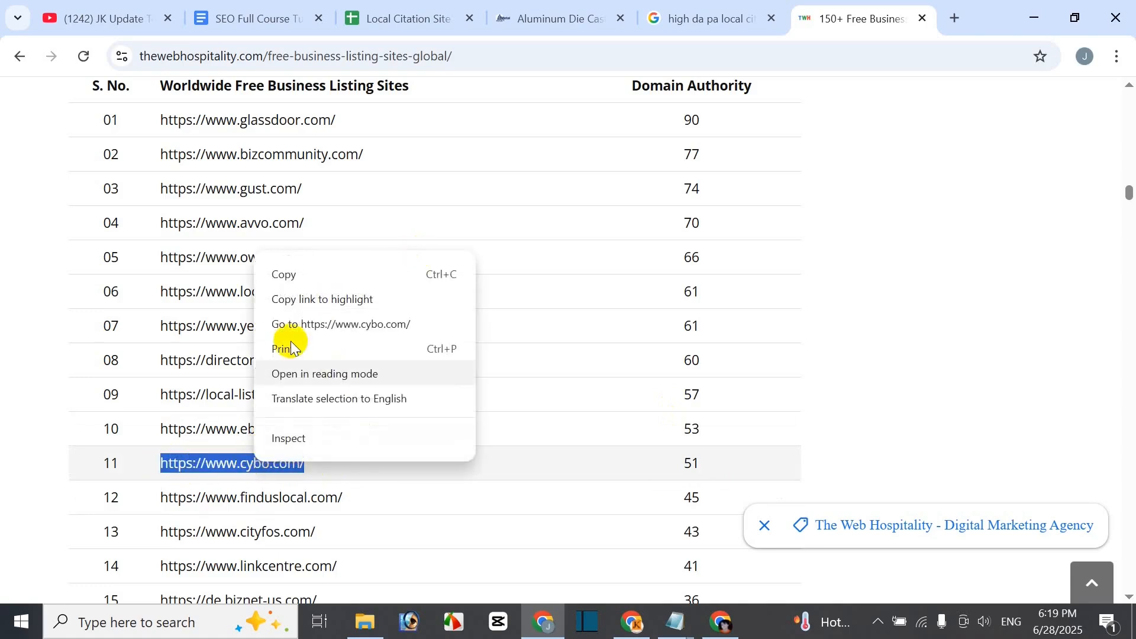
click(389, 331)
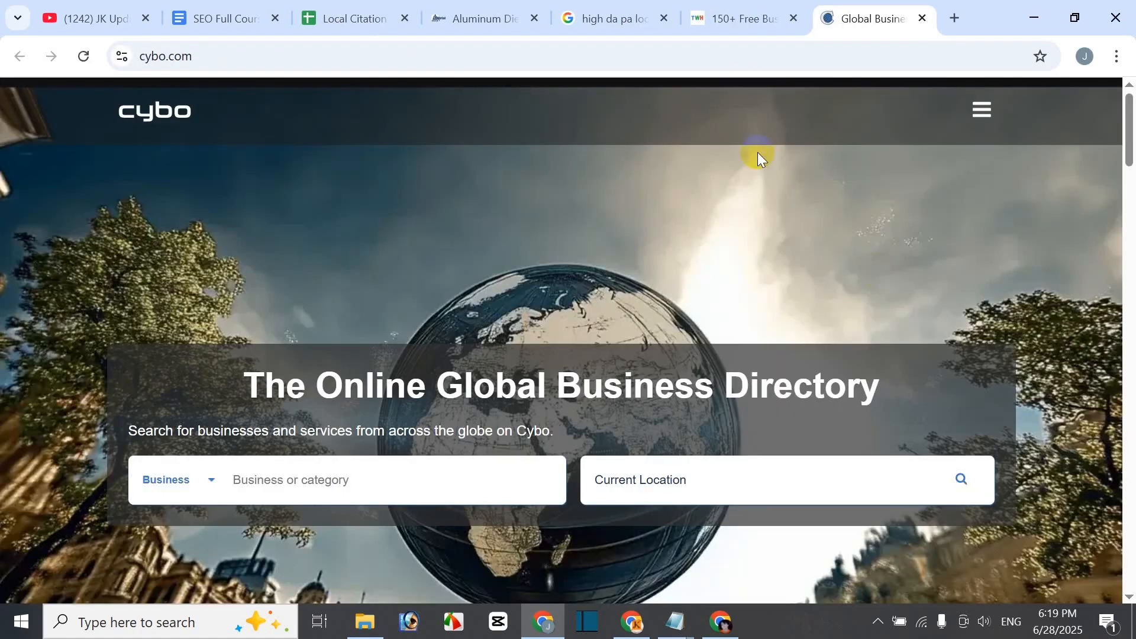
click(732, 18)
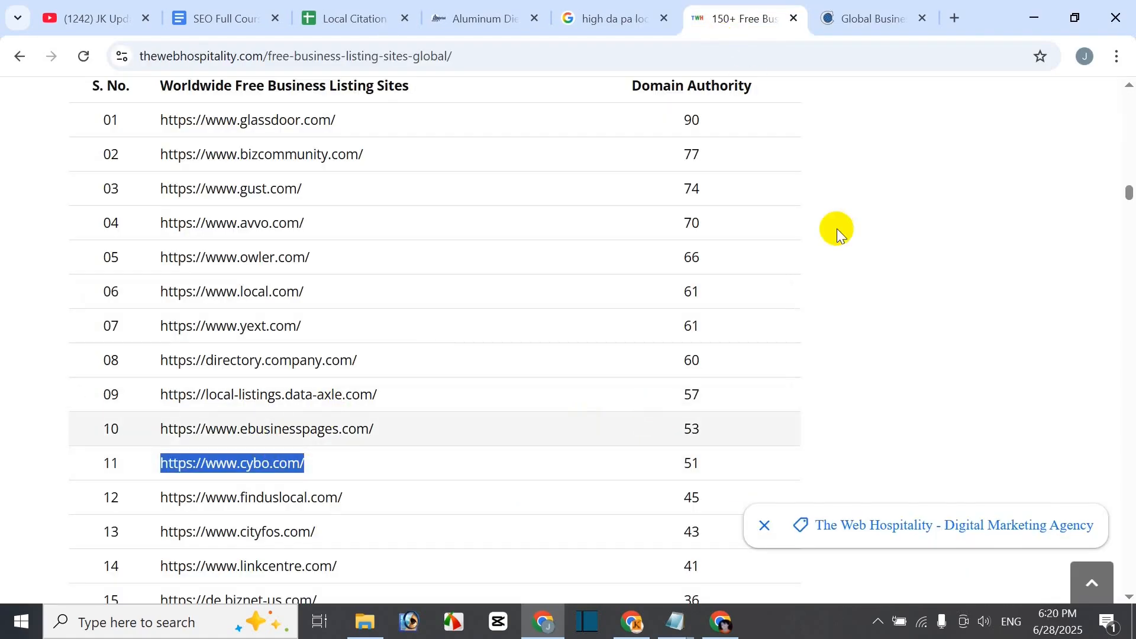
key(ctrl+t)
key(ctrl+v)
key(Return)
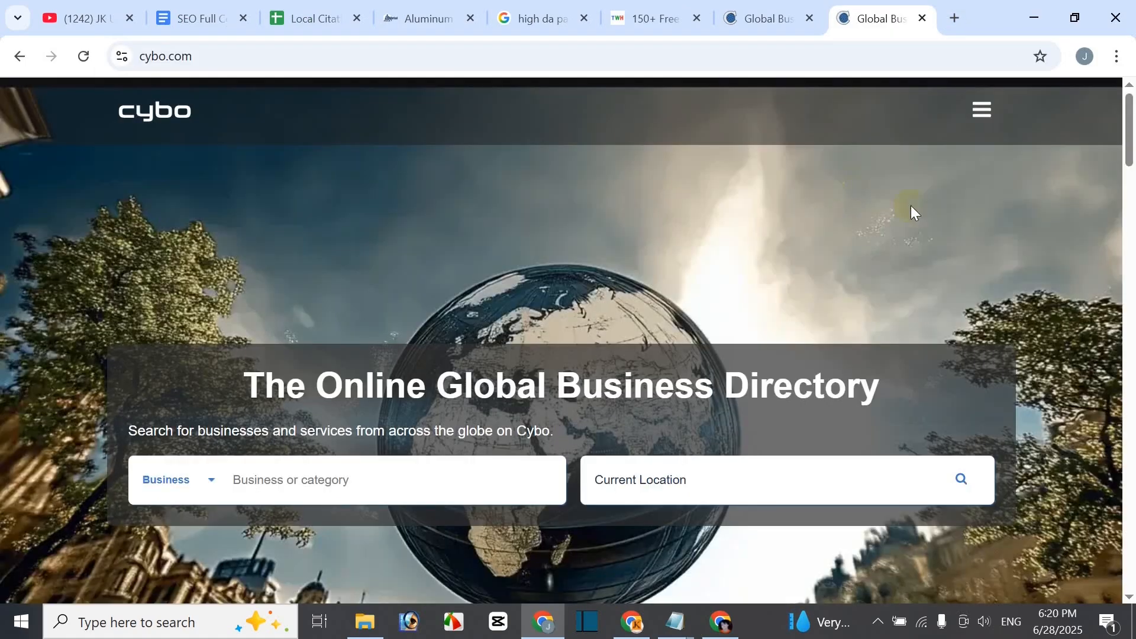
click(810, 18)
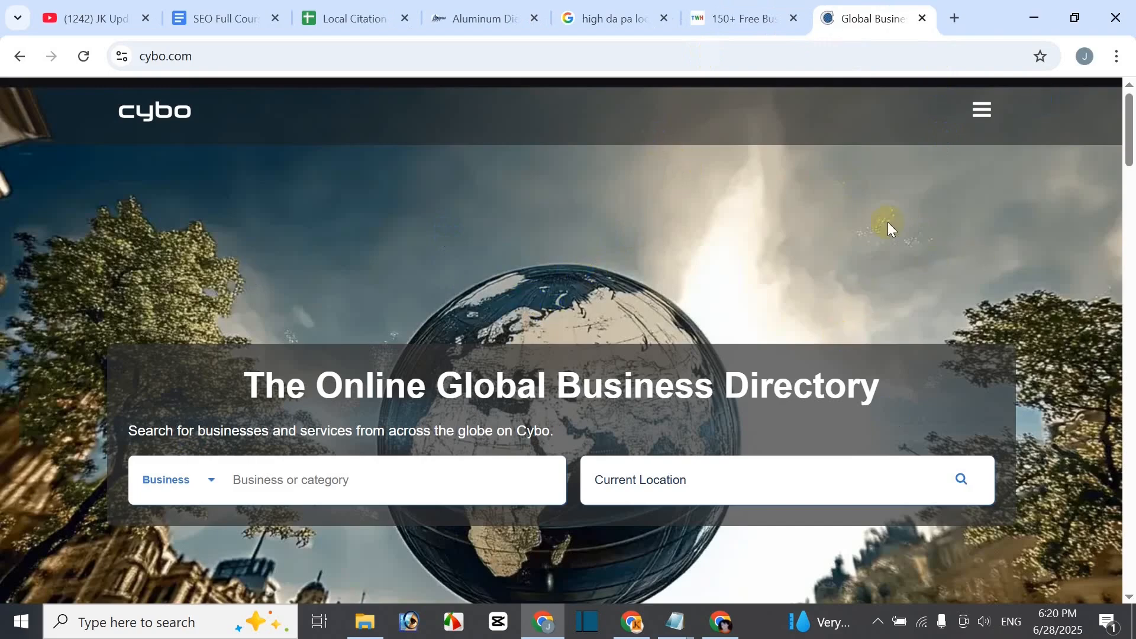
- Open Cybo's Sign Up form from the site menu, then show the HULK Metal Aluminum Die Casting page
click(982, 122)
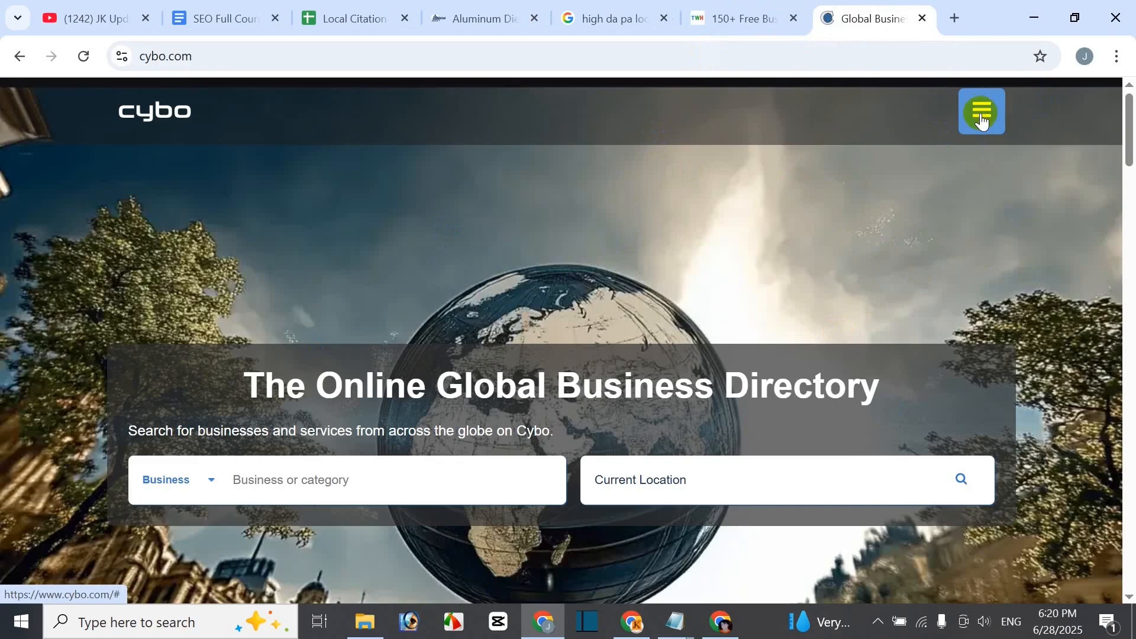
click(982, 130)
click(981, 125)
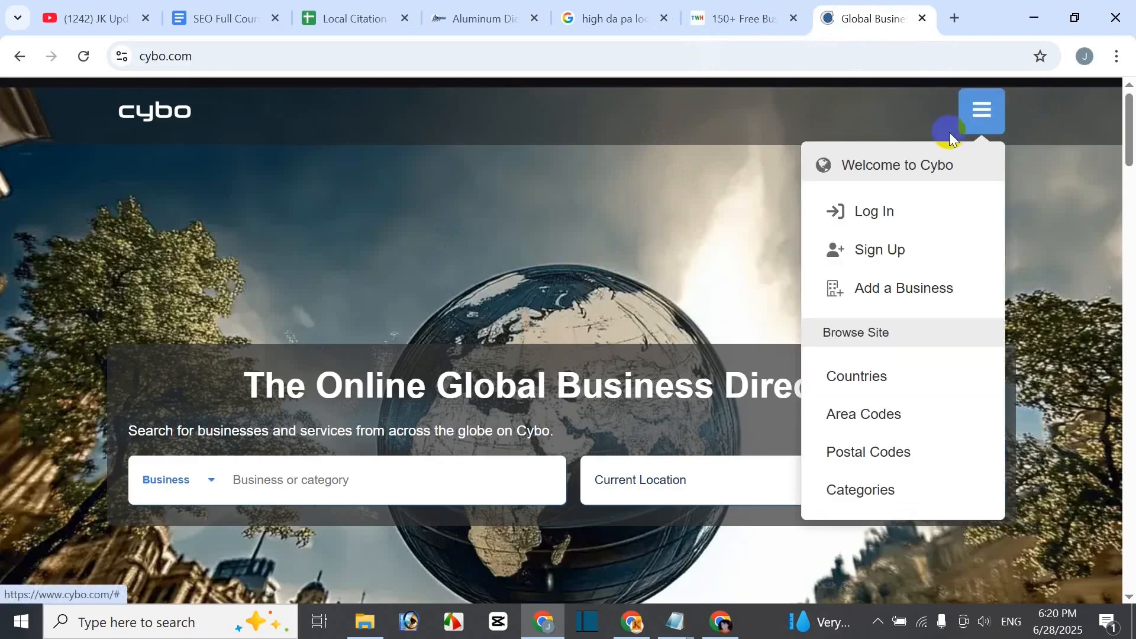
click(896, 255)
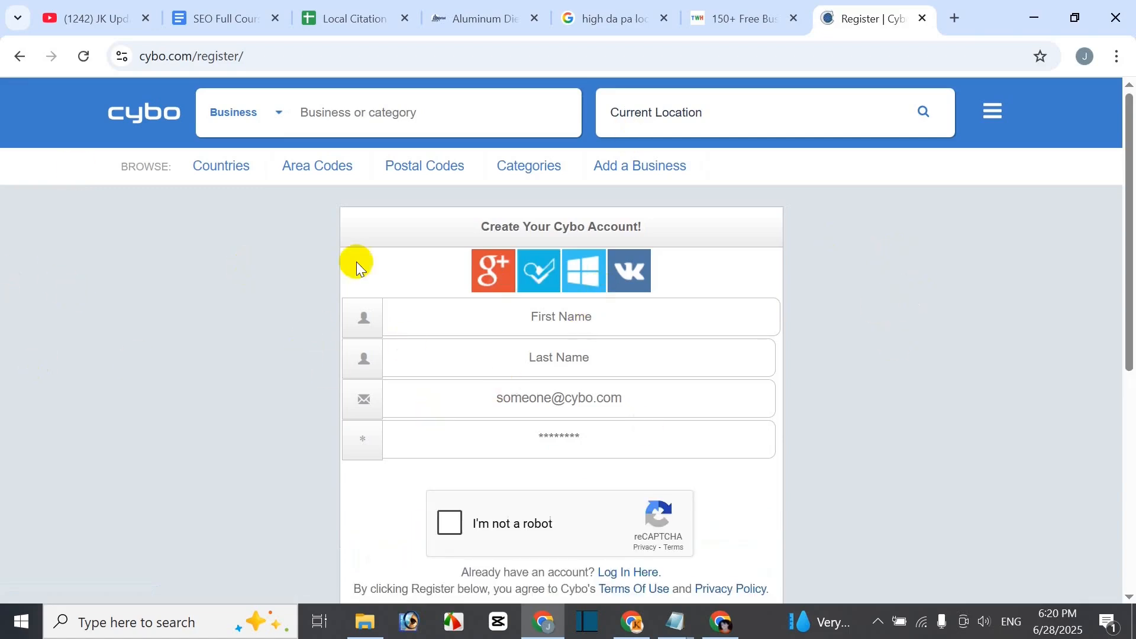
click(483, 291)
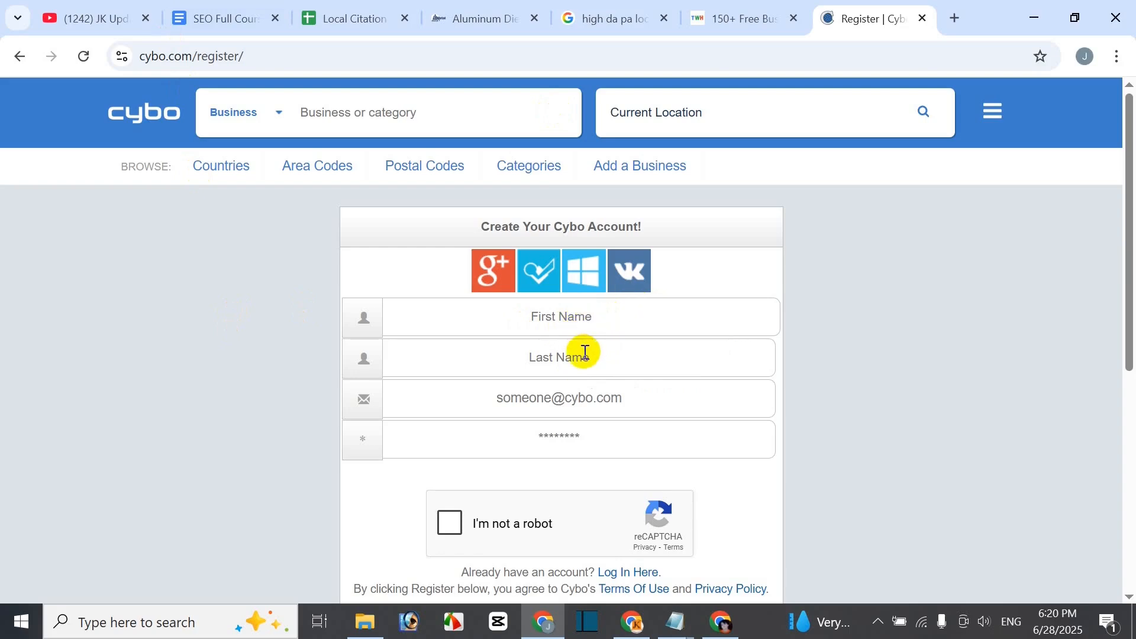
click(462, 22)
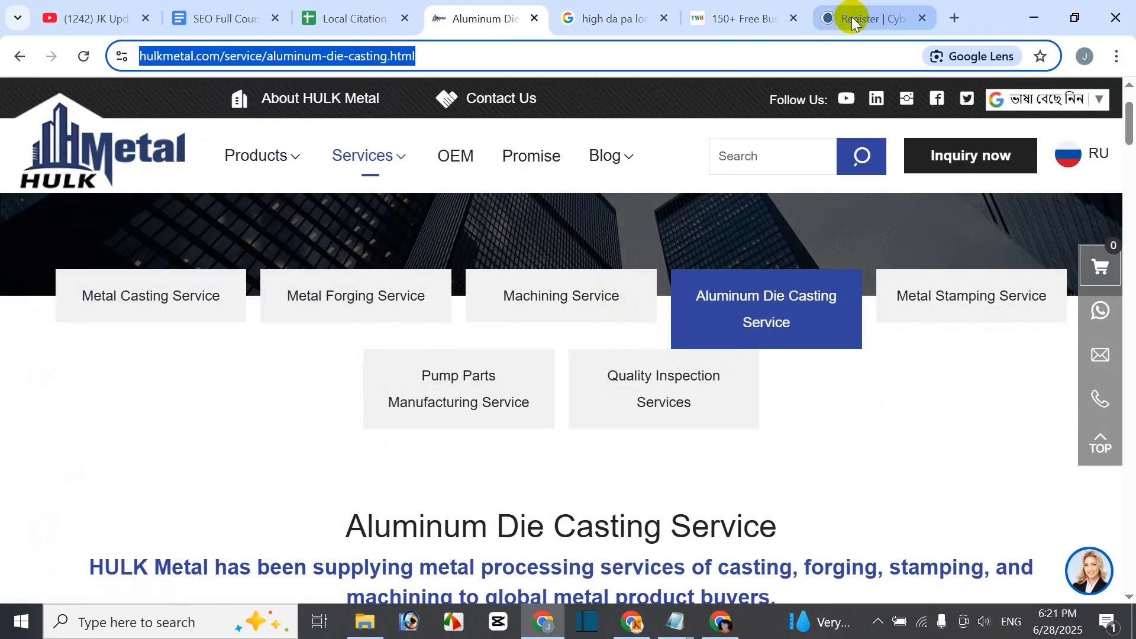
- Enter first name 'Hulk' and last name 'Metal' in the Cybo registration form
click(833, 23)
click(570, 326)
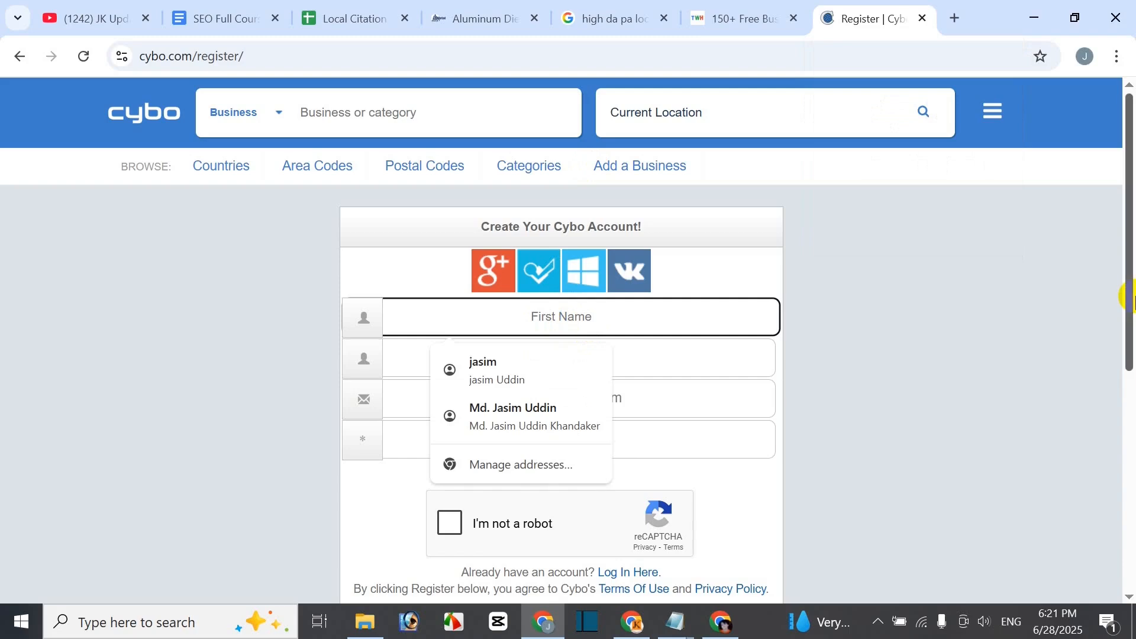
text(Hul)
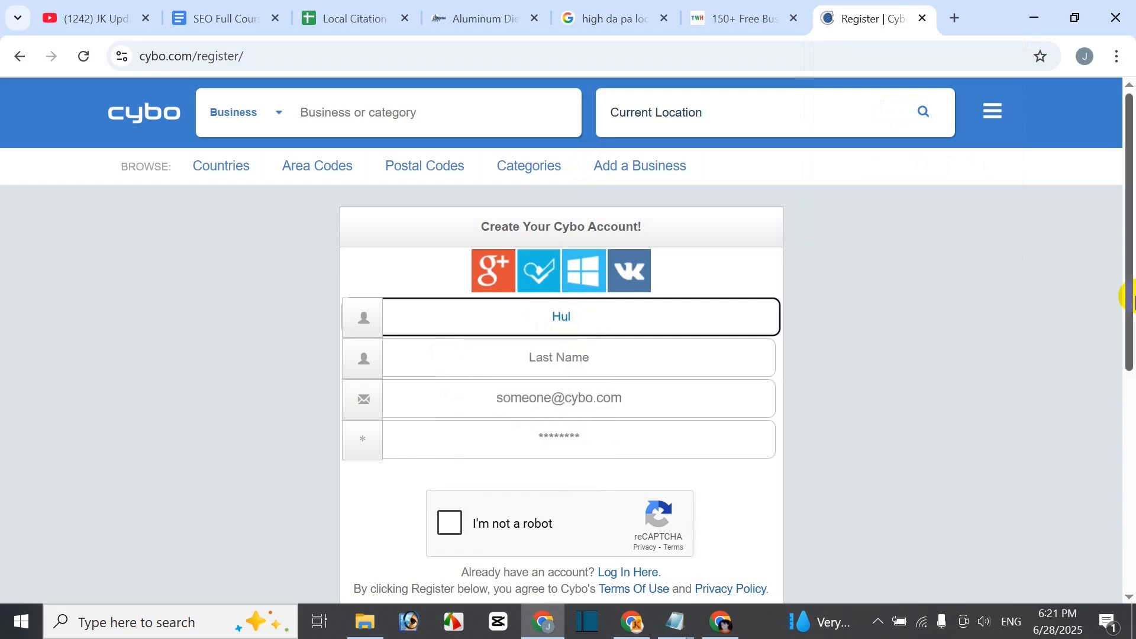
text(k)
key(Tab)
text(m)
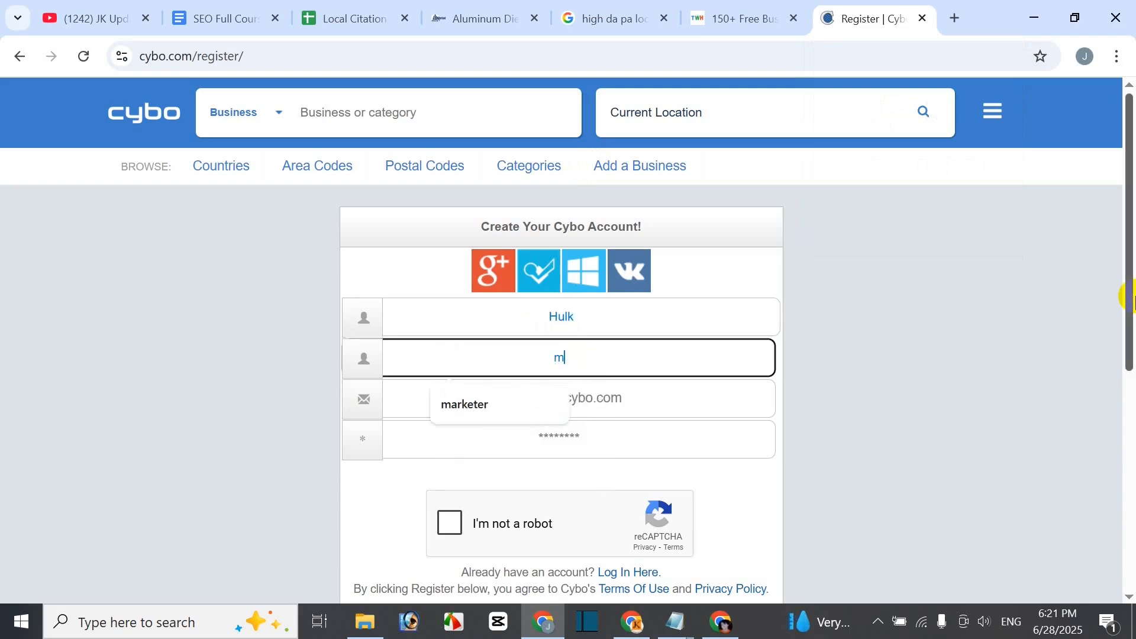
key(BackSpace)
text(MNe)
key(BackSpace)
key(BackSpace)
text(eta)
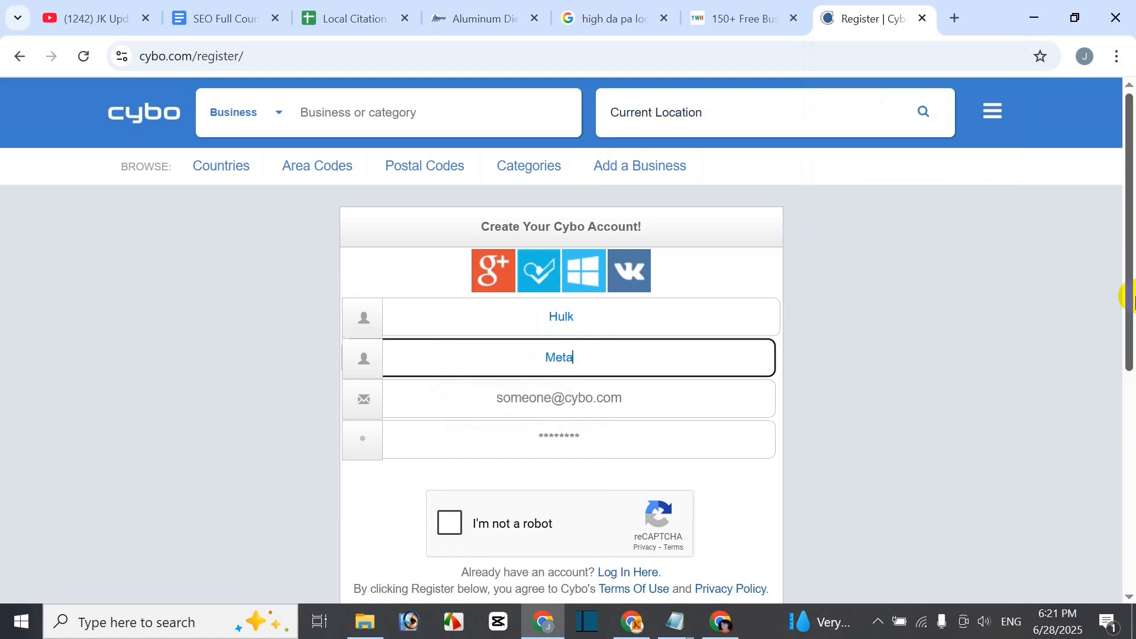
text(l)
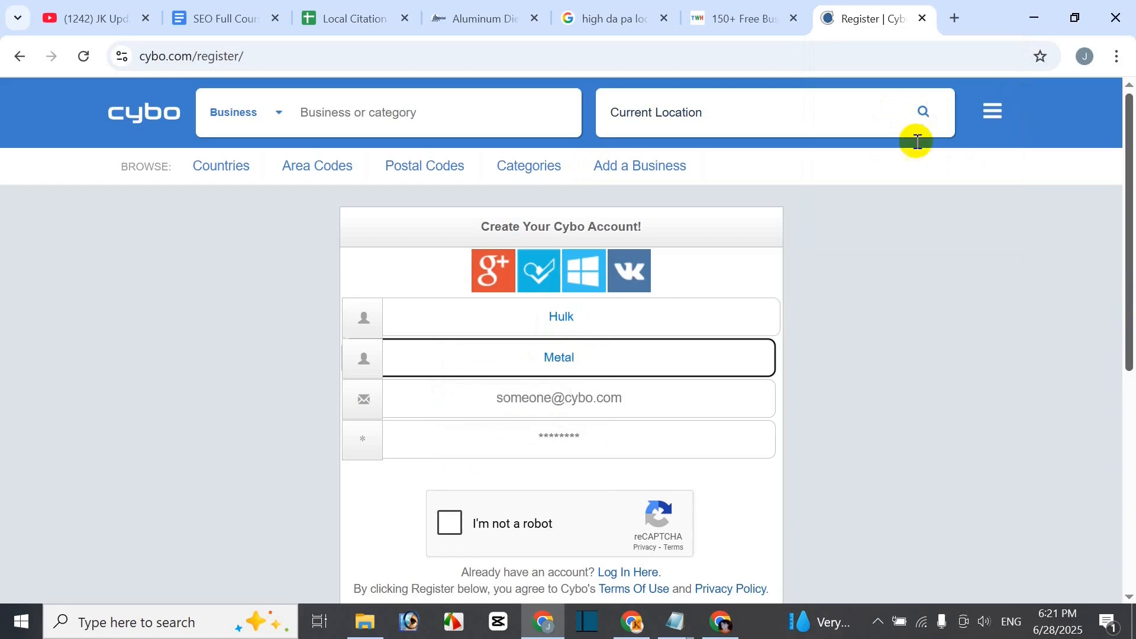
- Copy the Gmail address from the Google Account panel into the e-mail field
click(563, 397)
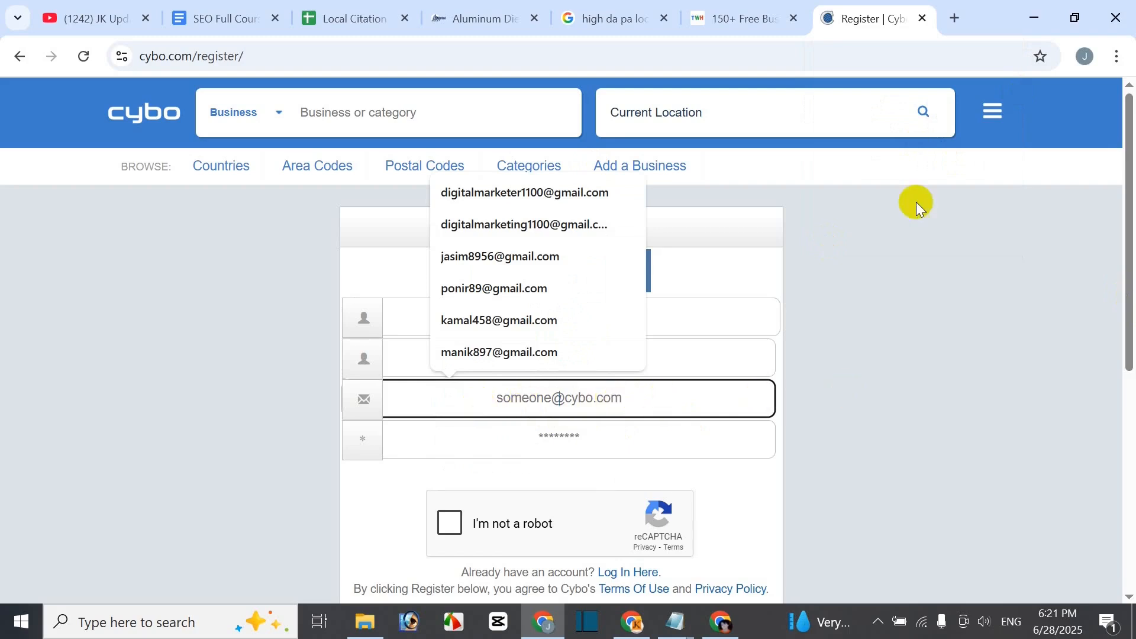
click(953, 19)
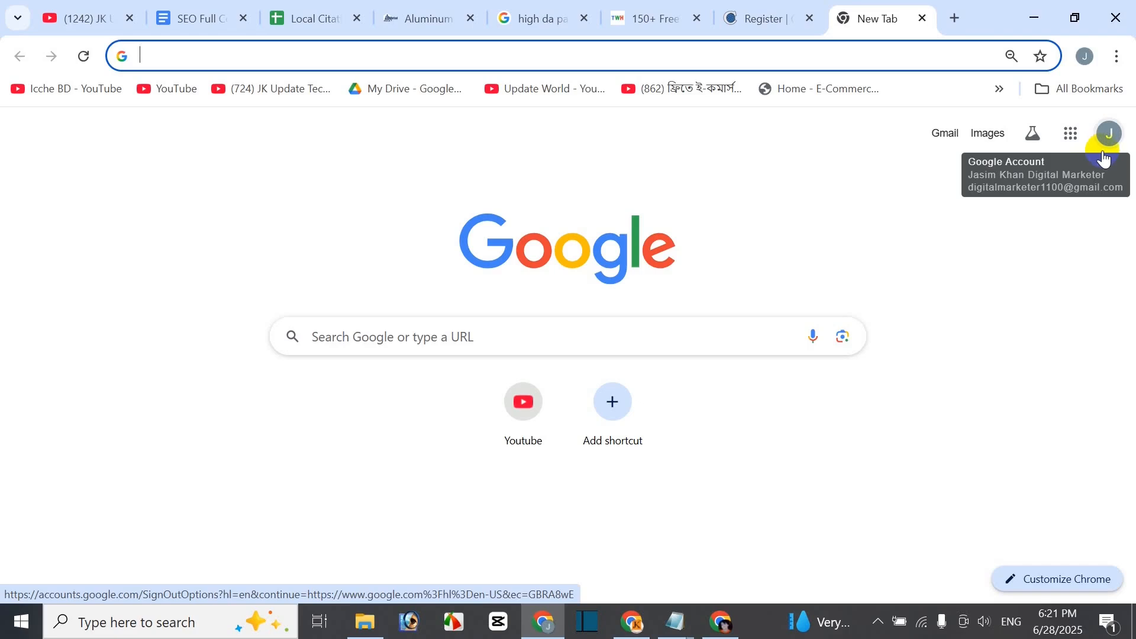
click(1106, 145)
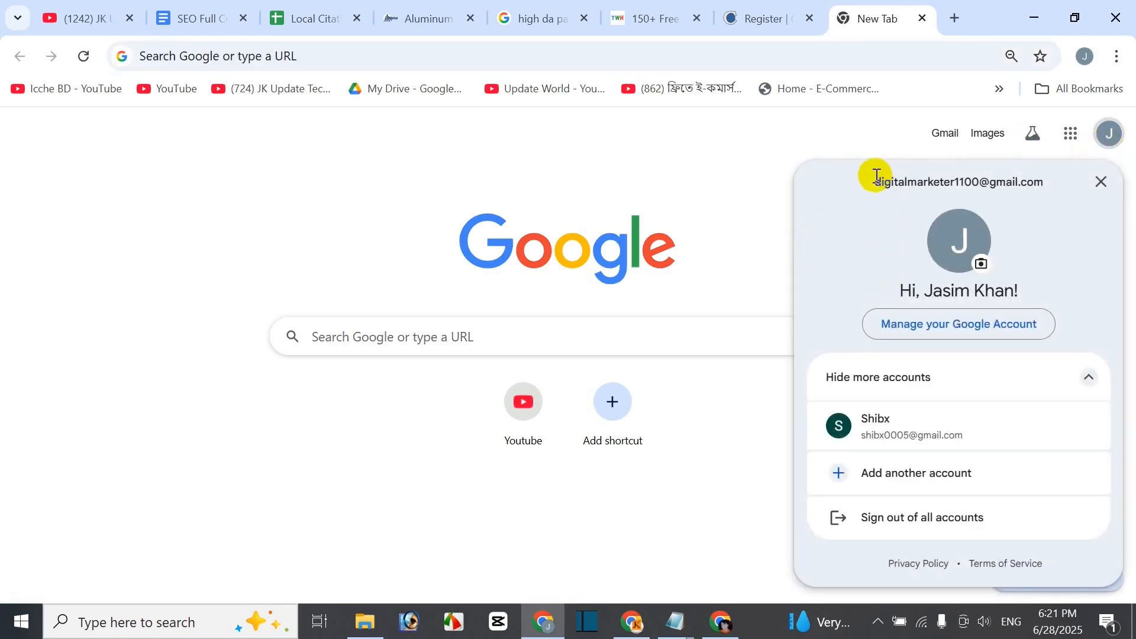
drag(875, 181, 1065, 183)
key(ctrl+c)
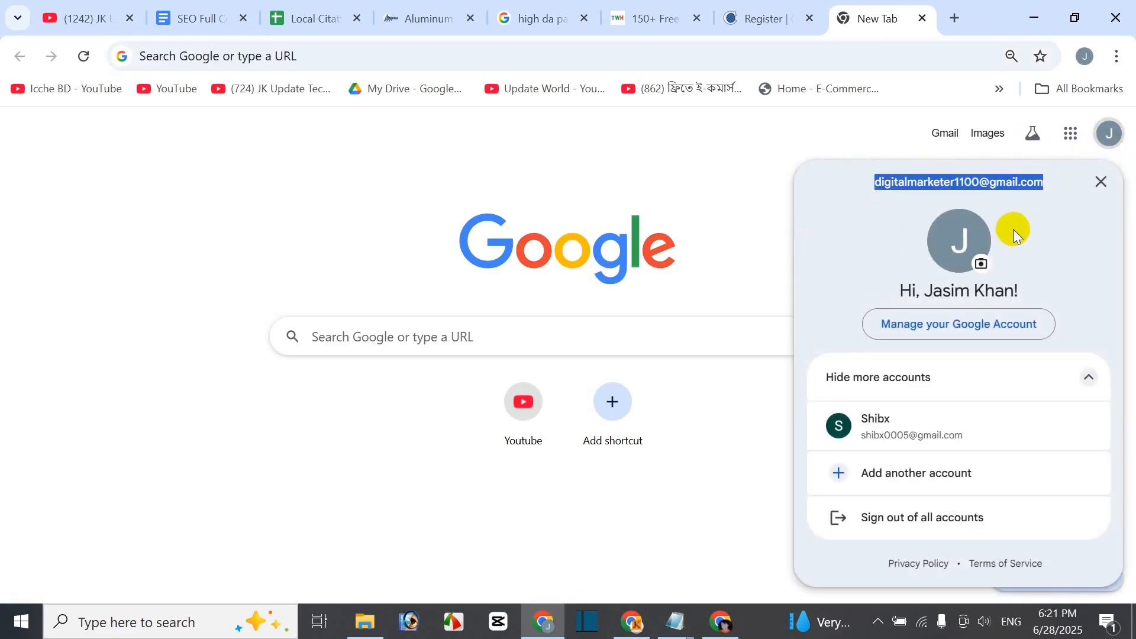
click(779, 23)
click(646, 397)
key(ctrl+v)
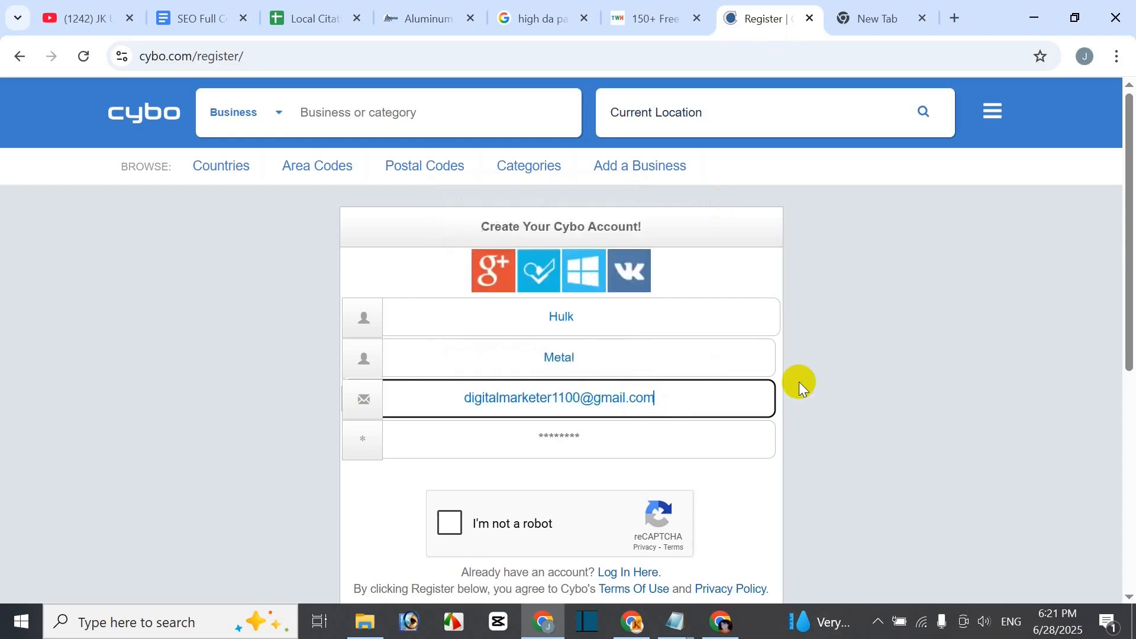
- Enter a password, tick I'm not a robot, and submit the registration
click(565, 439)
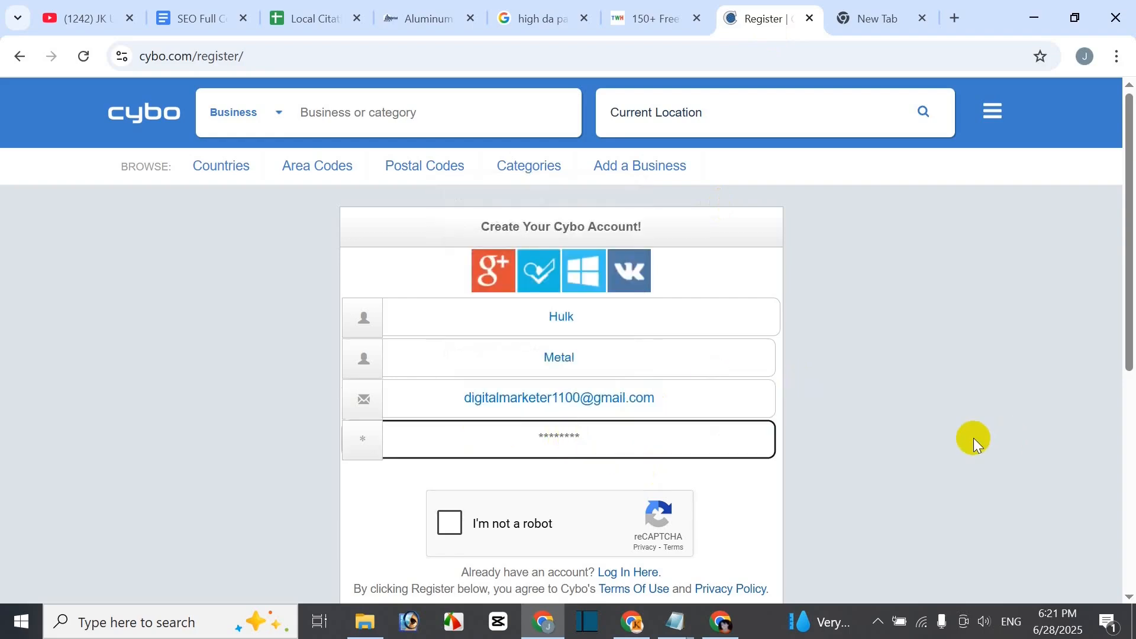
text(1234567890)
click(455, 529)
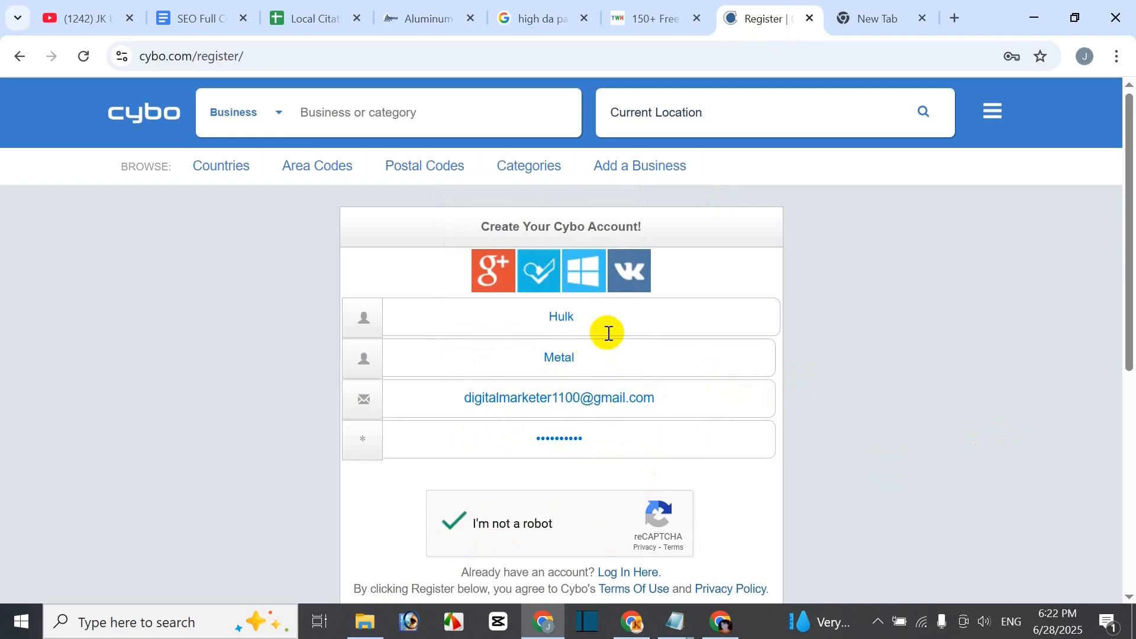
scroll(736, 464, down, 1)
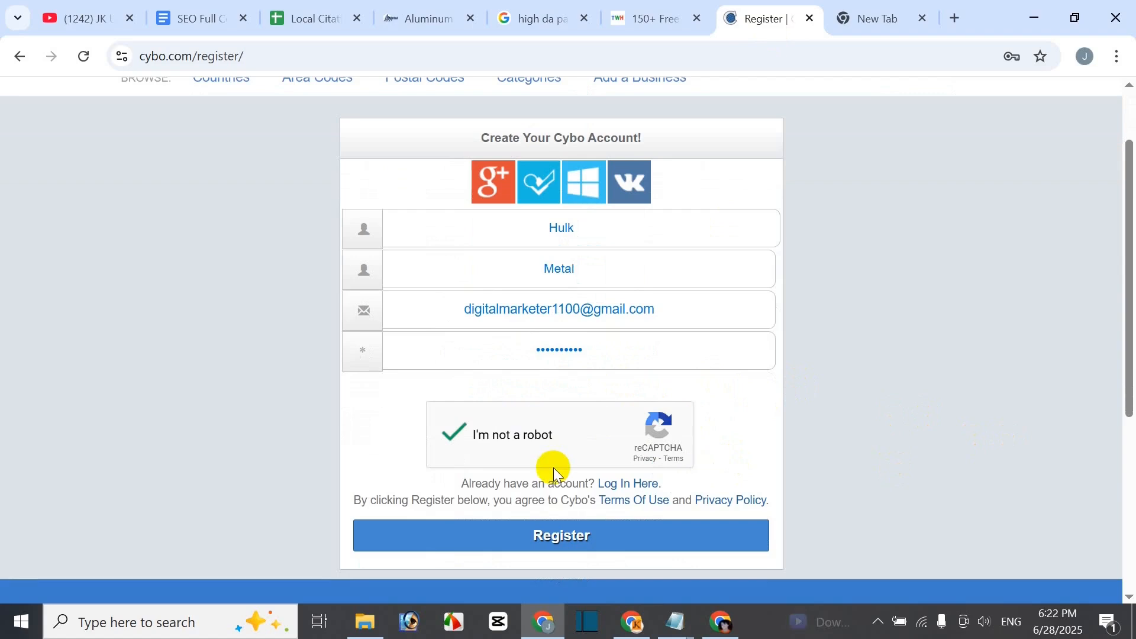
click(558, 539)
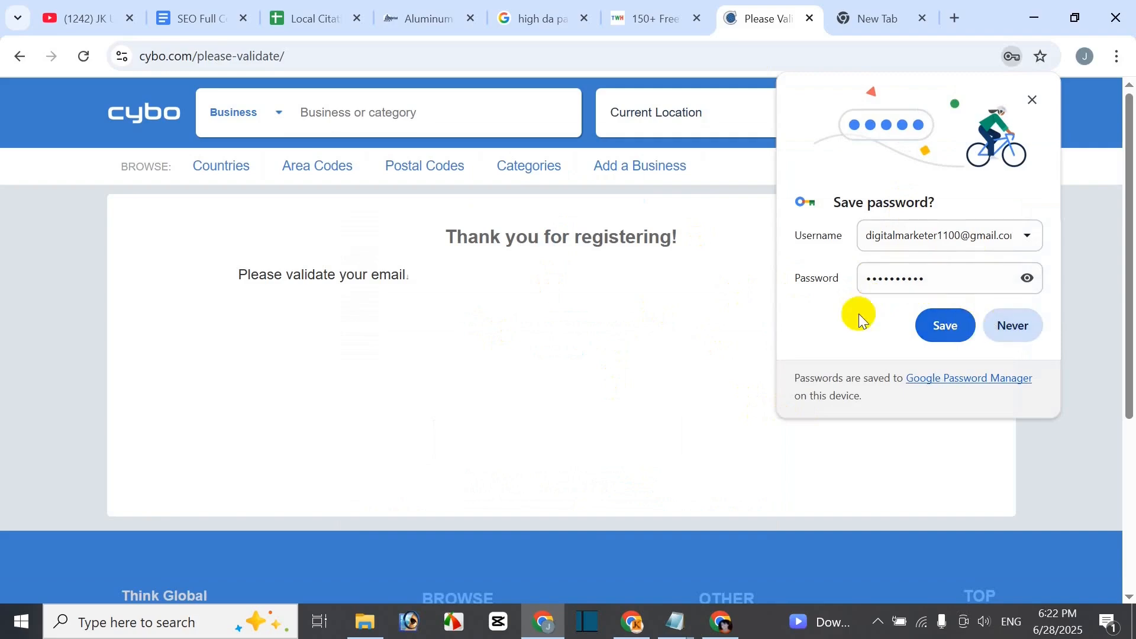
- Decline Chrome's offer to save the Cybo password by choosing Never
click(1018, 327)
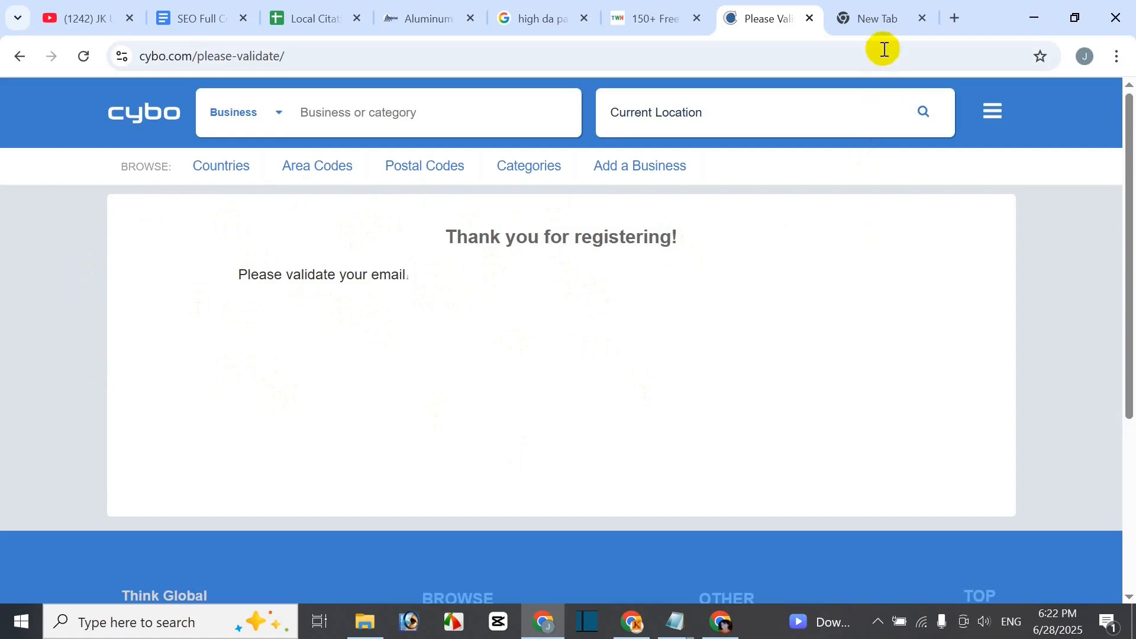
- Activate the account from Cybo's Email Validation message in Gmail and close the outdated please-validate tab
click(876, 26)
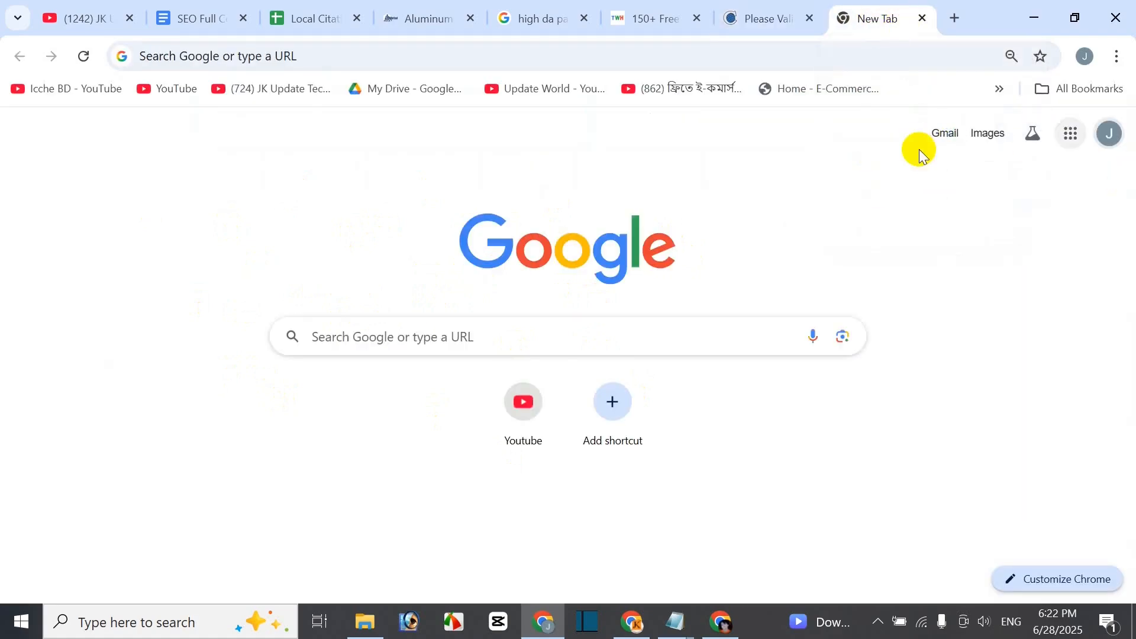
click(938, 141)
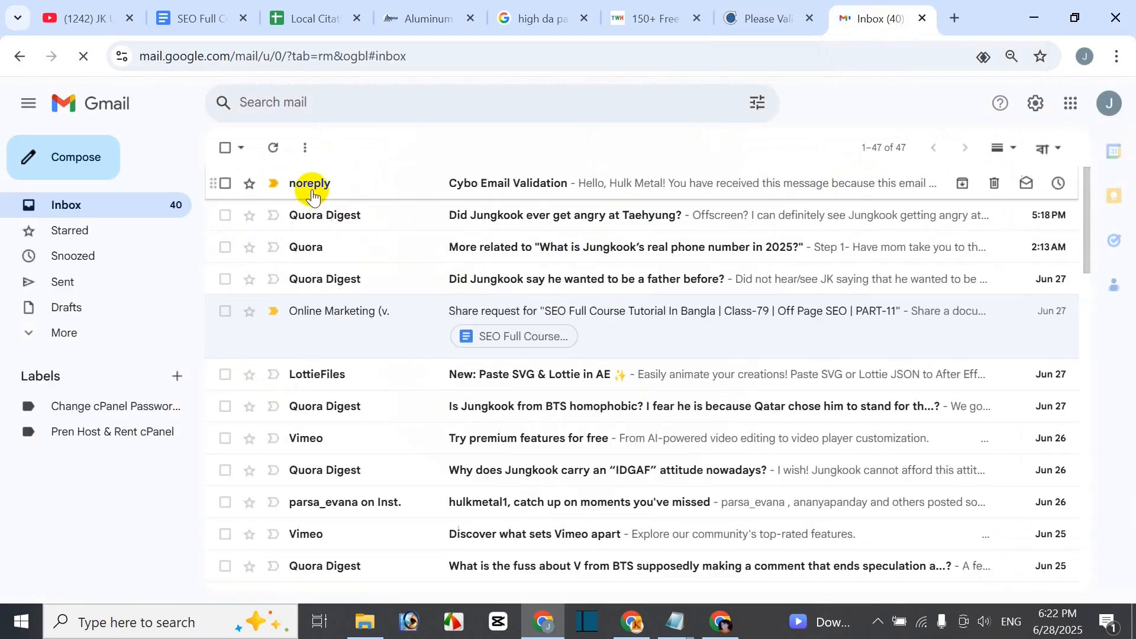
click(530, 179)
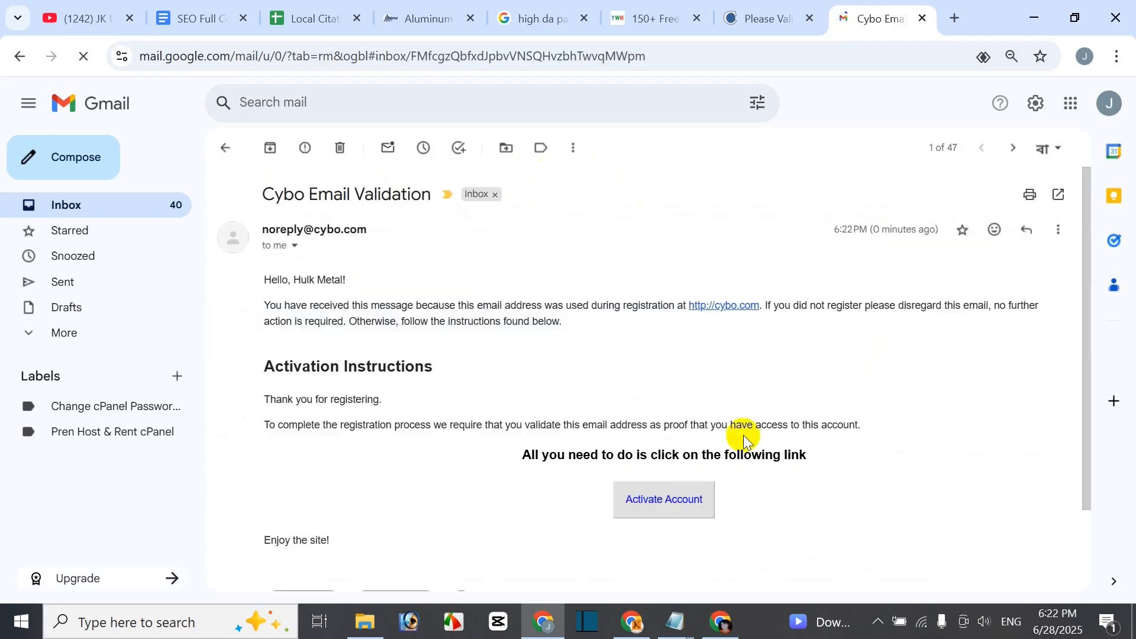
click(670, 500)
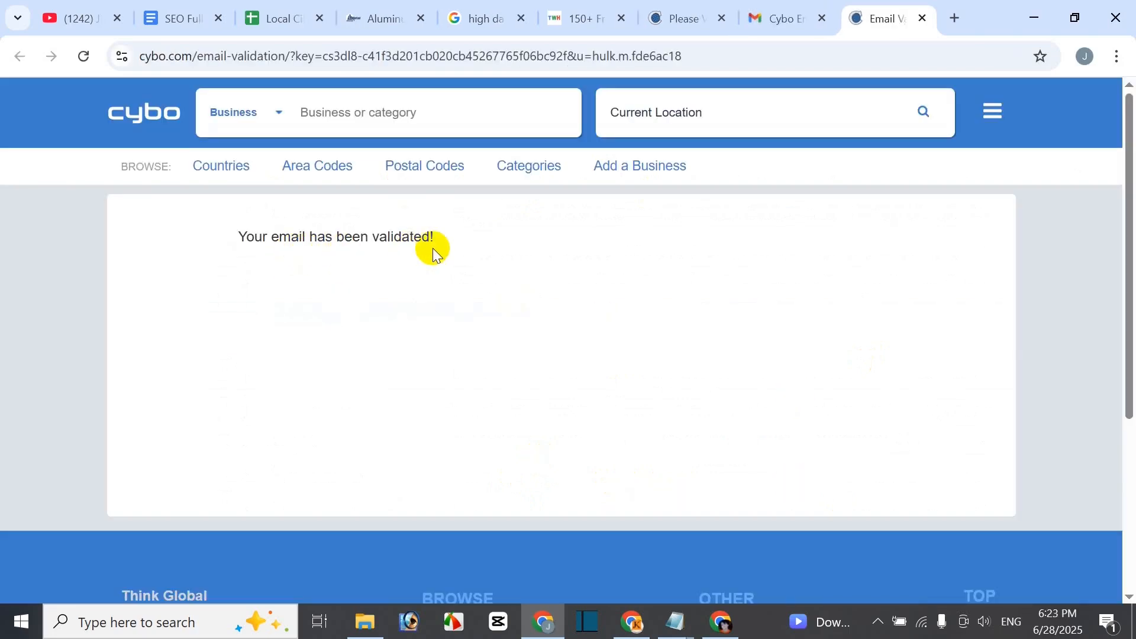
click(675, 23)
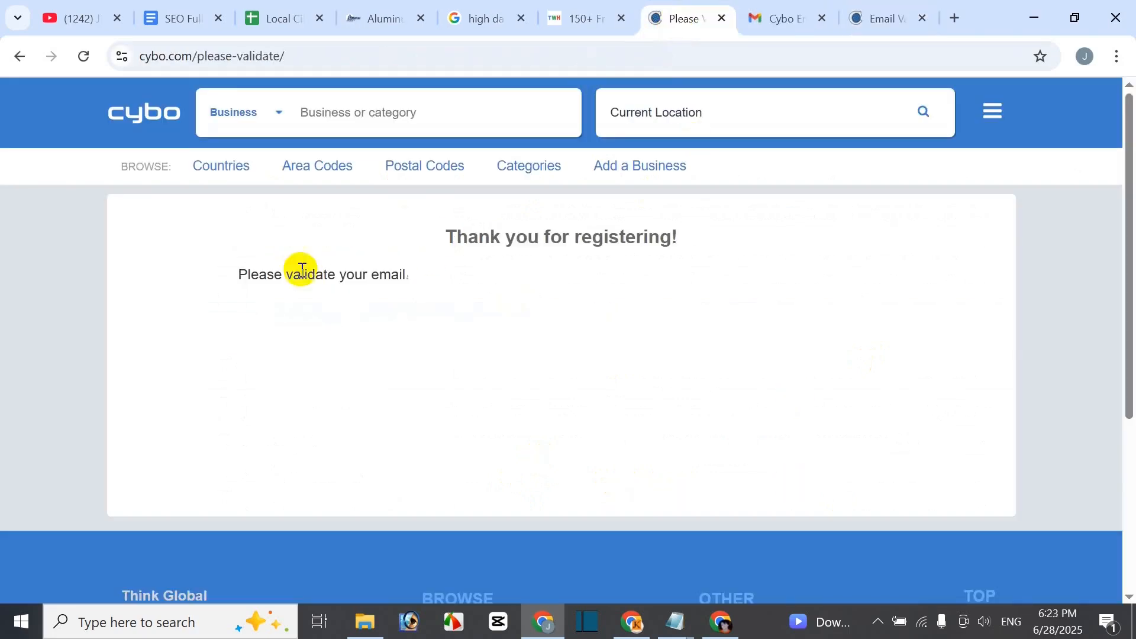
click(722, 18)
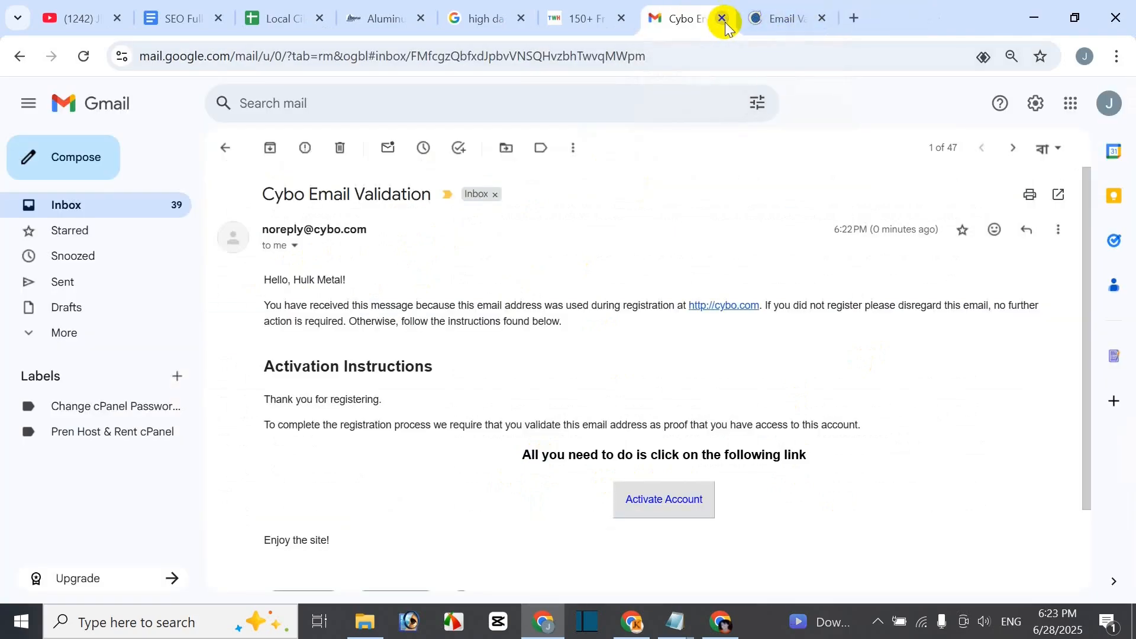
click(768, 23)
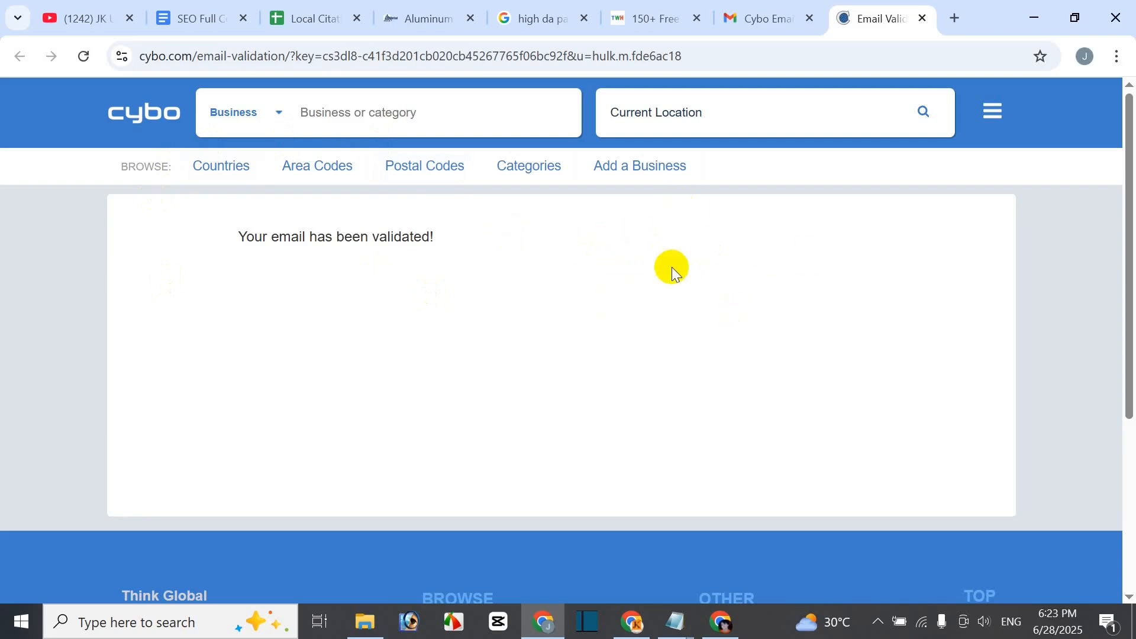
- Go to Manage Profile, open Settings, and browse general settings, profile images, language and country
click(994, 121)
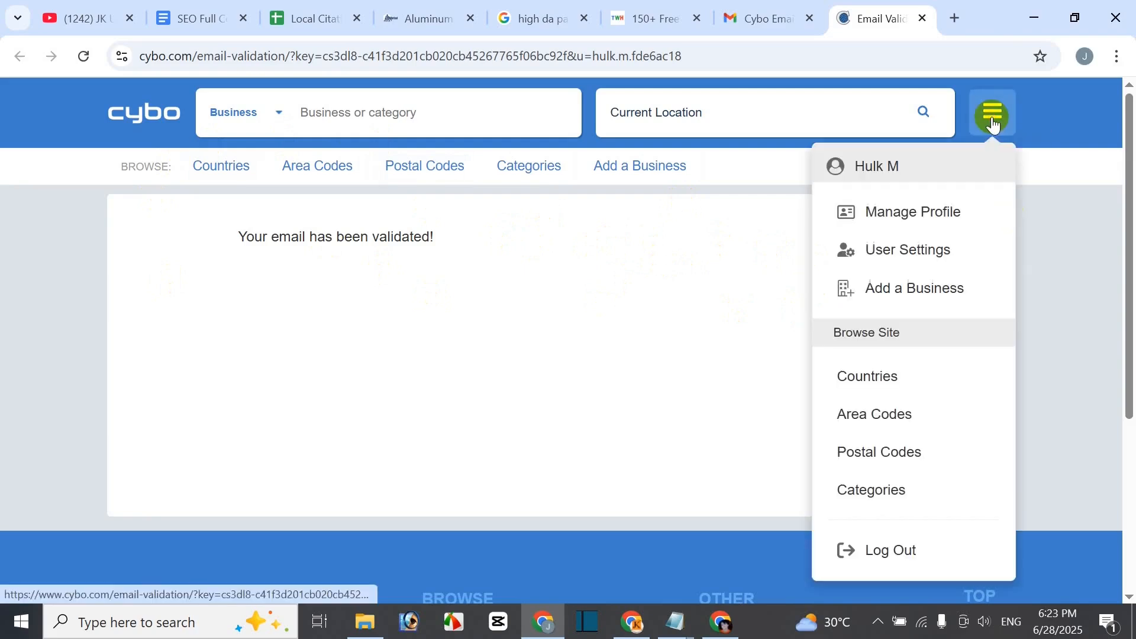
click(890, 226)
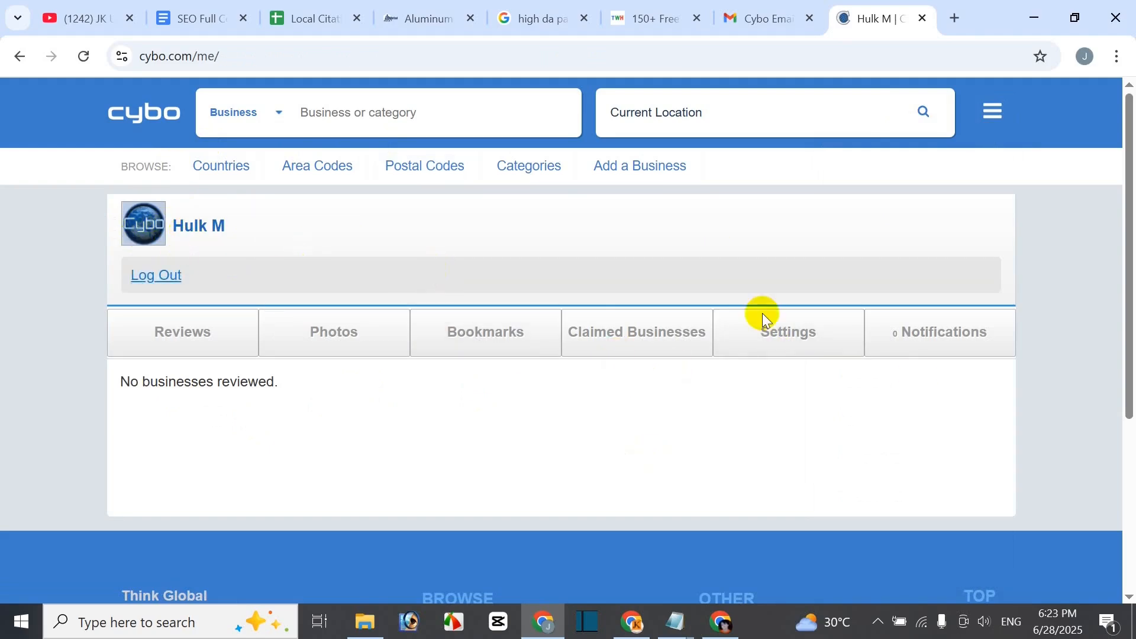
click(810, 339)
scroll(734, 372, down, 2)
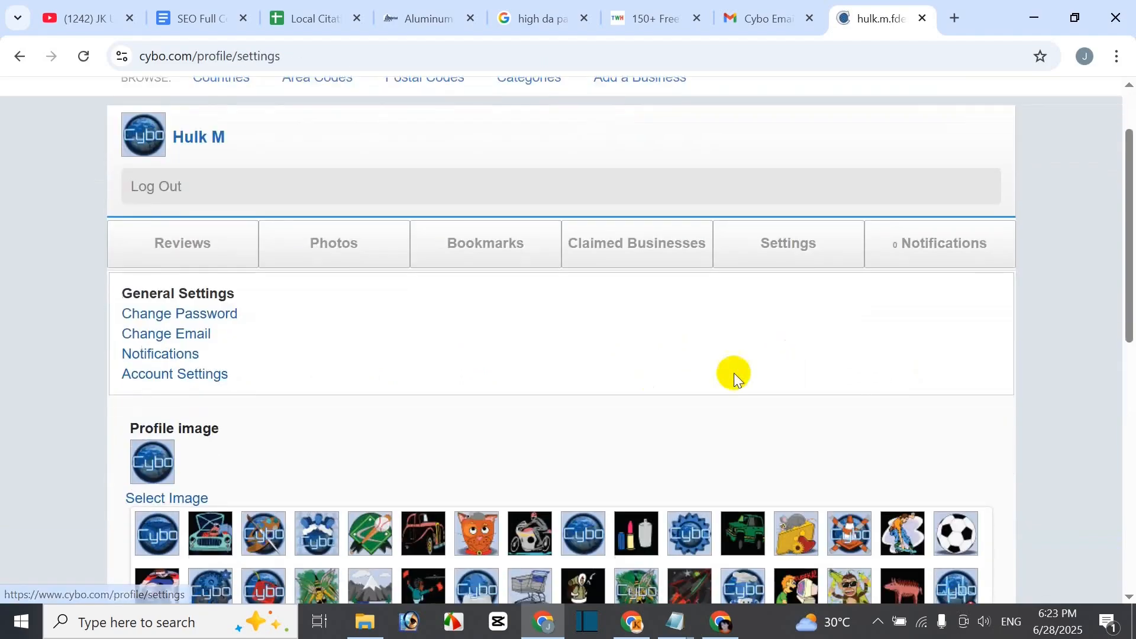
scroll(635, 377, down, 2)
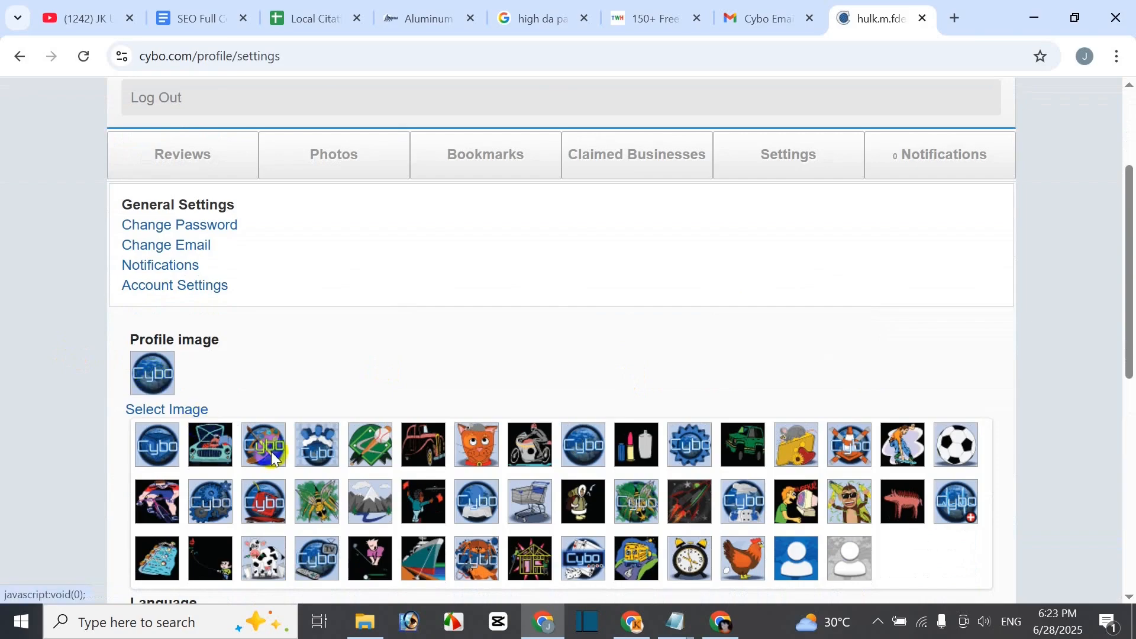
scroll(264, 453, down, 2)
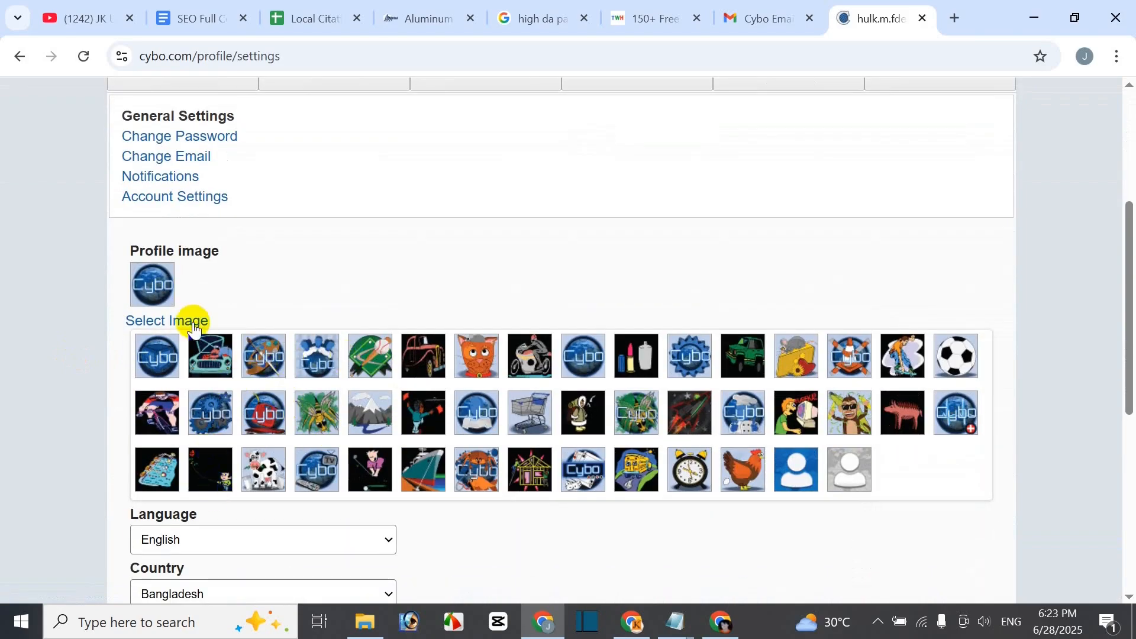
scroll(609, 423, down, 2)
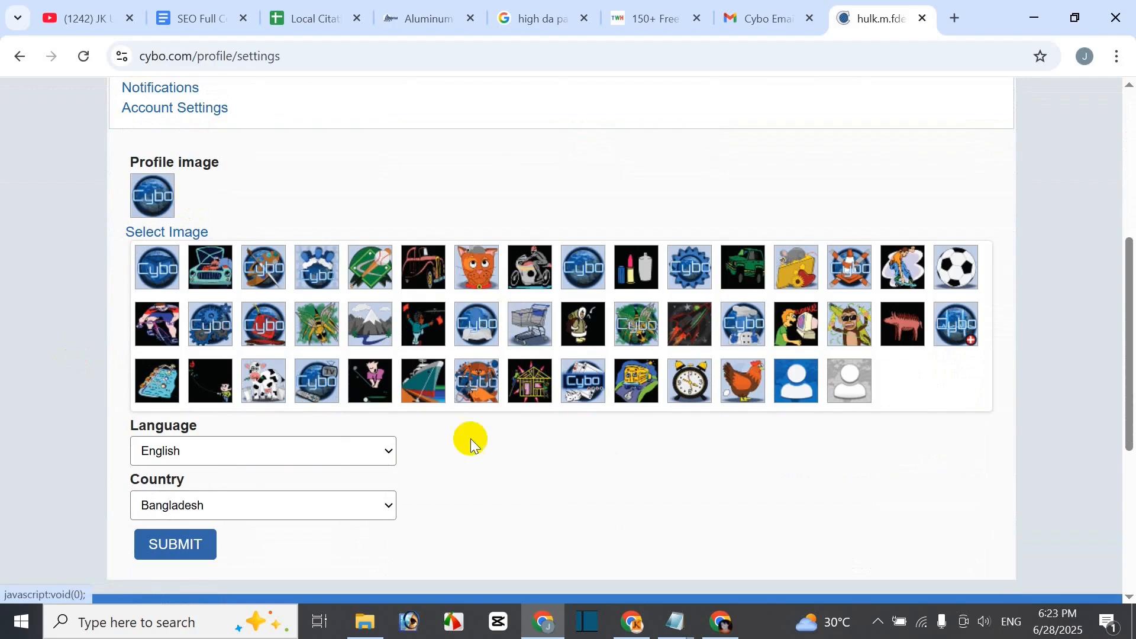
scroll(271, 358, down, 2)
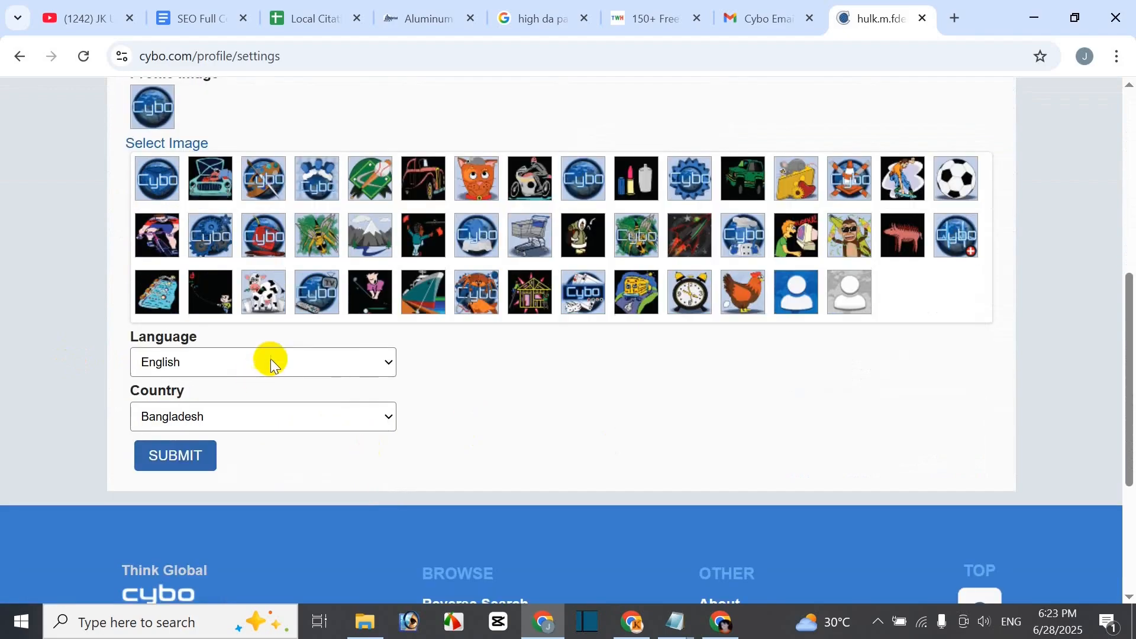
scroll(531, 414, up, 5)
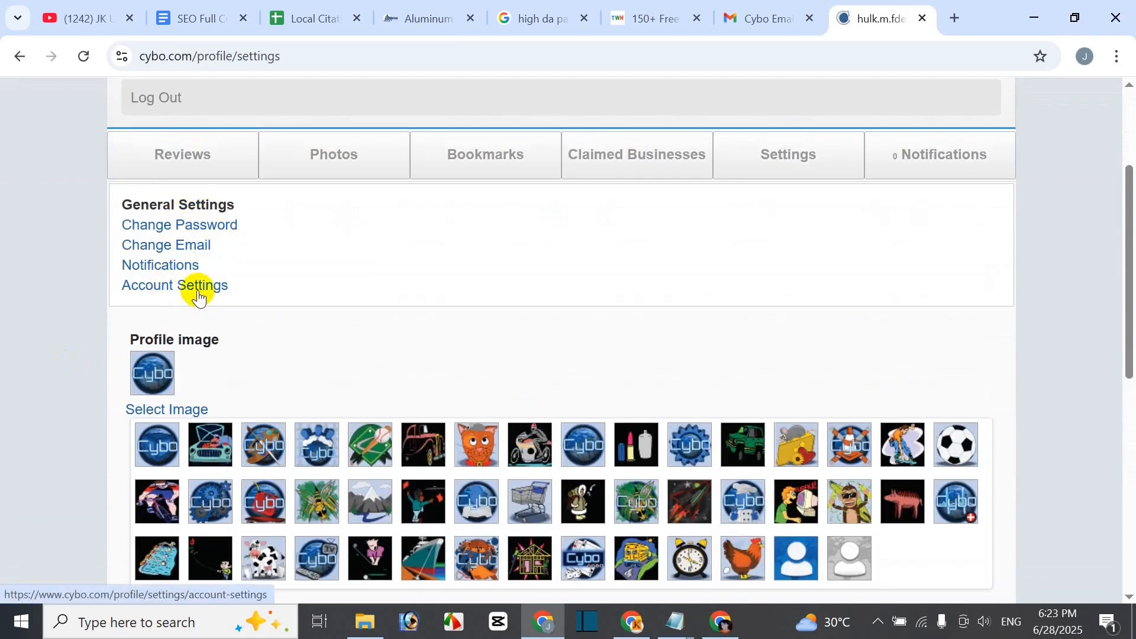
scroll(507, 452, down, 3)
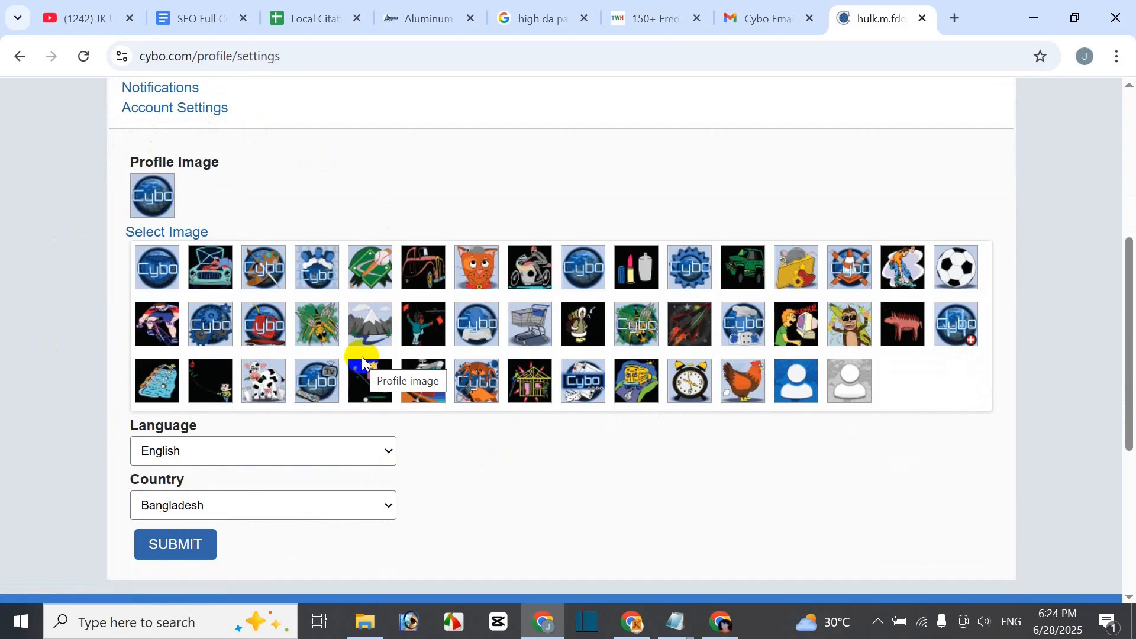
scroll(608, 246, up, 1)
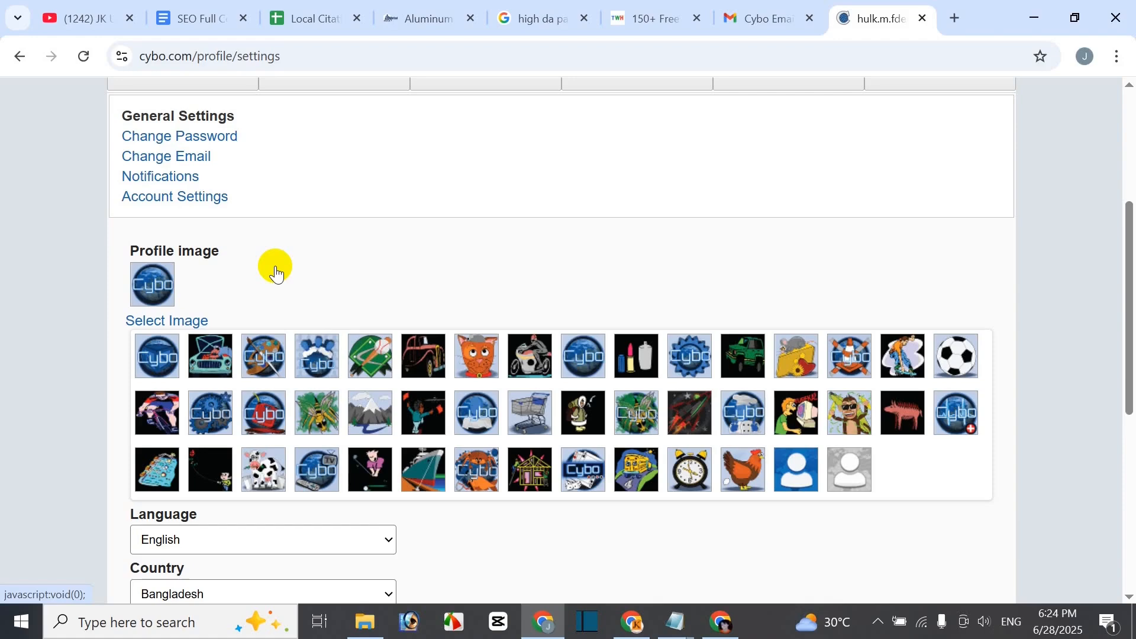
scroll(503, 205, up, 2)
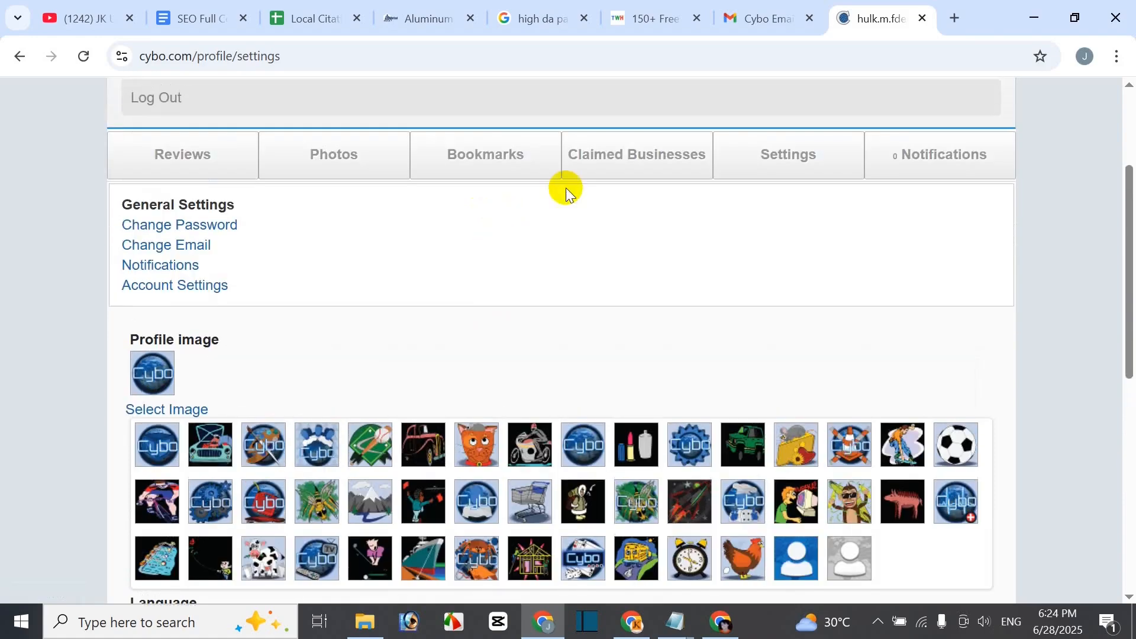
scroll(834, 218, up, 2)
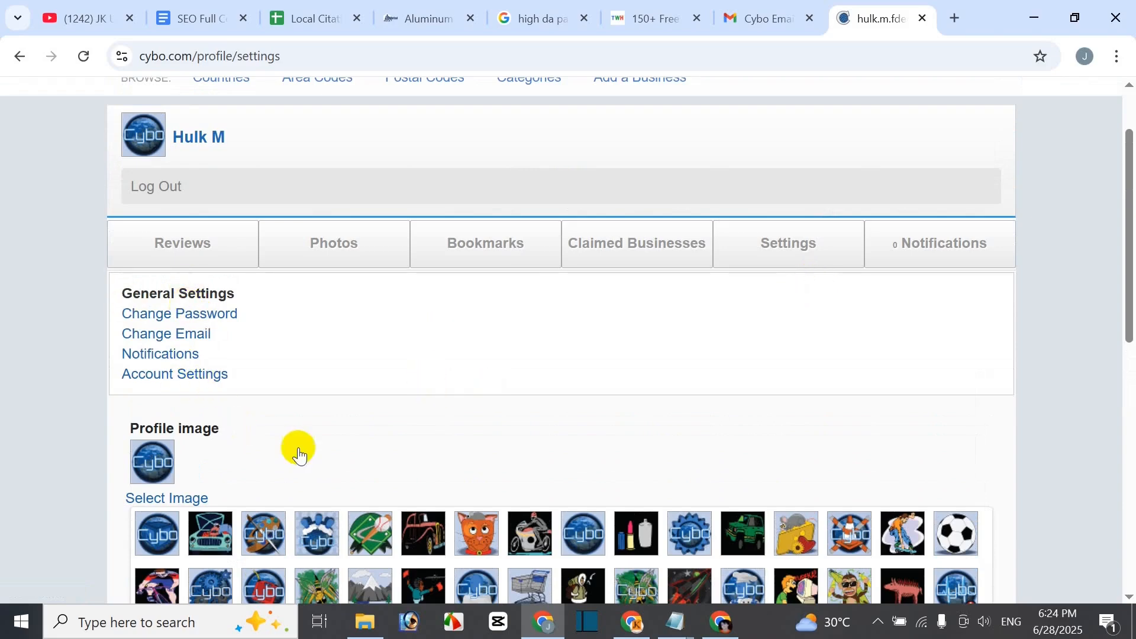
scroll(427, 465, down, 5)
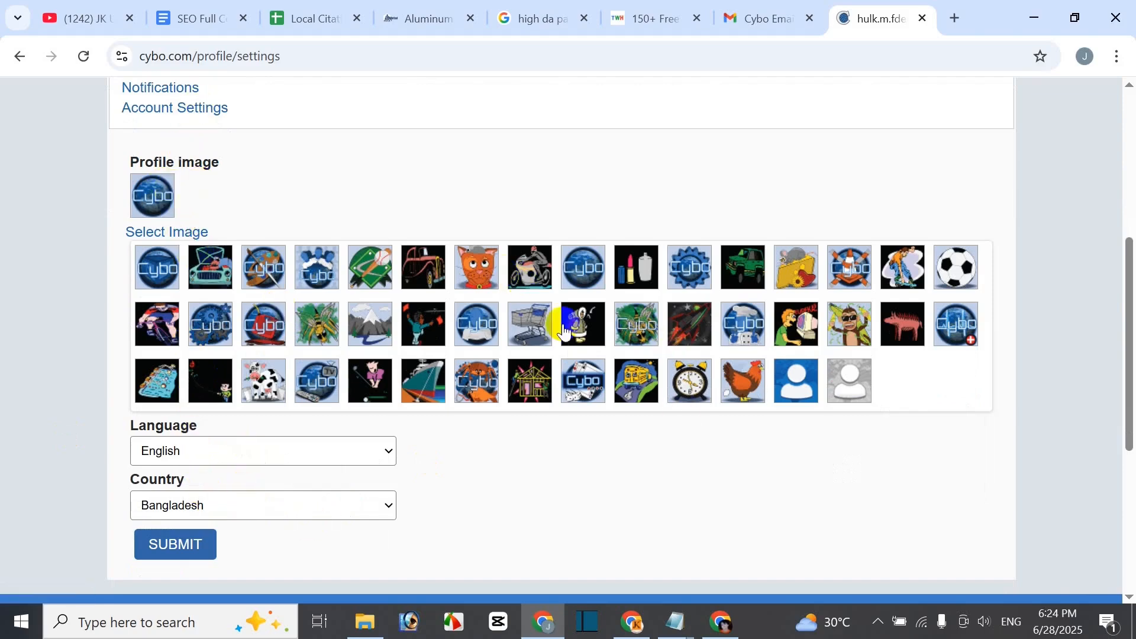
scroll(251, 325, up, 3)
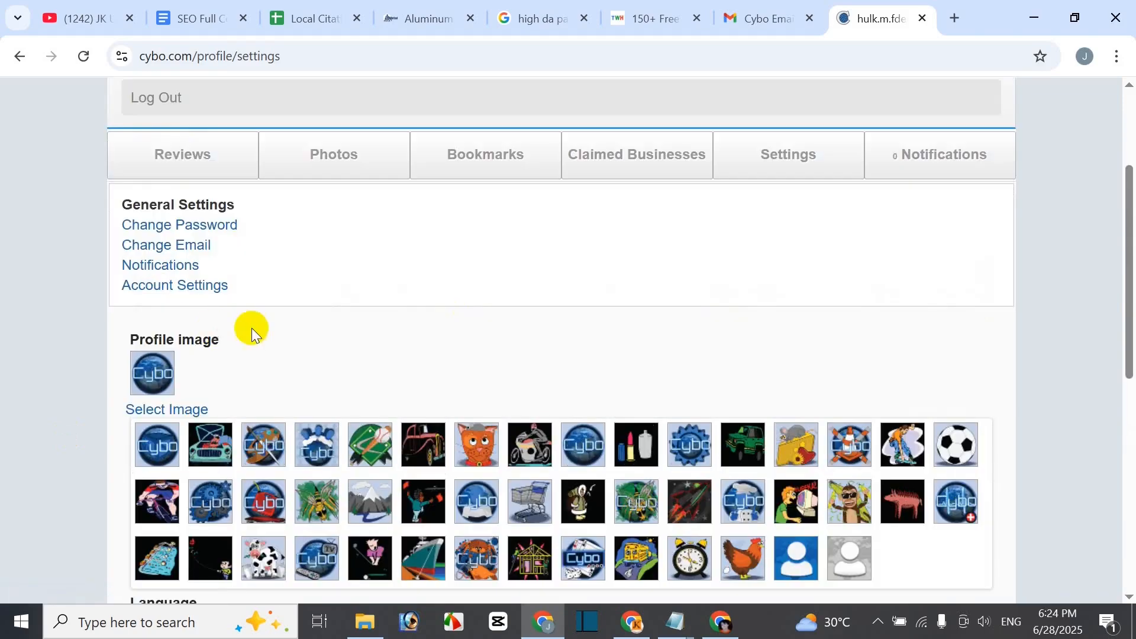
- Review Account Settings under General Settings, then return to the Cybo home page via the logo
click(195, 286)
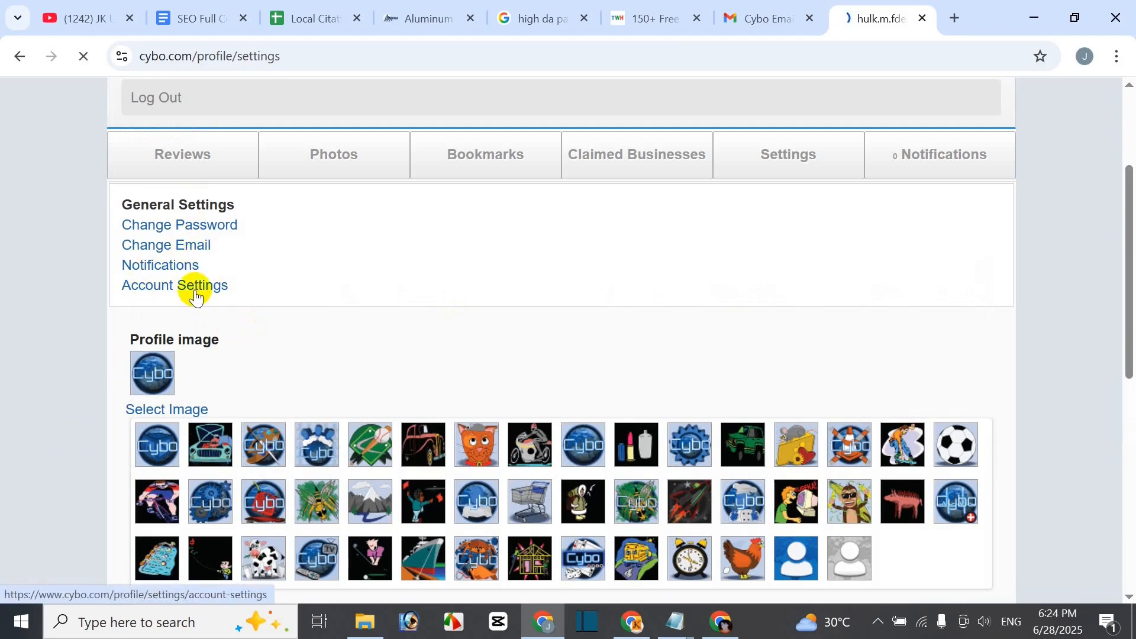
scroll(389, 386, down, 3)
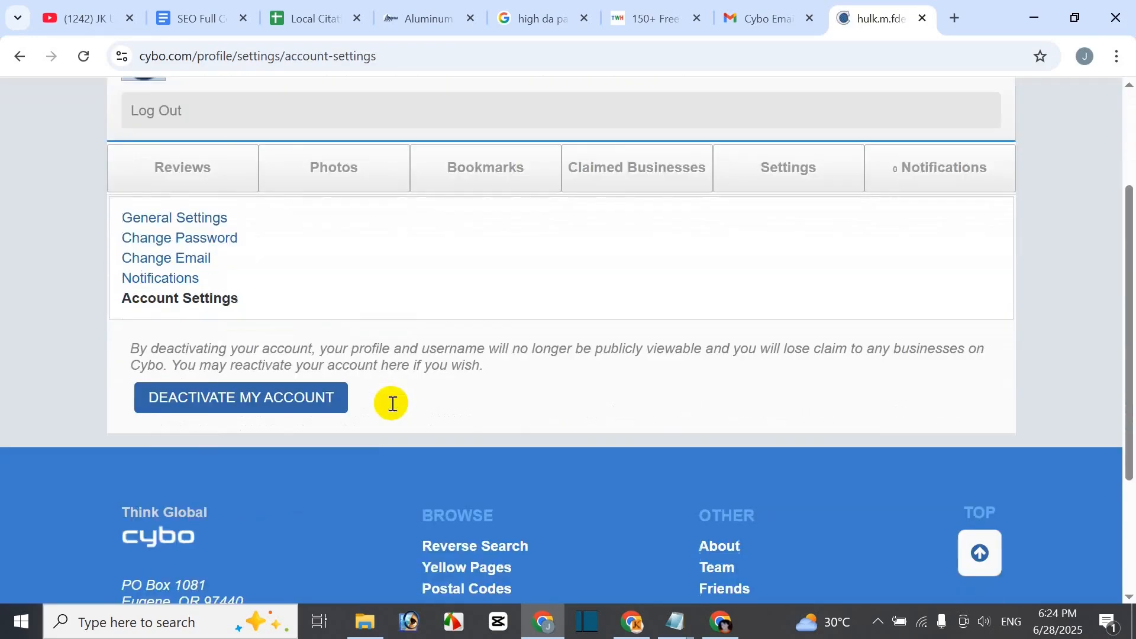
scroll(613, 268, up, 3)
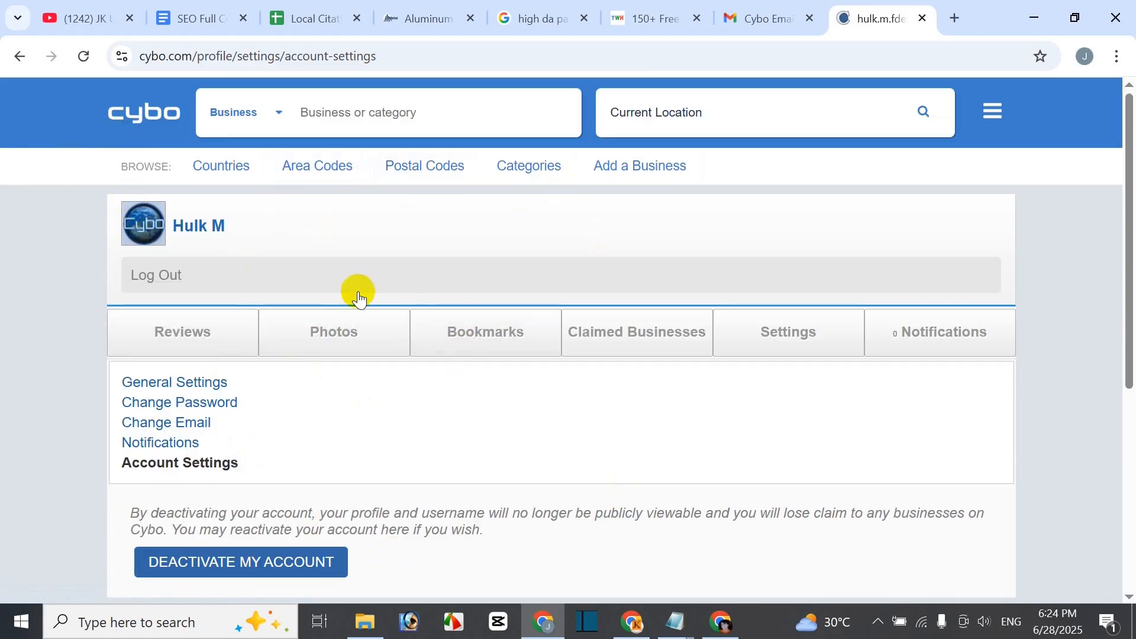
click(140, 114)
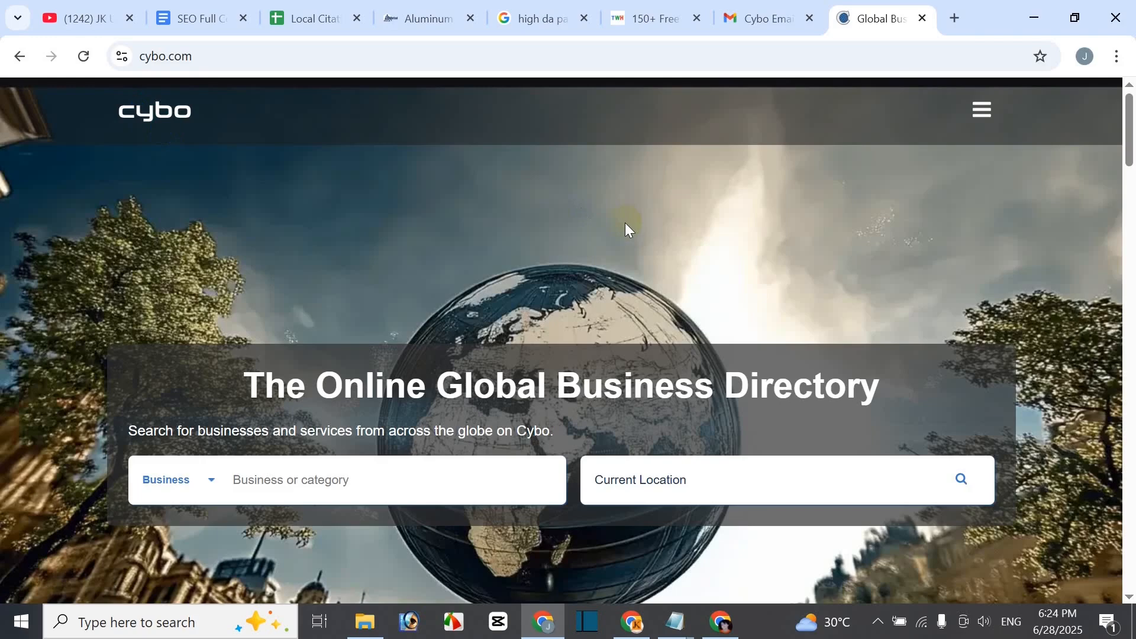
- Choose Add a Business from the cybo.com menu
click(988, 122)
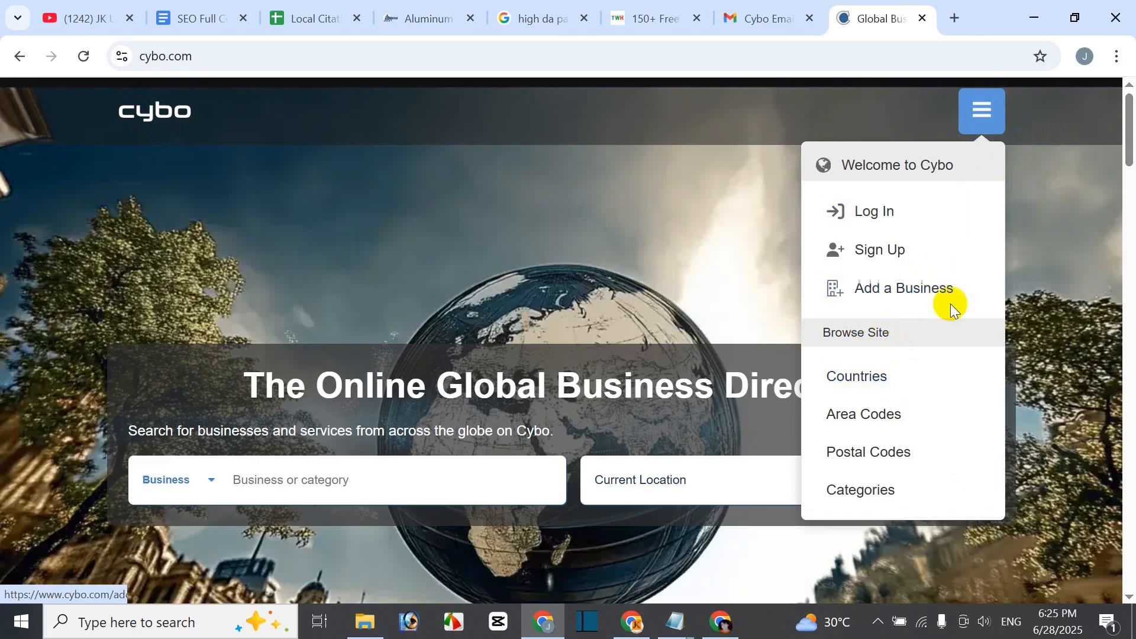
click(892, 300)
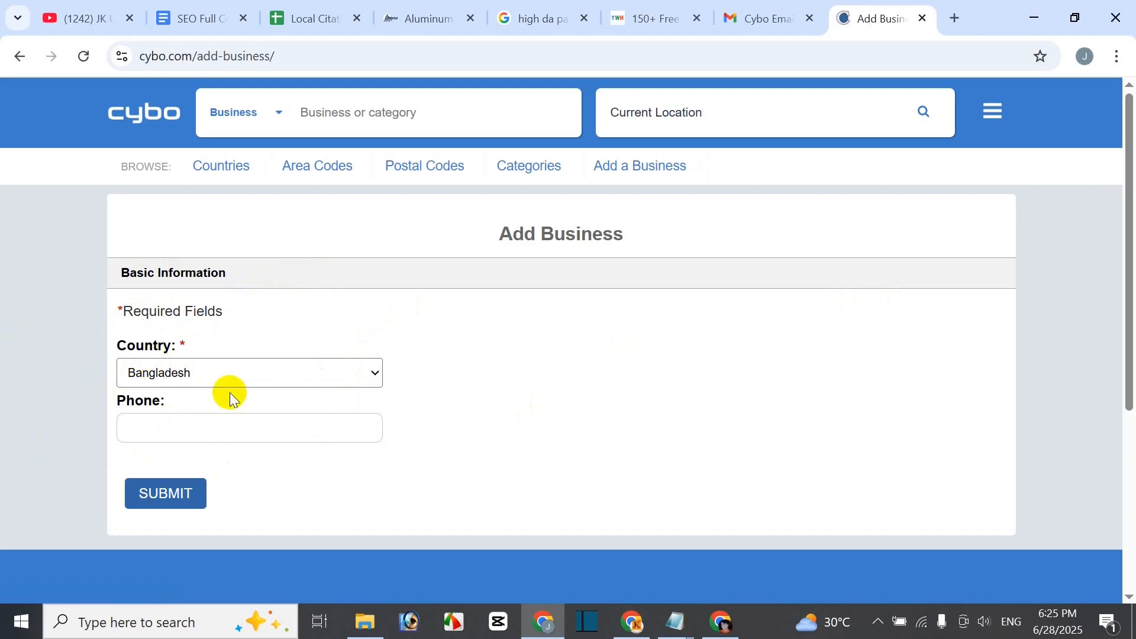
- Set the Add Business country to China, as given in the business address in the notes
click(194, 21)
scroll(401, 380, up, 1)
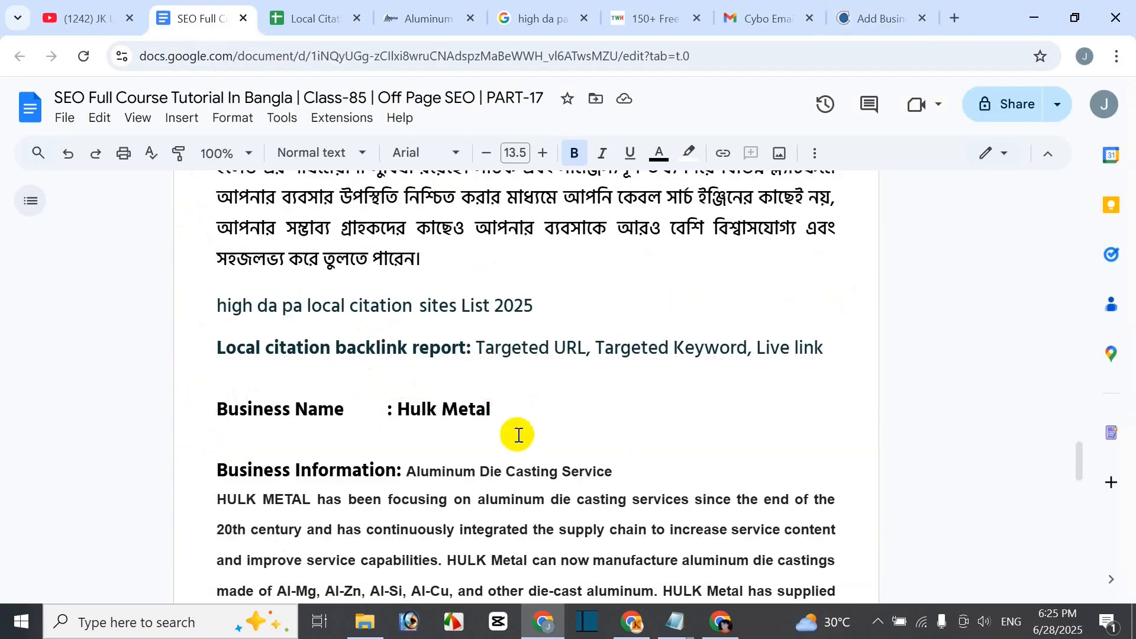
scroll(513, 455, down, 3)
scroll(513, 478, down, 2)
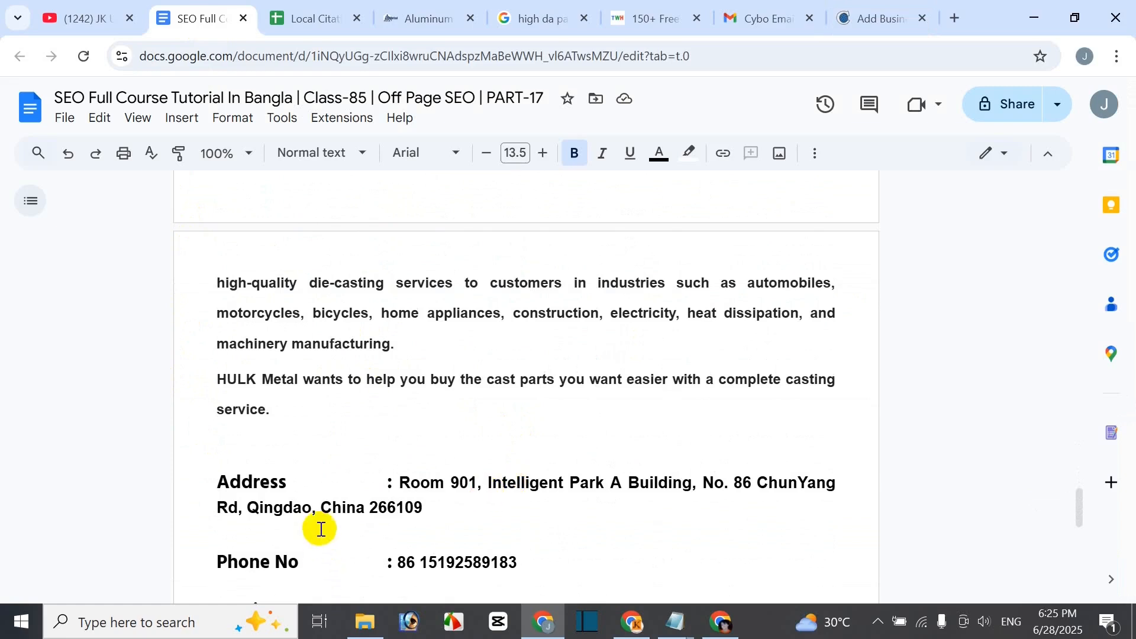
drag(322, 507, 356, 508)
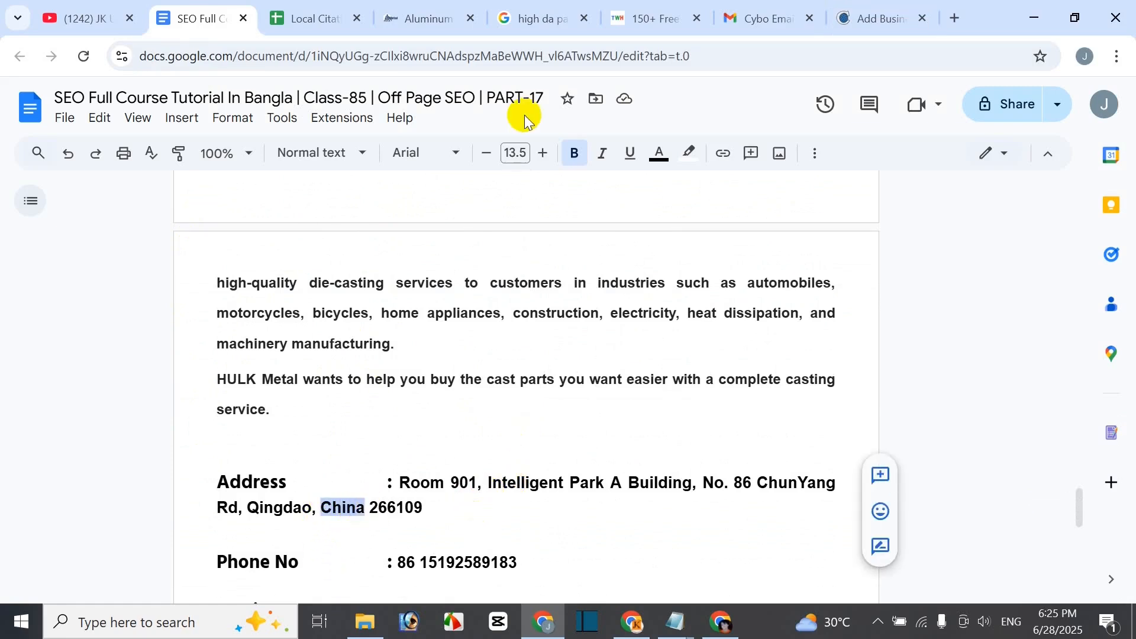
click(843, 18)
click(231, 379)
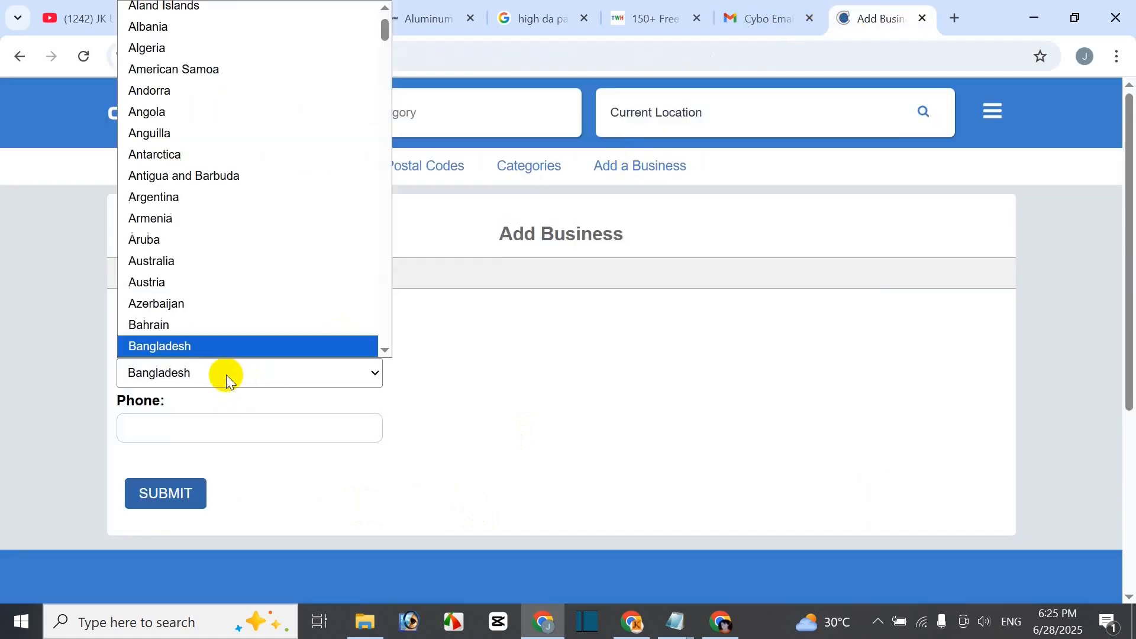
text(chi)
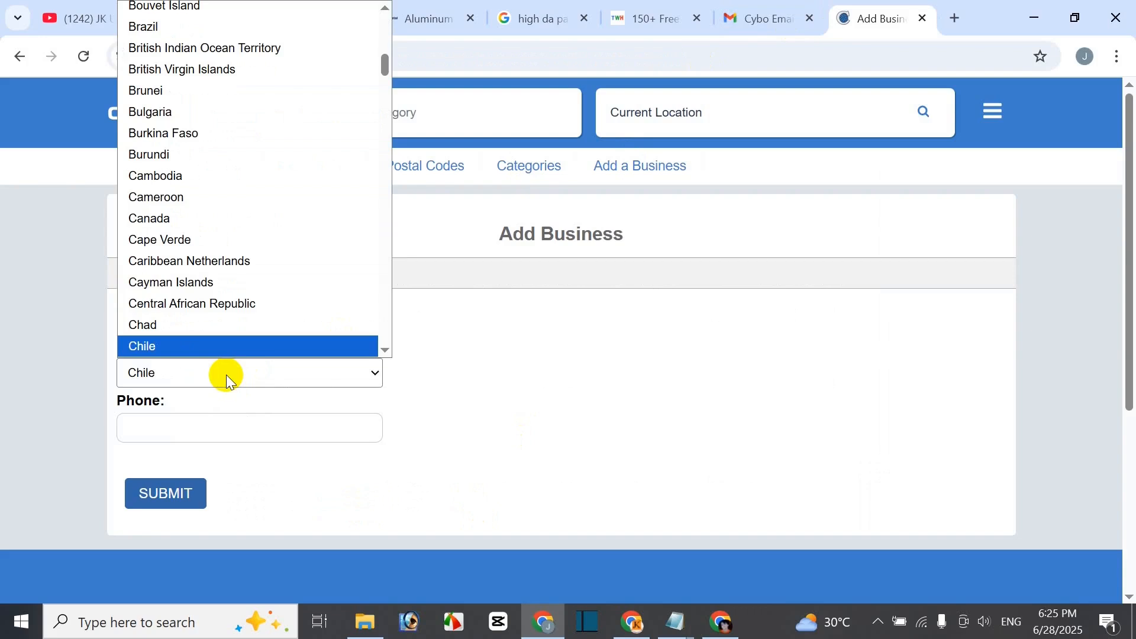
key(Down)
key(Down)
key(Down)
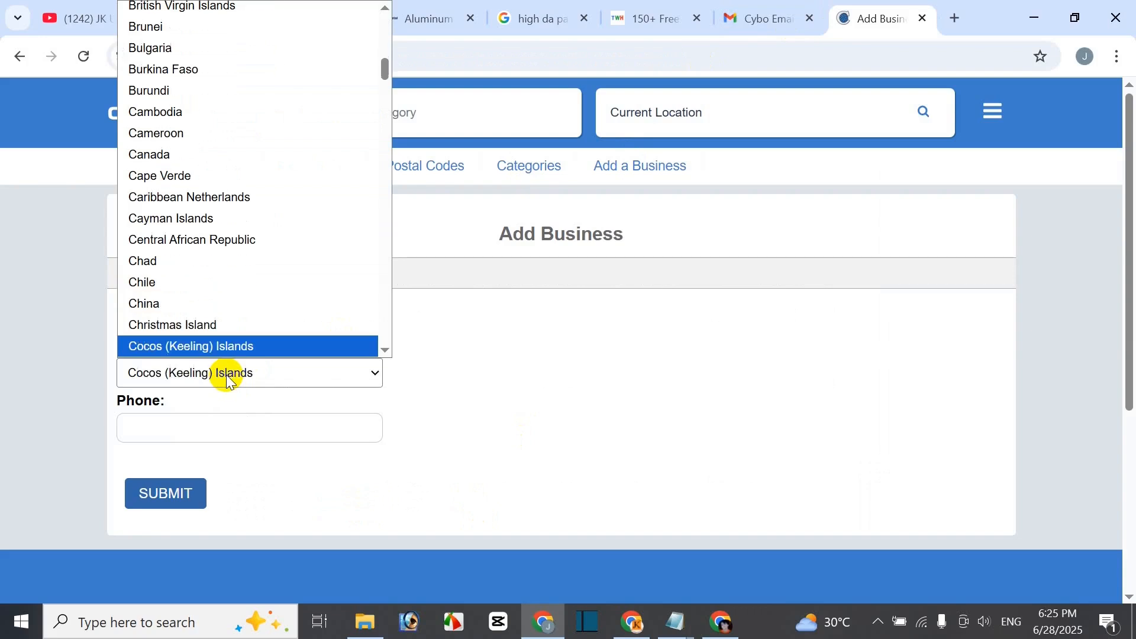
key(Up)
key(Up)
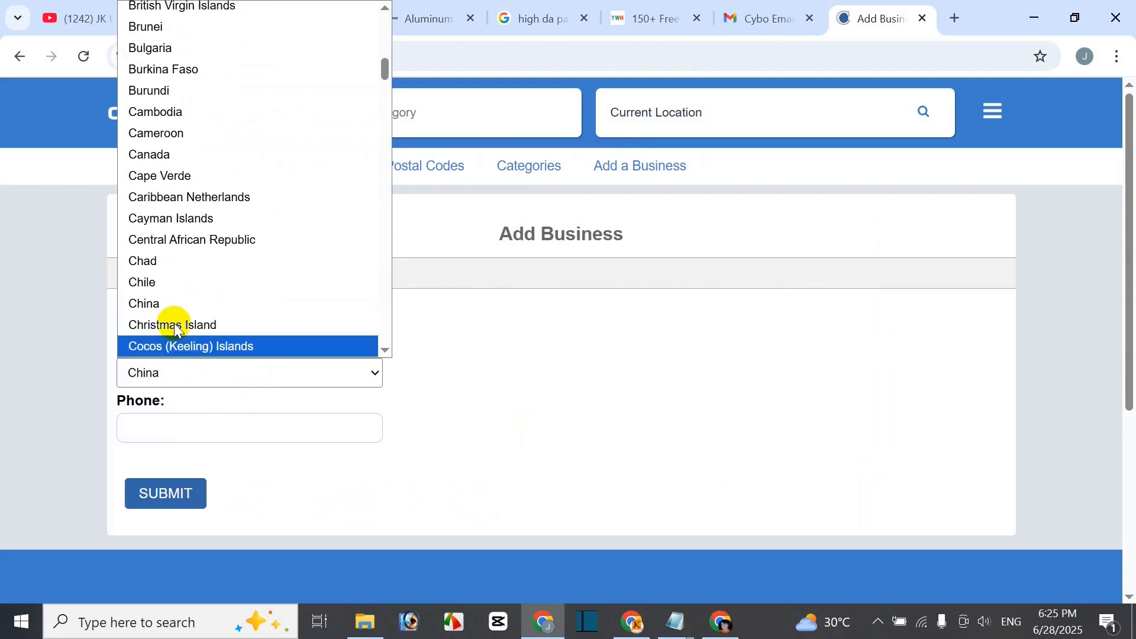
click(171, 306)
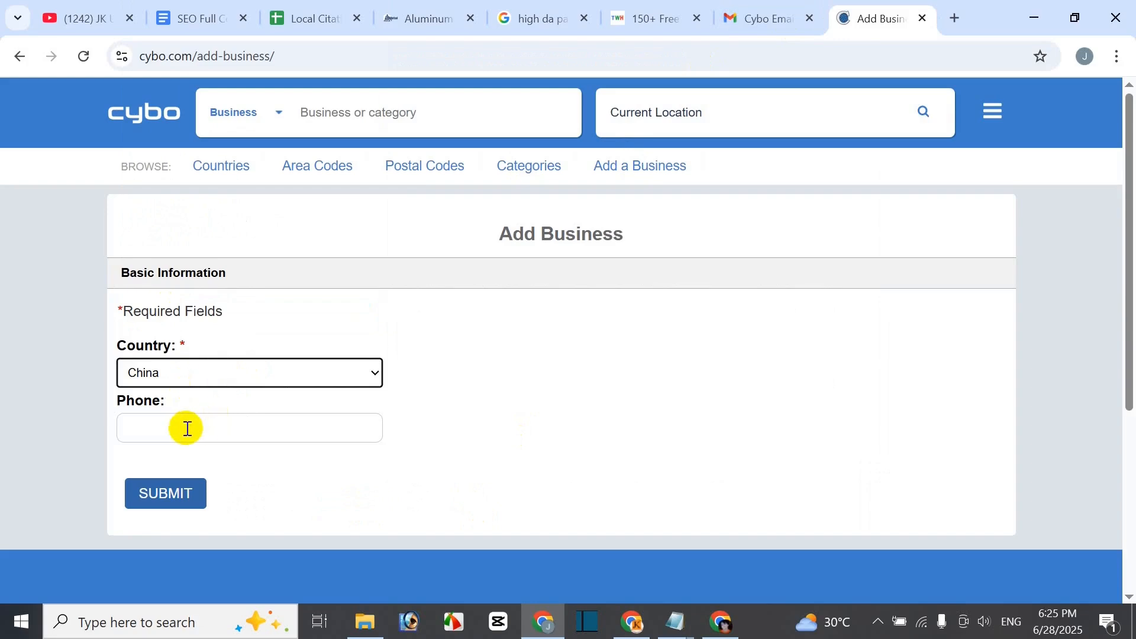
- Copy the business phone number from the document into Cybo's Phone field
click(184, 13)
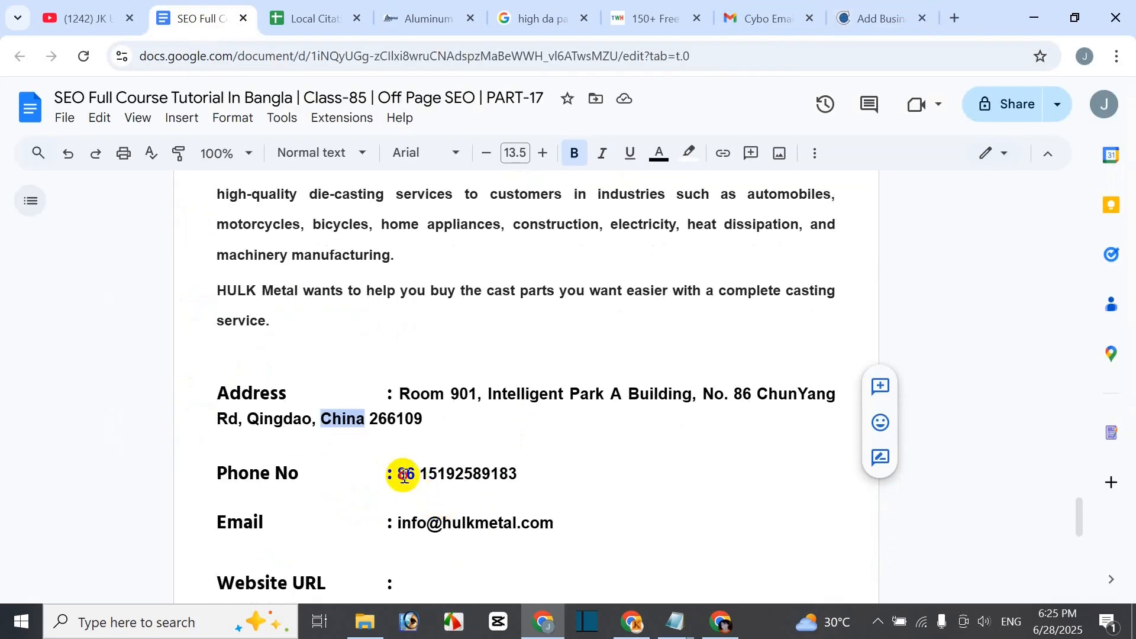
drag(400, 475, 659, 477)
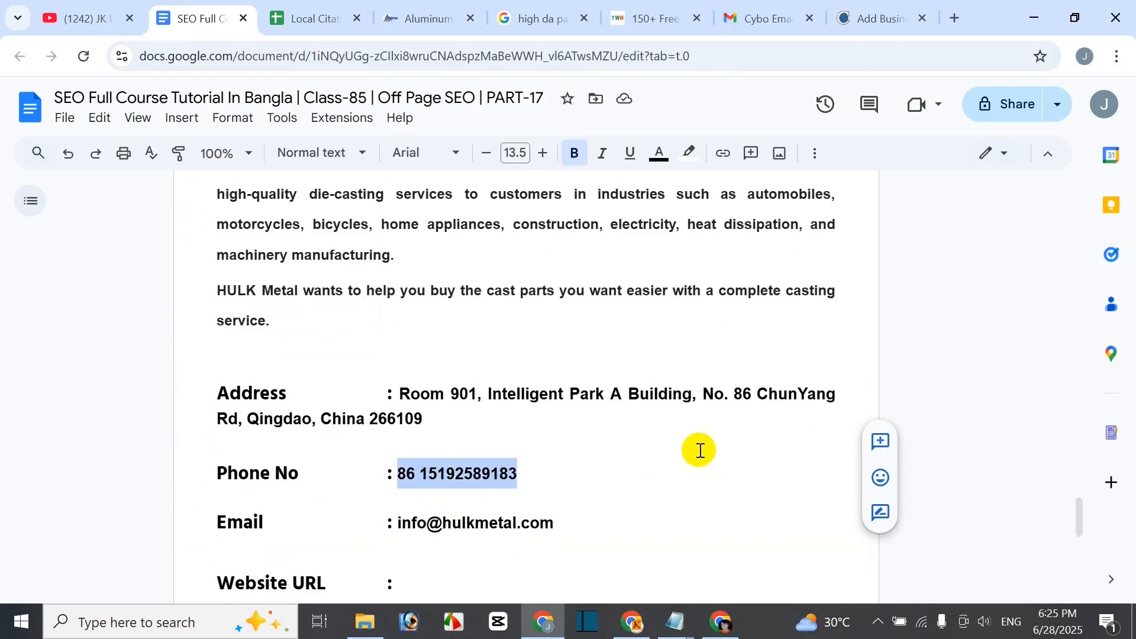
click(876, 16)
click(217, 432)
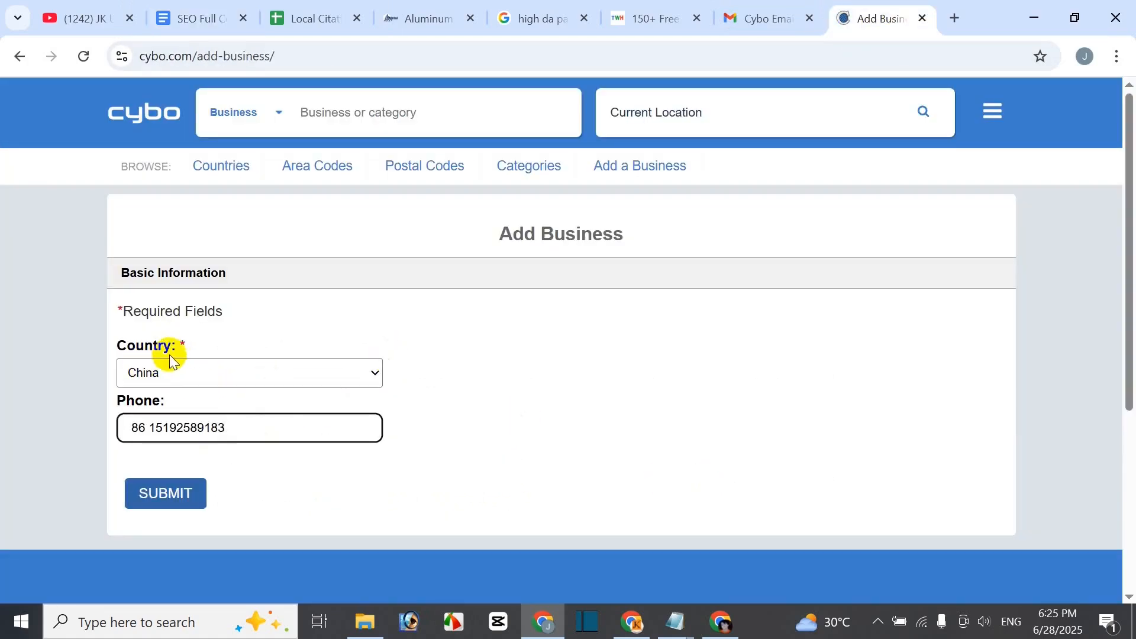
drag(196, 349, 178, 349)
- Submit China and the phone number, then review the listed existing HULK Metal entries down to Continue Adding
click(155, 412)
click(170, 495)
scroll(481, 485, down, 8)
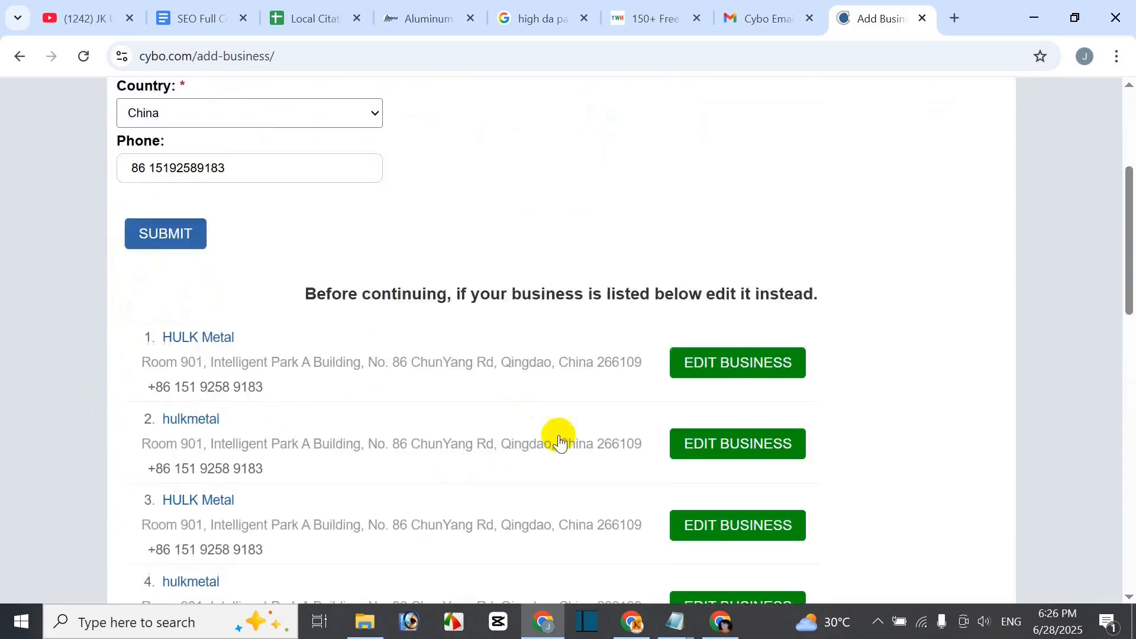
scroll(280, 403, up, 5)
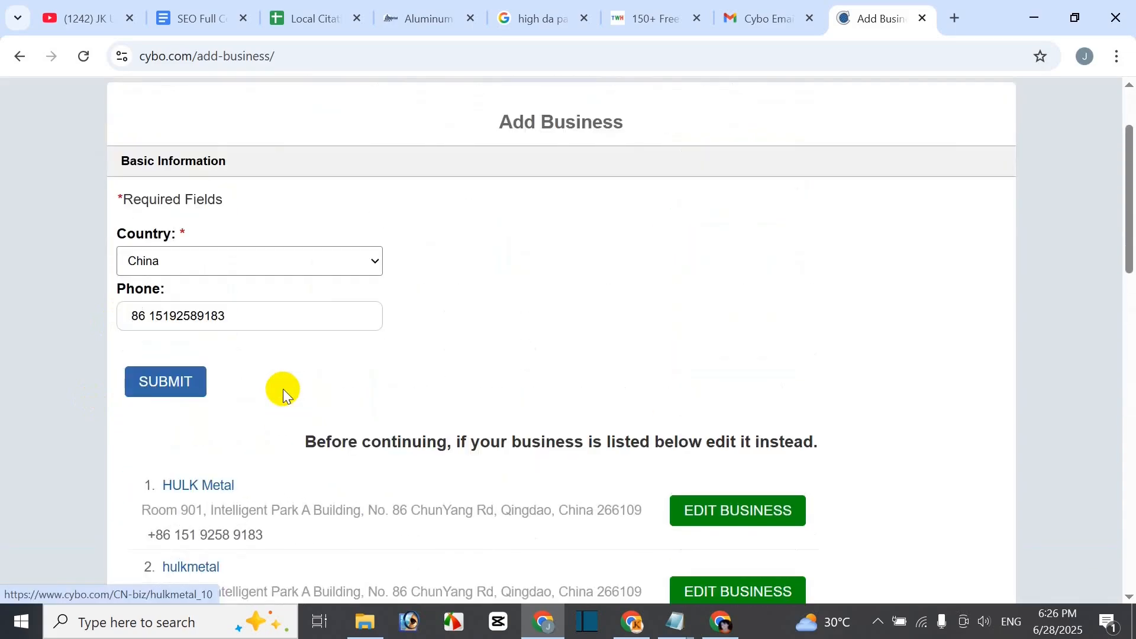
scroll(494, 379, up, 2)
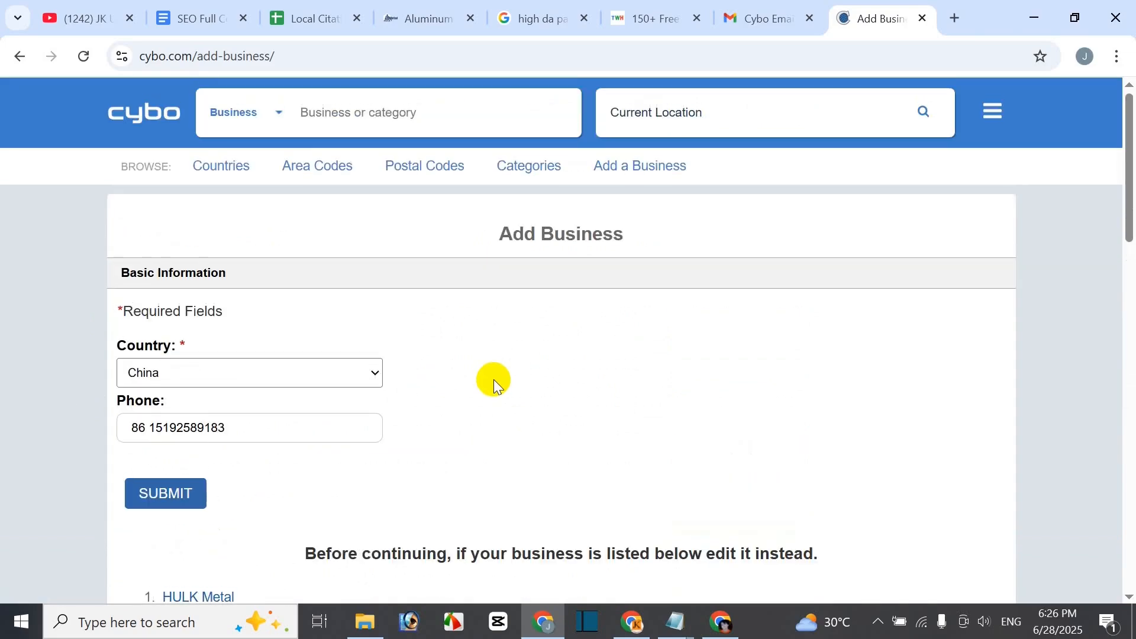
scroll(493, 379, down, 3)
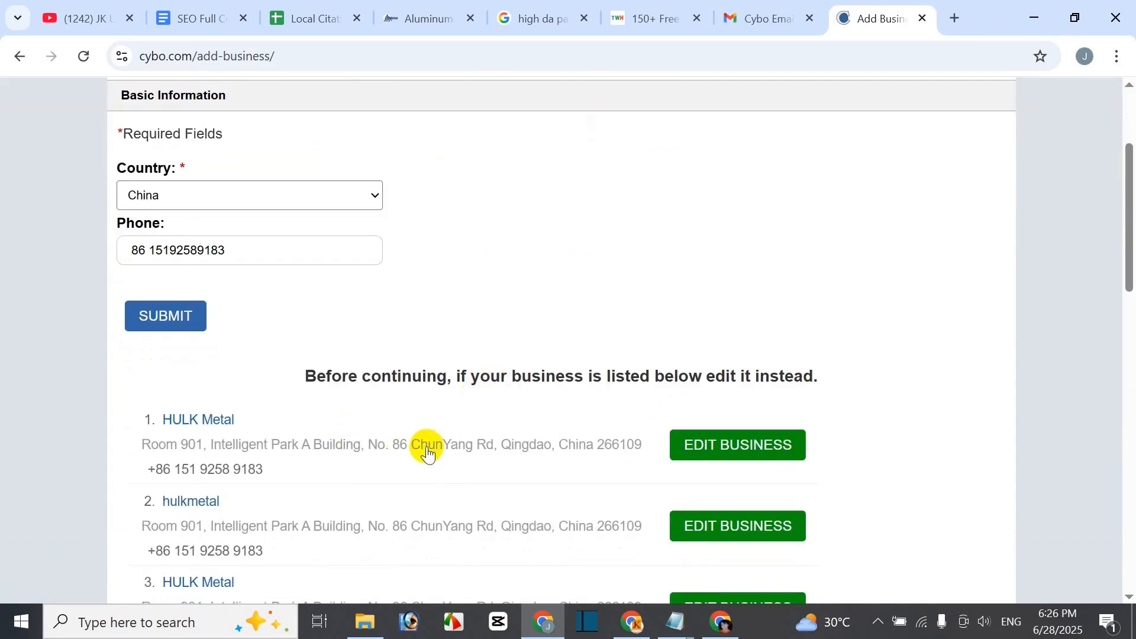
scroll(427, 451, down, 1)
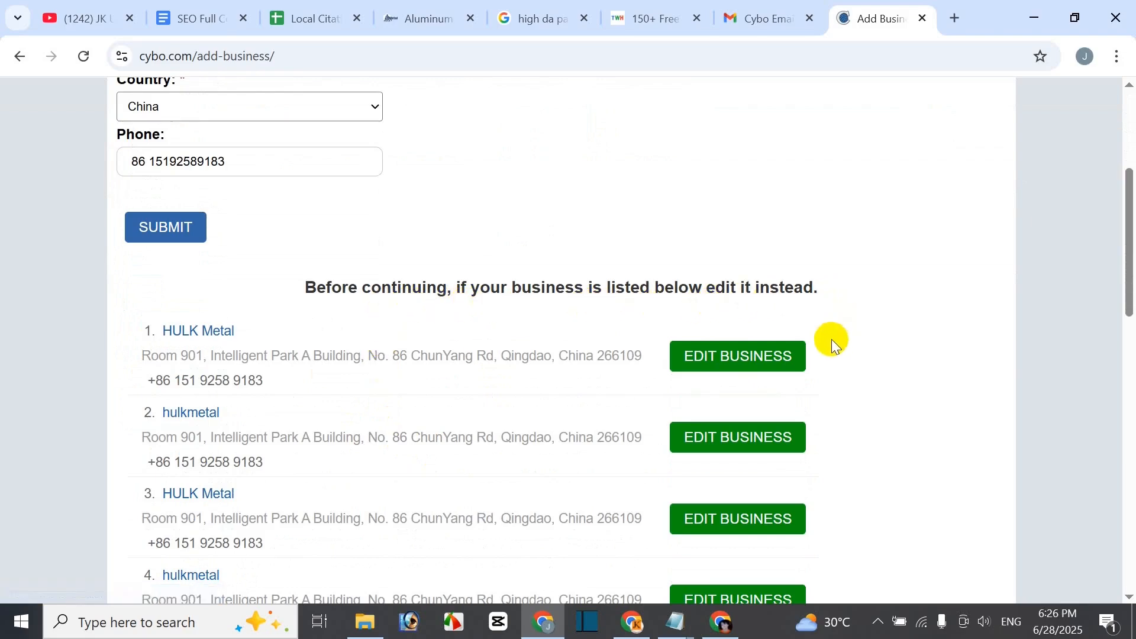
scroll(361, 406, up, 1)
scroll(446, 456, down, 2)
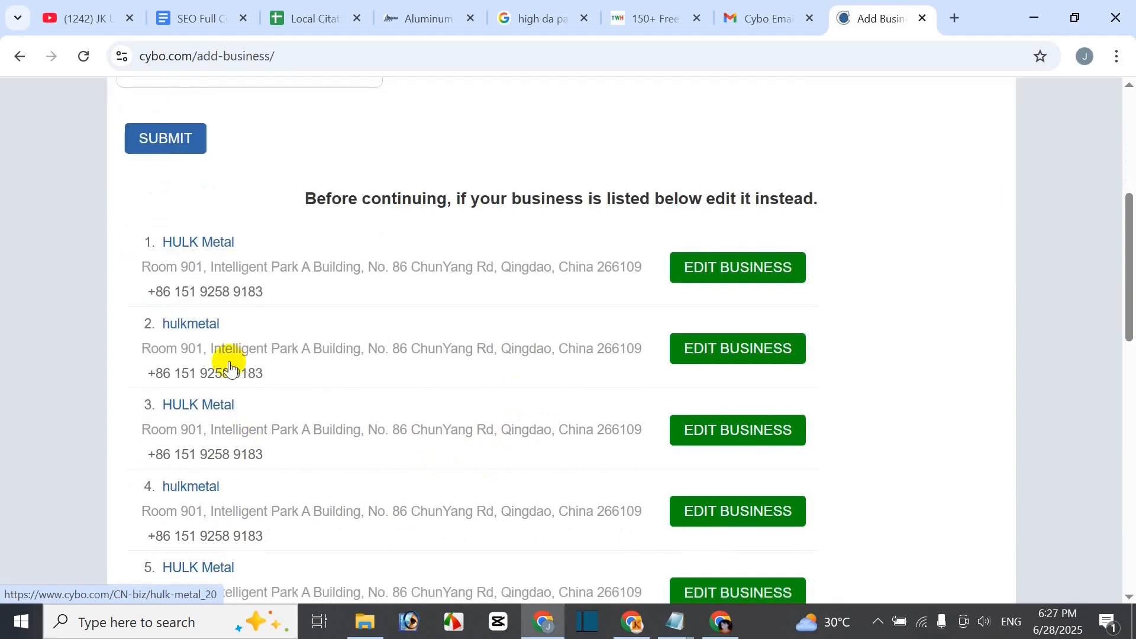
scroll(256, 432, down, 1)
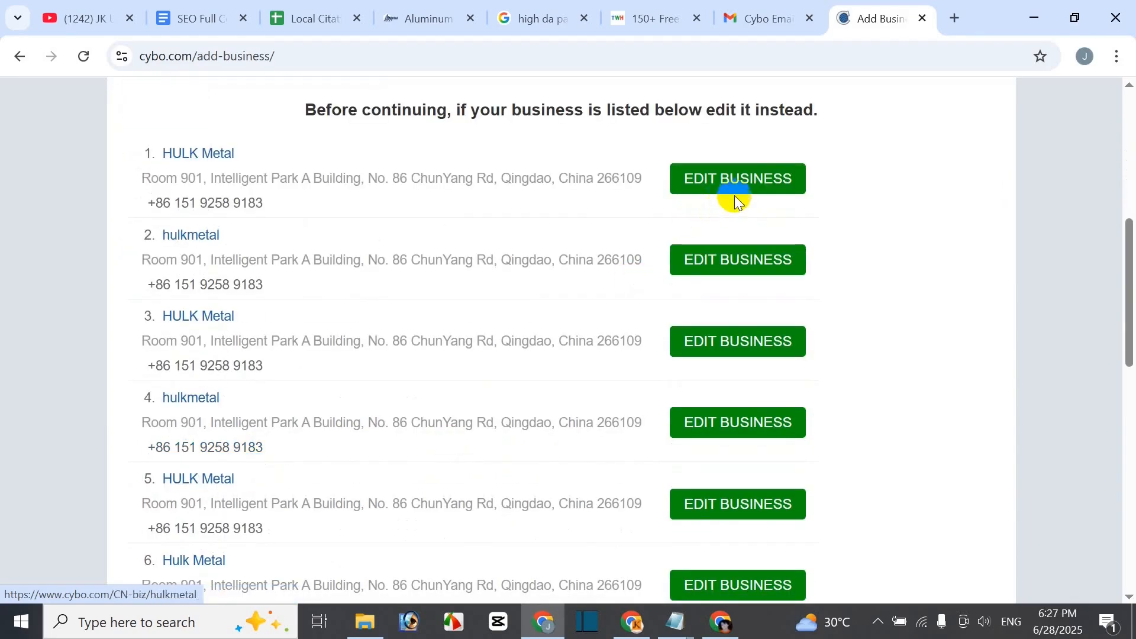
scroll(255, 533, down, 1)
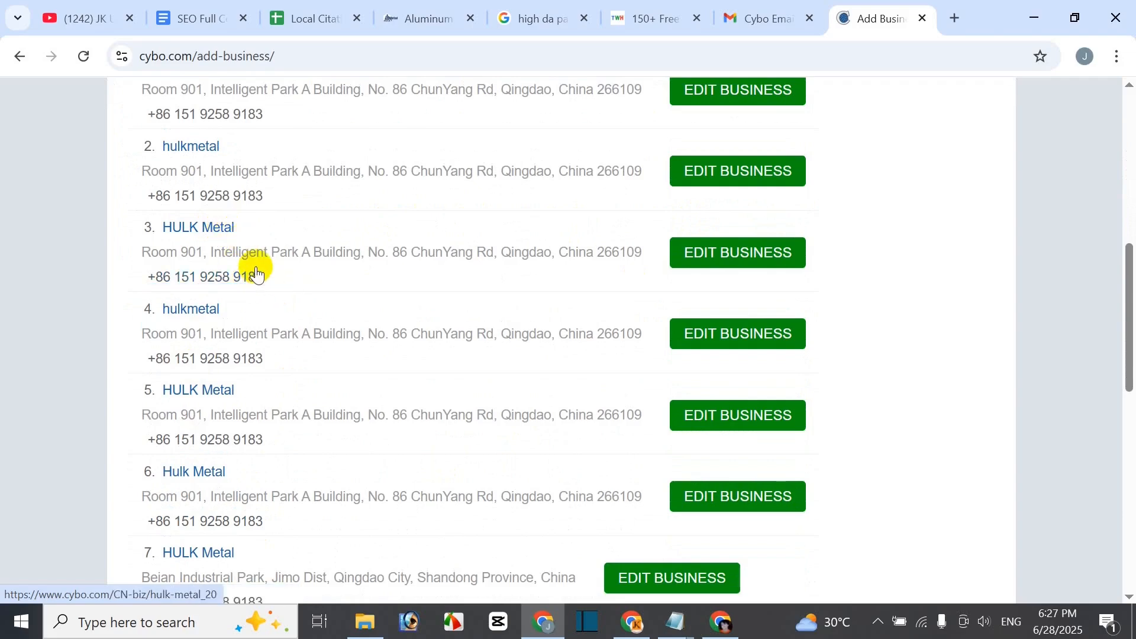
scroll(468, 379, up, 2)
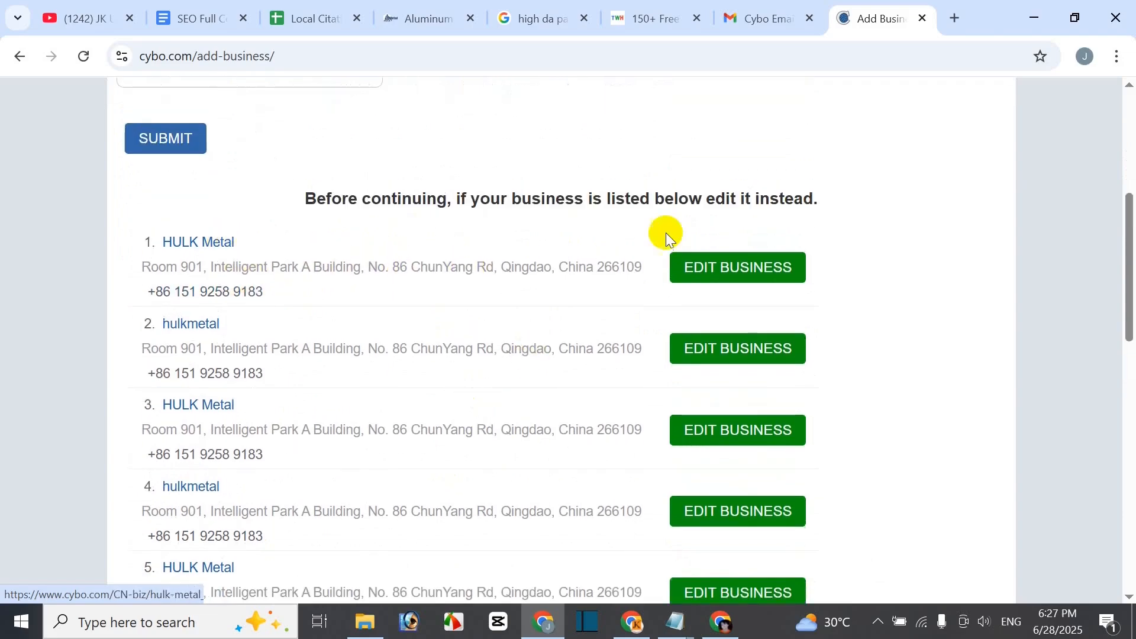
scroll(496, 308, up, 5)
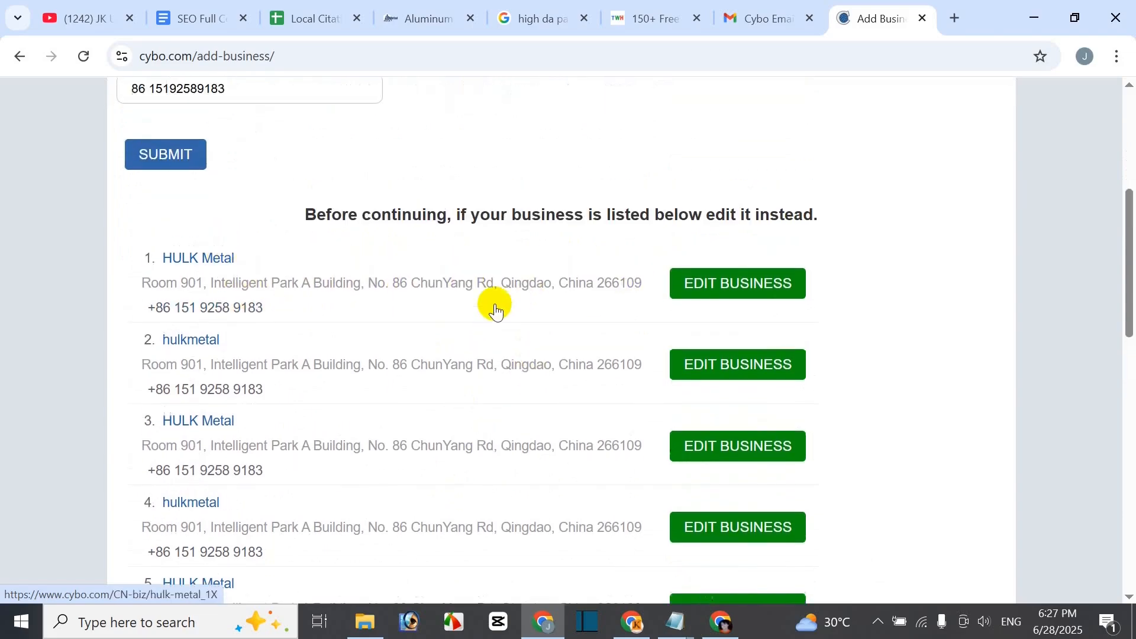
scroll(541, 435, down, 4)
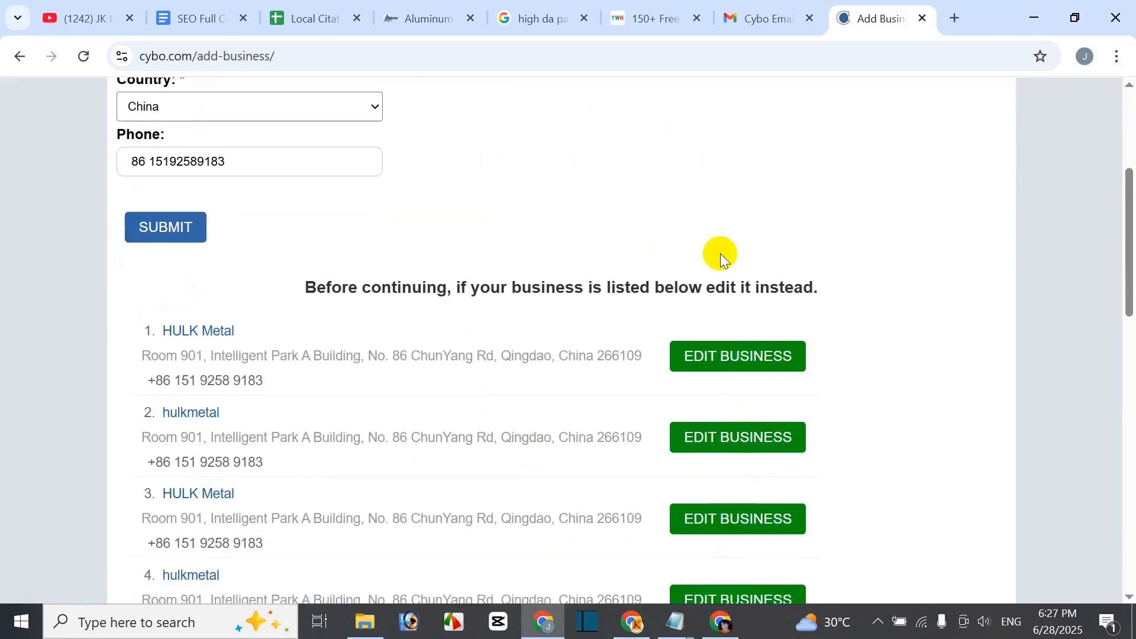
scroll(734, 355, down, 3)
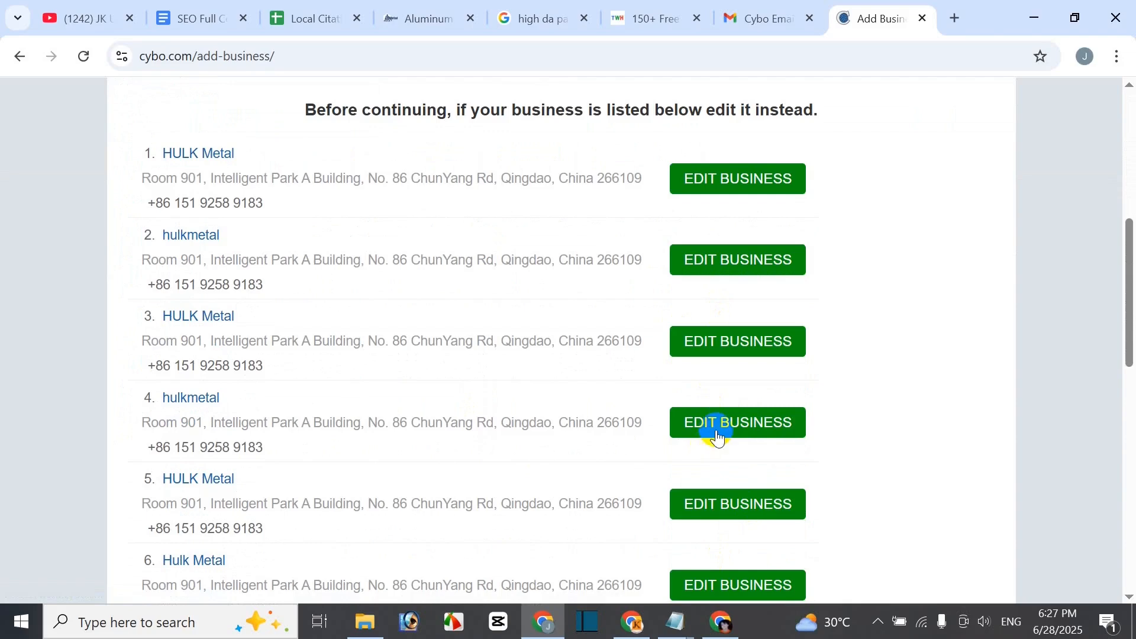
scroll(278, 355, down, 3)
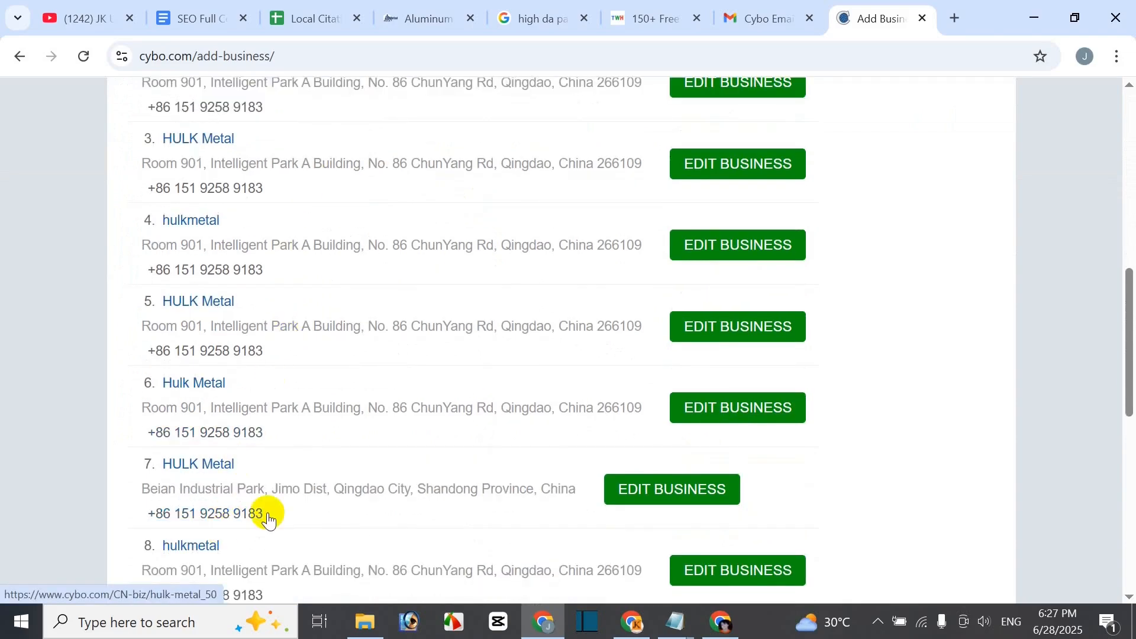
scroll(264, 516, down, 3)
scroll(343, 479, up, 5)
scroll(680, 288, up, 3)
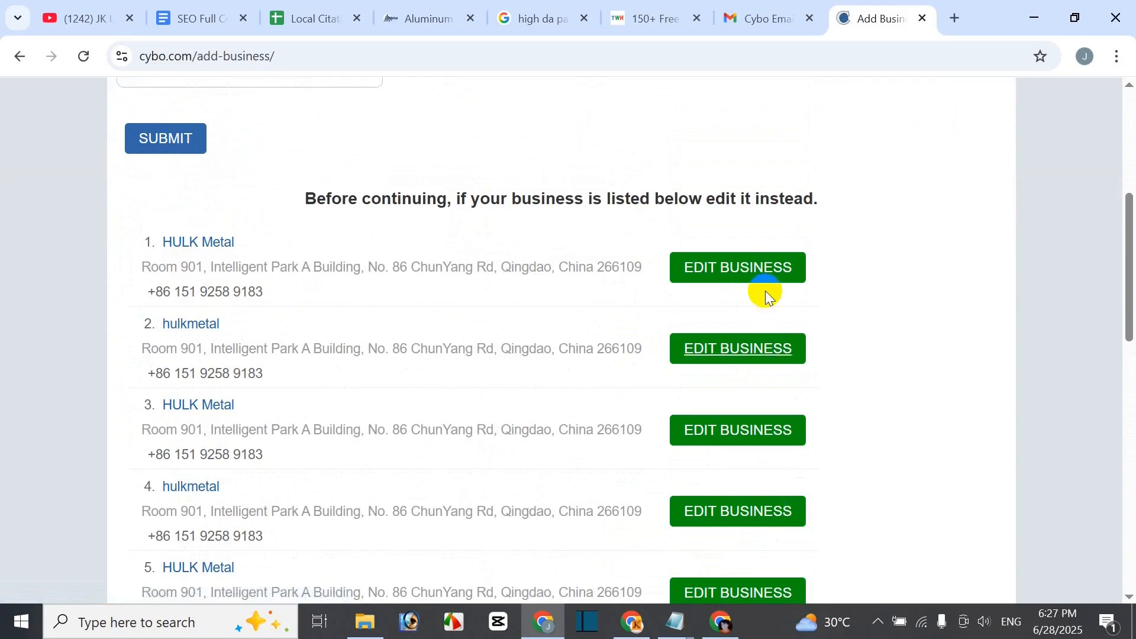
scroll(578, 353, up, 3)
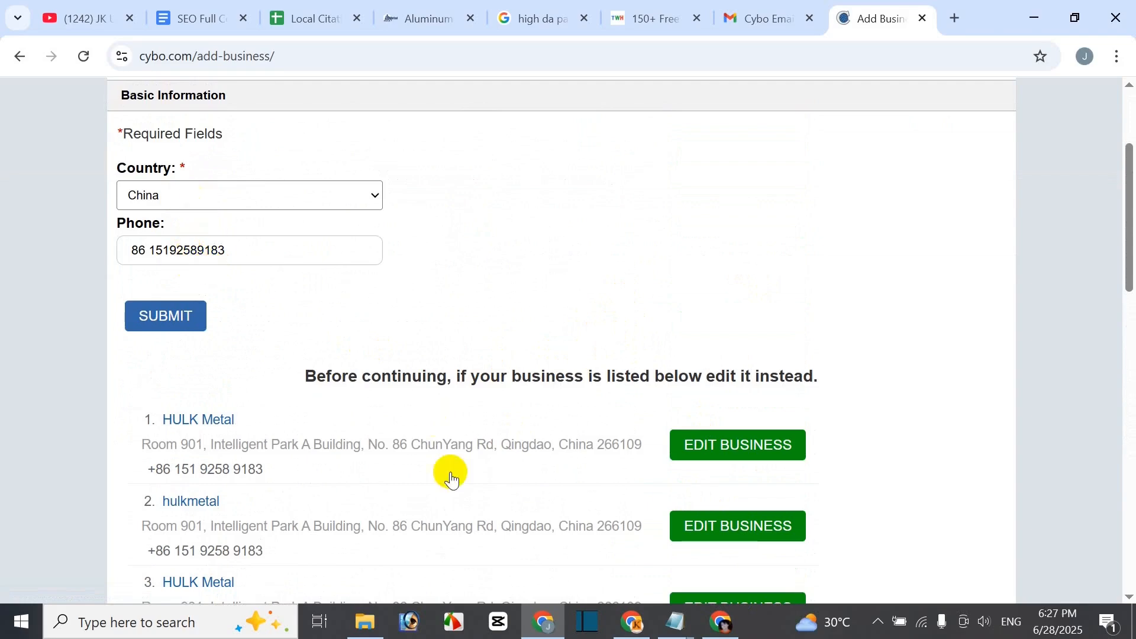
scroll(383, 409, down, 15)
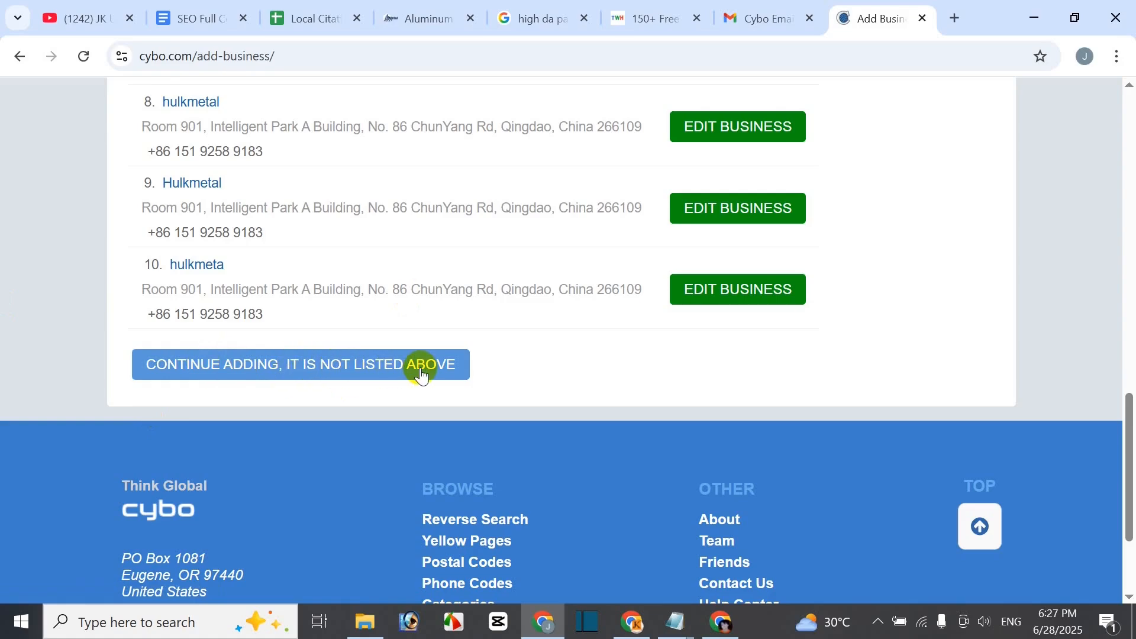
scroll(649, 234, up, 3)
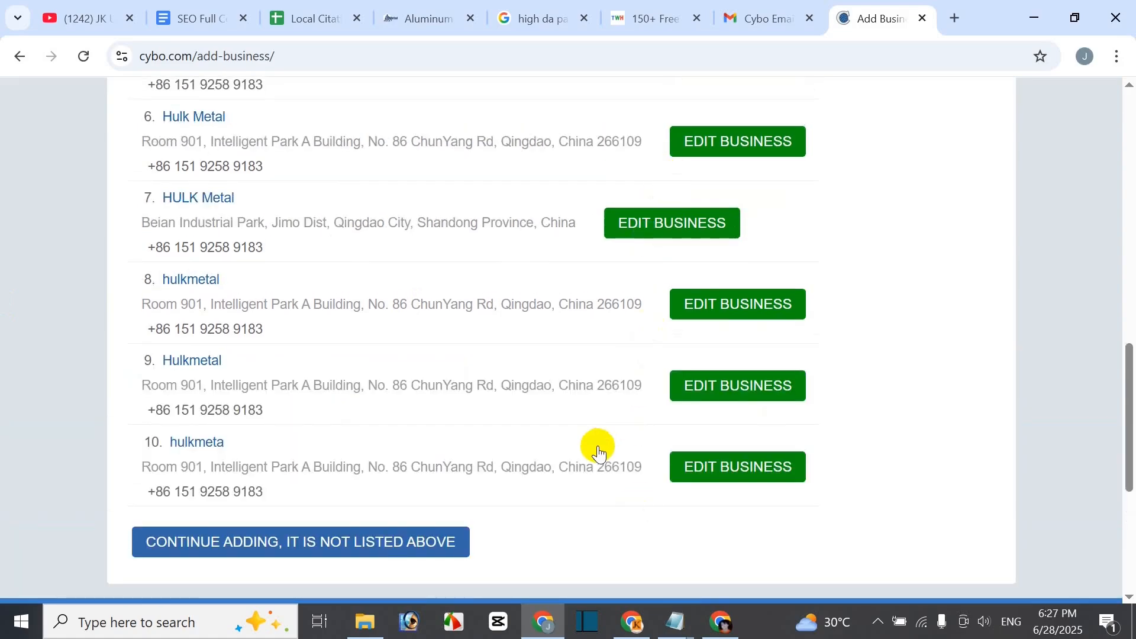
scroll(473, 451, down, 2)
- Continue adding Hulk Metal as a new Cybo listing, copying the business name from the notes
click(253, 447)
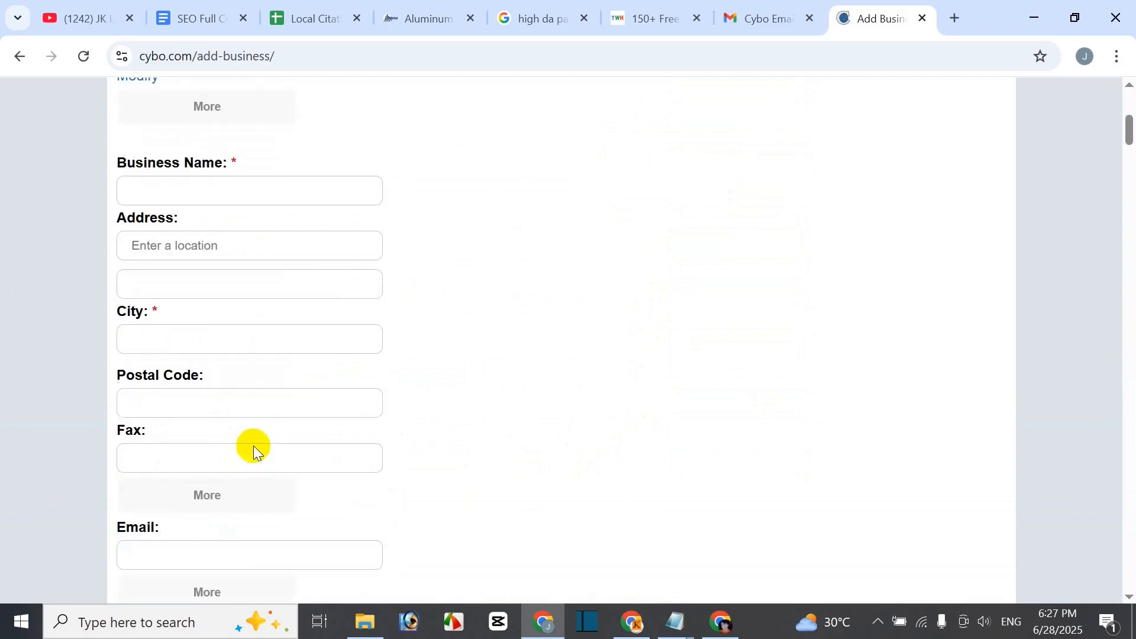
scroll(495, 423, up, 3)
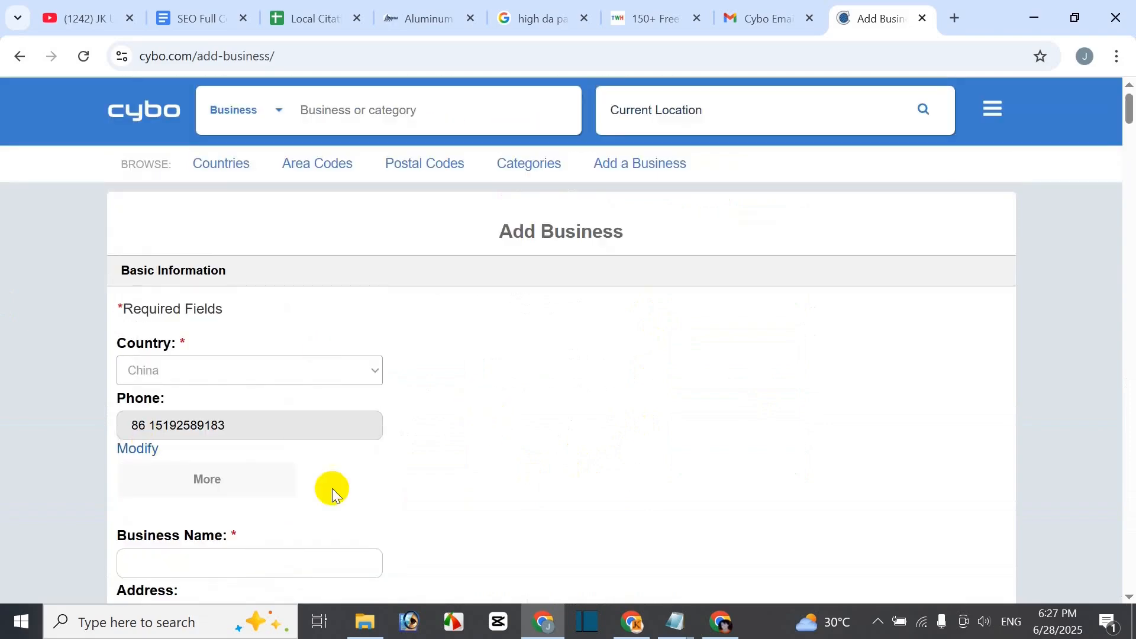
scroll(483, 483, down, 5)
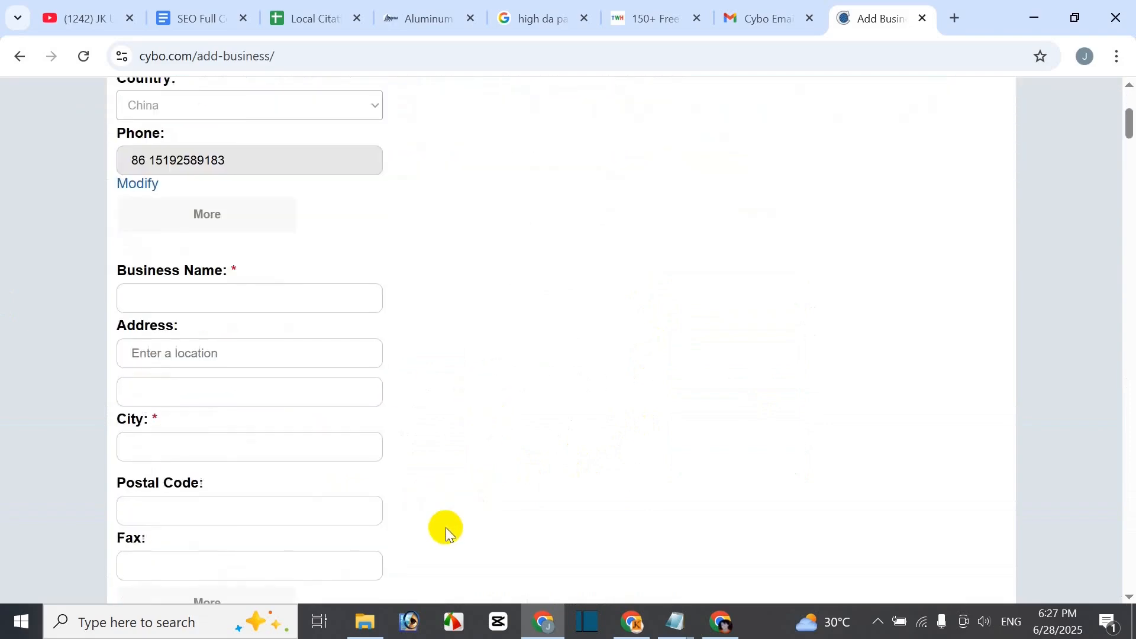
scroll(292, 320, up, 2)
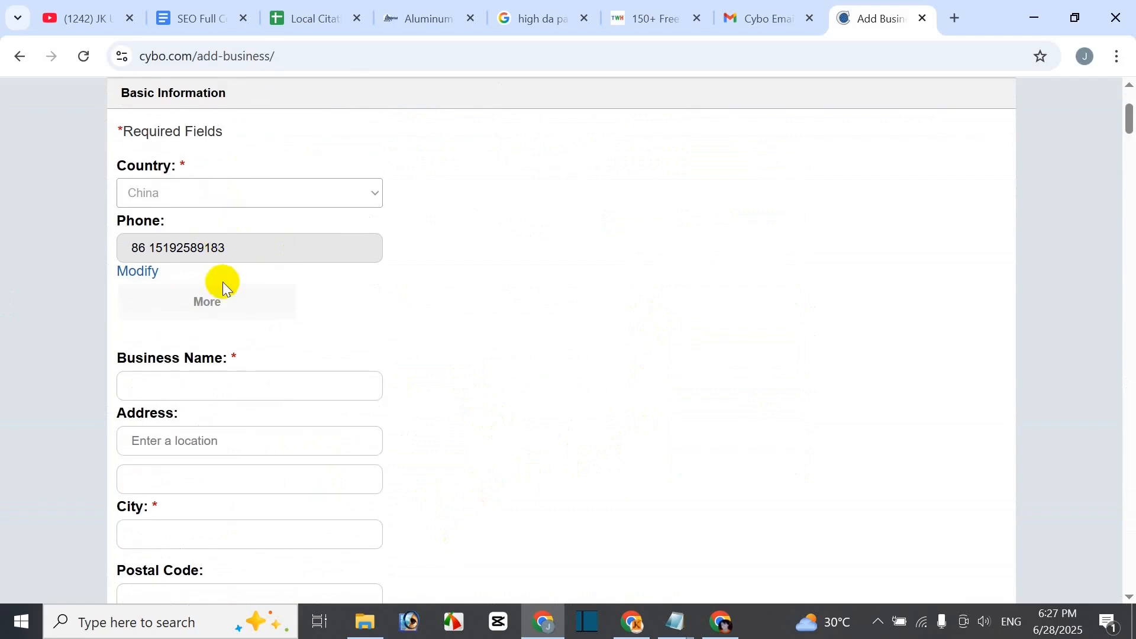
click(214, 389)
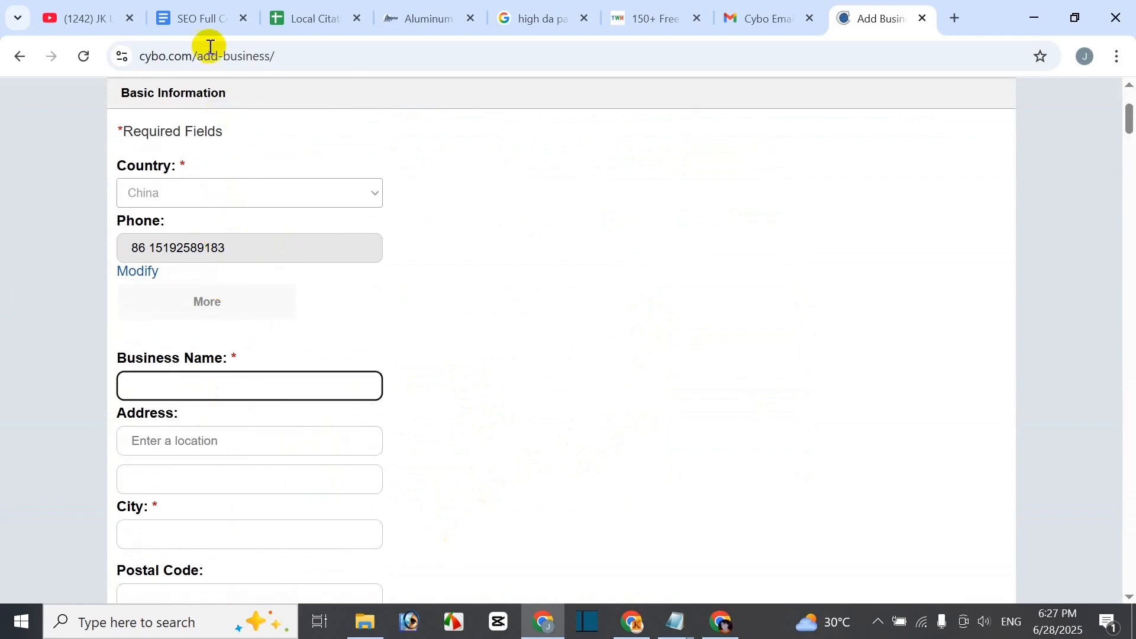
click(203, 18)
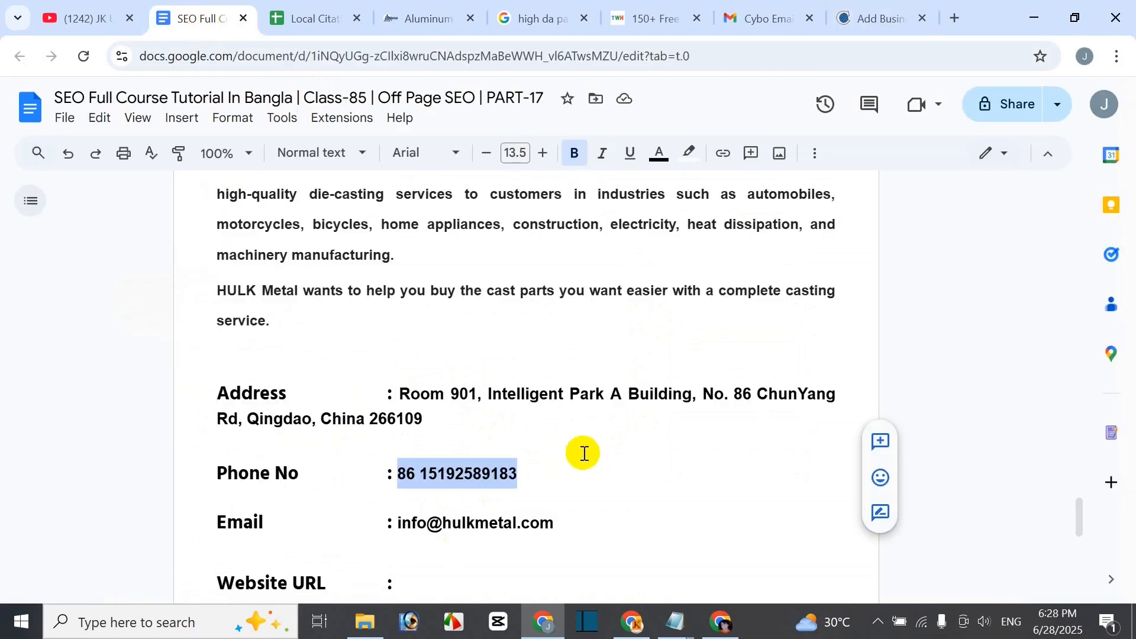
scroll(589, 449, up, 6)
scroll(595, 445, up, 2)
drag(397, 320, 492, 320)
key(ctrl+c)
click(882, 18)
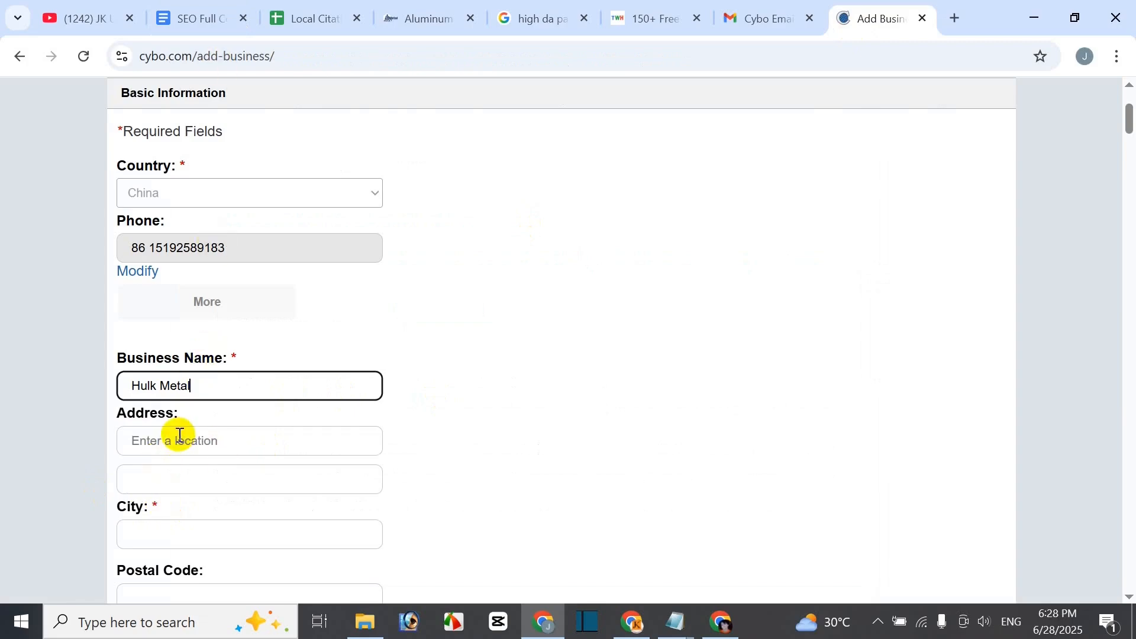
- Paste the company street address ending 'Qingdao, China 266109' into the Address field
click(197, 16)
scroll(518, 435, down, 6)
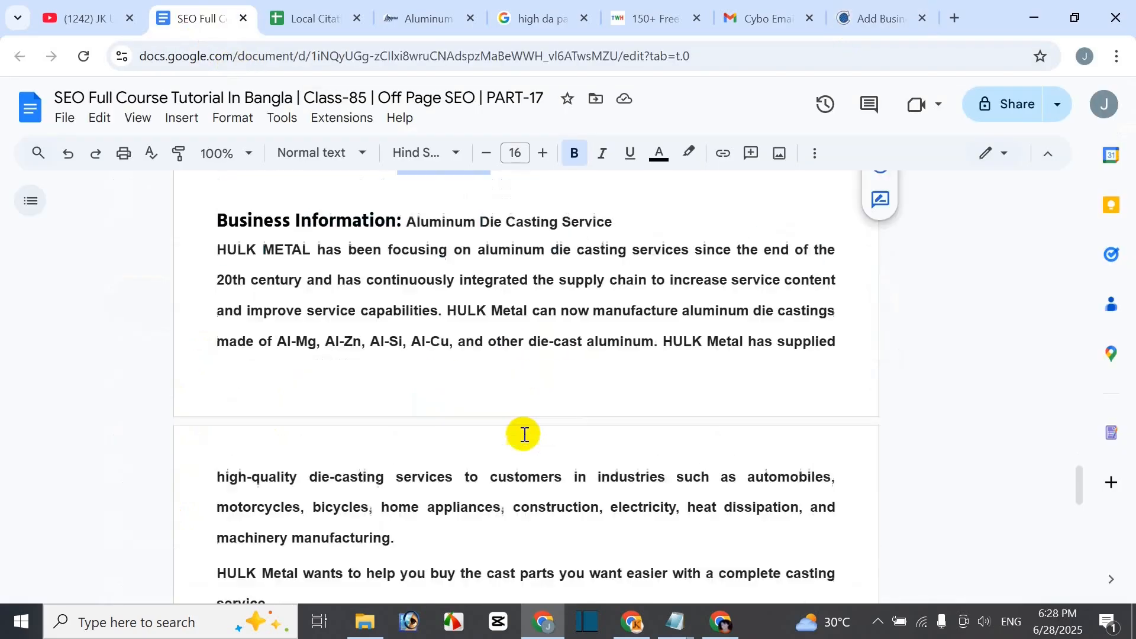
drag(398, 480, 427, 506)
click(857, 19)
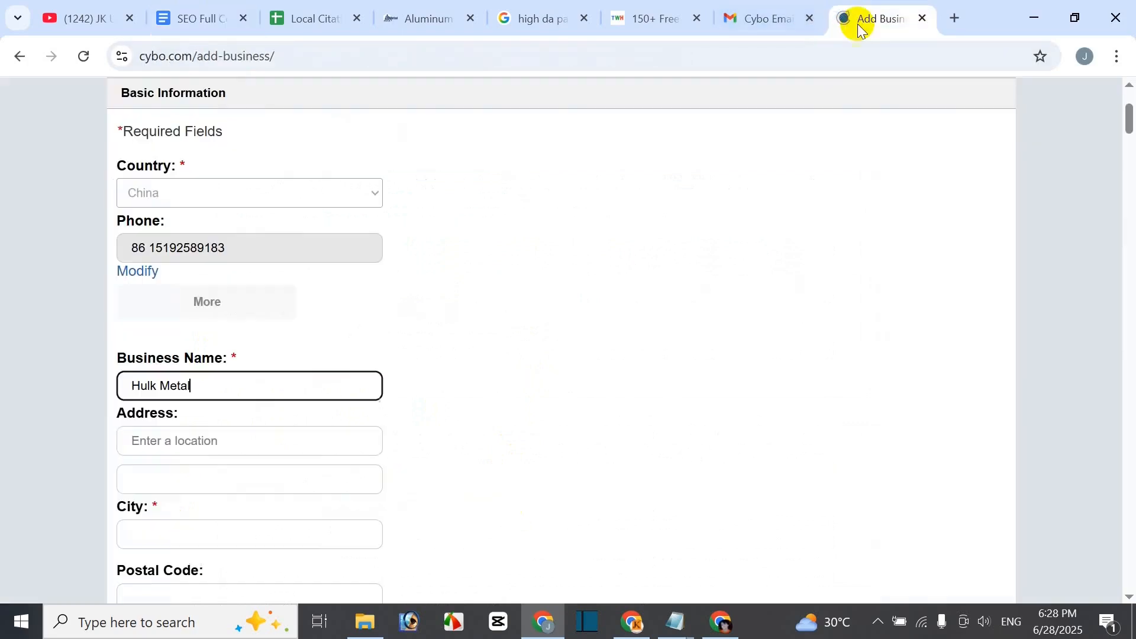
click(200, 446)
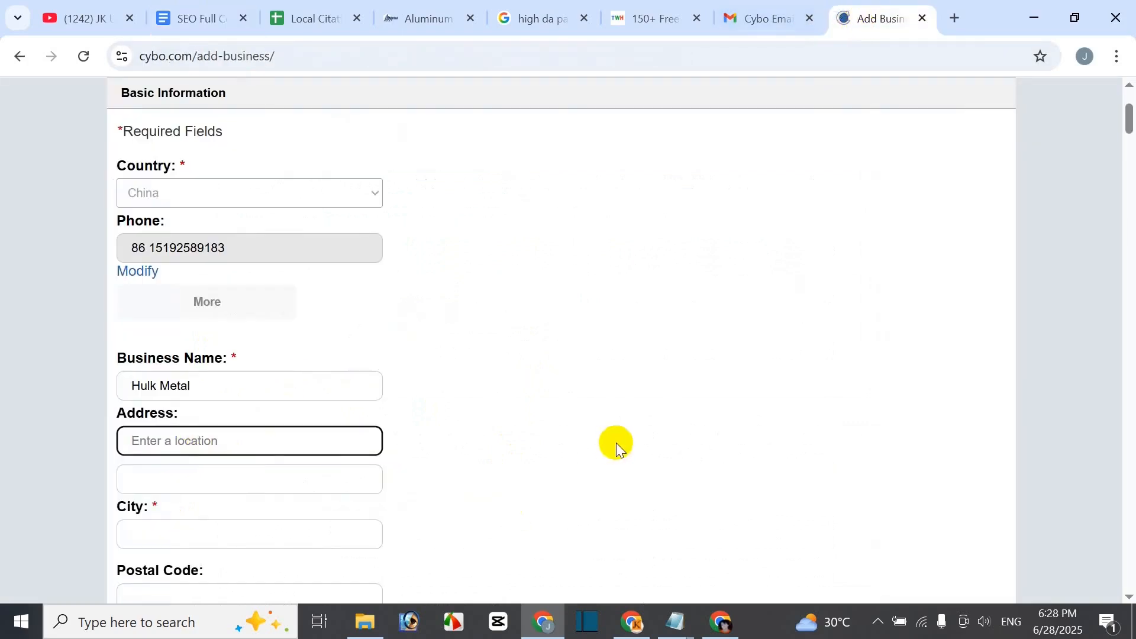
key(ctrl+v)
scroll(346, 518, down, 1)
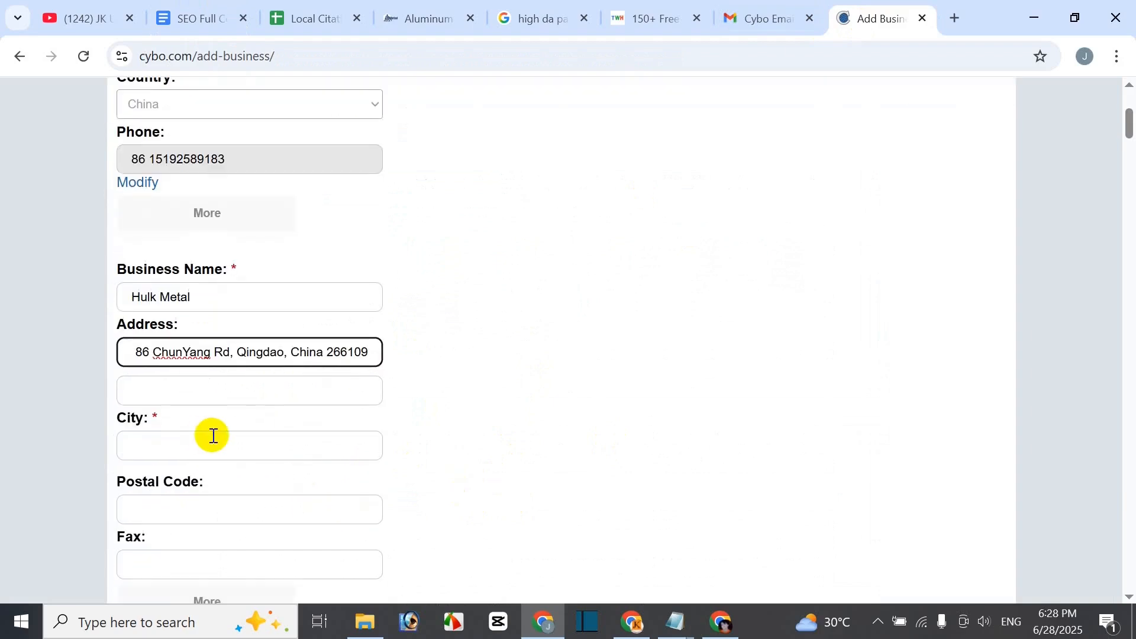
- Take 'Qingdao, China' from the notes address and try it as the City
click(164, 443)
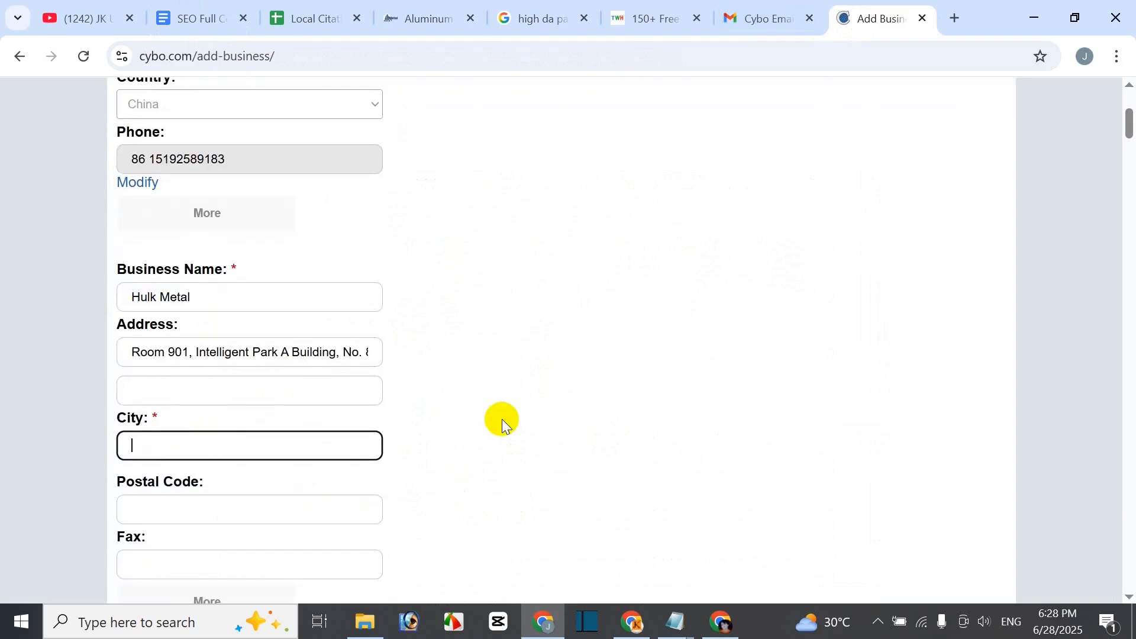
click(188, 24)
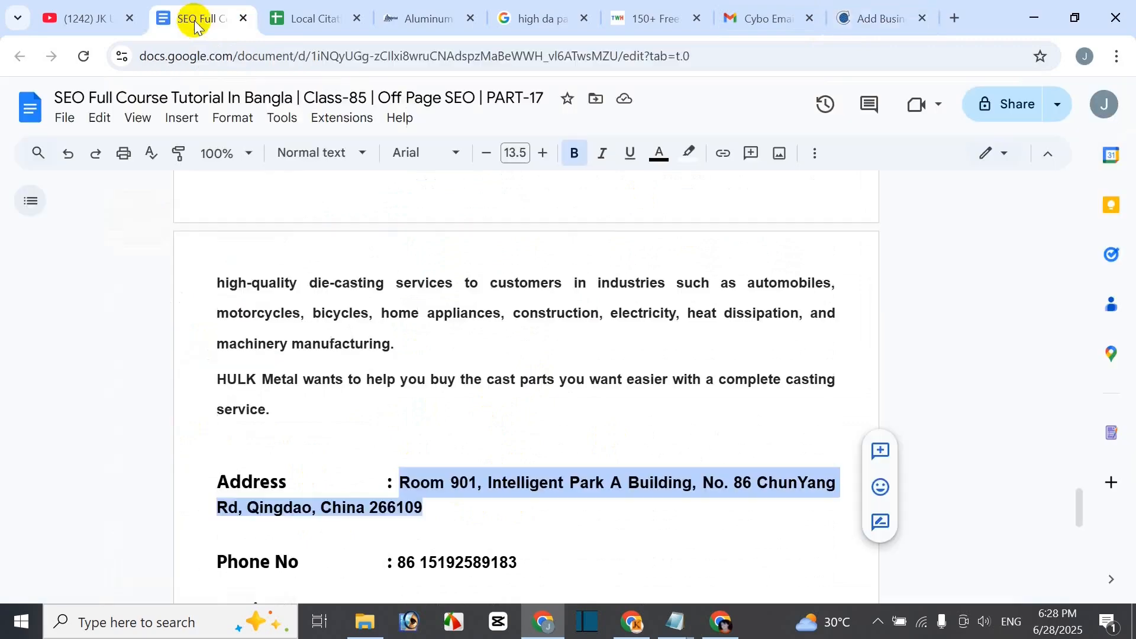
click(457, 510)
drag(249, 513, 365, 508)
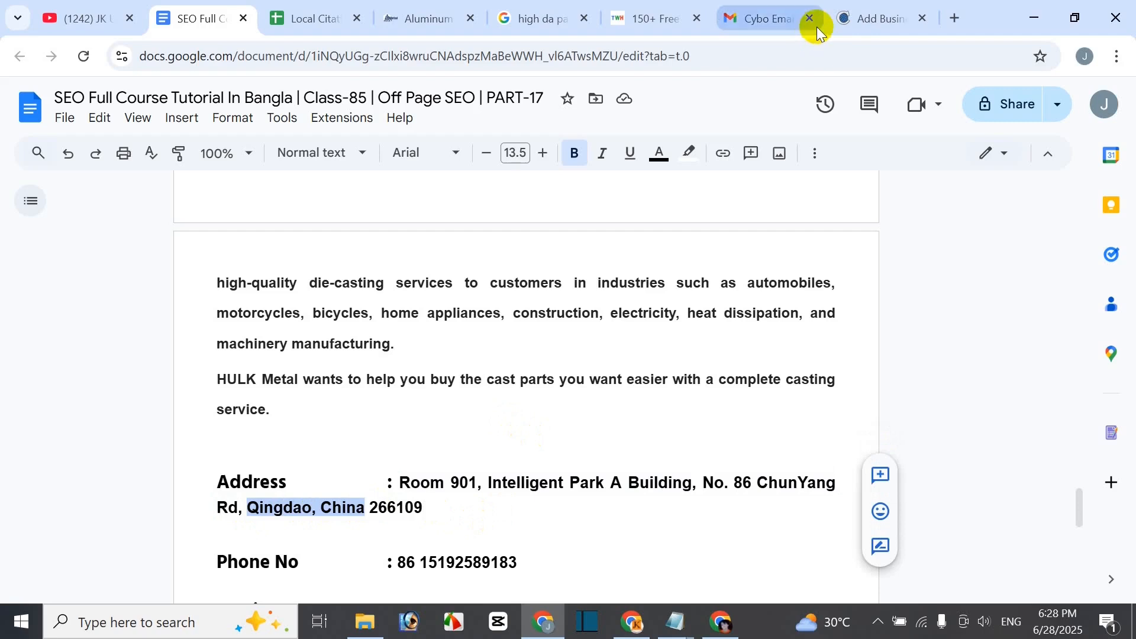
click(870, 19)
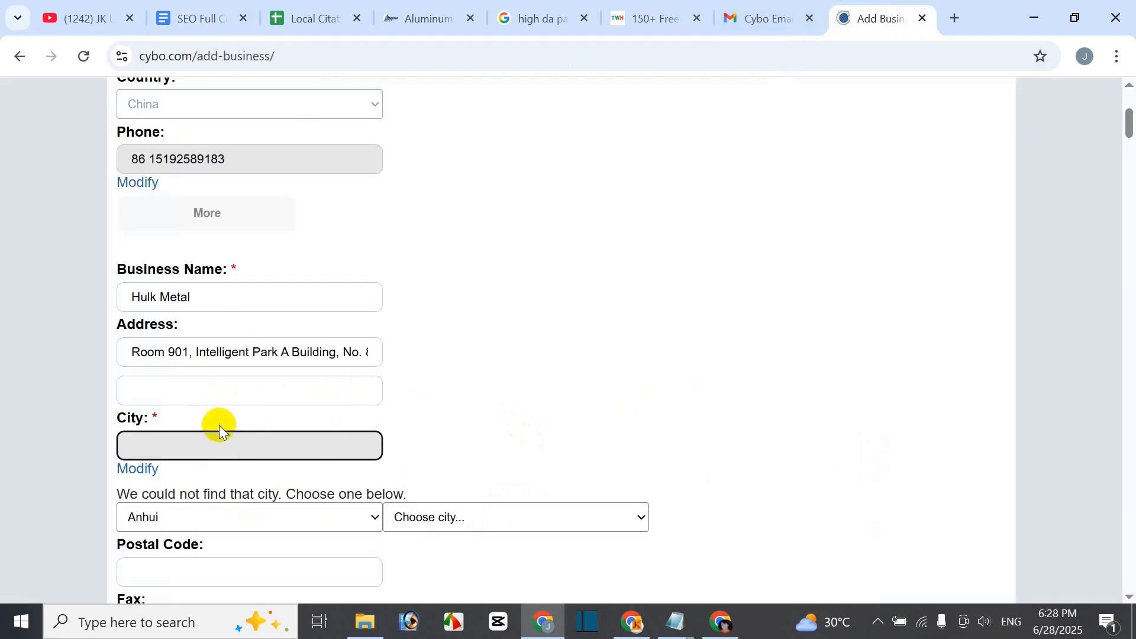
scroll(357, 404, up, 3)
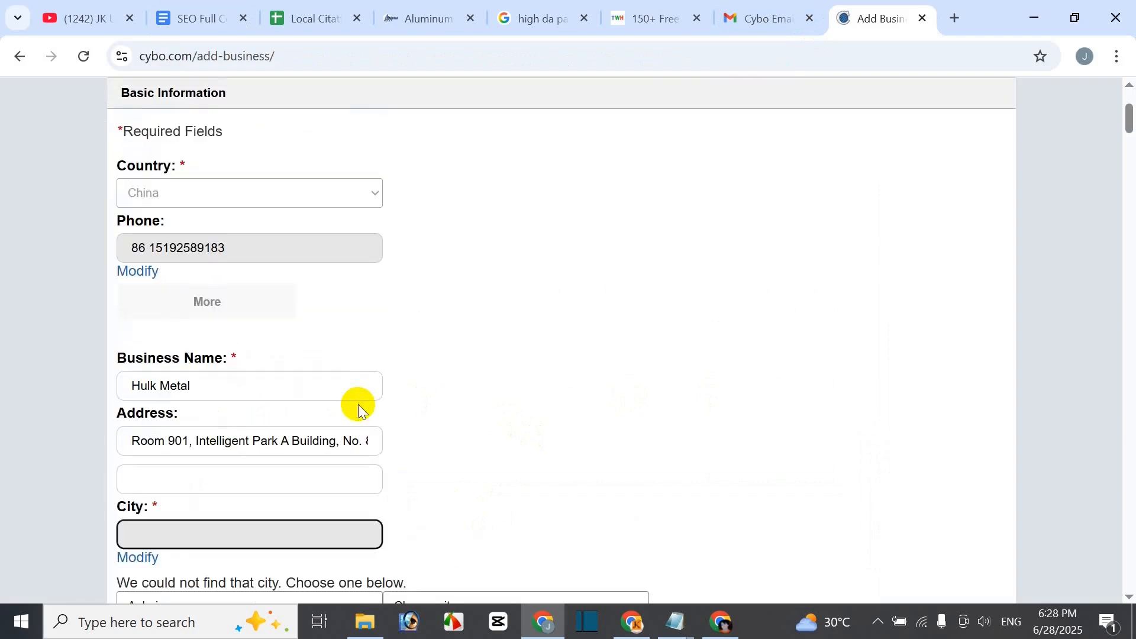
scroll(361, 378, down, 3)
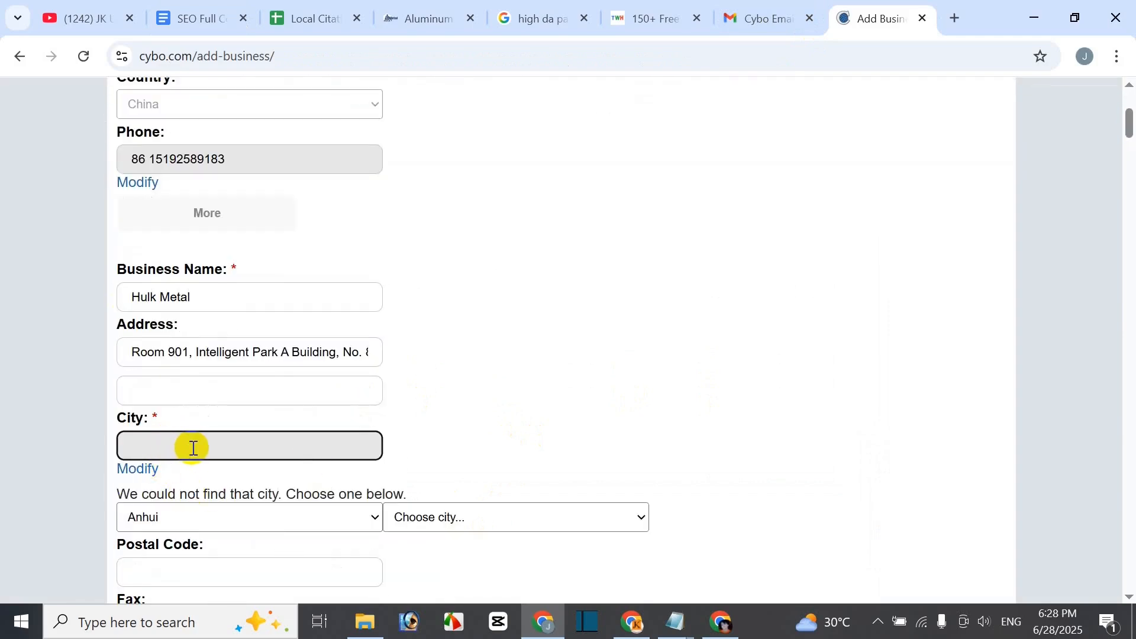
scroll(248, 467, down, 2)
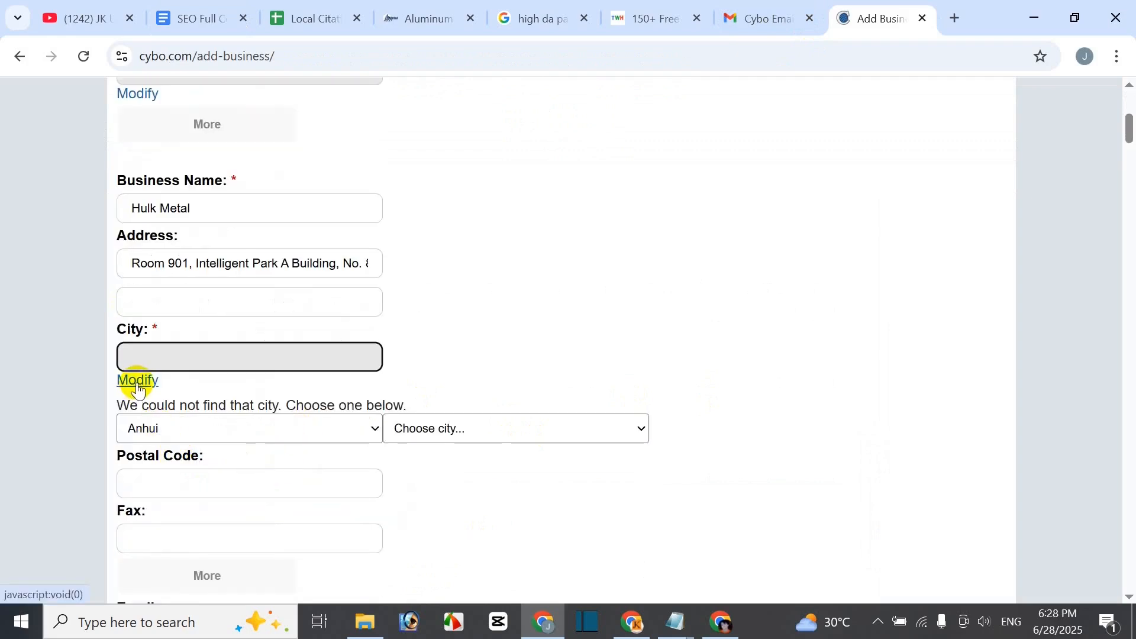
- Pick Shandong from the region list, then Boshan District from its city list
click(246, 443)
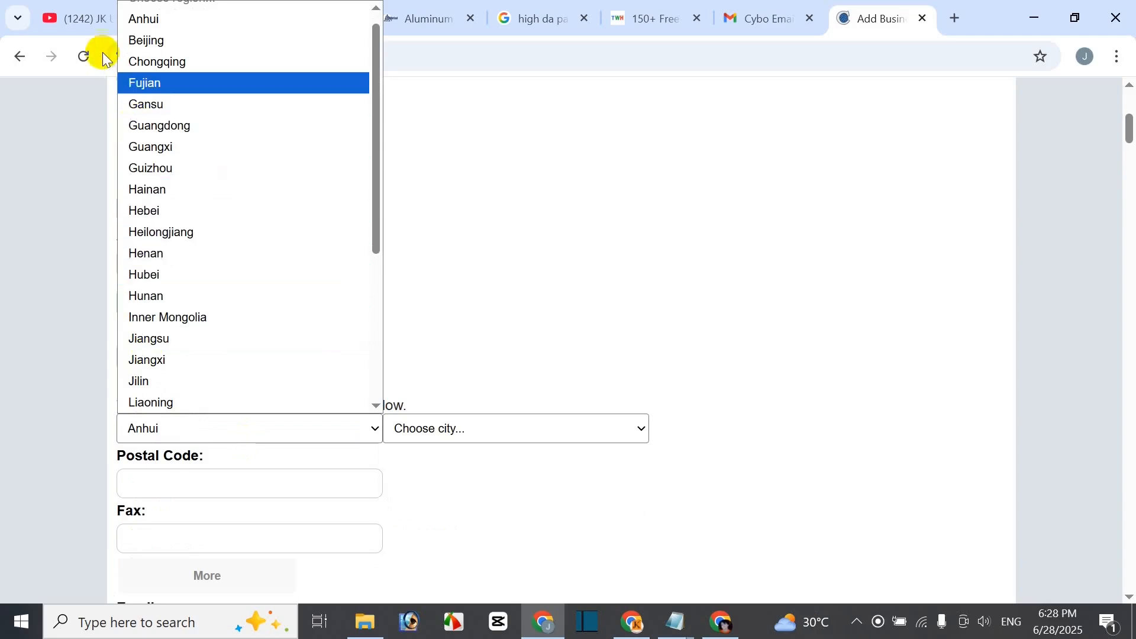
click(775, 22)
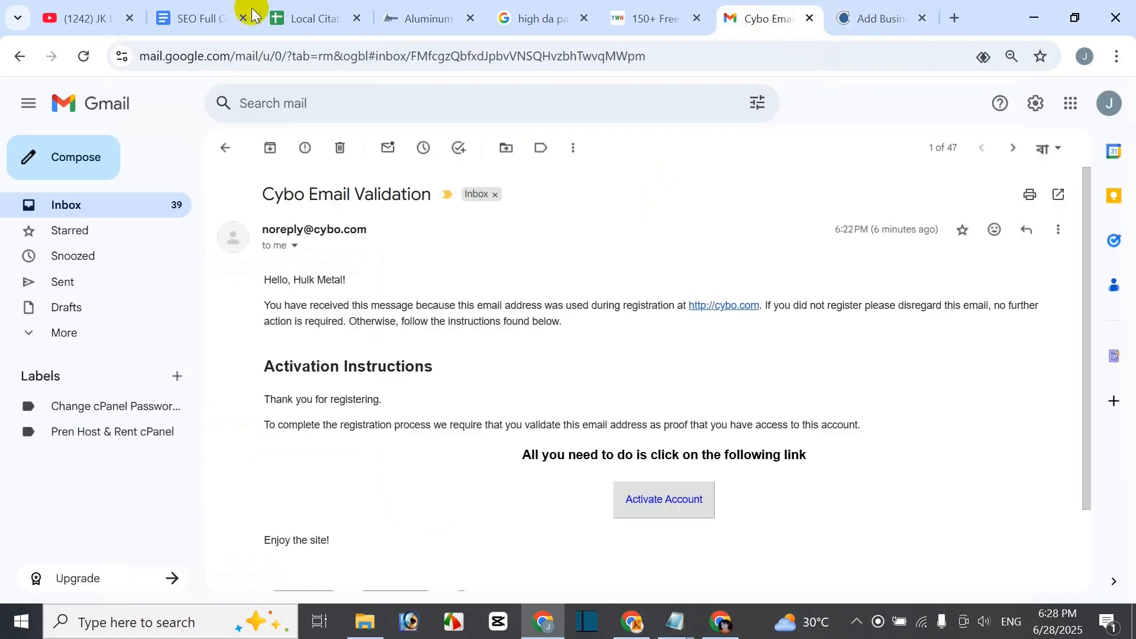
click(211, 17)
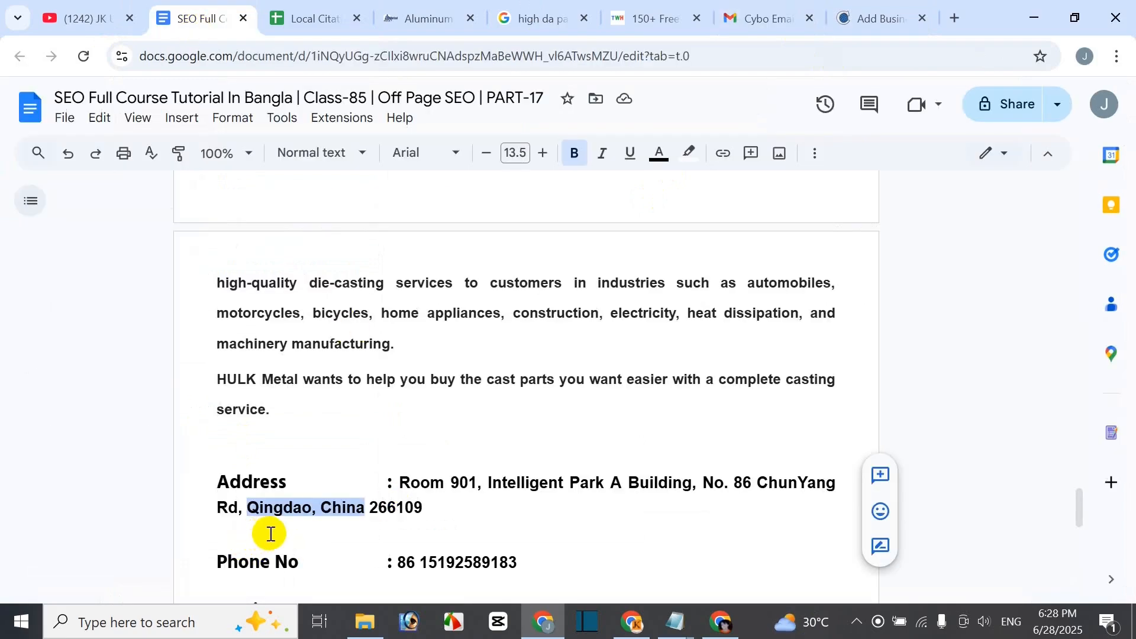
click(836, 23)
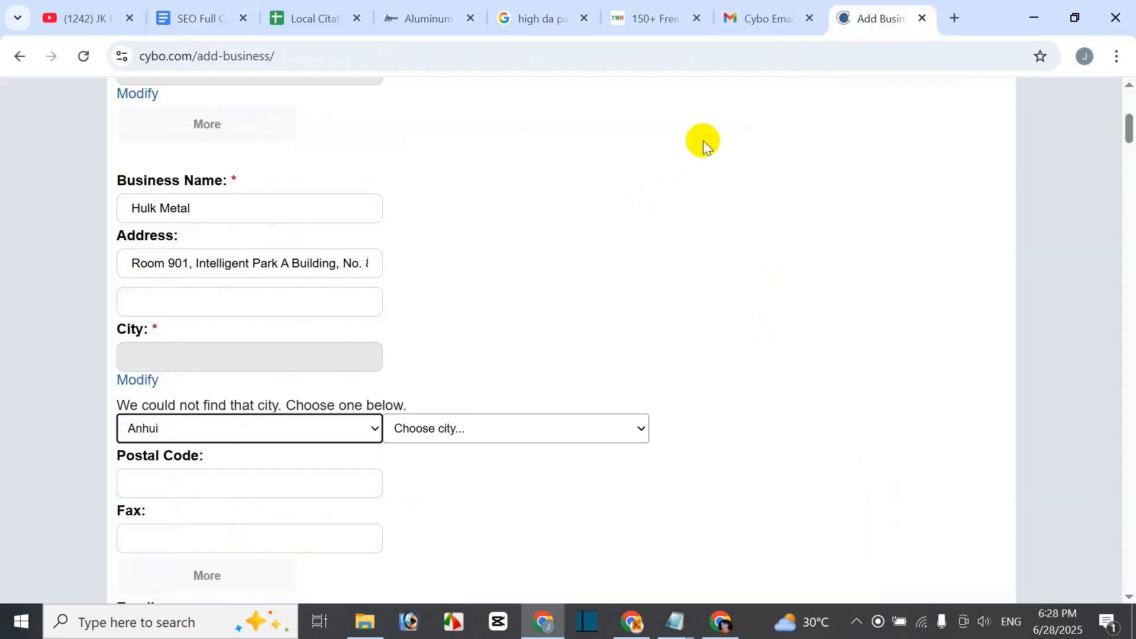
click(275, 440)
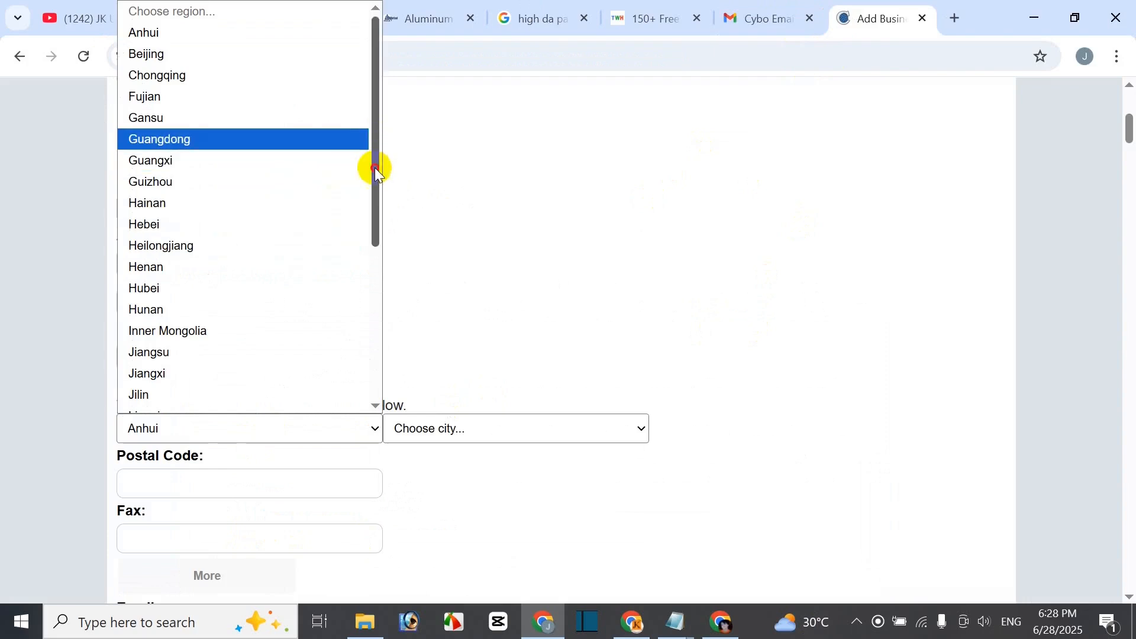
drag(377, 172, 379, 346)
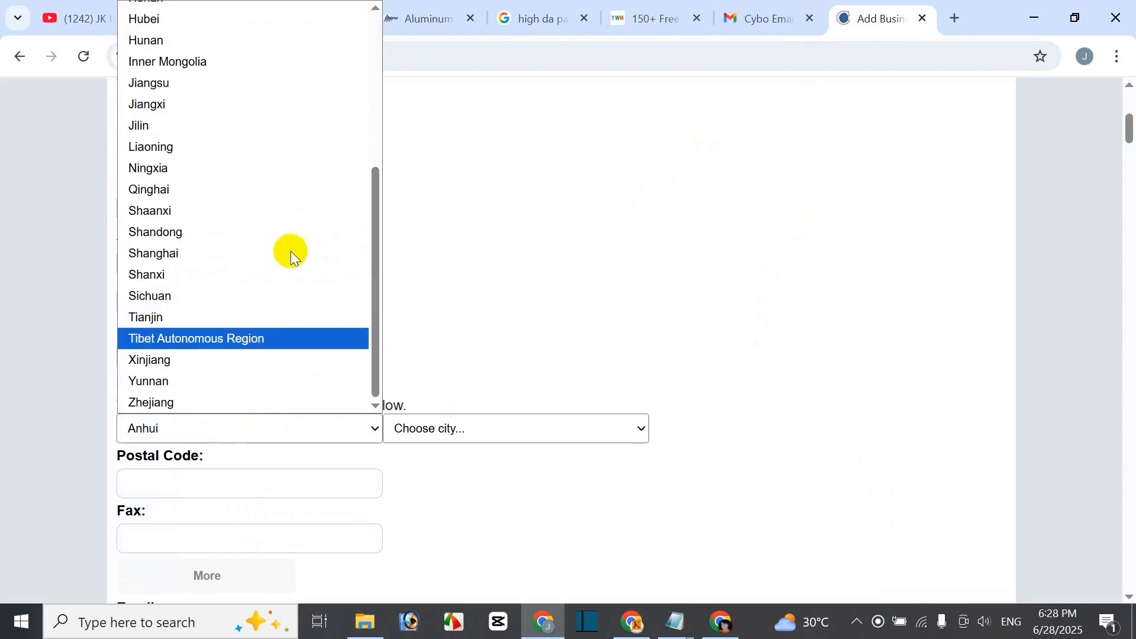
scroll(229, 276, up, 3)
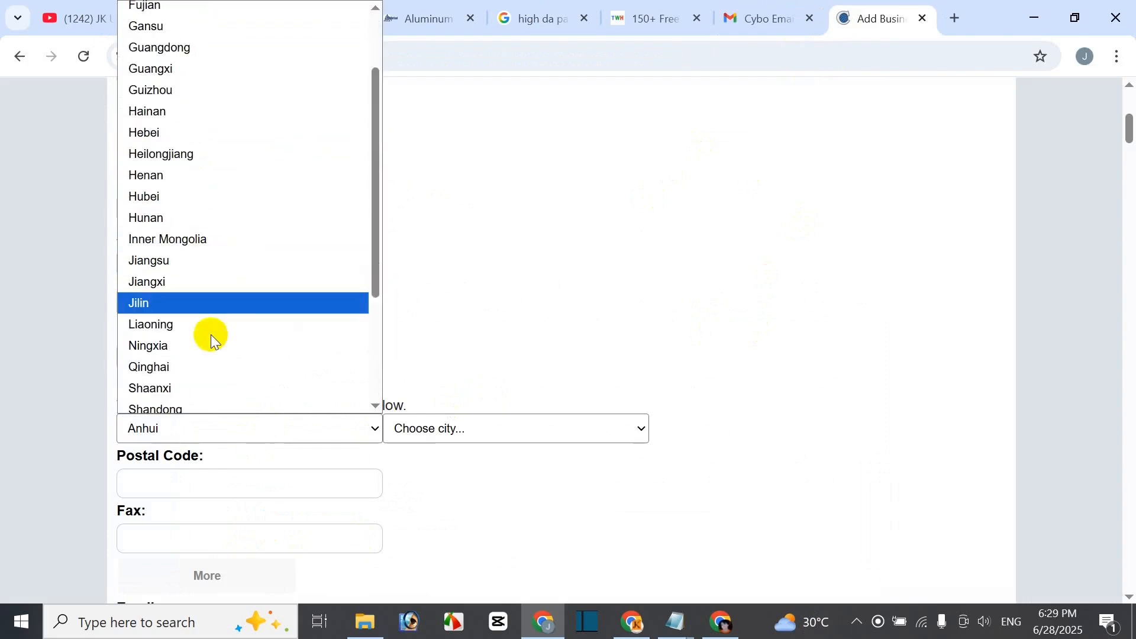
scroll(206, 362, down, 3)
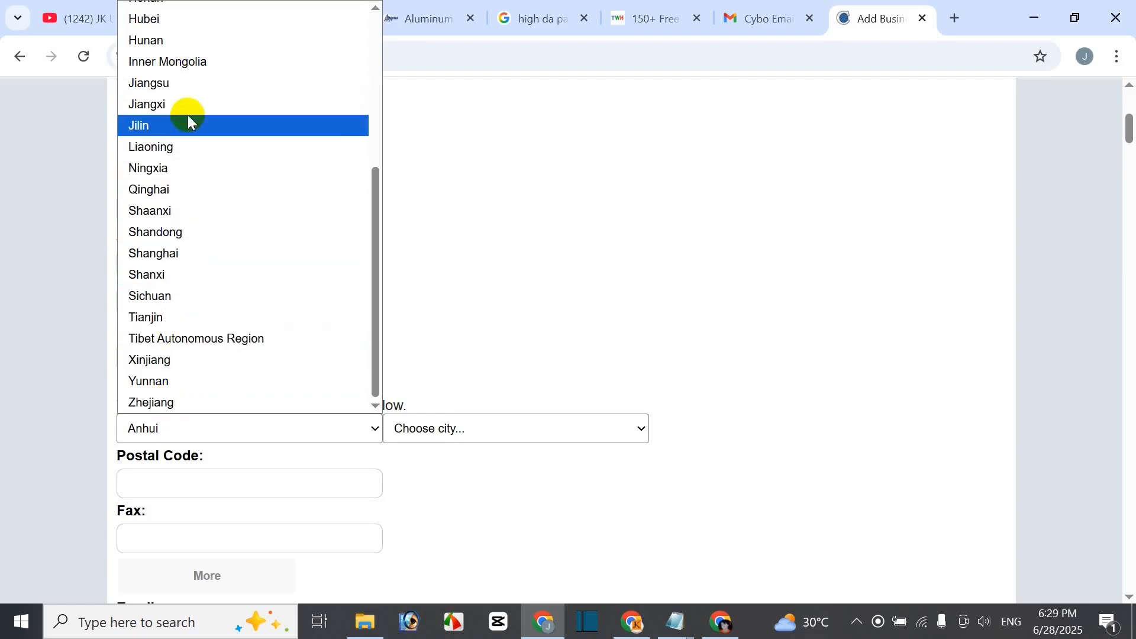
click(182, 233)
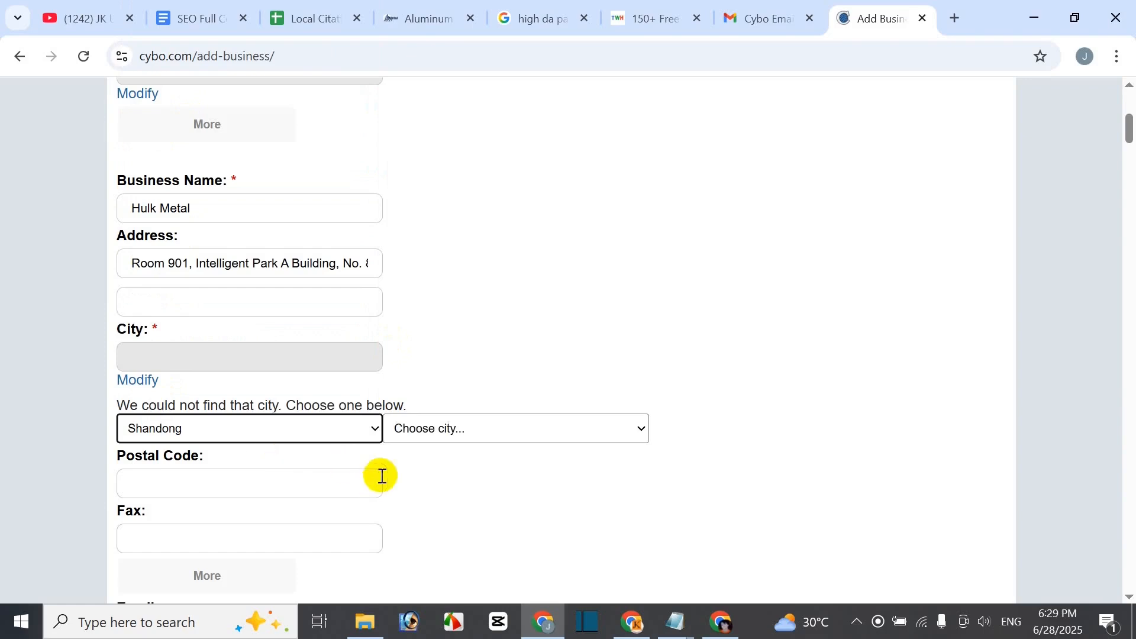
click(445, 437)
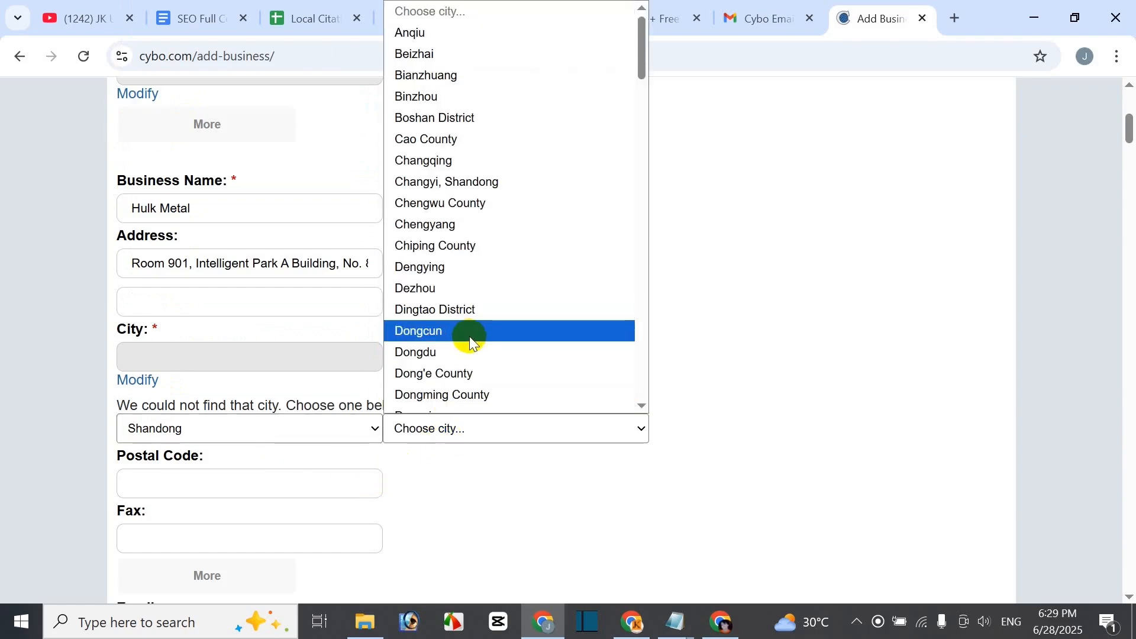
key(a)
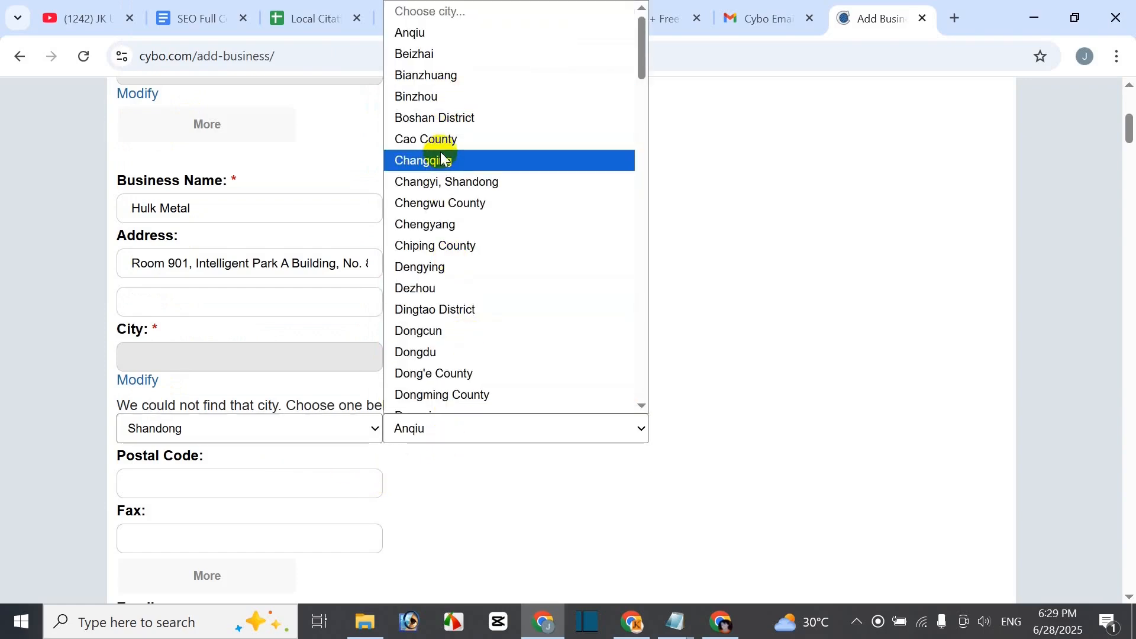
click(444, 117)
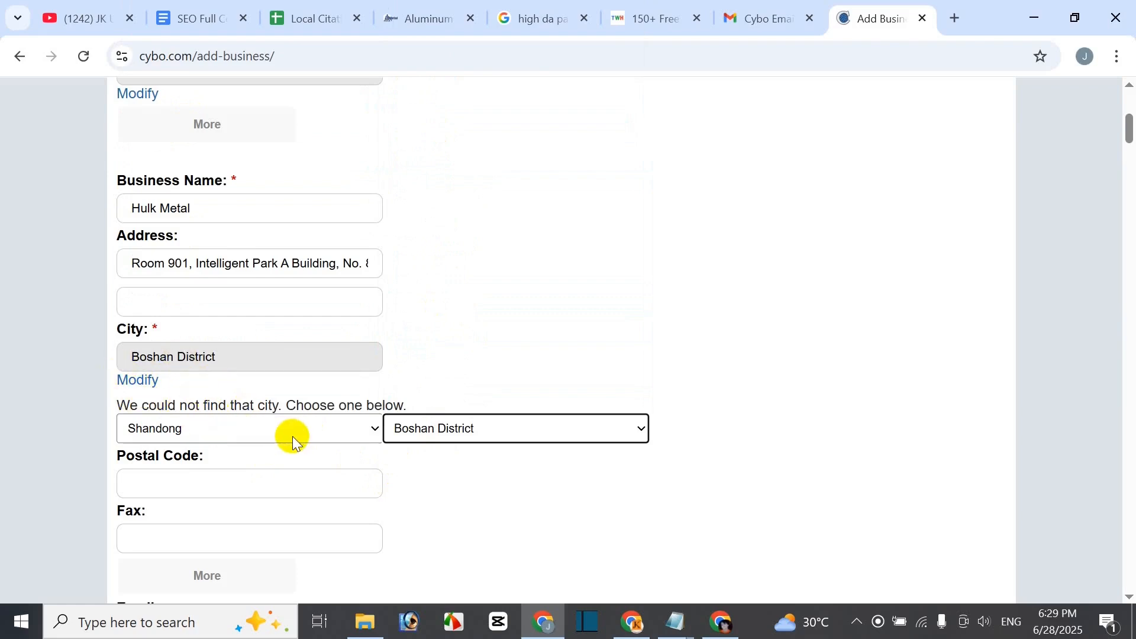
- Copy postcode 266109 from the notes into the Postal Code field
scroll(534, 445, down, 3)
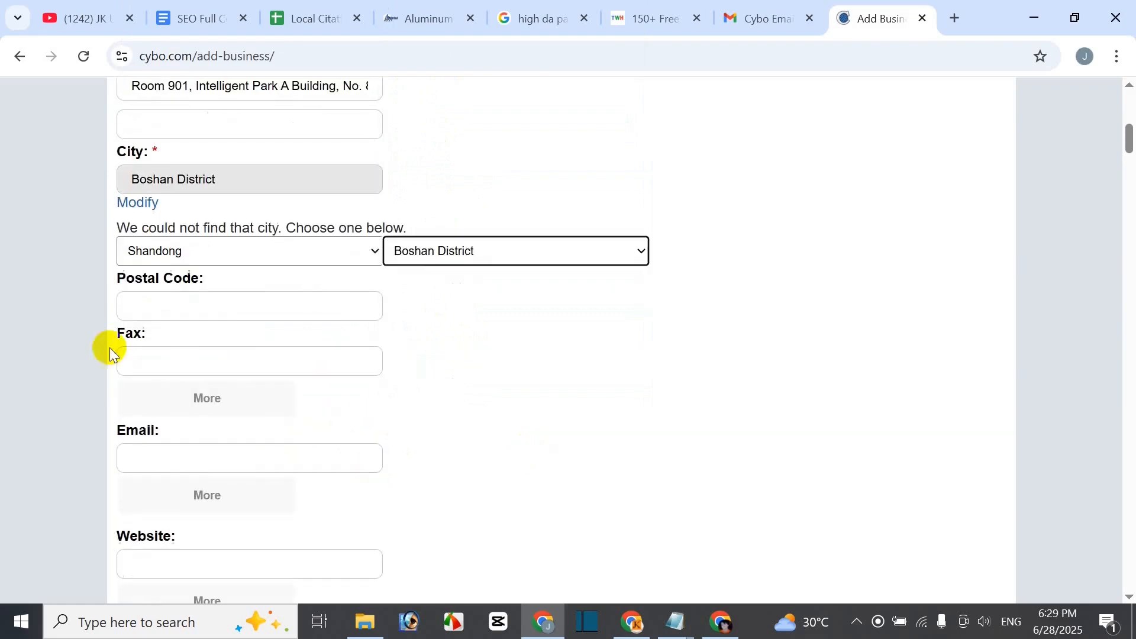
click(188, 18)
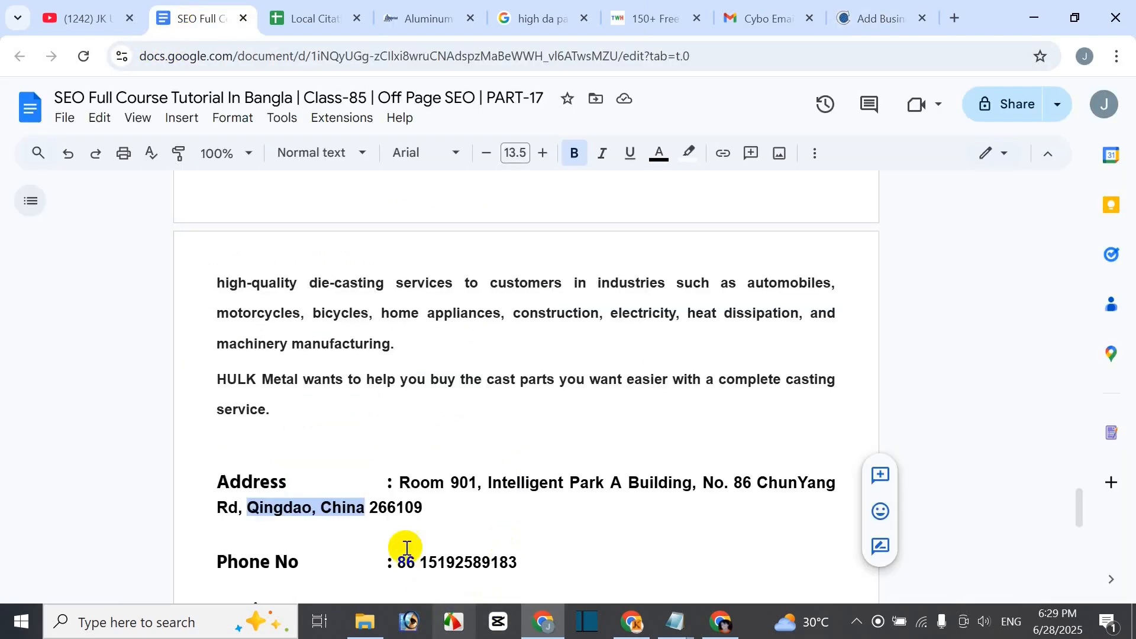
drag(372, 507, 408, 506)
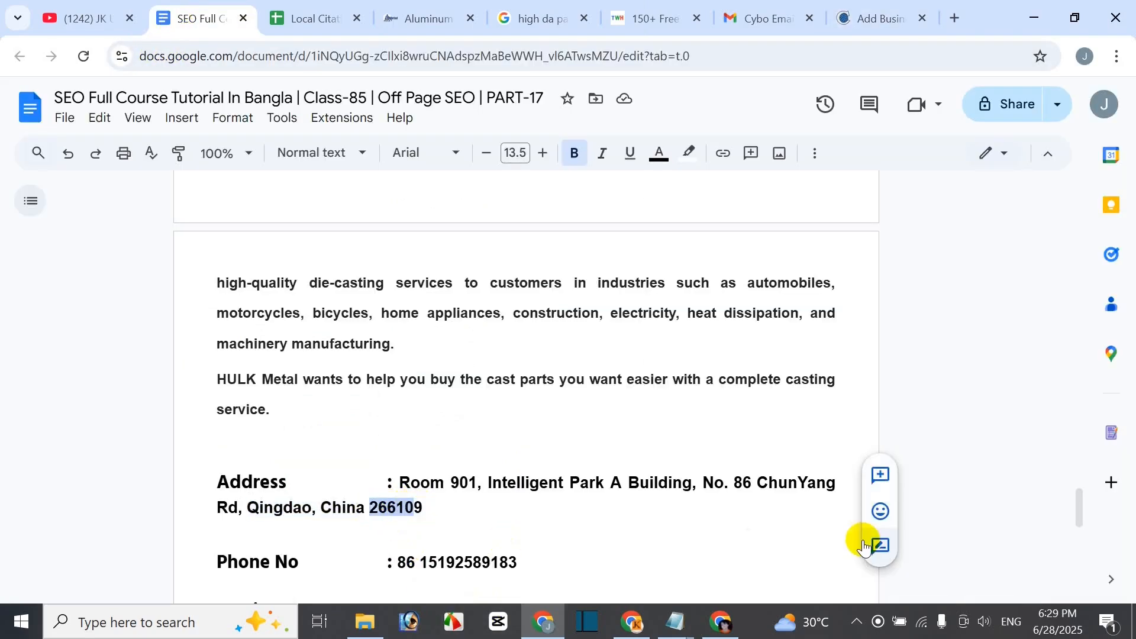
click(861, 18)
click(248, 316)
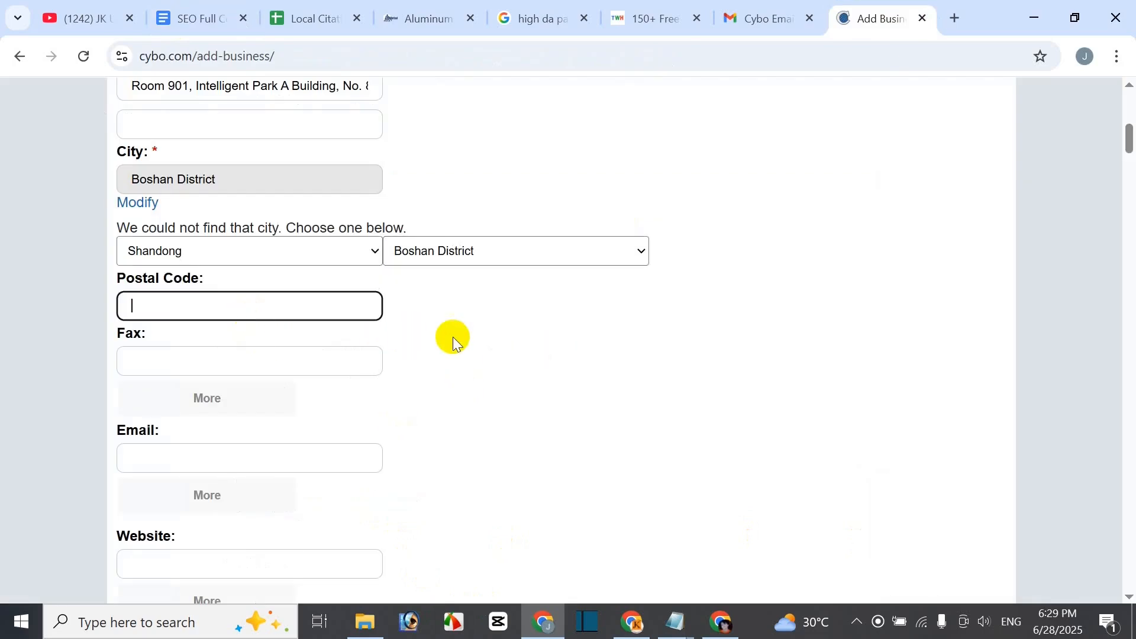
text(266109)
scroll(203, 406, down, 1)
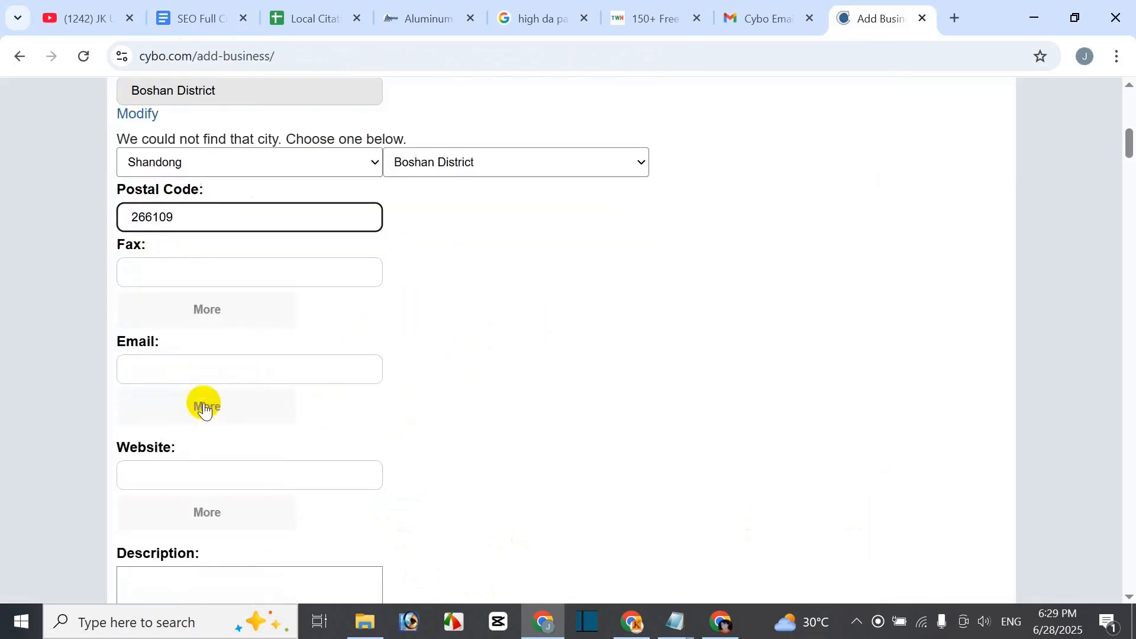
- Copy the company e-mail address from the notes for the Email field
click(198, 372)
click(214, 23)
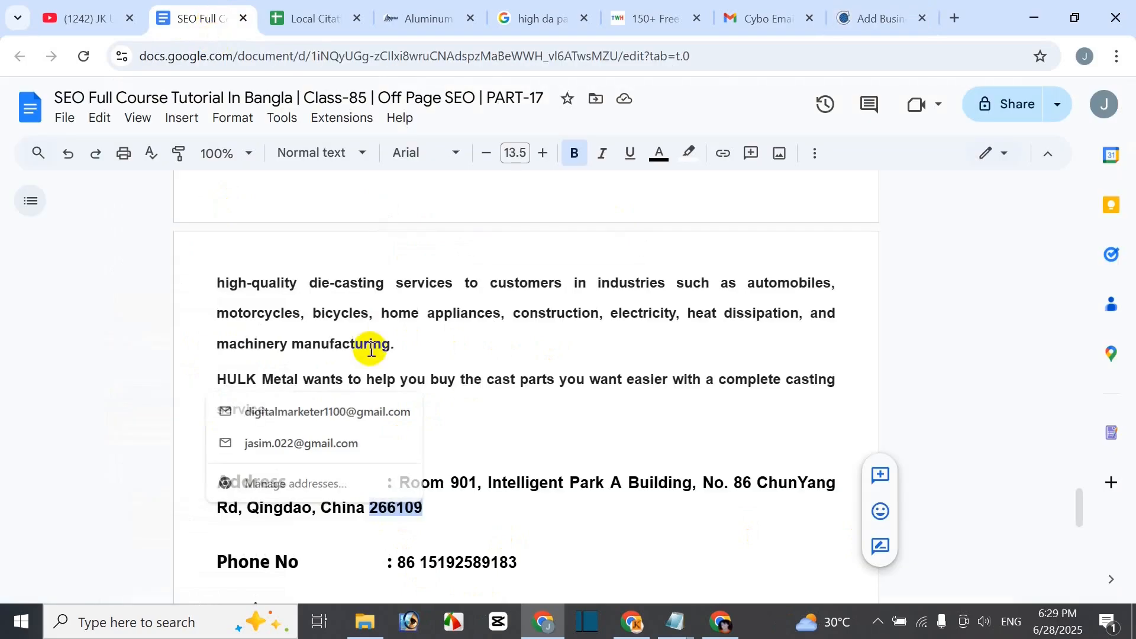
scroll(533, 551, down, 6)
scroll(530, 558, up, 4)
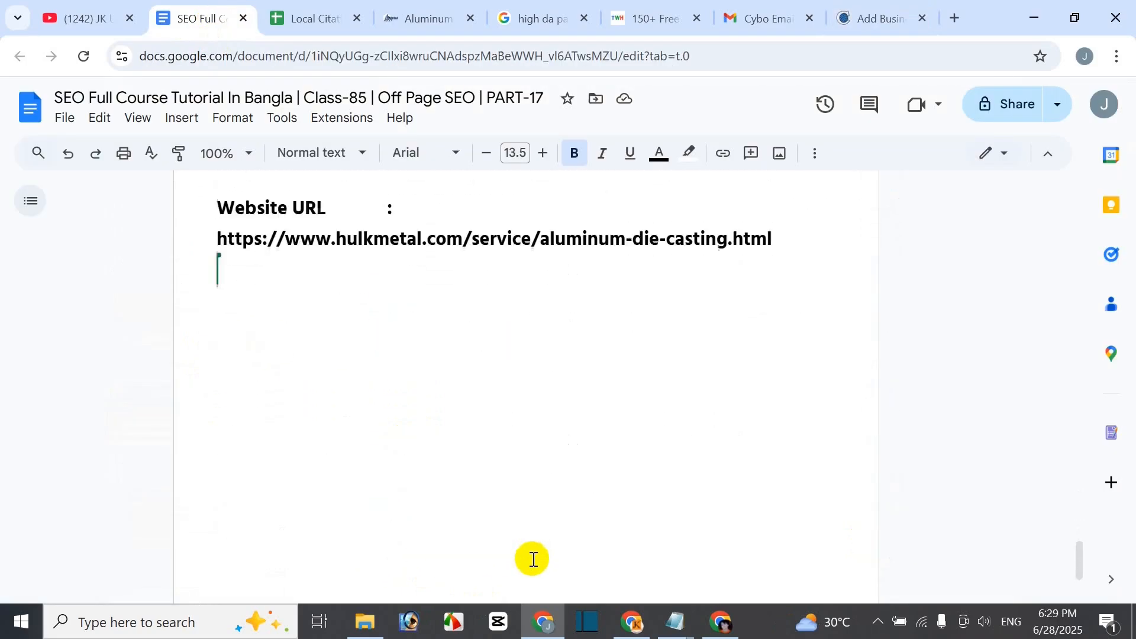
drag(396, 350, 550, 350)
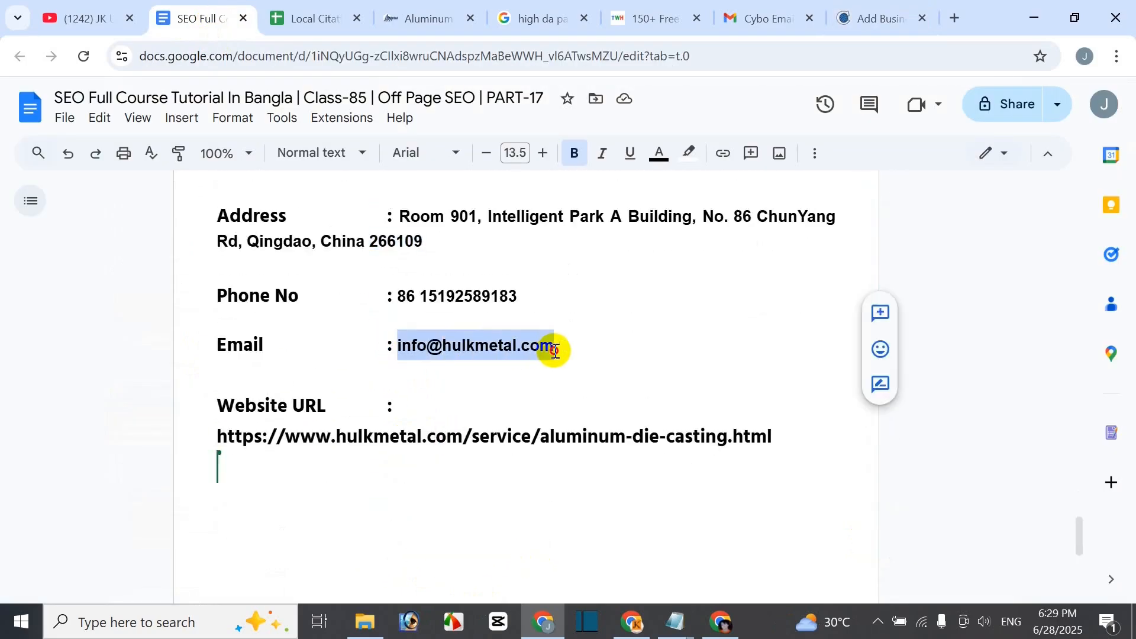
key(ctrl+c)
click(849, 30)
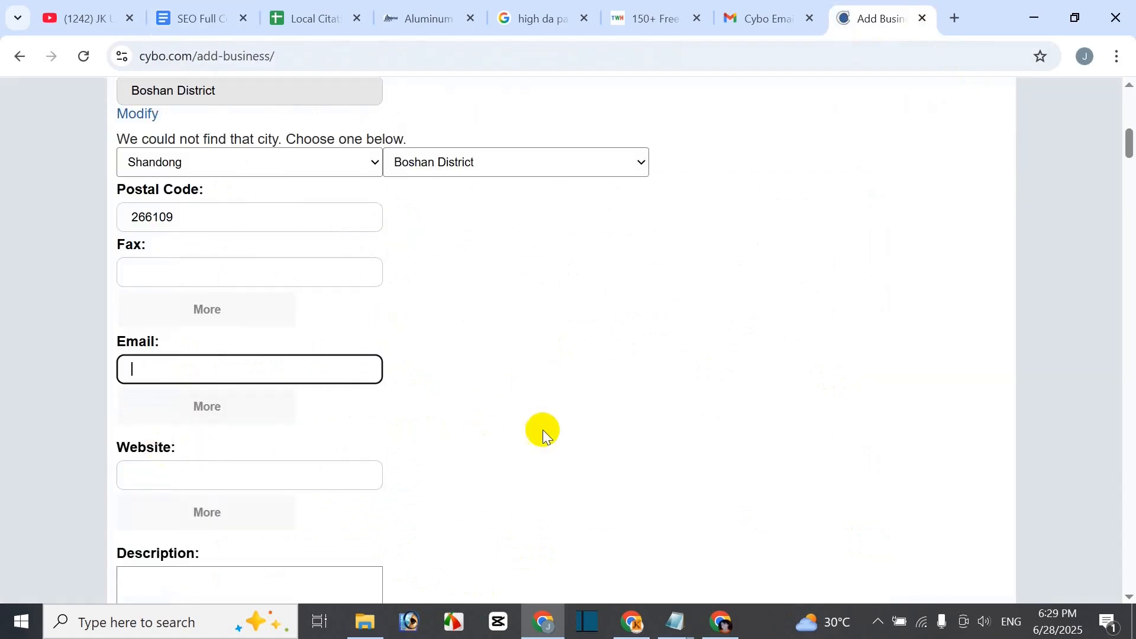
- Paste the company e-mail into Email and the hulkmetal.com aluminum die casting URL into Website
key(ctrl+v)
scroll(530, 490, down, 1)
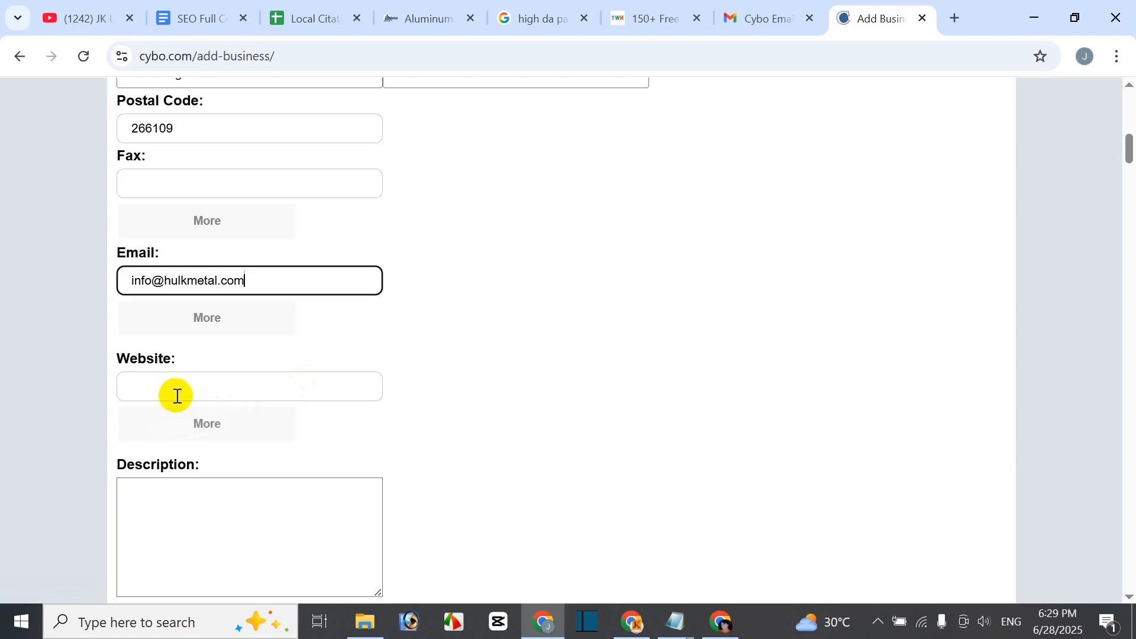
click(204, 21)
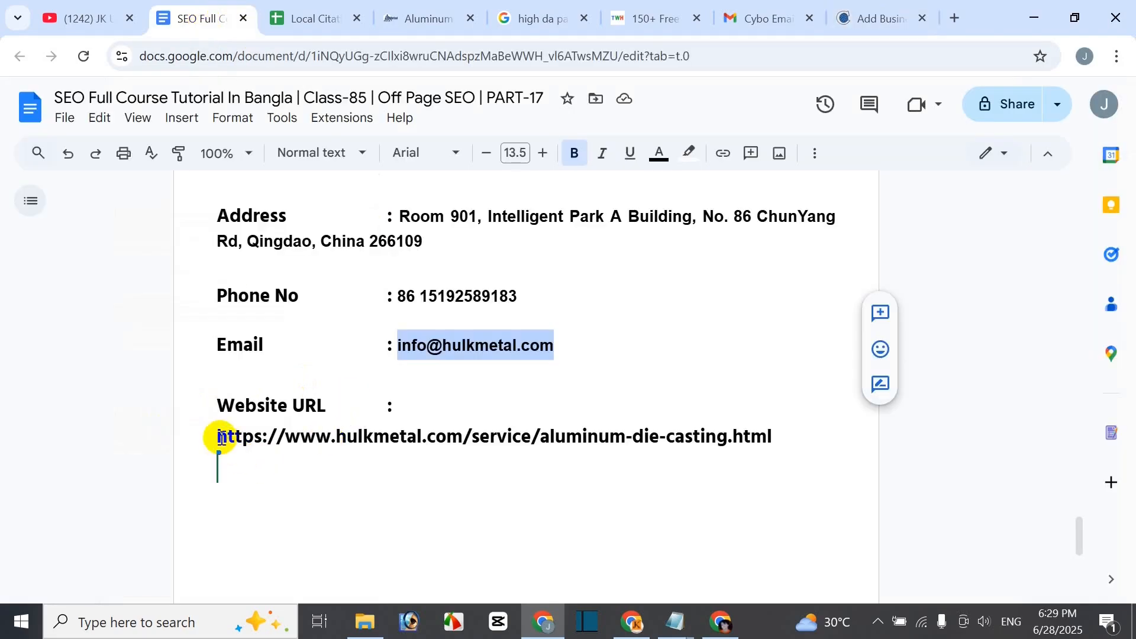
drag(219, 436, 851, 423)
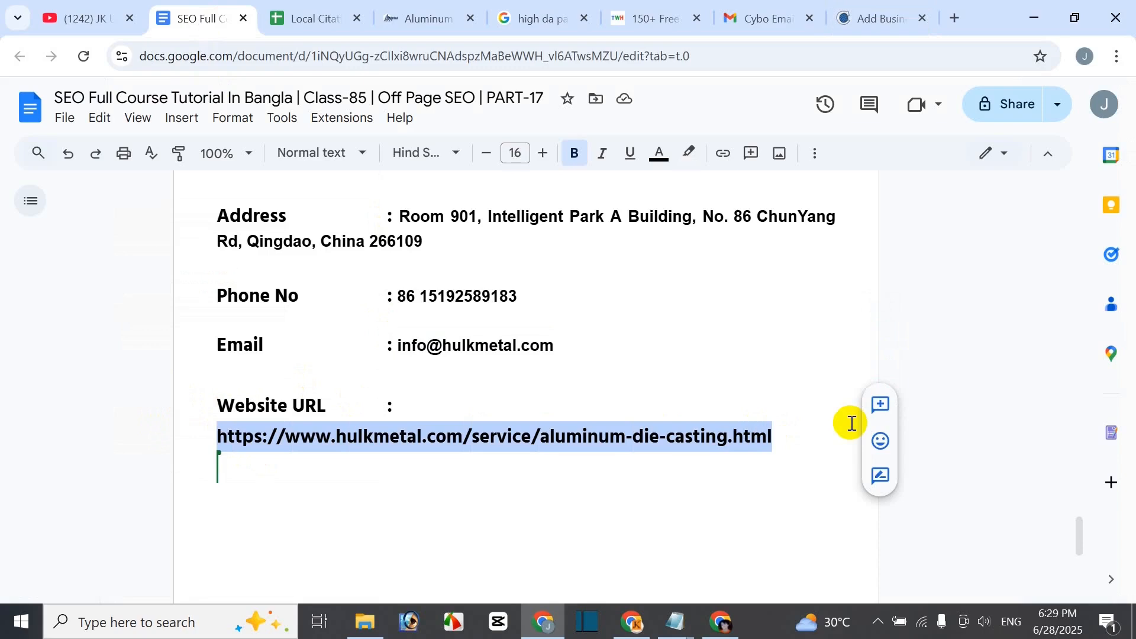
click(867, 13)
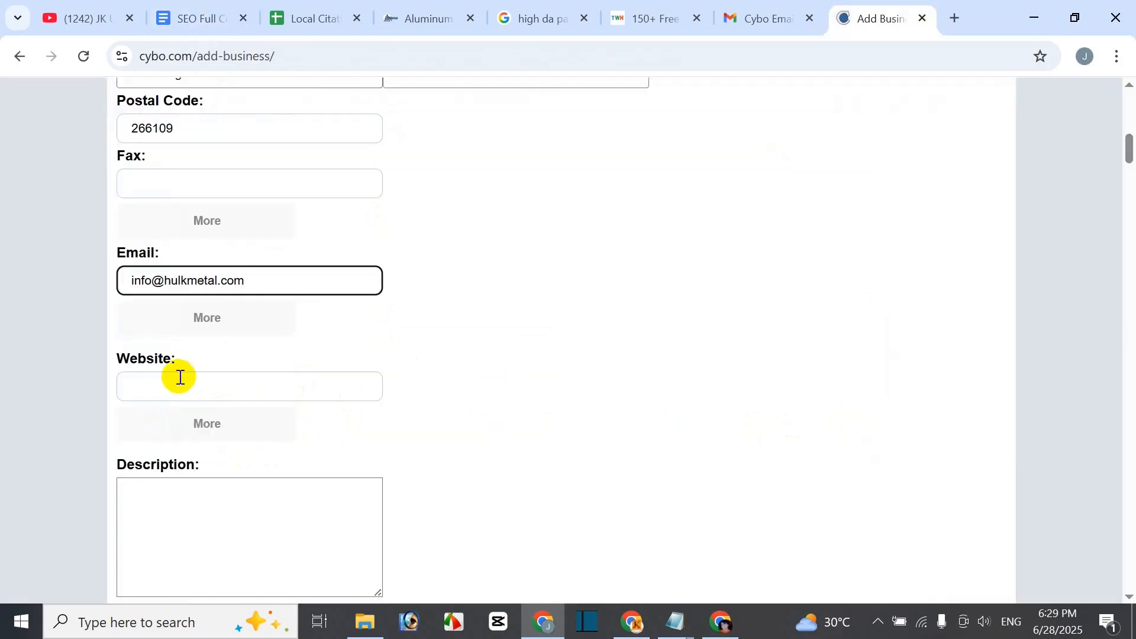
click(180, 377)
key(ctrl+v)
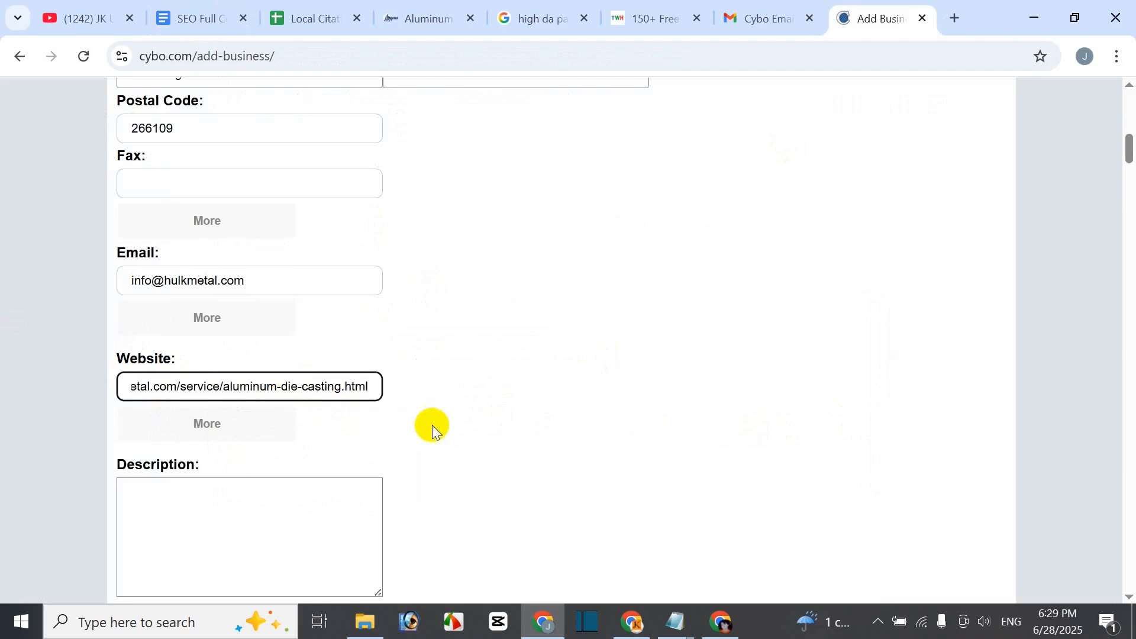
scroll(432, 425, down, 3)
click(200, 365)
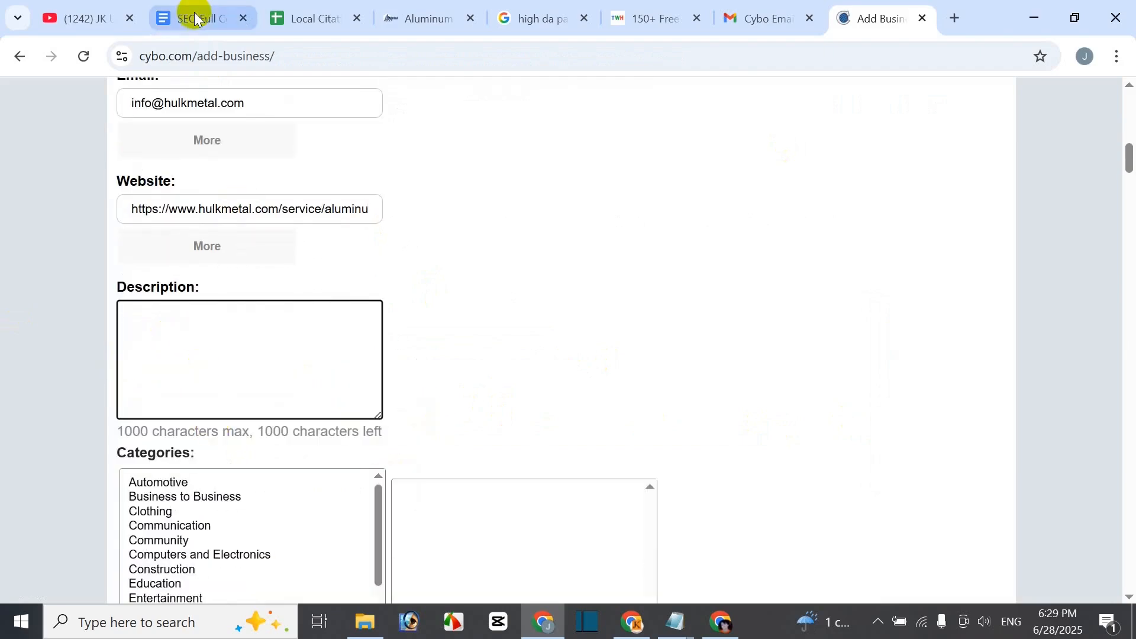
- Select and copy the HULK Metal description paragraphs in the notes document
key(ctrl+2)
scroll(502, 386, up, 6)
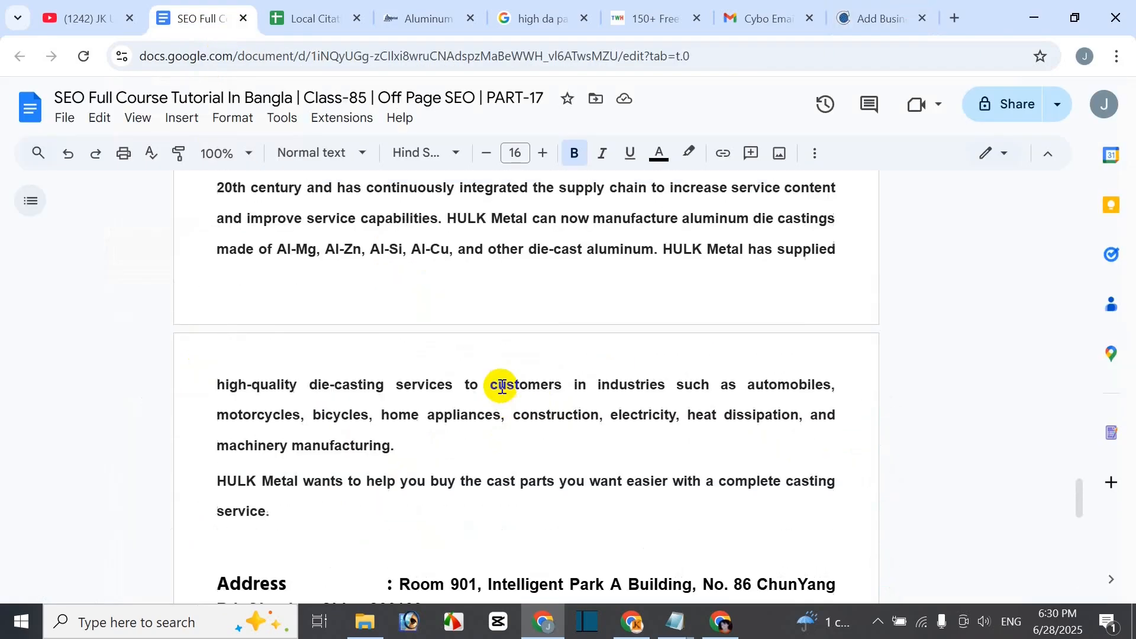
scroll(502, 386, up, 3)
drag(412, 296, 396, 436)
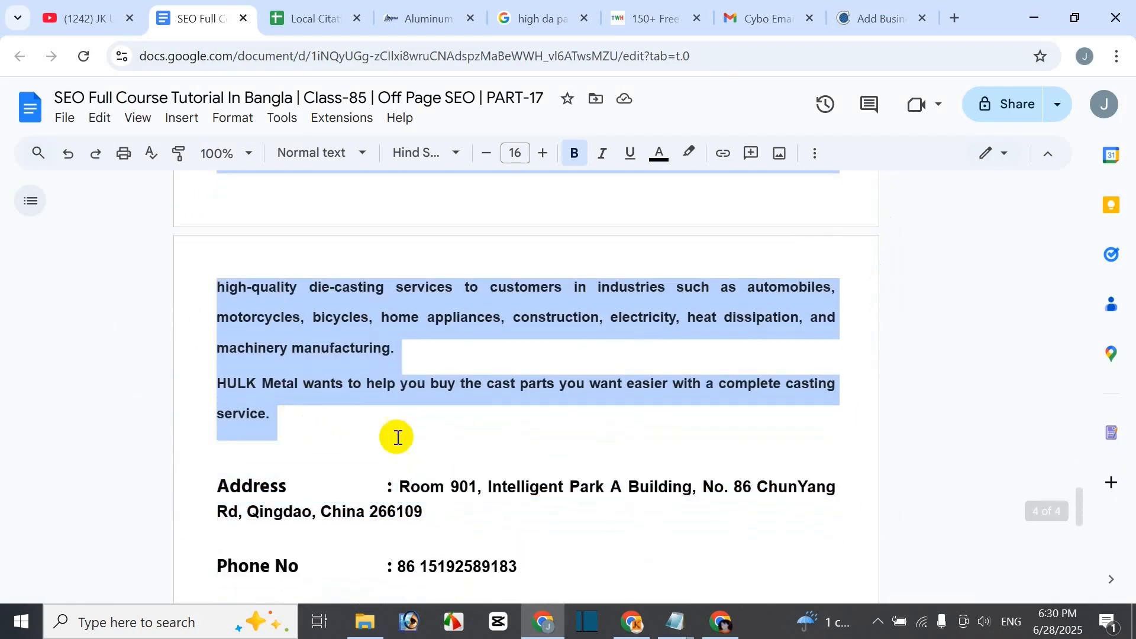
click(864, 22)
- Paste the HULK Metal description and choose Automotive as both category and subcategory
key(ctrl+v)
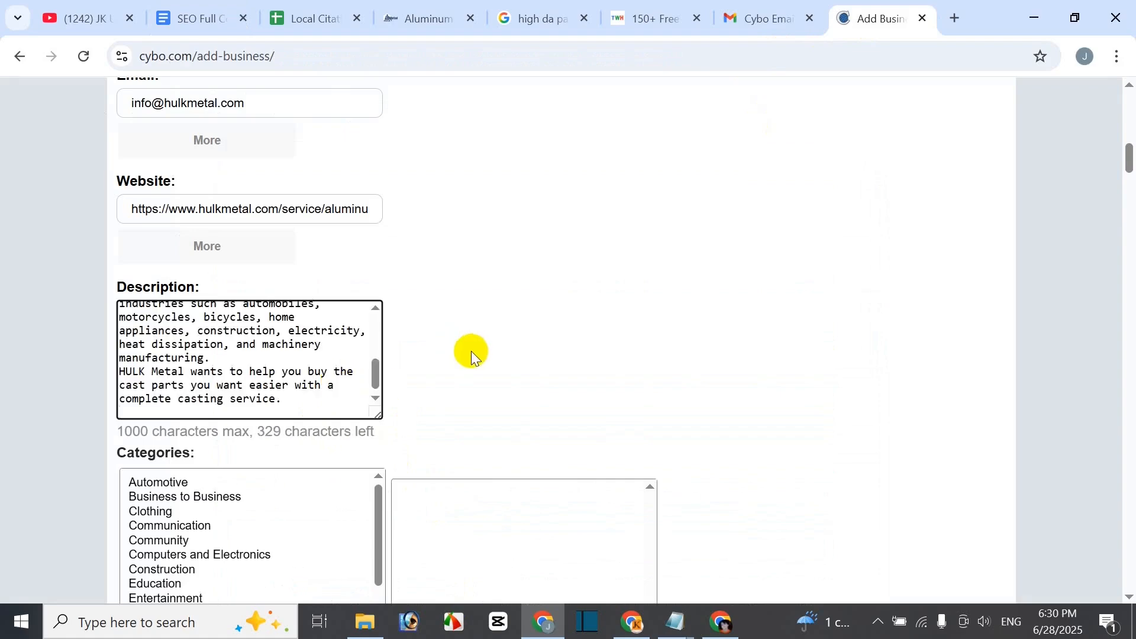
scroll(438, 354, down, 3)
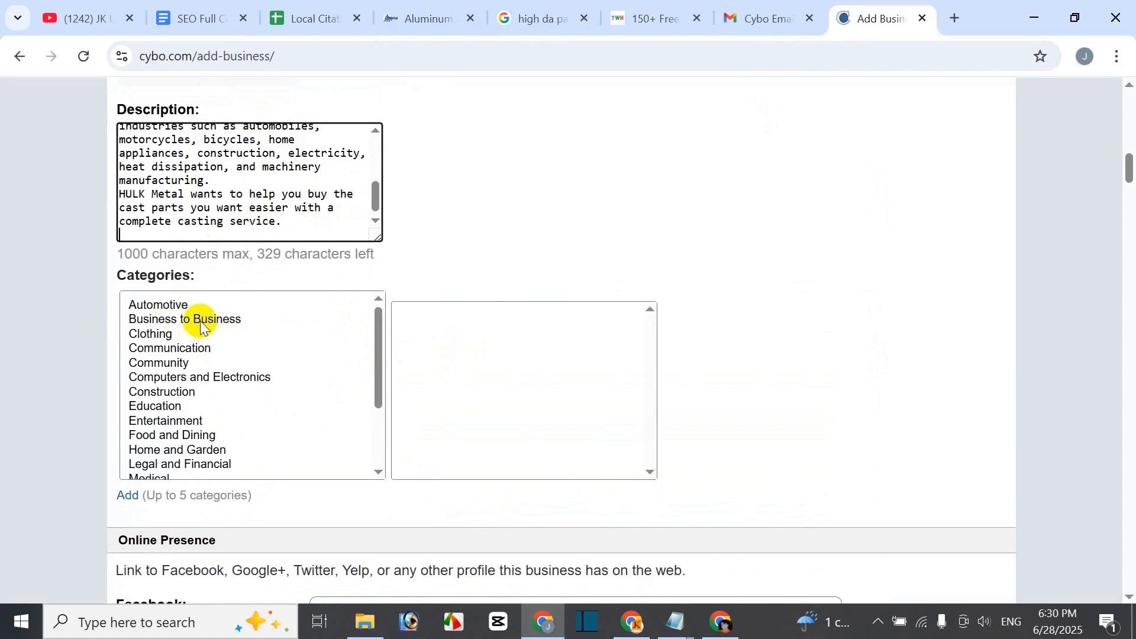
click(201, 325)
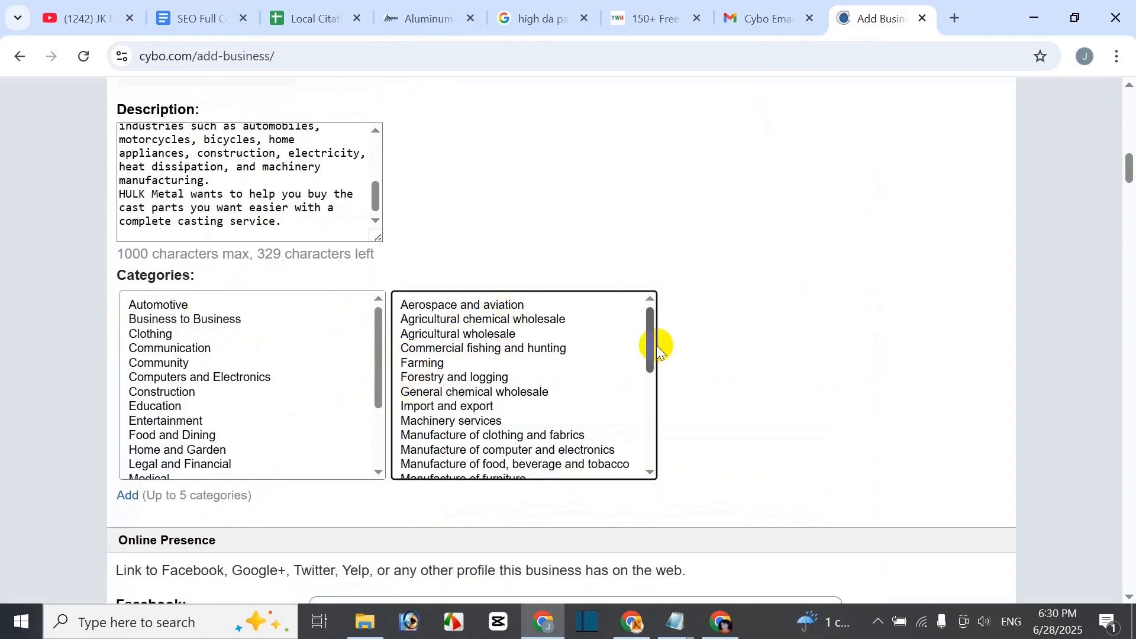
drag(649, 355, 647, 390)
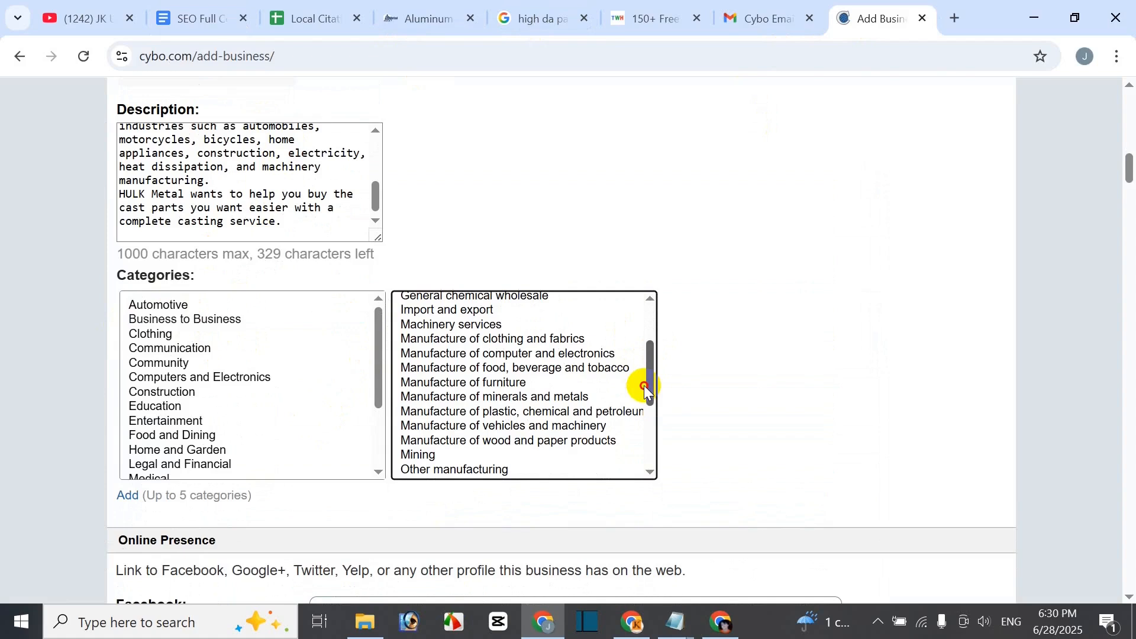
click(170, 308)
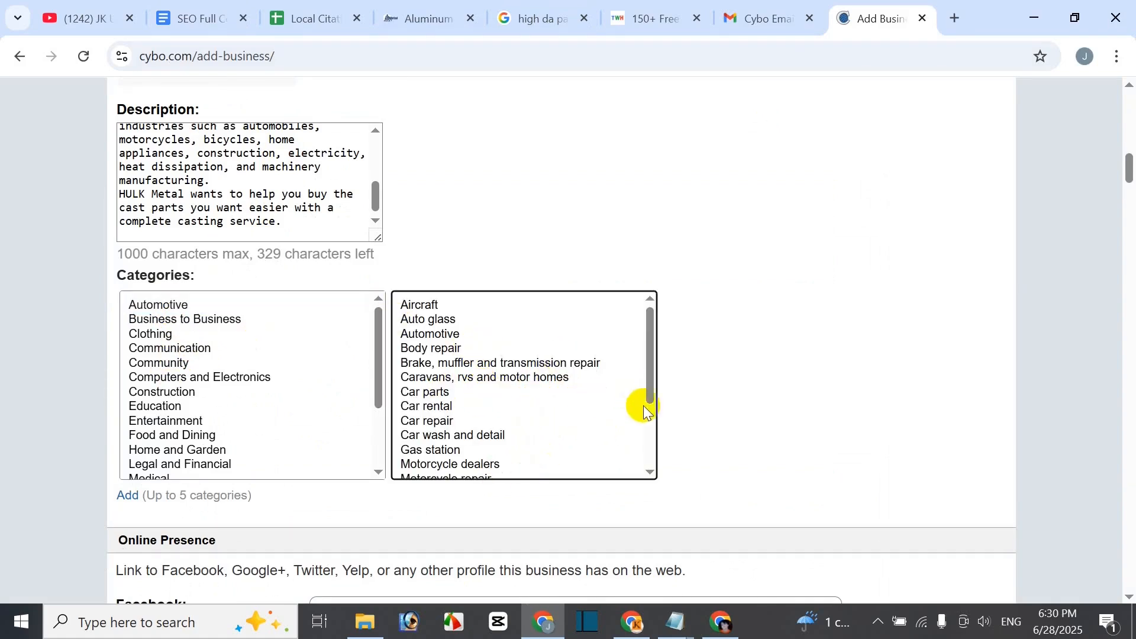
mouse_move(648, 381)
mouse_down()
mouse_move(646, 449)
mouse_move(651, 374)
mouse_up()
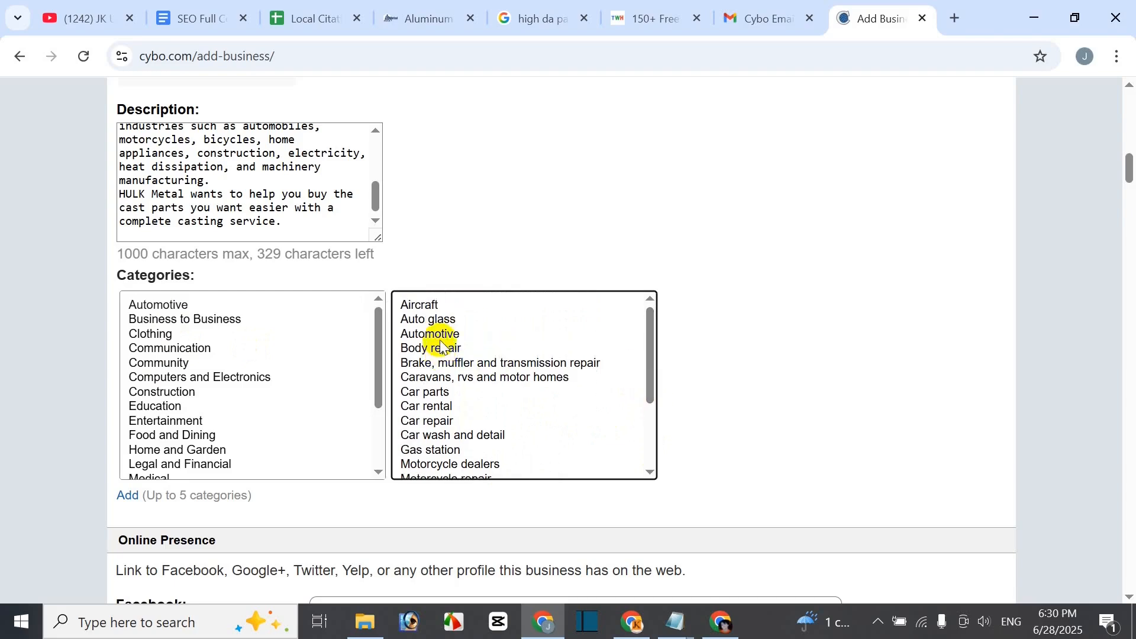
click(441, 337)
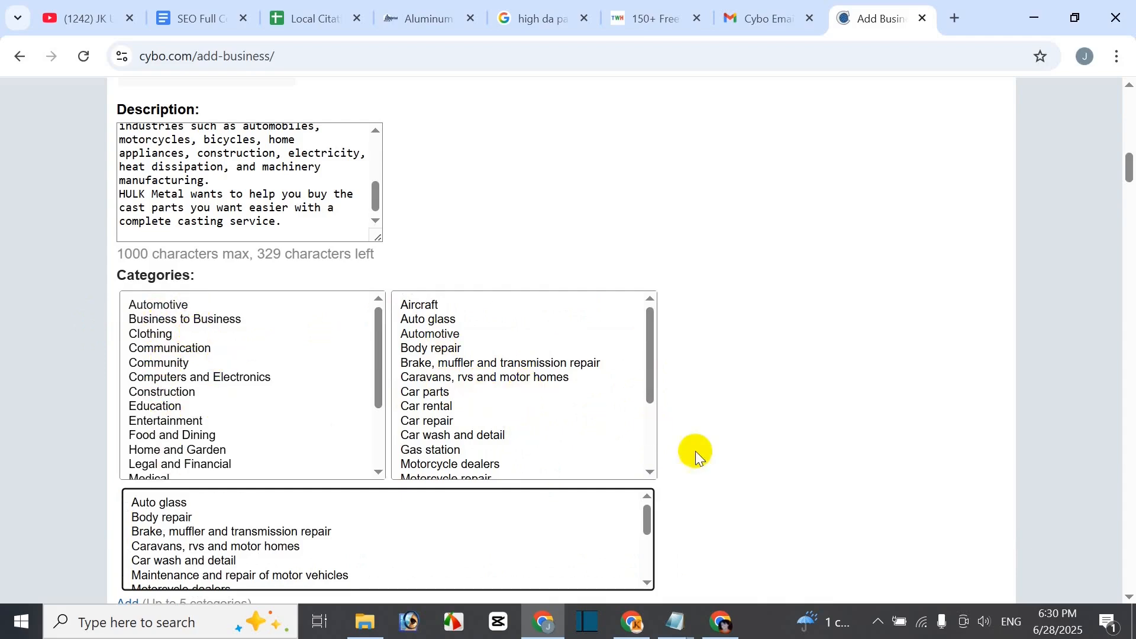
scroll(599, 485, down, 3)
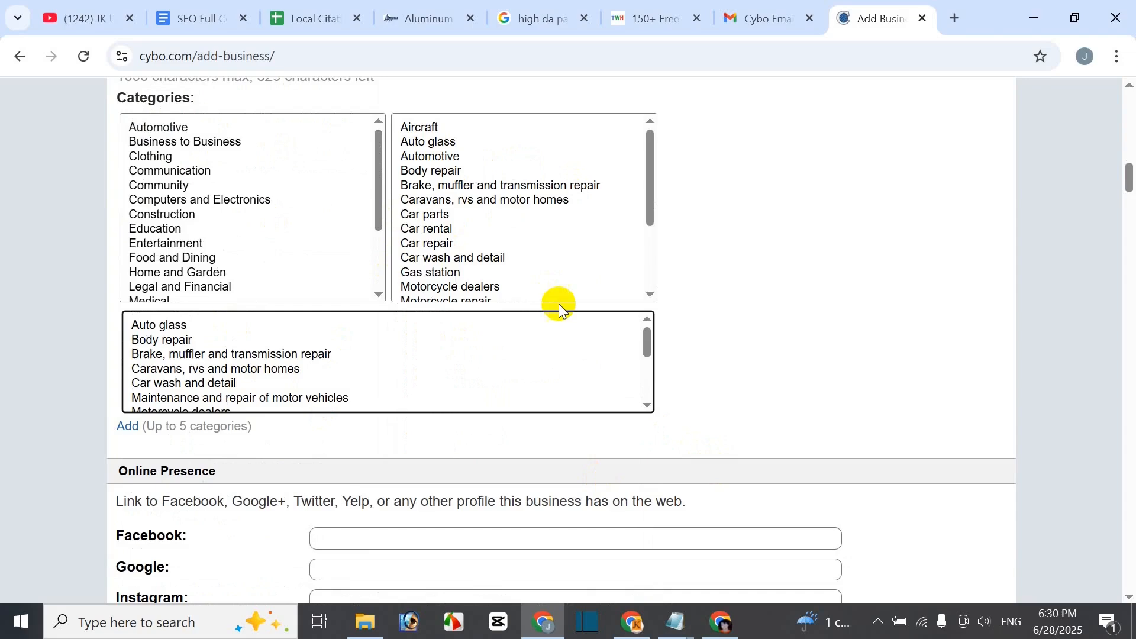
scroll(282, 246, up, 2)
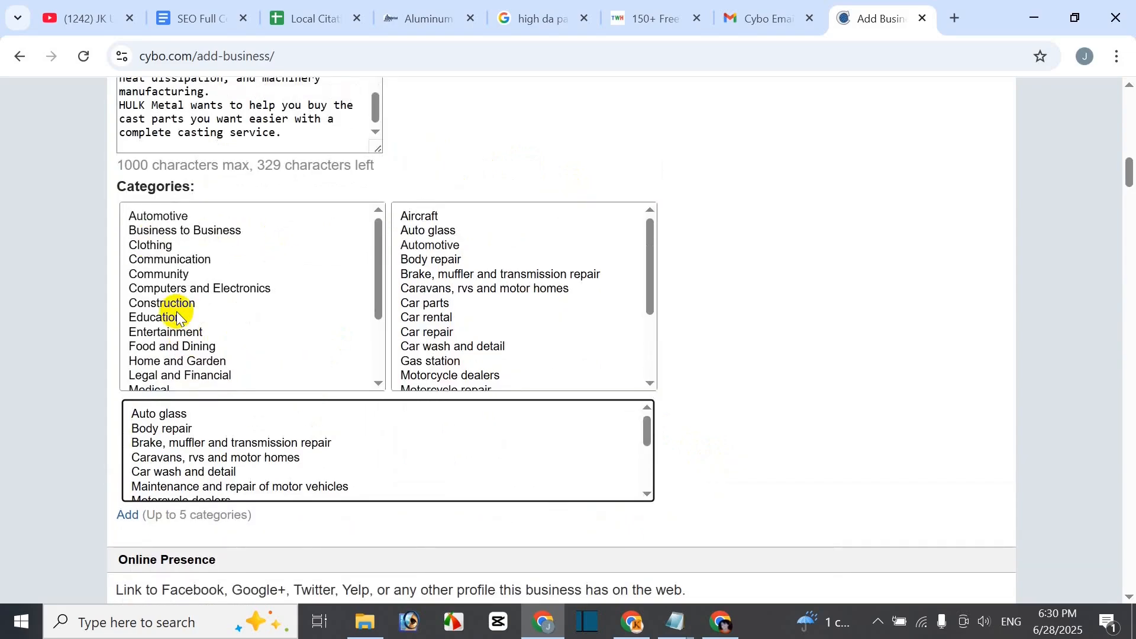
scroll(901, 406, down, 3)
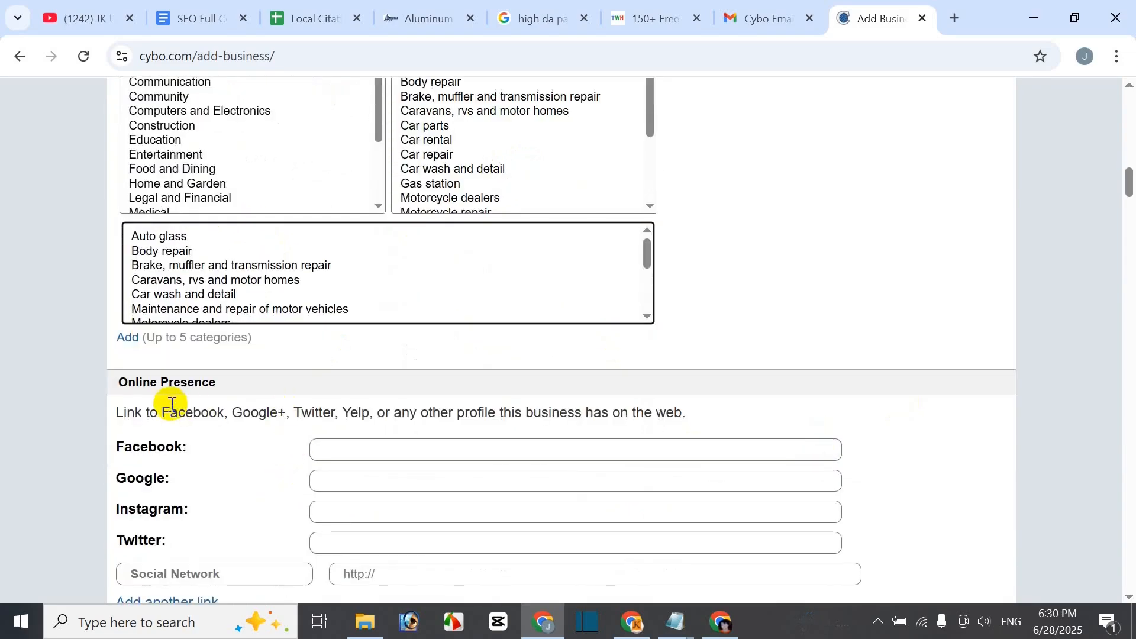
scroll(150, 309, down, 2)
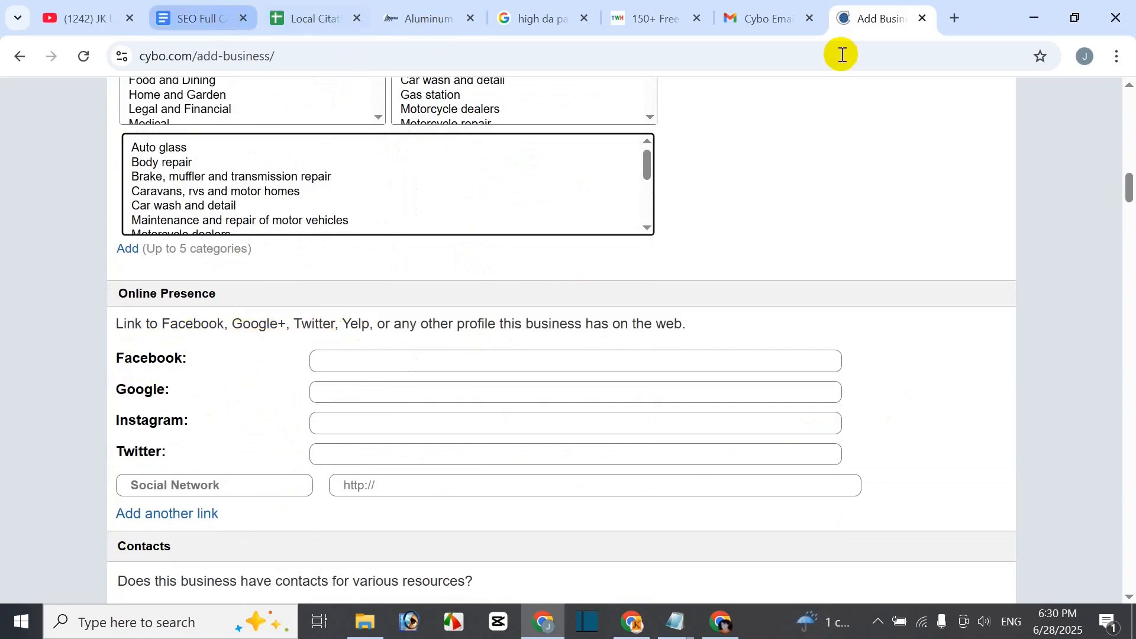
click(433, 18)
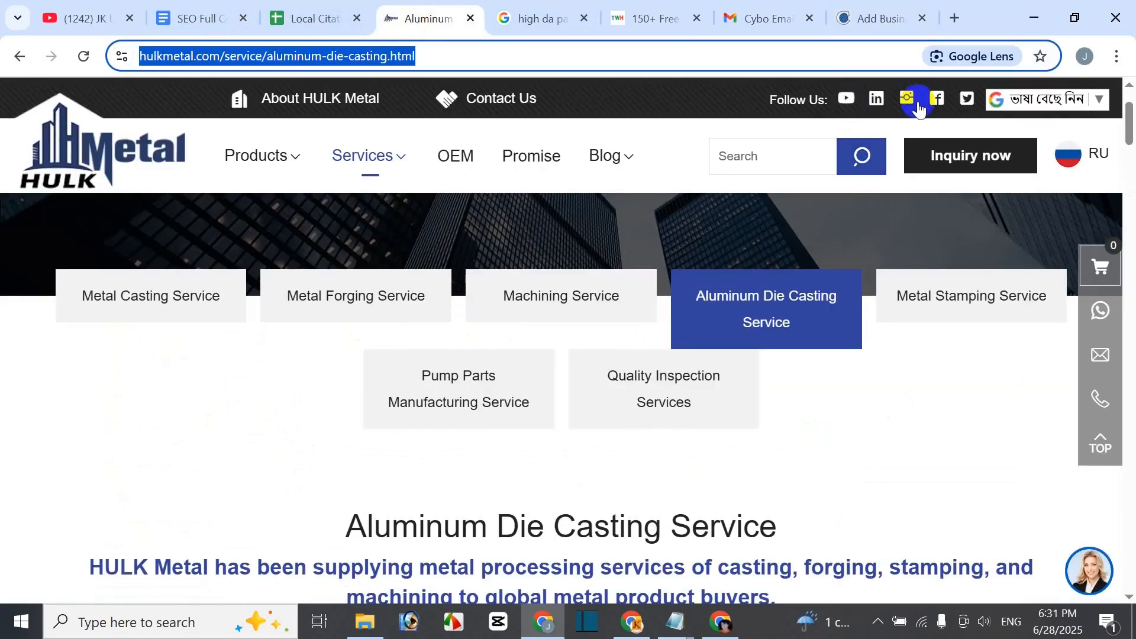
click(880, 18)
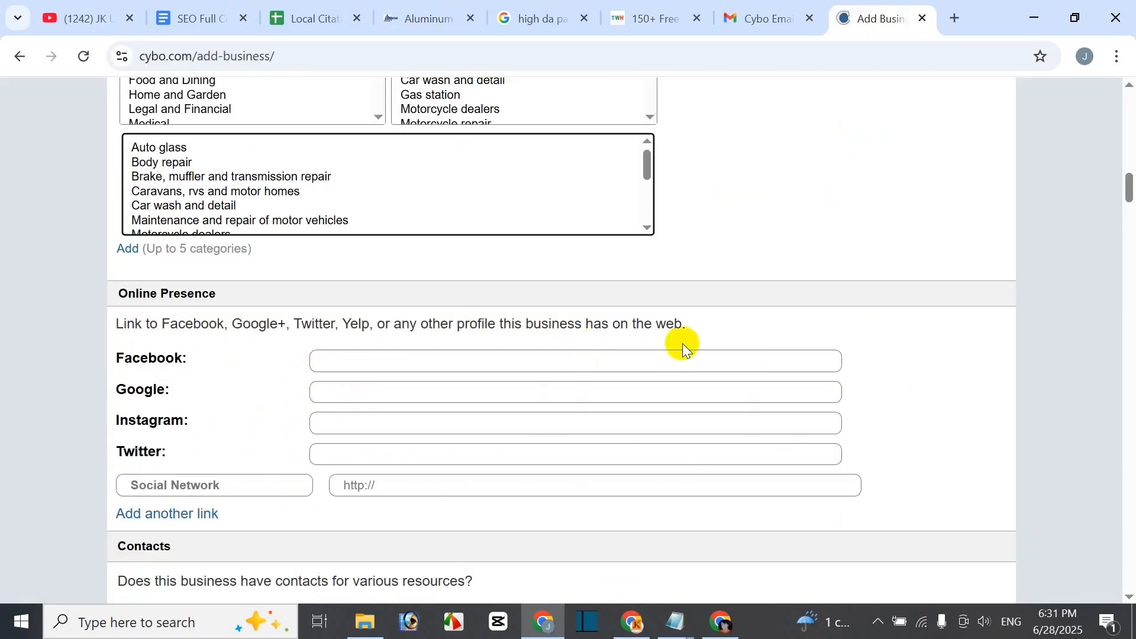
scroll(497, 508, down, 2)
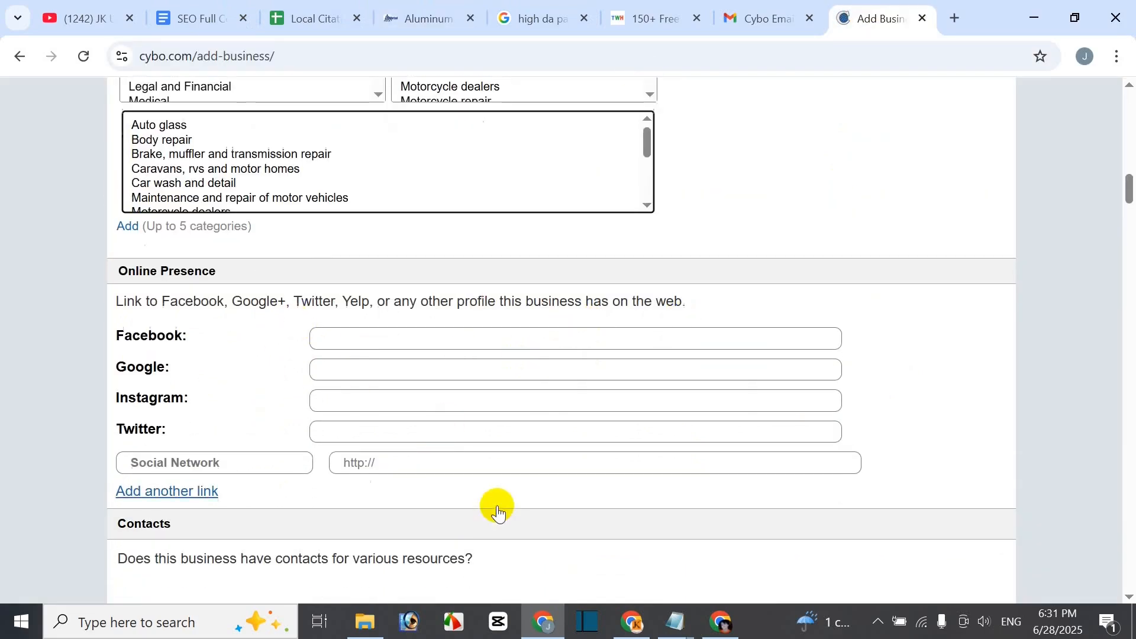
scroll(418, 446, down, 3)
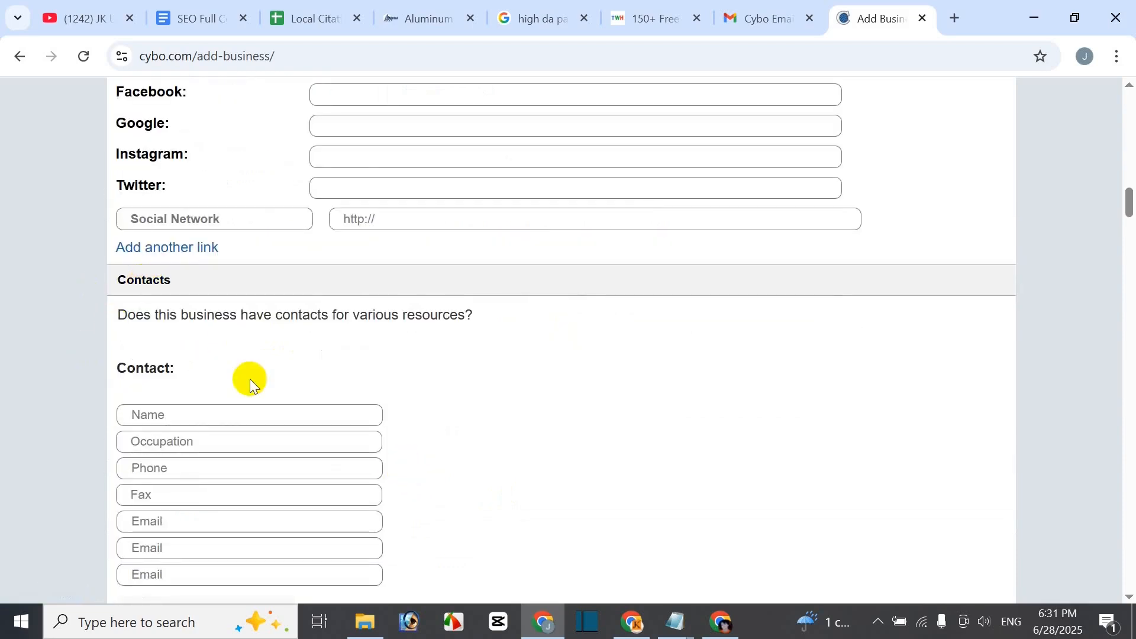
scroll(291, 464, down, 5)
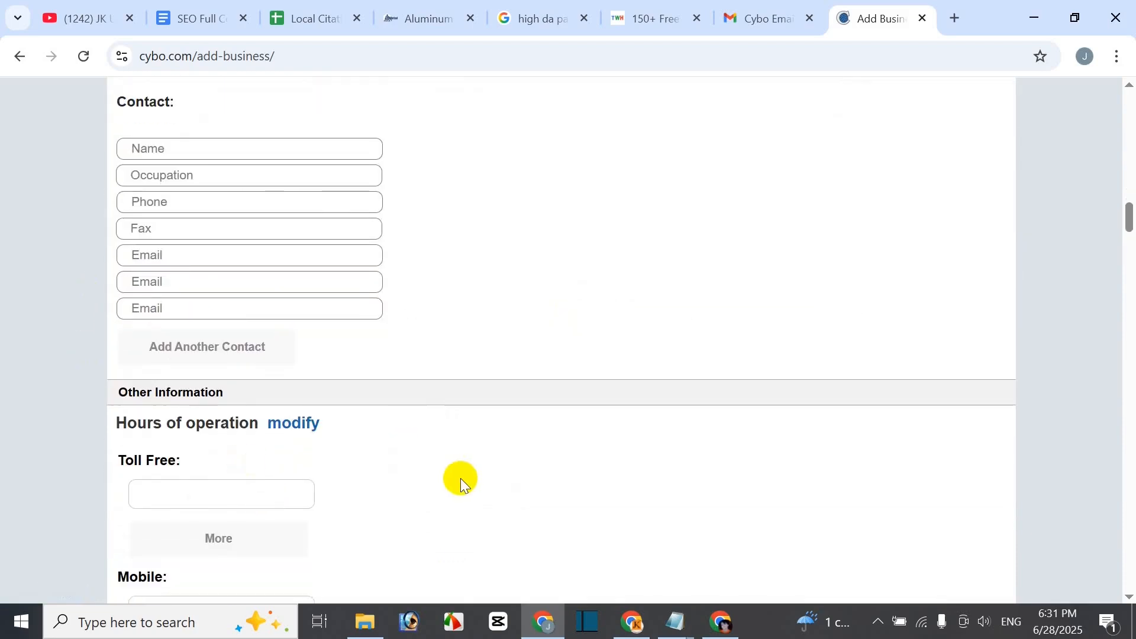
scroll(481, 411, down, 5)
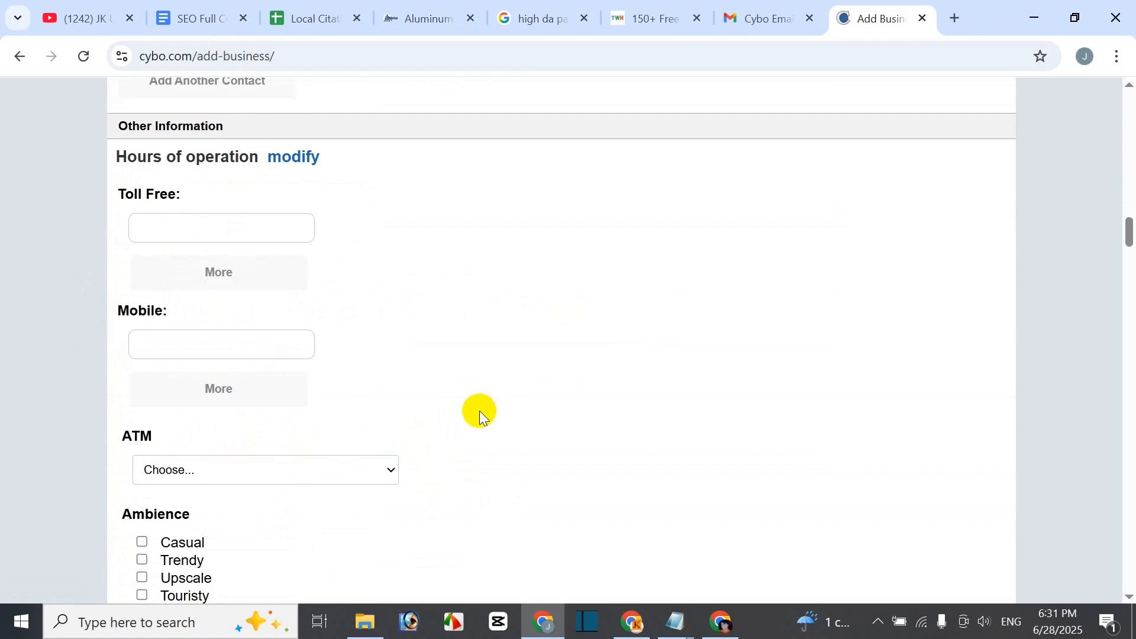
scroll(237, 287, down, 3)
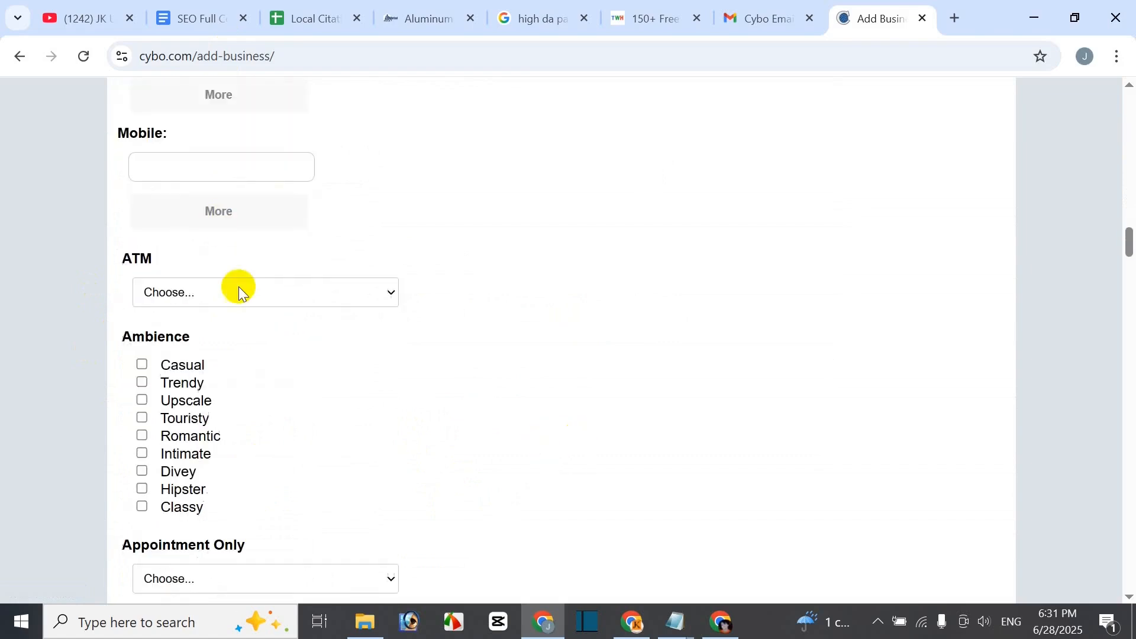
scroll(570, 386, down, 5)
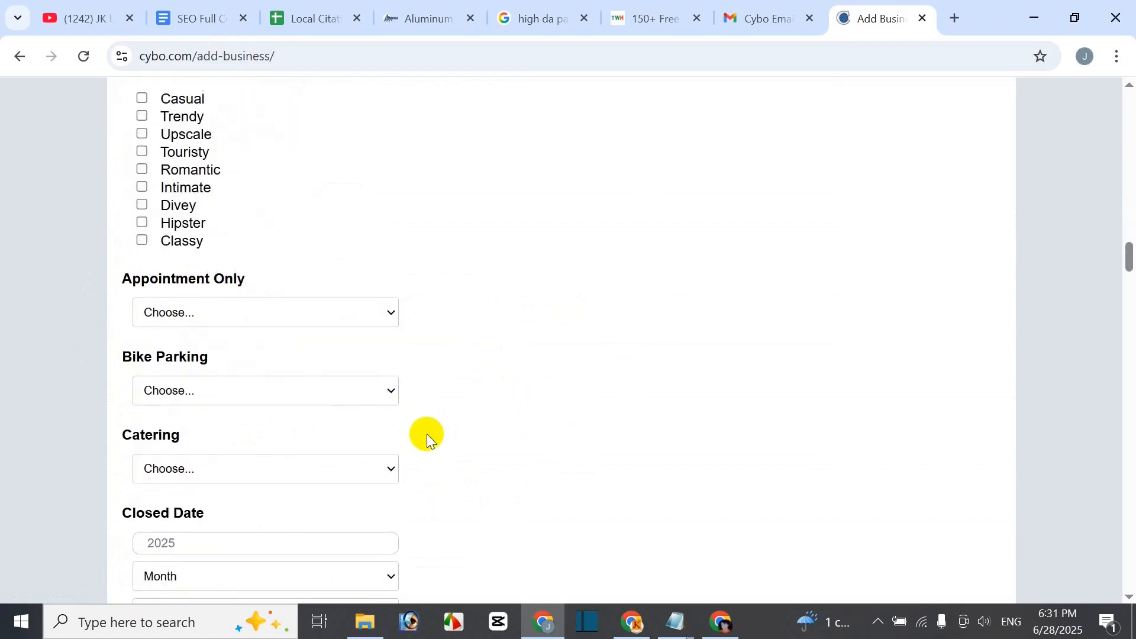
scroll(427, 438, down, 12)
scroll(633, 480, up, 2)
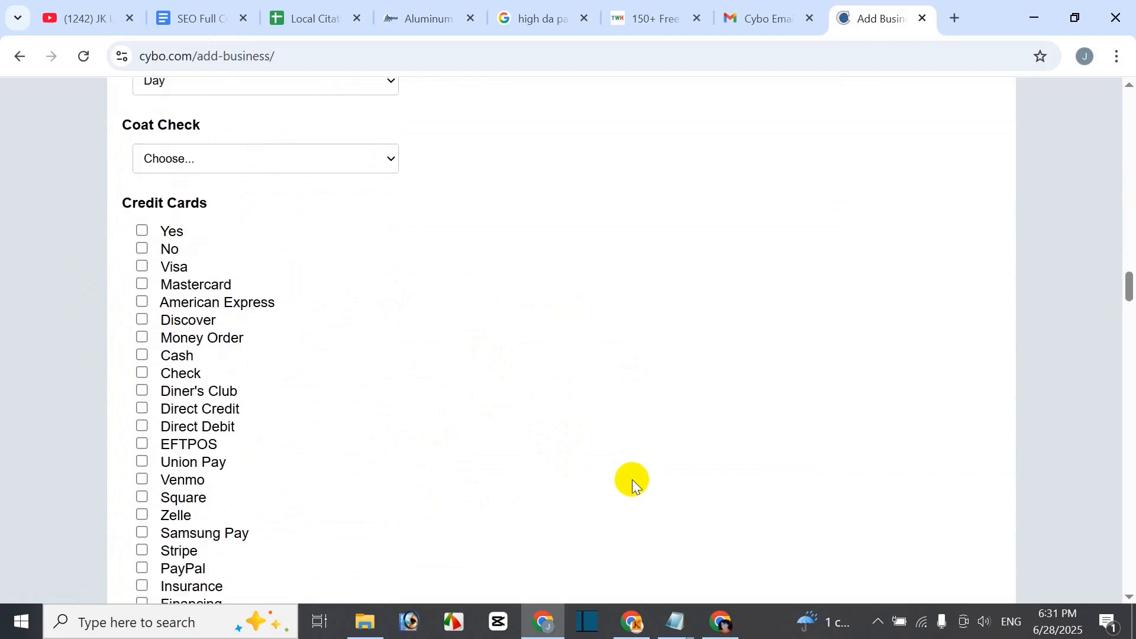
scroll(632, 479, down, 15)
scroll(816, 535, down, 6)
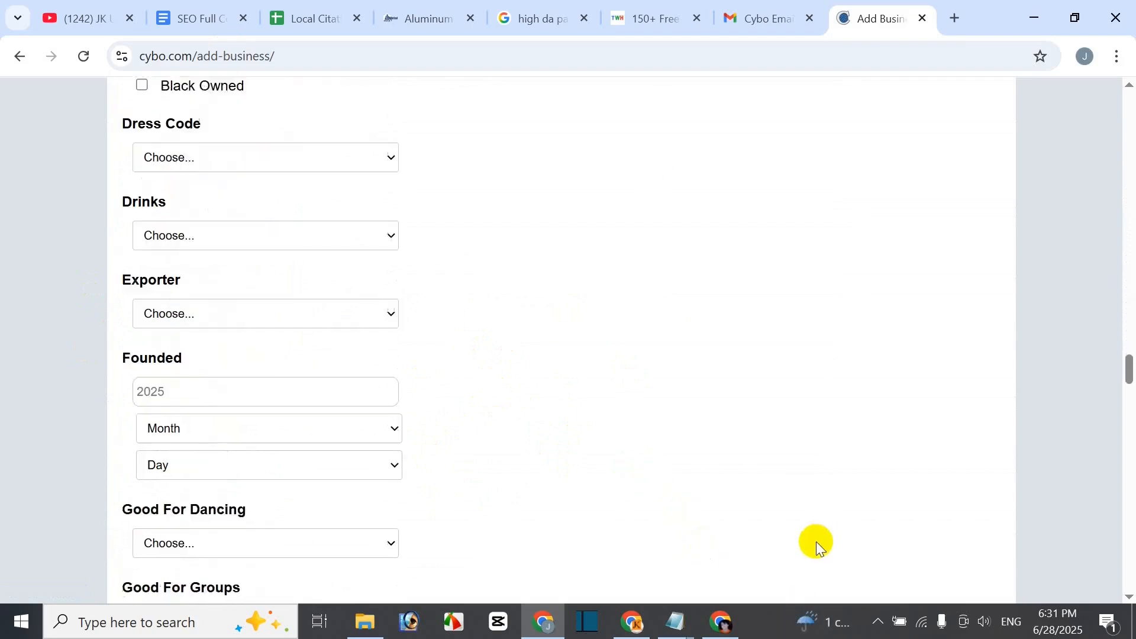
scroll(815, 542, down, 14)
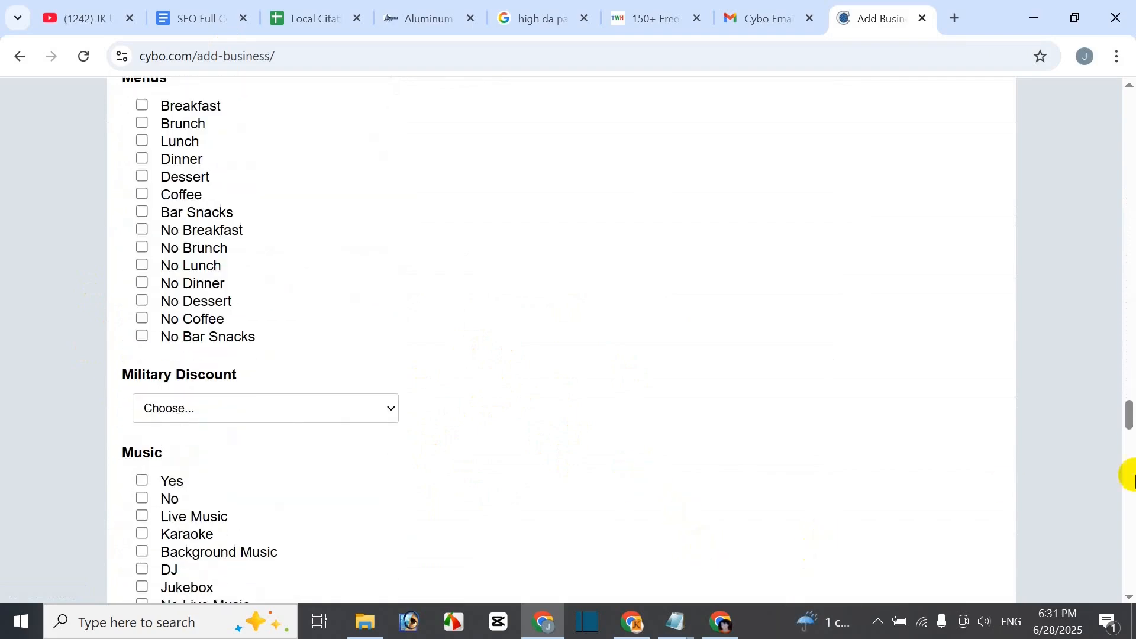
scroll(866, 513, down, 13)
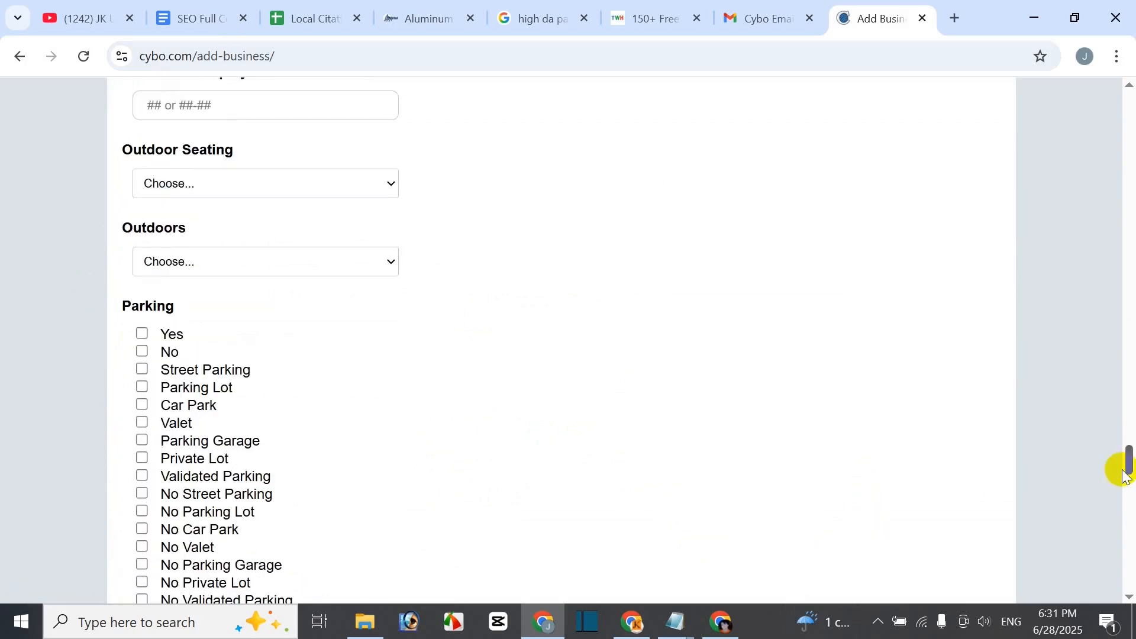
drag(1130, 468, 1088, 565)
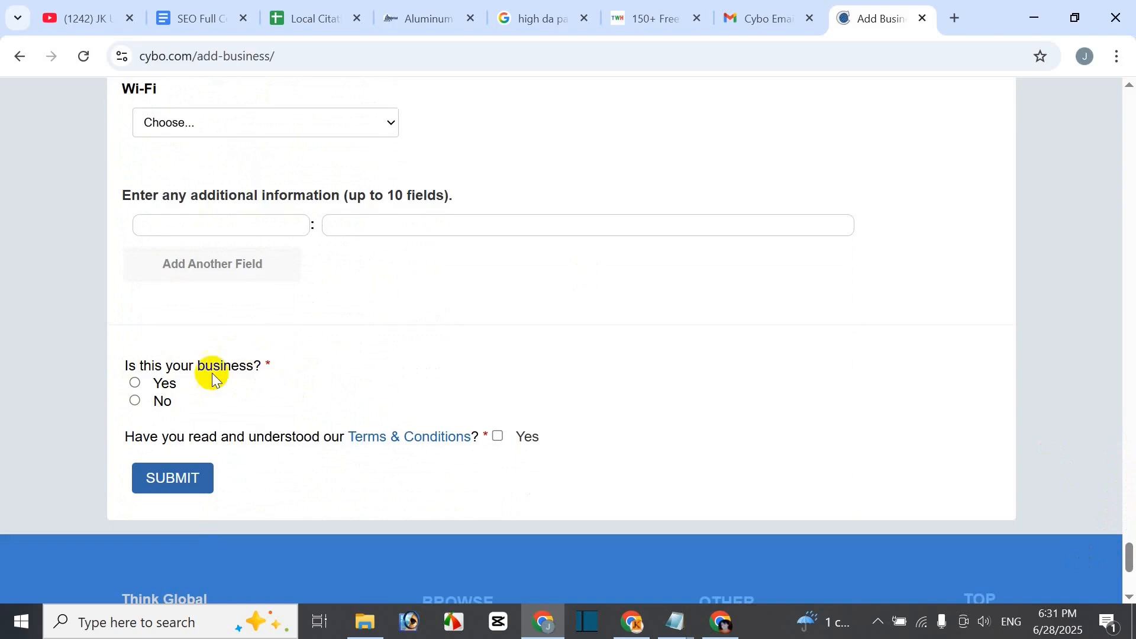
- Answer Yes to 'Is this your business?' and cross-check the form against the SEO notes
click(135, 383)
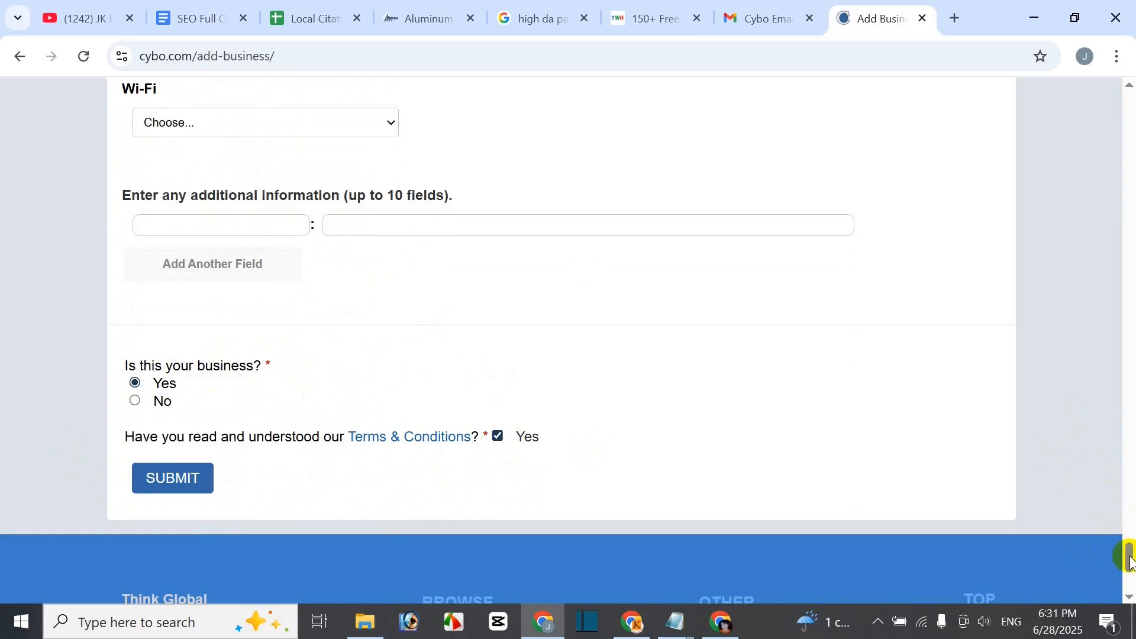
drag(1130, 557, 1128, 114)
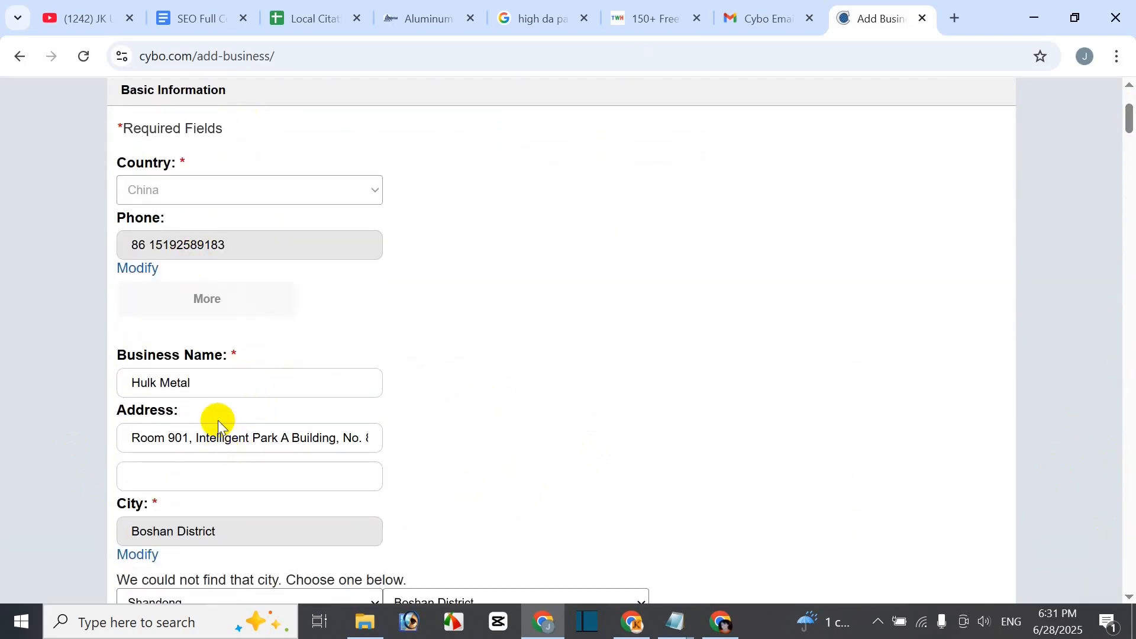
drag(1131, 123, 1126, 128)
scroll(278, 480, down, 1)
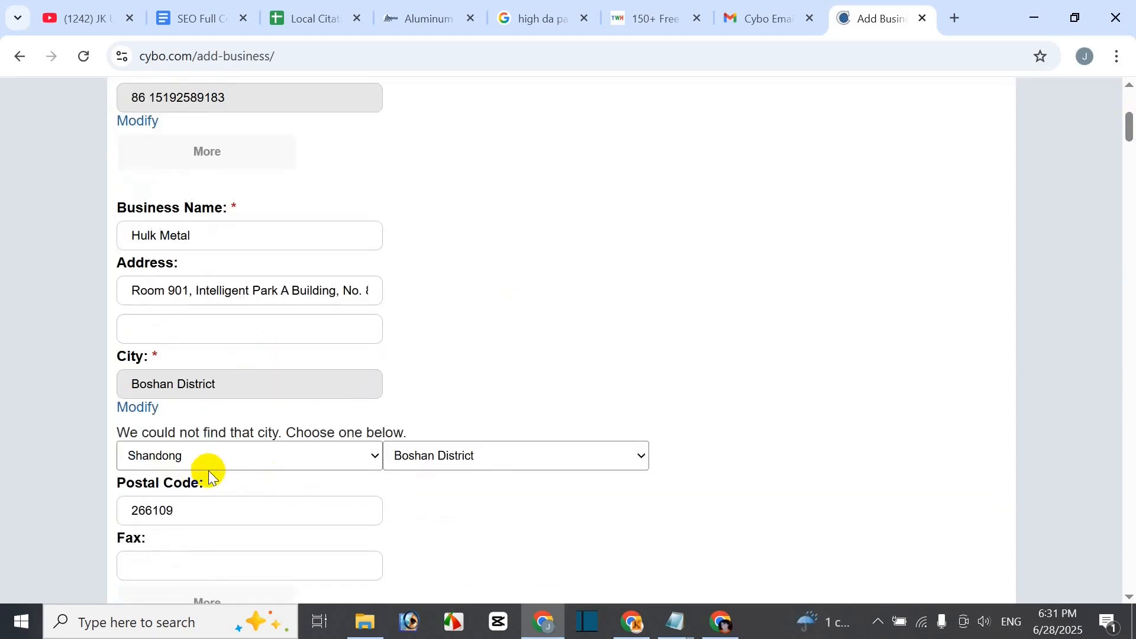
click(197, 21)
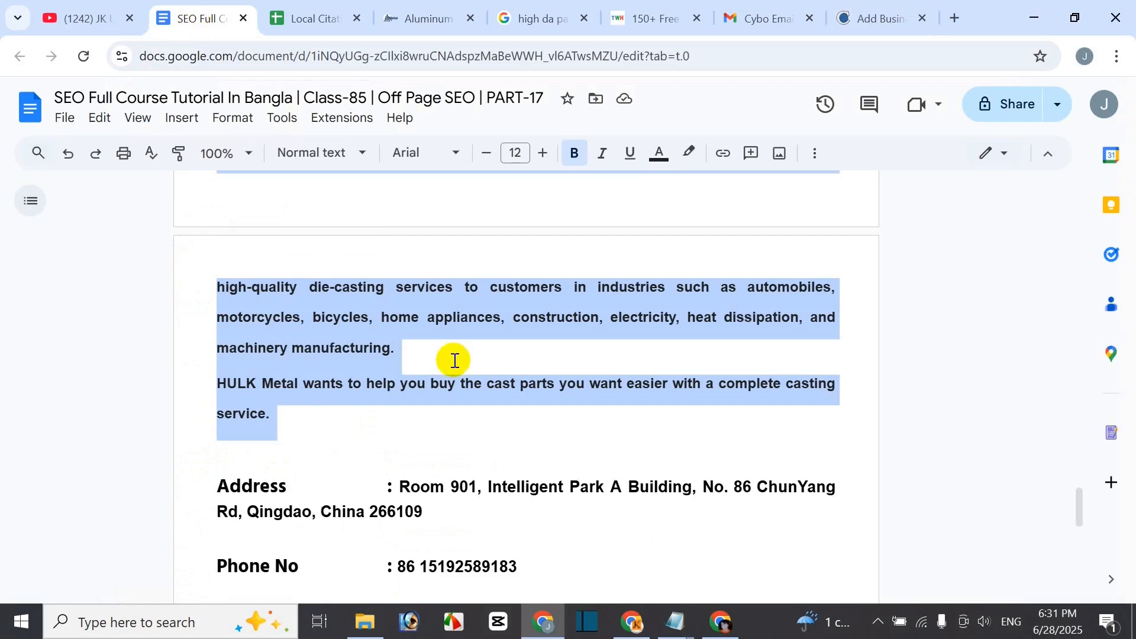
scroll(312, 433, down, 1)
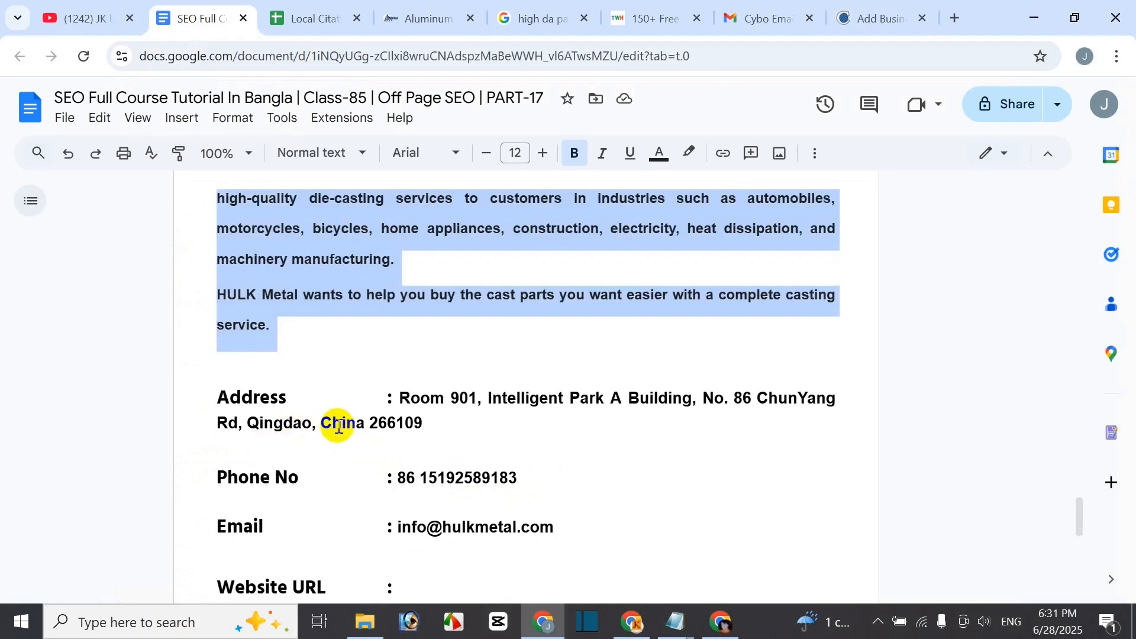
click(868, 20)
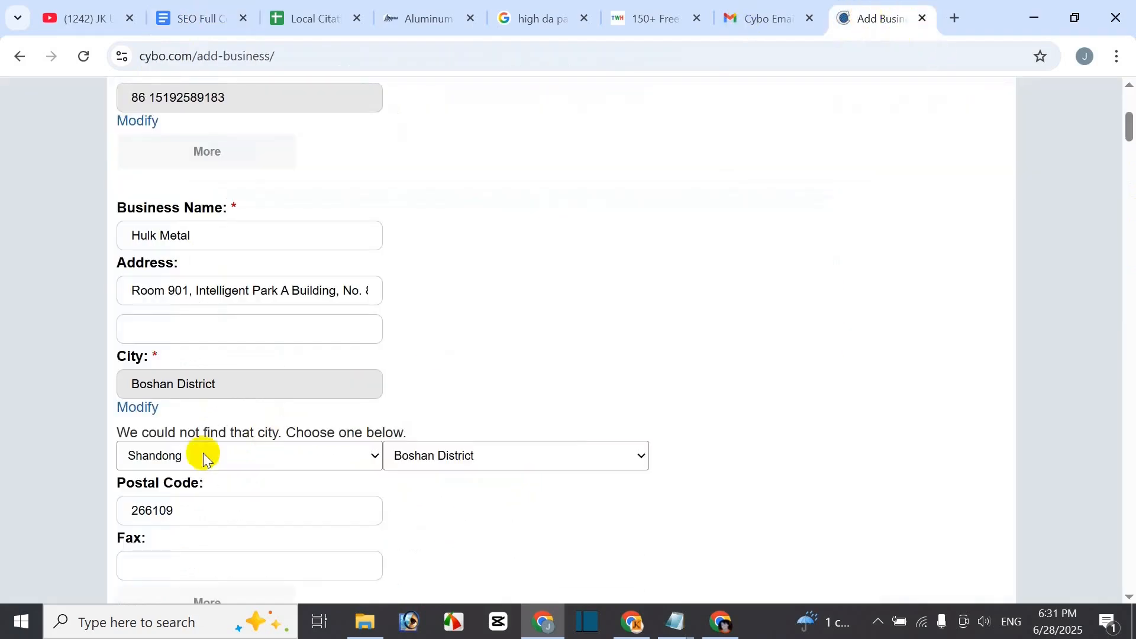
scroll(297, 464, down, 1)
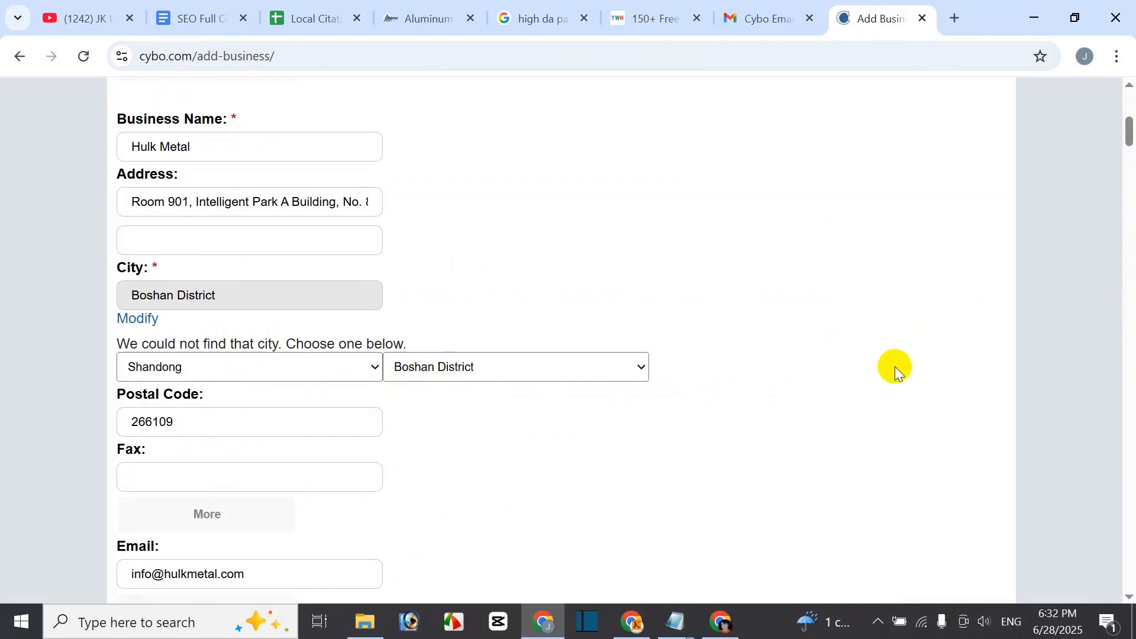
scroll(895, 367, down, 5)
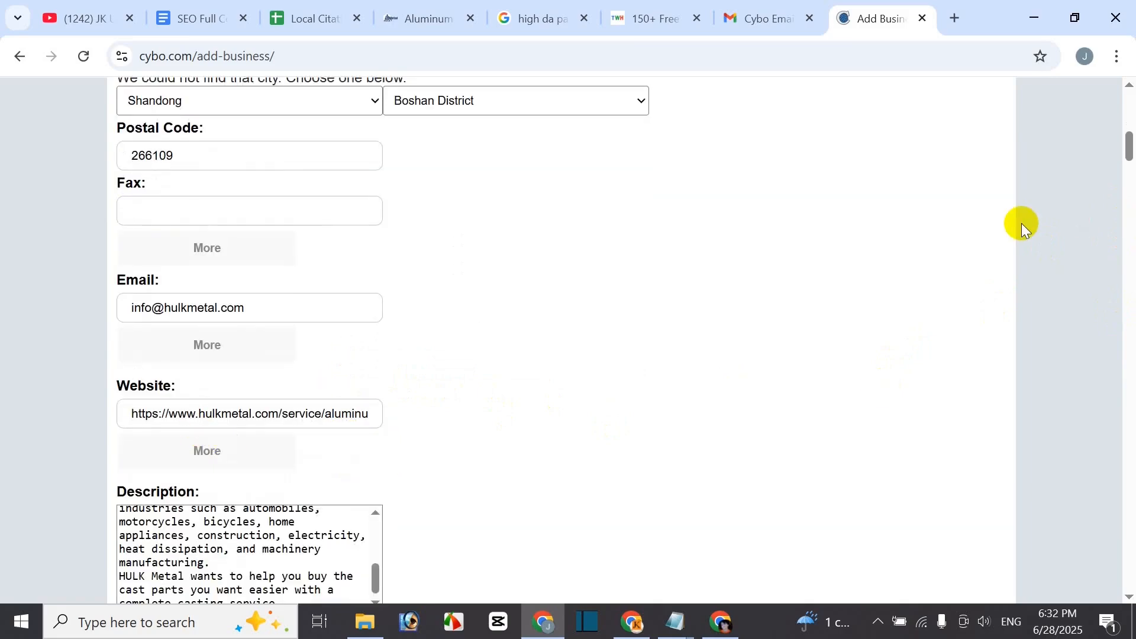
drag(1131, 155, 1129, 562)
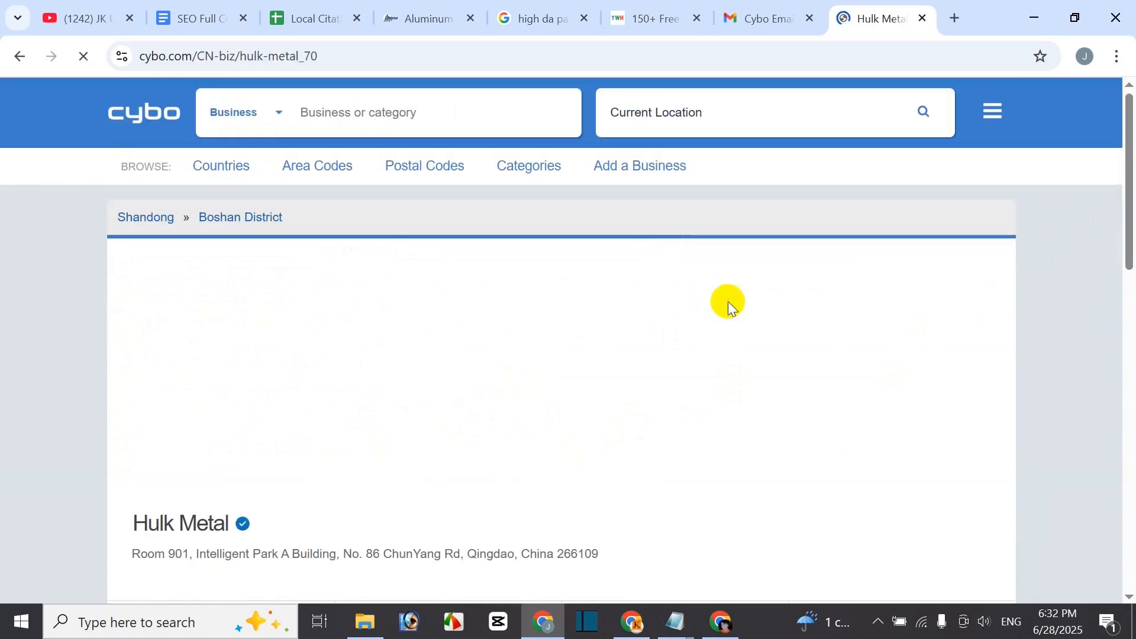
- Review the live Hulk Metal listing page, including its full Qingdao address line
scroll(680, 368, down, 3)
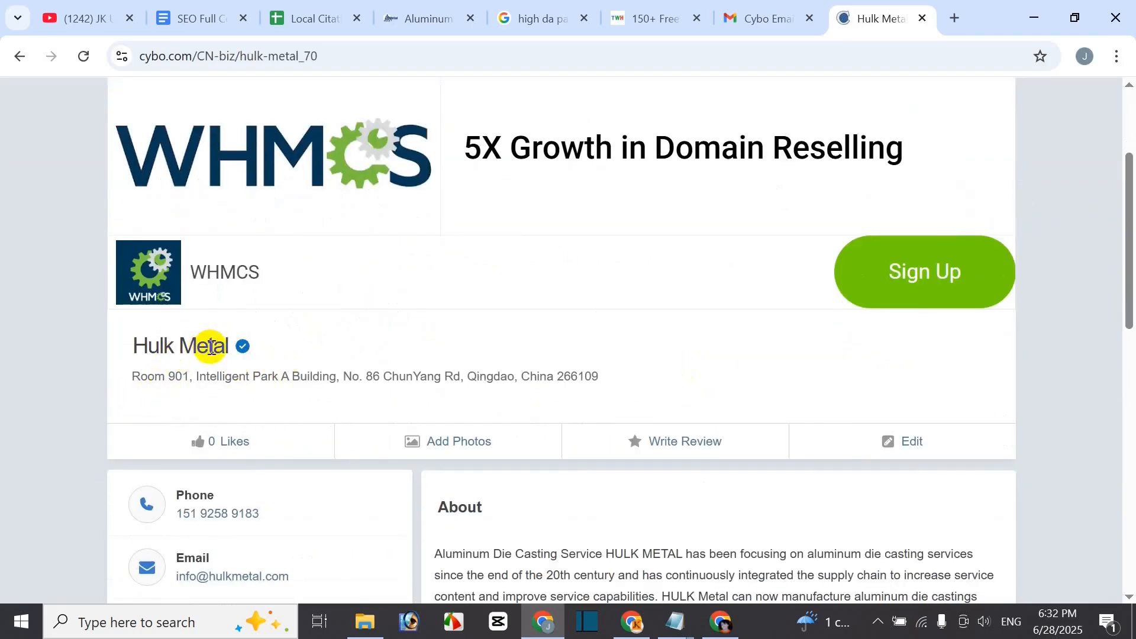
drag(133, 380, 658, 401)
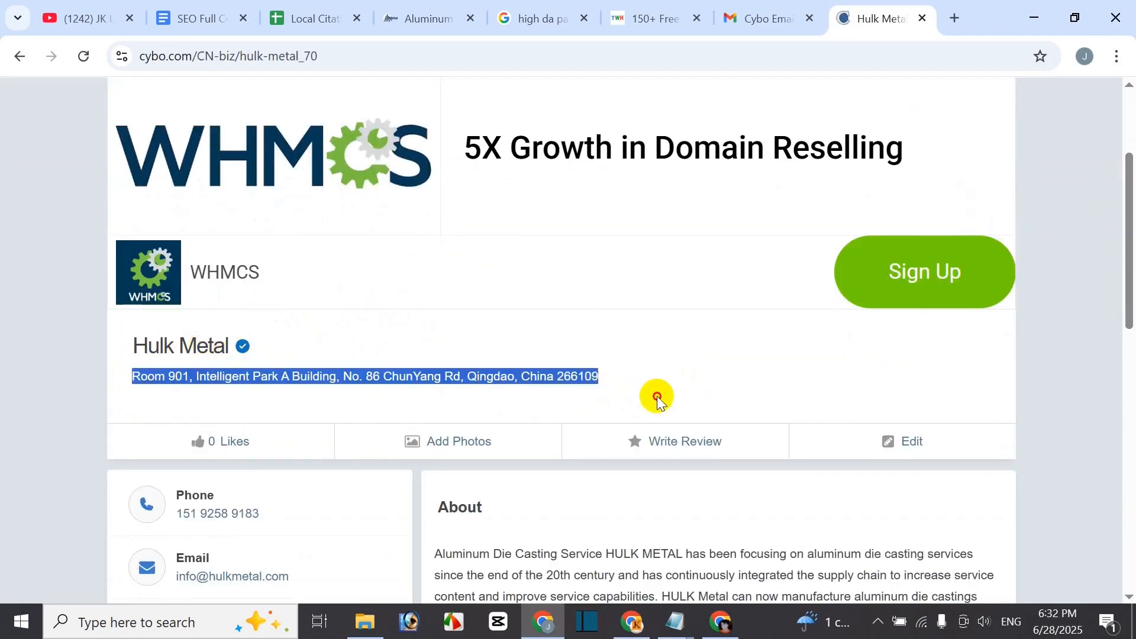
click(631, 364)
scroll(508, 376, down, 3)
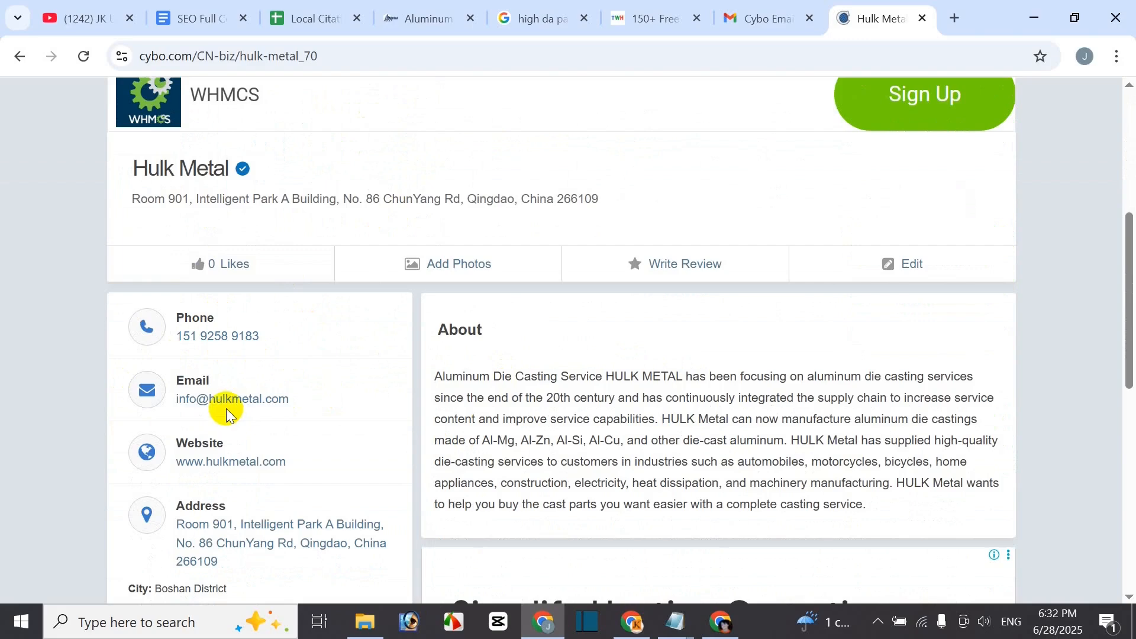
scroll(231, 407, down, 2)
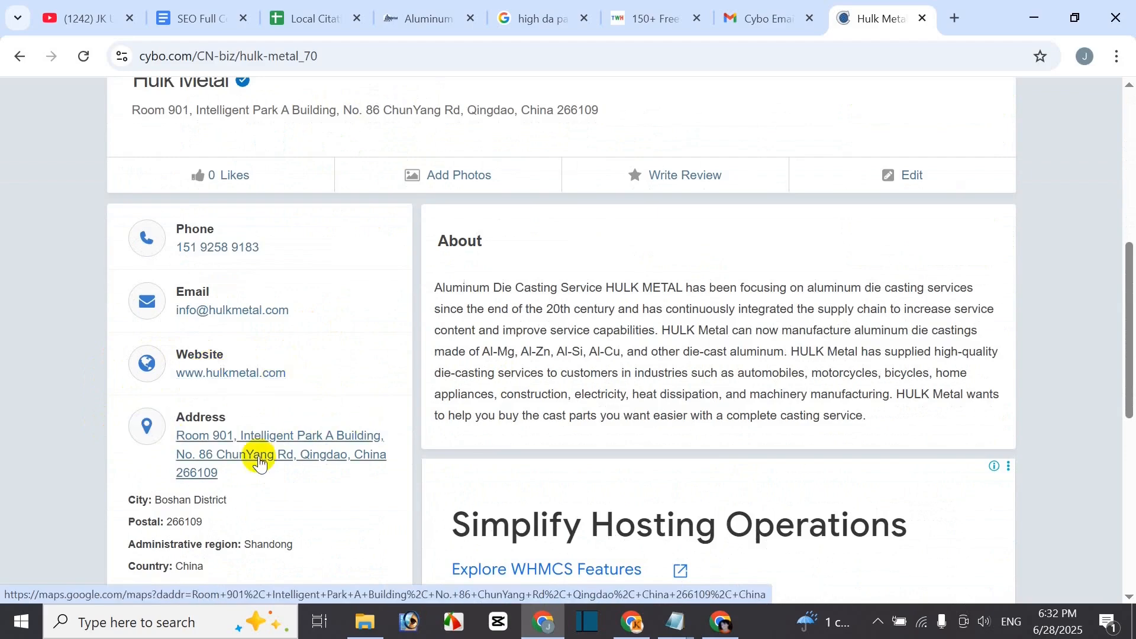
scroll(259, 466, down, 1)
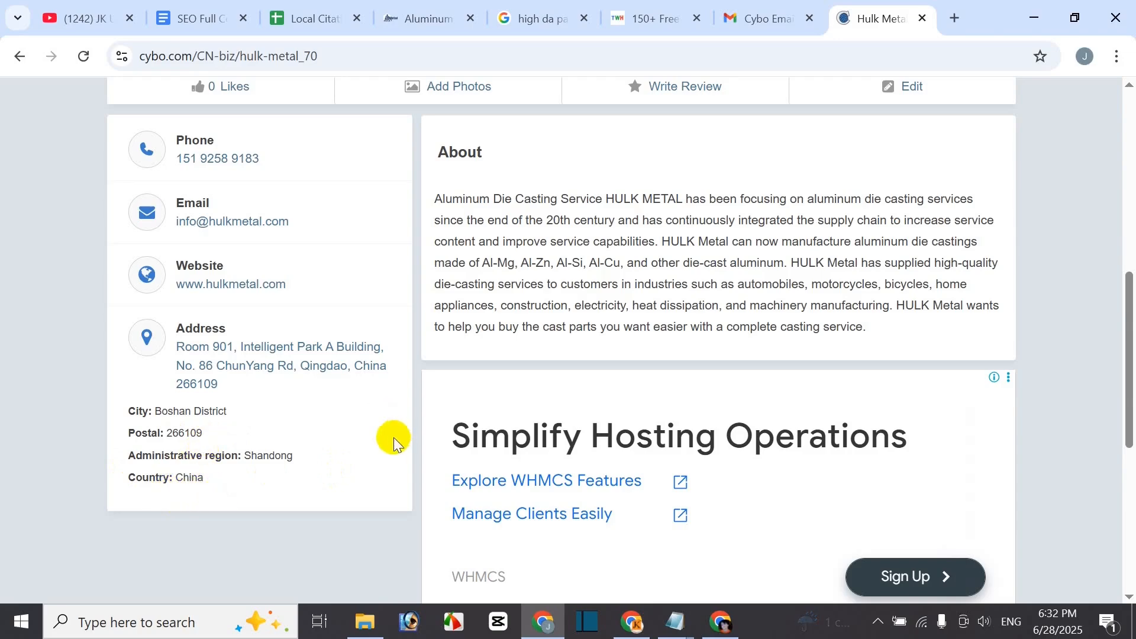
scroll(402, 414, up, 1)
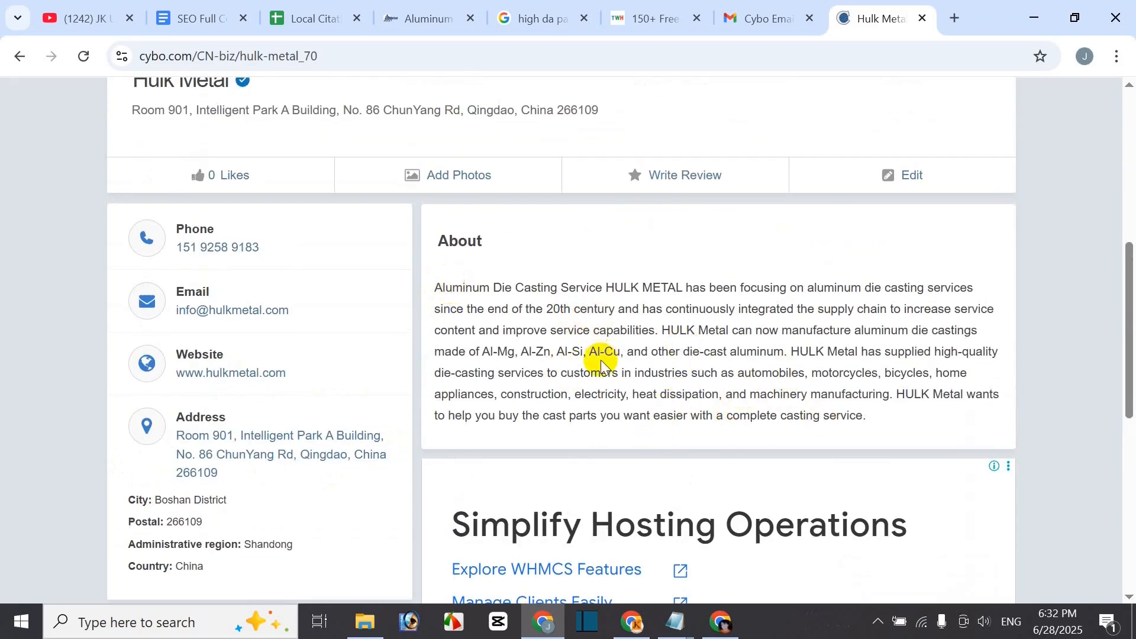
scroll(601, 360, up, 2)
scroll(596, 477, down, 1)
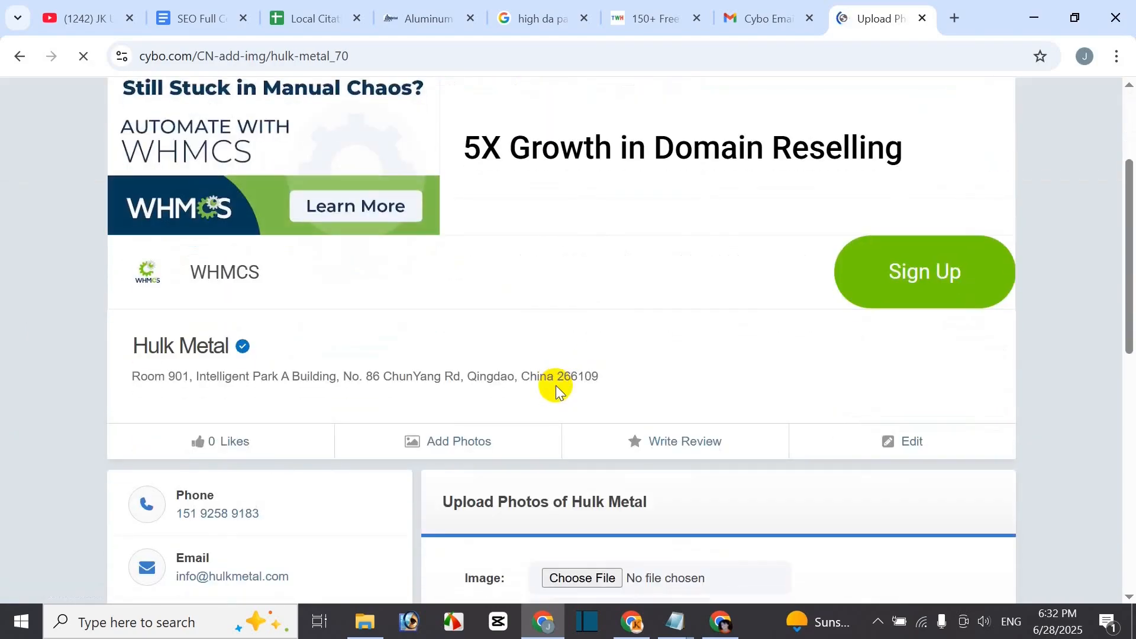
scroll(556, 385, down, 3)
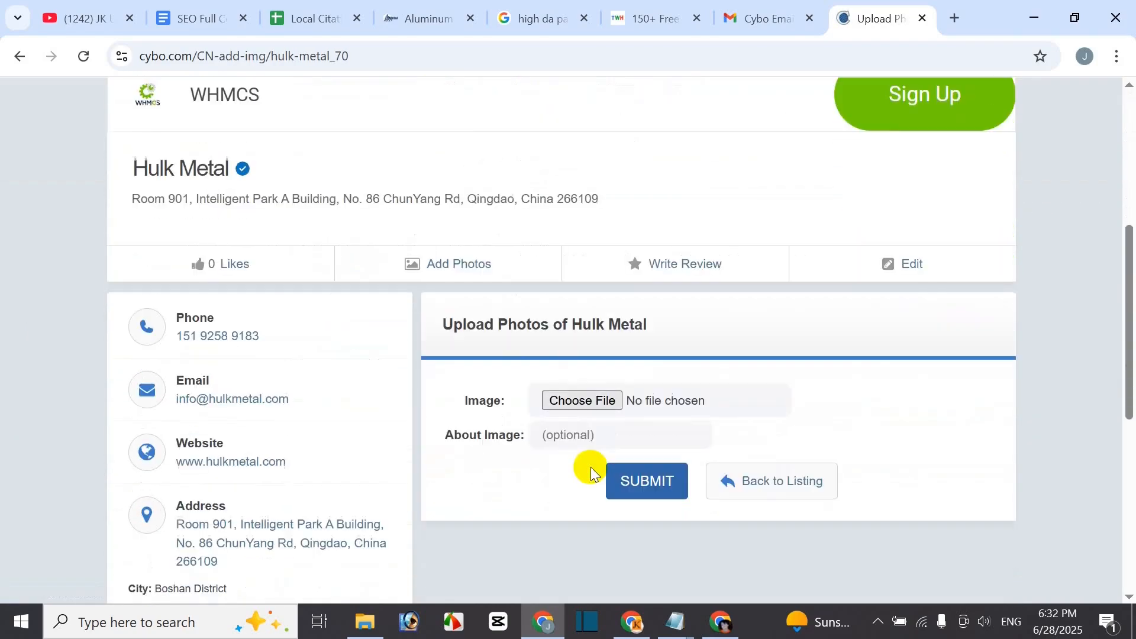
- Back out of the photo upload and the review form without adding anything
click(566, 403)
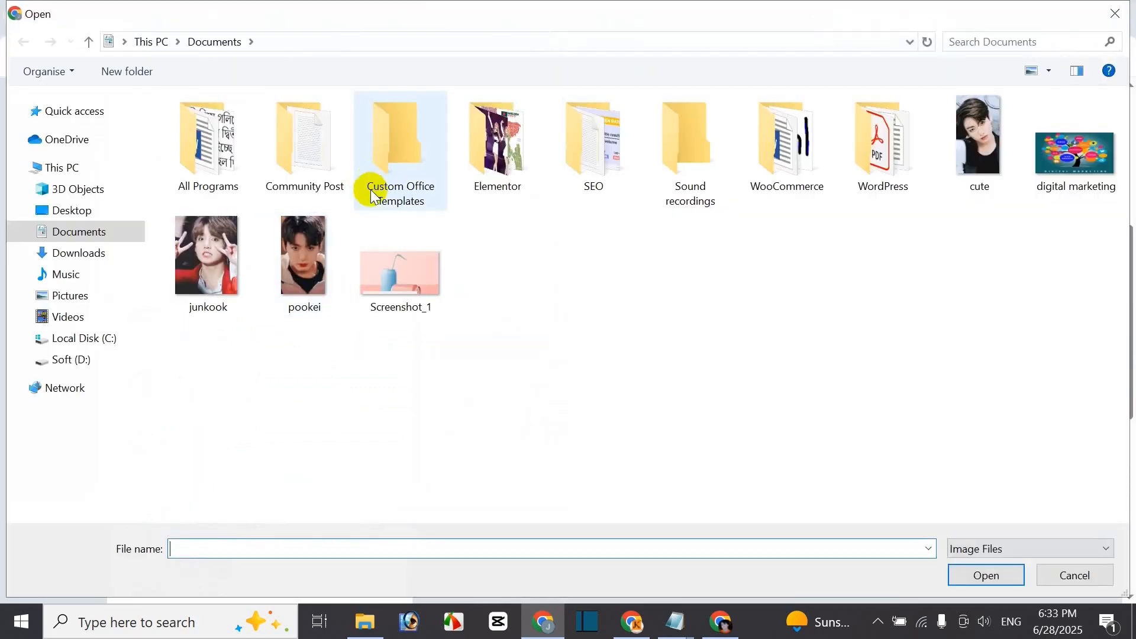
click(1071, 575)
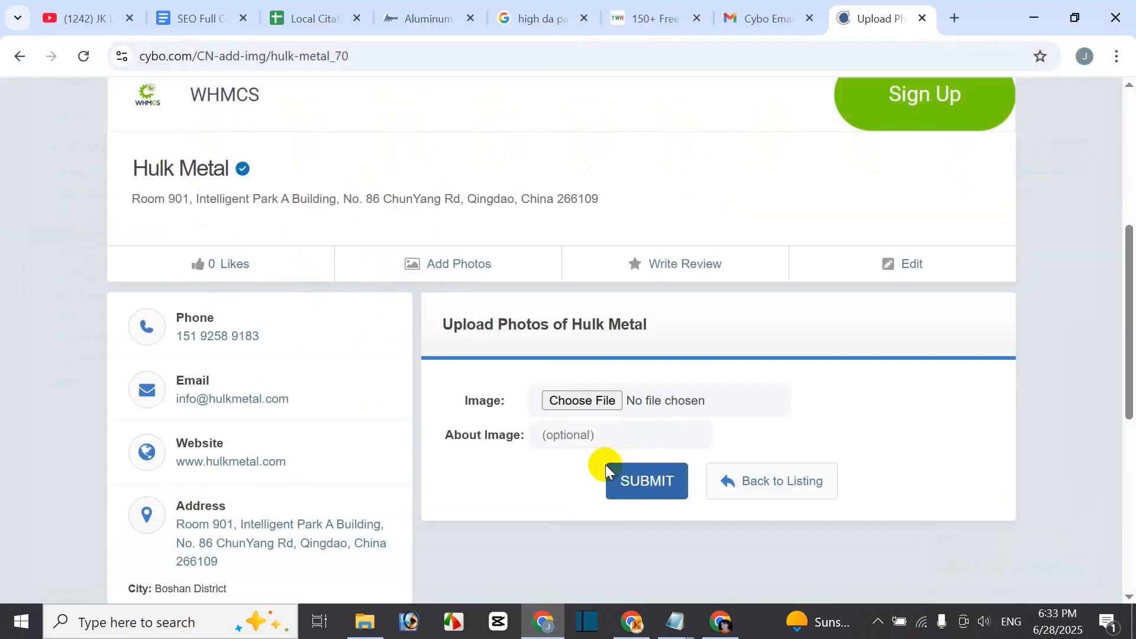
click(686, 273)
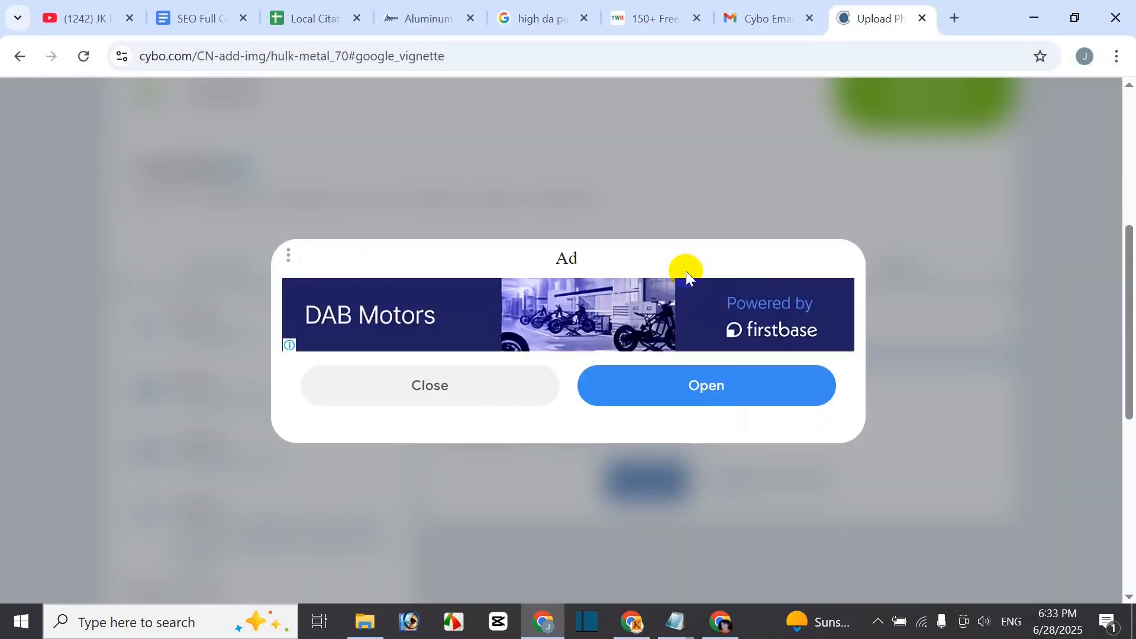
click(559, 398)
- Bring up the prefilled Editing Hulk Metal form and look over its fields
scroll(522, 301, up, 3)
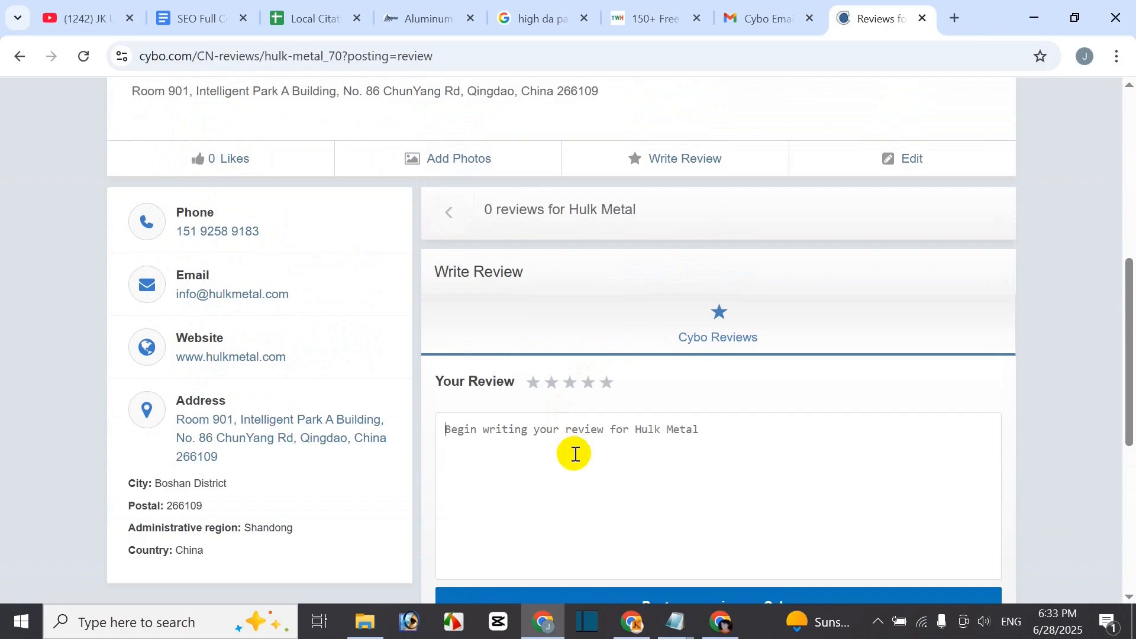
click(927, 173)
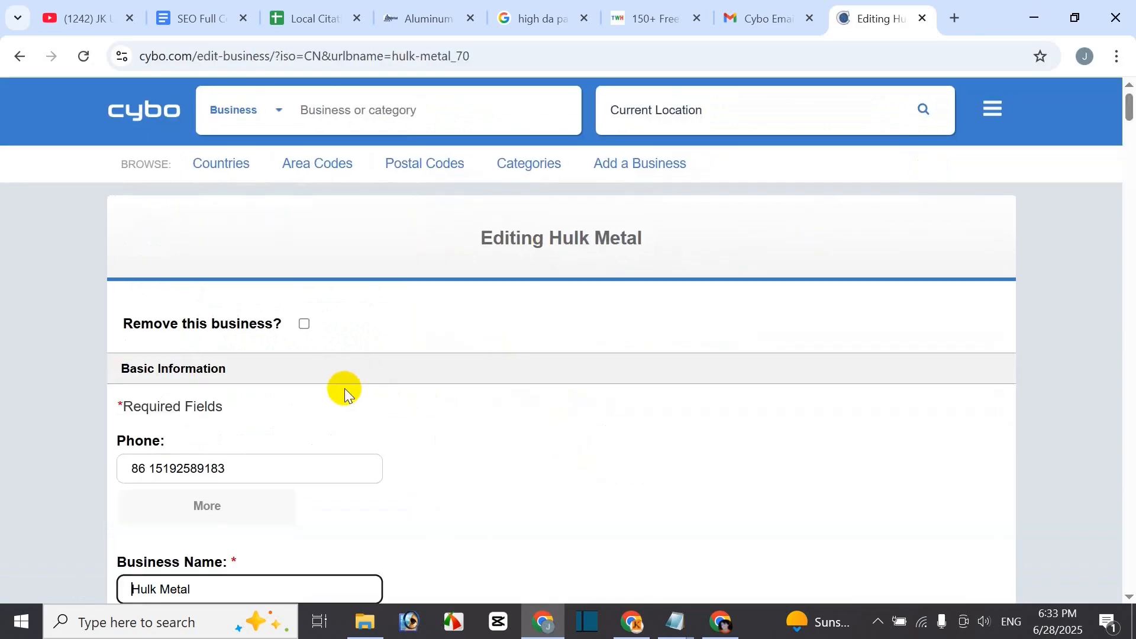
scroll(344, 393, down, 3)
scroll(284, 381, down, 3)
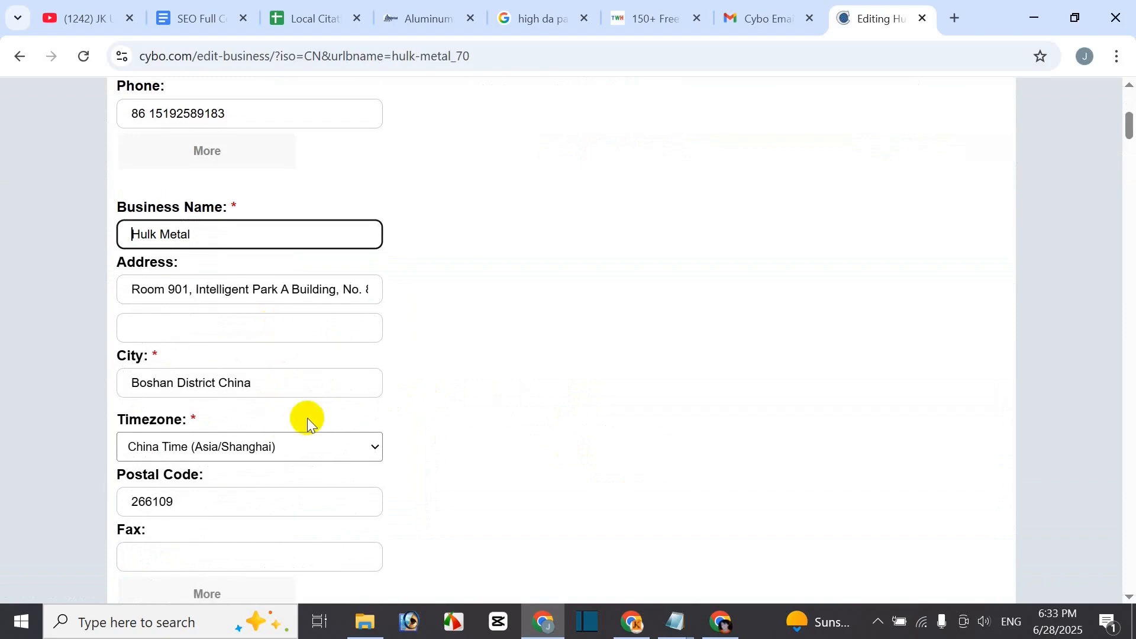
scroll(308, 422, up, 6)
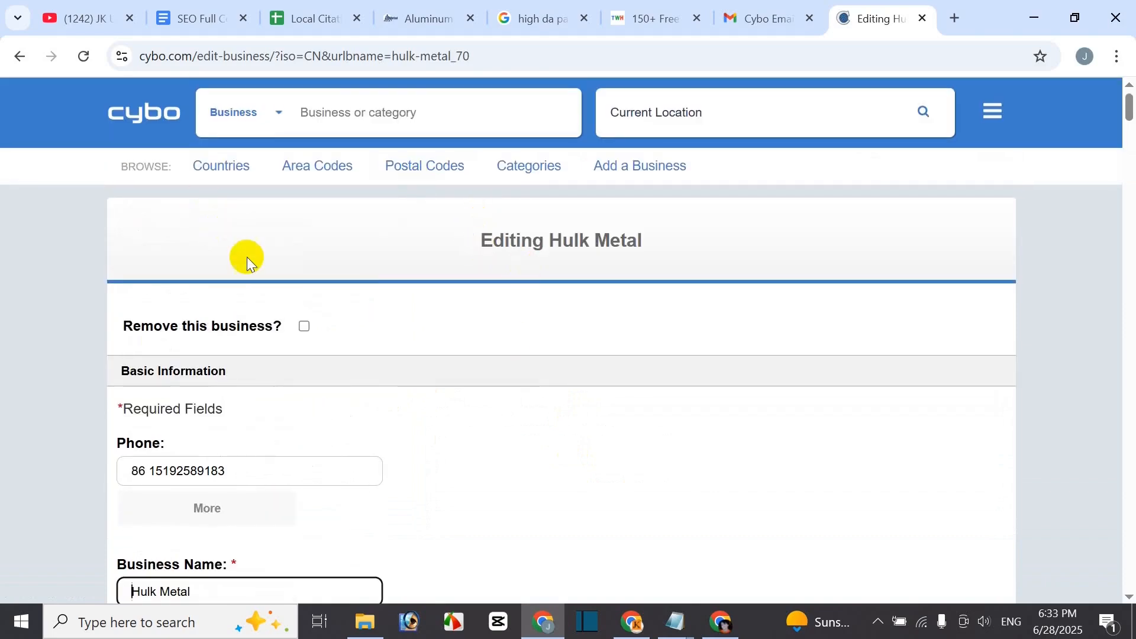
click(18, 62)
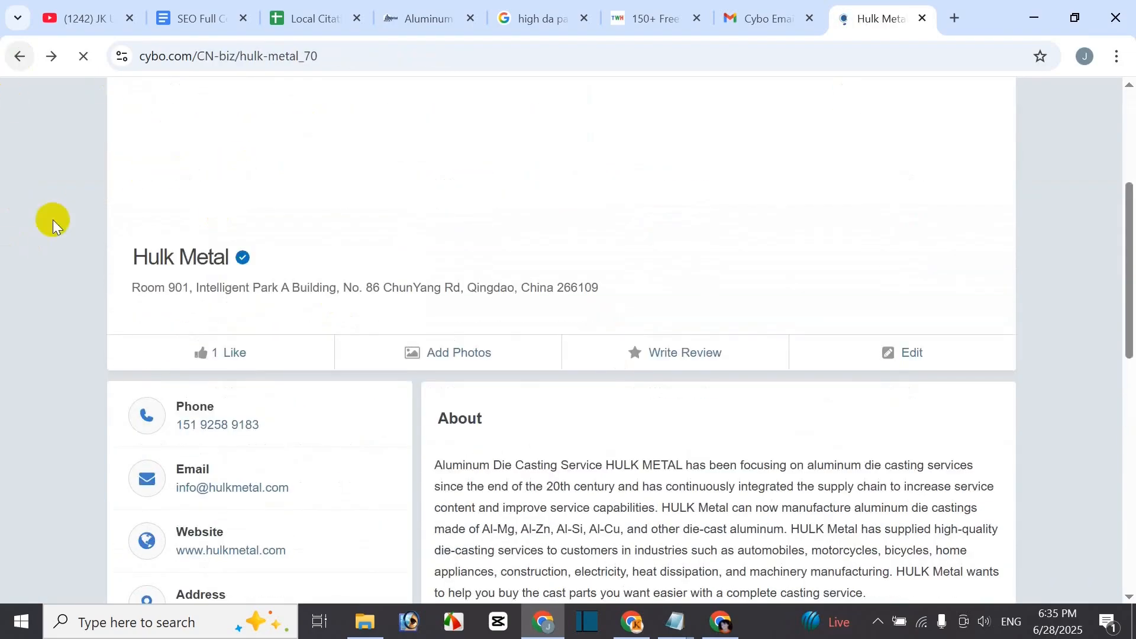
scroll(562, 461, down, 2)
scroll(563, 466, up, 1)
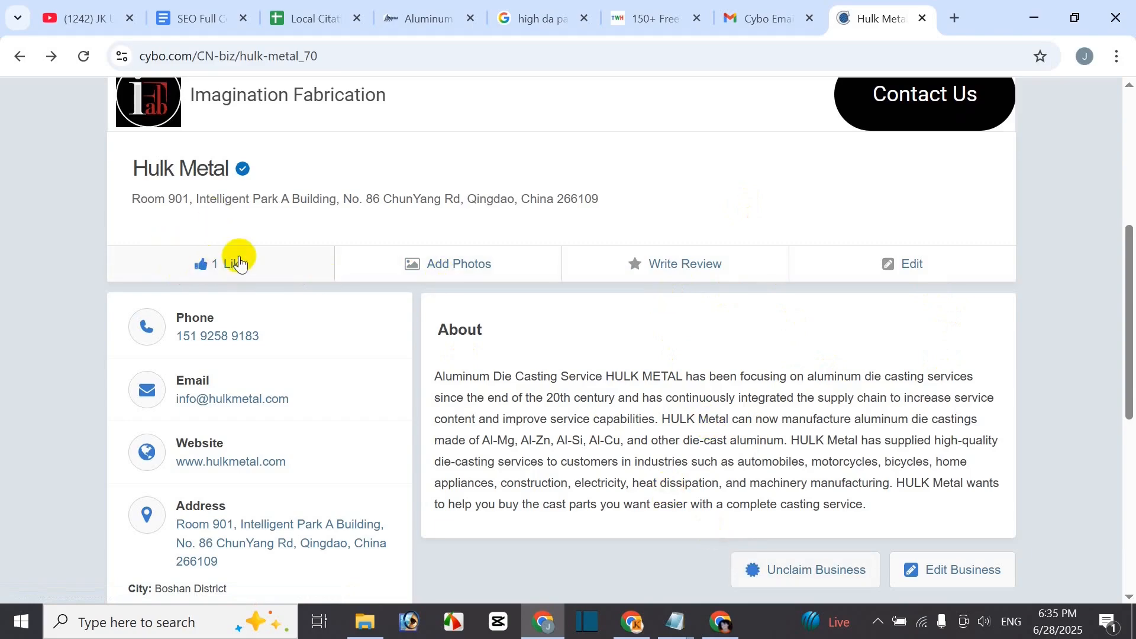
scroll(464, 187, up, 3)
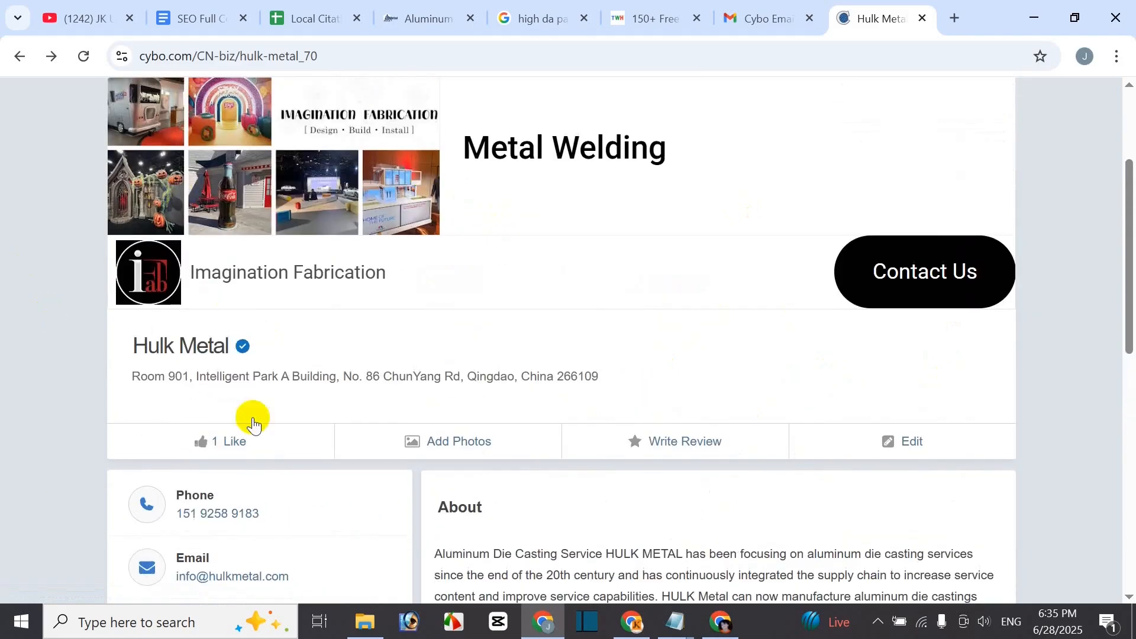
scroll(292, 401, down, 3)
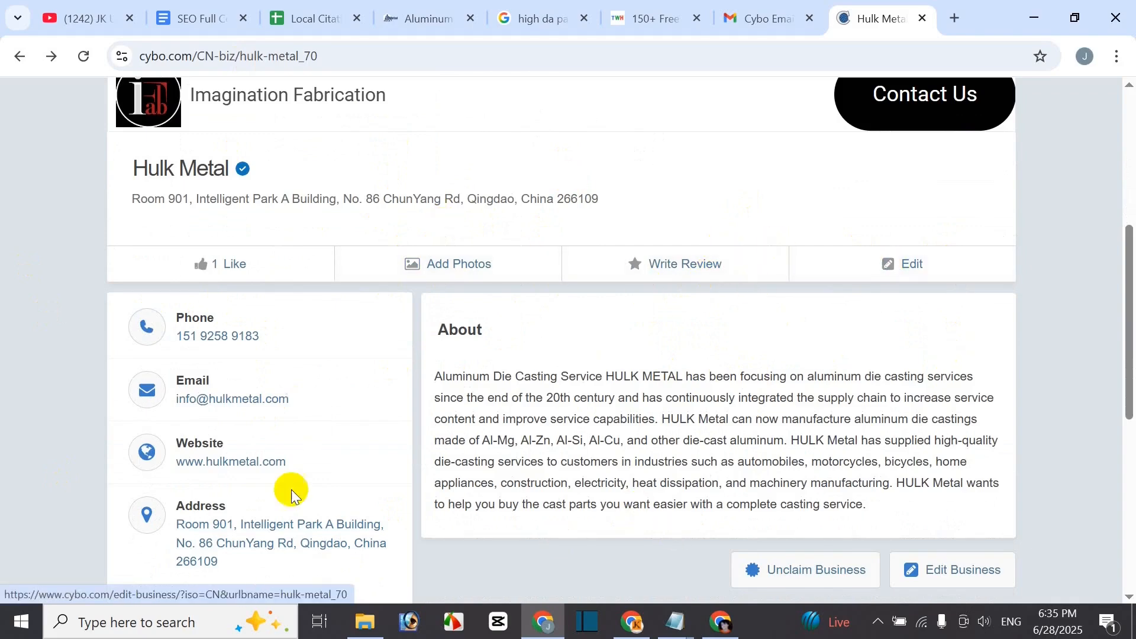
scroll(435, 215, down, 1)
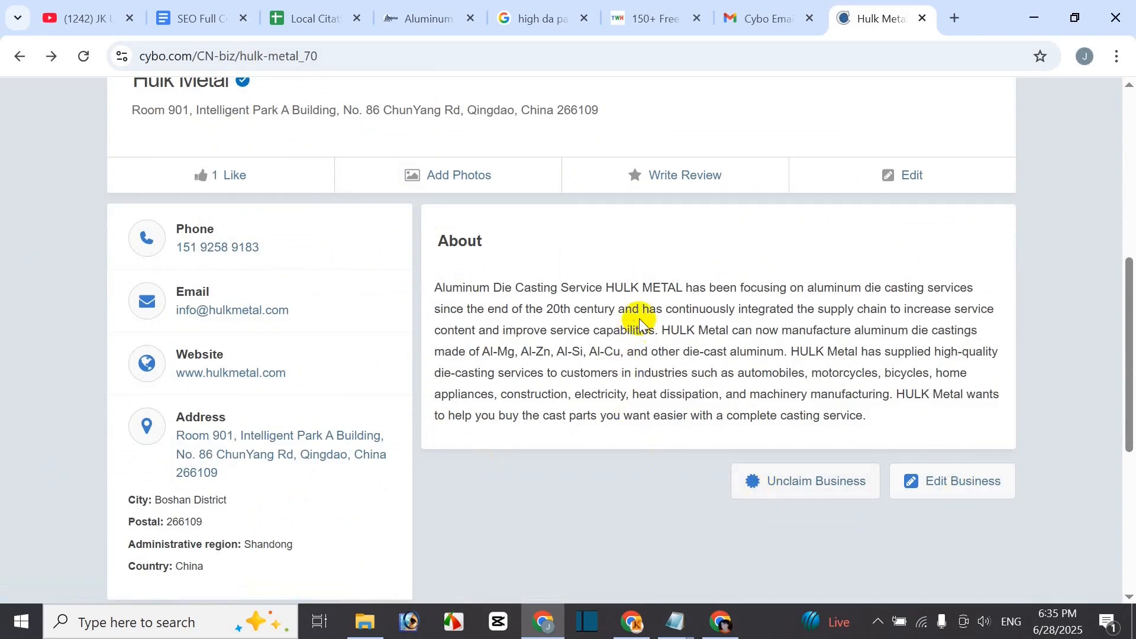
scroll(638, 388, up, 5)
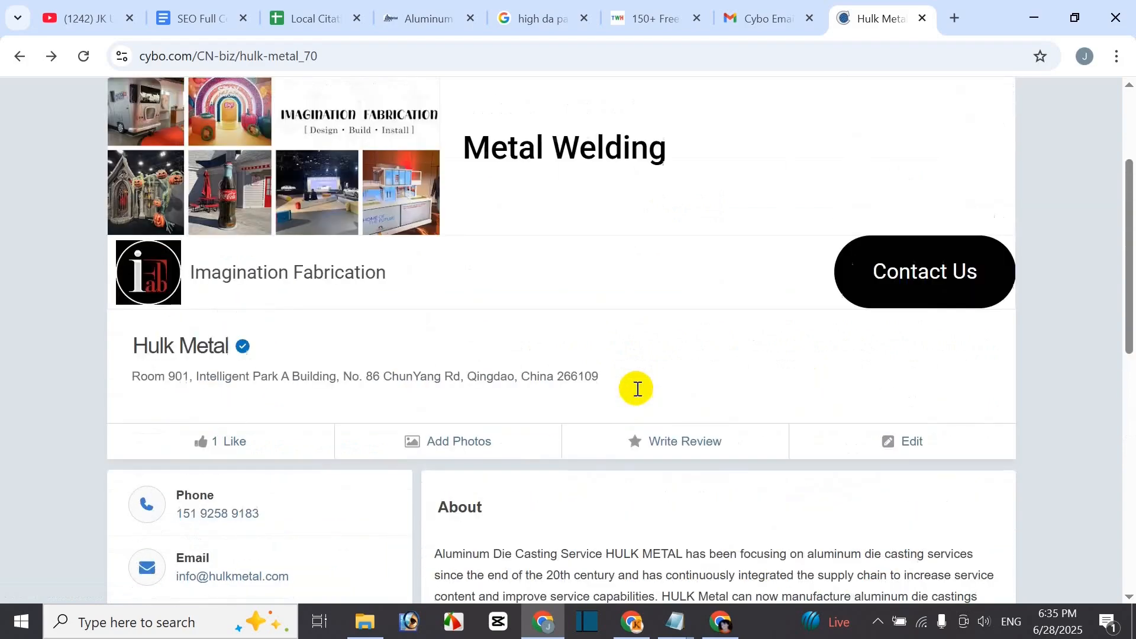
scroll(631, 388, down, 3)
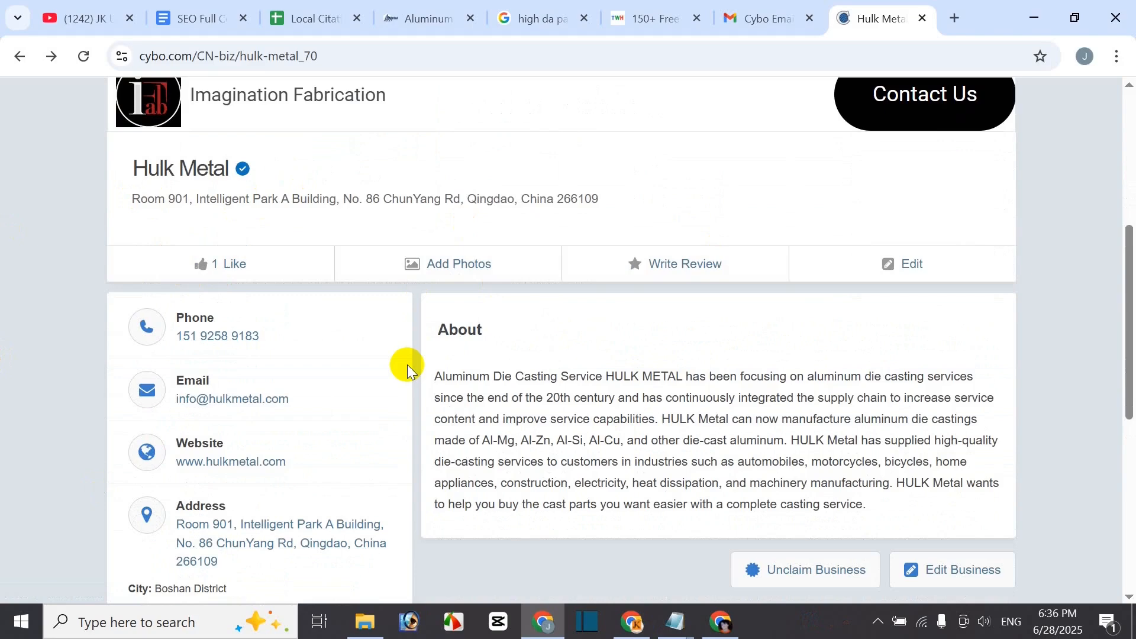
scroll(548, 324, down, 2)
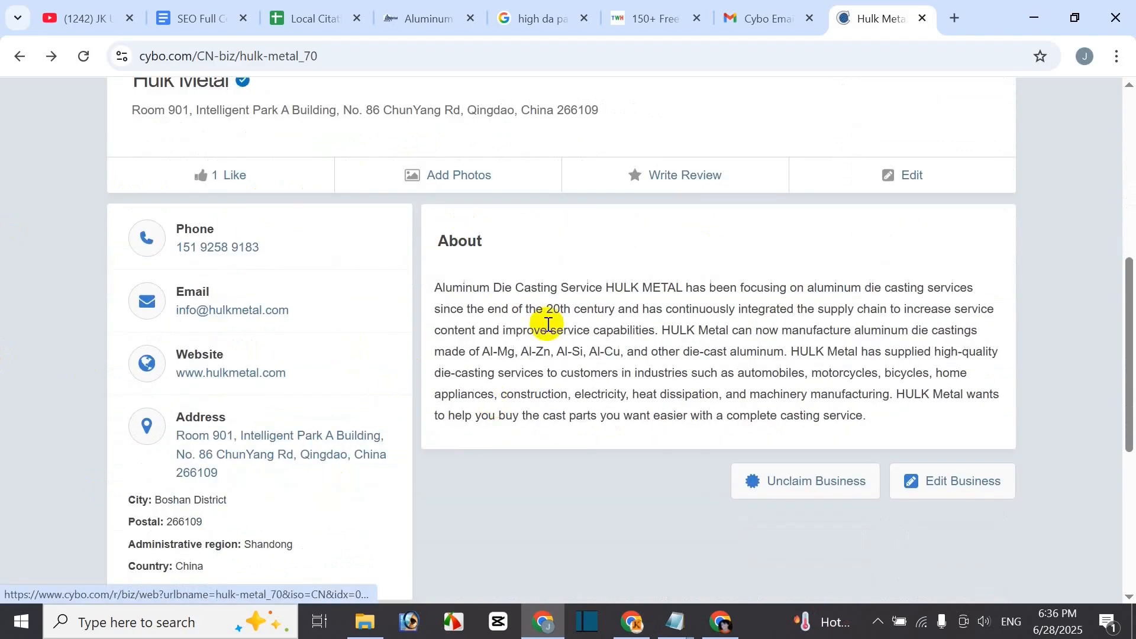
scroll(512, 370, up, 2)
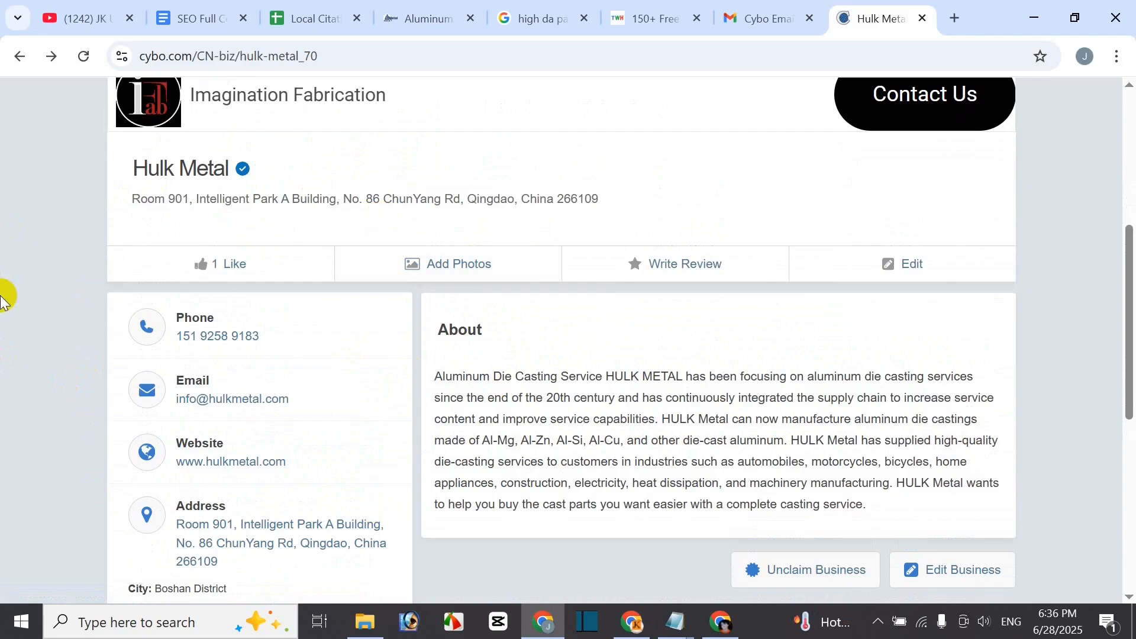
- Create a blank spreadsheet via sheets.new in a new tab and close the Tables panel
click(951, 18)
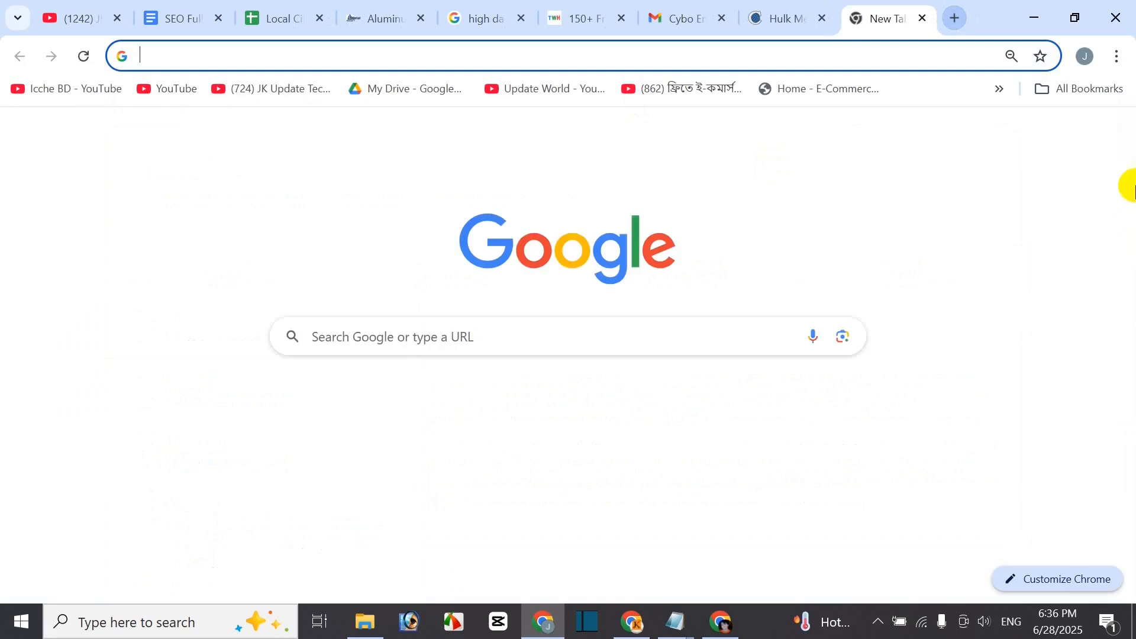
click(1072, 136)
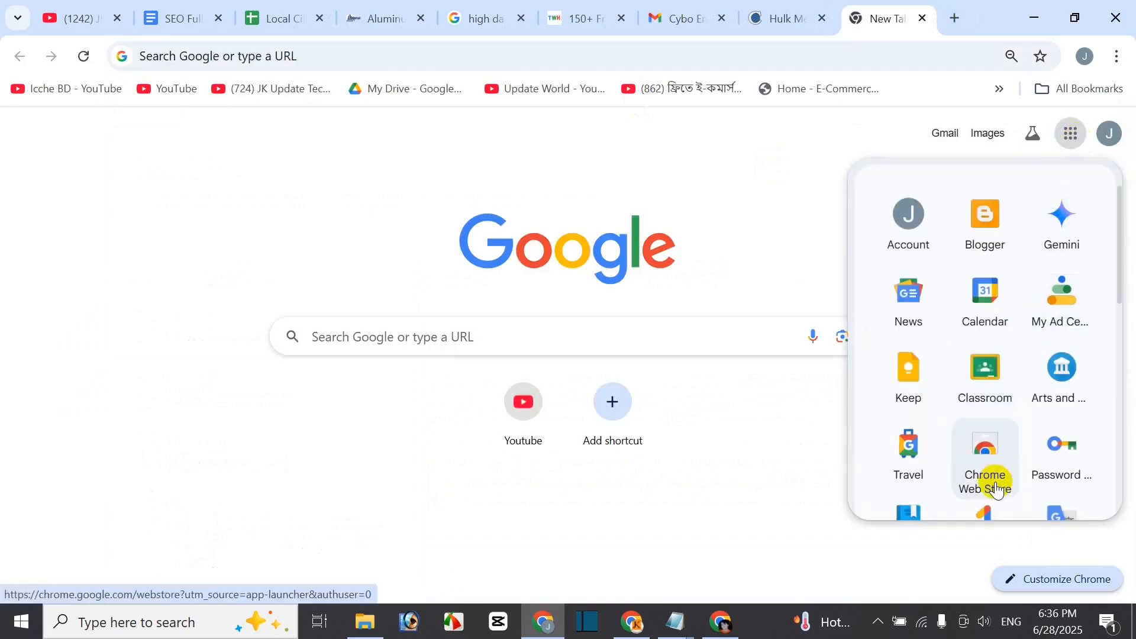
scroll(997, 490, down, 8)
scroll(1003, 373, up, 1)
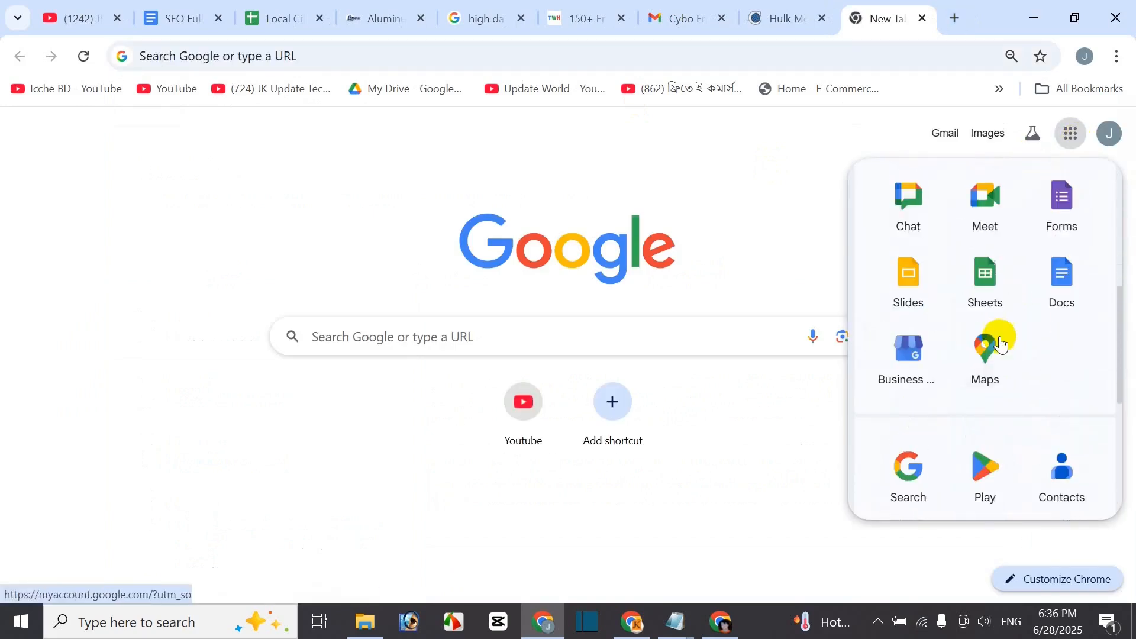
click(271, 48)
text(s)
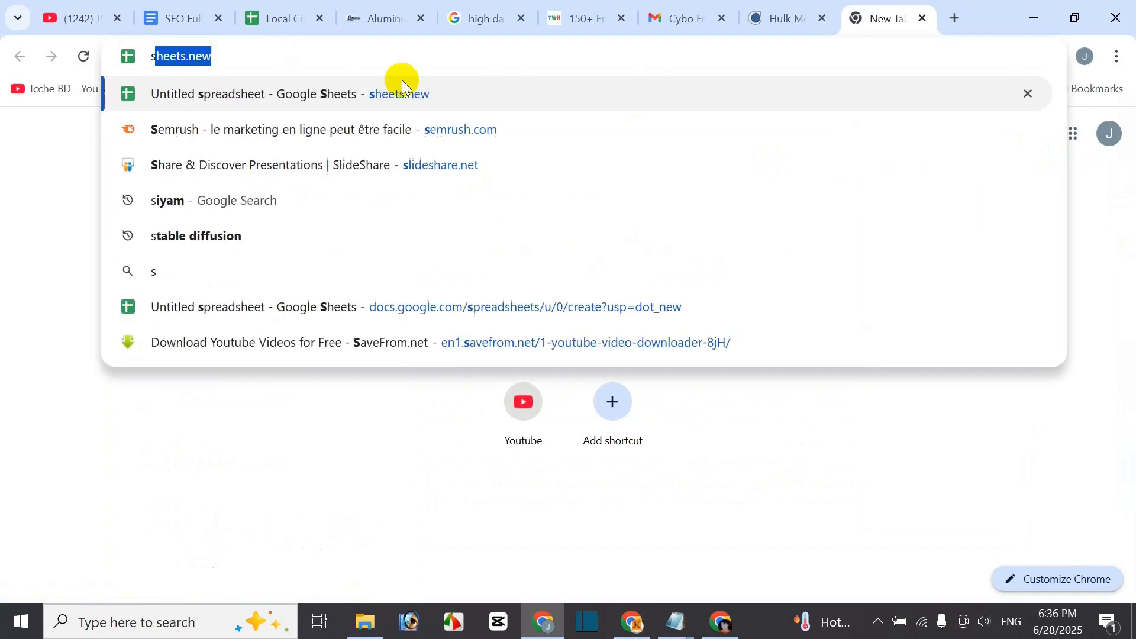
click(402, 83)
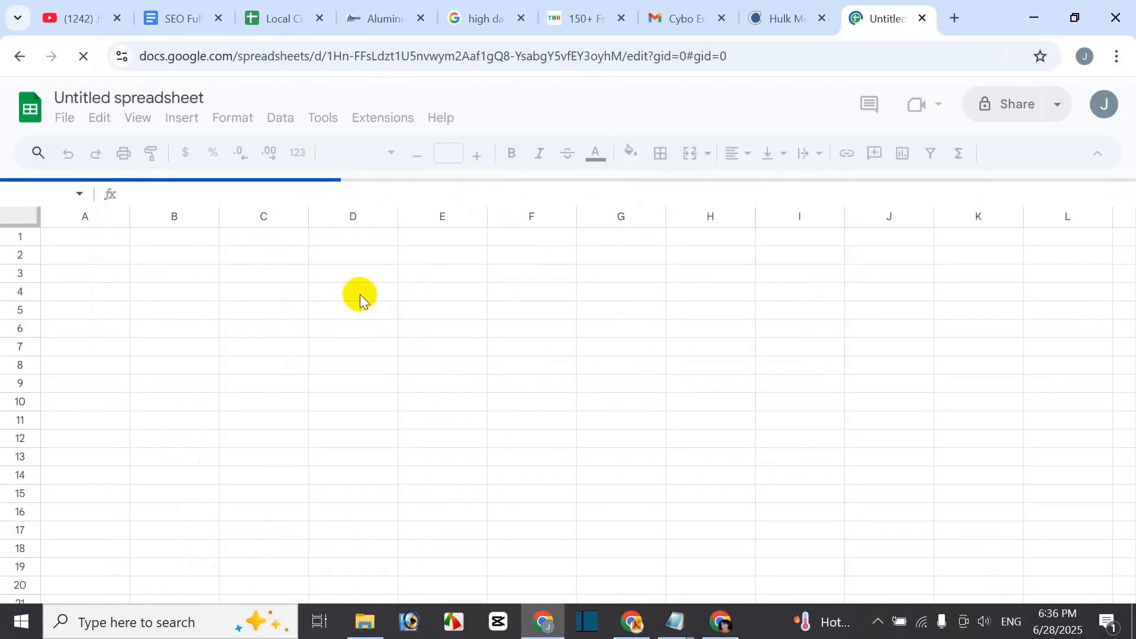
click(303, 314)
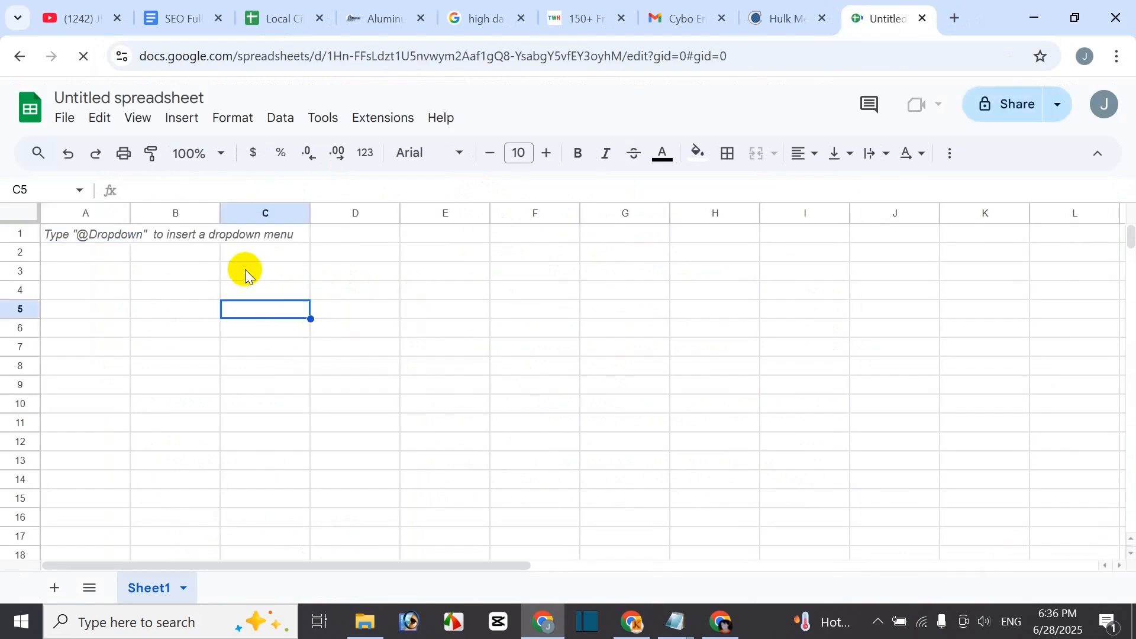
click(350, 307)
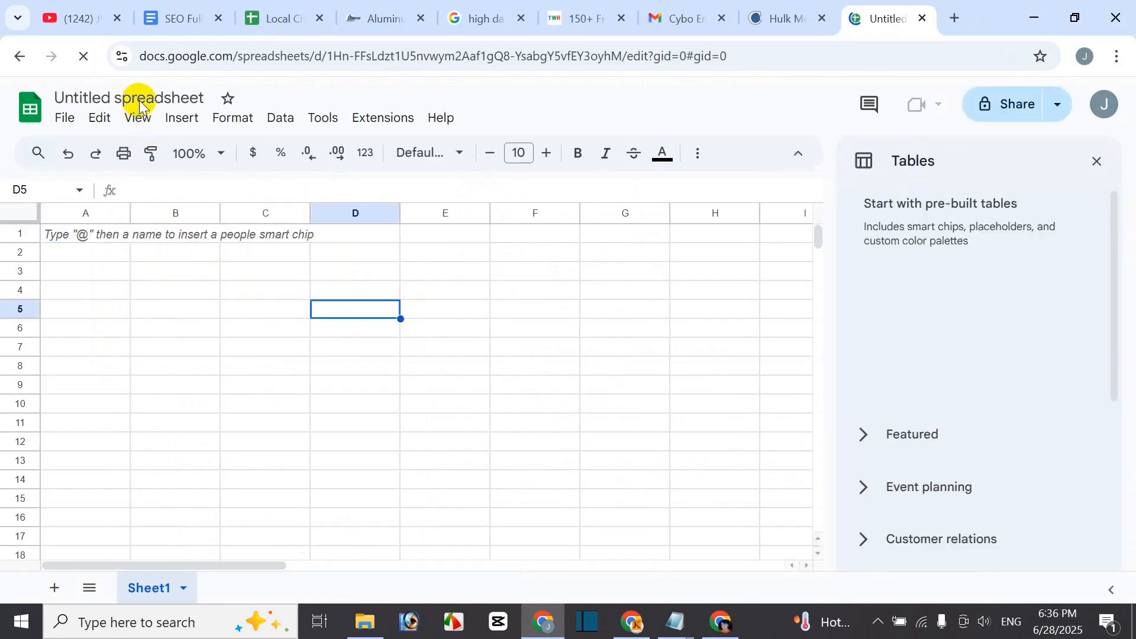
click(1099, 169)
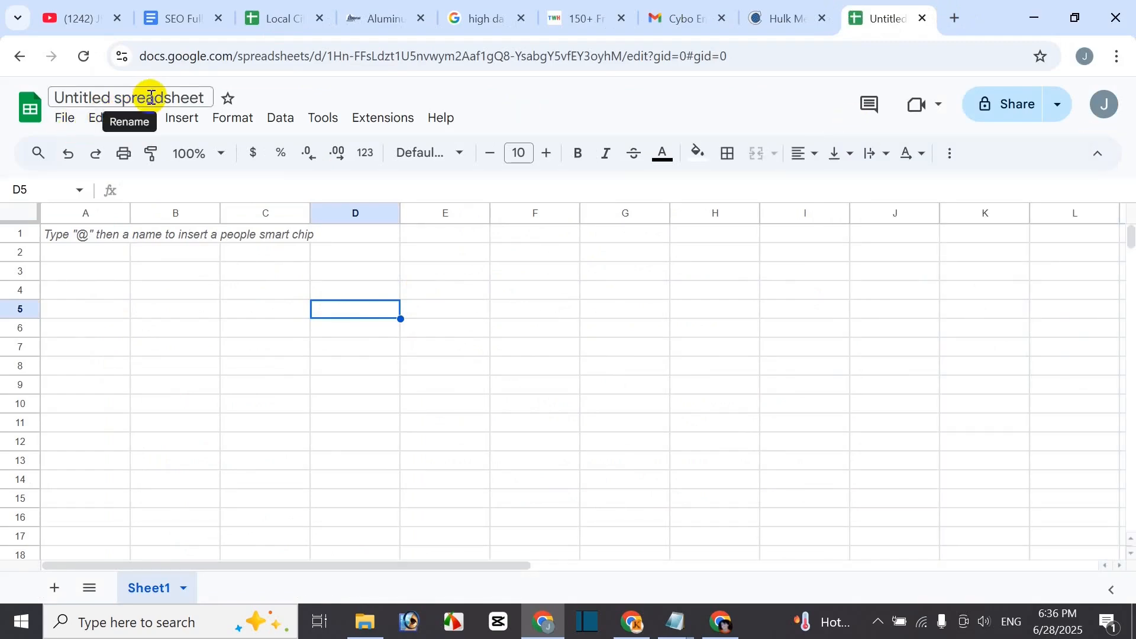
- Title the spreadsheet 'Local Citation Backlinks For' followed by the pasted Hulk Metal die casting URL
click(151, 97)
text(Local Cit)
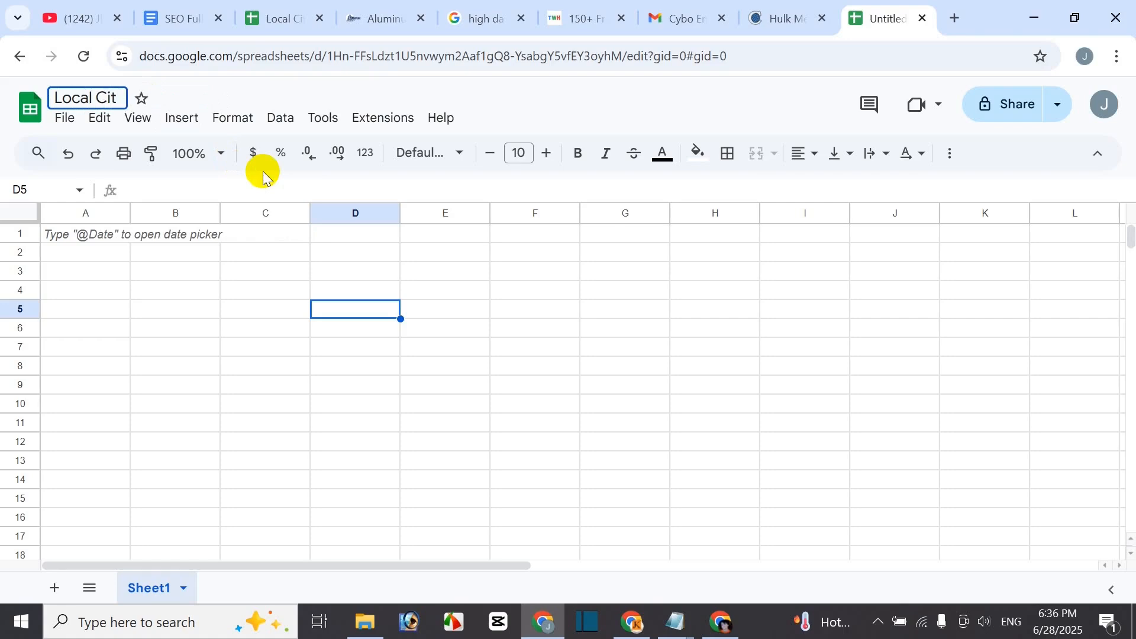
text(ation Backlinks For)
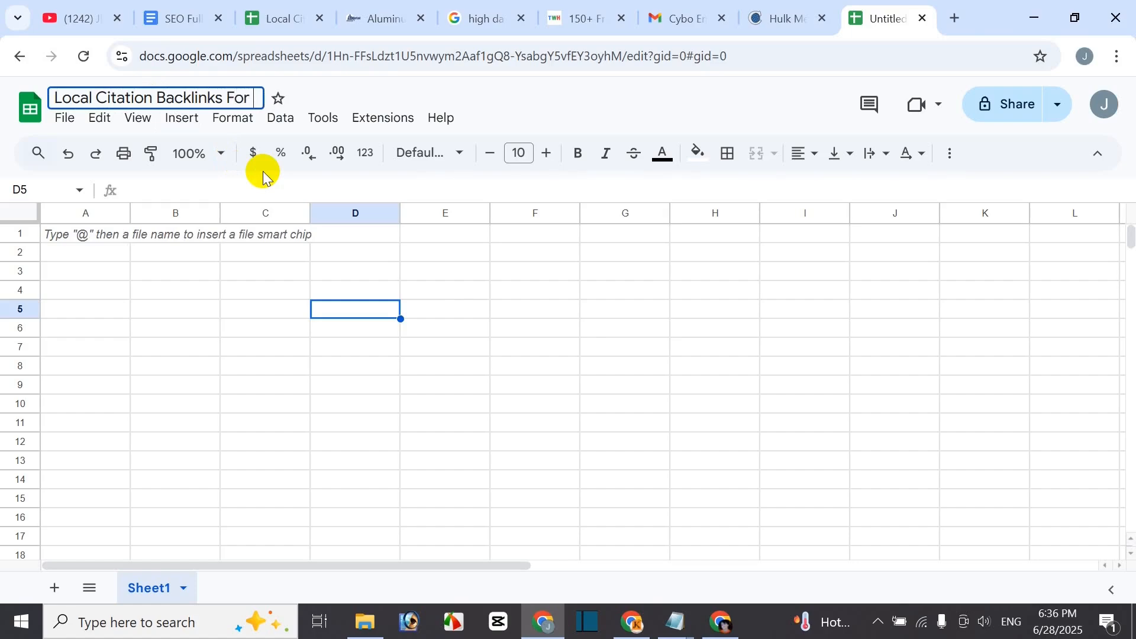
click(379, 21)
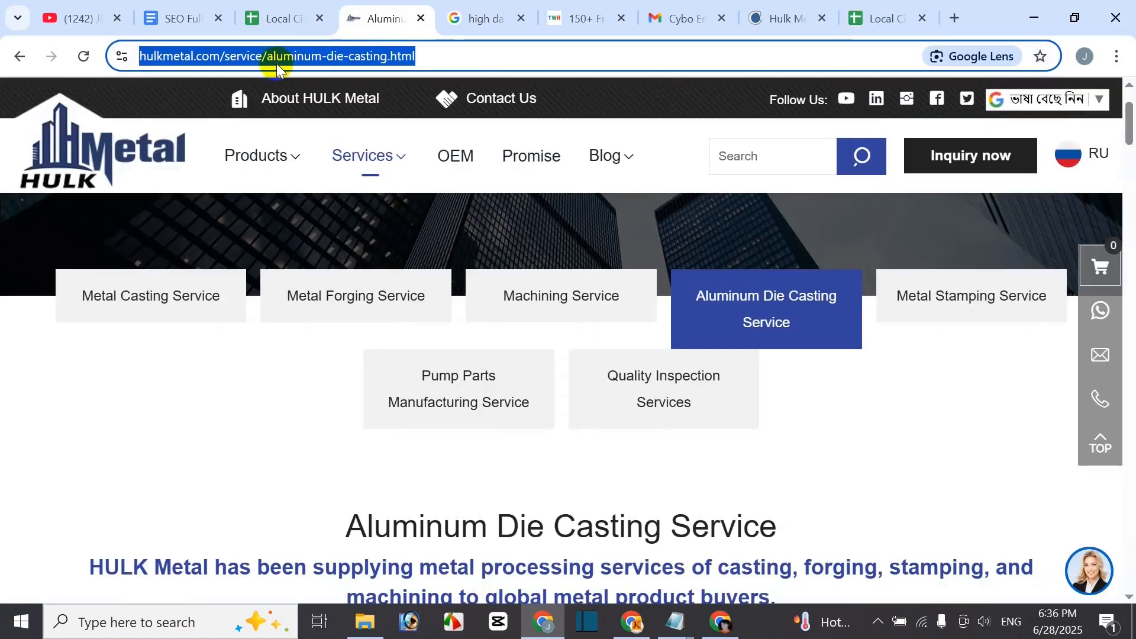
click(906, 18)
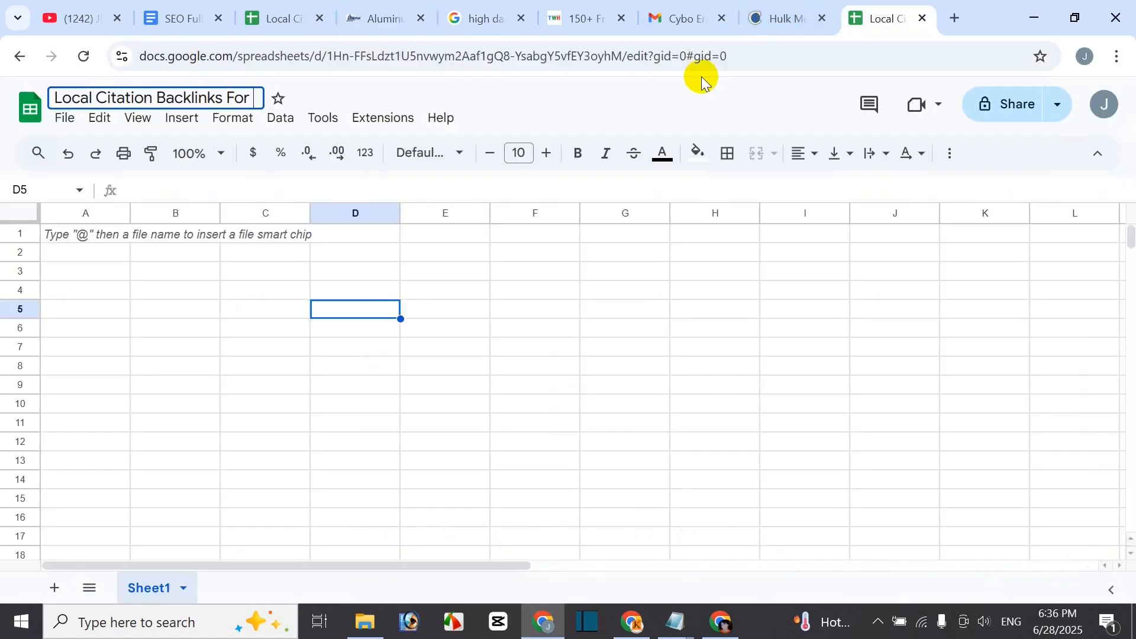
text(https://www.hulkmetal.com/service/aluminum-die-casting.html)
key(Return)
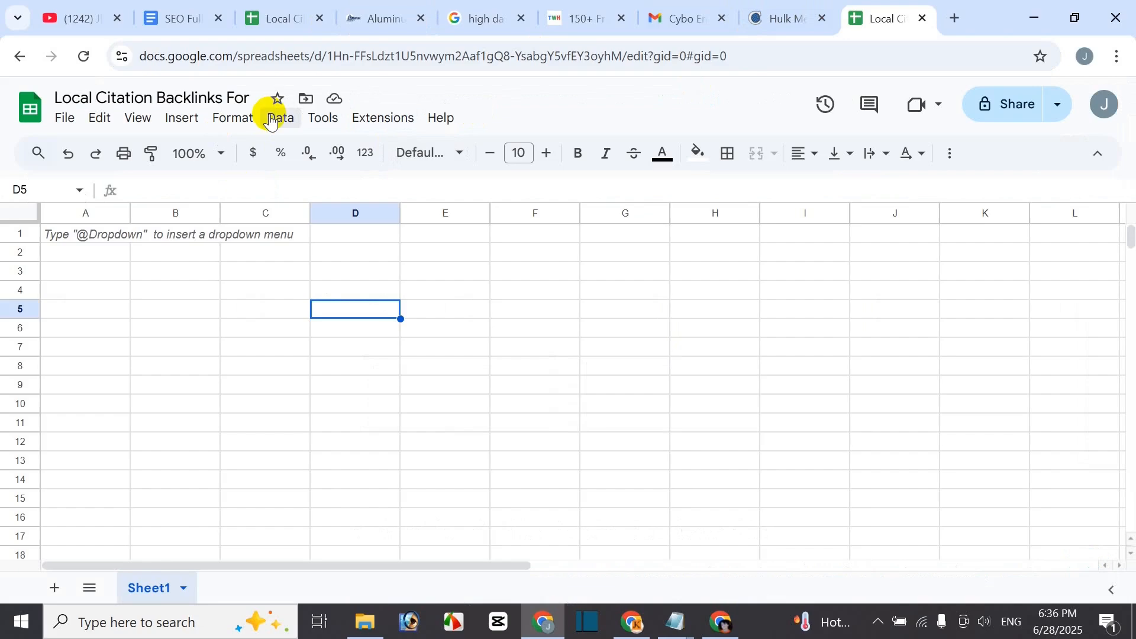
click(107, 242)
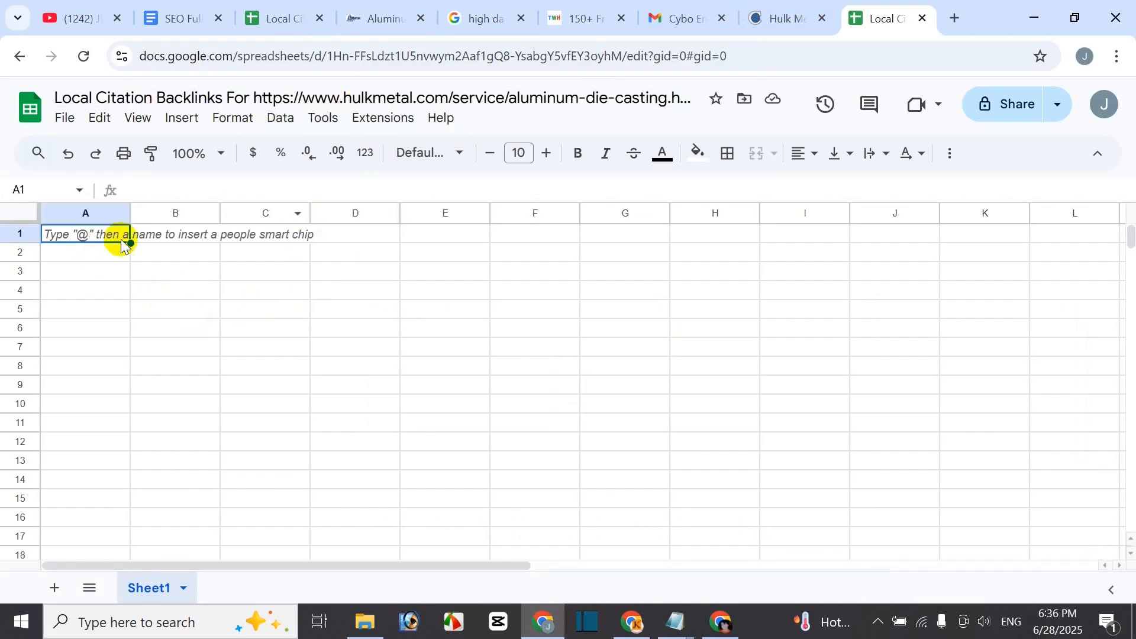
click(190, 18)
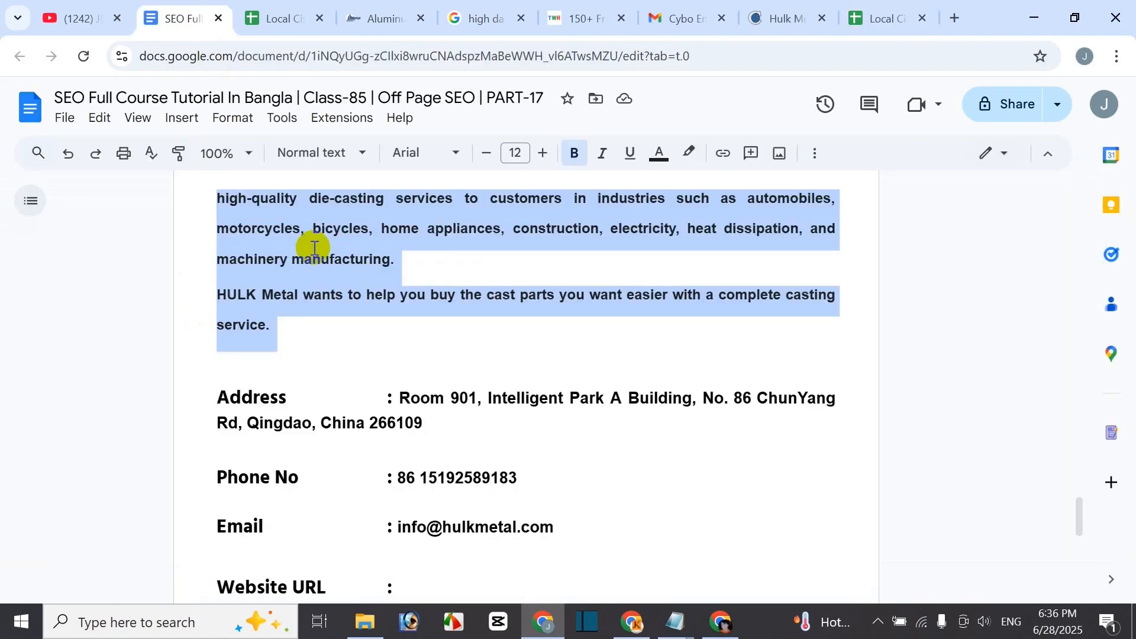
scroll(550, 434, up, 15)
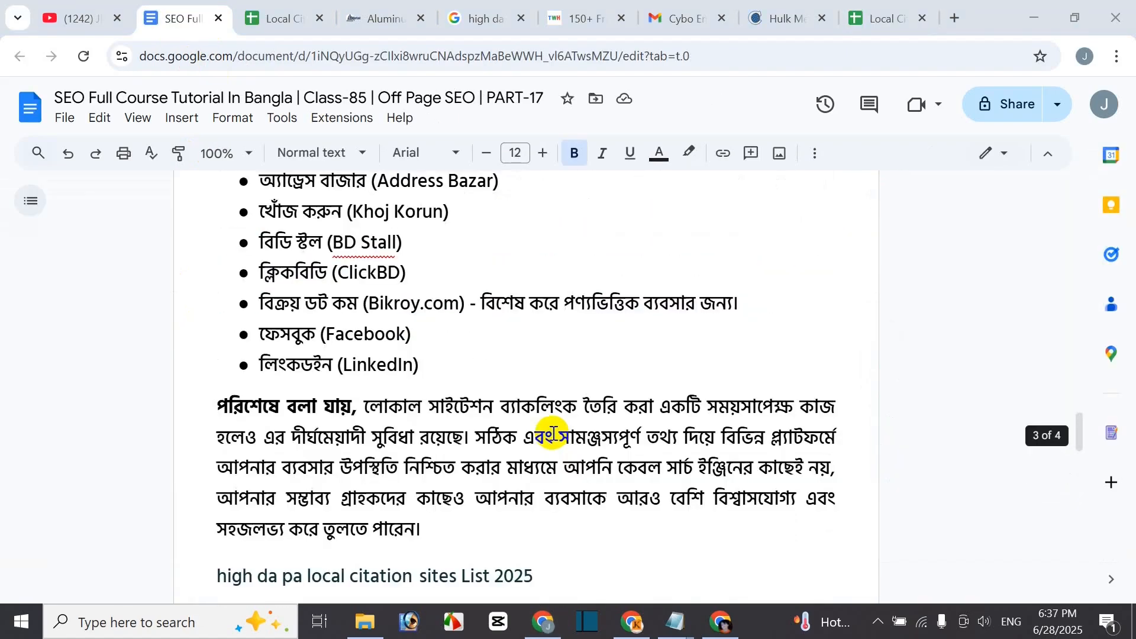
click(423, 457)
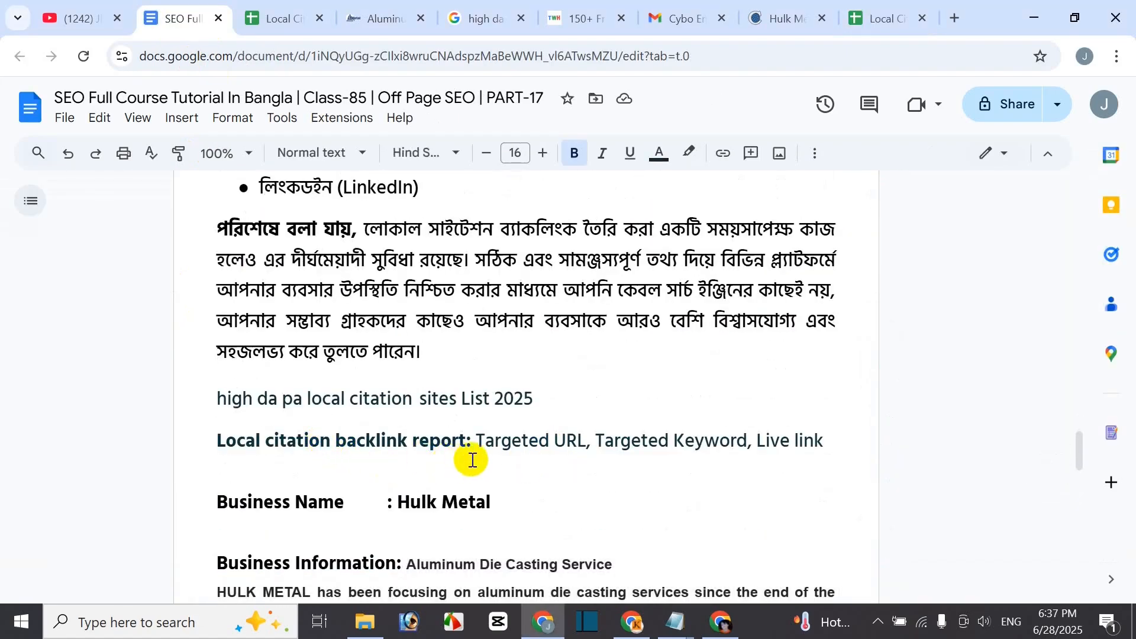
scroll(511, 446, down, 2)
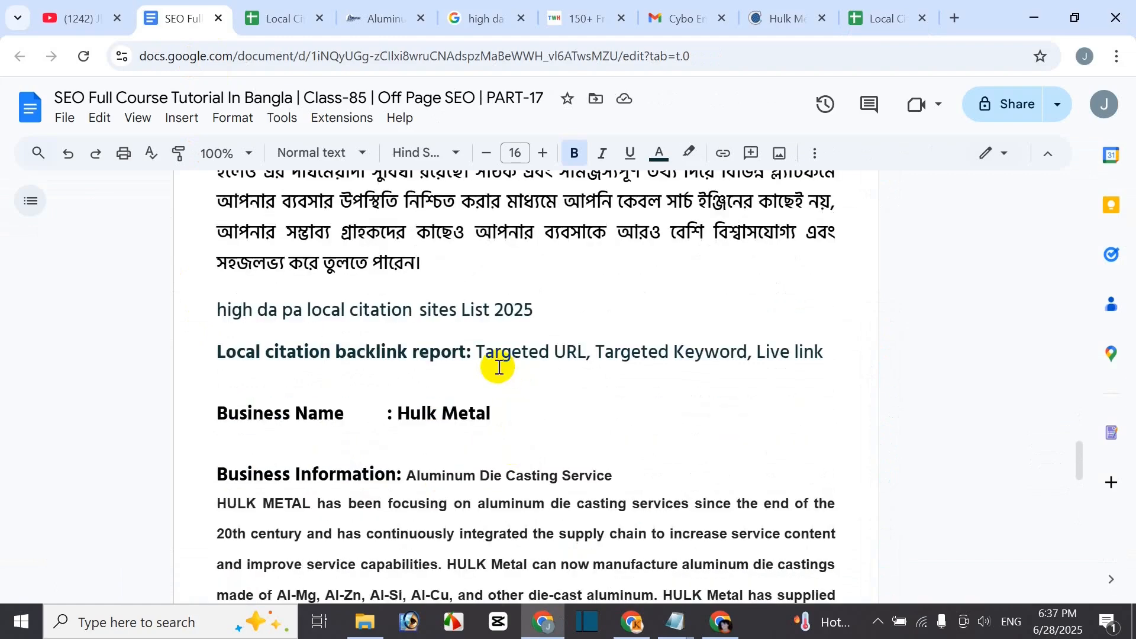
drag(491, 357, 567, 354)
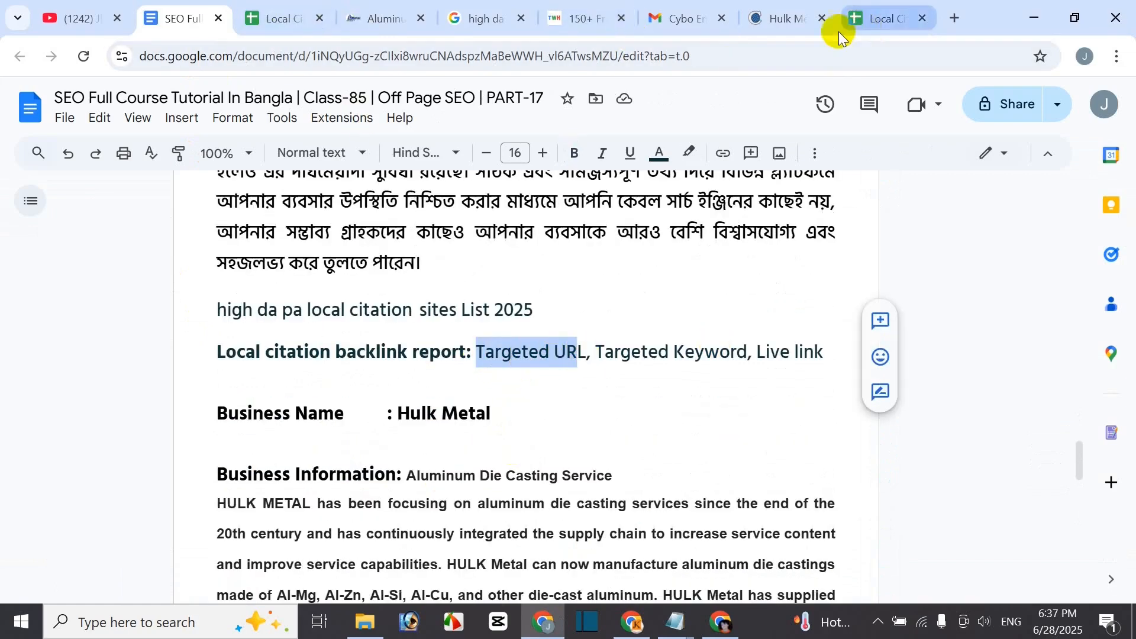
click(882, 18)
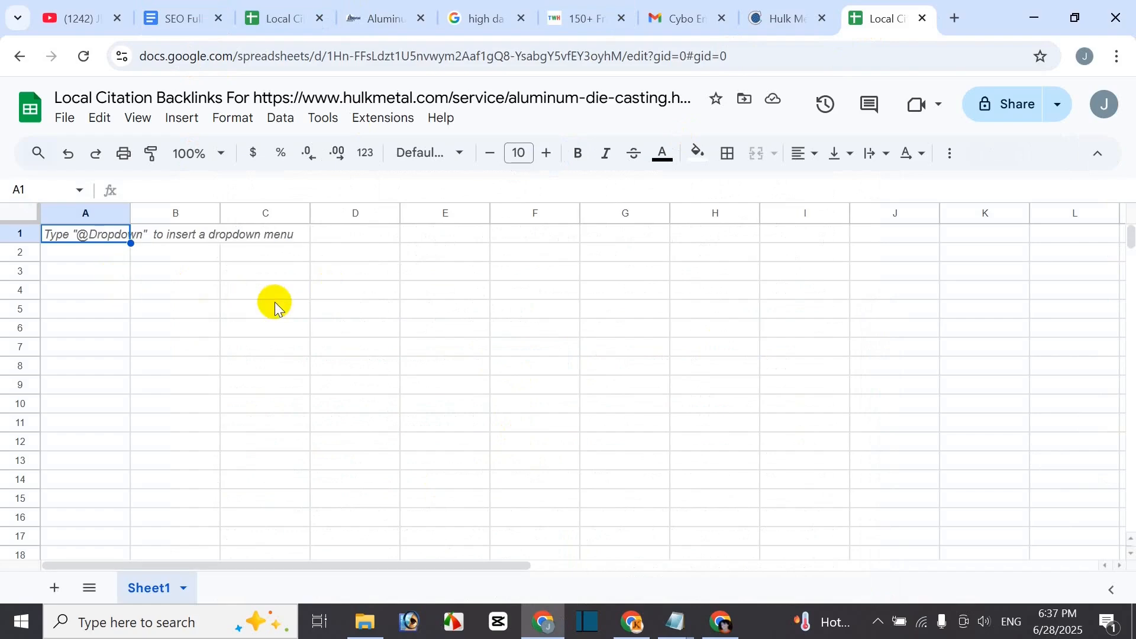
- Enter the headers Targeted URL, Targeted Keyword and Live Link in A1, B1 and C1
text(Targe)
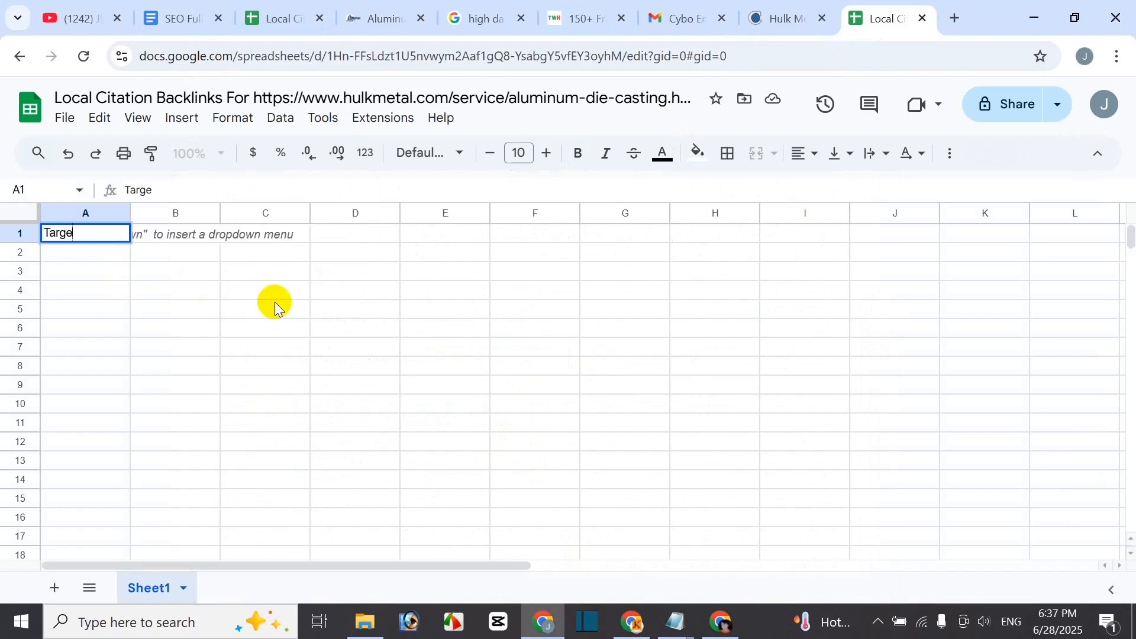
text(ted URL)
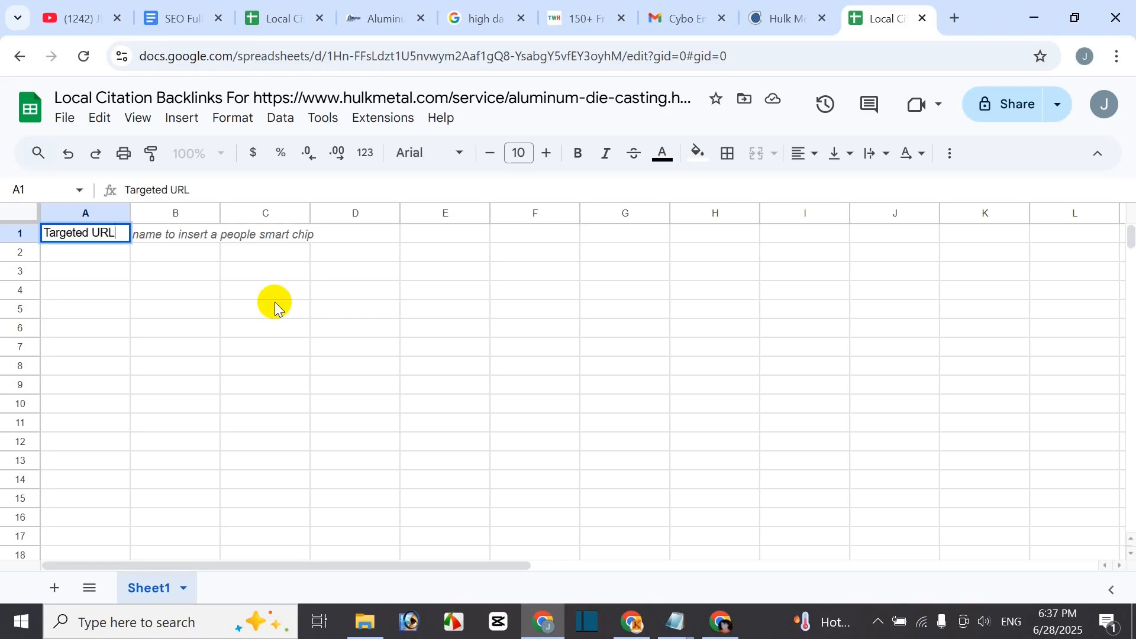
key(Tab)
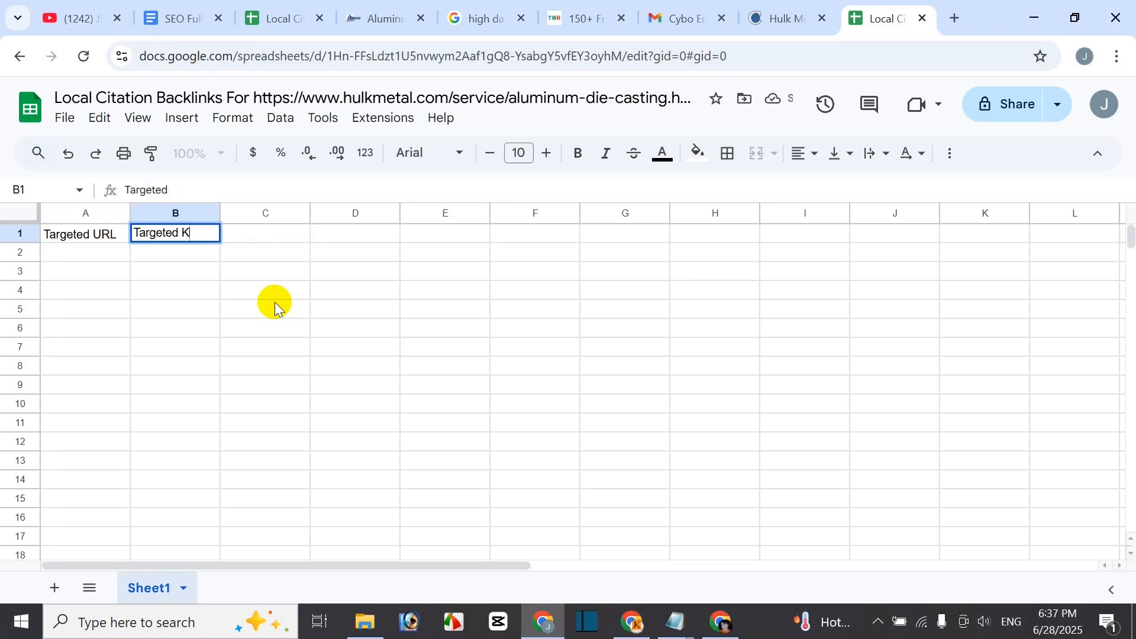
text(Targeted Keyword)
key(Tab)
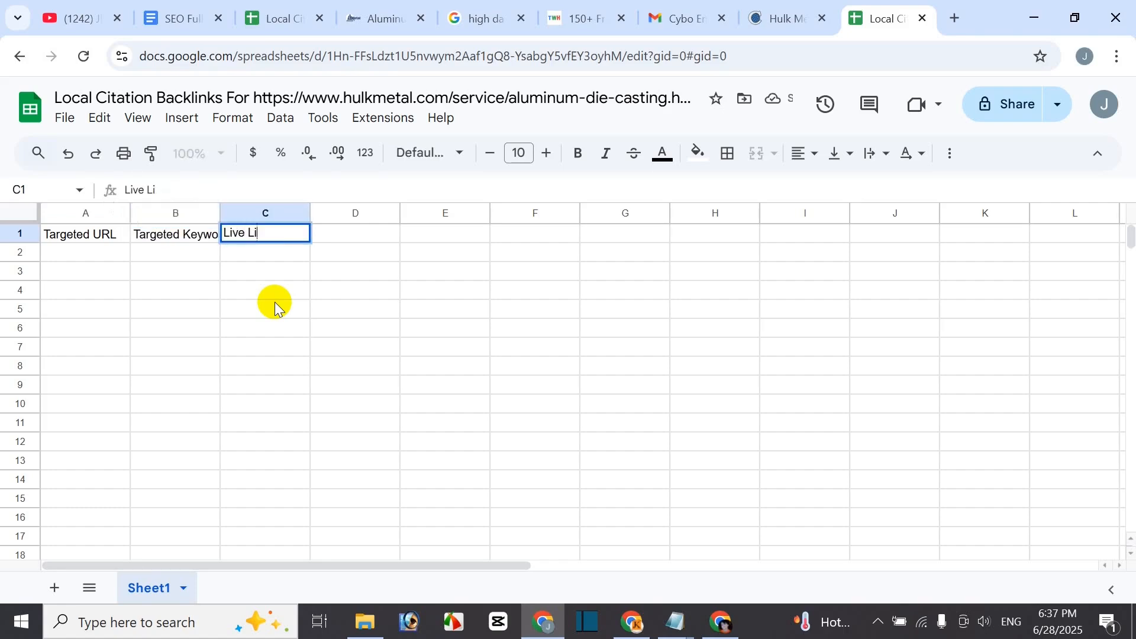
key(Return)
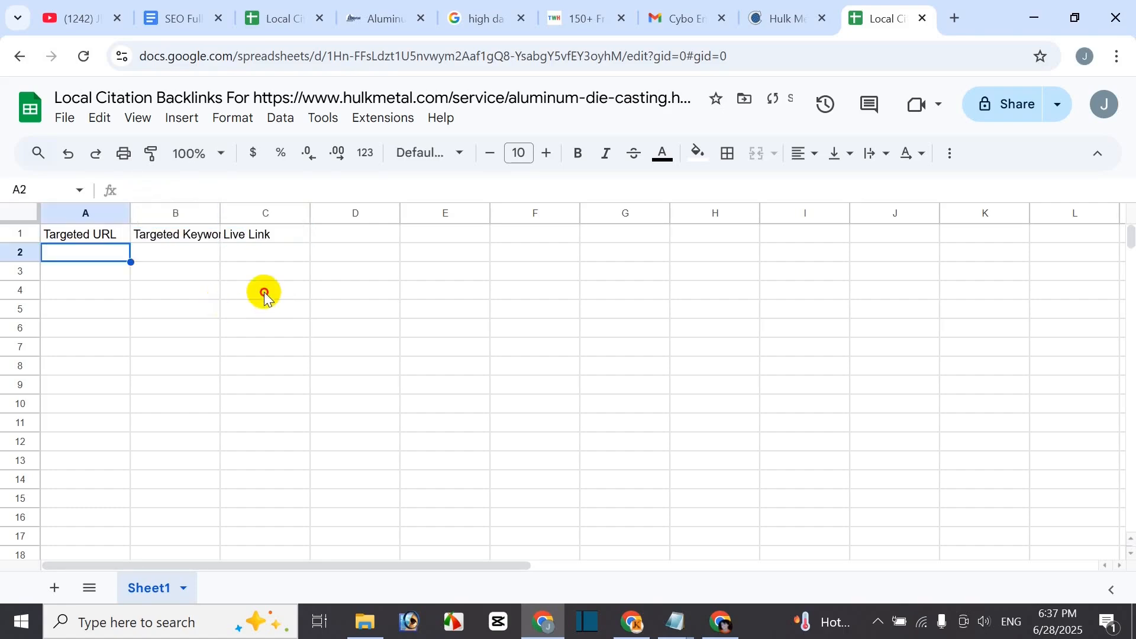
click(264, 293)
- Make A1:C1 bold with yellow fill and a larger font, and auto-fit column B
drag(85, 244, 256, 239)
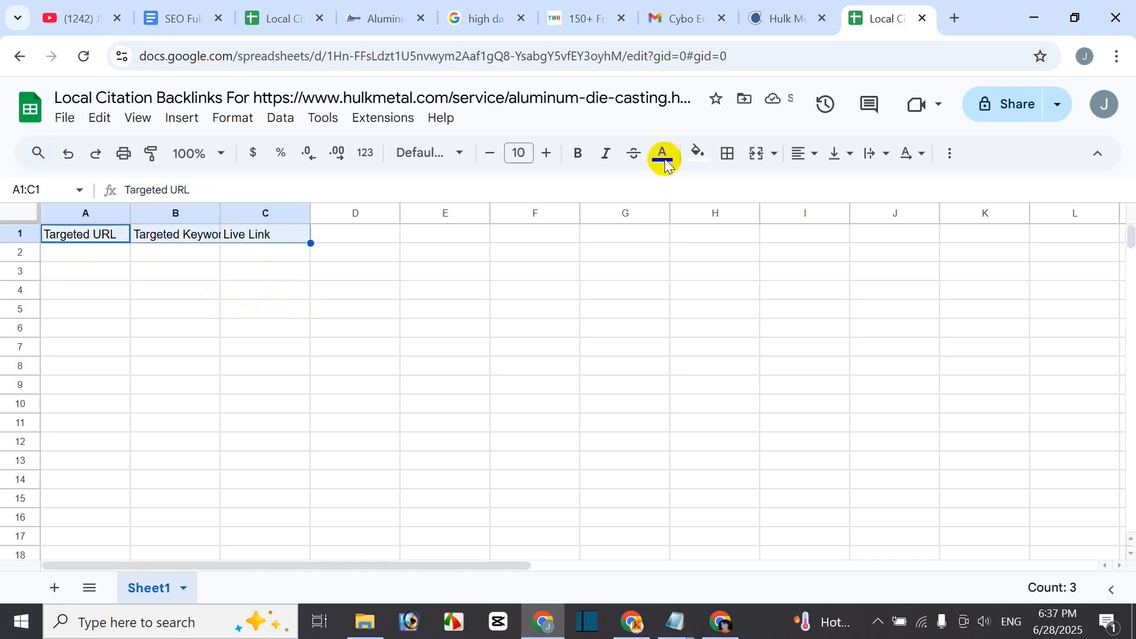
click(579, 154)
click(697, 155)
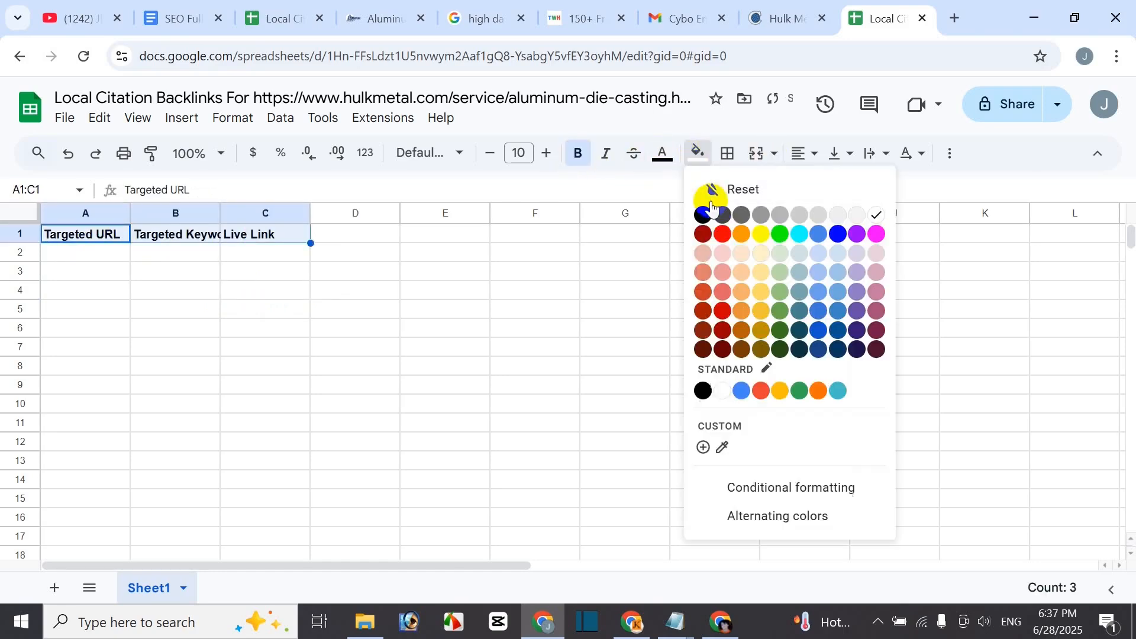
click(760, 234)
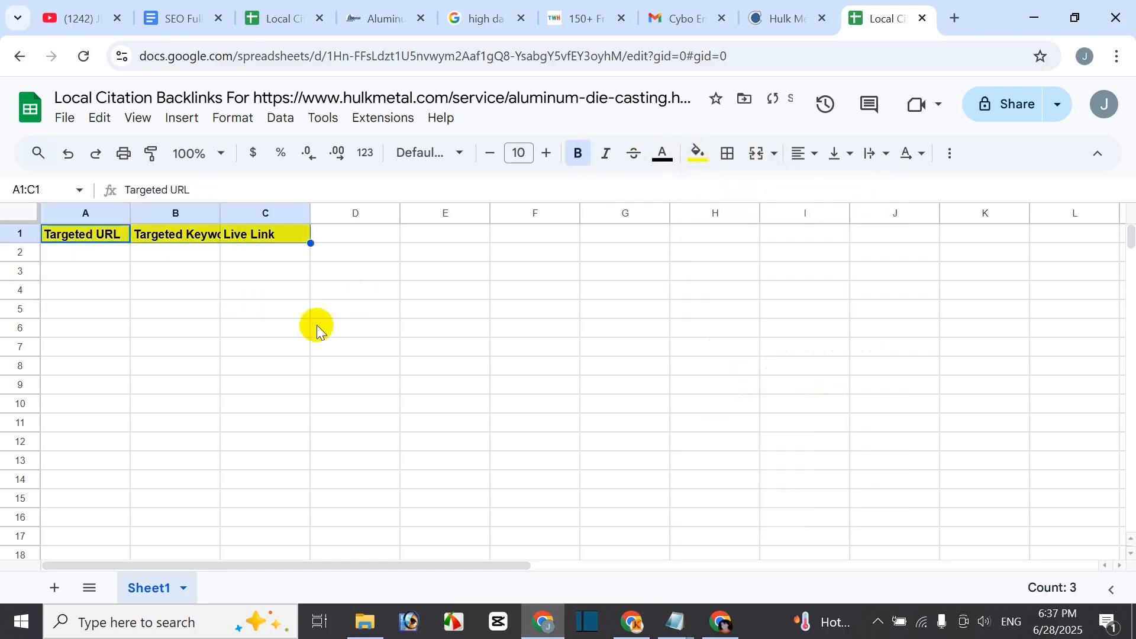
click(546, 153)
click(168, 311)
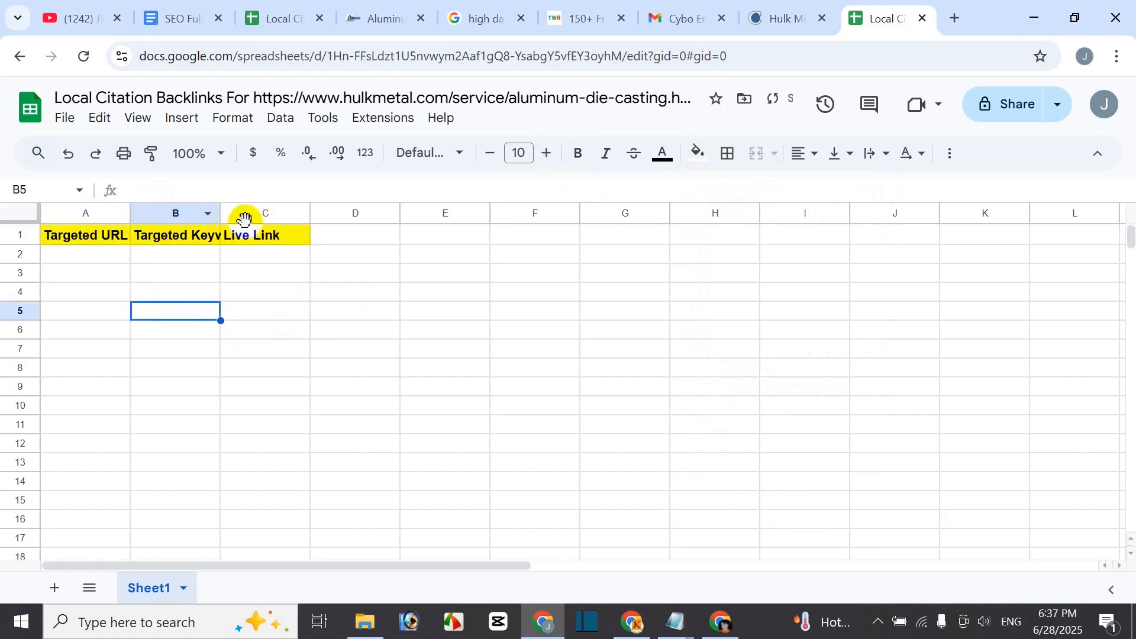
double_click(221, 212)
click(358, 299)
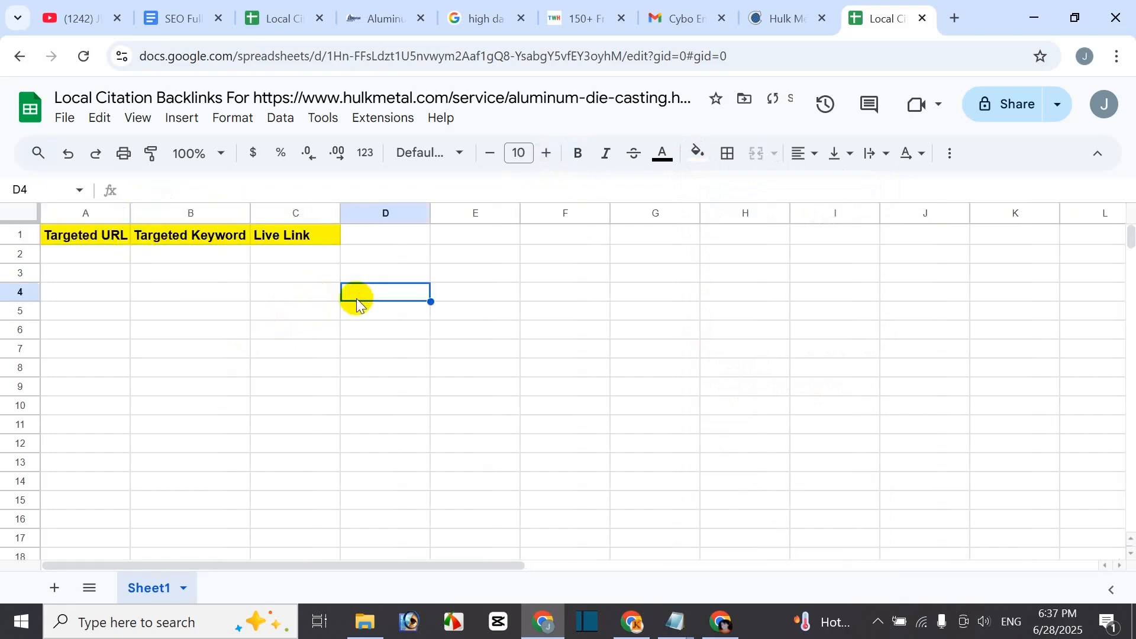
click(101, 254)
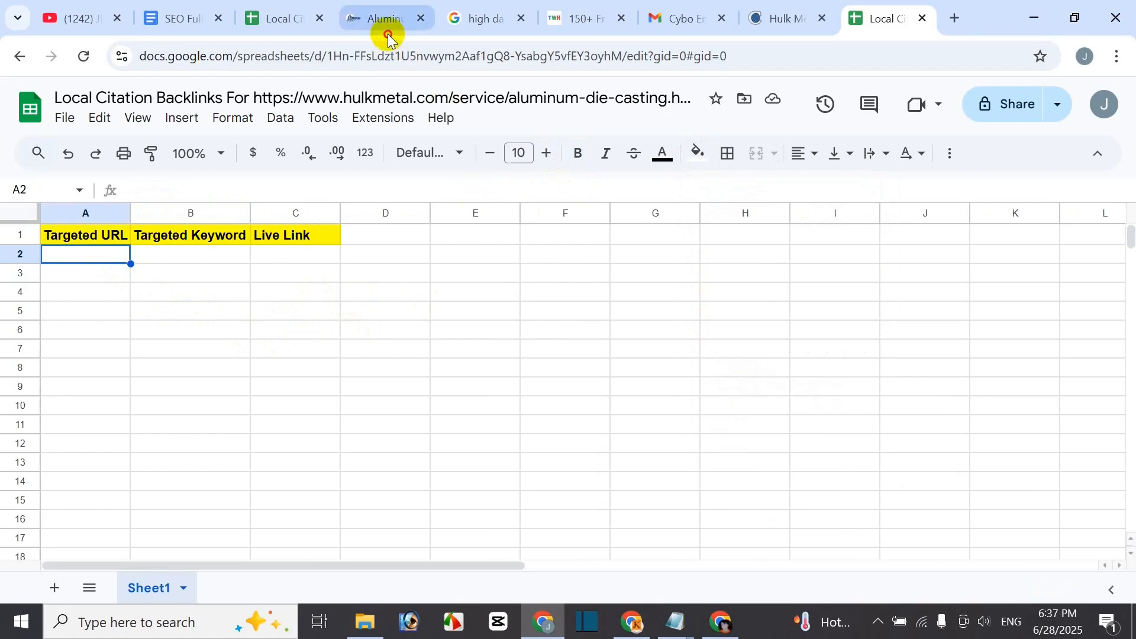
- Paste the Hulk Metal aluminum die casting page URL into cell A2
click(386, 18)
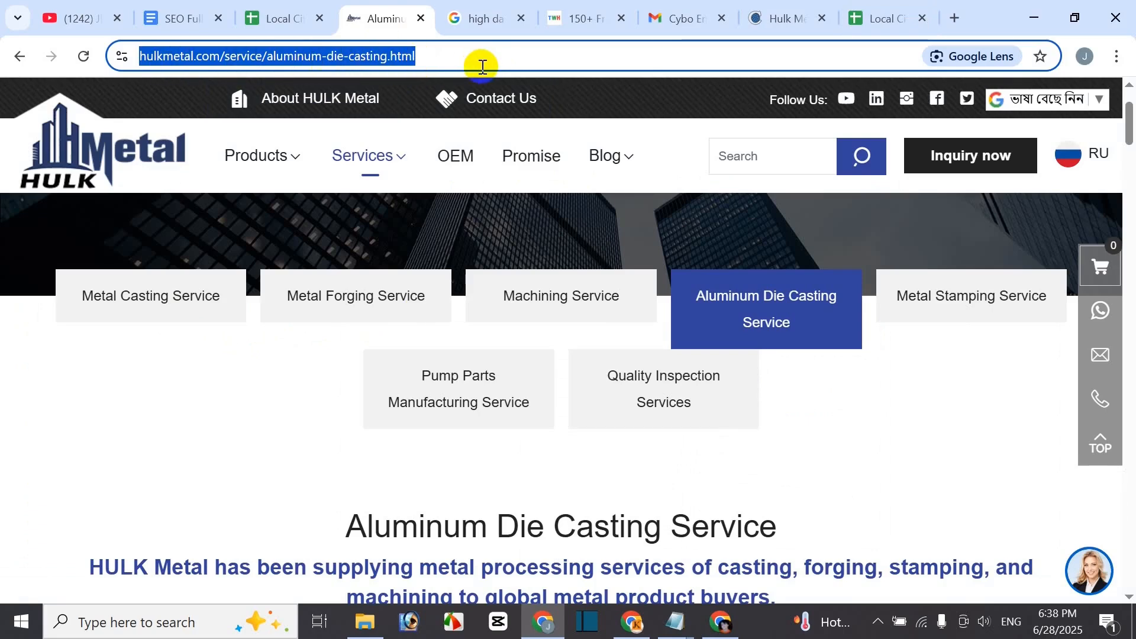
click(876, 22)
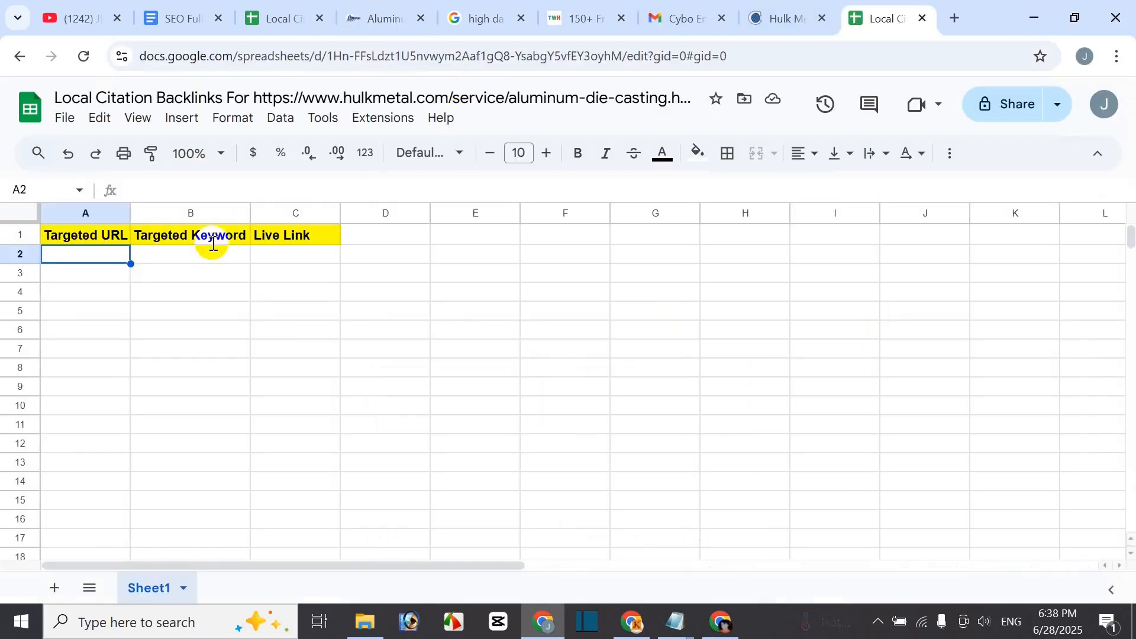
text(https://www.hulkmetal.com/service/aluminum-die-casting.html)
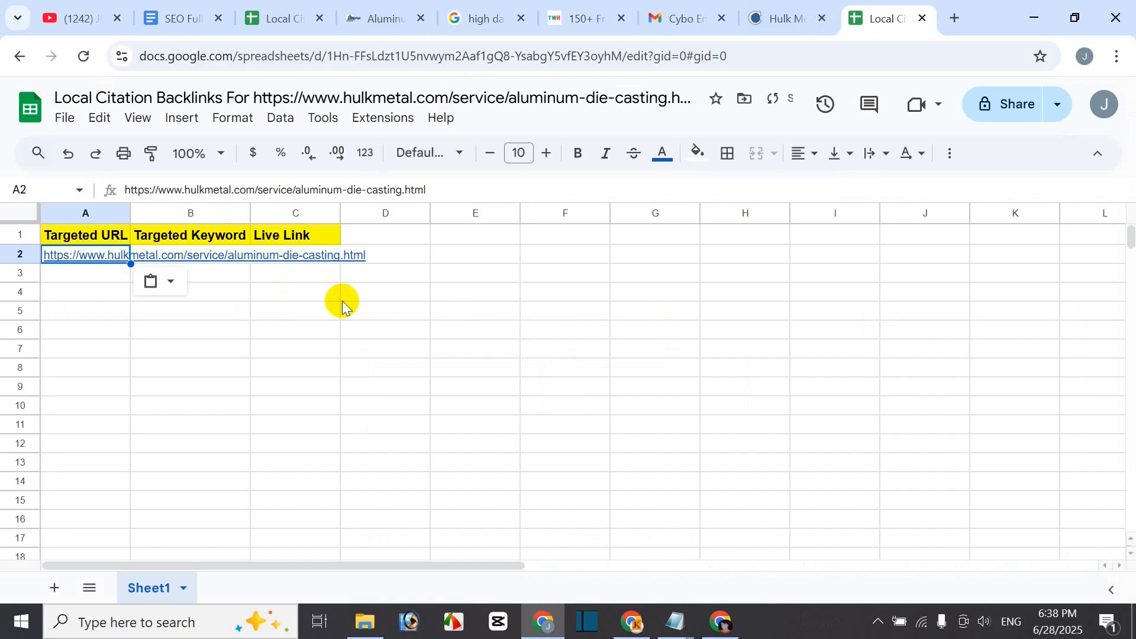
click(233, 310)
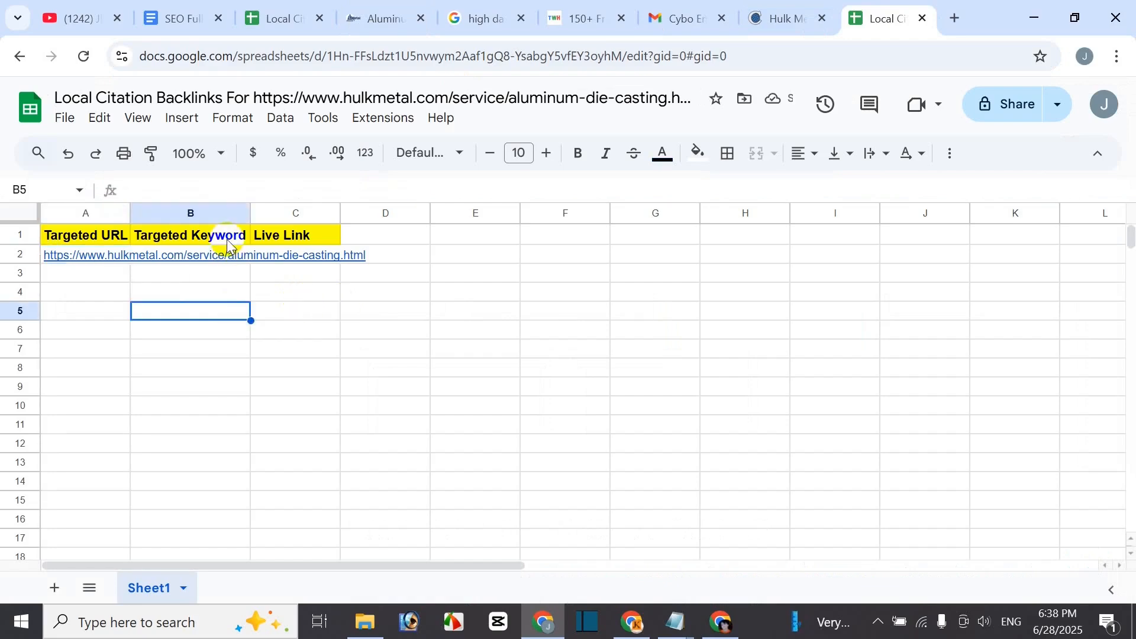
- Copy the page heading 'Aluminum Die Casting Service' into B2 as the keyword
click(371, 28)
drag(350, 523, 795, 518)
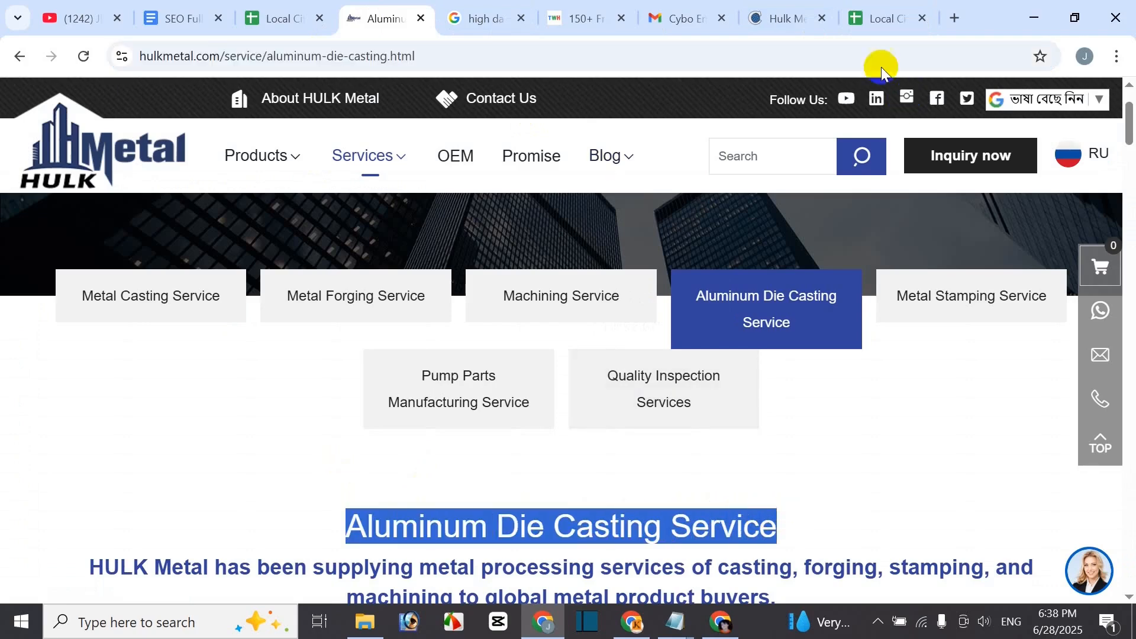
click(882, 19)
click(213, 254)
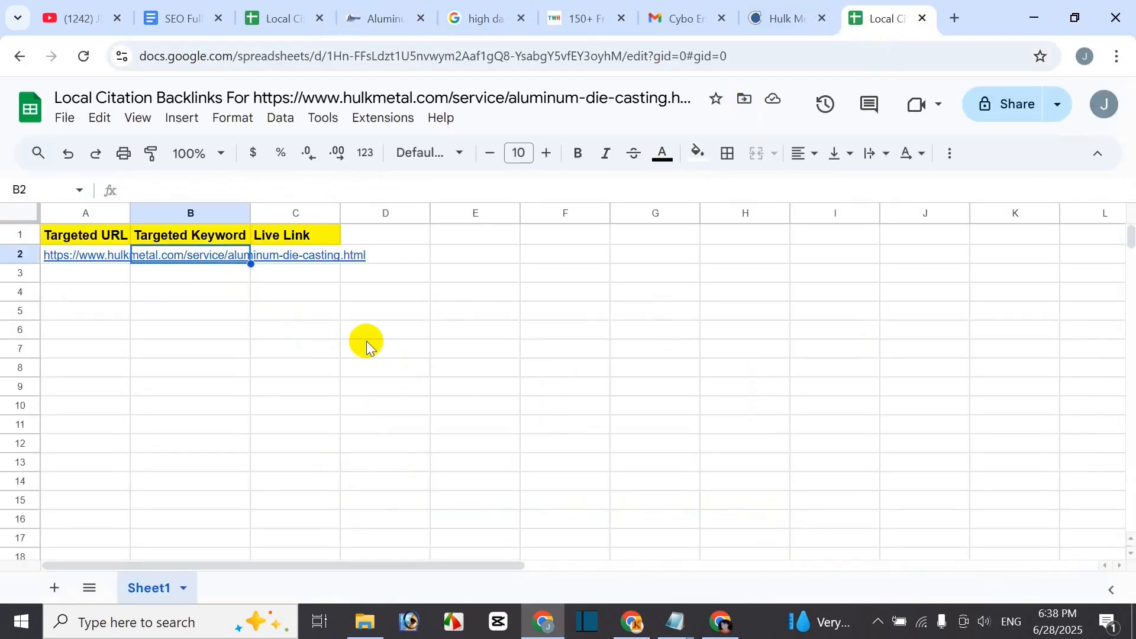
key(ctrl+c)
key(Escape)
click(772, 27)
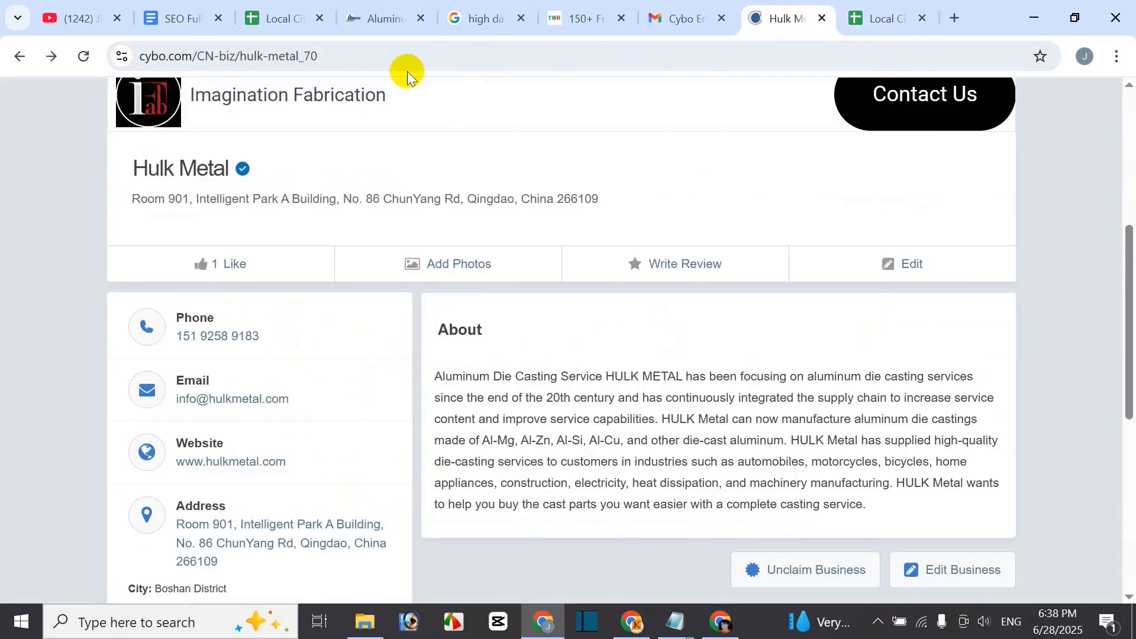
click(384, 19)
click(858, 18)
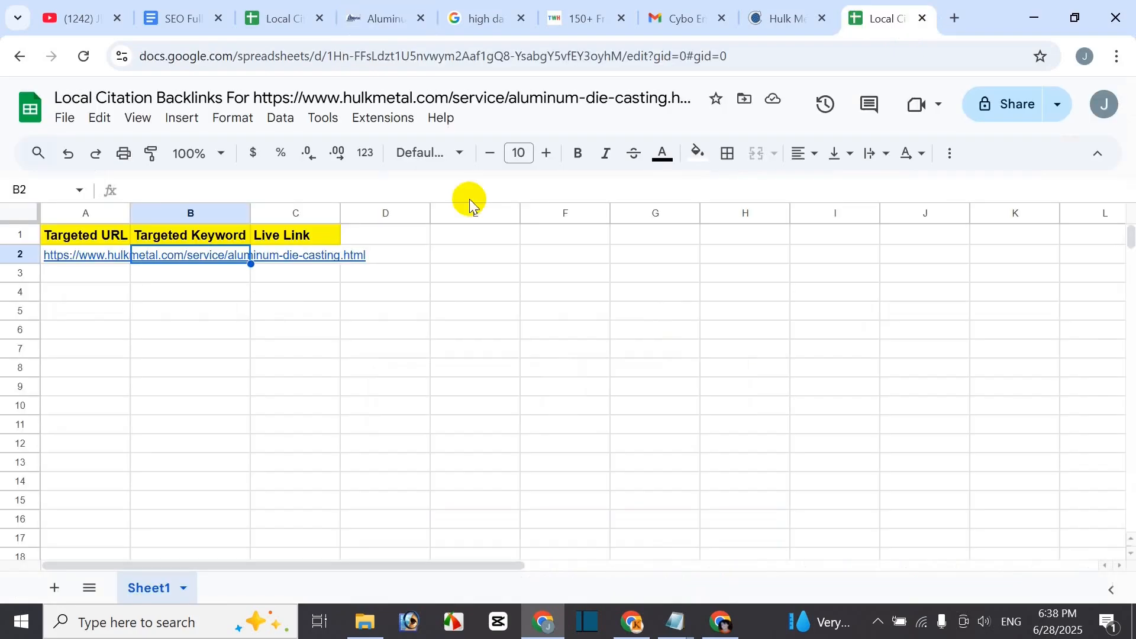
key(ctrl+v)
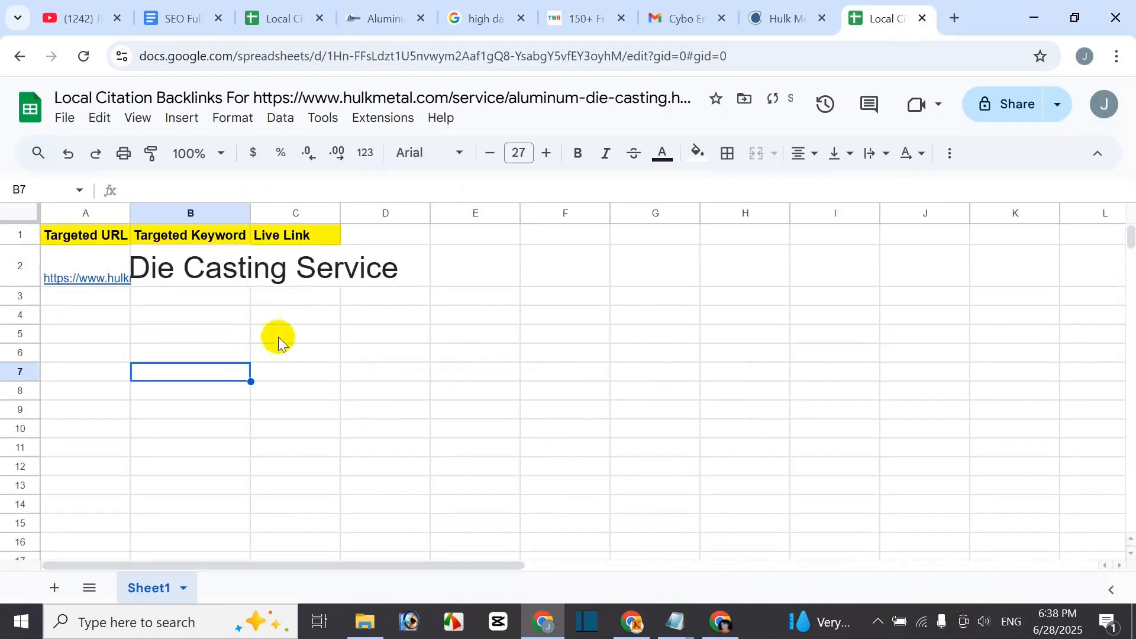
click(309, 261)
- Capture the Cybo Hulk Metal listing with Lightshot, upload it and copy its prnt.sc link
click(778, 23)
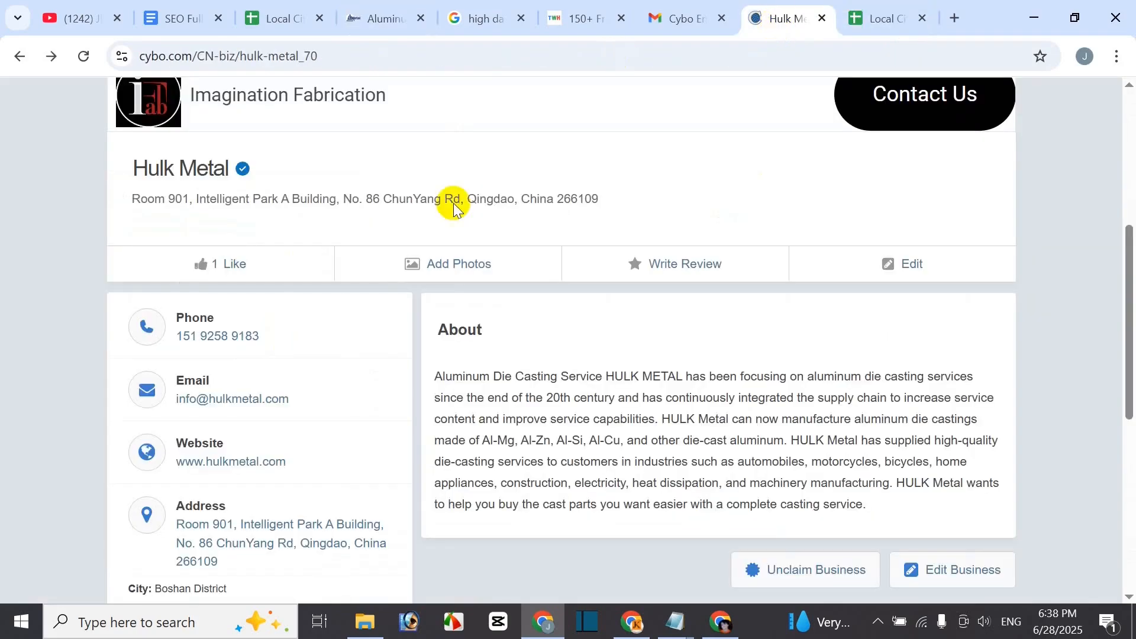
scroll(539, 393, down, 2)
scroll(540, 393, up, 2)
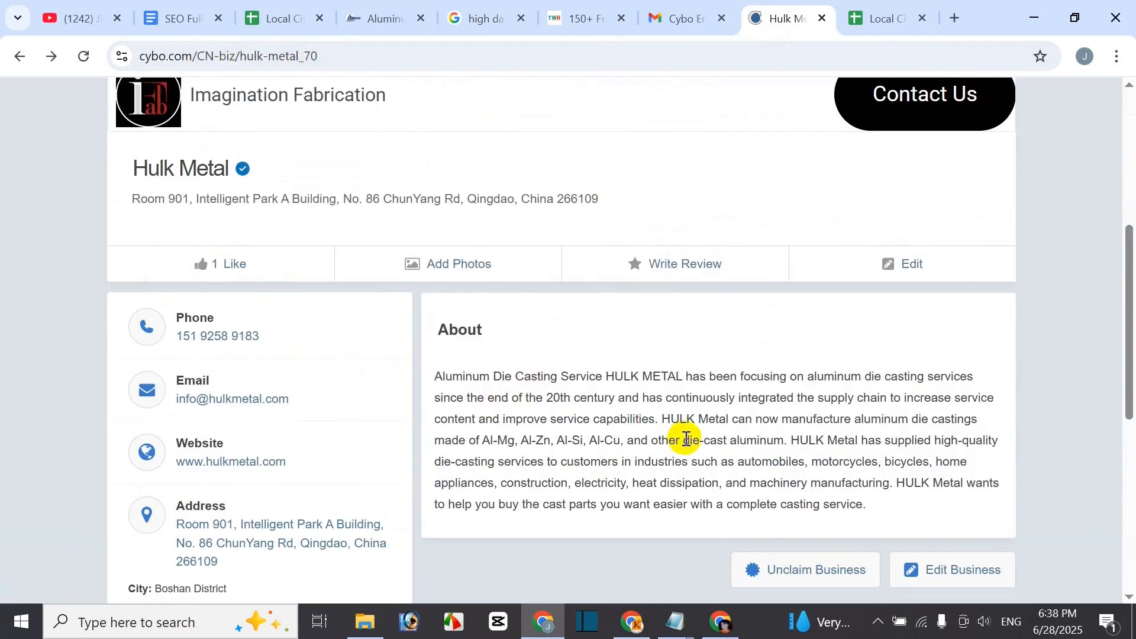
click(880, 620)
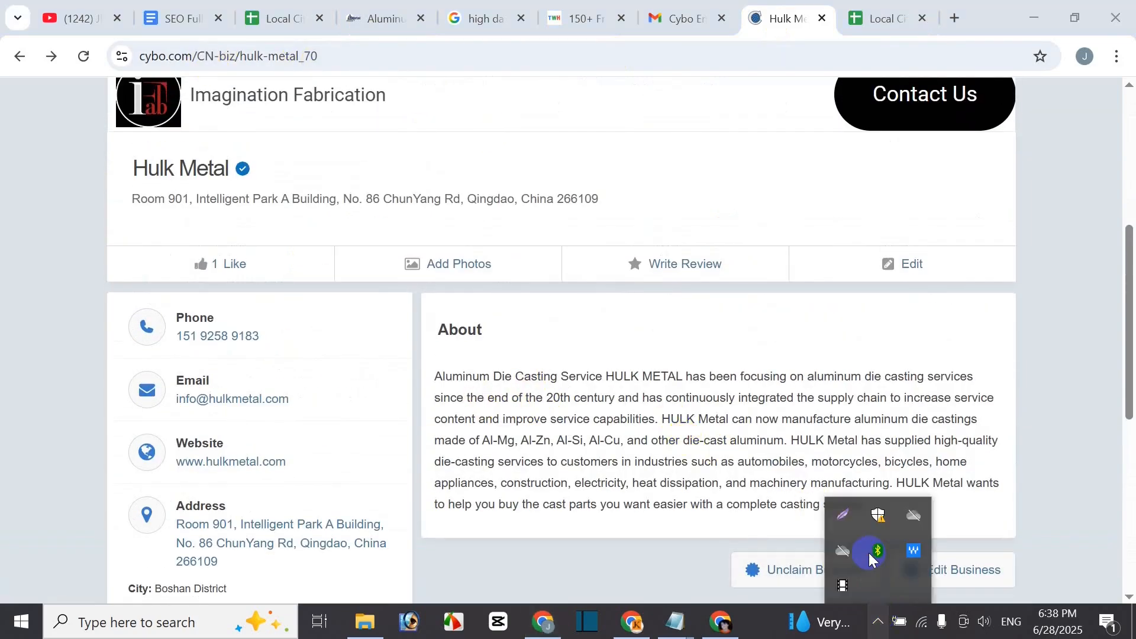
click(844, 517)
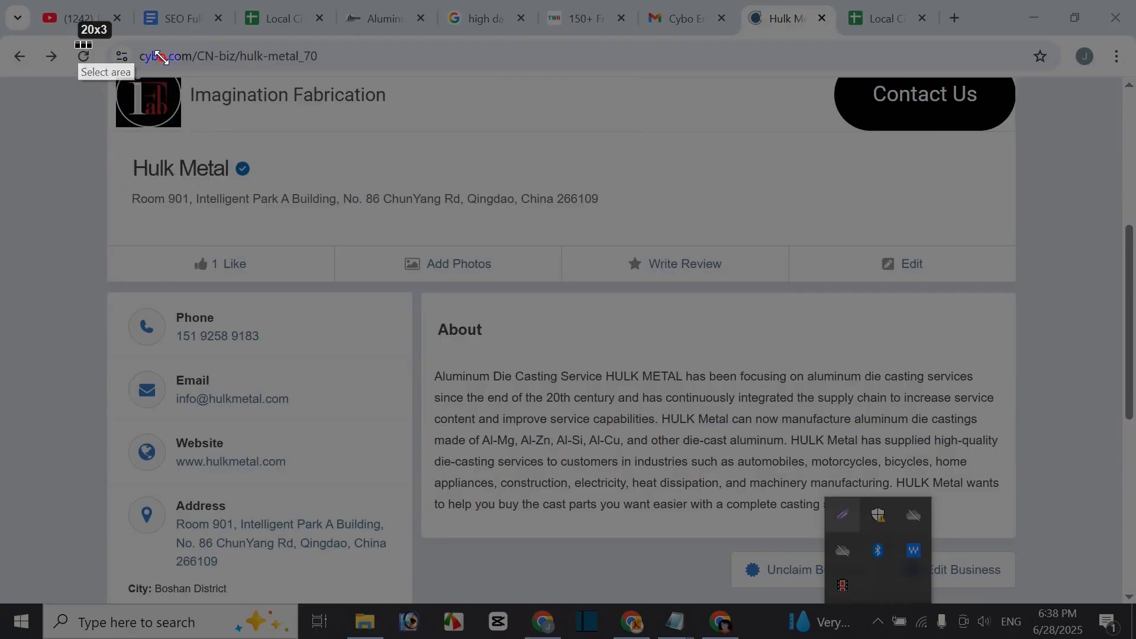
mouse_move(89, 46)
mouse_down()
mouse_move(634, 266)
mouse_move(995, 599)
mouse_move(1031, 598)
mouse_up()
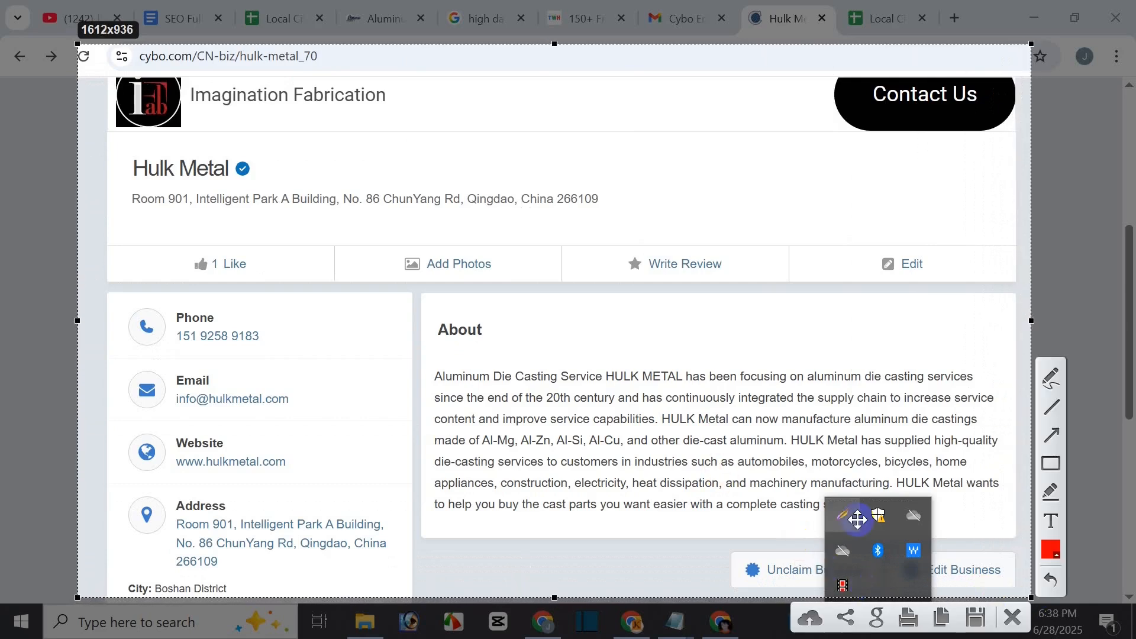
click(808, 619)
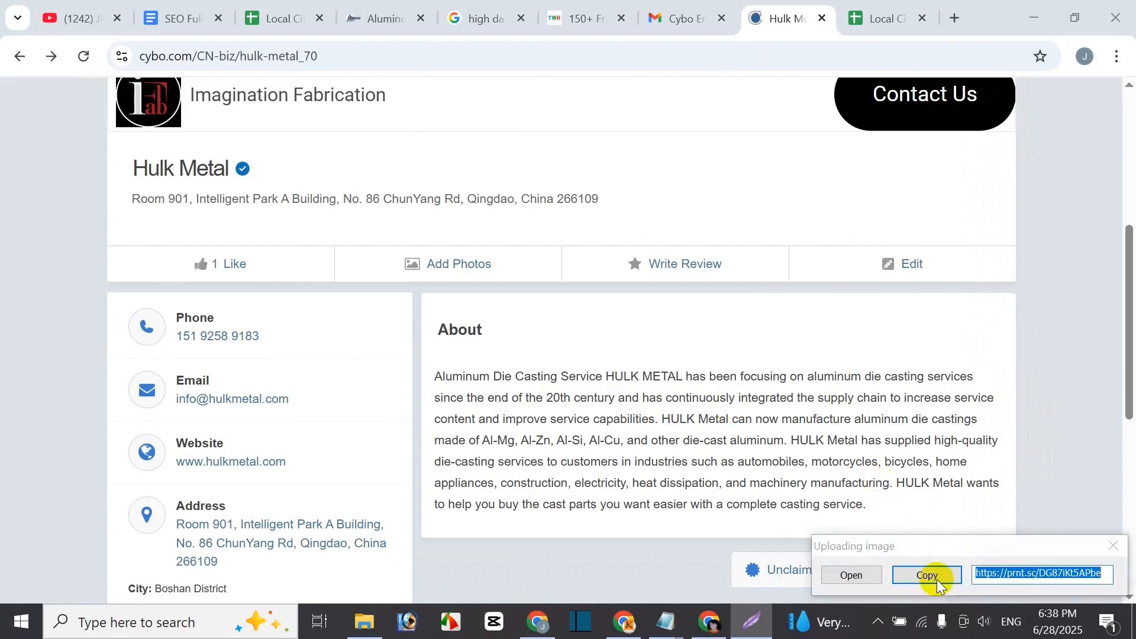
click(931, 578)
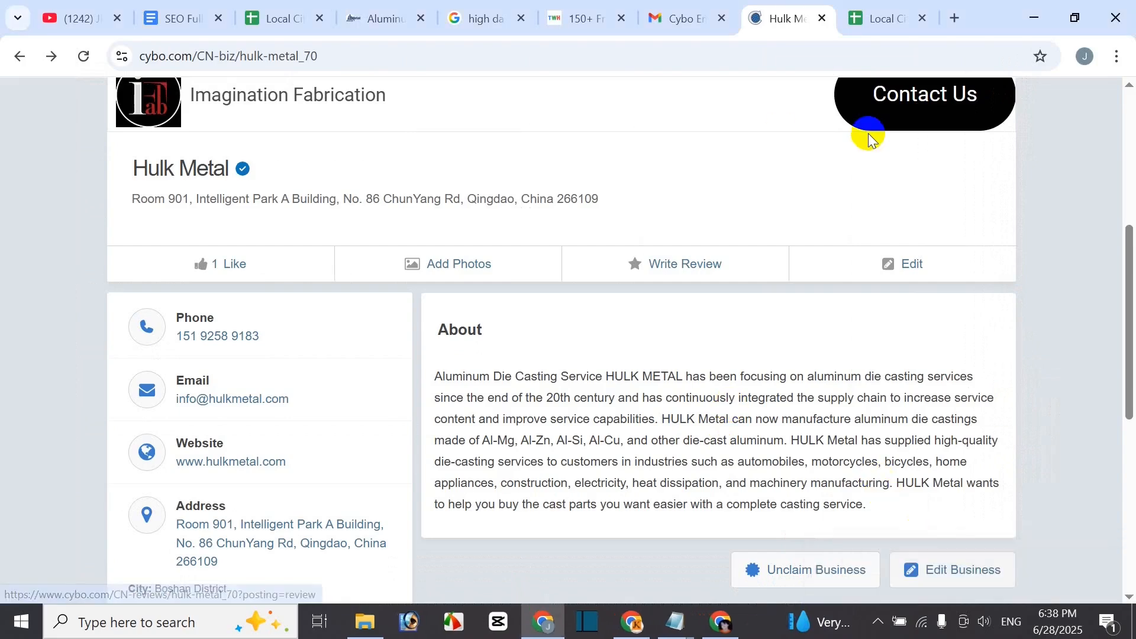
click(886, 21)
key(ctrl+v)
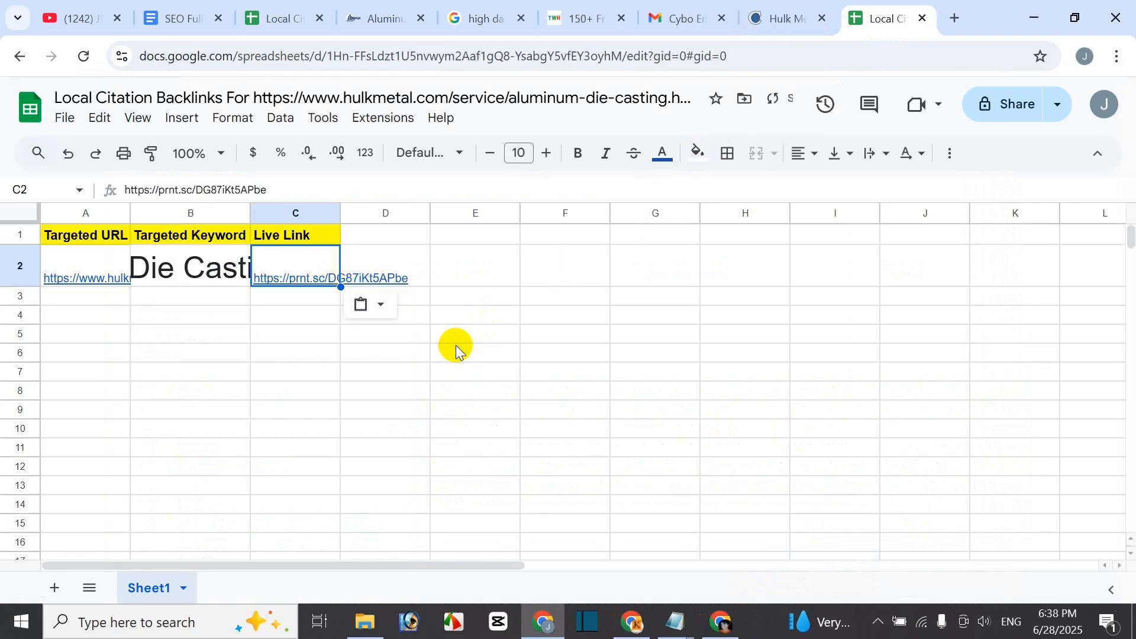
click(317, 391)
click(303, 265)
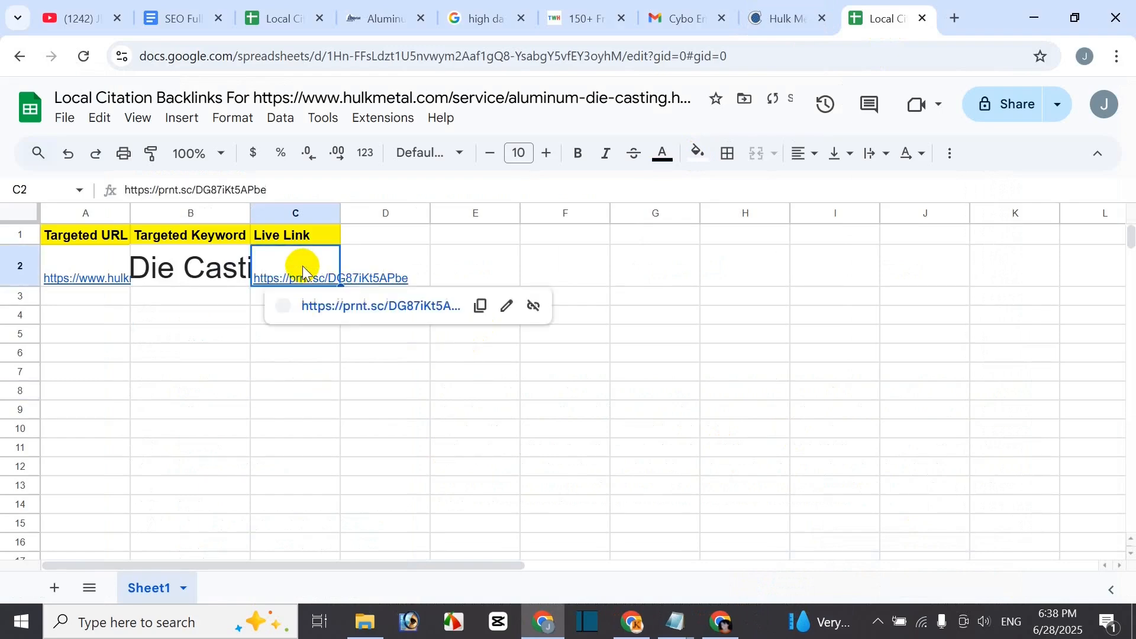
click(373, 307)
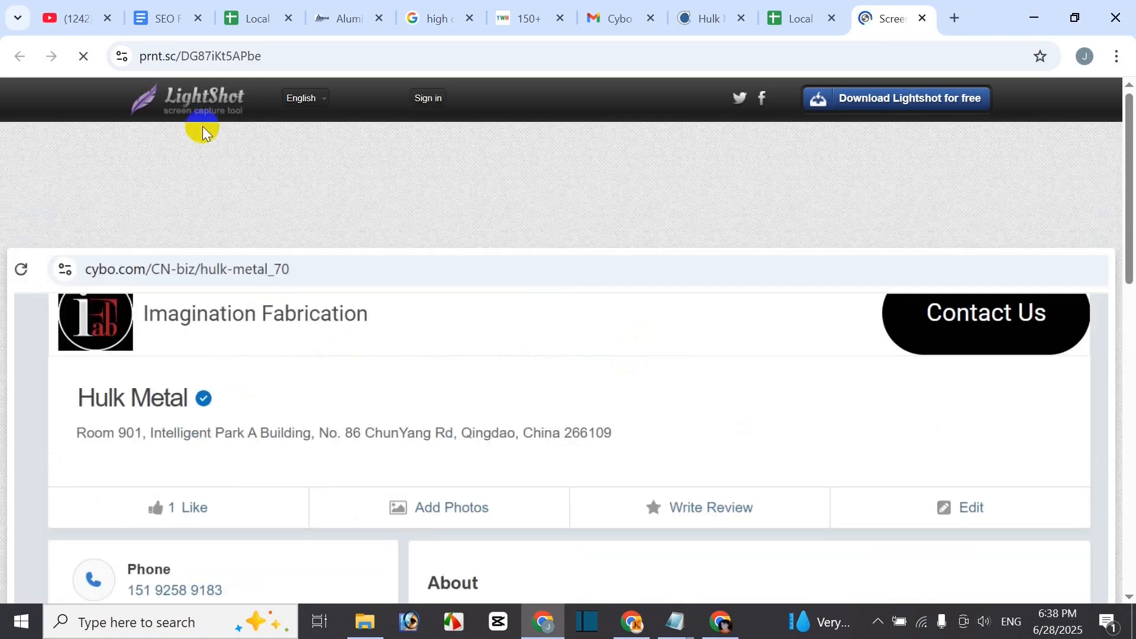
scroll(543, 377, down, 3)
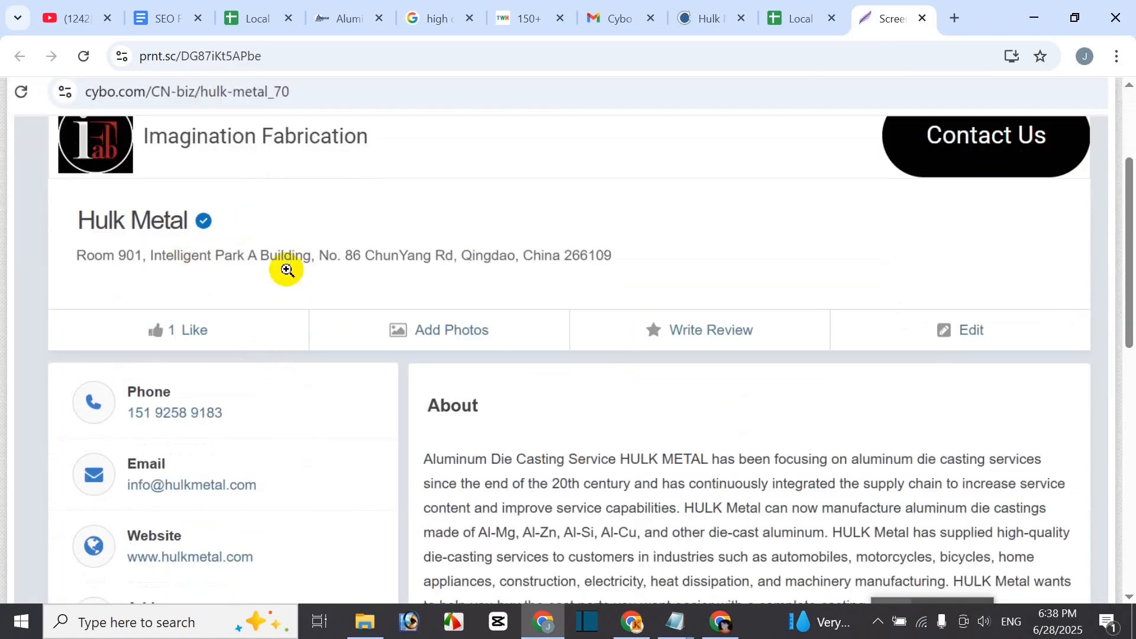
scroll(393, 502, down, 3)
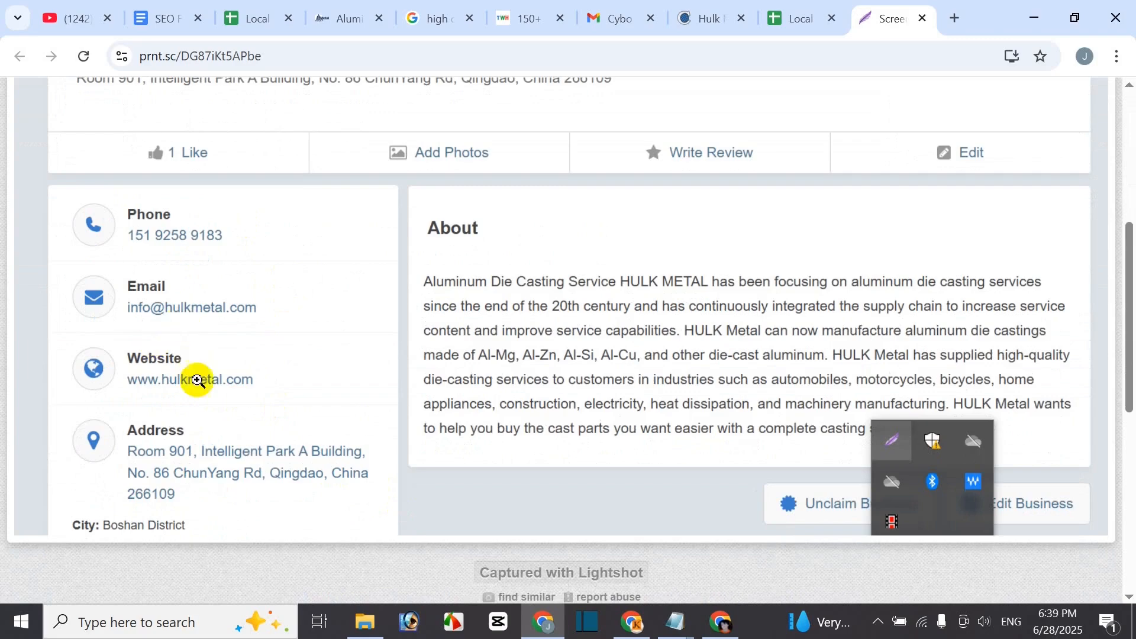
scroll(452, 338, up, 3)
scroll(452, 339, up, 2)
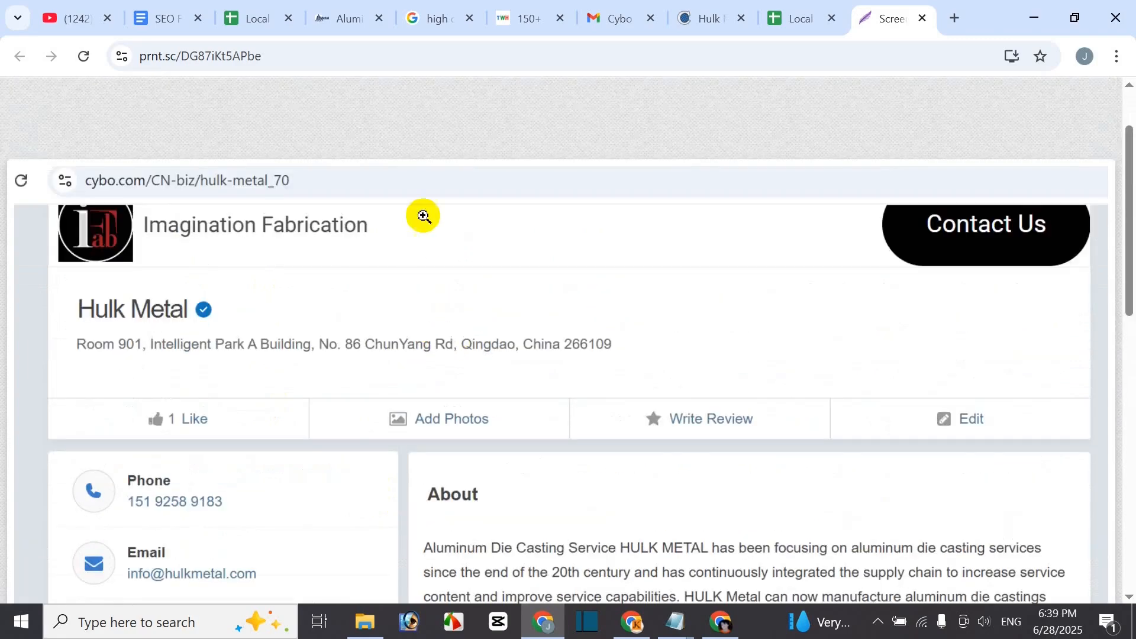
click(925, 19)
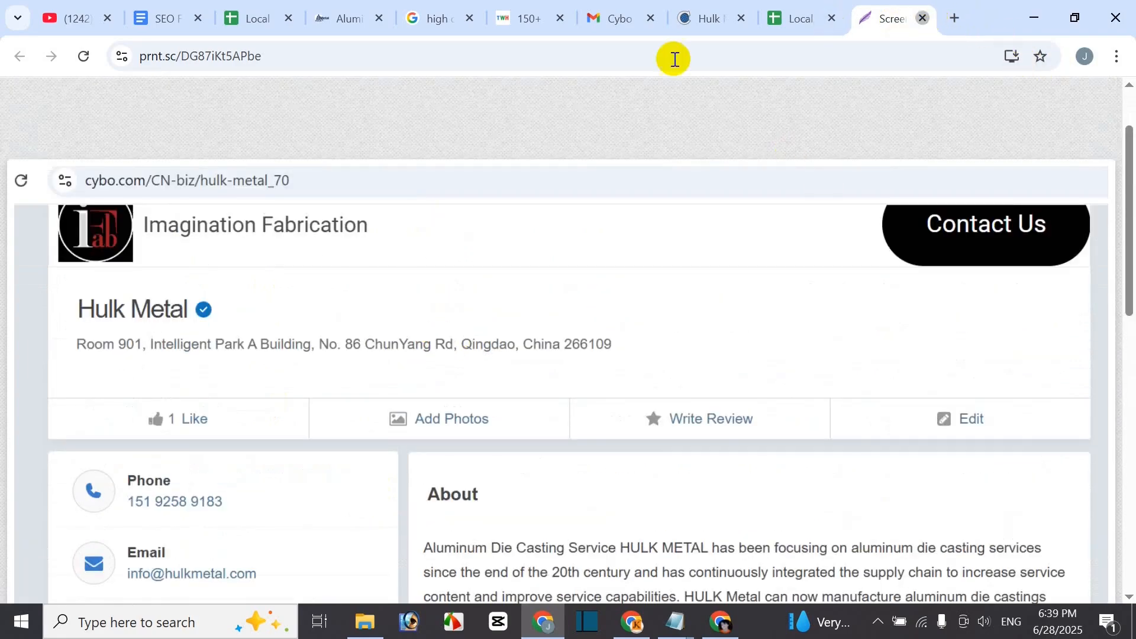
- Check the Hulk Metal Cybo listing's web address before going back to the spreadsheet
click(770, 19)
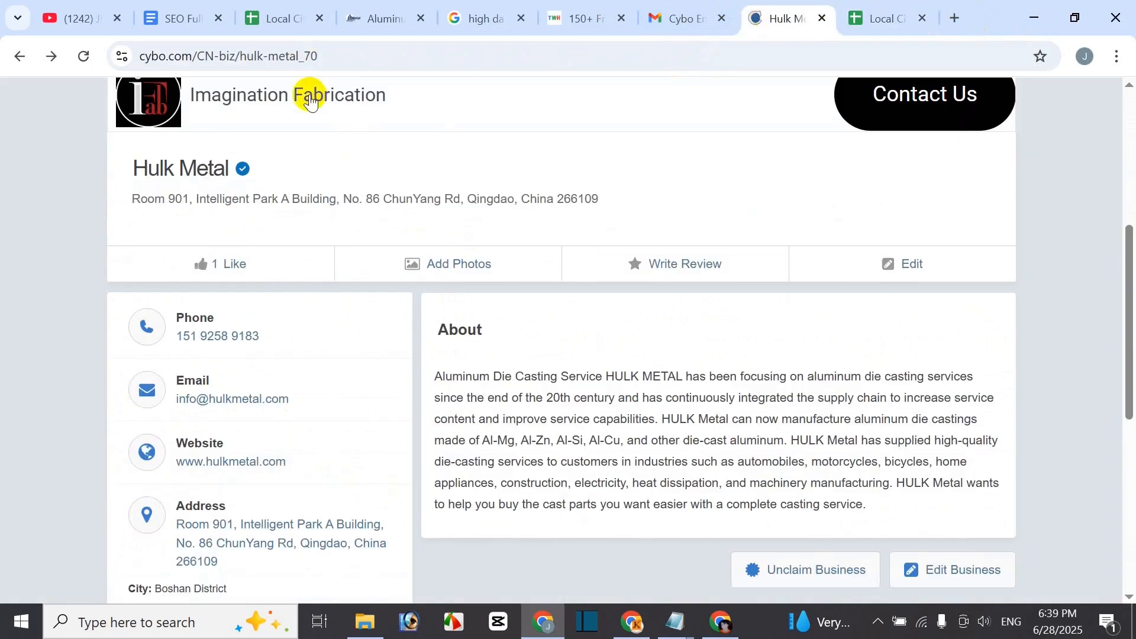
click(368, 66)
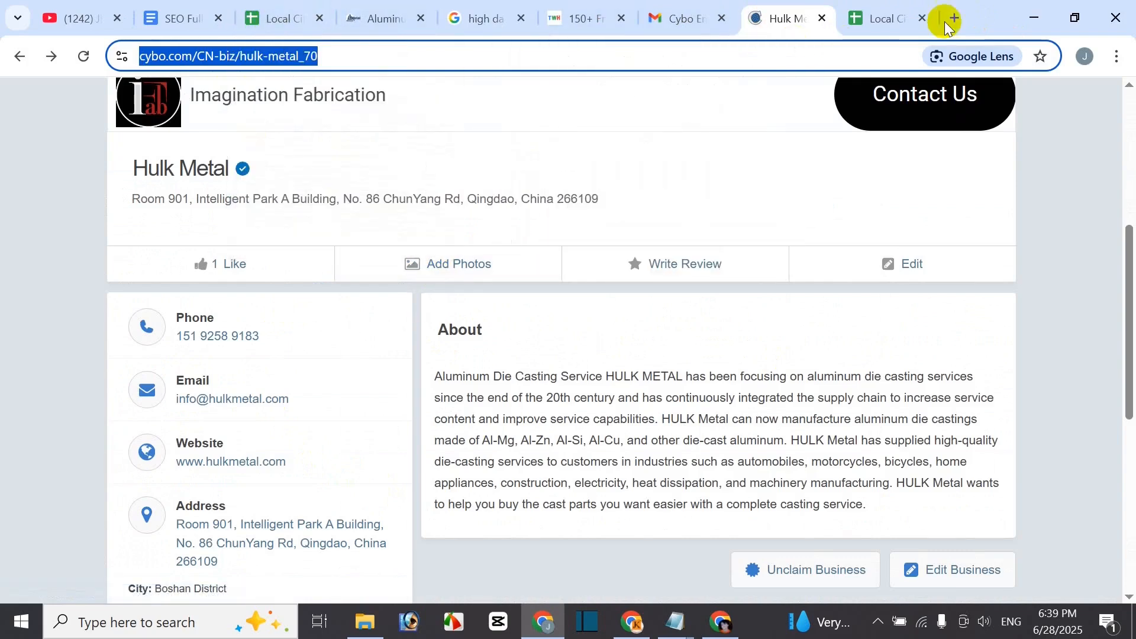
click(875, 20)
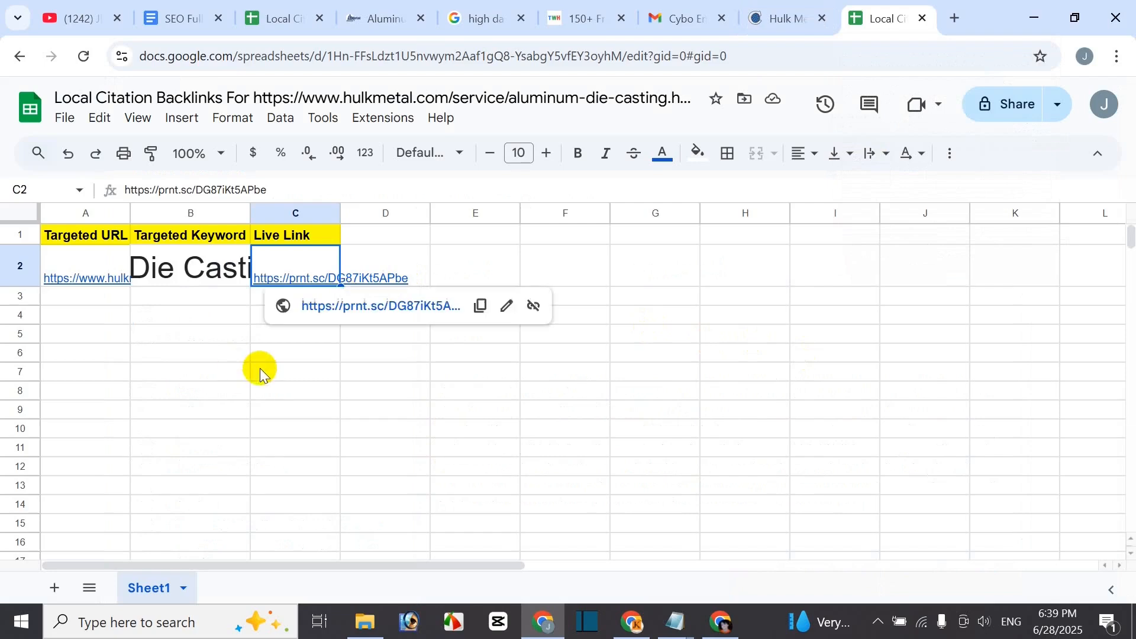
- Set the entries in A2:D6 to 11-point black text
click(220, 364)
drag(112, 267, 389, 357)
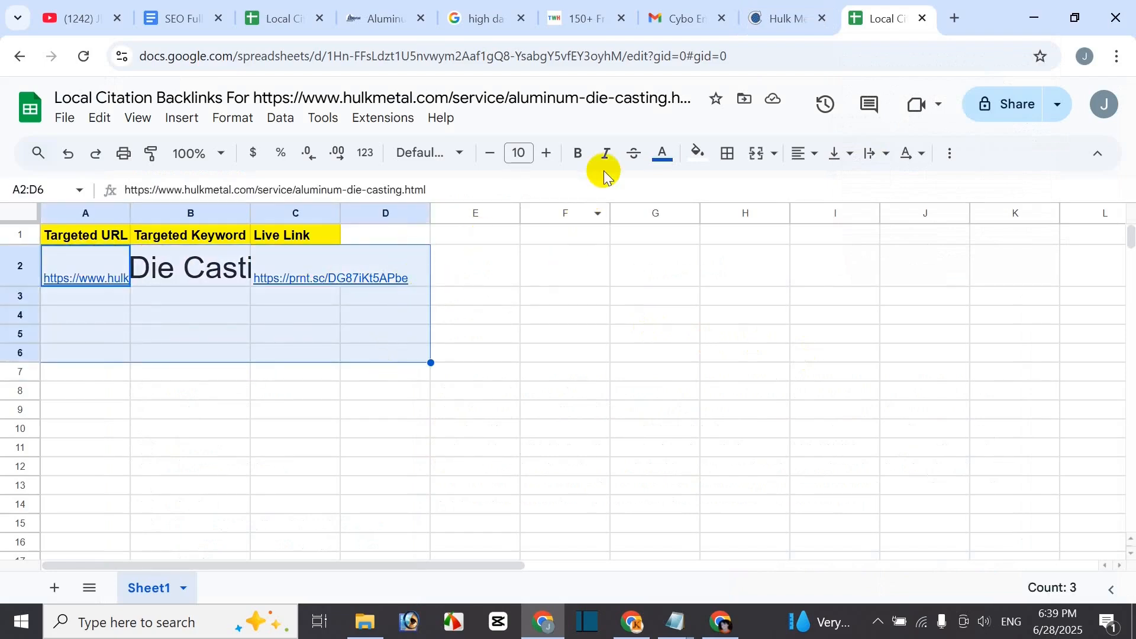
click(546, 157)
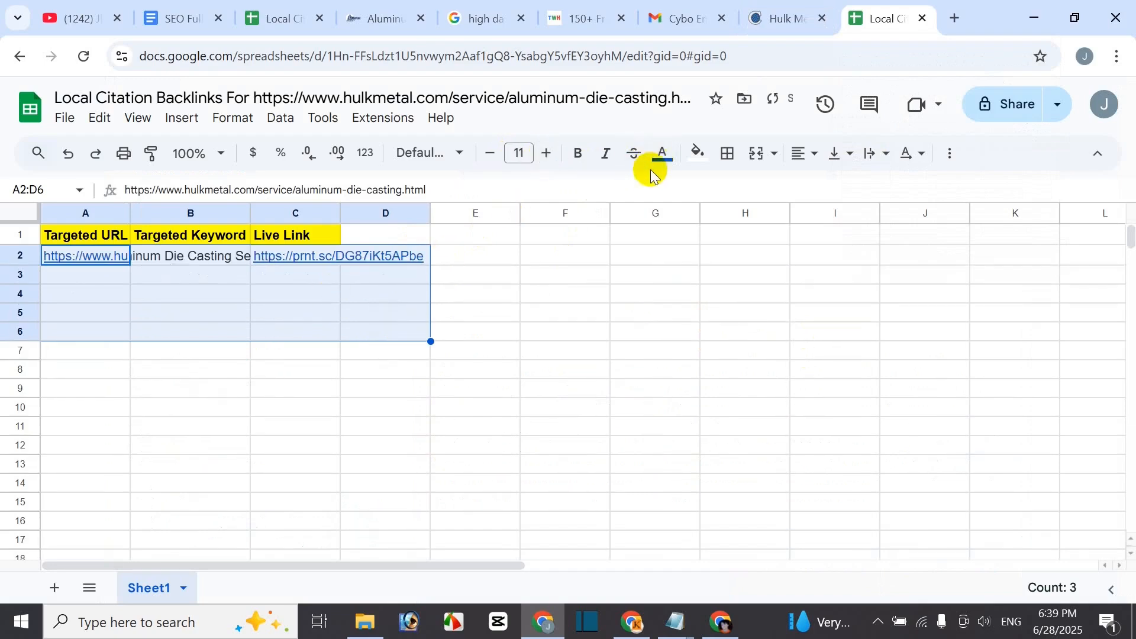
click(662, 155)
click(664, 213)
click(562, 296)
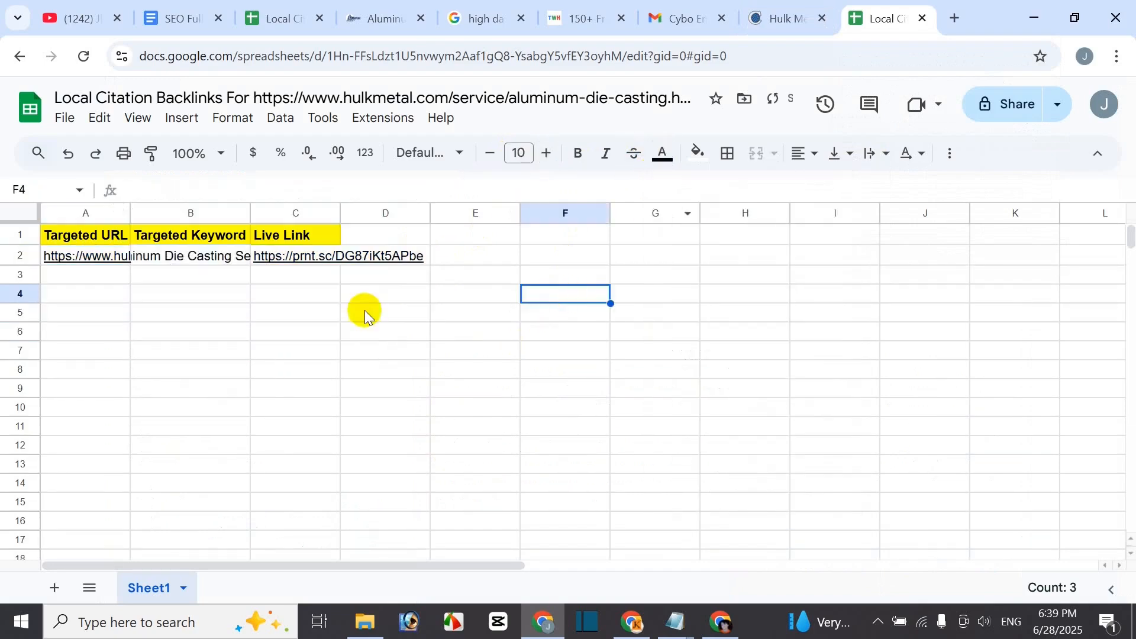
- Resize columns A, B and C so the URL, keyword and proof link fit
double_click(130, 213)
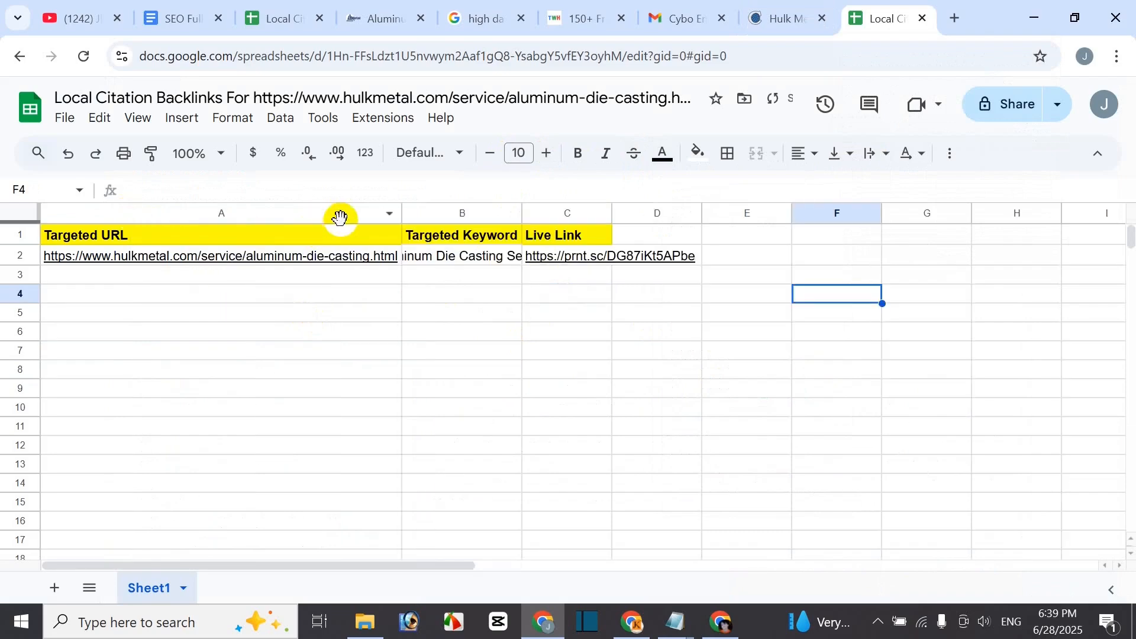
drag(403, 210, 248, 213)
drag(370, 210, 442, 213)
drag(534, 215, 619, 213)
click(346, 359)
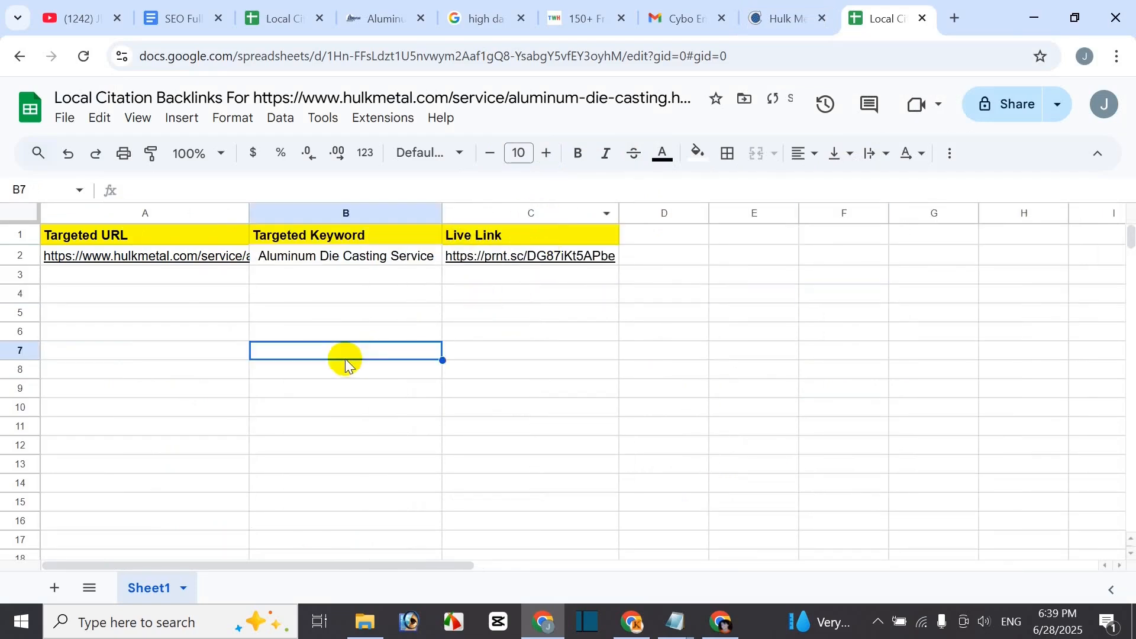
click(202, 277)
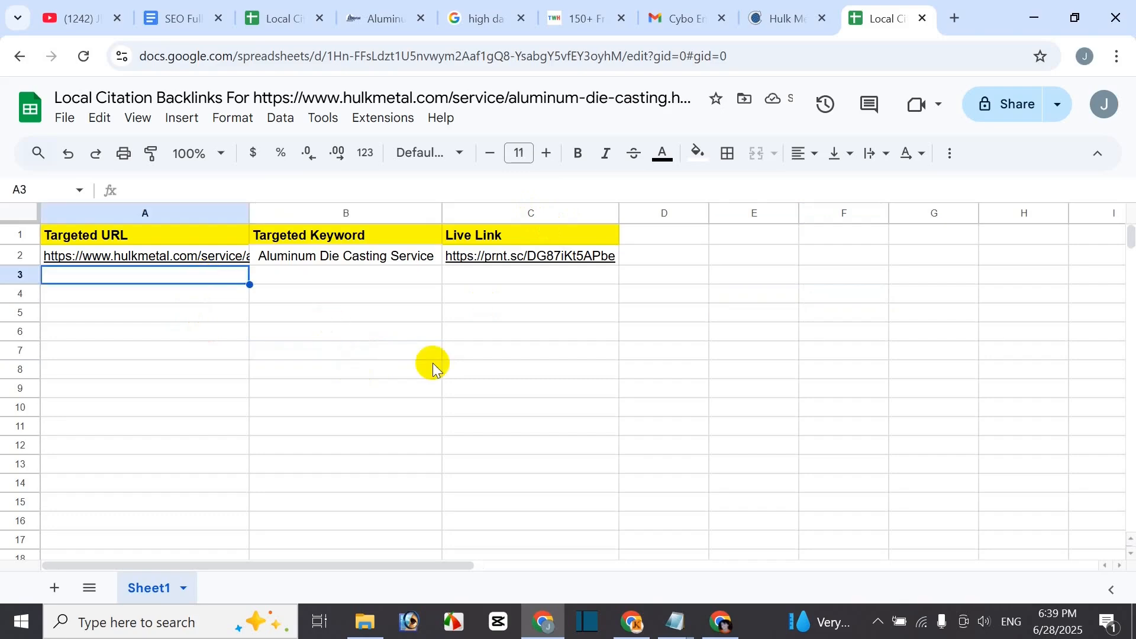
- Close the Cybo Hulk Metal listing tab and switch to the Local Citation Site List sheet
click(786, 18)
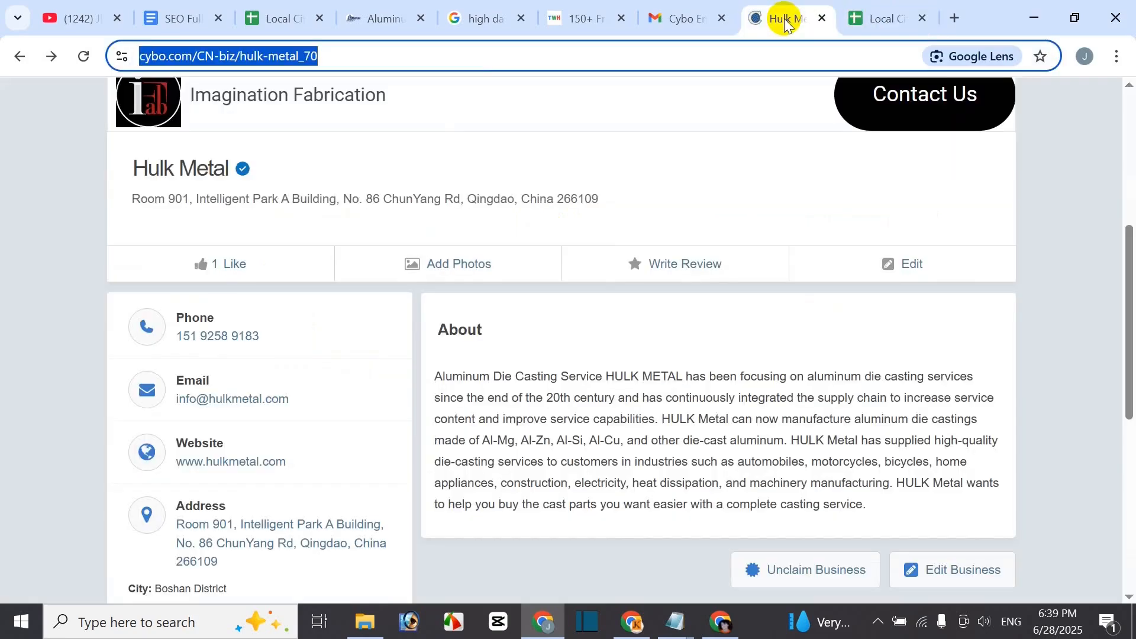
click(1055, 203)
scroll(858, 254, up, 3)
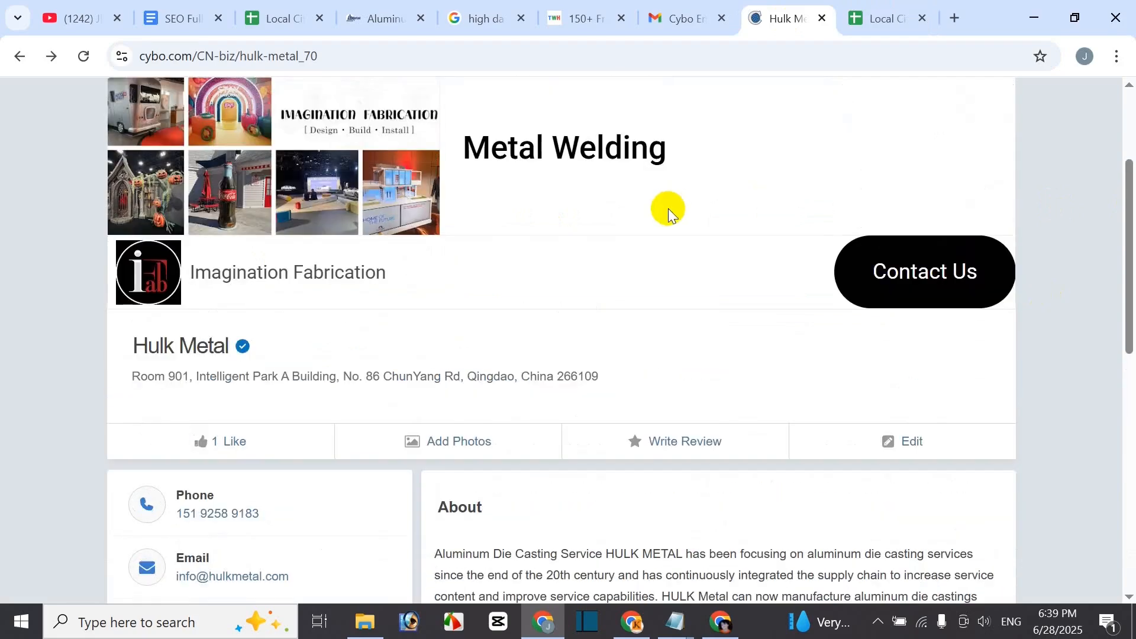
click(827, 20)
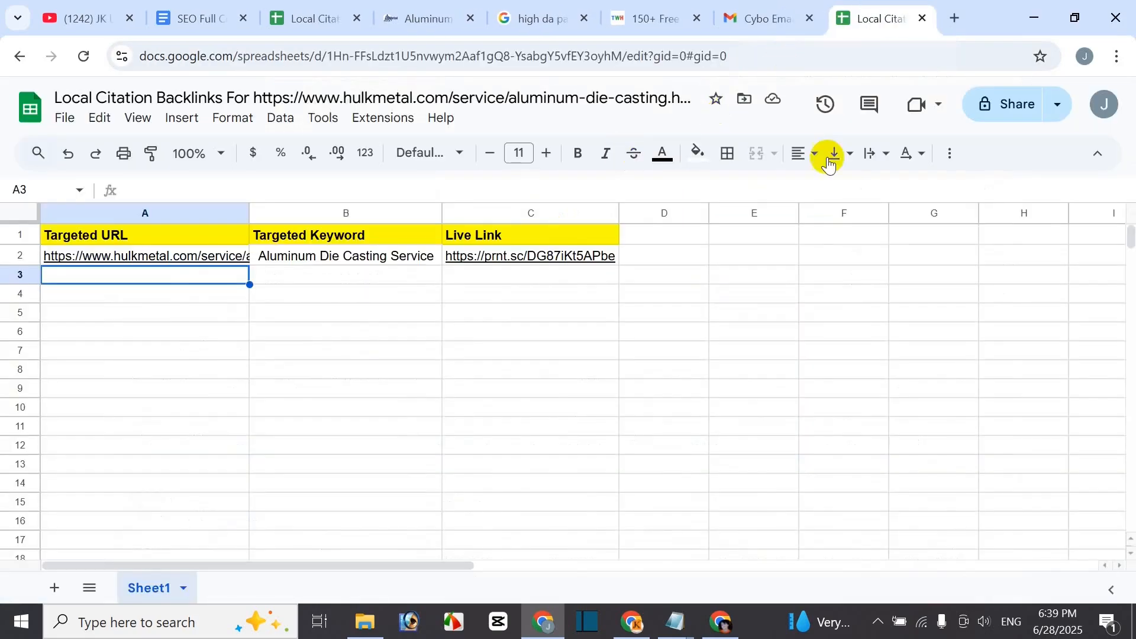
click(660, 20)
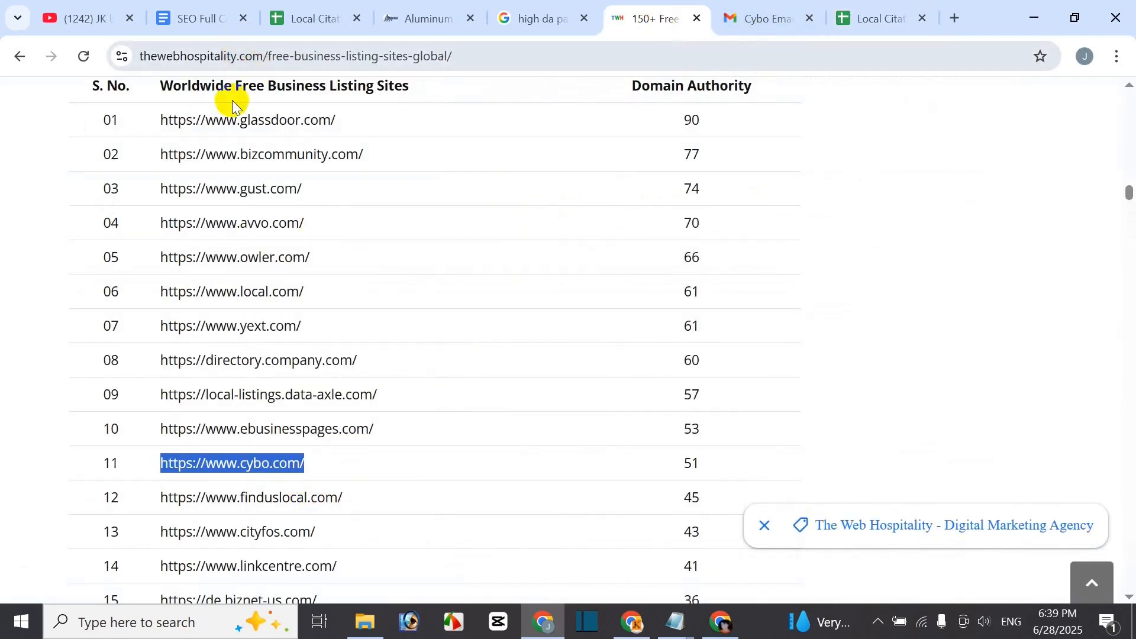
click(305, 18)
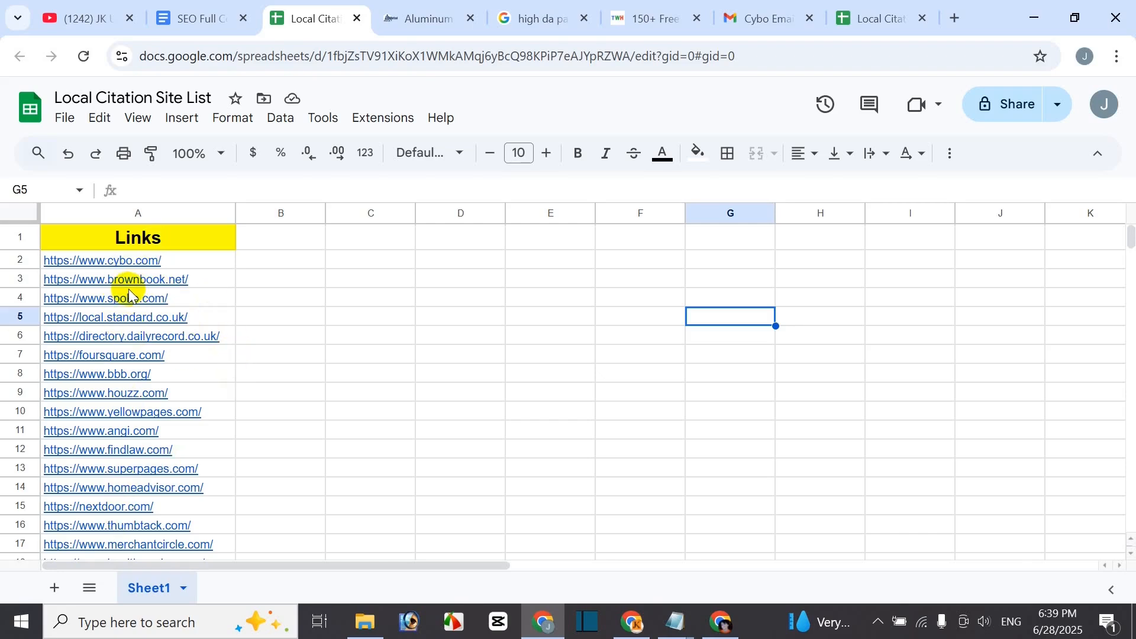
- Open brownbook.net from cell A3's link preview, close it, and go to the free listing sites page
mouse_move(153, 285)
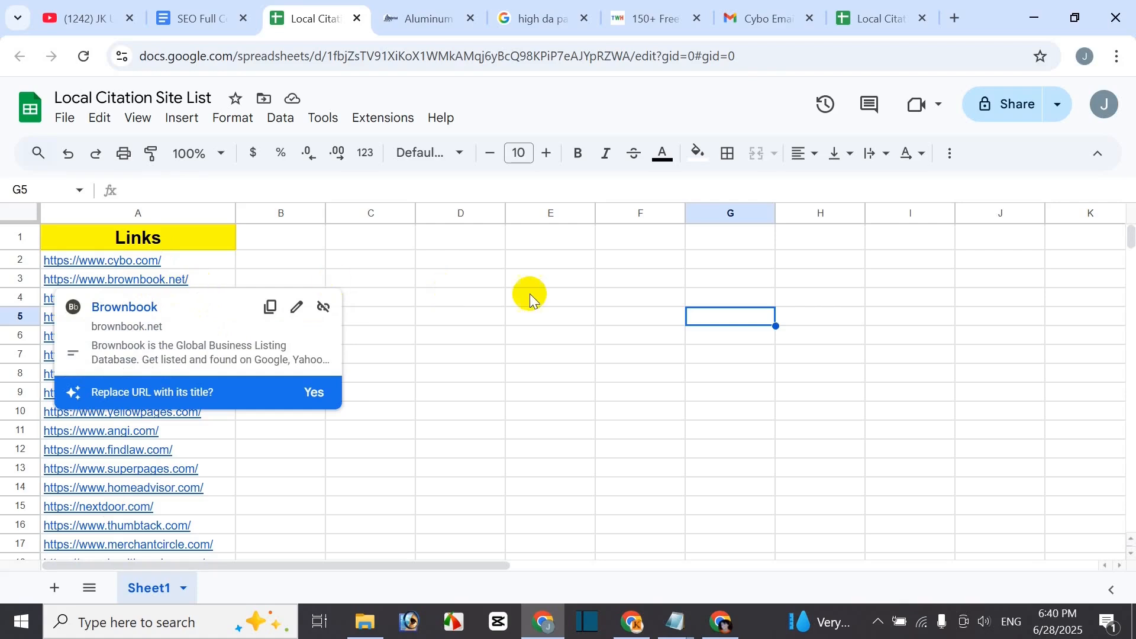
click(148, 280)
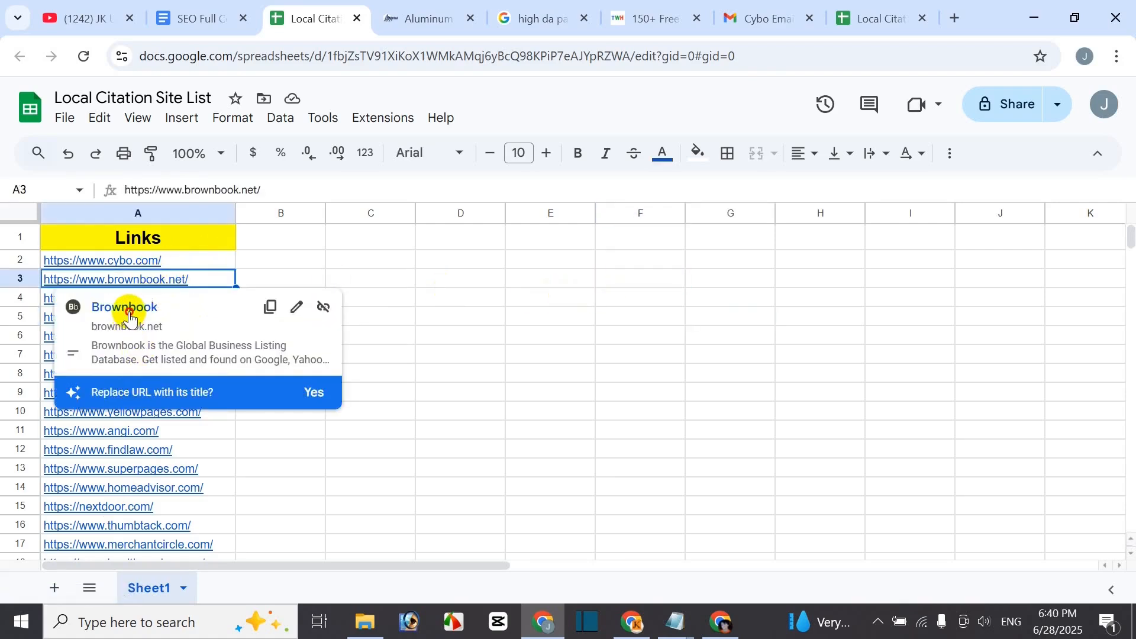
click(130, 318)
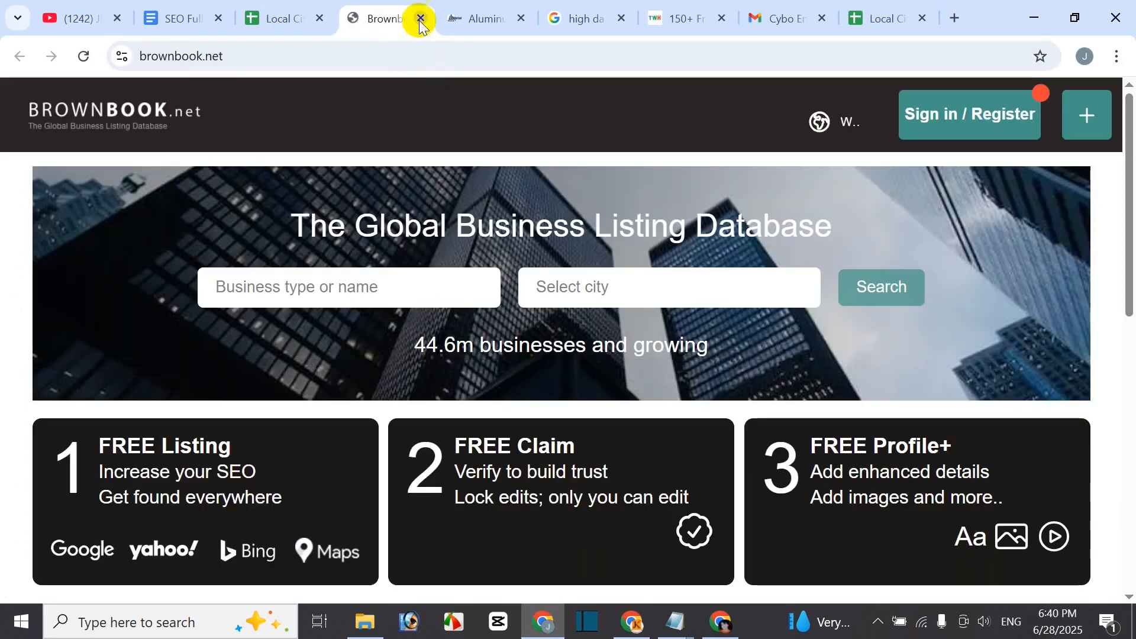
click(421, 19)
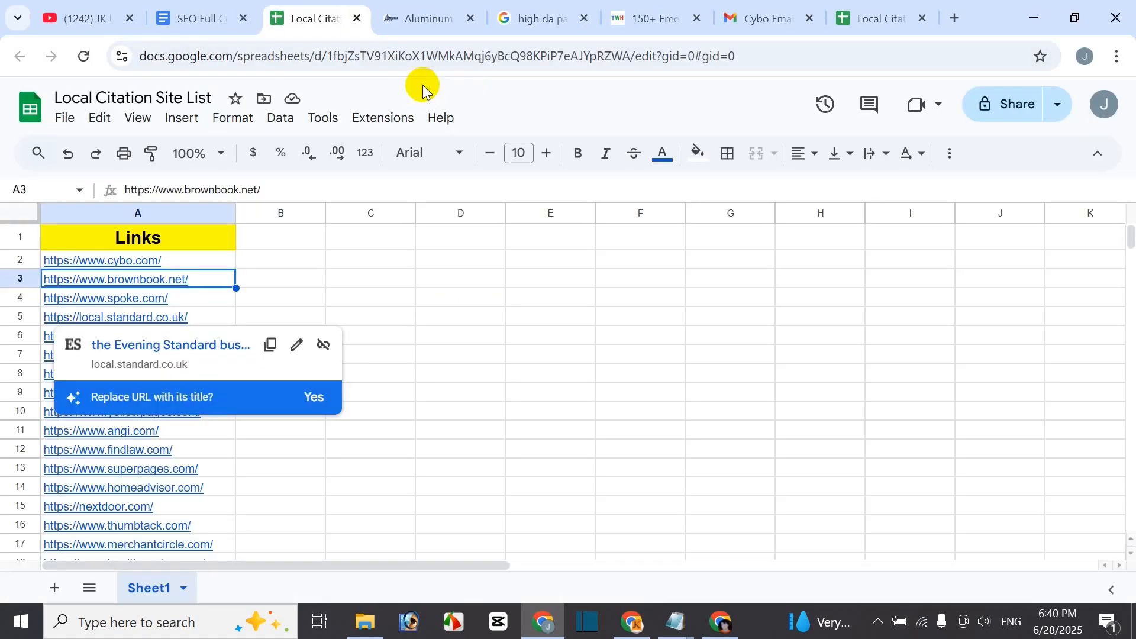
click(658, 23)
- Copy the brownbook.net address from row 09 of the UK listing table and load it in a new tab
scroll(439, 421, down, 10)
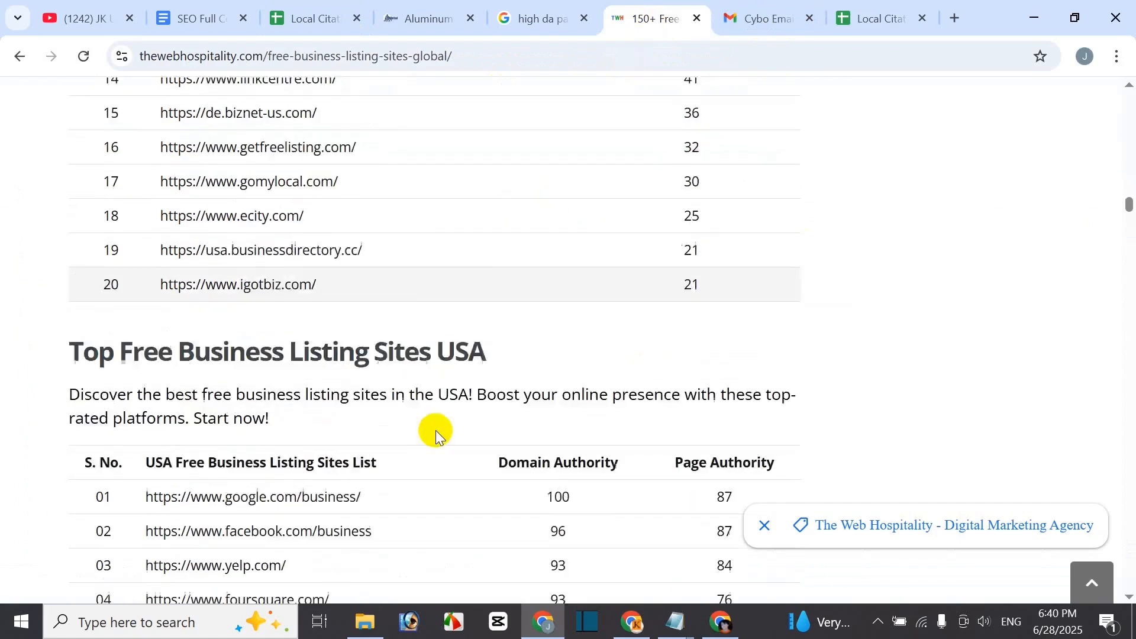
scroll(432, 429, down, 16)
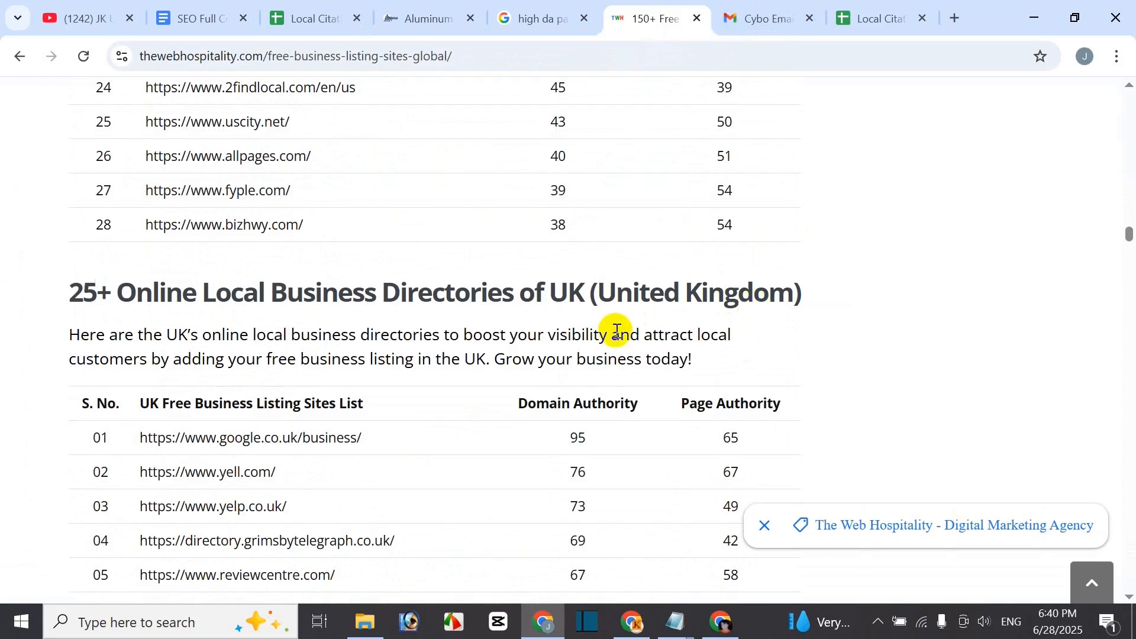
scroll(515, 354, down, 4)
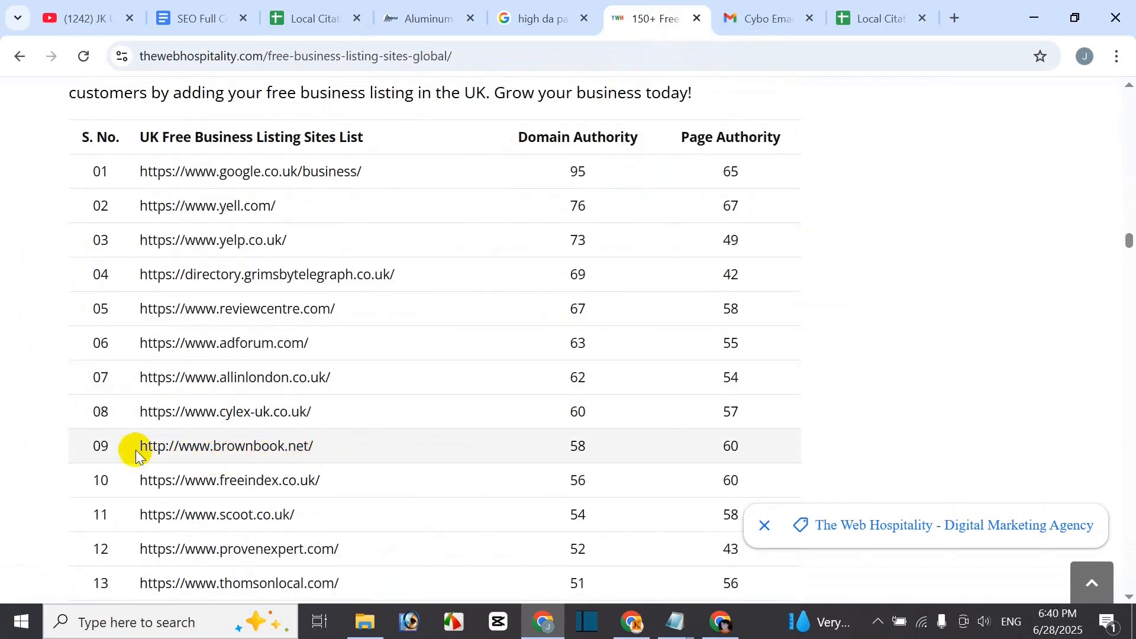
drag(139, 453, 314, 444)
key(ctrl+c)
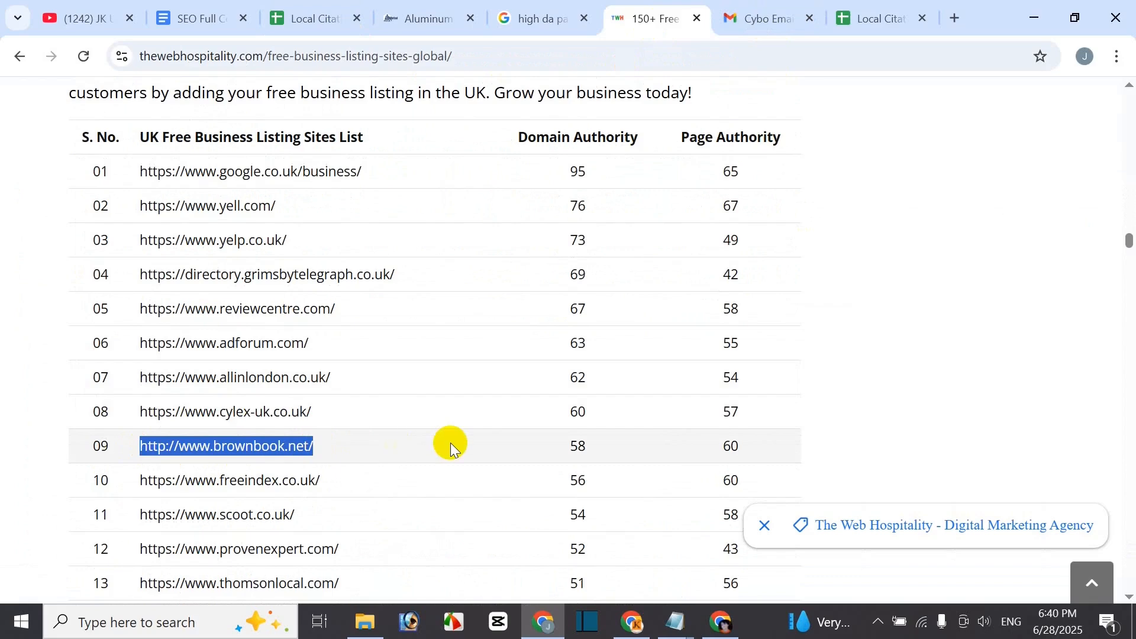
click(951, 19)
key(ctrl+v)
key(Return)
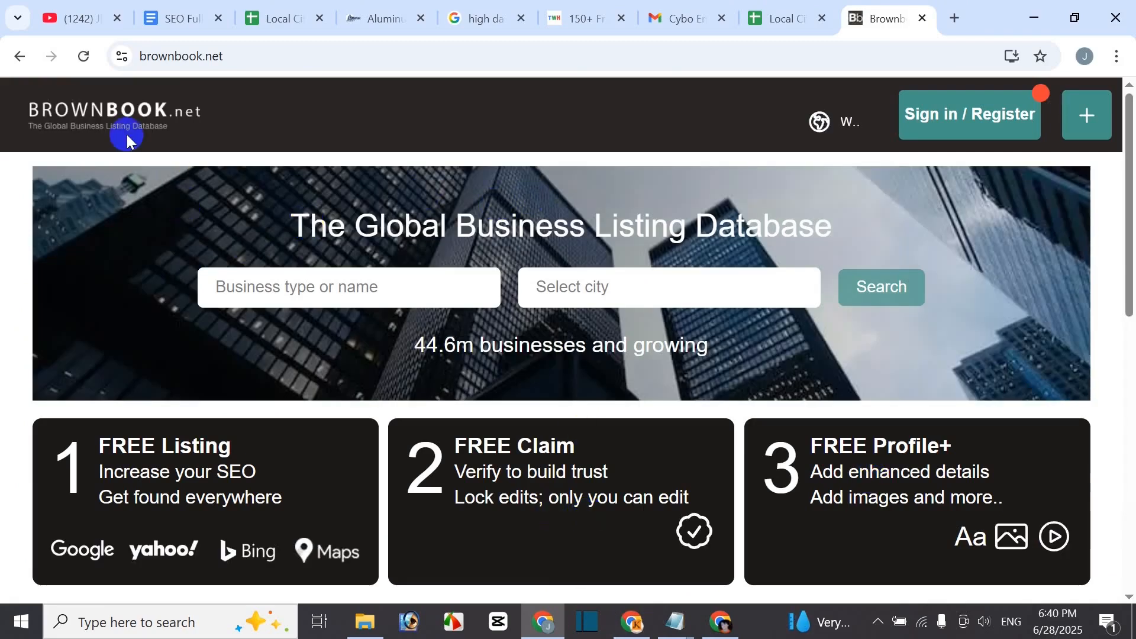
- Go from Brownbook's sign-in page to its 'Create an Account' registration form
click(980, 118)
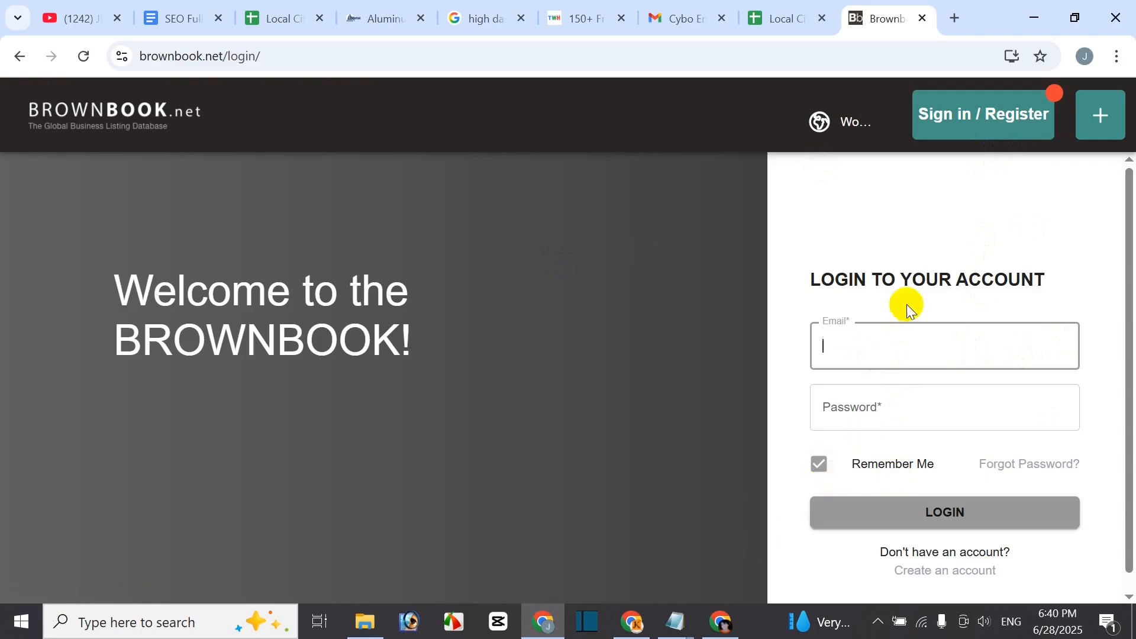
scroll(773, 516, down, 1)
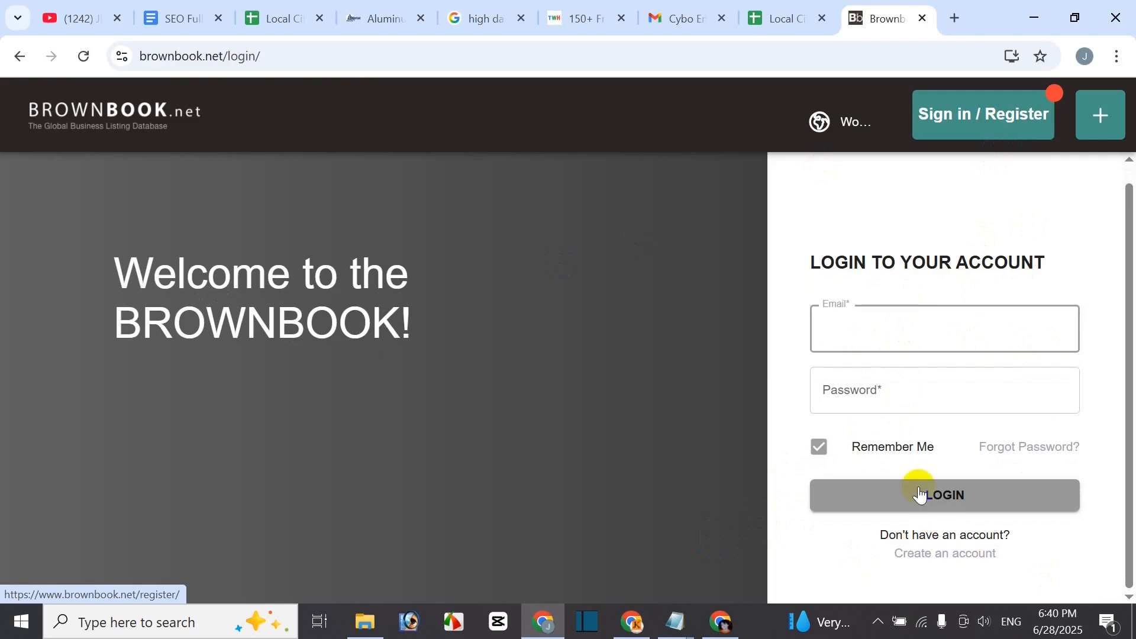
click(966, 556)
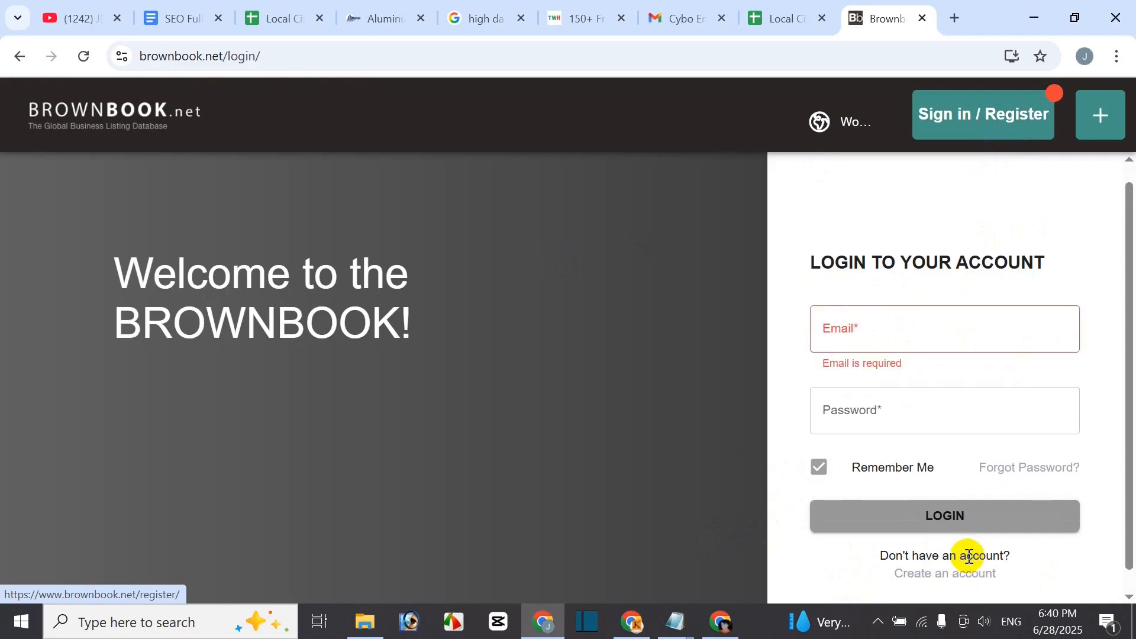
click(882, 340)
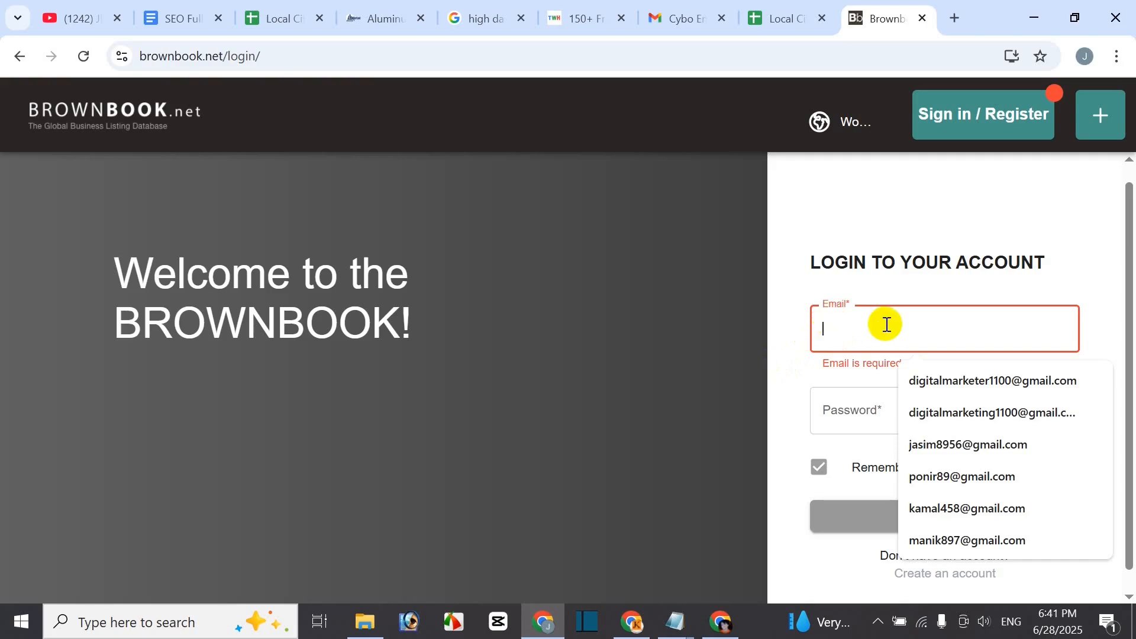
click(798, 382)
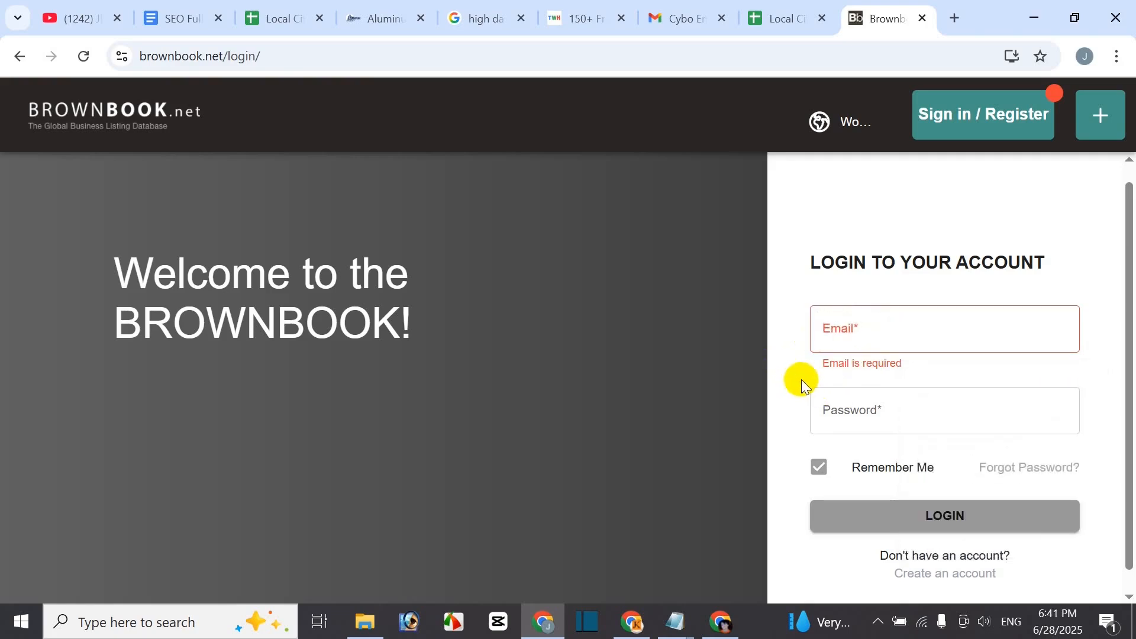
click(993, 521)
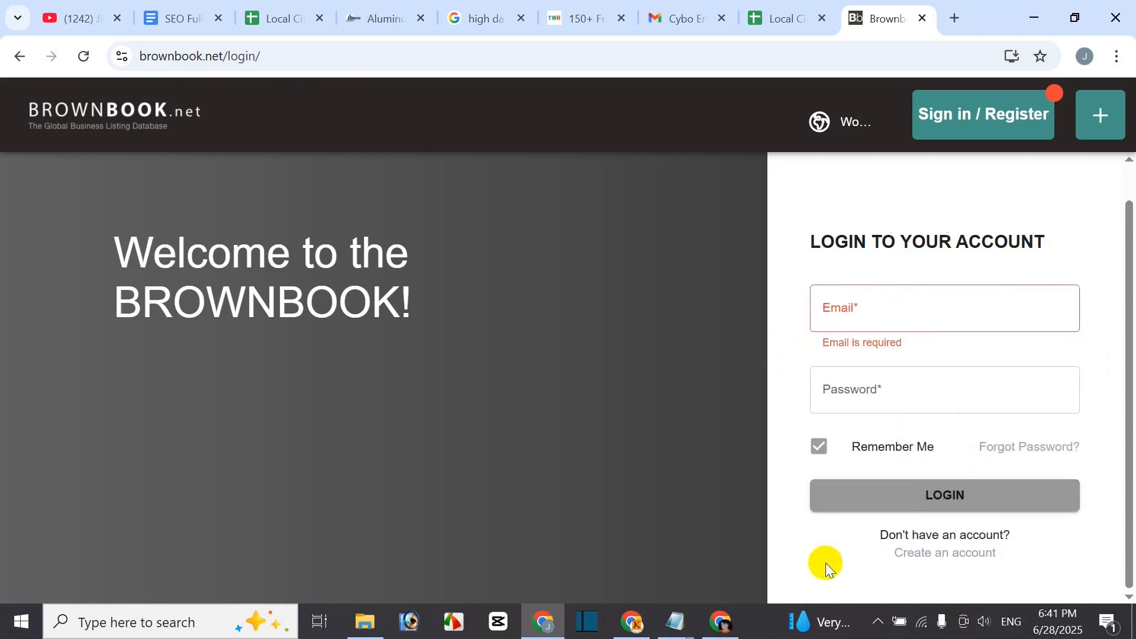
click(954, 561)
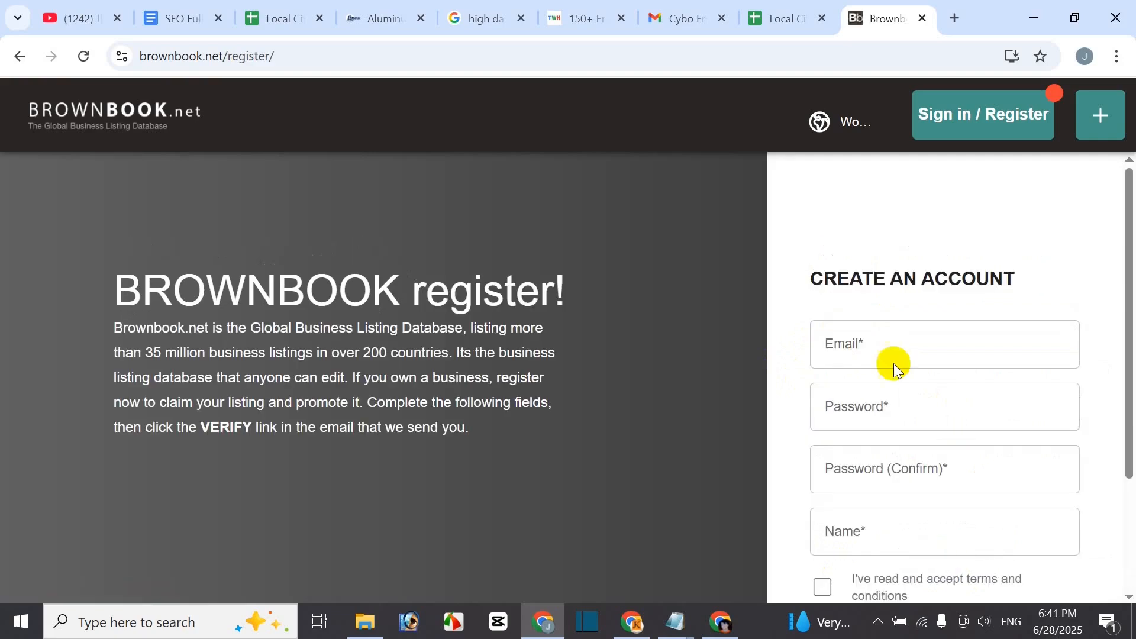
click(15, 55)
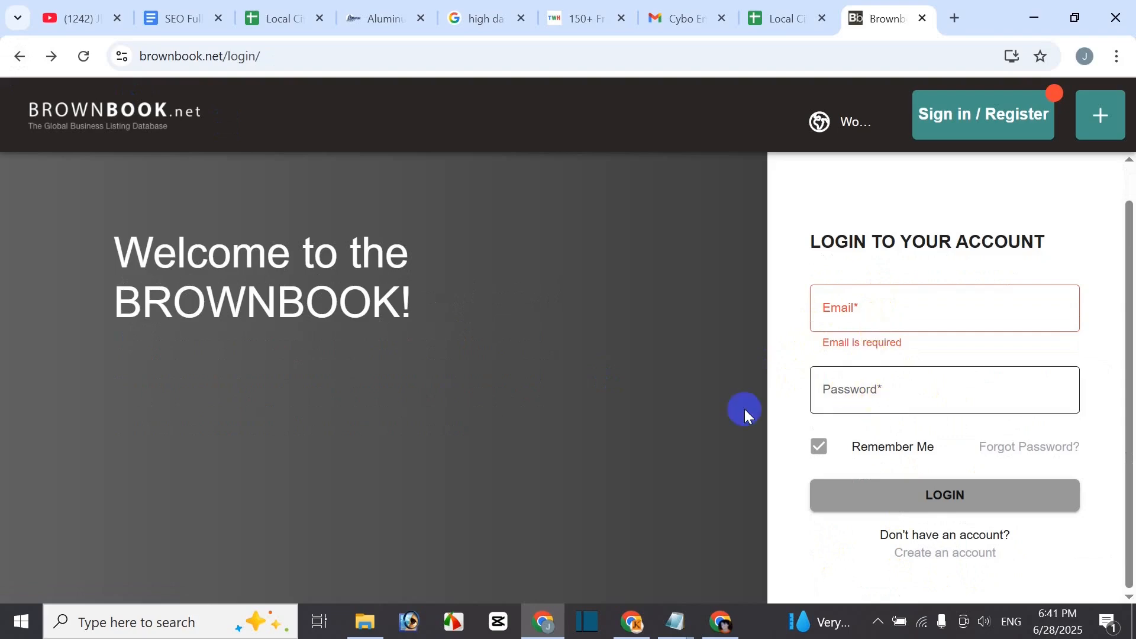
click(948, 560)
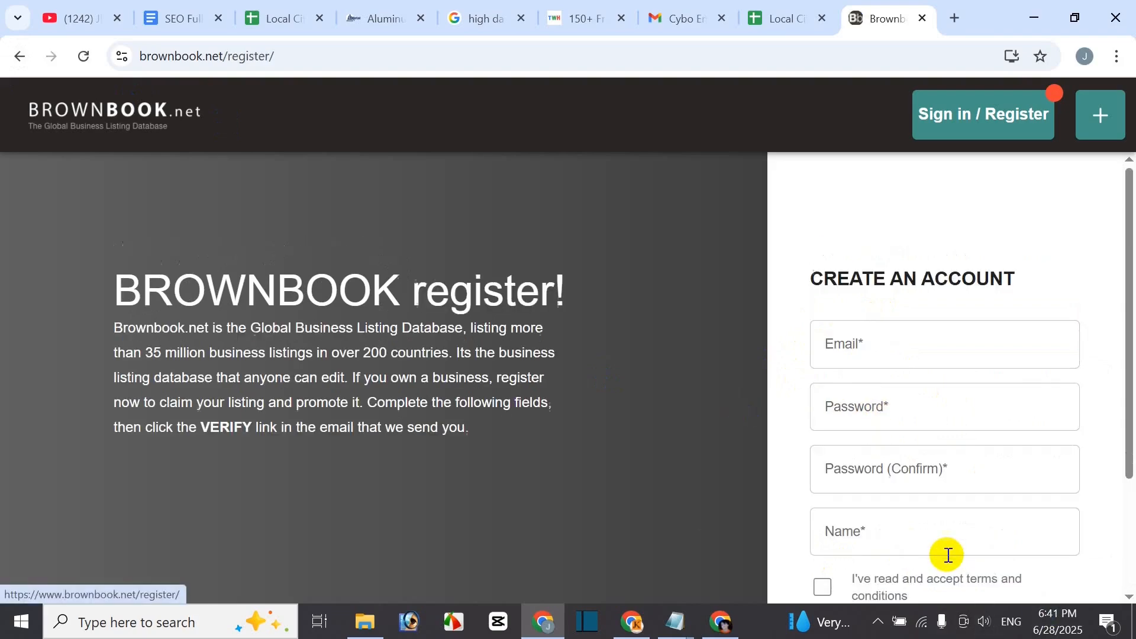
scroll(1040, 403, down, 1)
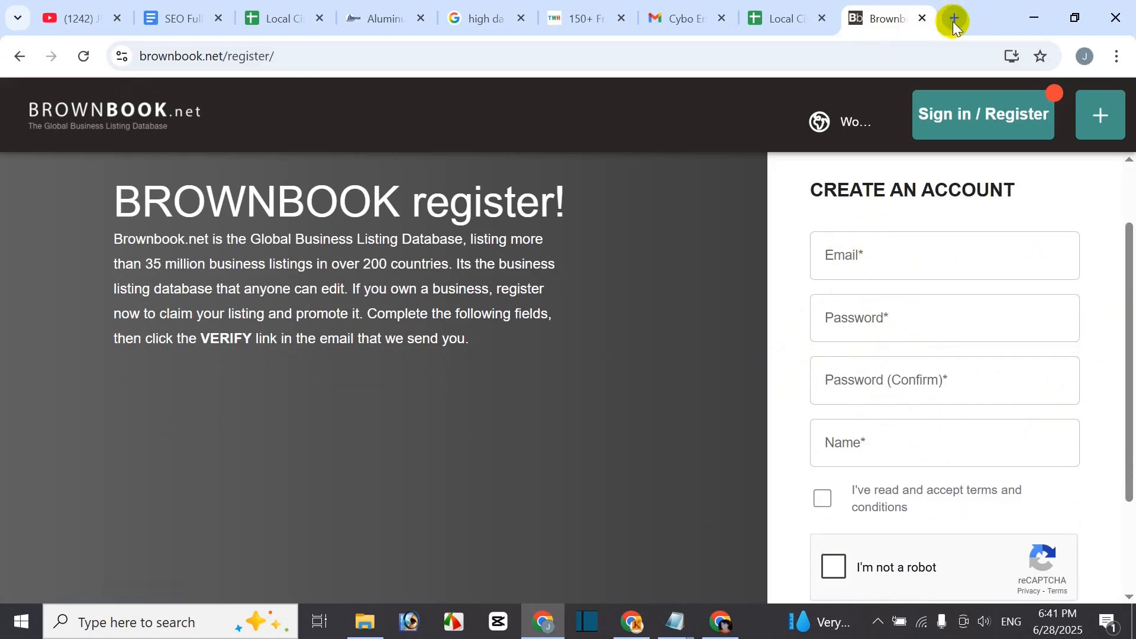
- Copy the signed-in Google account's e-mail address and paste it into Brownbook's Email field
click(955, 19)
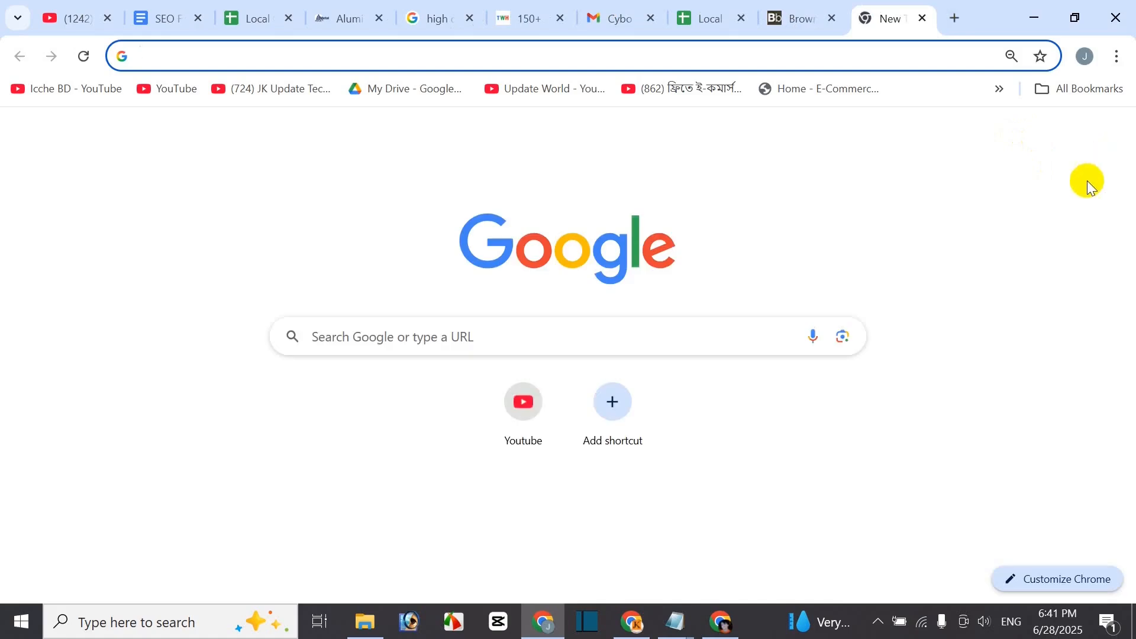
click(1109, 134)
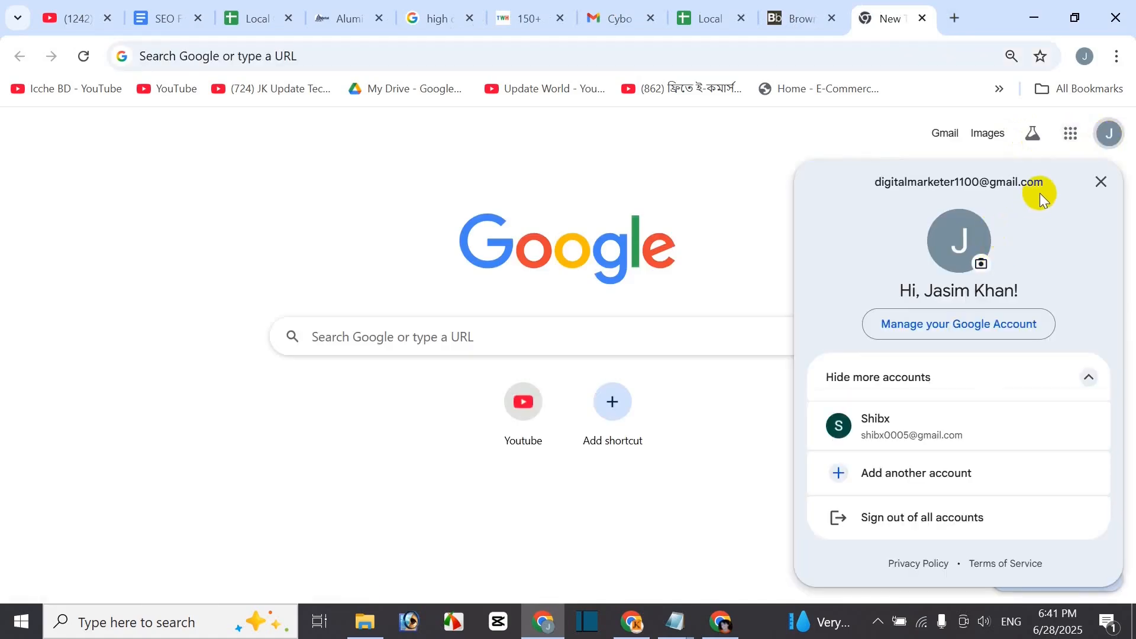
triple_click(955, 187)
key(ctrl+c)
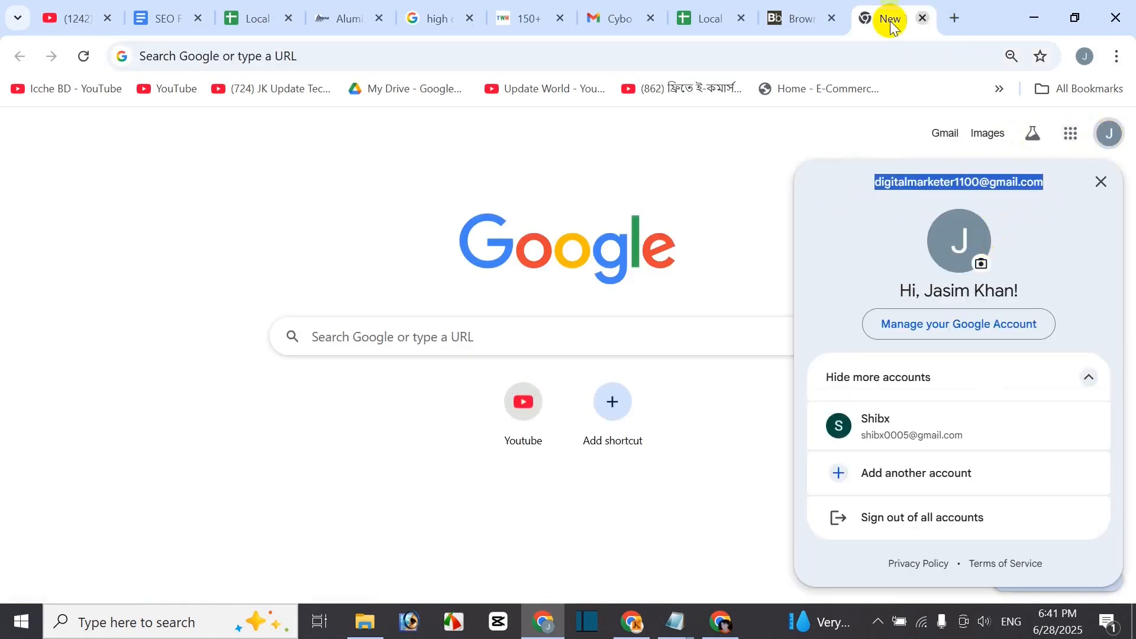
click(815, 20)
click(880, 257)
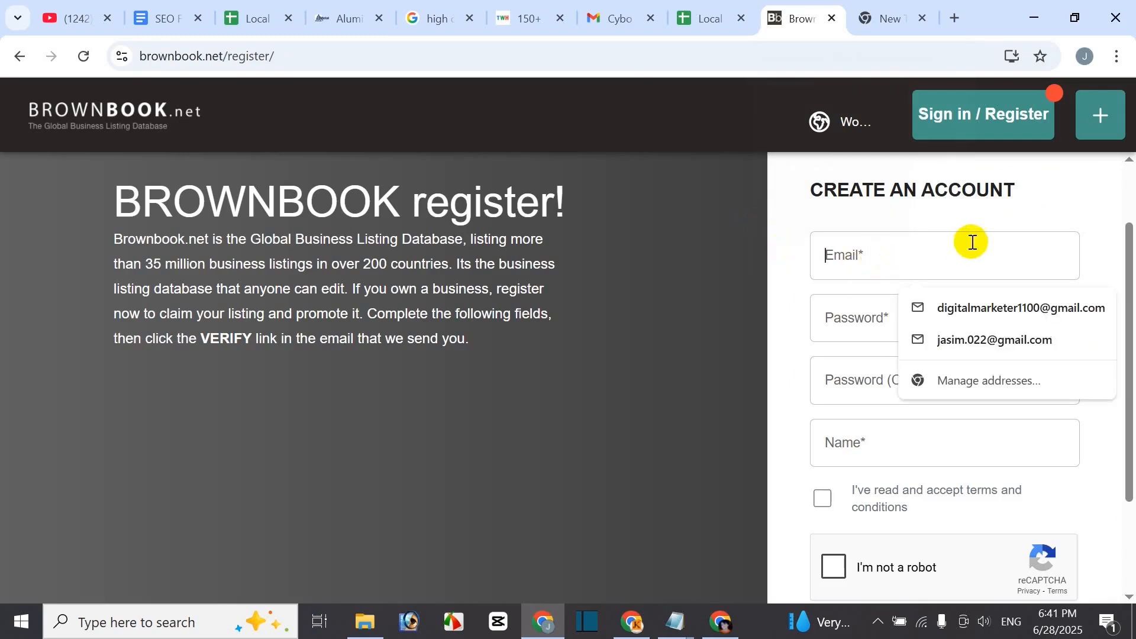
key(ctrl+v)
- Enter the account password and its confirmation, then fill in the Name field from the autofill suggestion
click(839, 318)
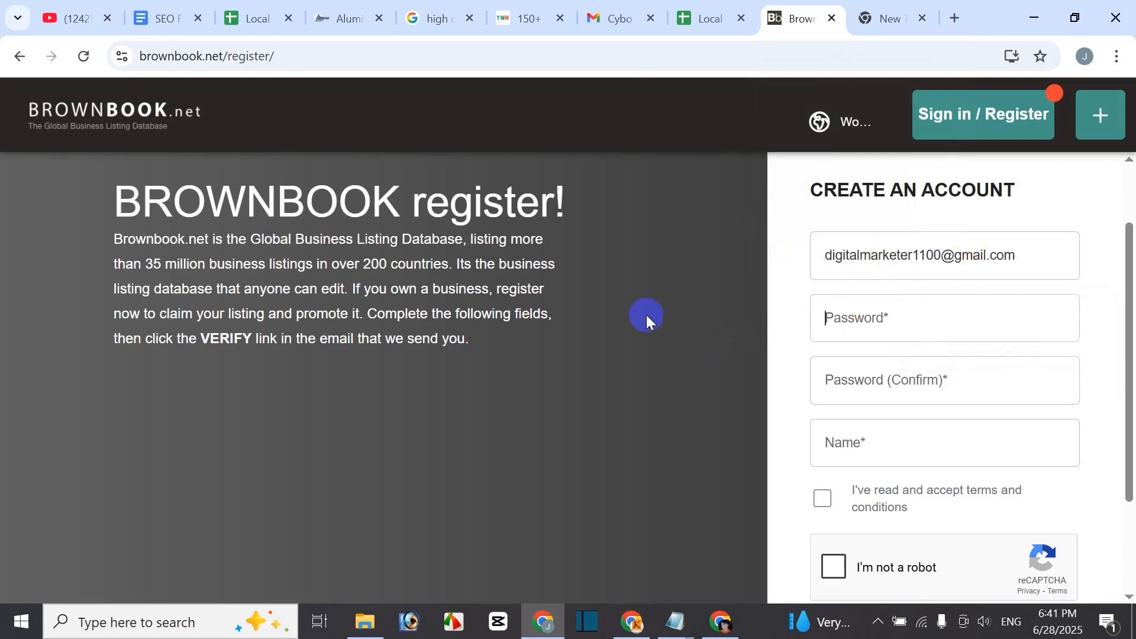
text(••)
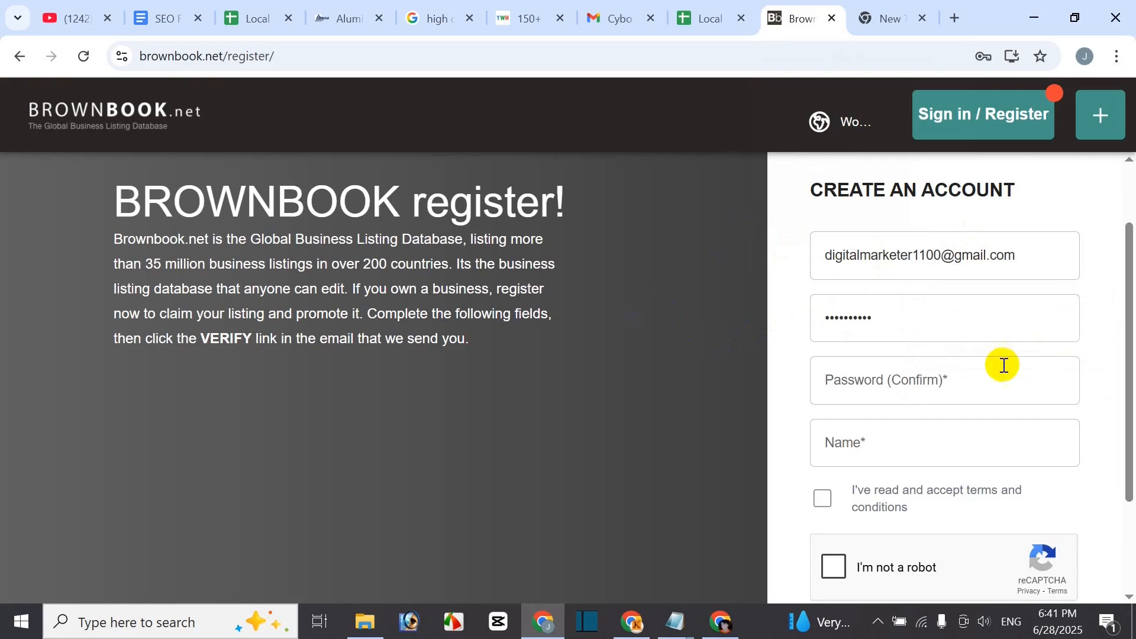
click(889, 393)
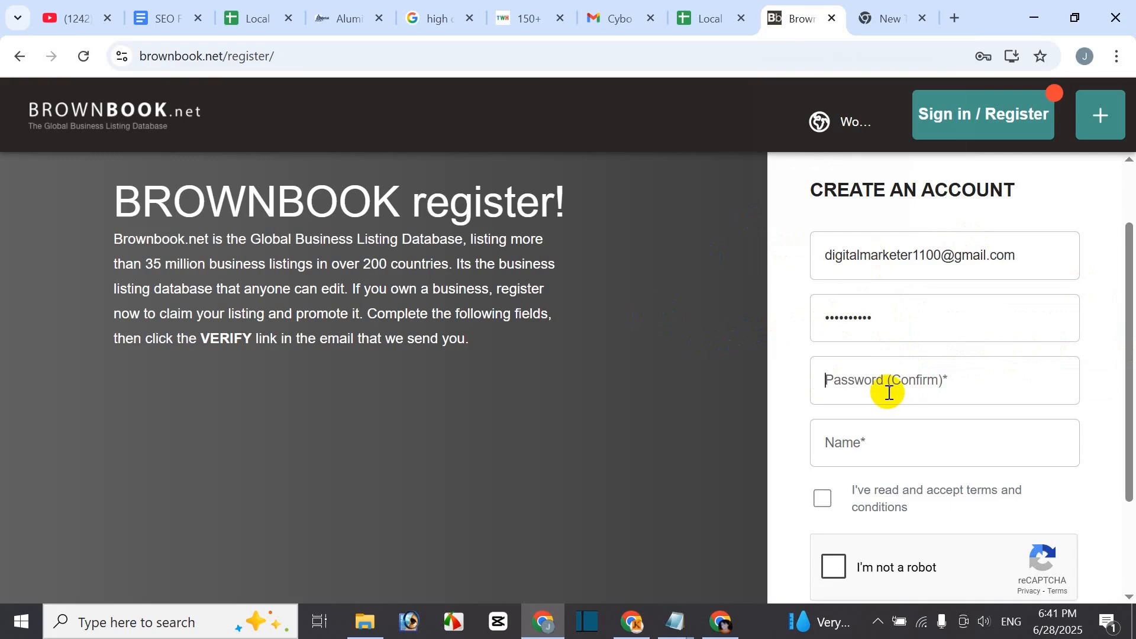
text(d)
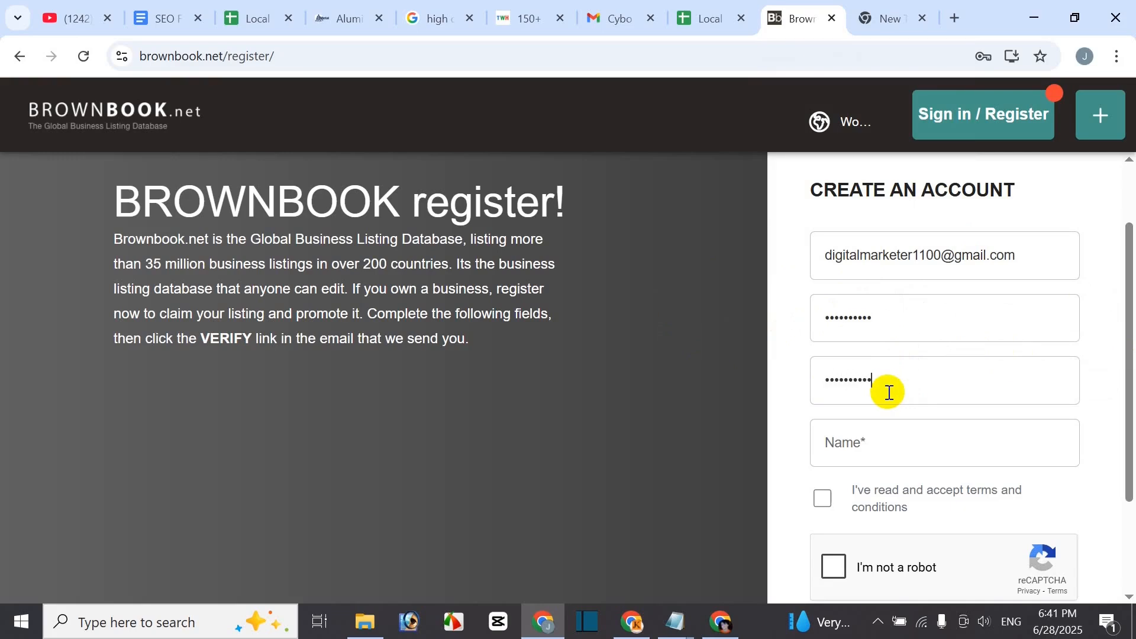
click(906, 436)
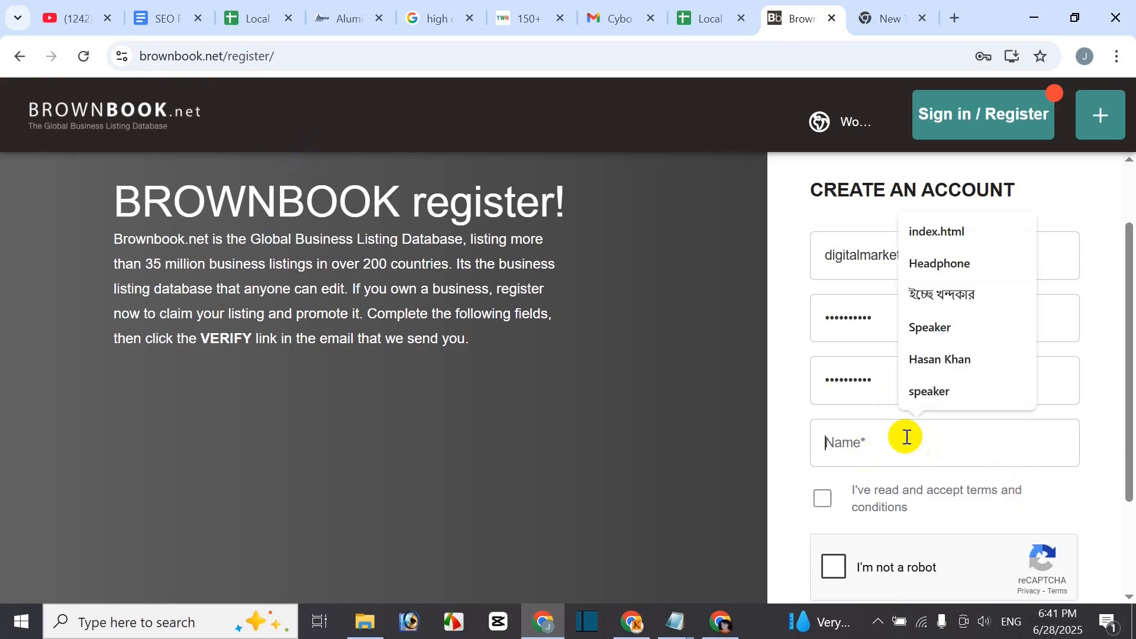
text(Hu)
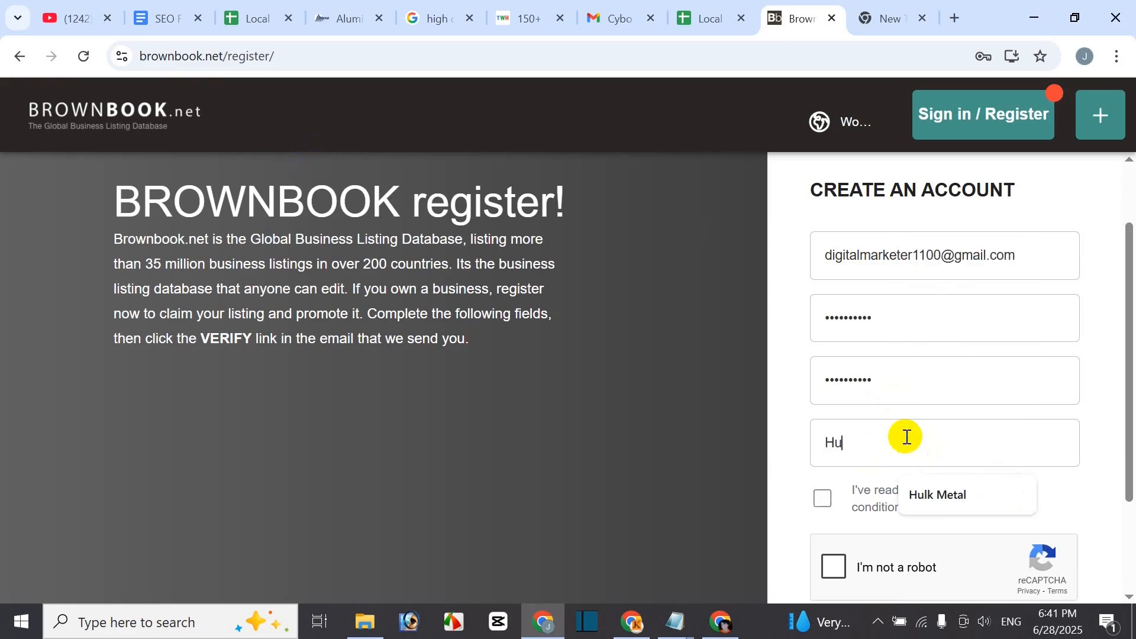
click(967, 507)
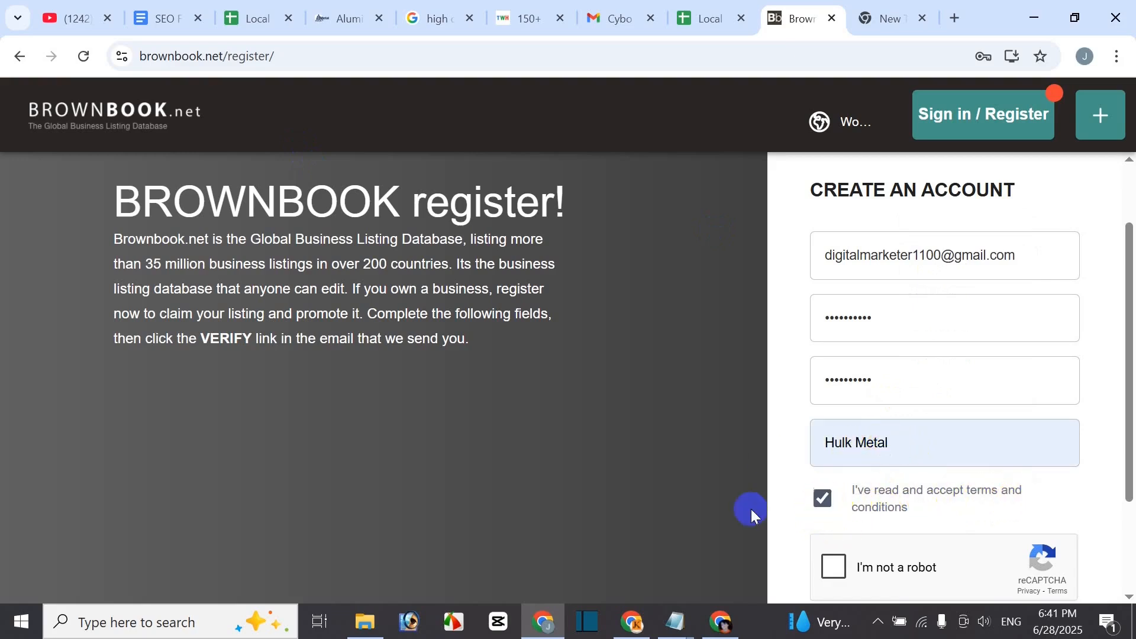
scroll(721, 514, down, 2)
- Start the 'I'm not a robot' check and pass the motorcycle image challenge
click(834, 427)
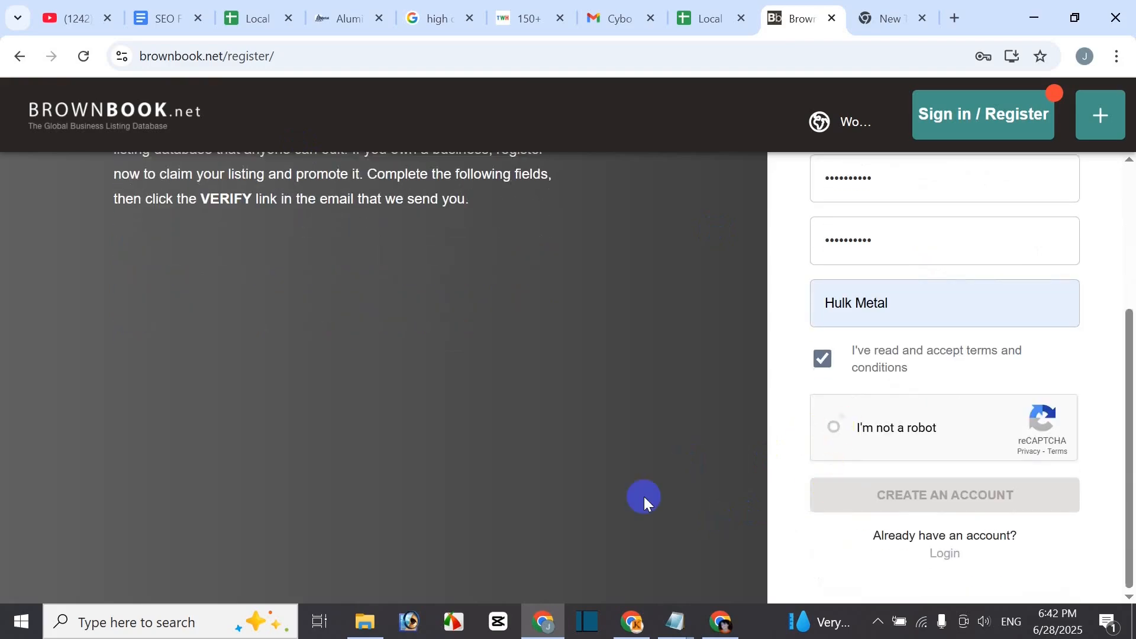
click(644, 321)
click(592, 326)
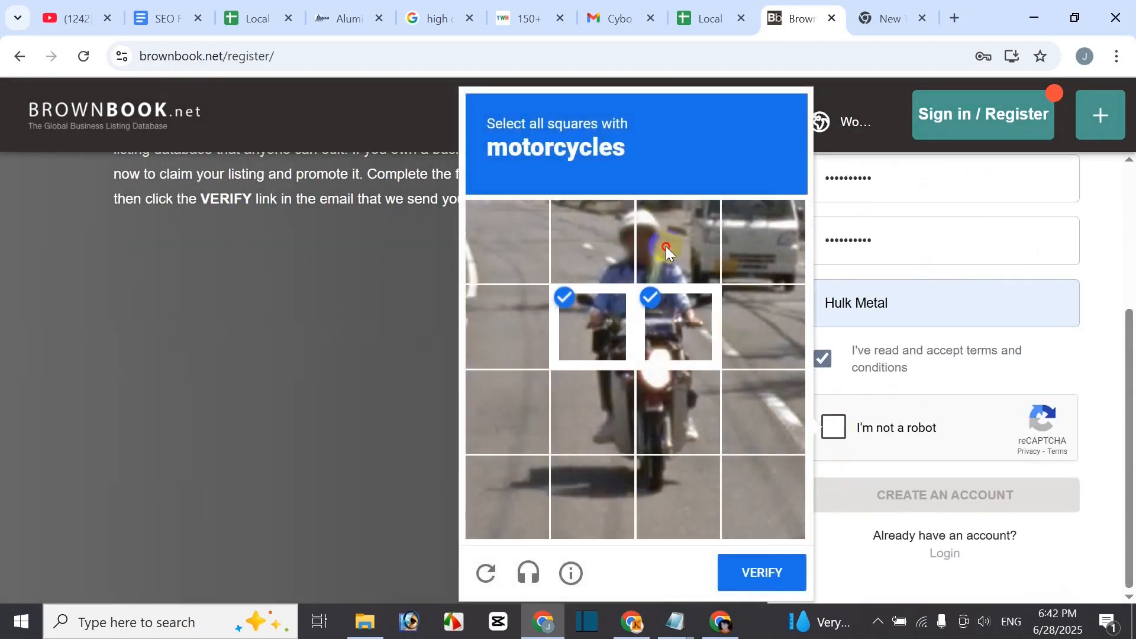
click(666, 246)
click(592, 243)
click(680, 421)
click(613, 445)
click(776, 585)
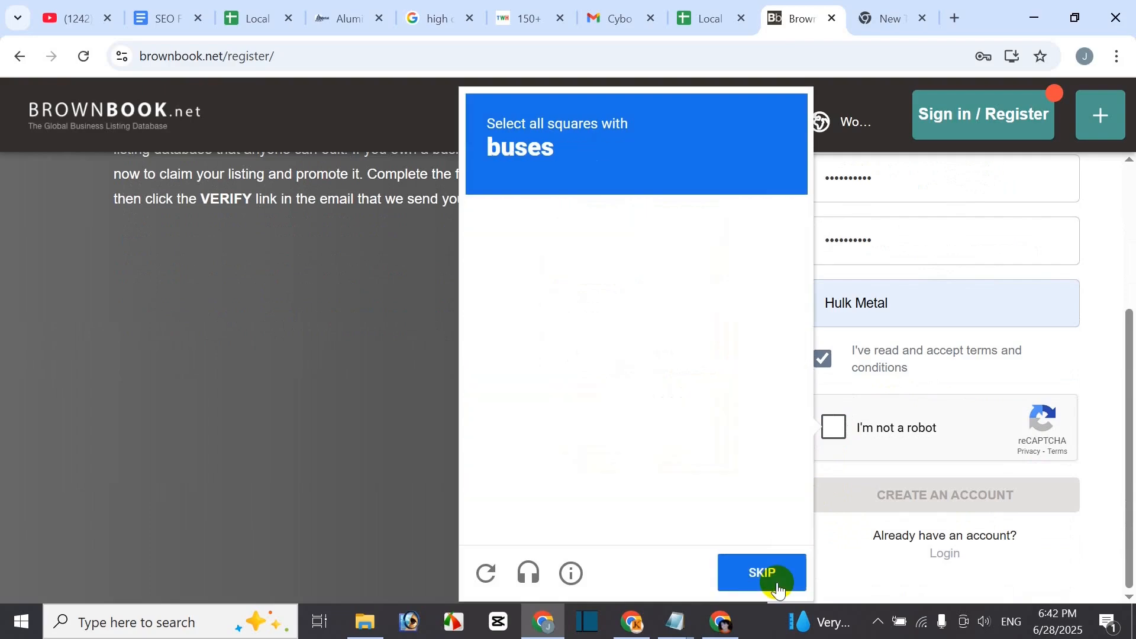
- Pass the follow-up bus image challenge to complete the reCAPTCHA
click(524, 393)
click(592, 408)
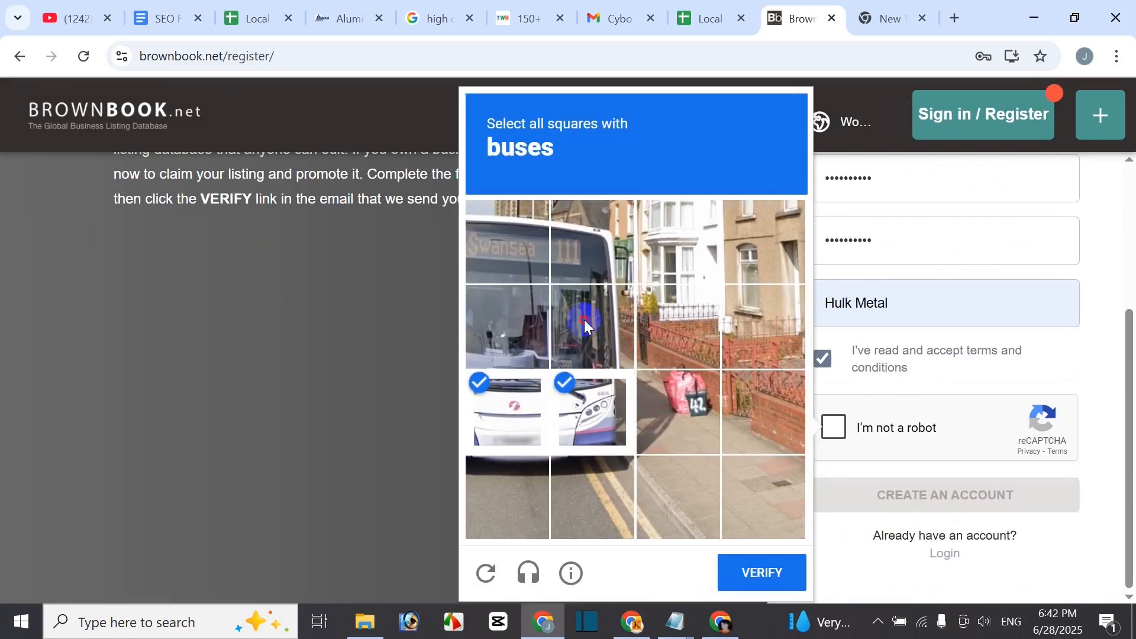
click(584, 320)
click(534, 308)
click(589, 242)
click(528, 240)
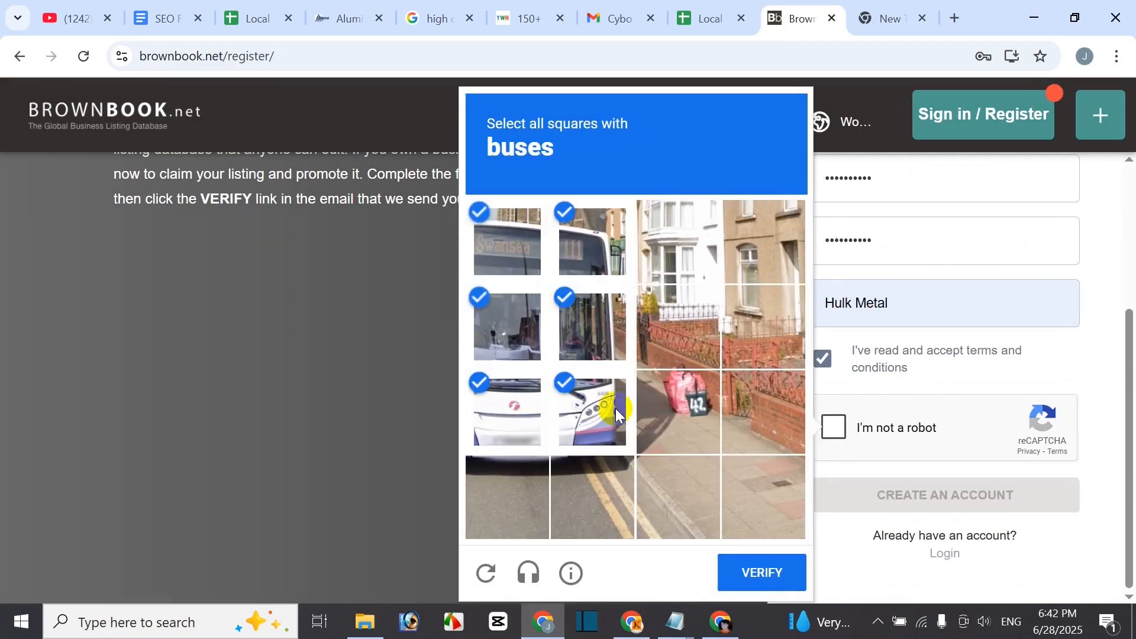
click(772, 572)
- Submit the Brownbook registration and decline Chrome's offer to save the password
scroll(900, 221, up, 2)
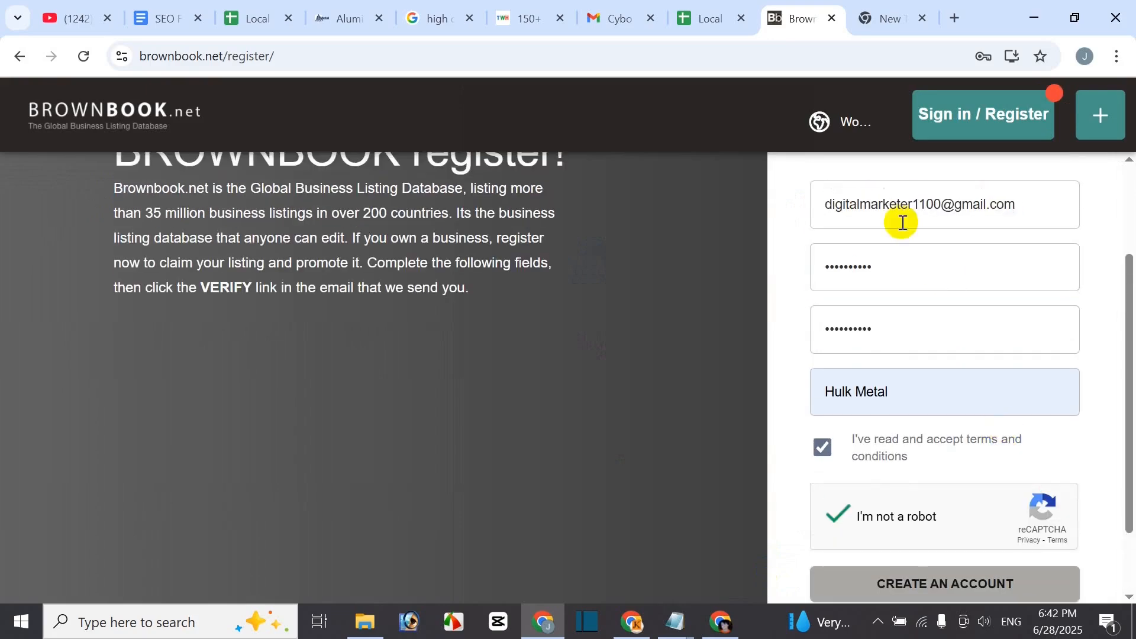
scroll(976, 299, up, 1)
scroll(977, 325, up, 1)
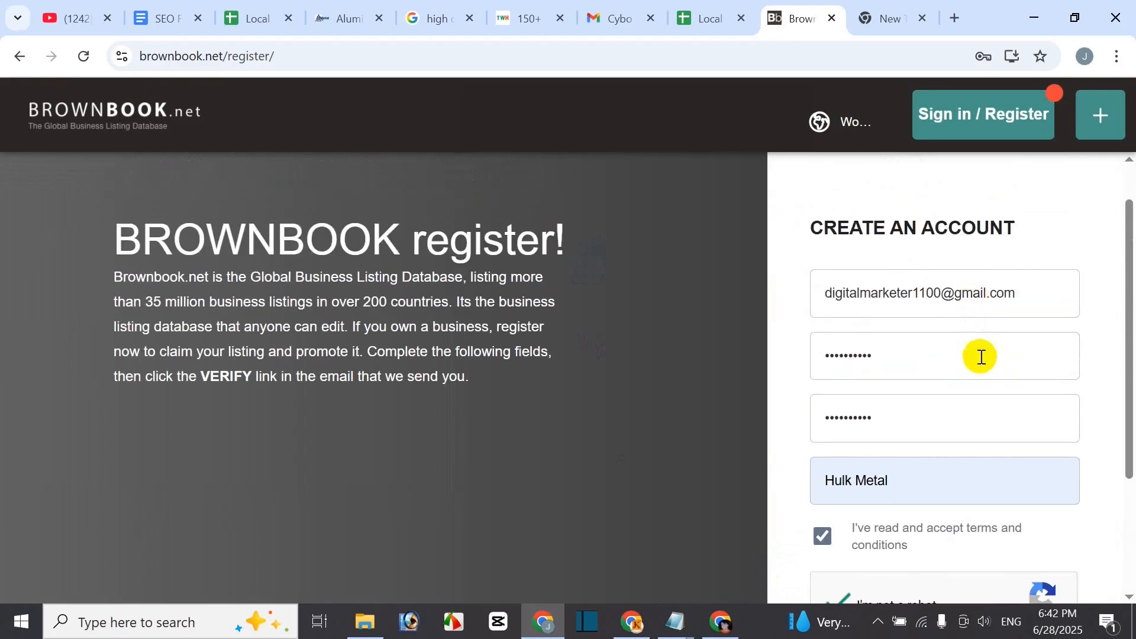
scroll(947, 391, down, 2)
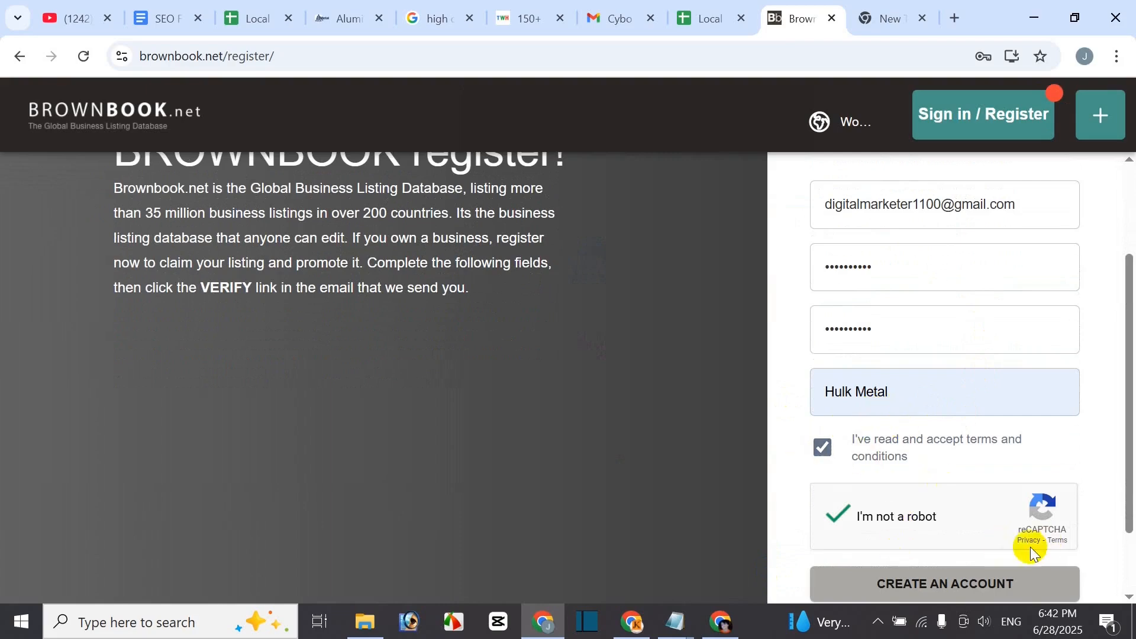
scroll(976, 536, down, 1)
click(935, 500)
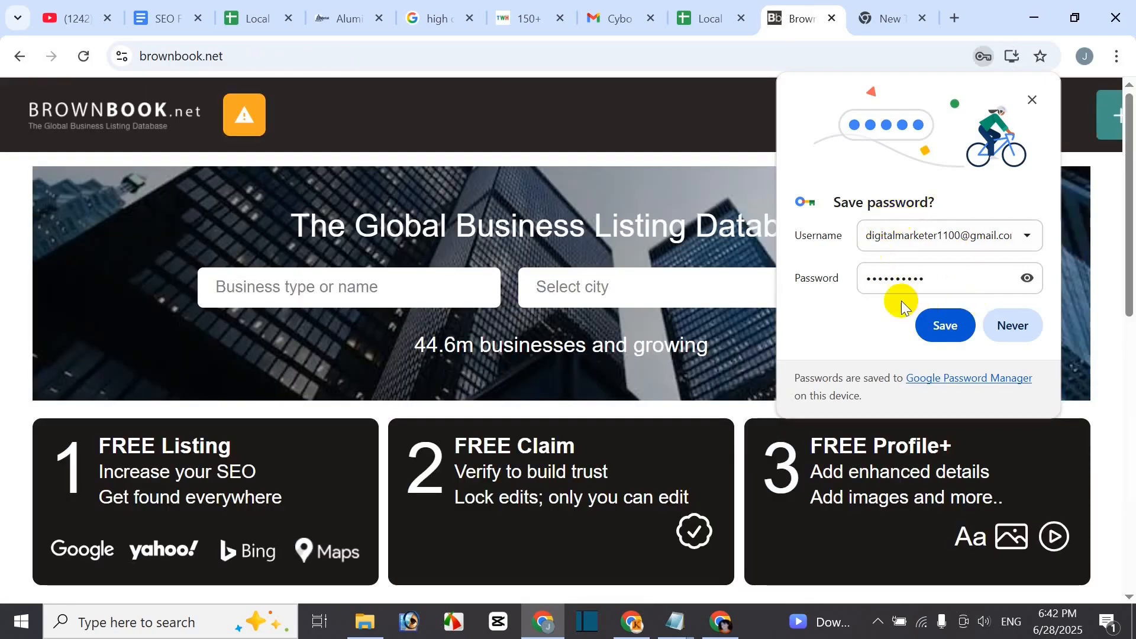
click(930, 325)
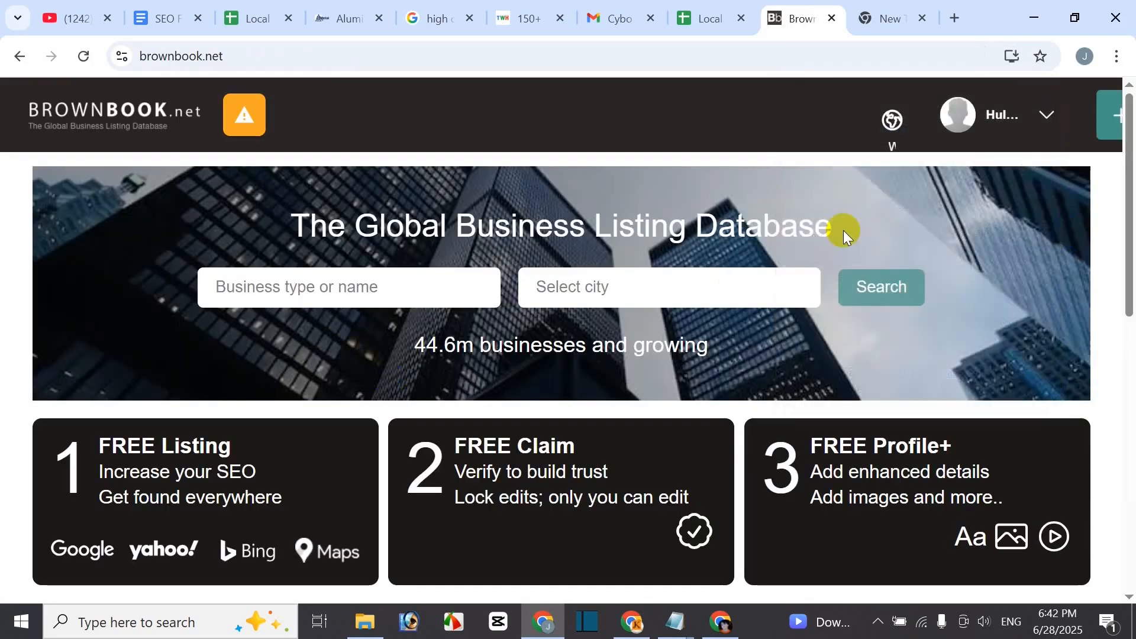
scroll(1071, 290, down, 5)
scroll(1064, 304, up, 5)
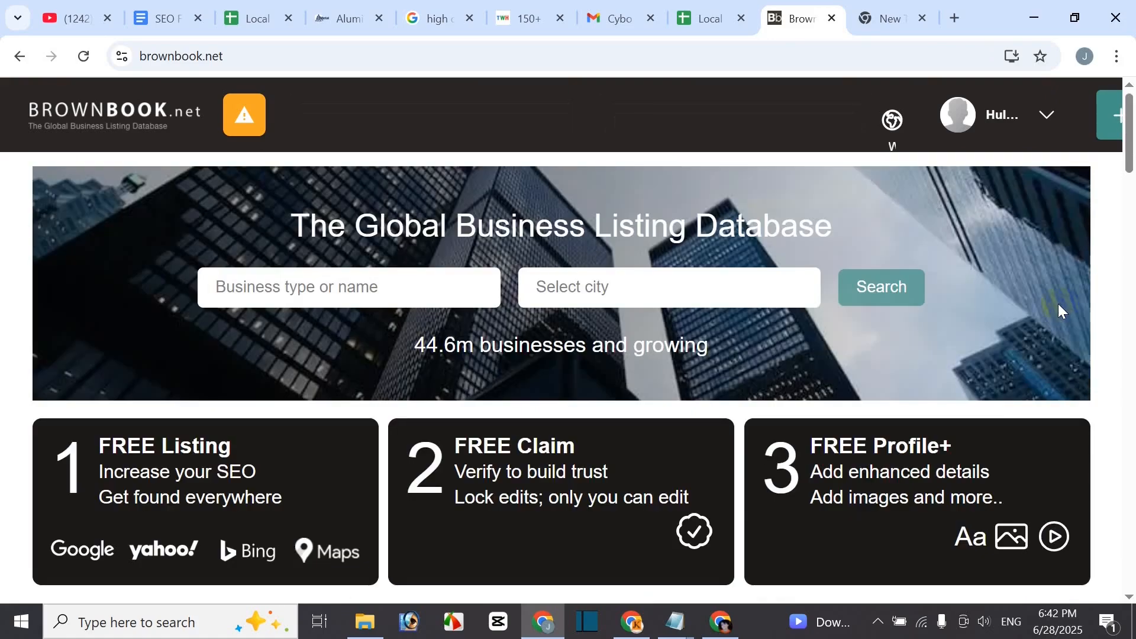
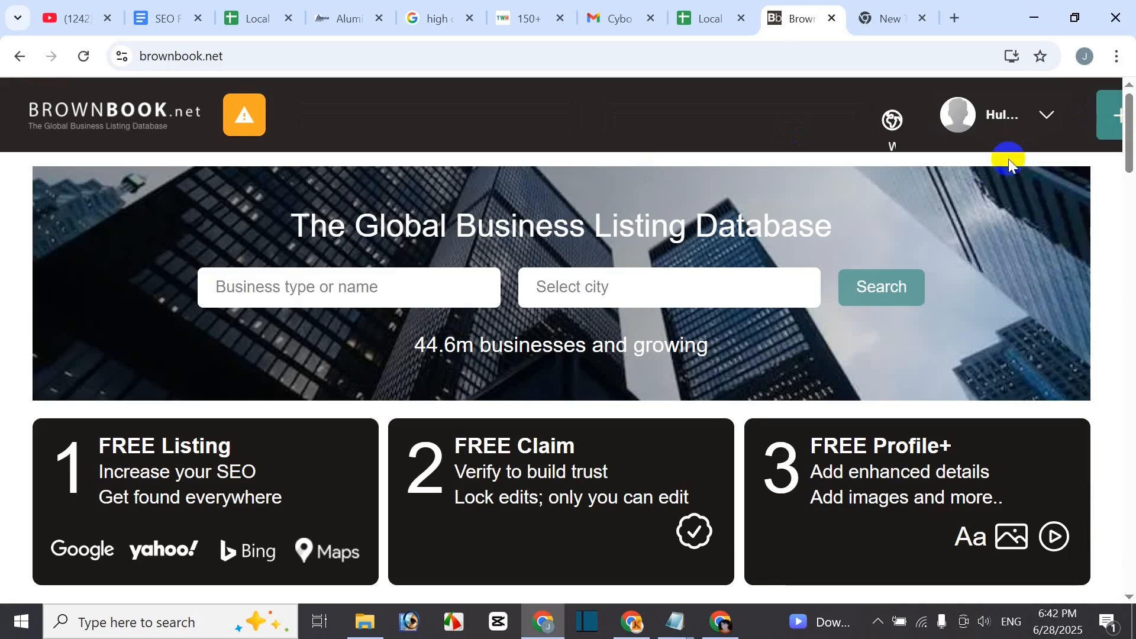
- Go to My account and review the My Info form showing the Hulk Metal name
click(1049, 121)
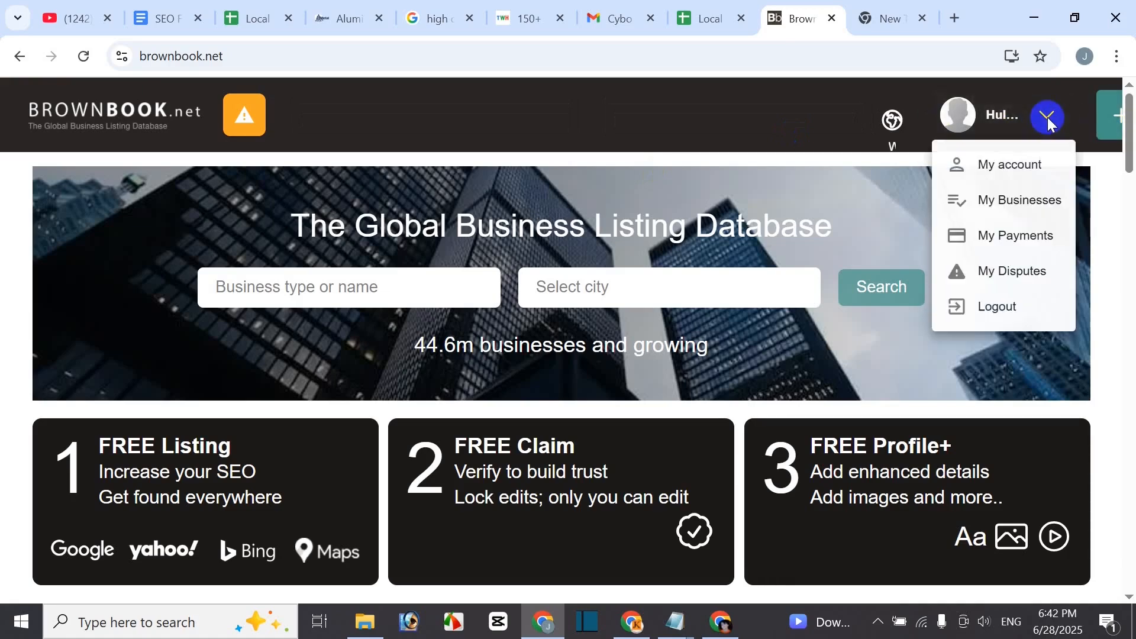
click(1012, 161)
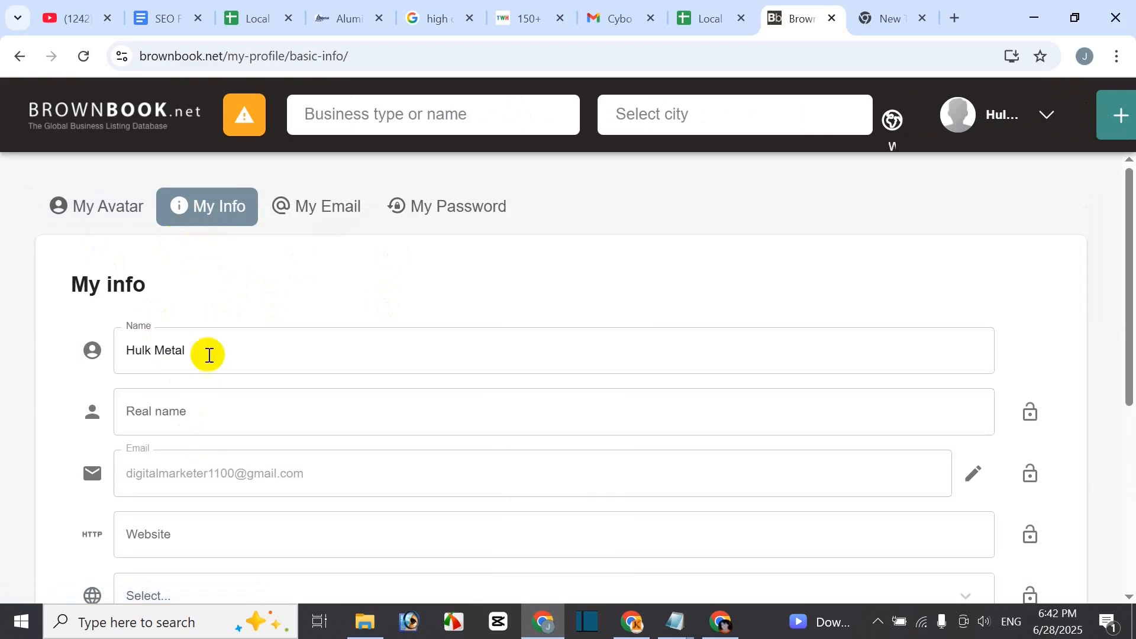
scroll(233, 361, down, 1)
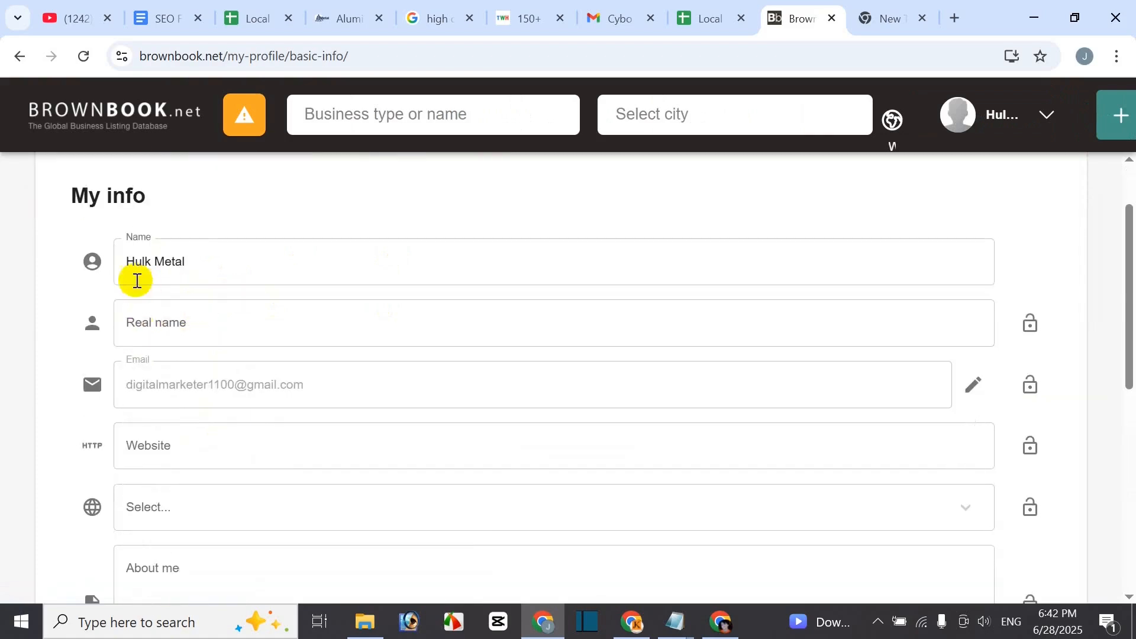
scroll(186, 392, down, 1)
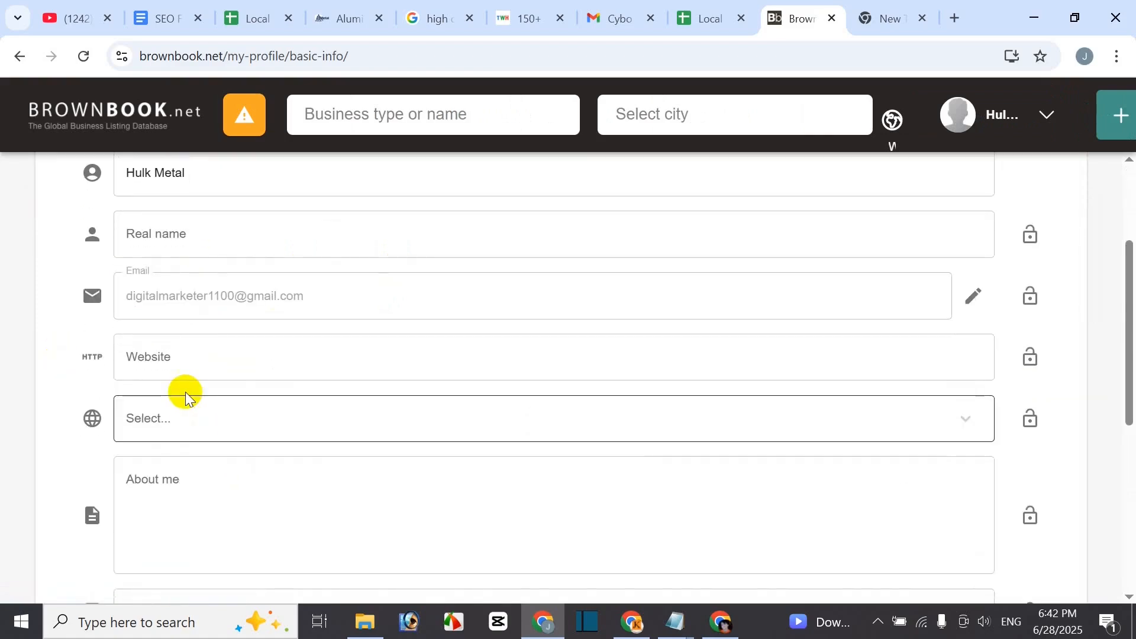
scroll(185, 391, up, 1)
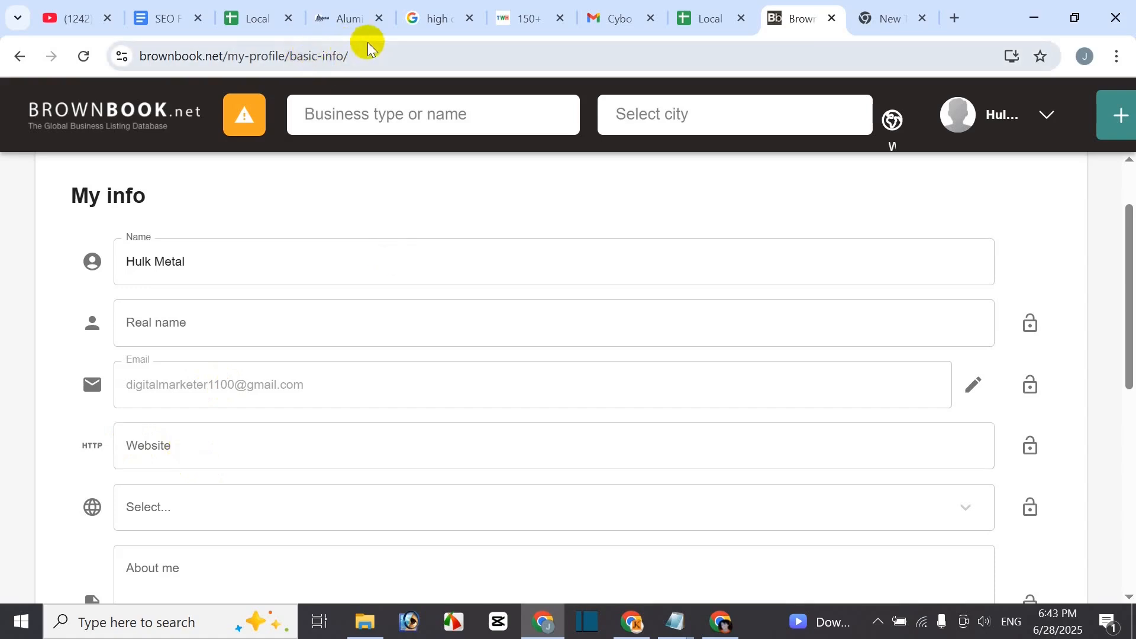
- Copy the HULK Metal aluminum die casting page URL into the profile's Website field
click(337, 15)
click(446, 56)
key(ctrl+c)
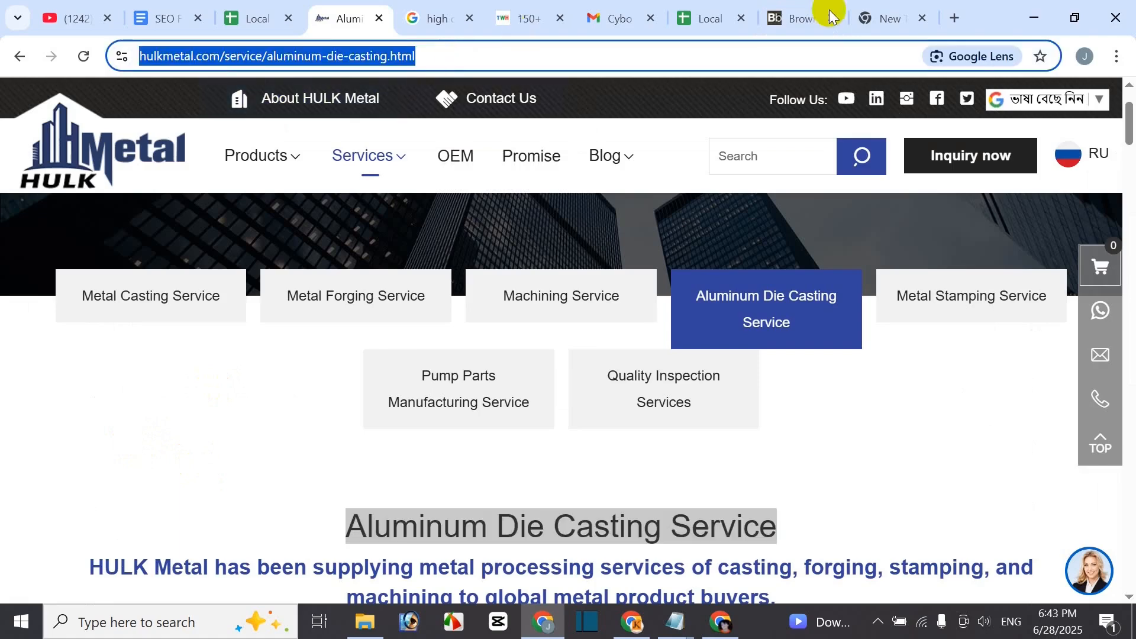
click(884, 11)
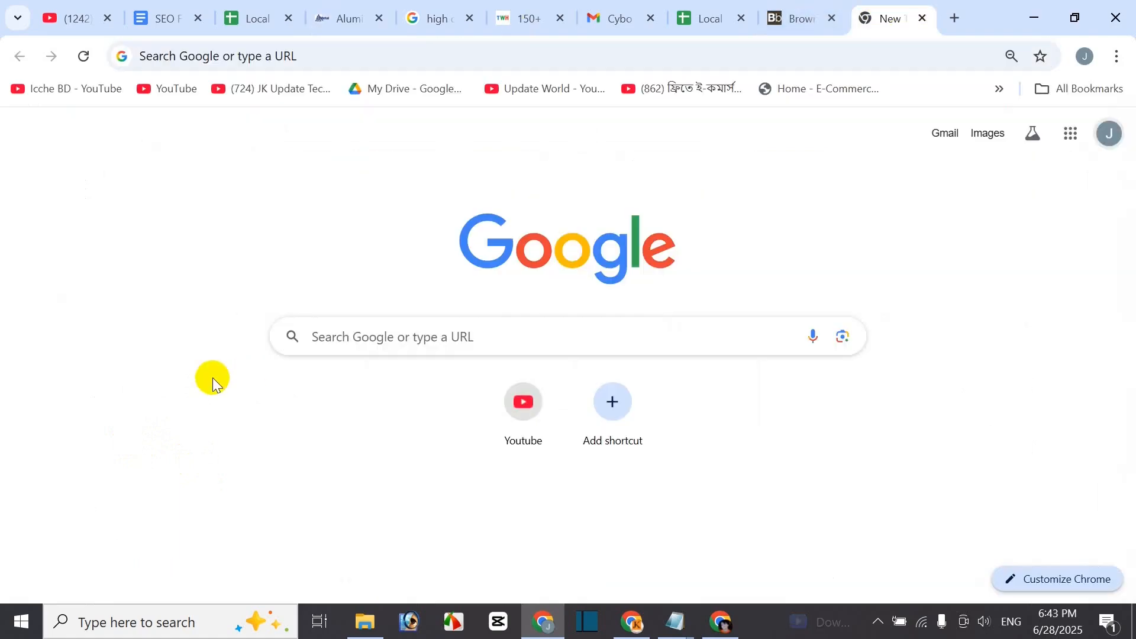
click(796, 17)
click(190, 449)
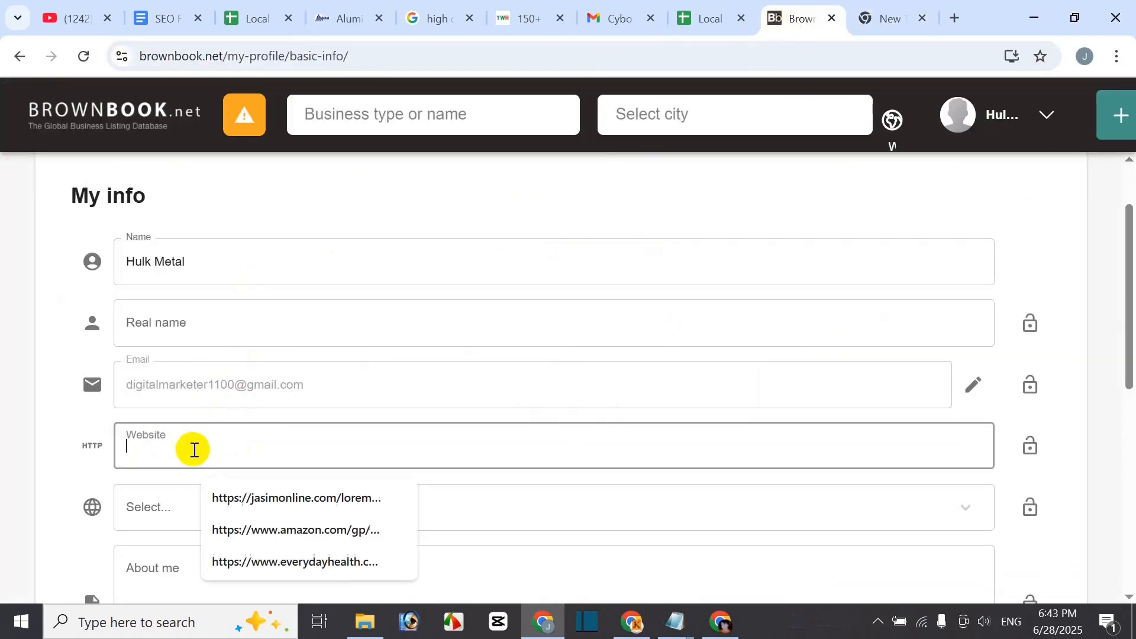
key(ctrl+v)
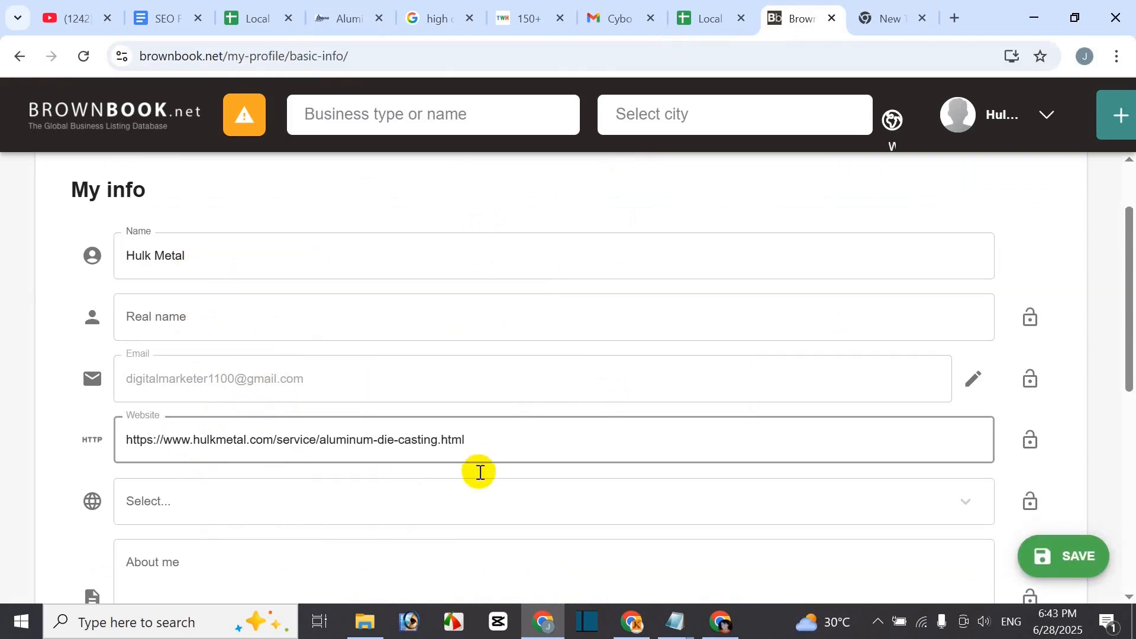
- Set the profile country to United Kingdom
scroll(477, 469, down, 1)
click(151, 423)
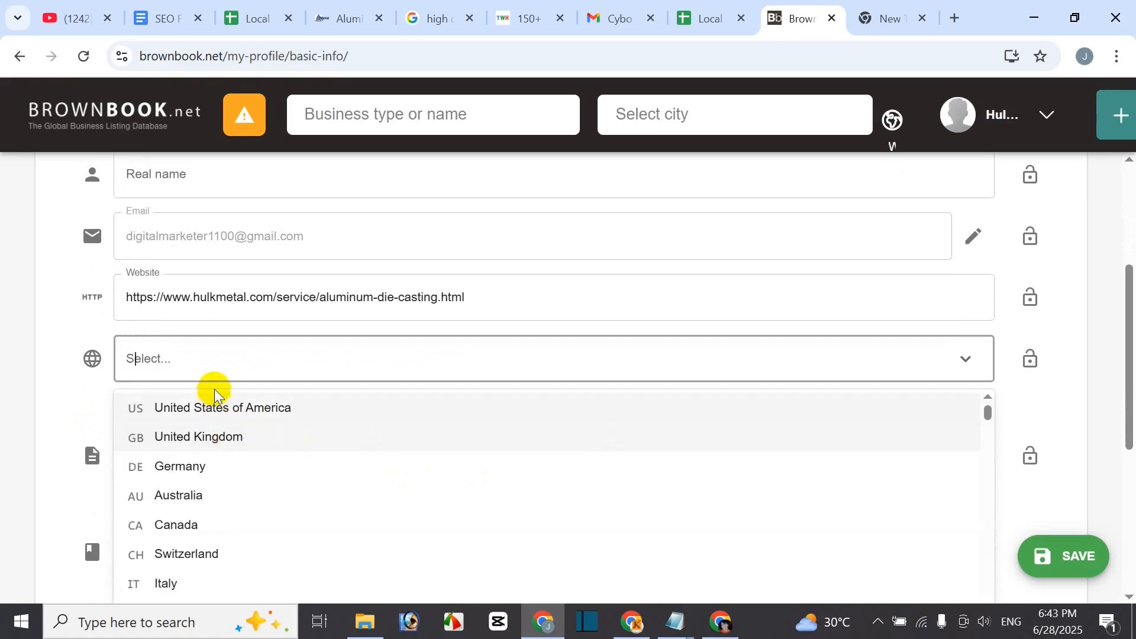
click(222, 447)
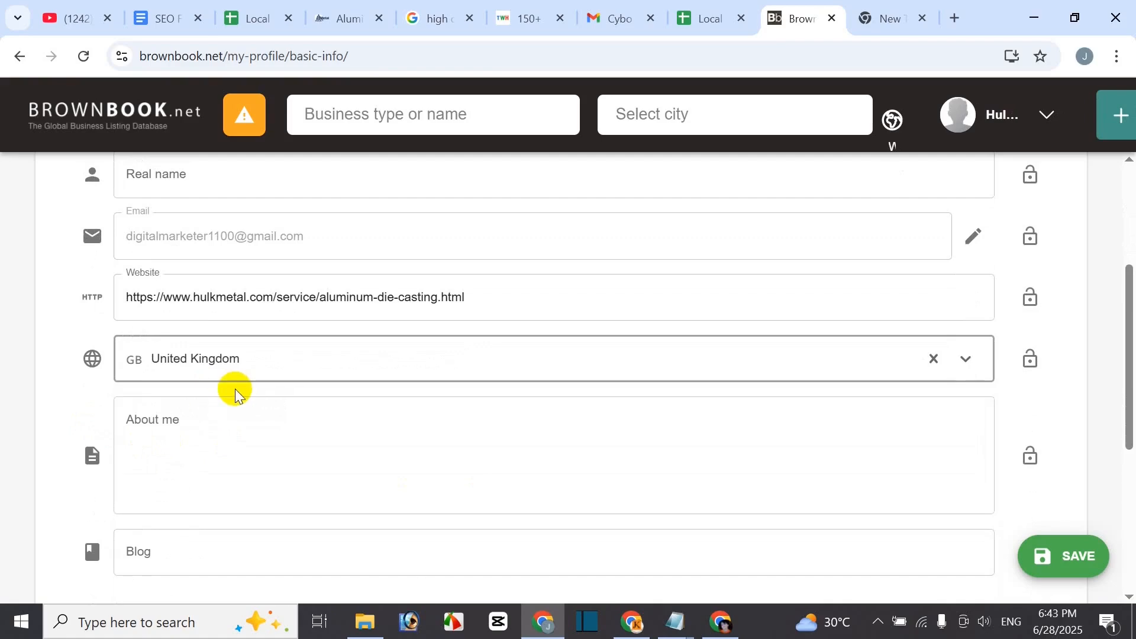
scroll(253, 449, down, 2)
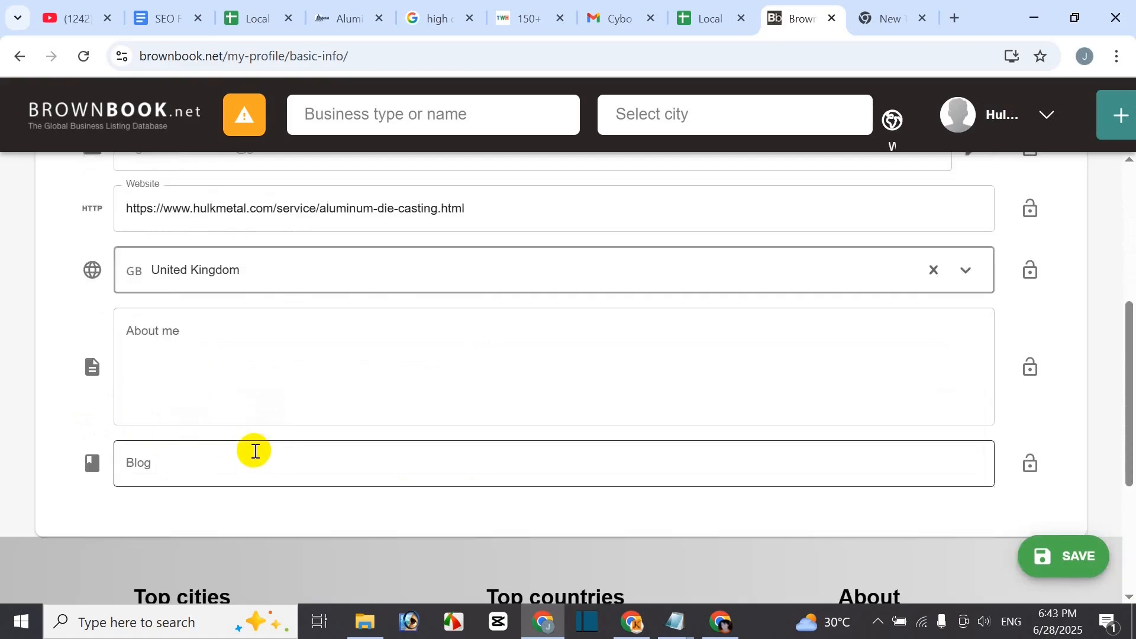
click(203, 352)
- Paste the Aluminum Die Casting Service heading and description into About me and save the profile
click(321, 35)
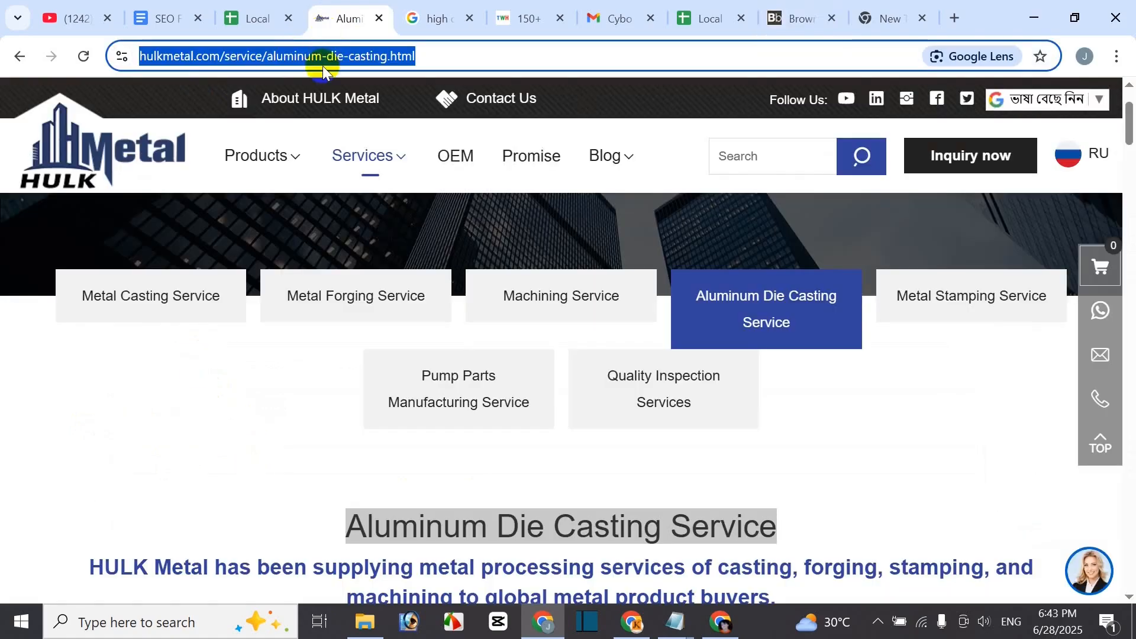
scroll(312, 424, down, 5)
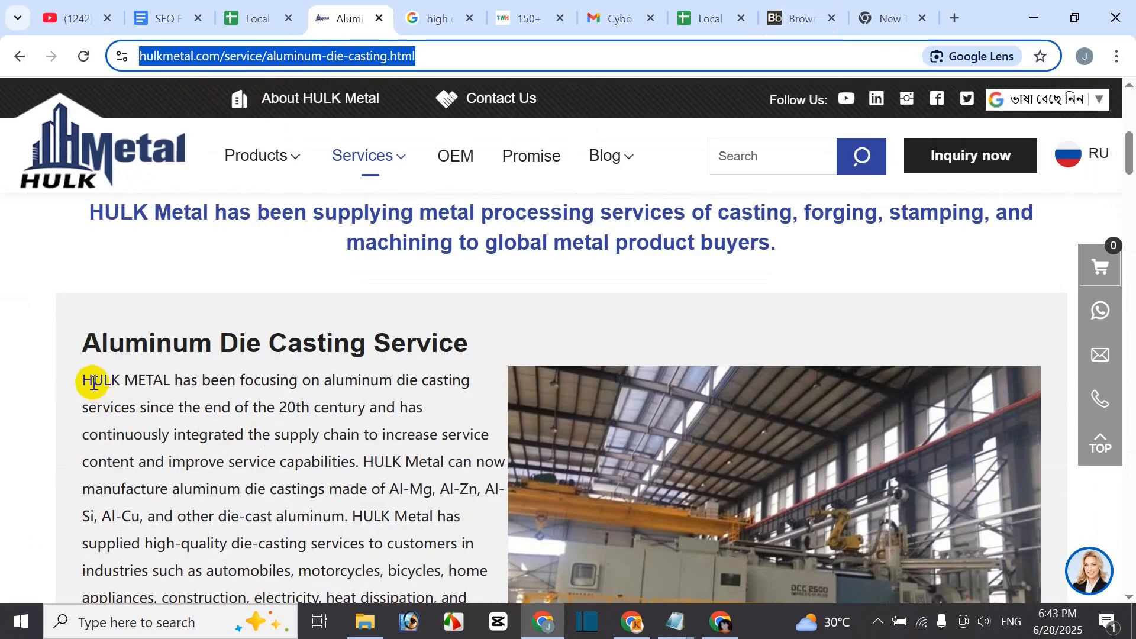
drag(77, 344, 371, 499)
key(ctrl+c)
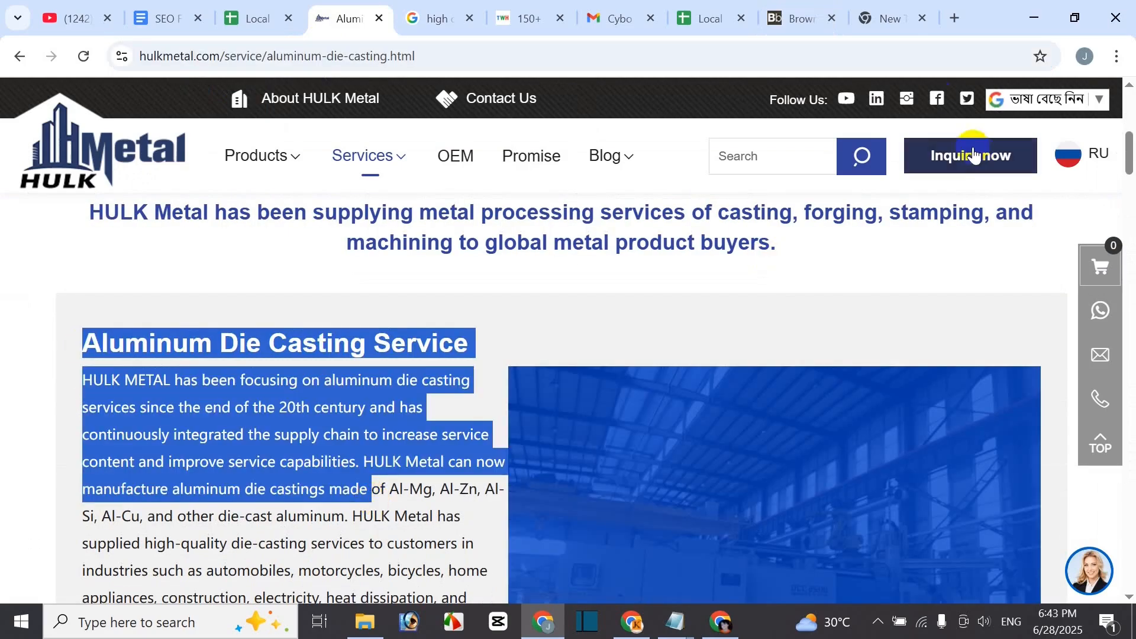
click(804, 19)
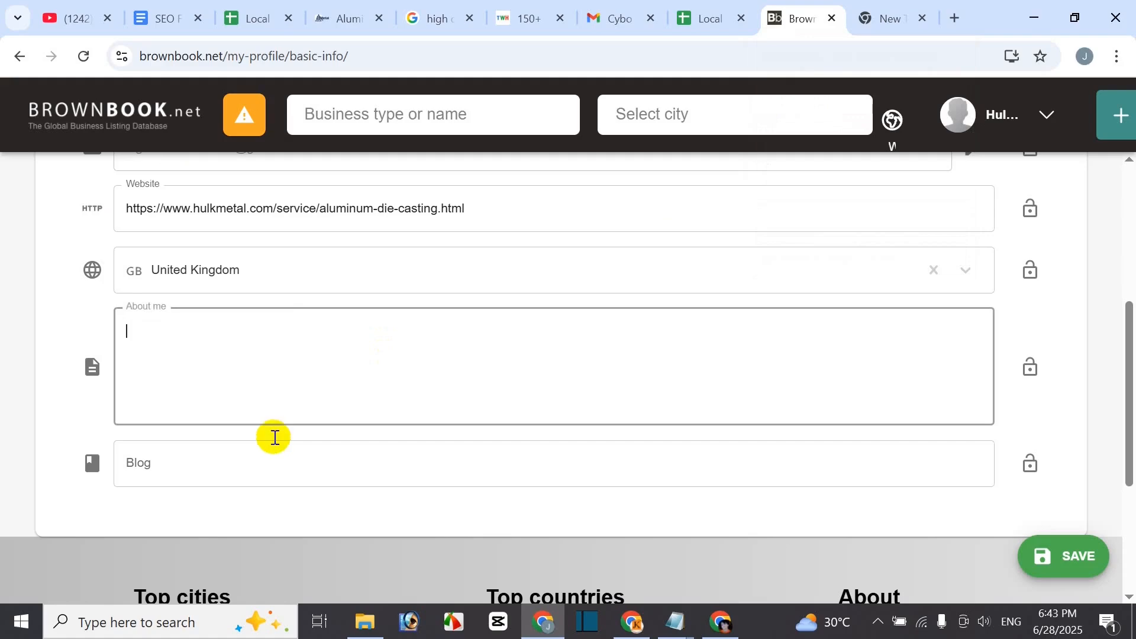
key(ctrl+v)
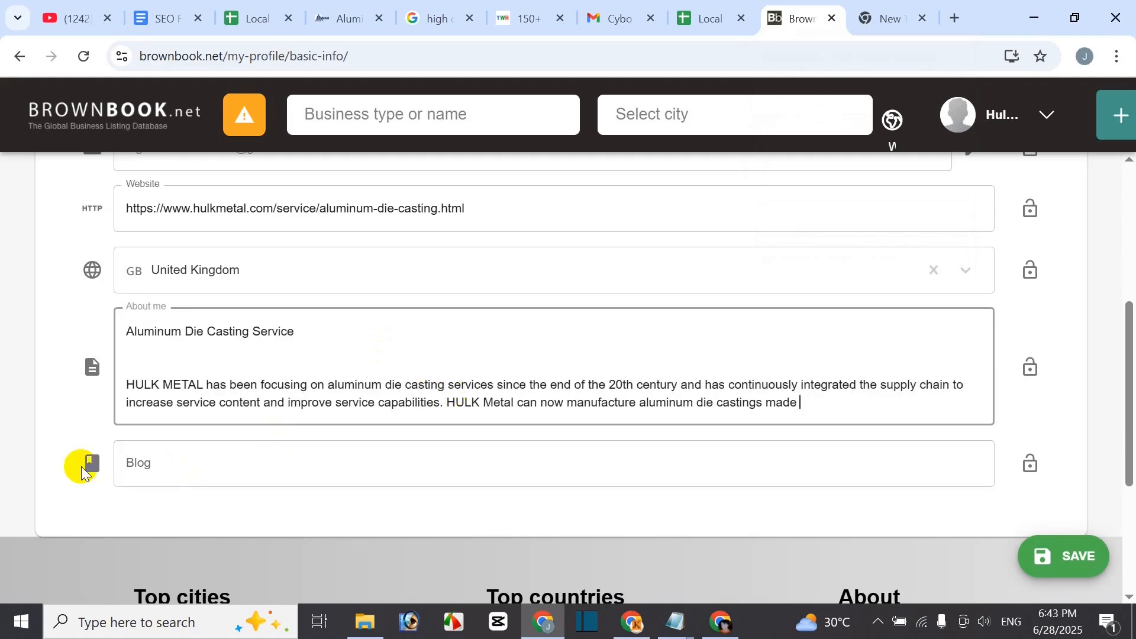
scroll(345, 320, up, 6)
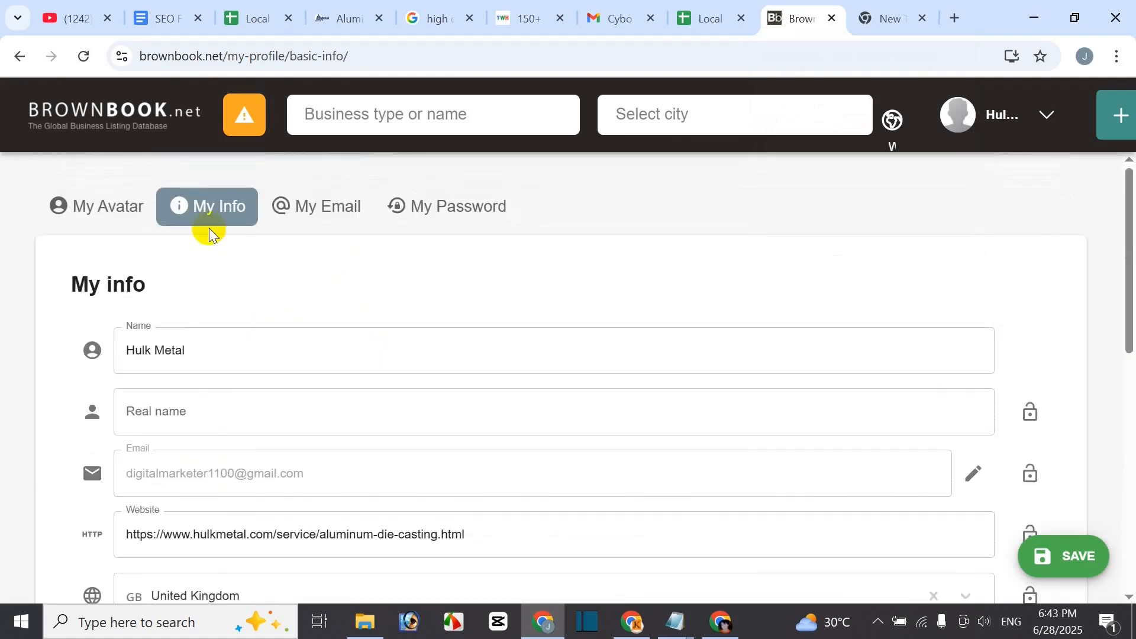
scroll(253, 482, down, 7)
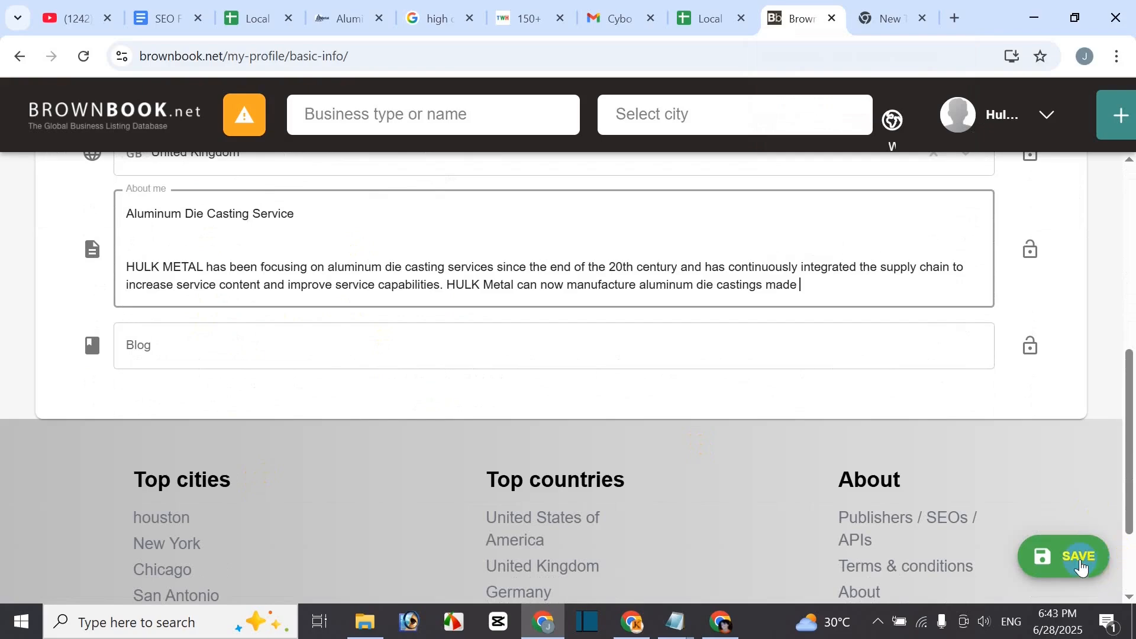
click(1079, 567)
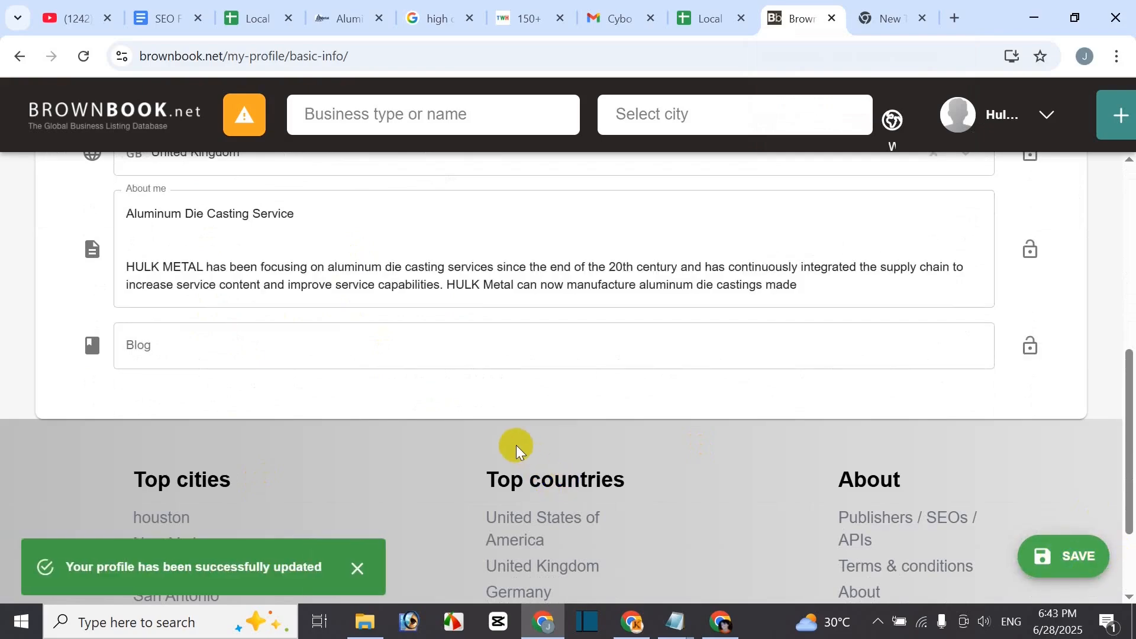
scroll(489, 482, up, 5)
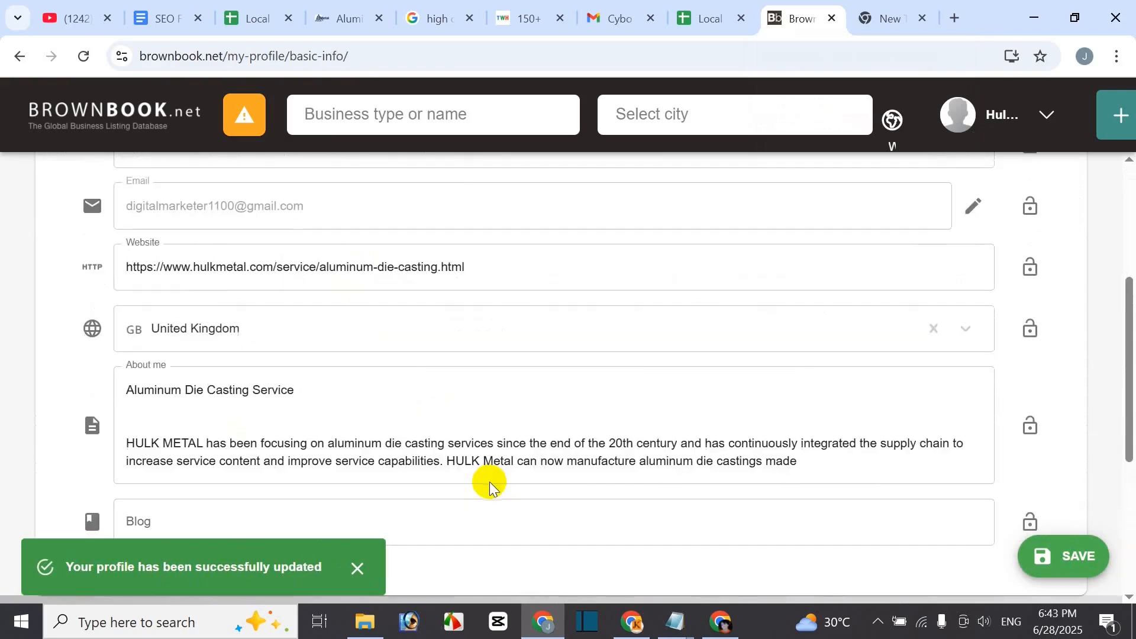
scroll(488, 482, up, 3)
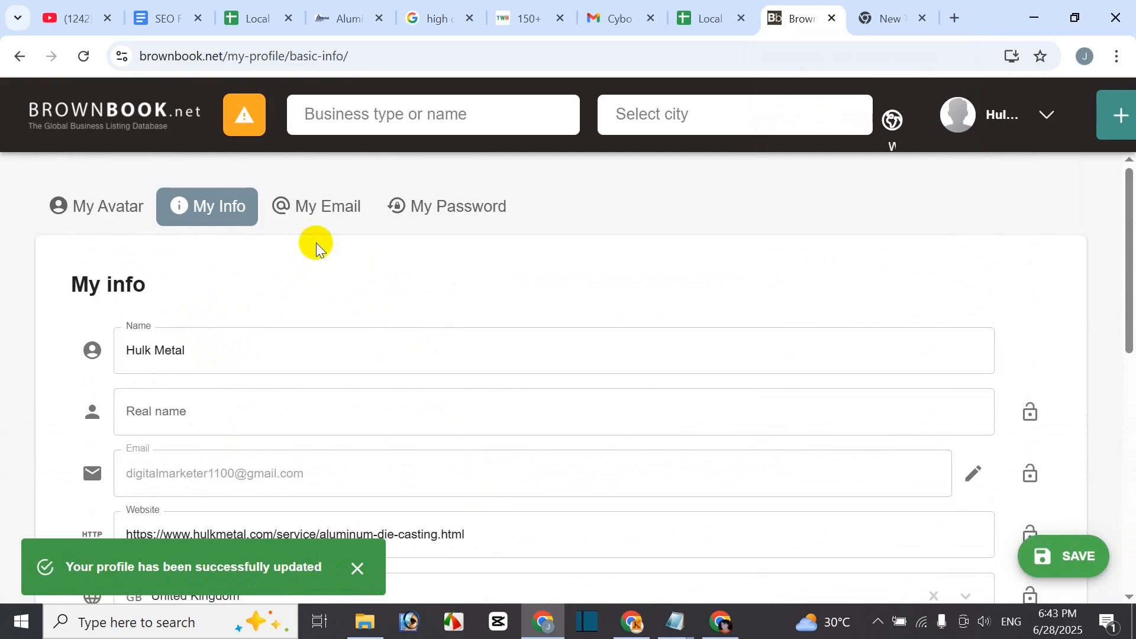
- Upload the Hulk Metal logo from Downloads as the profile avatar
click(317, 211)
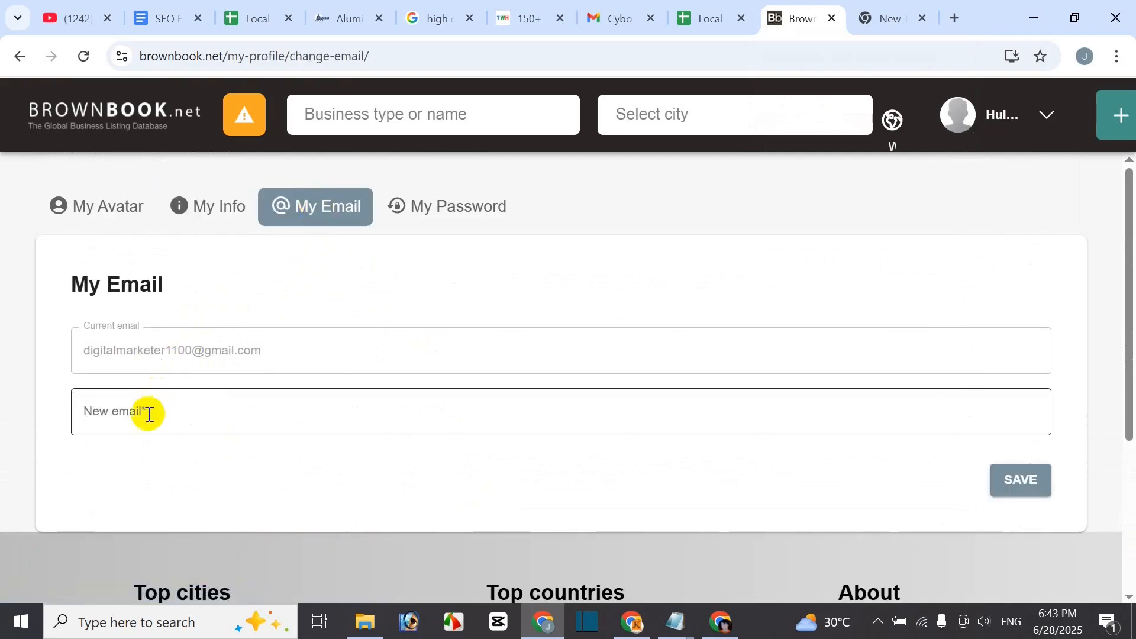
click(422, 205)
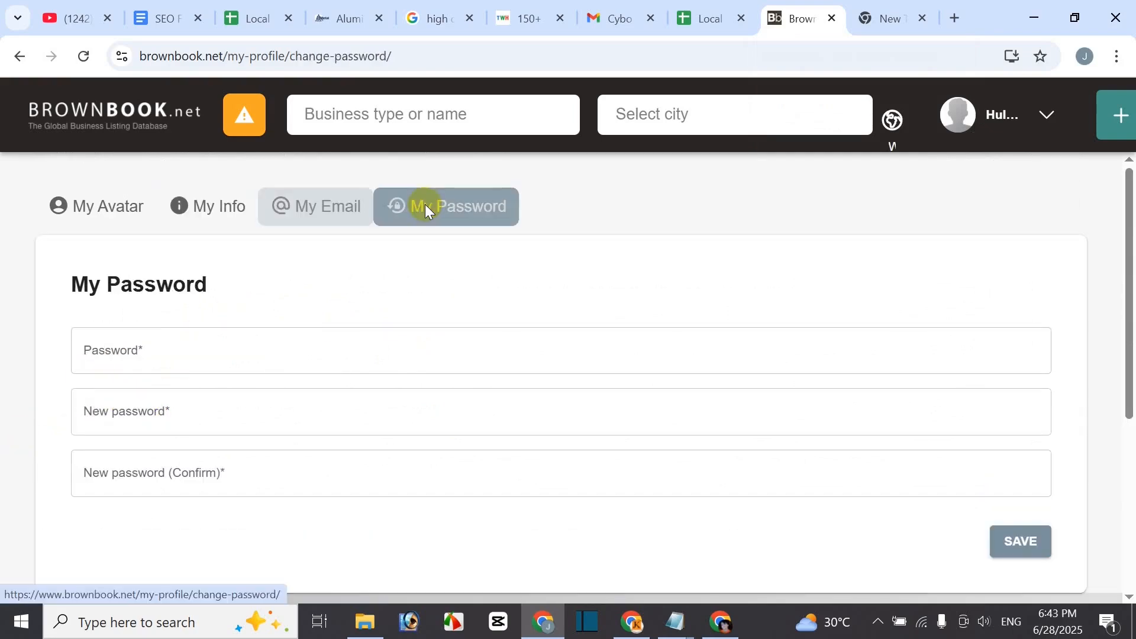
click(95, 208)
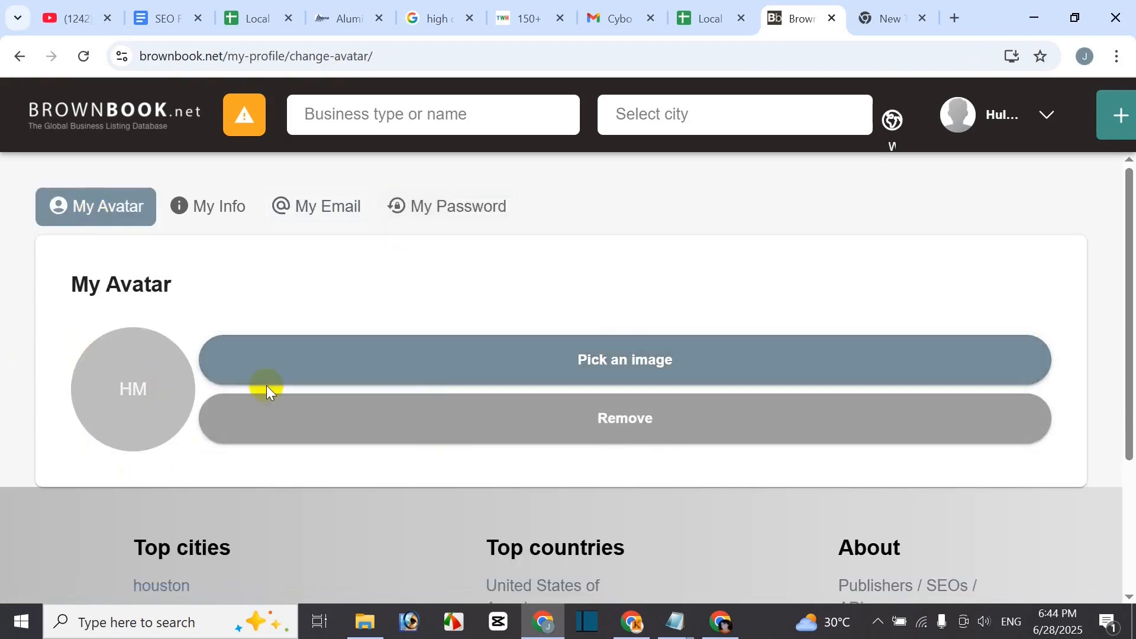
click(632, 364)
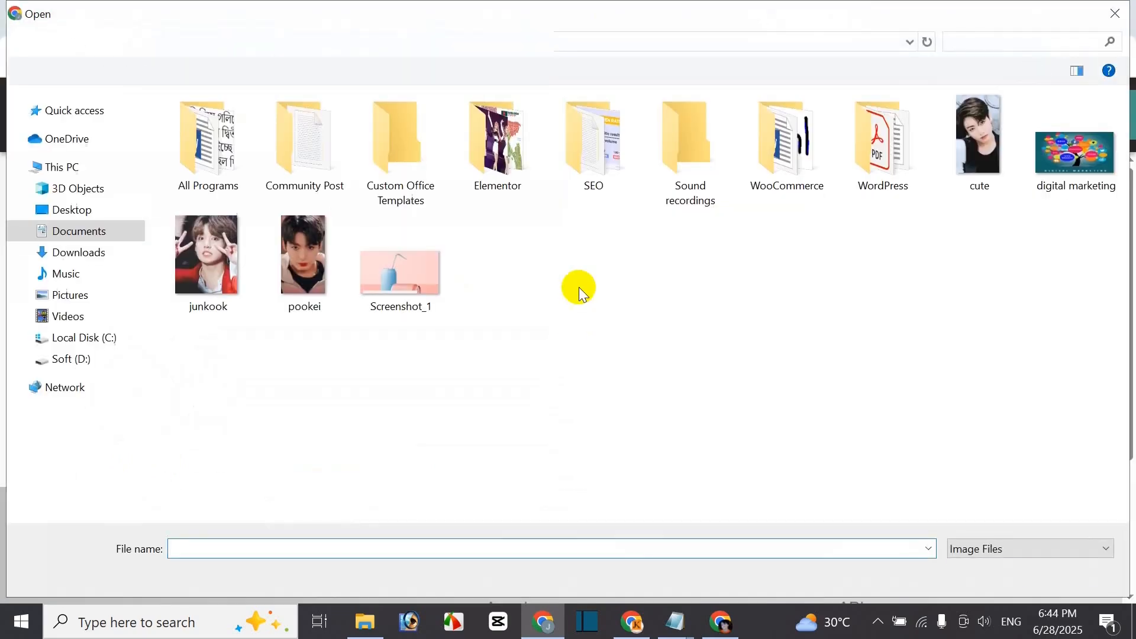
click(75, 253)
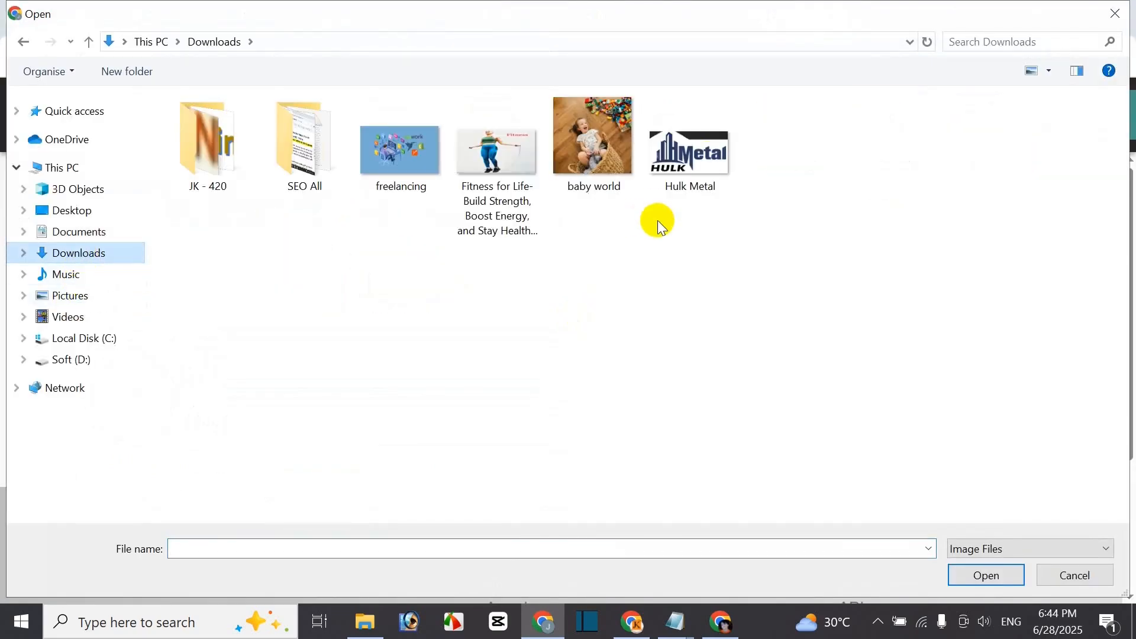
click(690, 154)
click(986, 577)
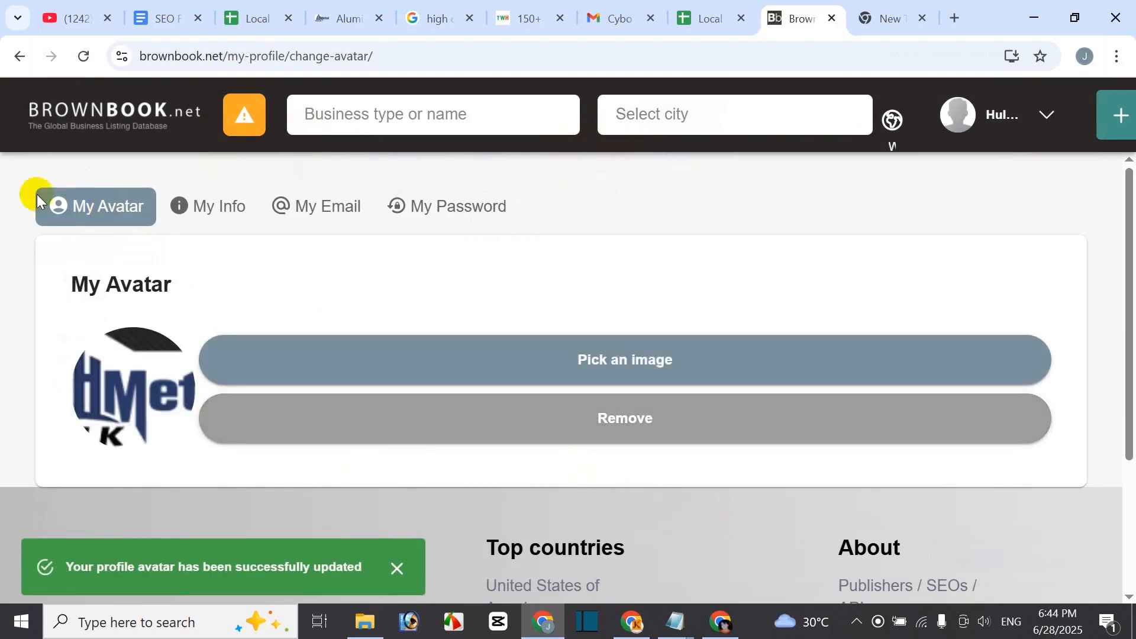
click(223, 210)
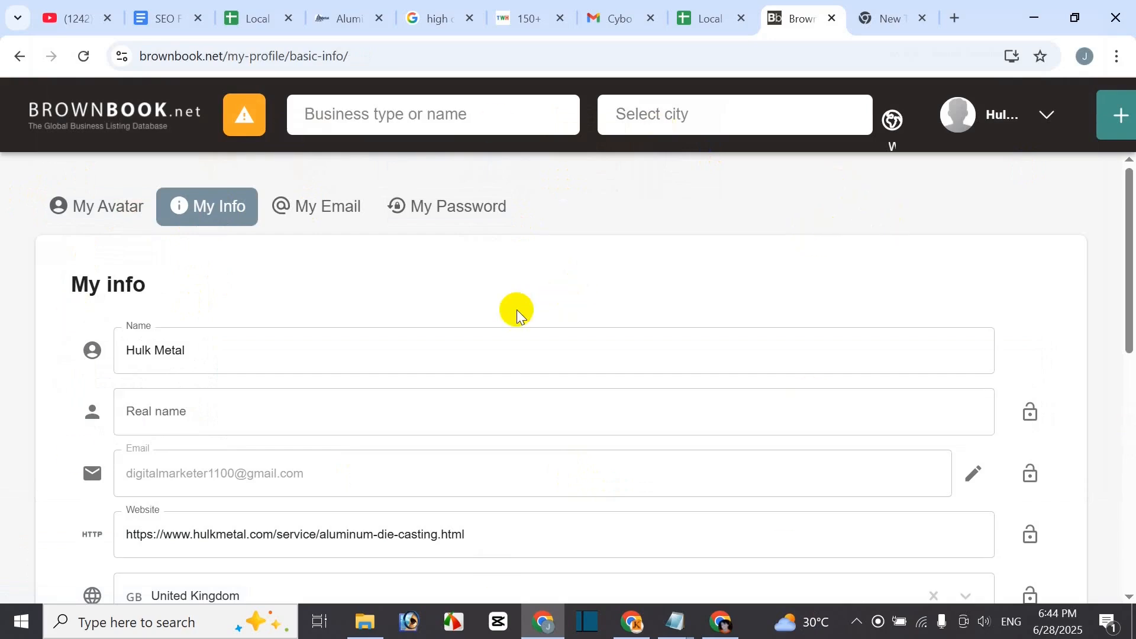
- Check that My Businesses lists no businesses, then open Gmail in the new tab
click(1048, 121)
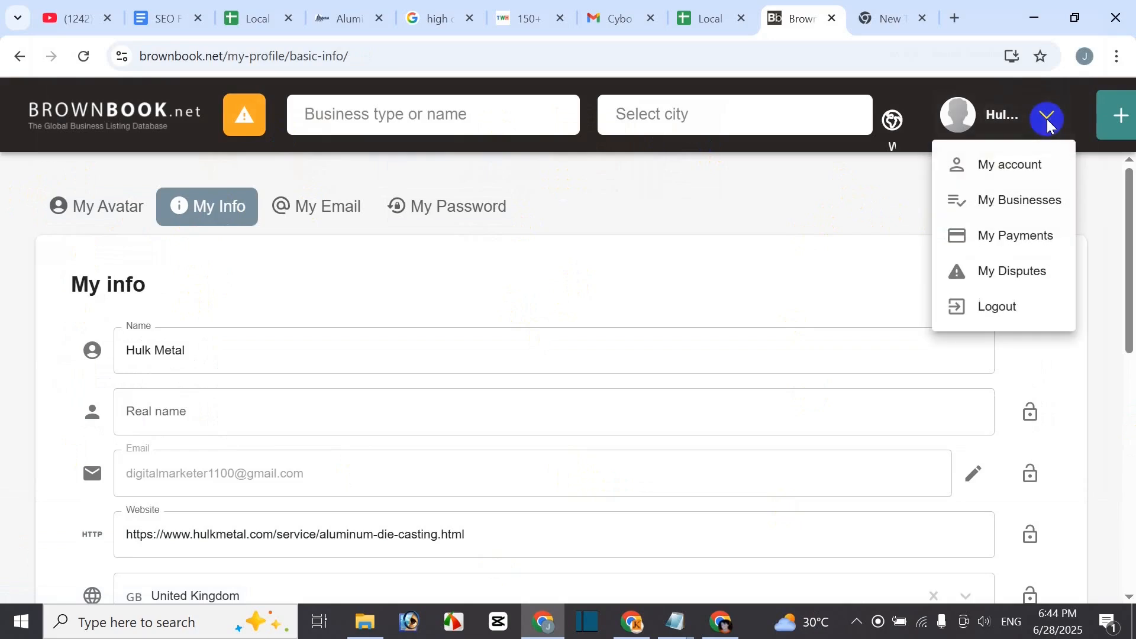
click(1025, 206)
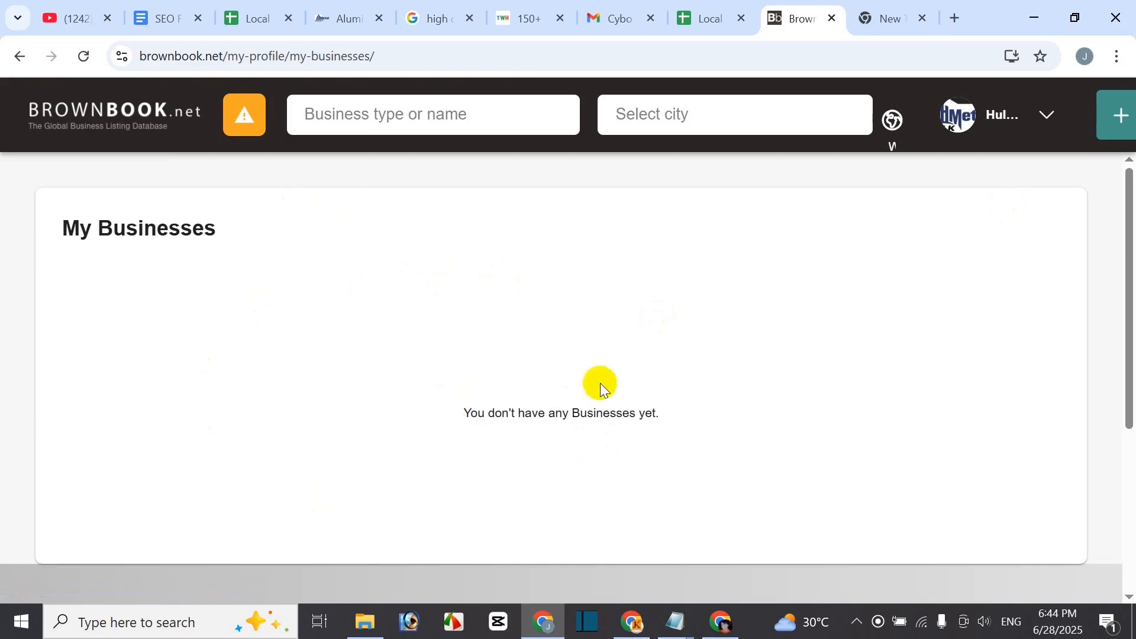
scroll(674, 306, down, 3)
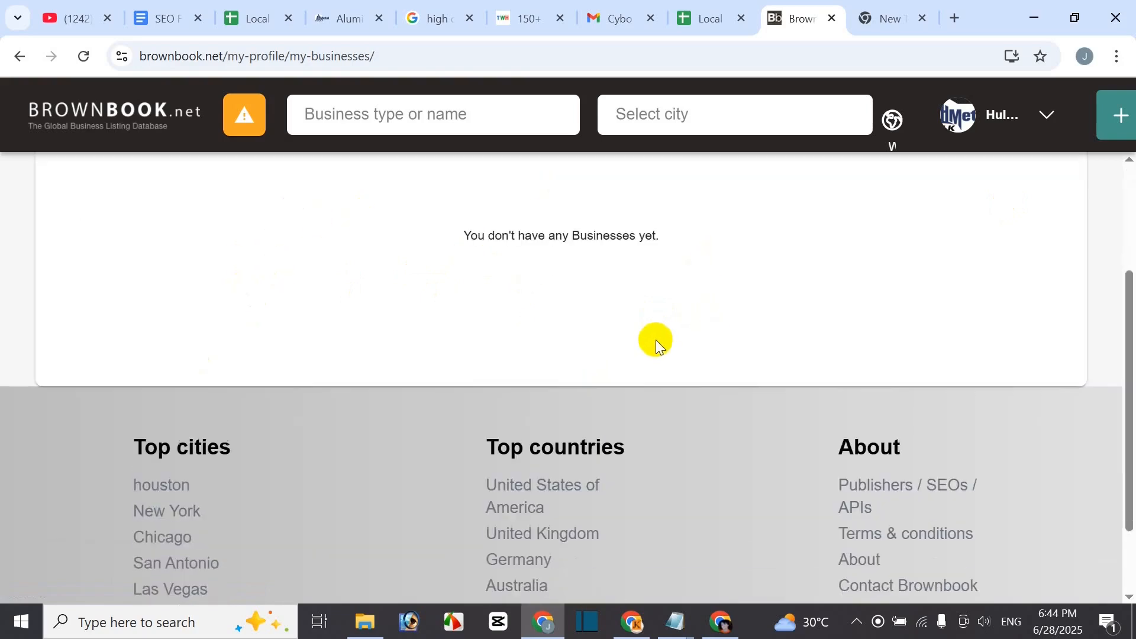
scroll(711, 266, up, 3)
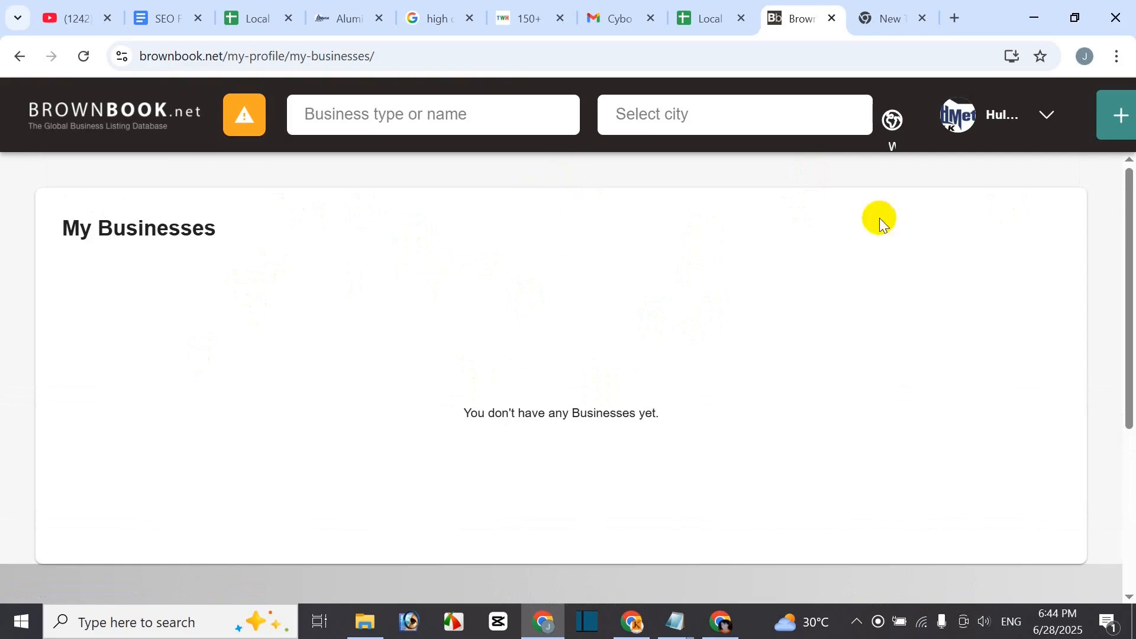
click(901, 18)
click(949, 140)
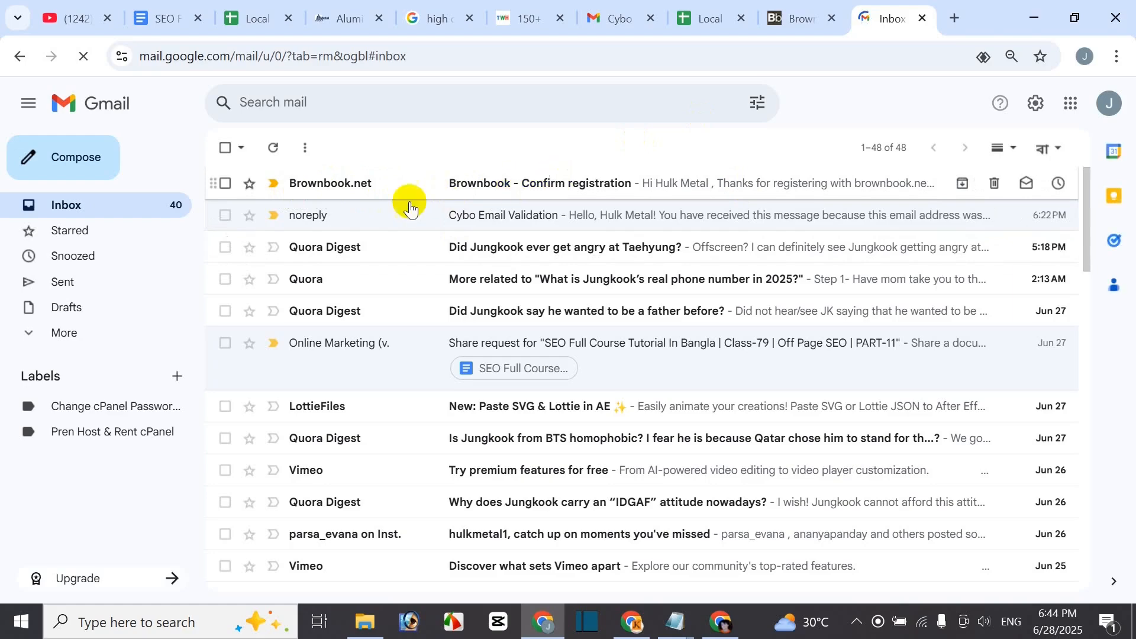
- Open the Brownbook 'Confirm registration' email and follow its Activate account link
click(500, 181)
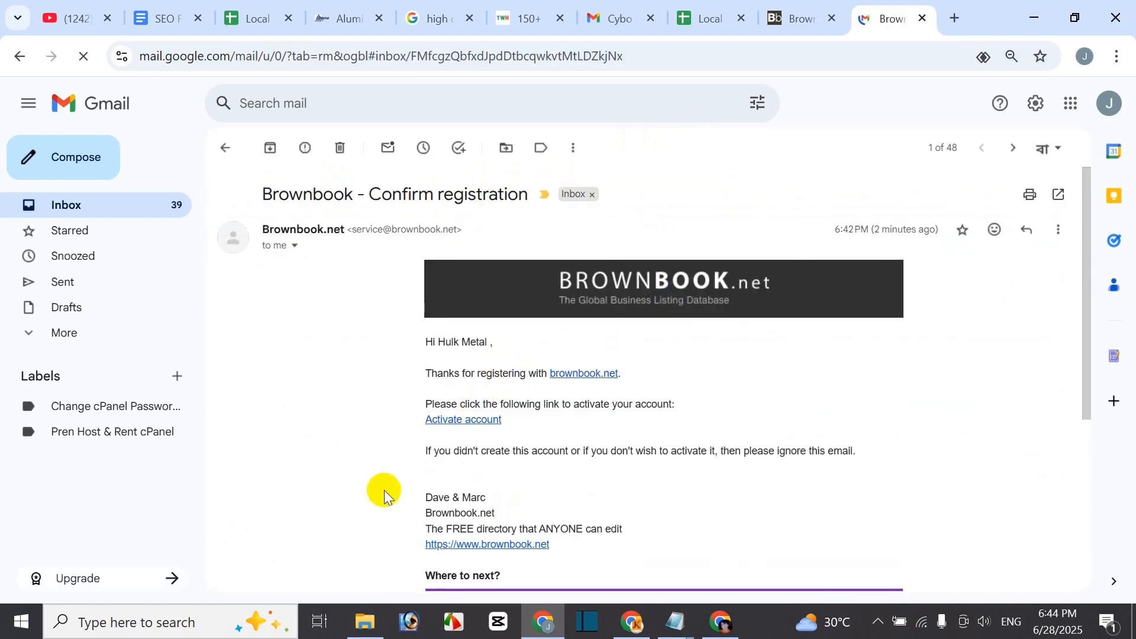
click(476, 422)
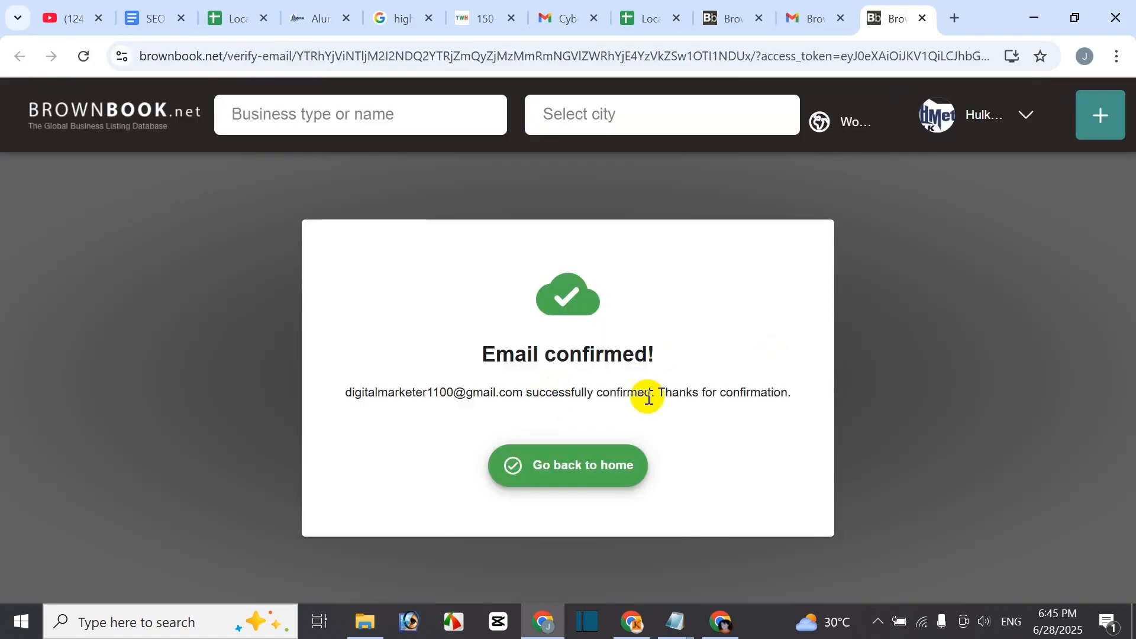
- Return to the Brownbook home page and open the Add a business form
click(577, 480)
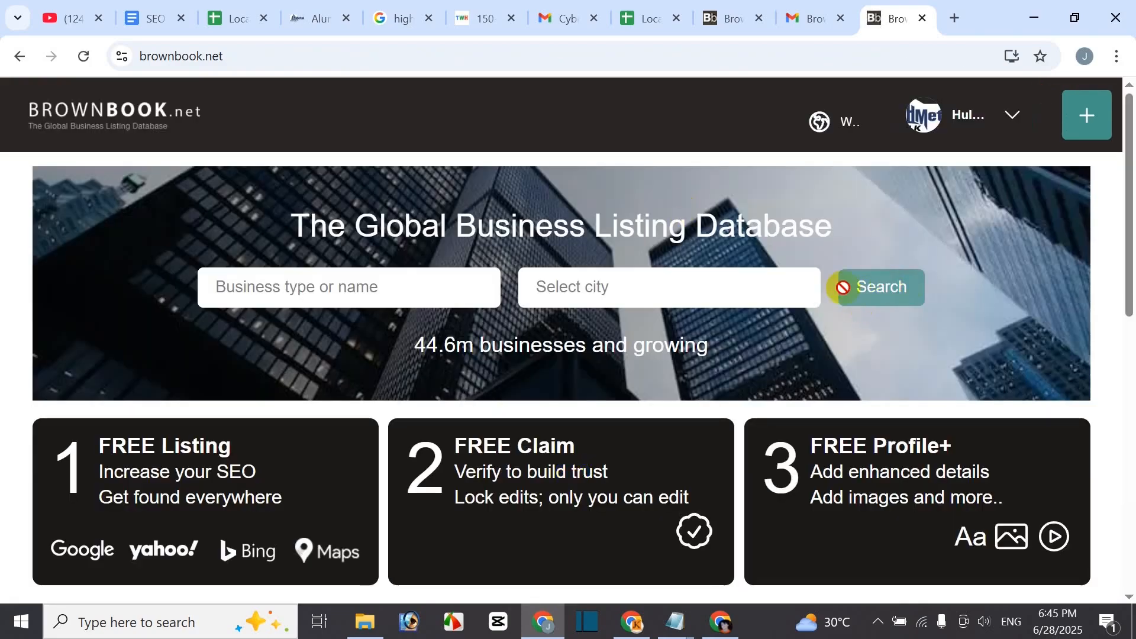
click(1012, 119)
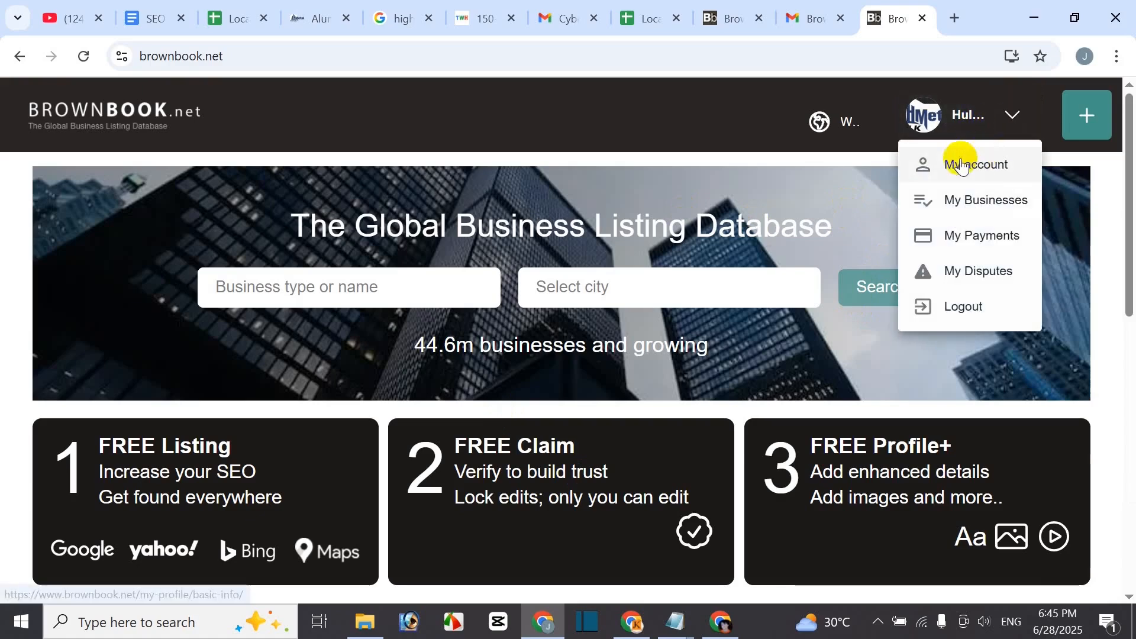
click(740, 121)
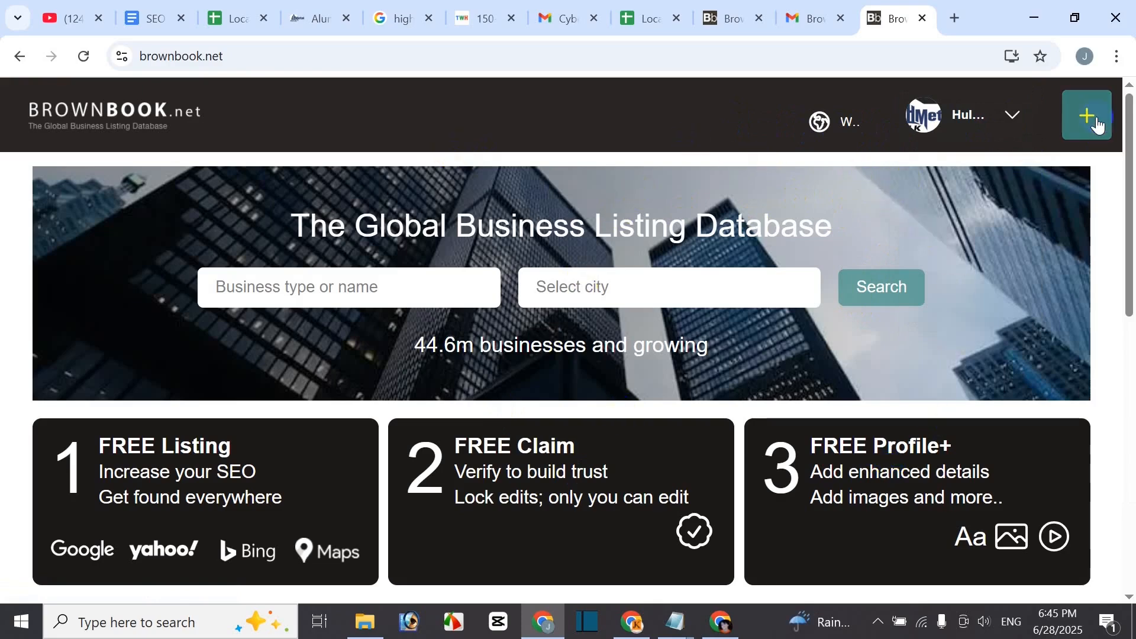
click(1093, 130)
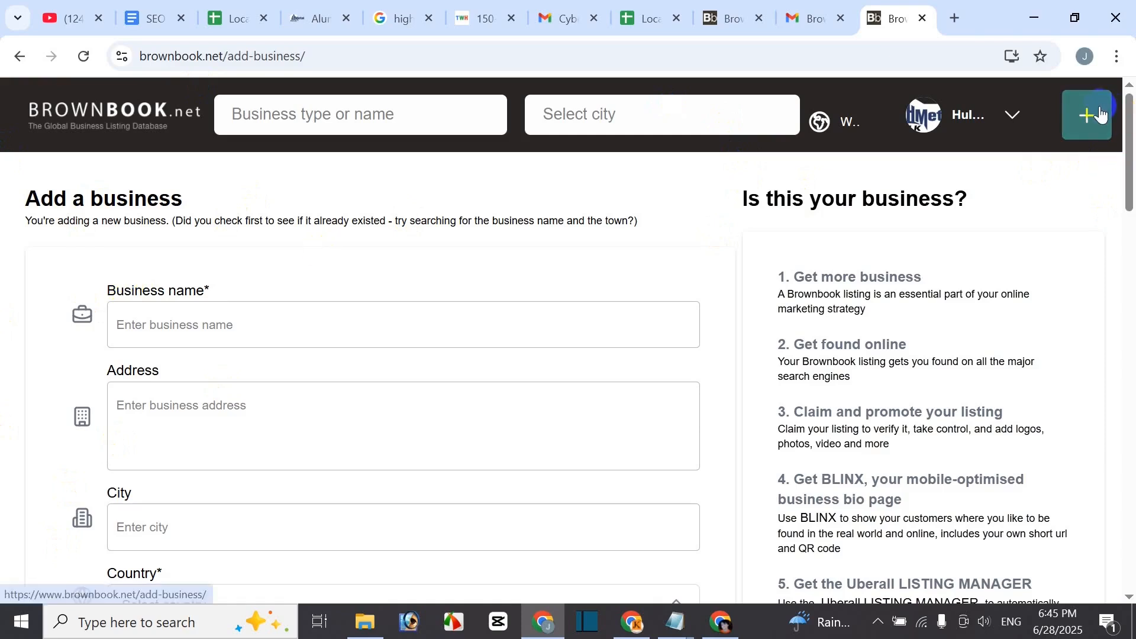
- Enter 'Hulk Metal' as the Business name, copied from the SEO notes document
click(1015, 119)
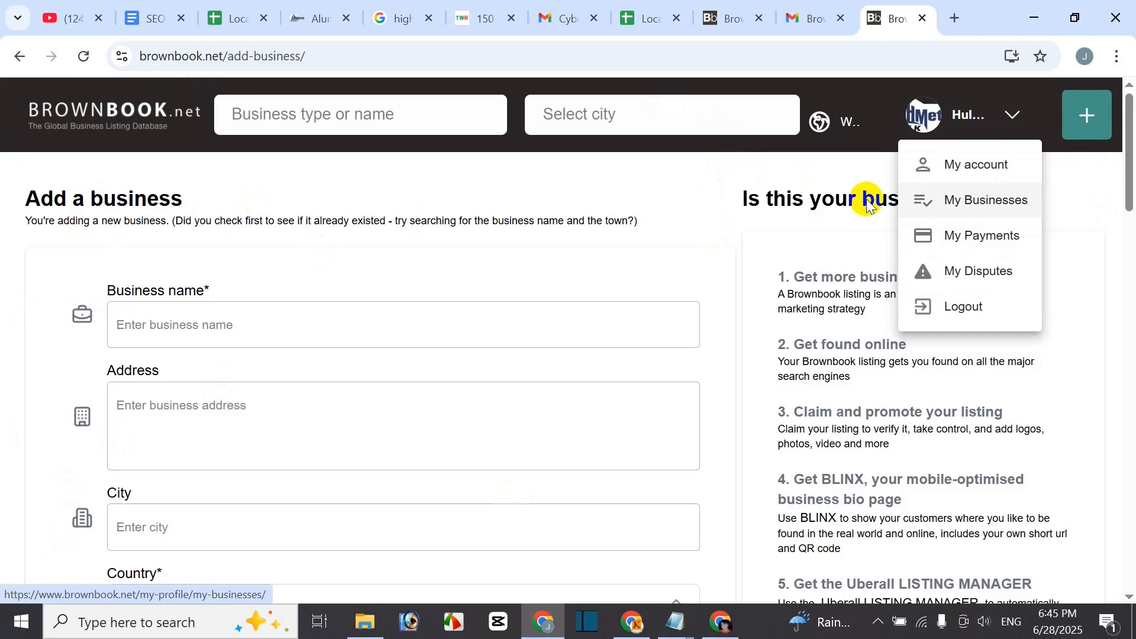
click(576, 196)
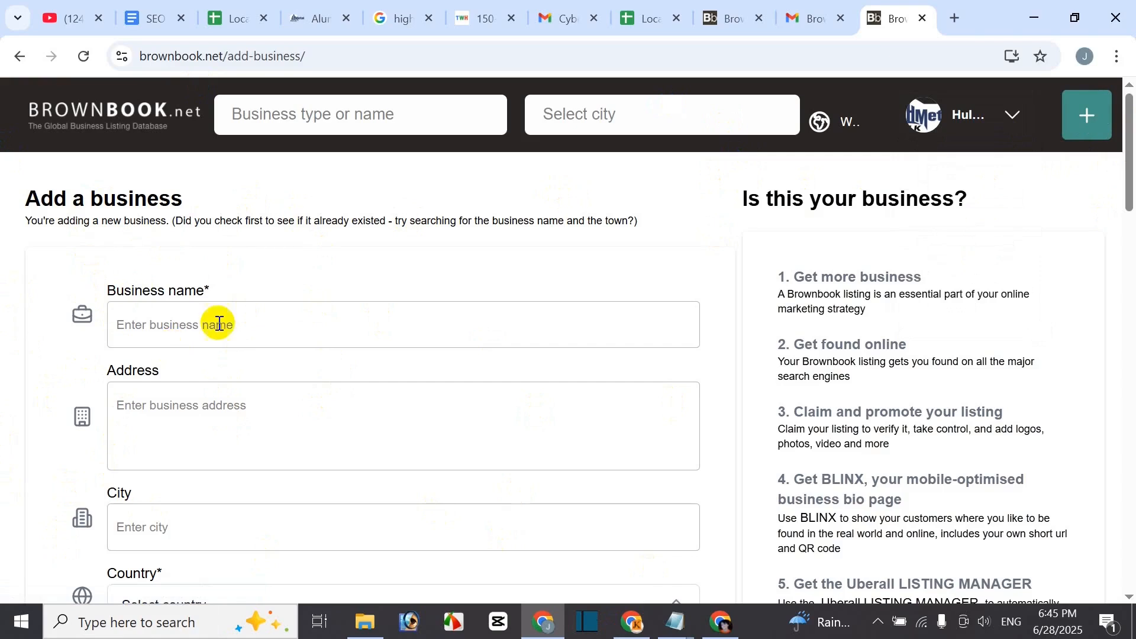
click(1022, 126)
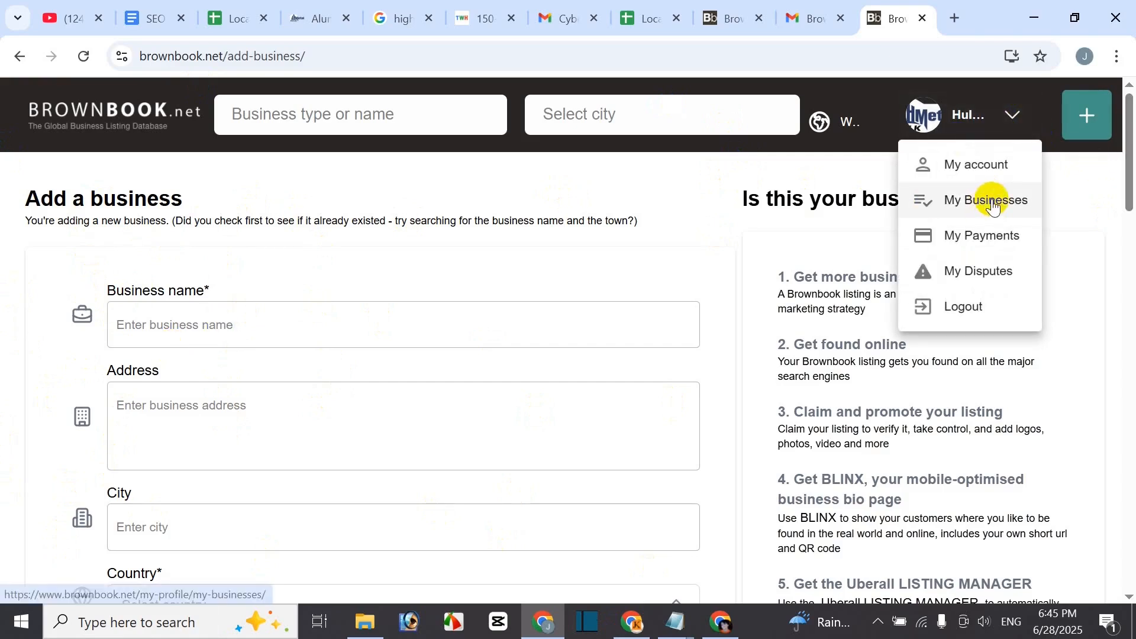
click(719, 183)
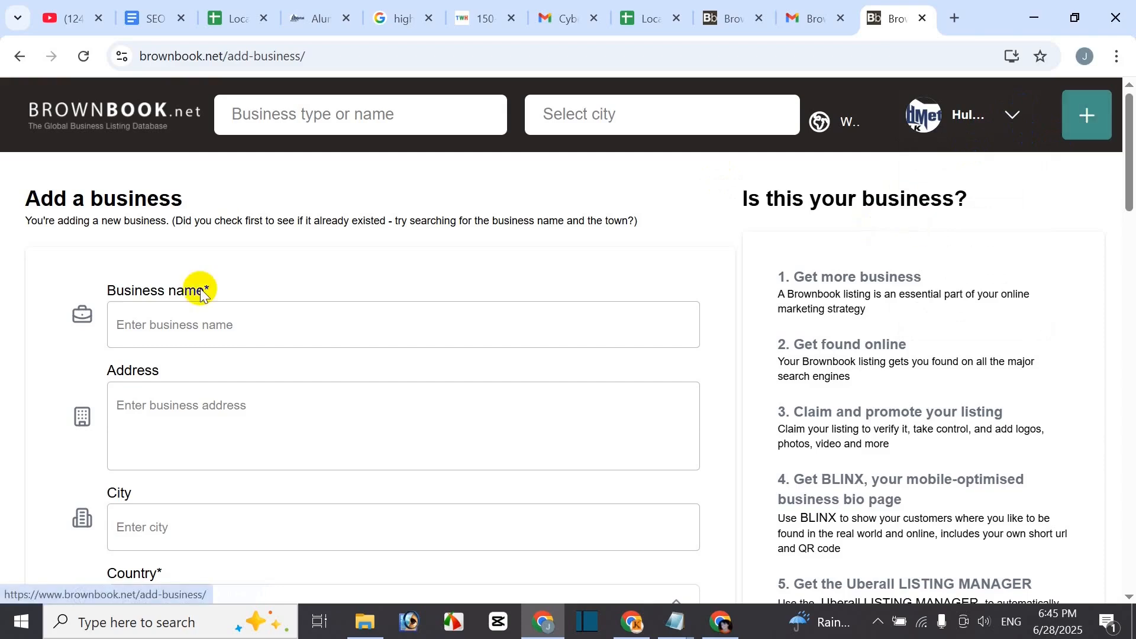
click(195, 330)
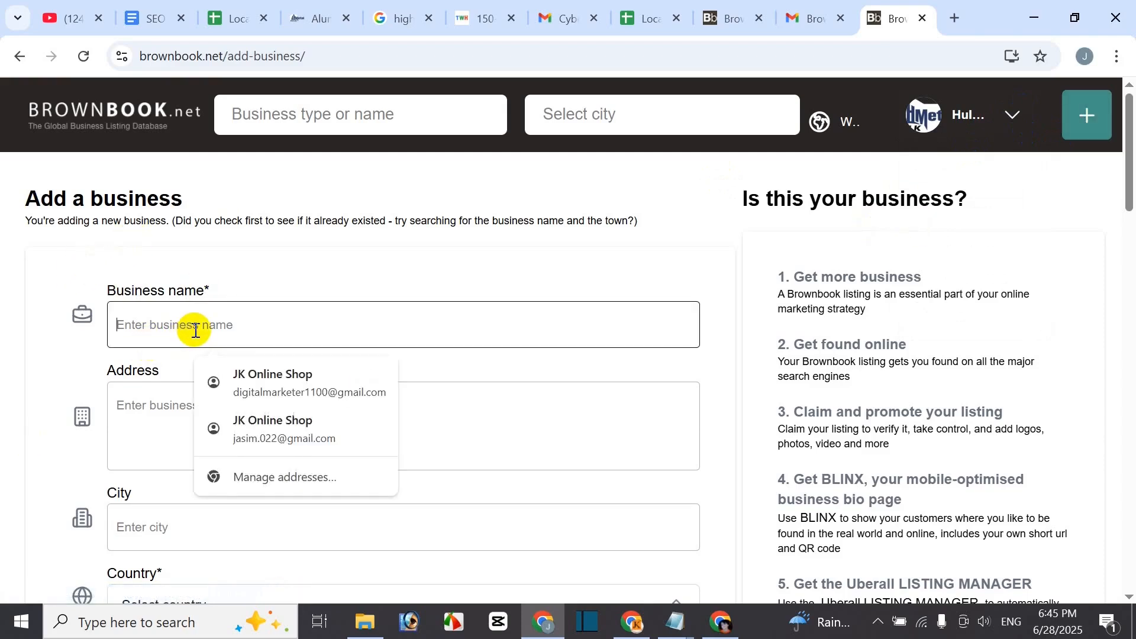
click(160, 18)
drag(431, 410, 530, 406)
key(ctrl+c)
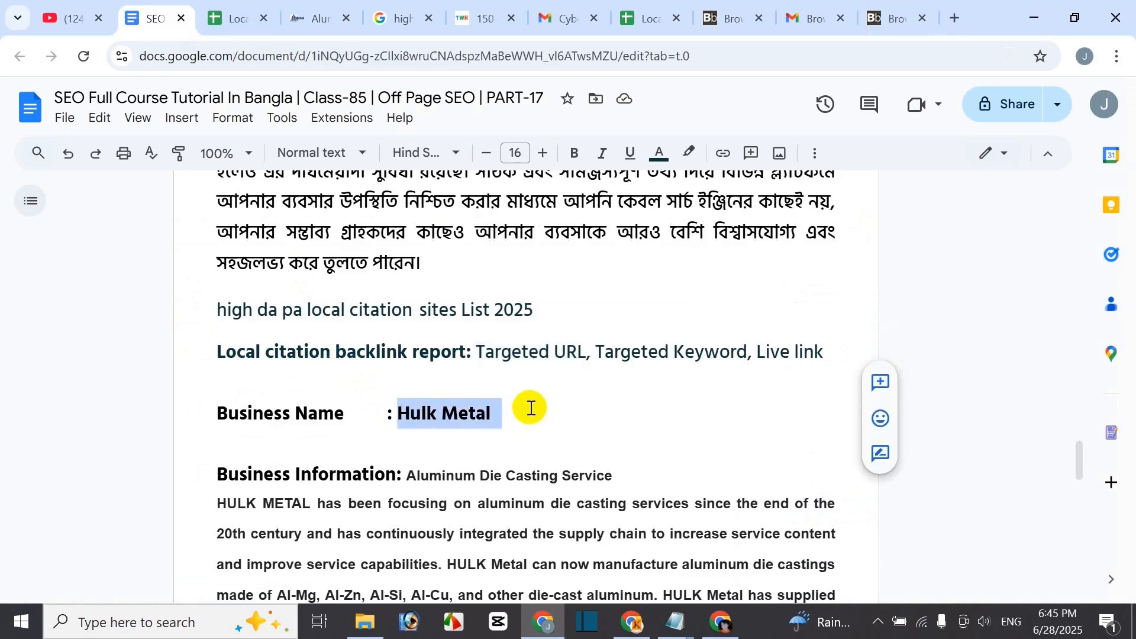
click(878, 19)
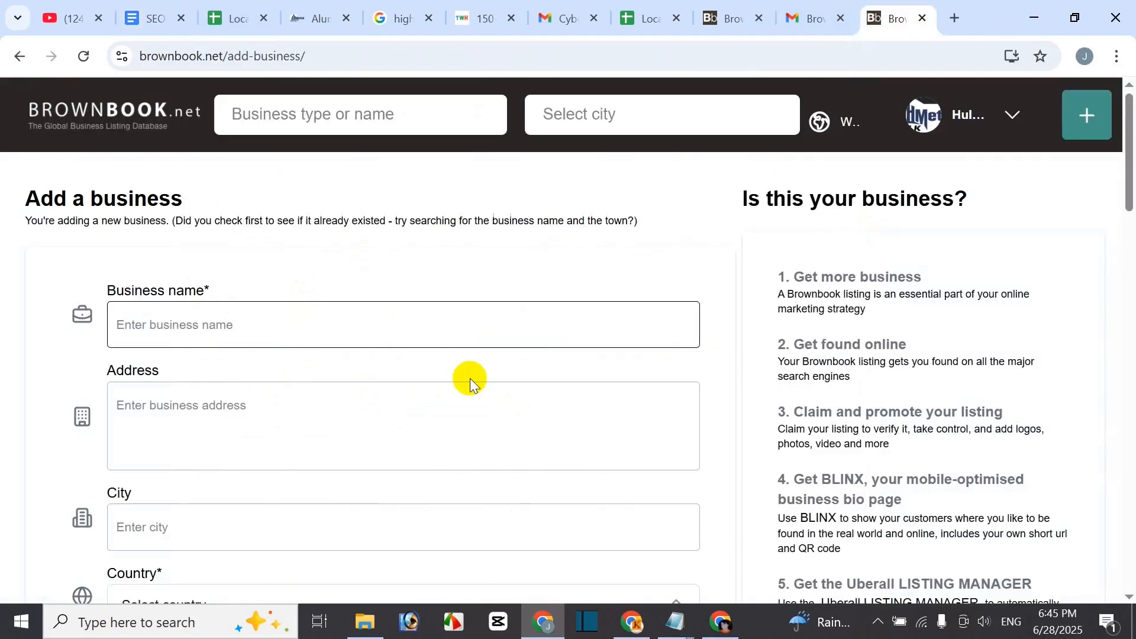
key(ctrl+v)
click(243, 430)
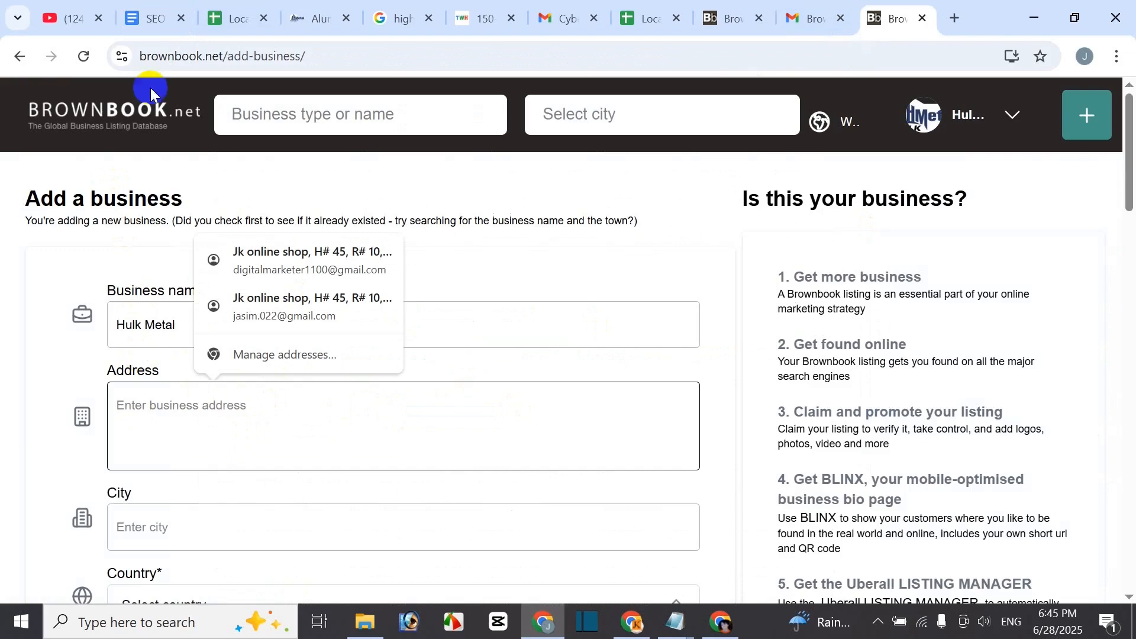
click(139, 13)
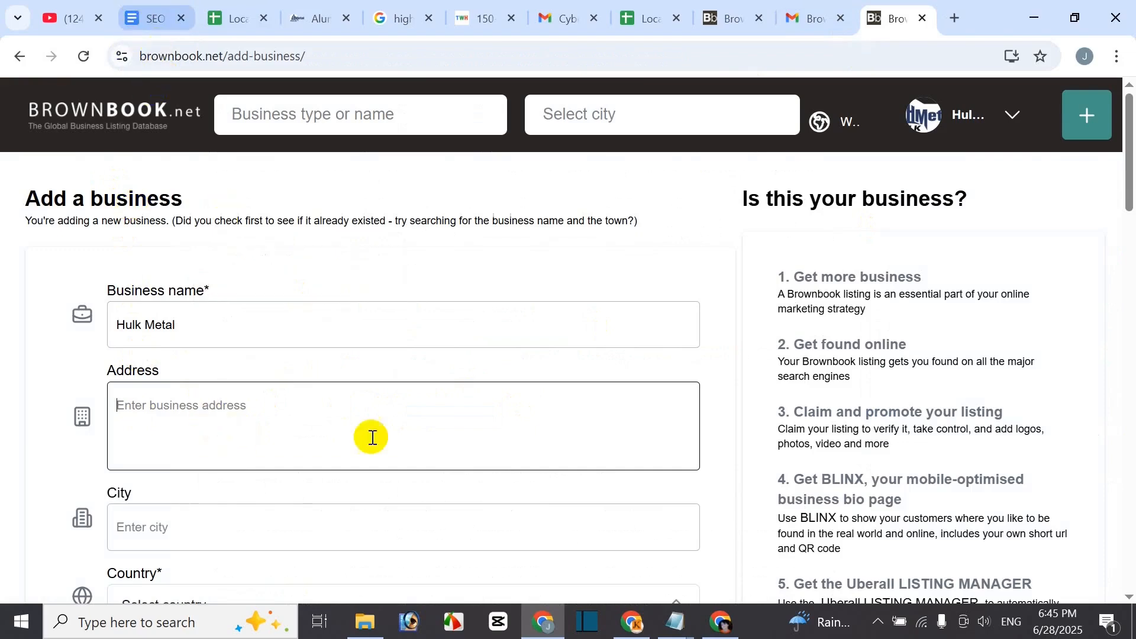
- Paste the Hulk Metal street address and the city Qingdao from the notes into the form
scroll(470, 444, down, 5)
scroll(405, 512, down, 1)
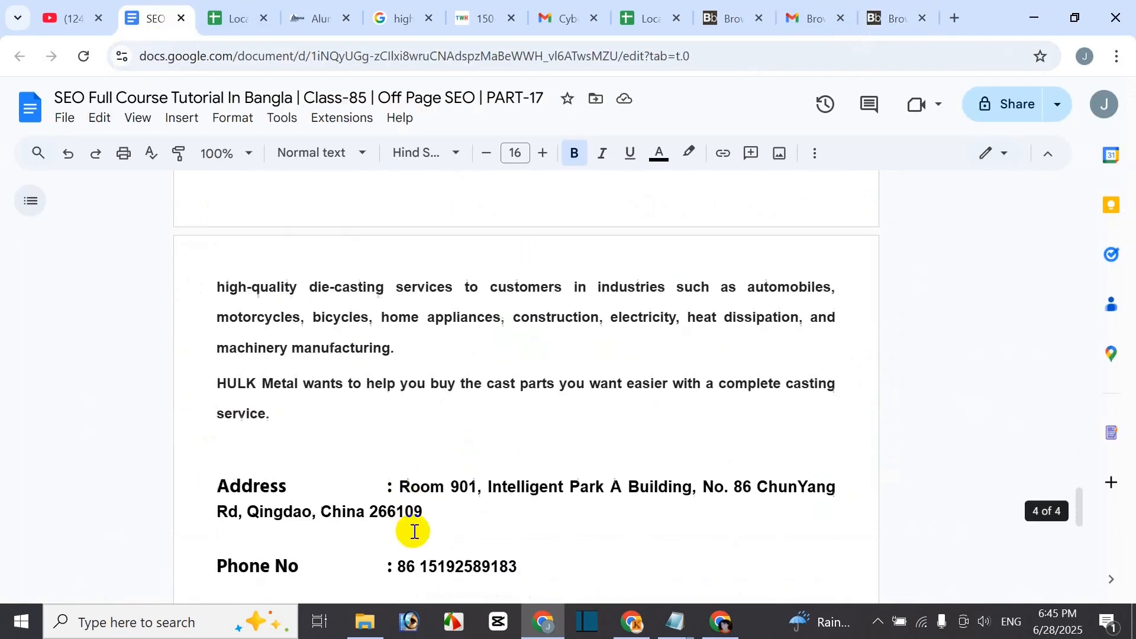
drag(410, 496, 426, 507)
key(ctrl+c)
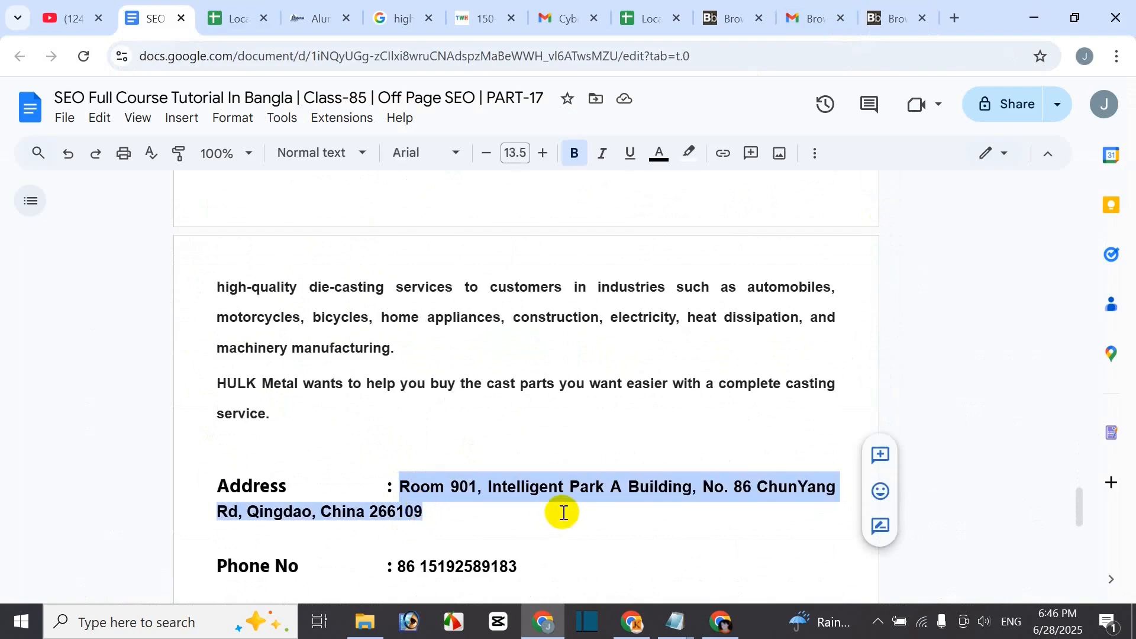
click(891, 18)
key(ctrl+v)
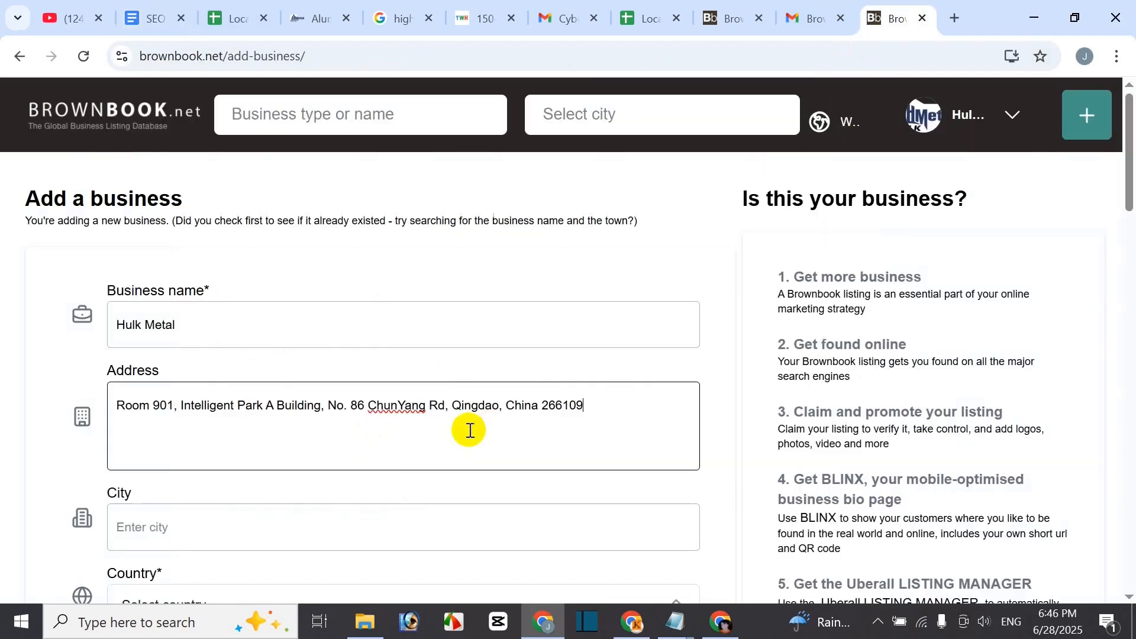
scroll(345, 485, down, 1)
click(182, 439)
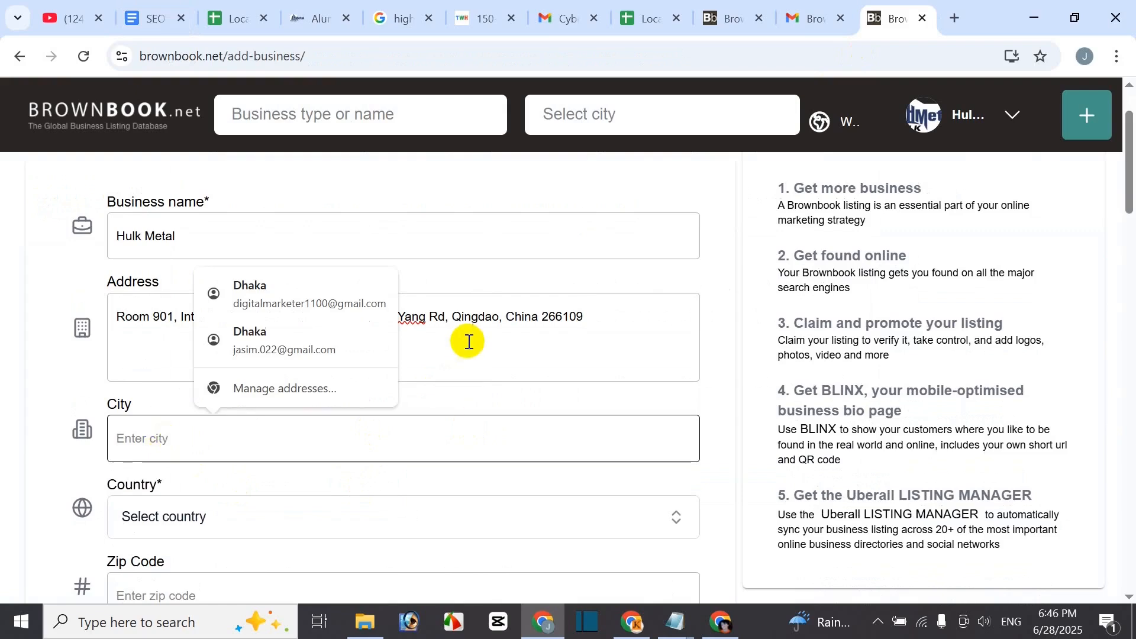
drag(452, 319, 491, 317)
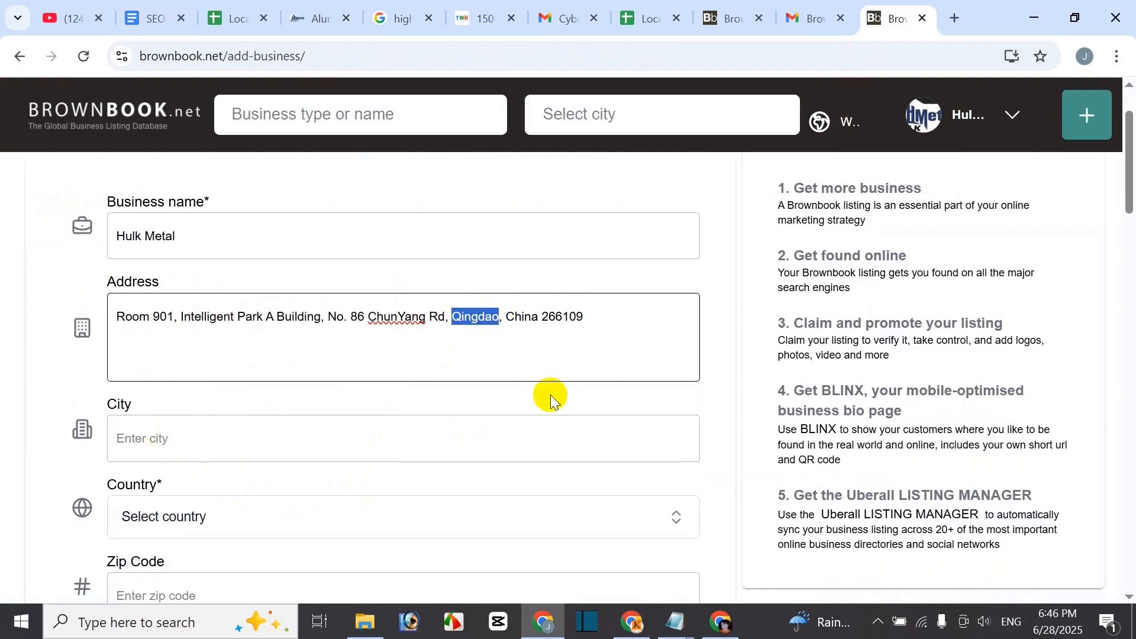
click(444, 426)
text(Qingdao)
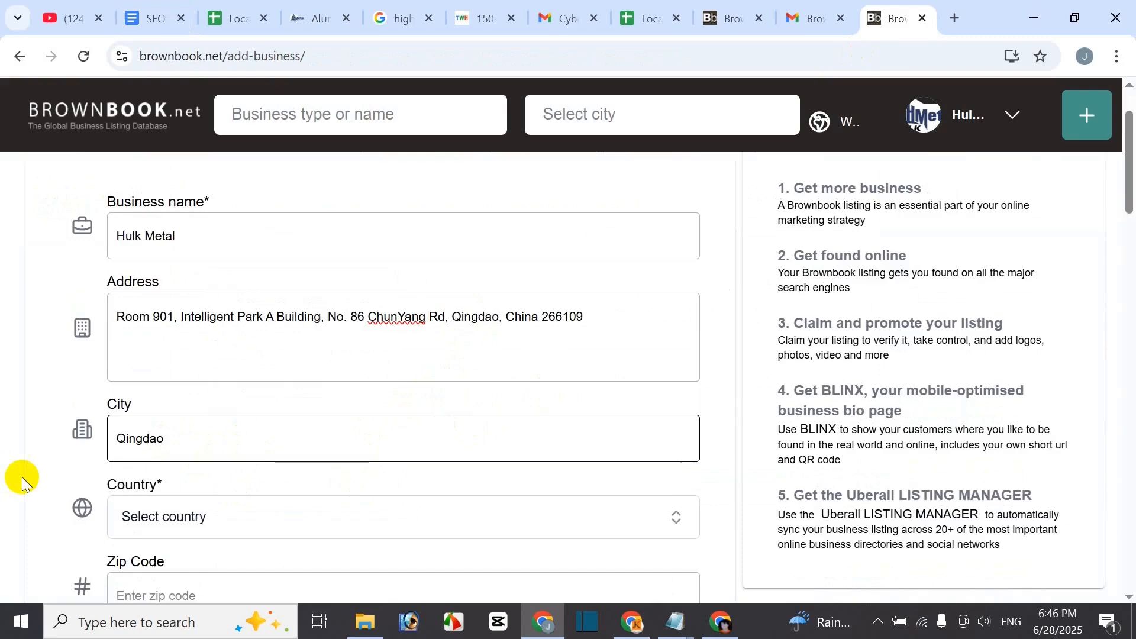
- Set the listing's country to China
scroll(158, 370, down, 3)
click(203, 350)
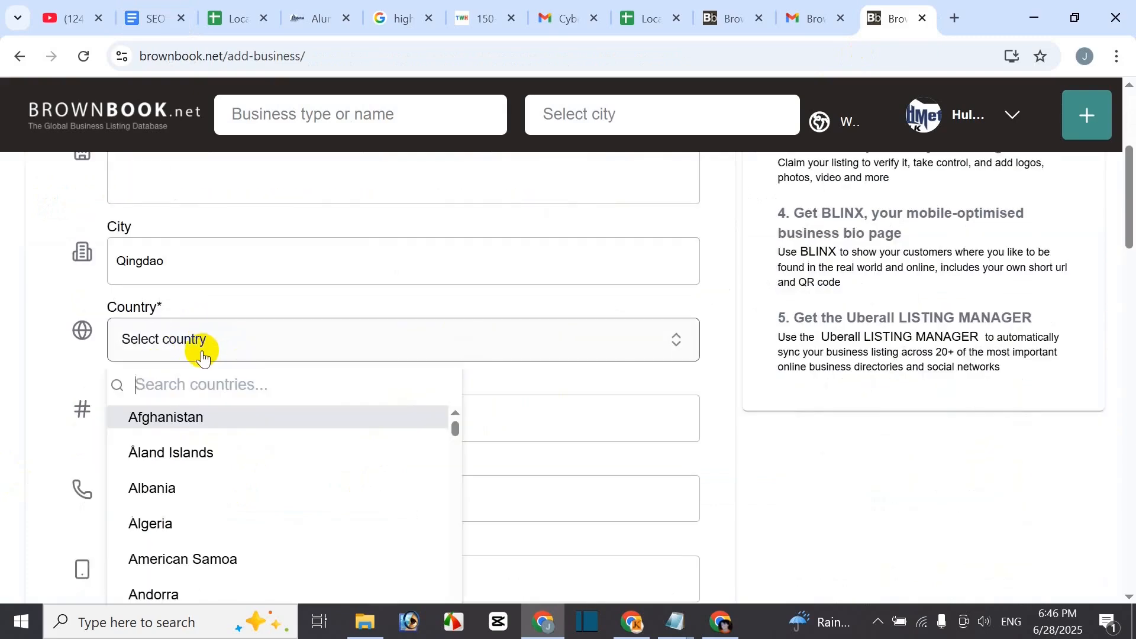
text(chi)
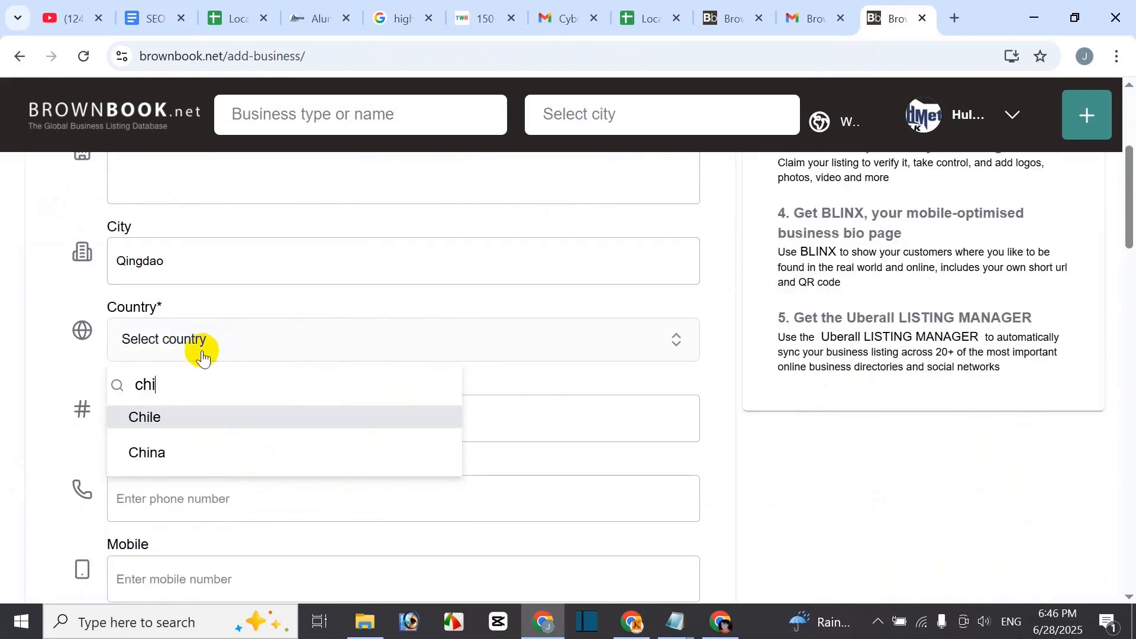
click(183, 452)
scroll(183, 451, up, 1)
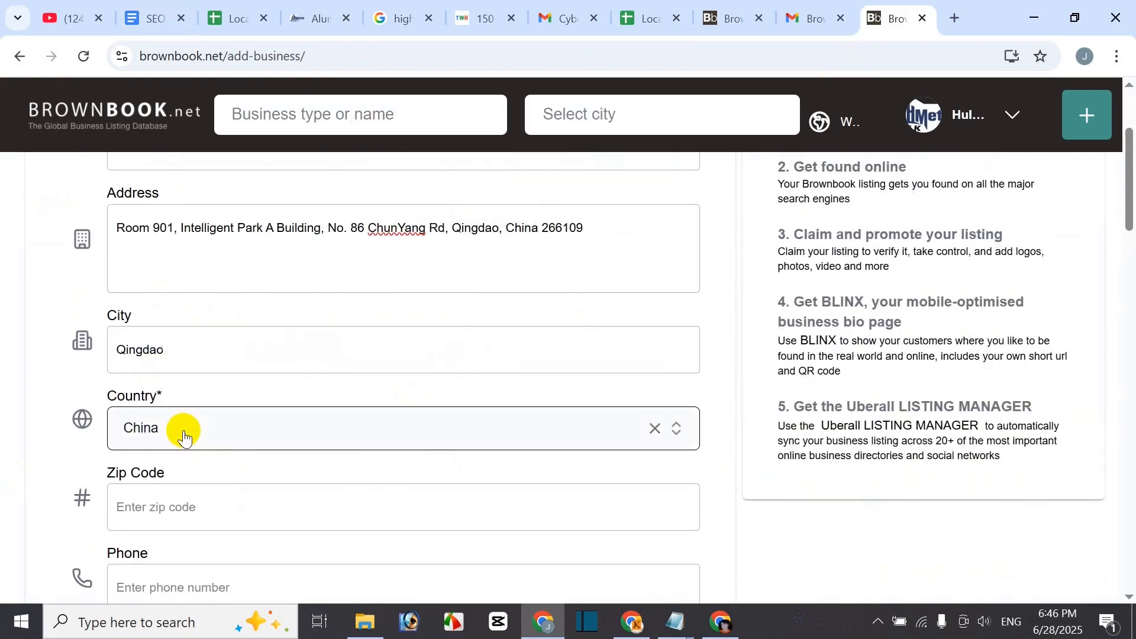
scroll(237, 459, down, 1)
- Copy the zip code from the end of the address in the notes document
click(183, 424)
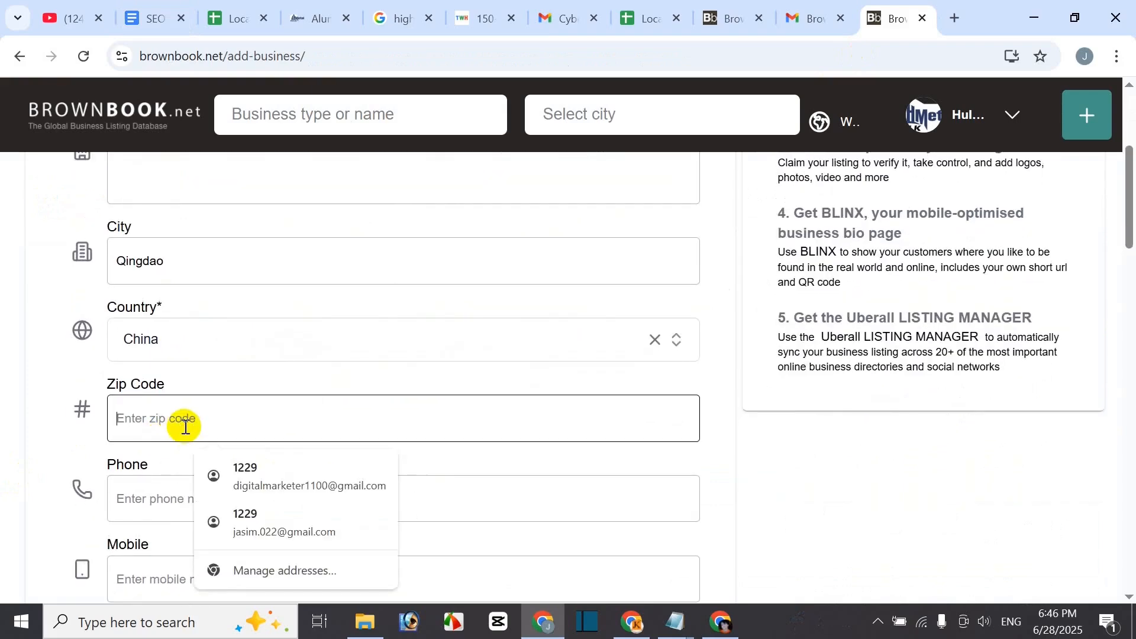
click(139, 16)
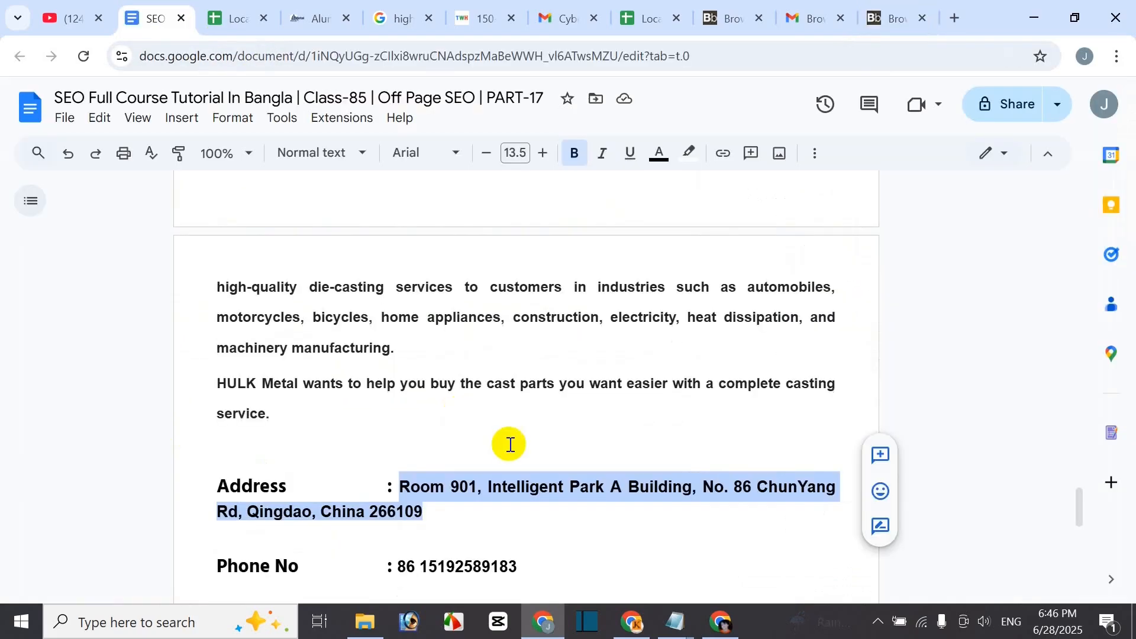
click(435, 528)
drag(371, 510, 425, 510)
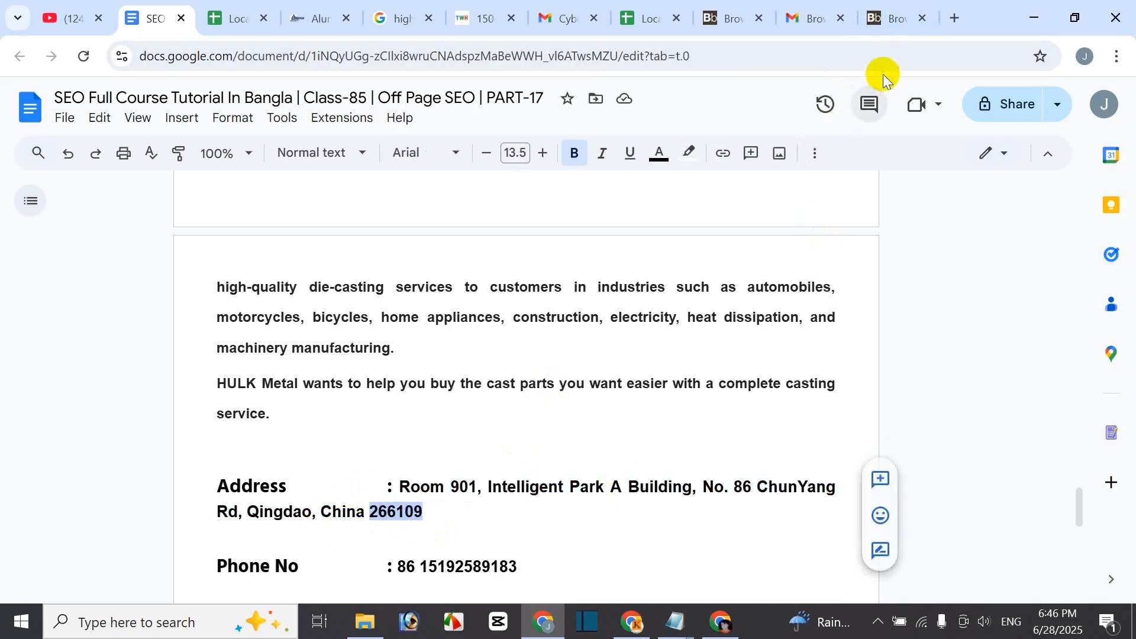
click(882, 18)
- Paste the zip code and the business phone number from the notes into the form
click(361, 425)
text(266109)
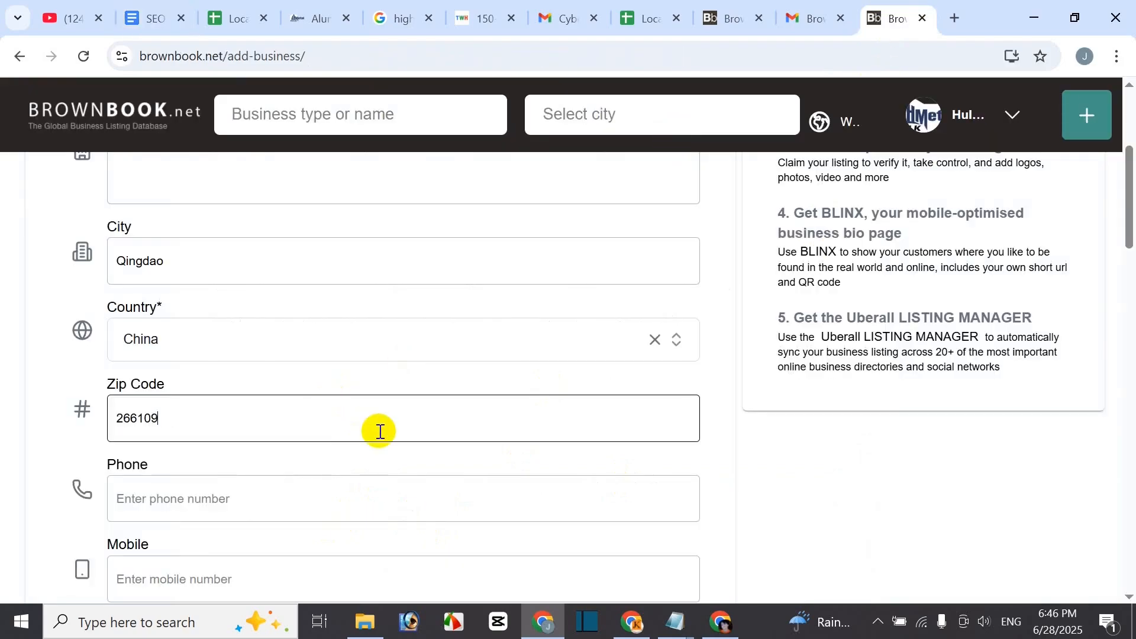
click(166, 23)
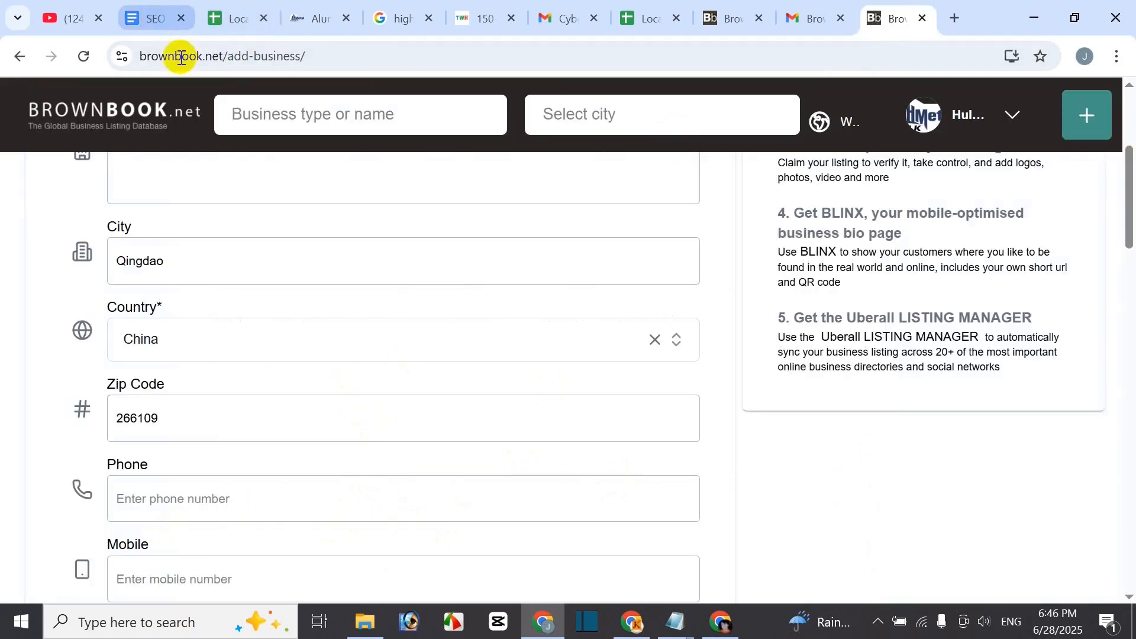
scroll(503, 481, down, 3)
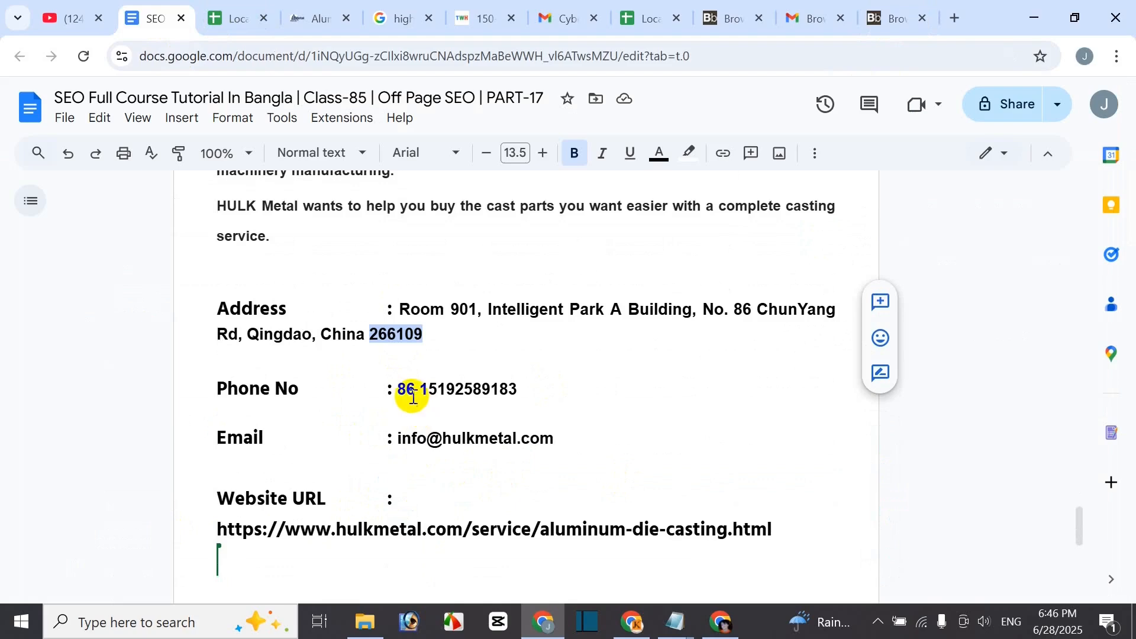
drag(404, 391, 646, 388)
key(ctrl+c)
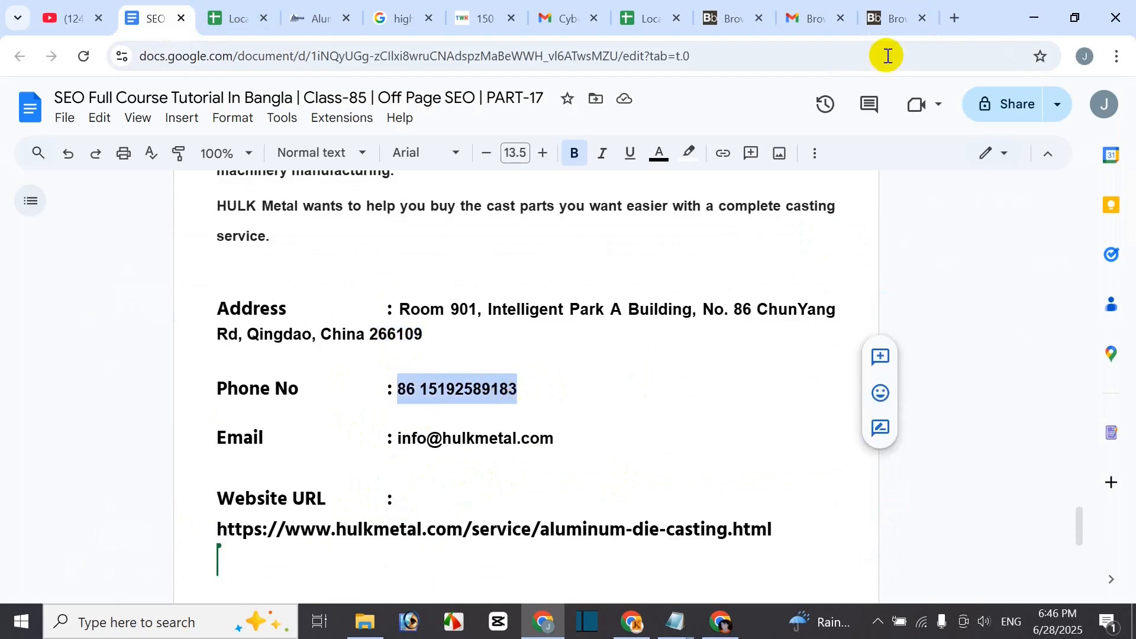
click(888, 19)
click(221, 500)
key(ctrl+v)
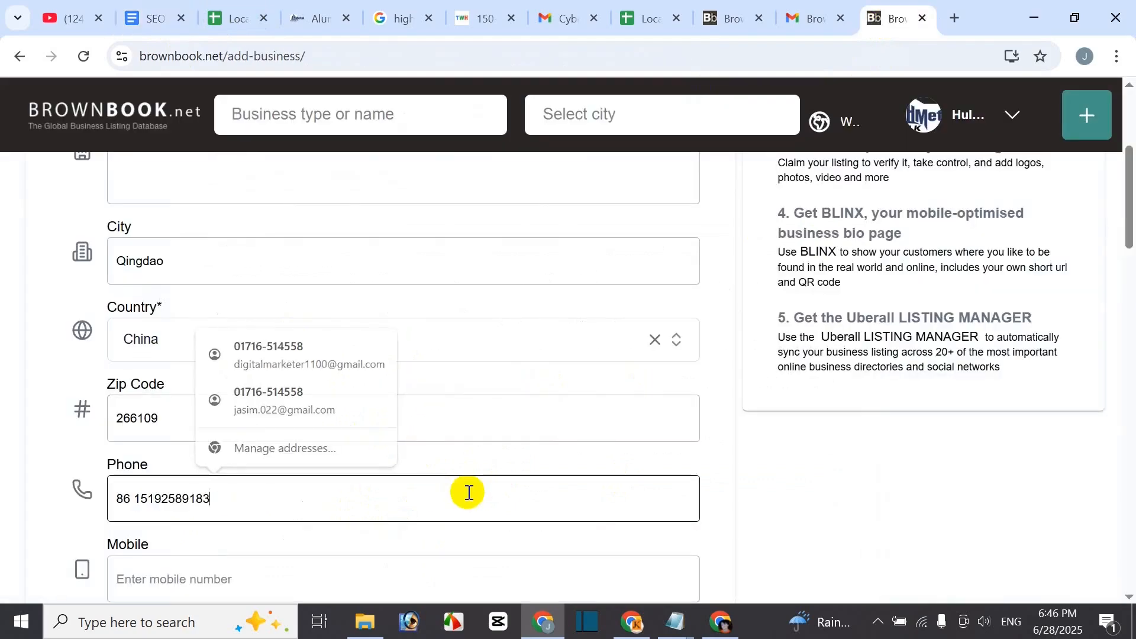
- Copy the contact e-mail from the notes document for the Email field
scroll(298, 506, down, 3)
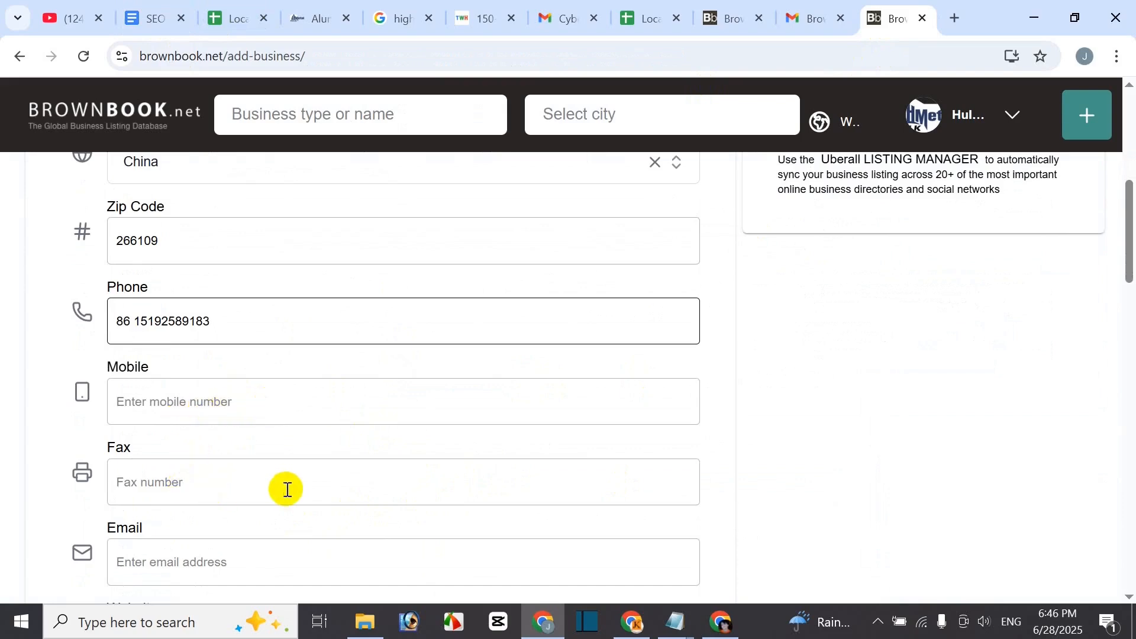
scroll(287, 489, down, 2)
click(160, 474)
click(142, 9)
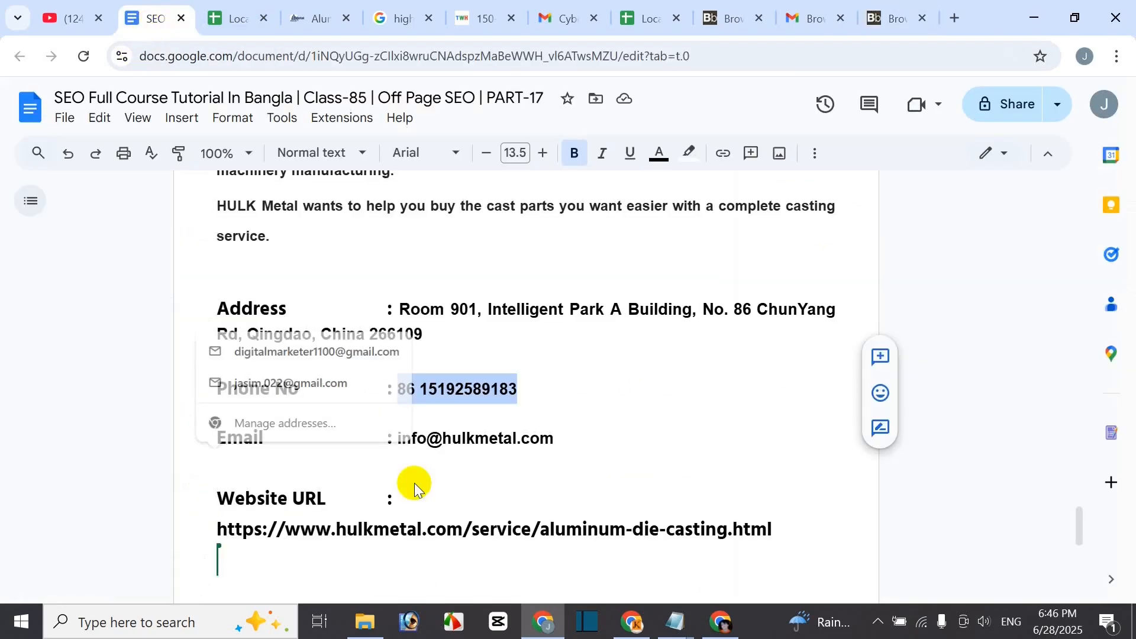
drag(395, 438, 550, 438)
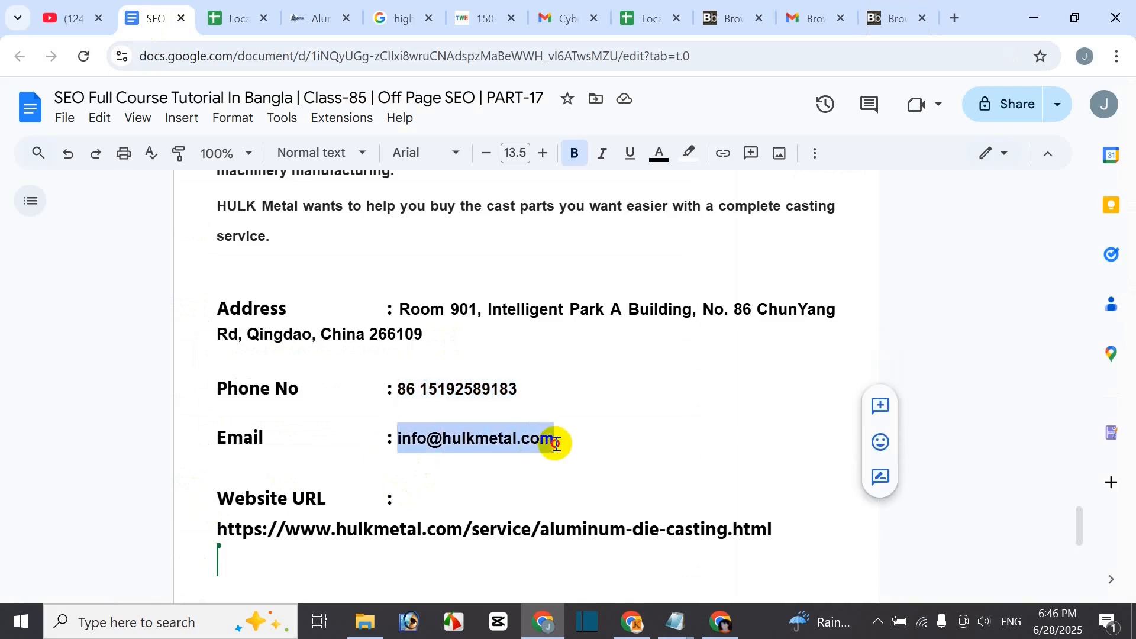
click(902, 18)
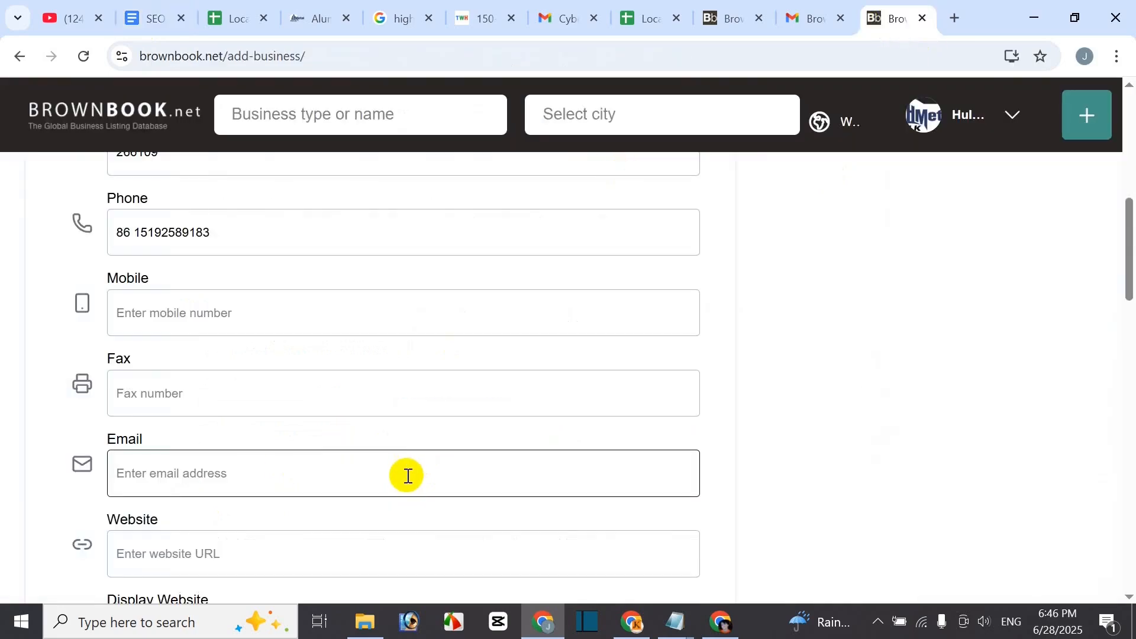
- Select the aluminum-die-casting page URL in the business details document
scroll(355, 477, down, 3)
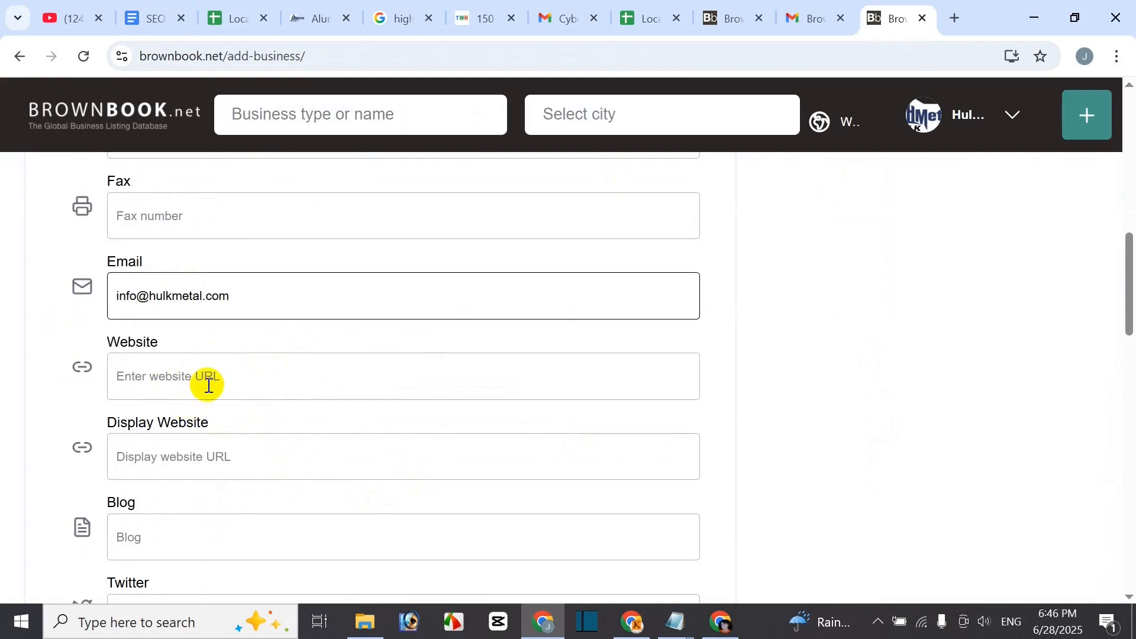
click(160, 20)
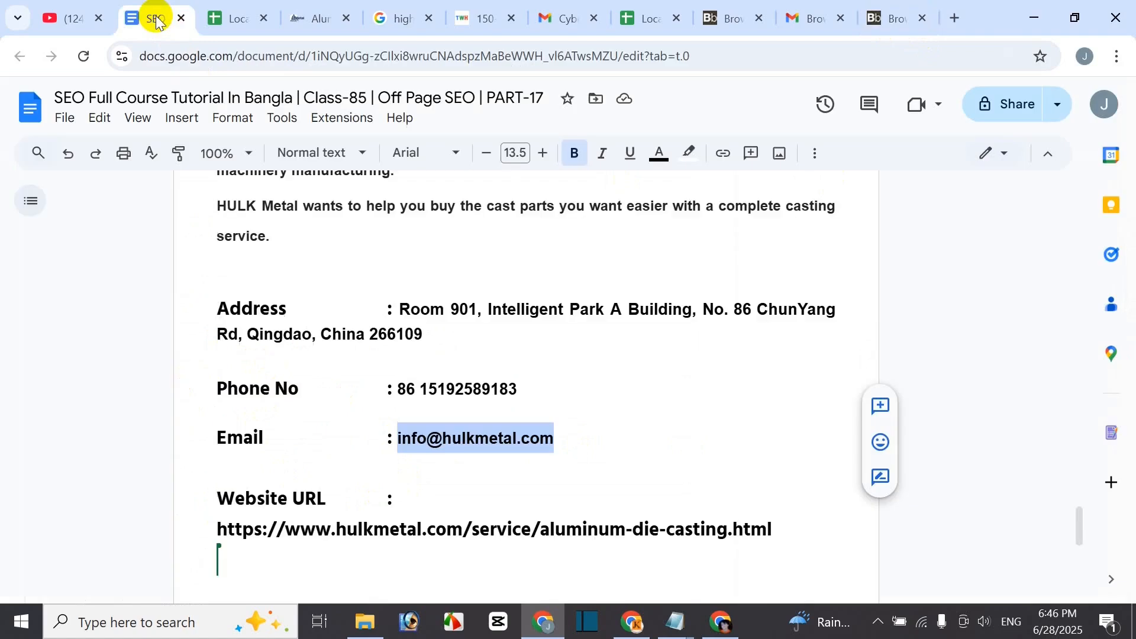
click(217, 537)
drag(217, 528, 813, 526)
key(ctrl+c)
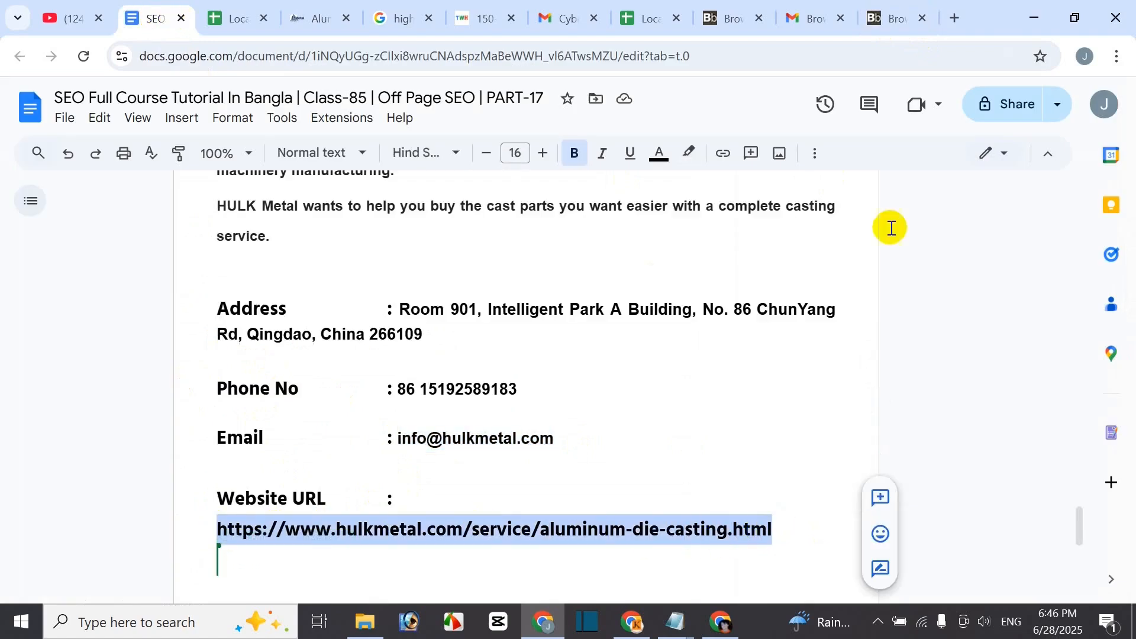
- Paste the die-casting URL into both Website and Display Website, then move to the Blog field
click(896, 20)
click(207, 400)
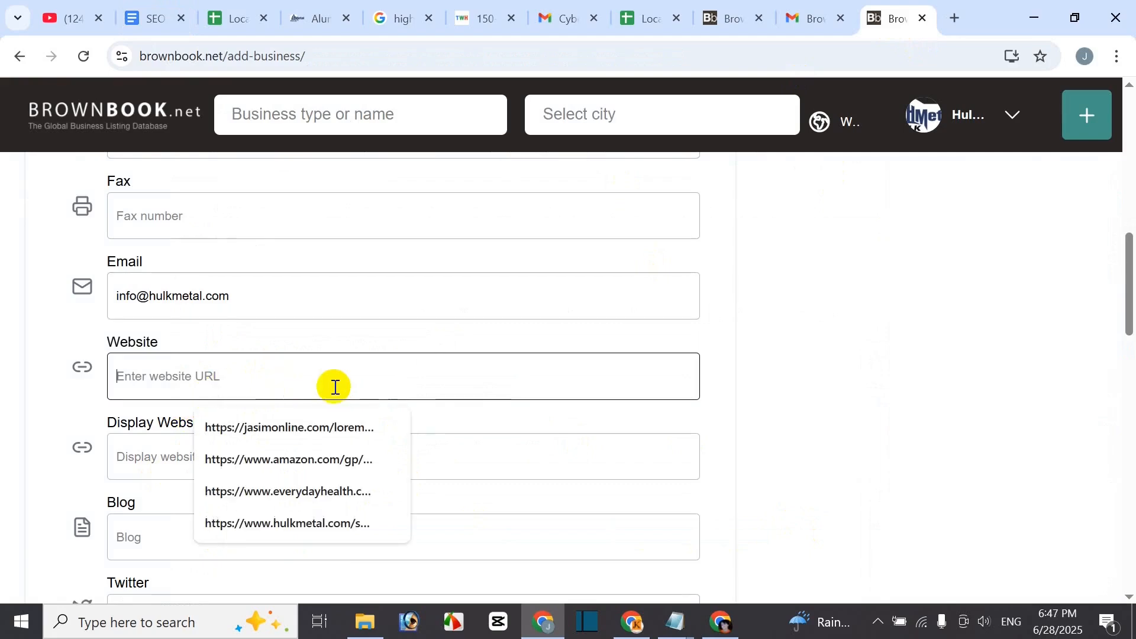
key(ctrl+v)
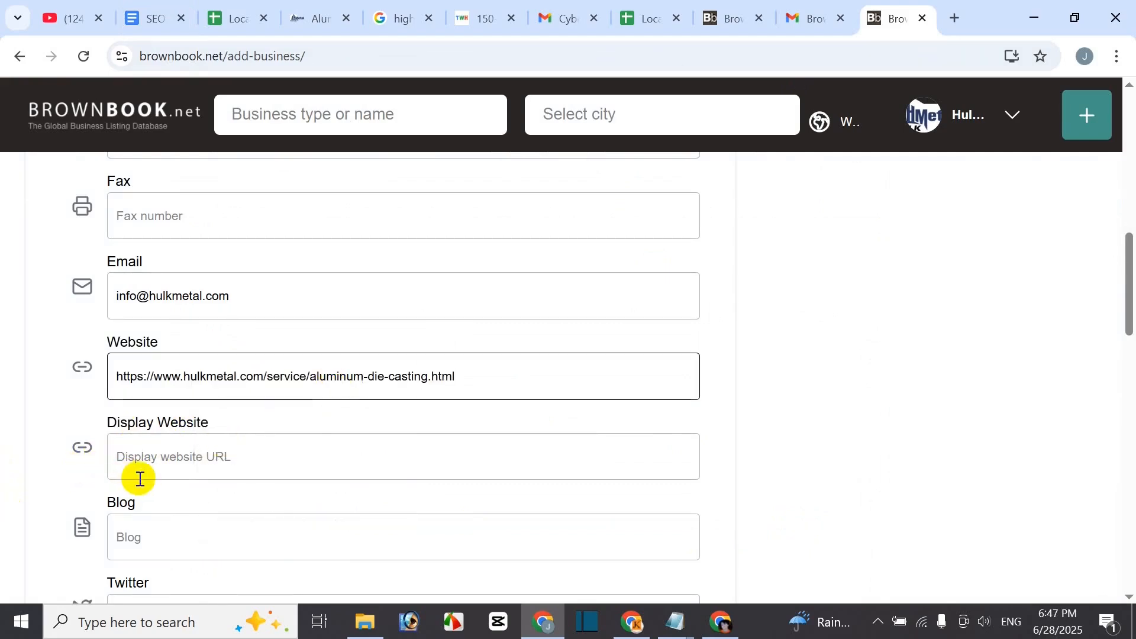
click(231, 467)
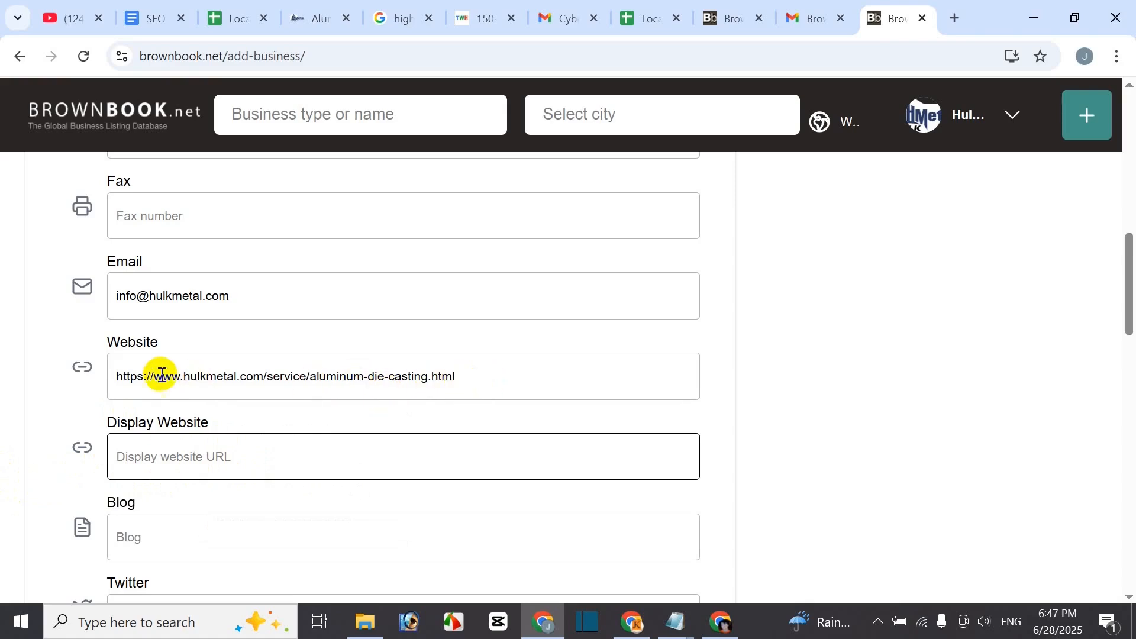
key(ctrl+v)
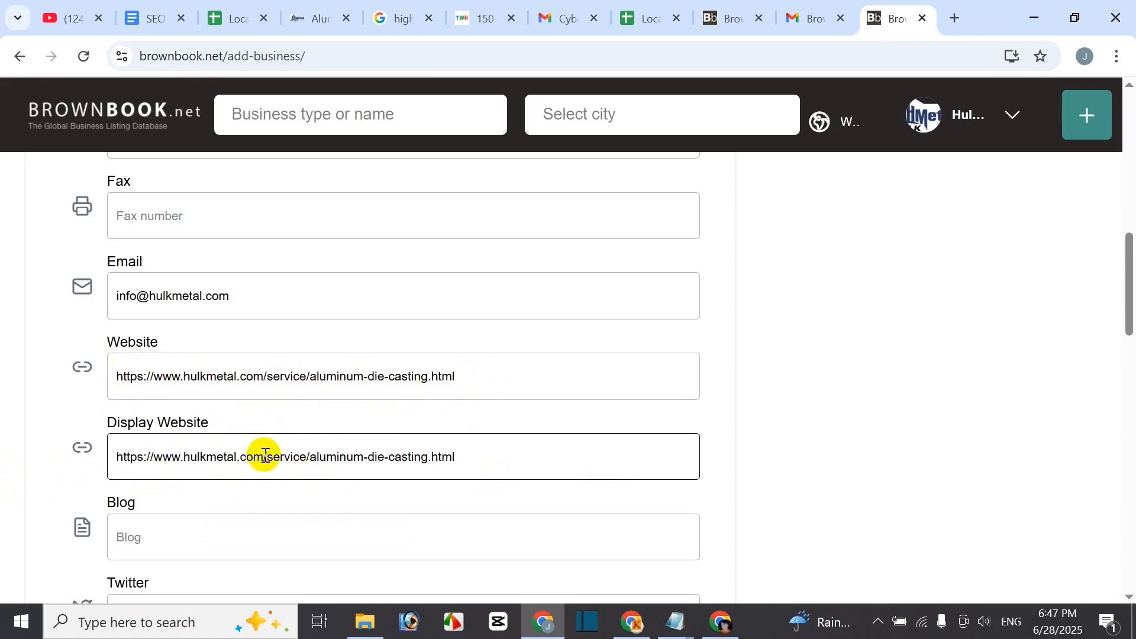
scroll(322, 509, down, 1)
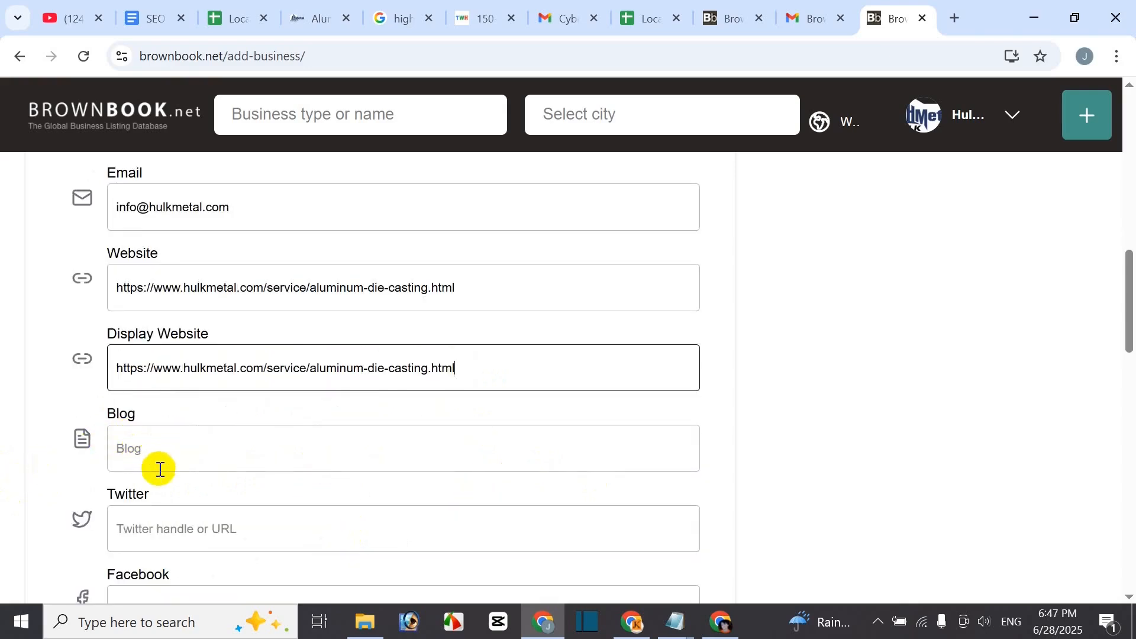
scroll(159, 469, down, 1)
click(170, 358)
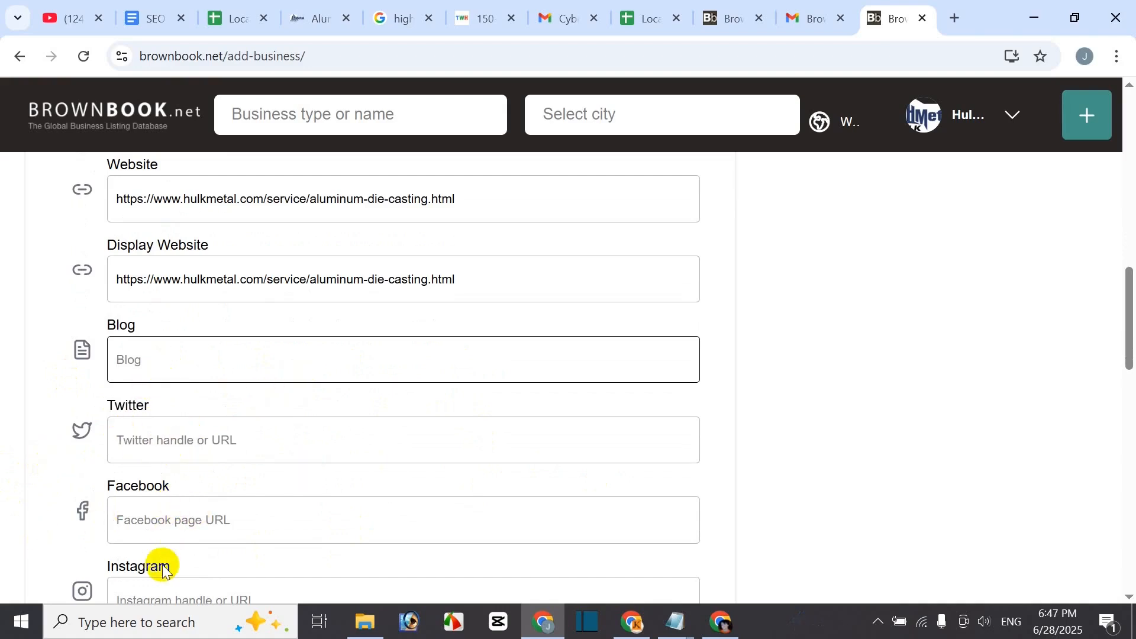
scroll(225, 559, down, 1)
scroll(225, 559, down, 1)
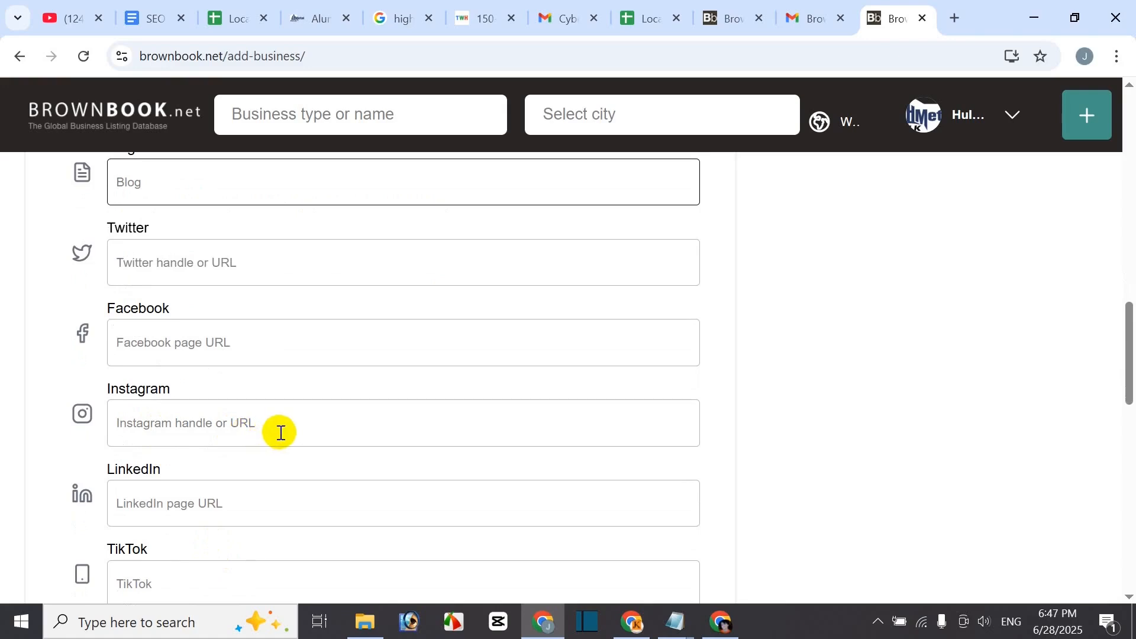
scroll(281, 433, up, 1)
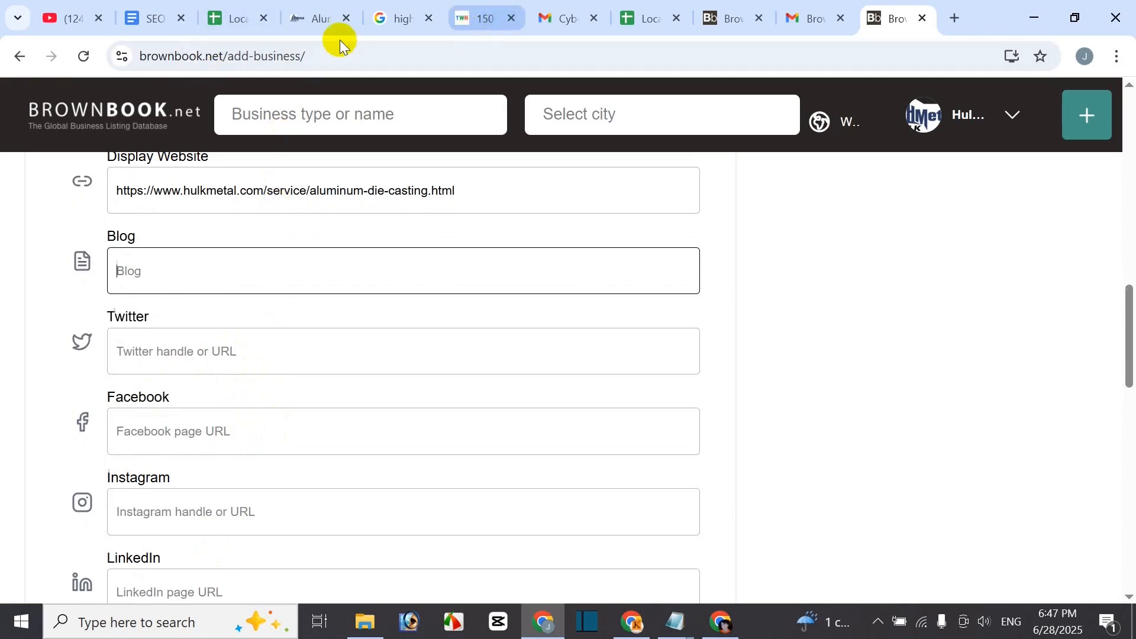
click(313, 27)
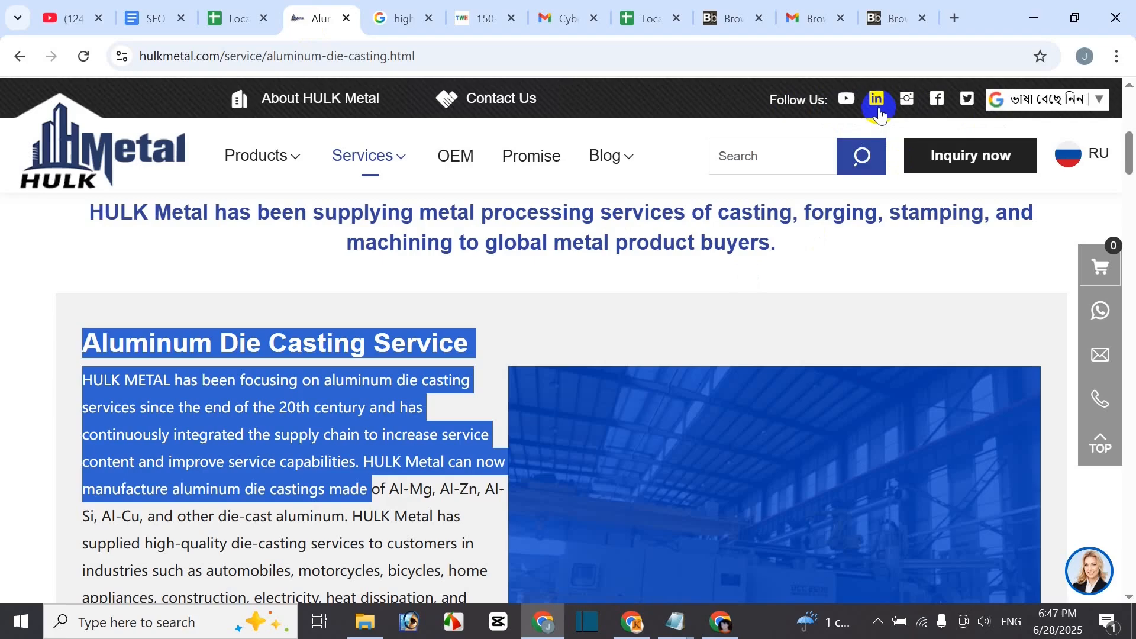
click(886, 19)
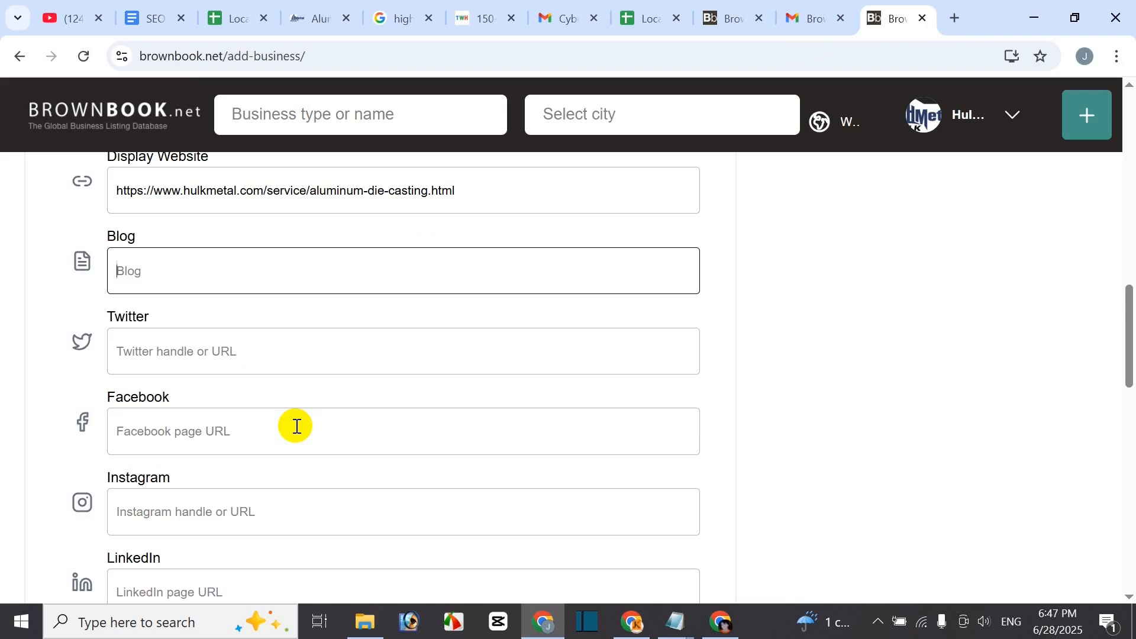
scroll(364, 415, down, 5)
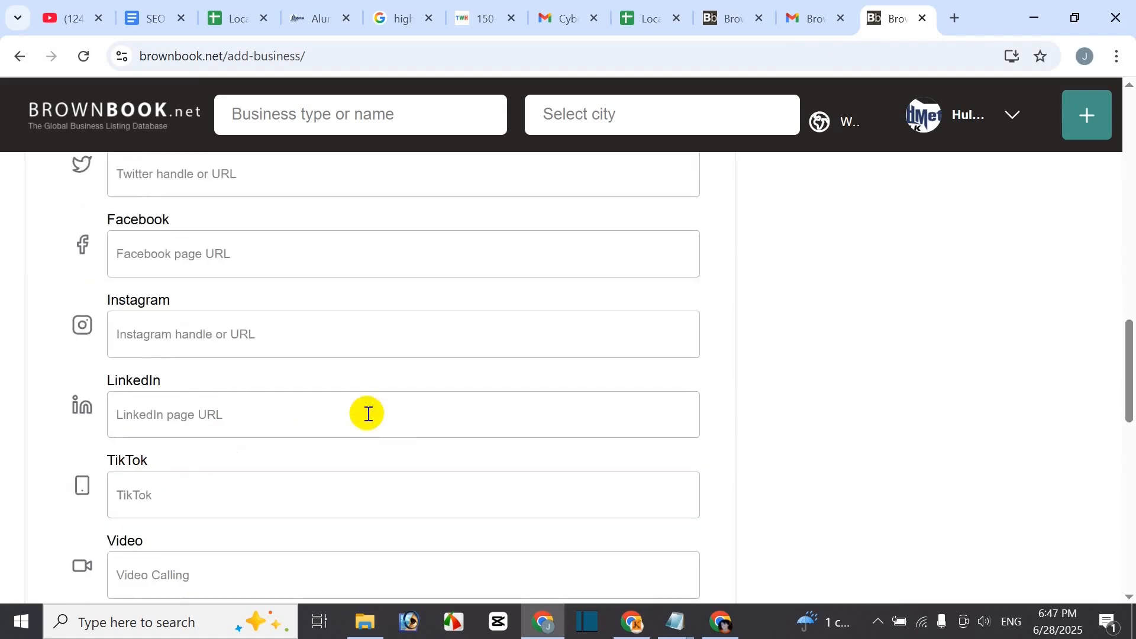
scroll(236, 458, down, 2)
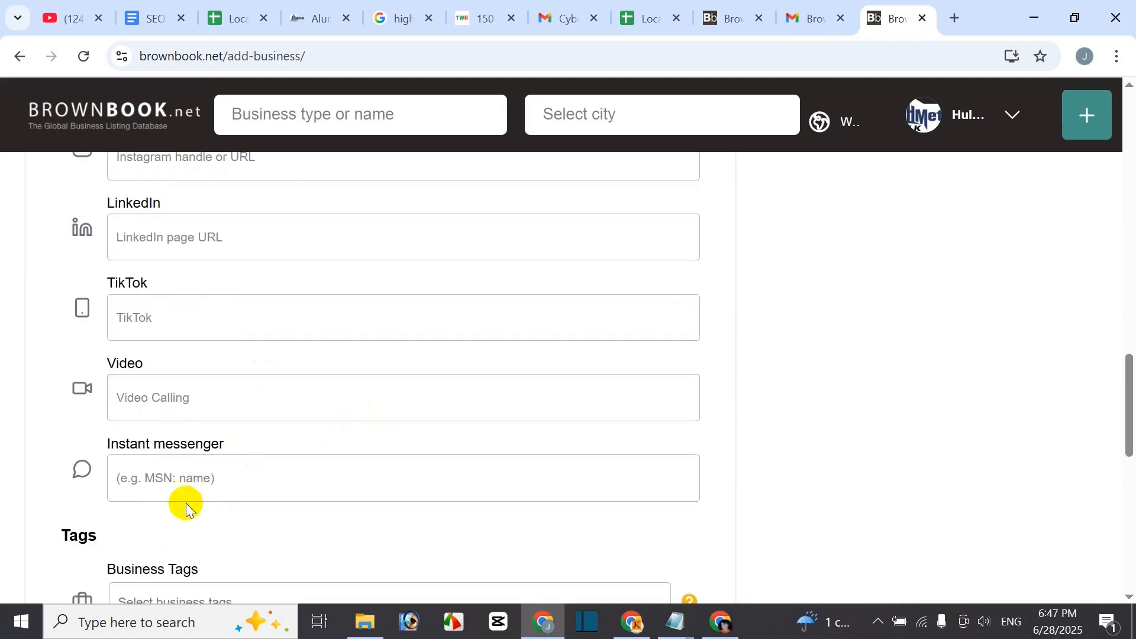
scroll(236, 506, down, 1)
scroll(236, 469, down, 3)
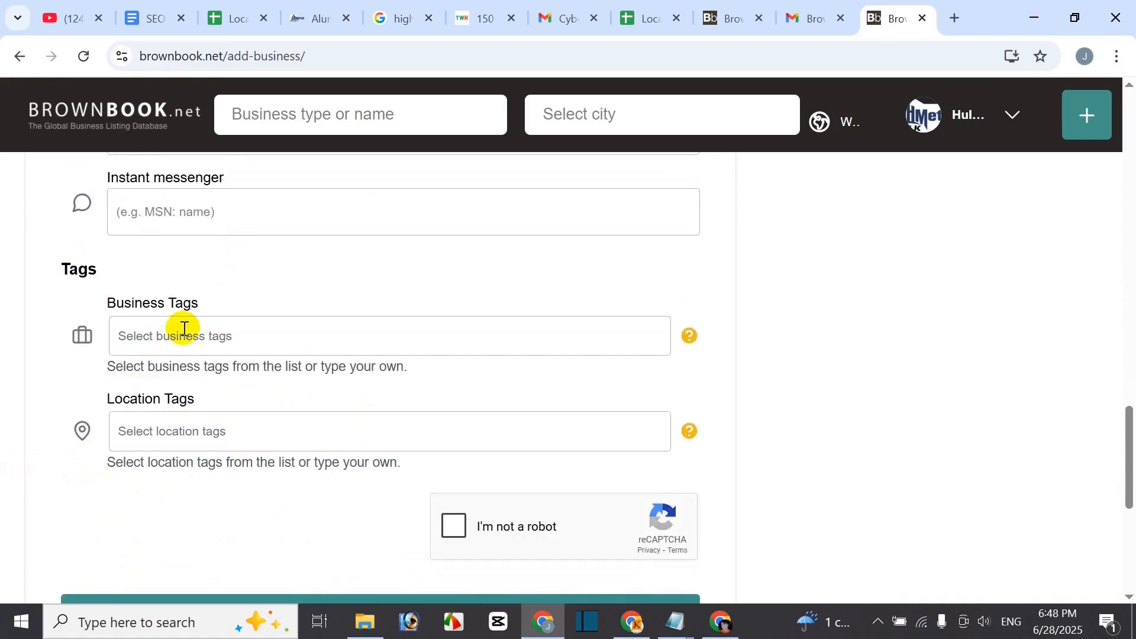
- Copy the service title from the Hulk Metal page and add 'Aluminum Die Casting Service' as a business tag
click(324, 19)
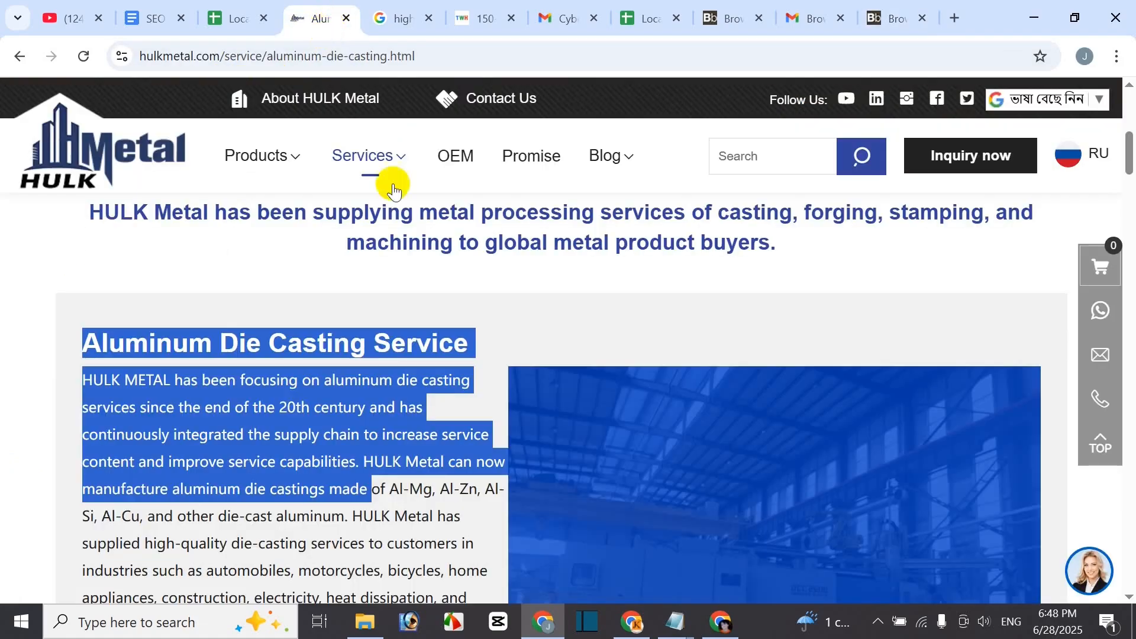
scroll(604, 279, up, 3)
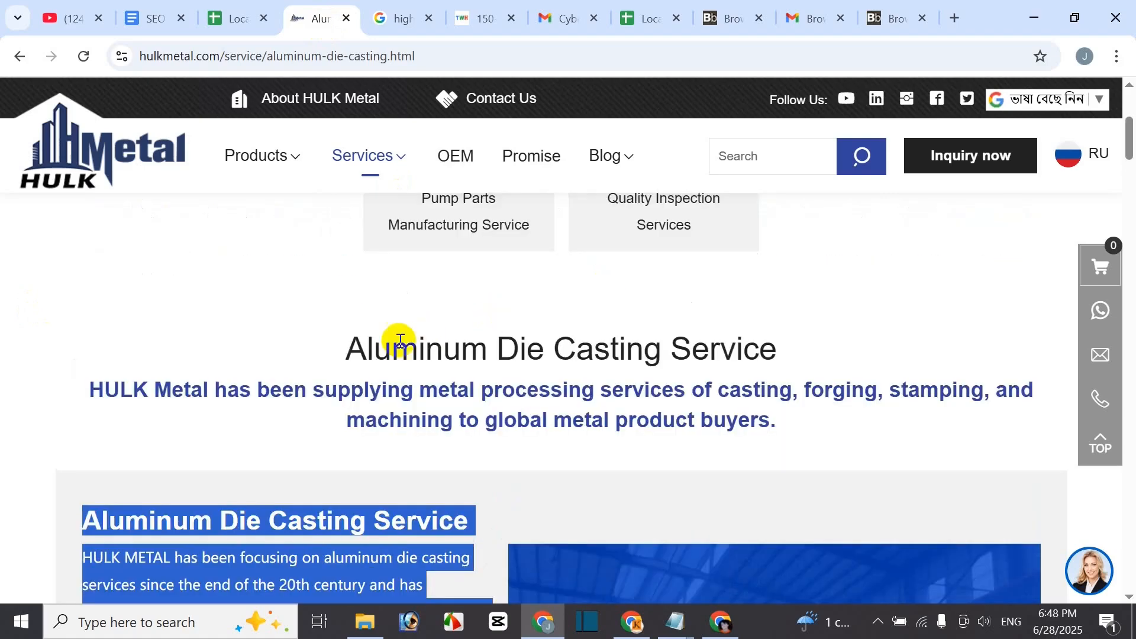
drag(349, 350, 803, 369)
key(ctrl+c)
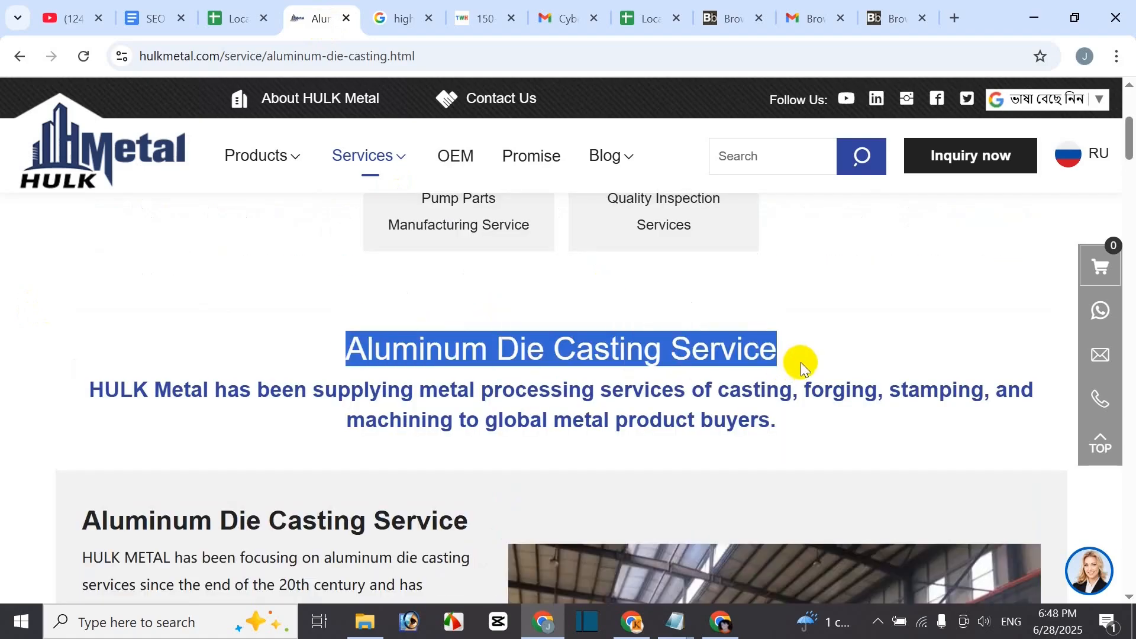
click(881, 19)
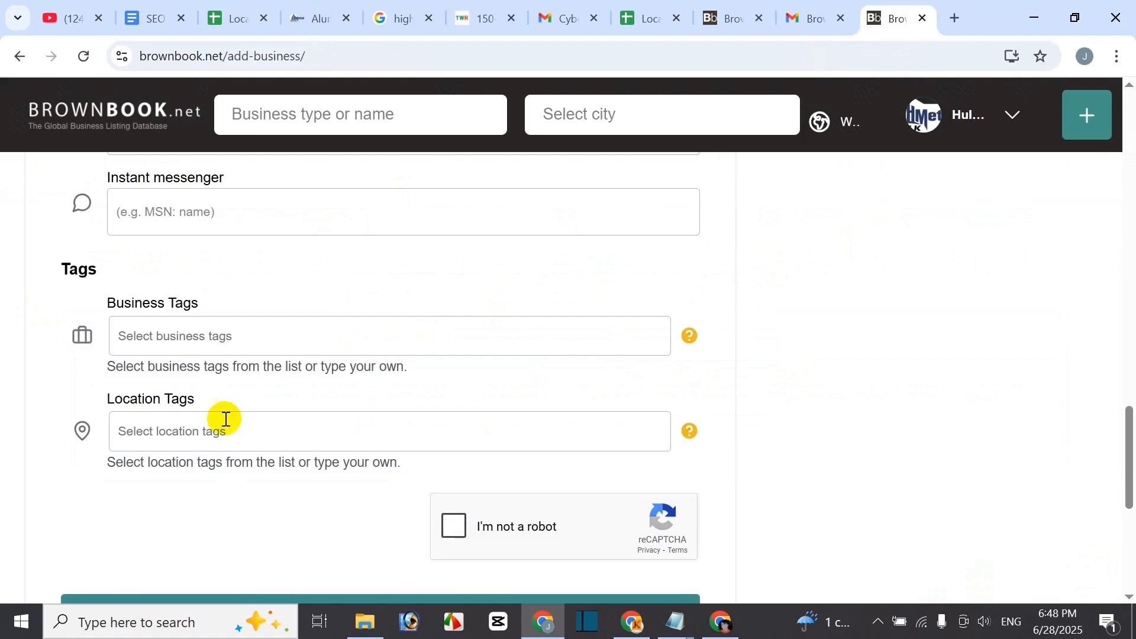
click(156, 349)
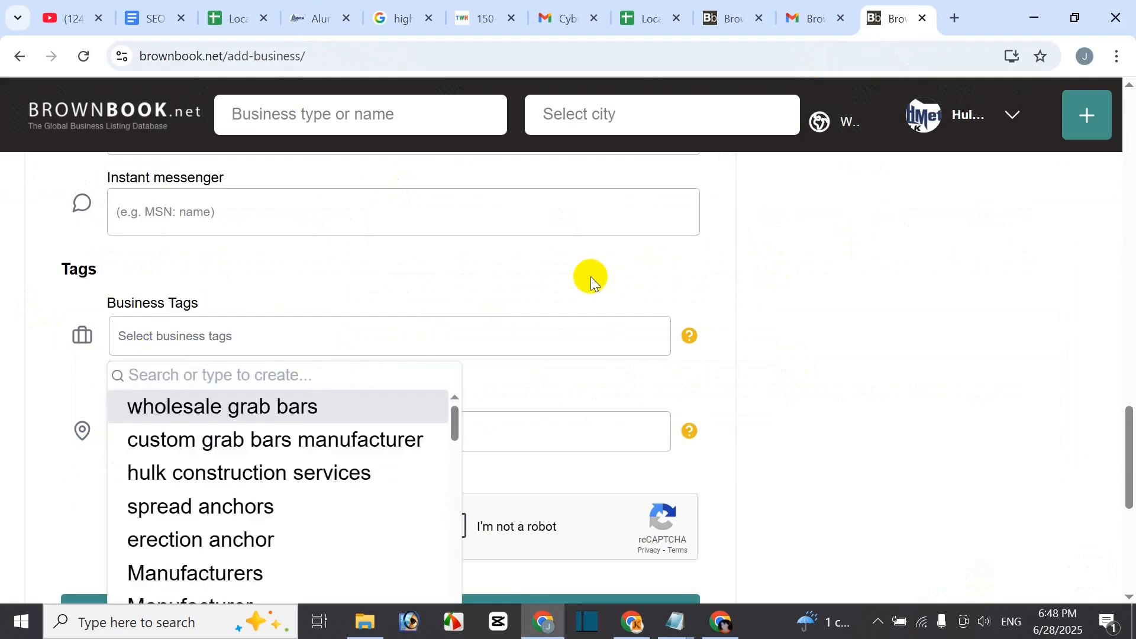
key(ctrl+v)
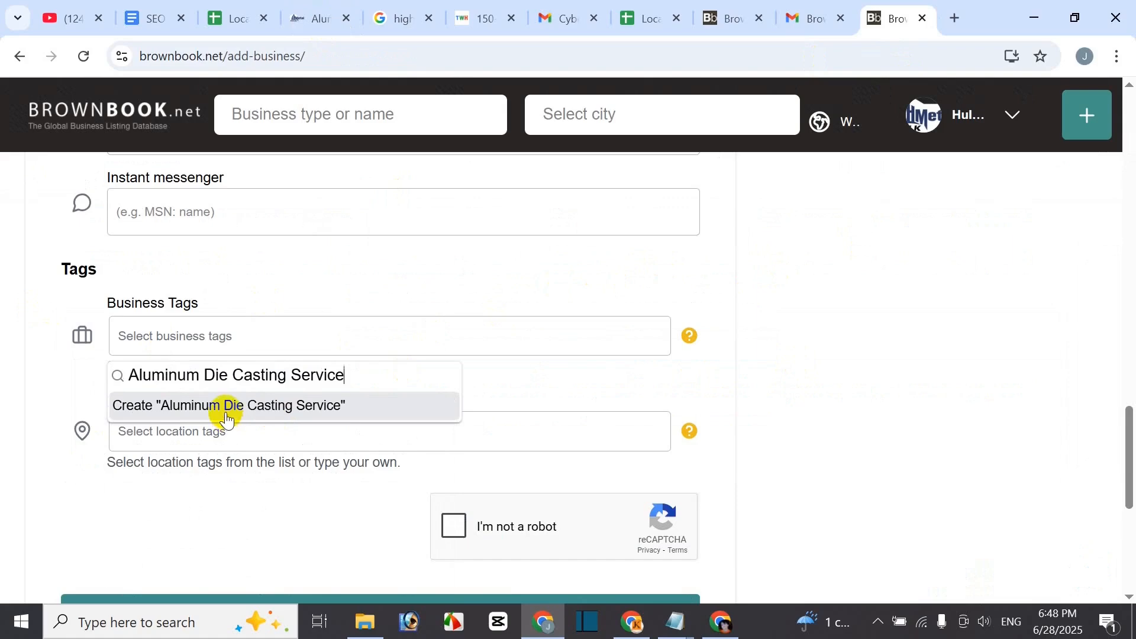
click(182, 406)
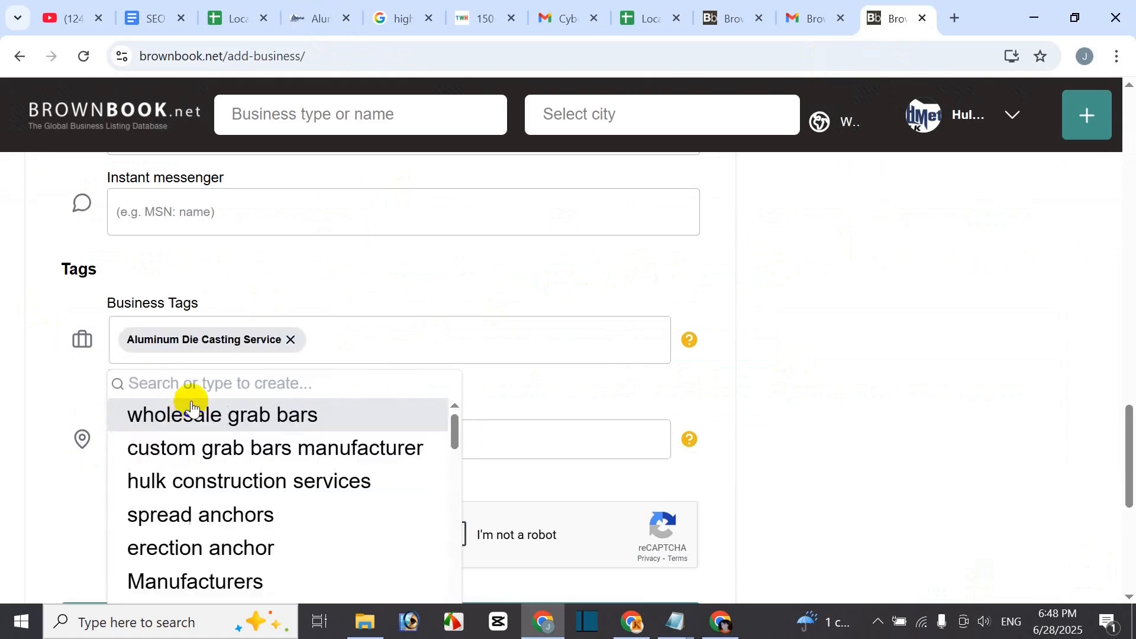
click(347, 341)
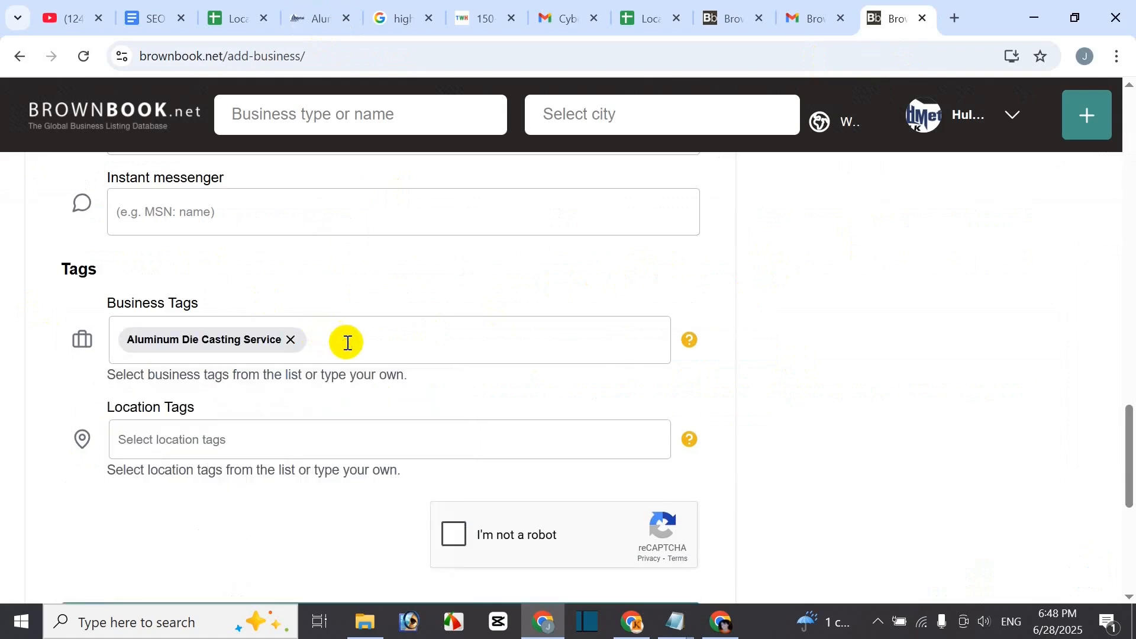
click(346, 341)
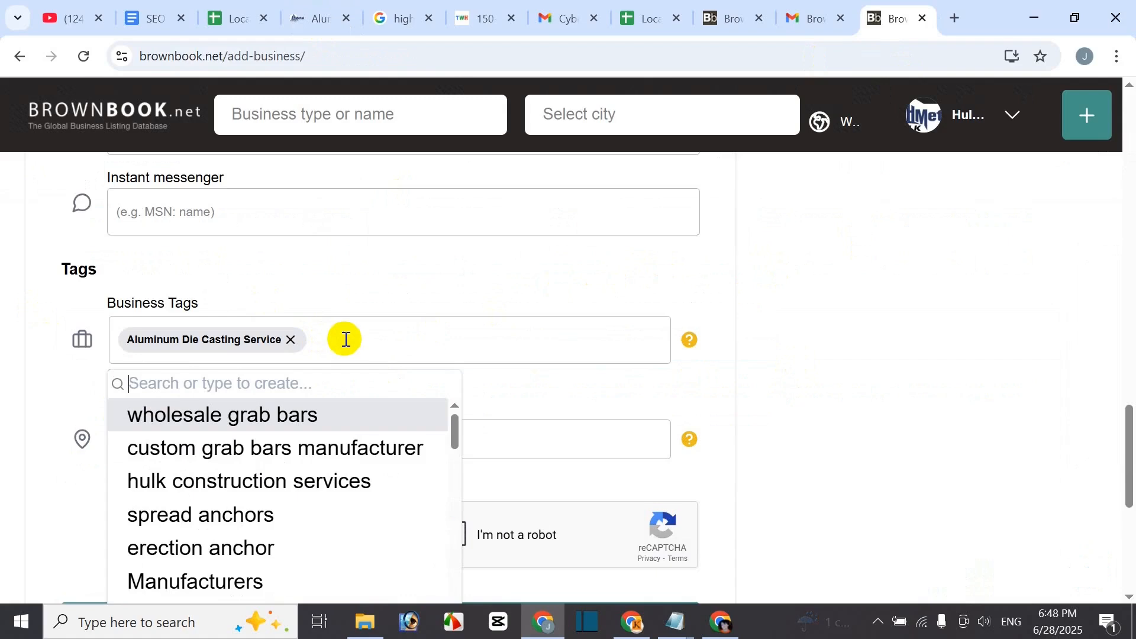
click(7, 421)
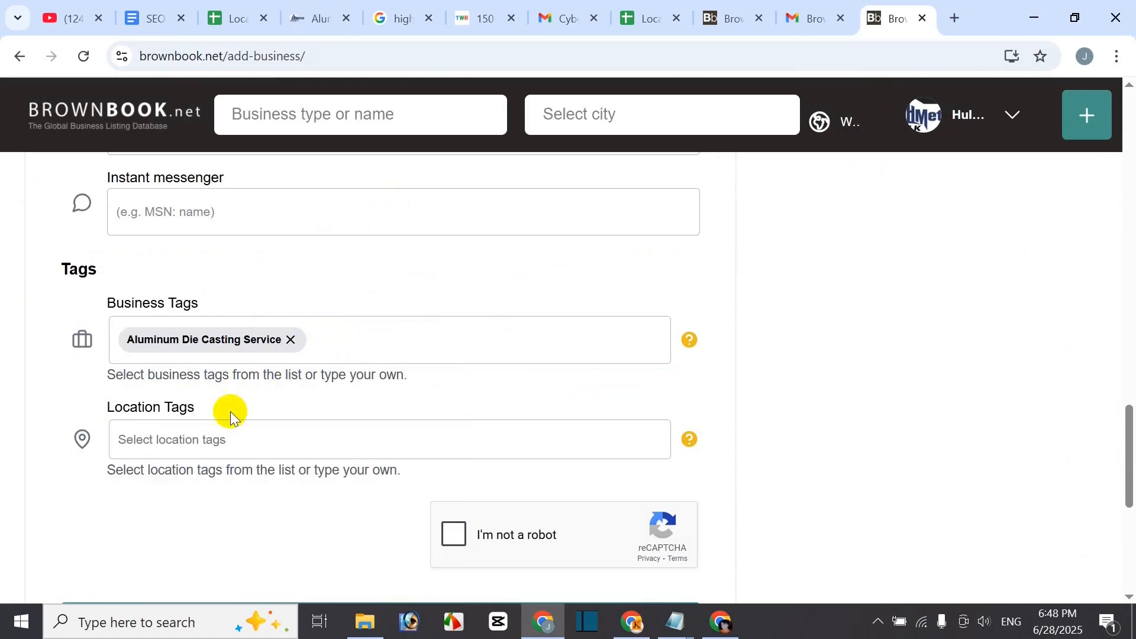
- Add China and qingdao as location tags
click(188, 440)
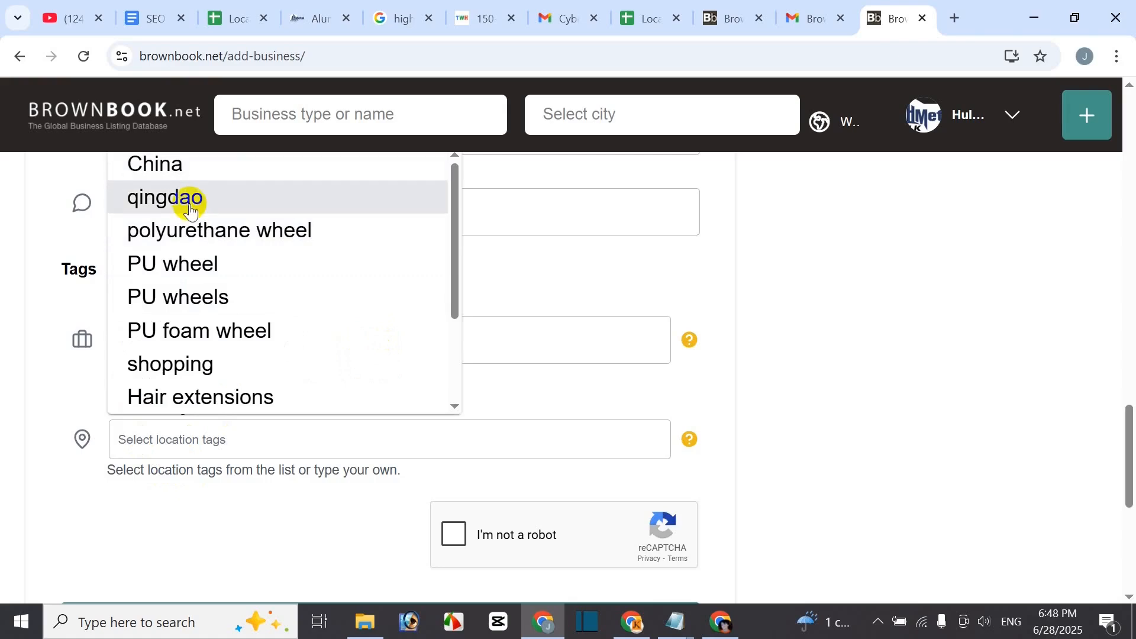
click(190, 161)
click(228, 452)
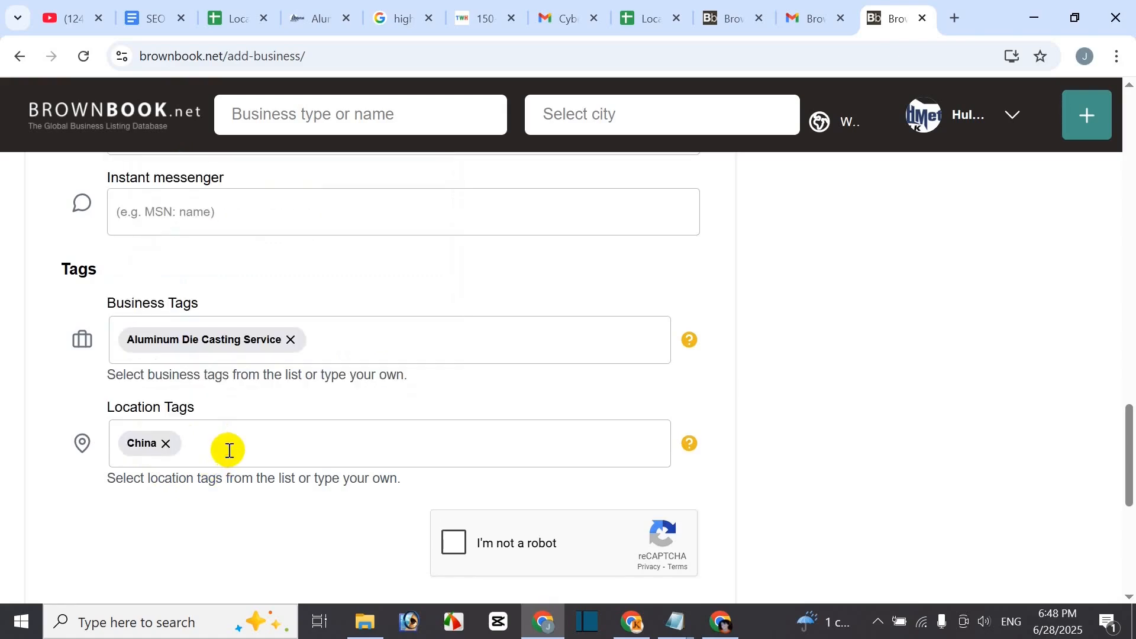
click(229, 448)
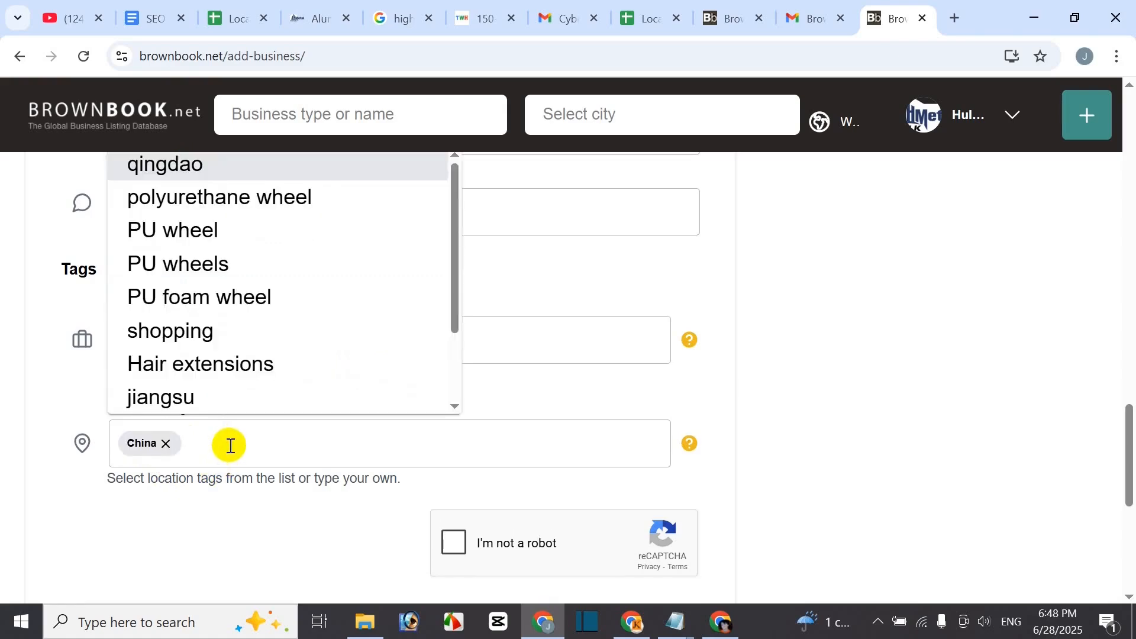
click(189, 162)
click(29, 394)
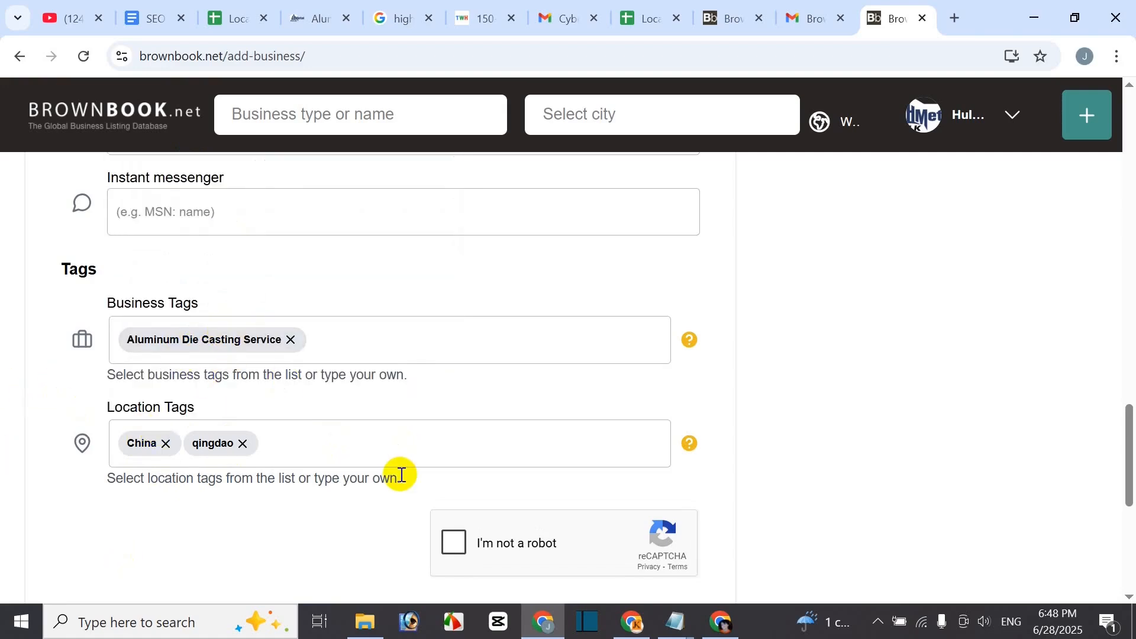
- Scroll through the completed add-business form down to the reCAPTCHA
scroll(410, 468, down, 4)
scroll(420, 492, up, 3)
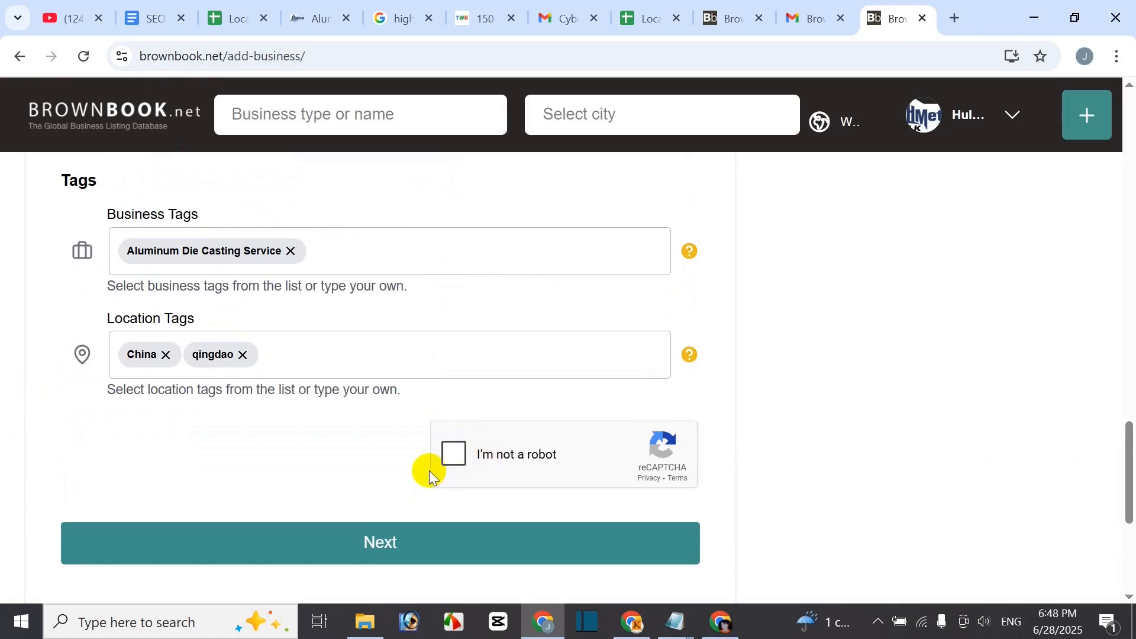
scroll(428, 461, up, 20)
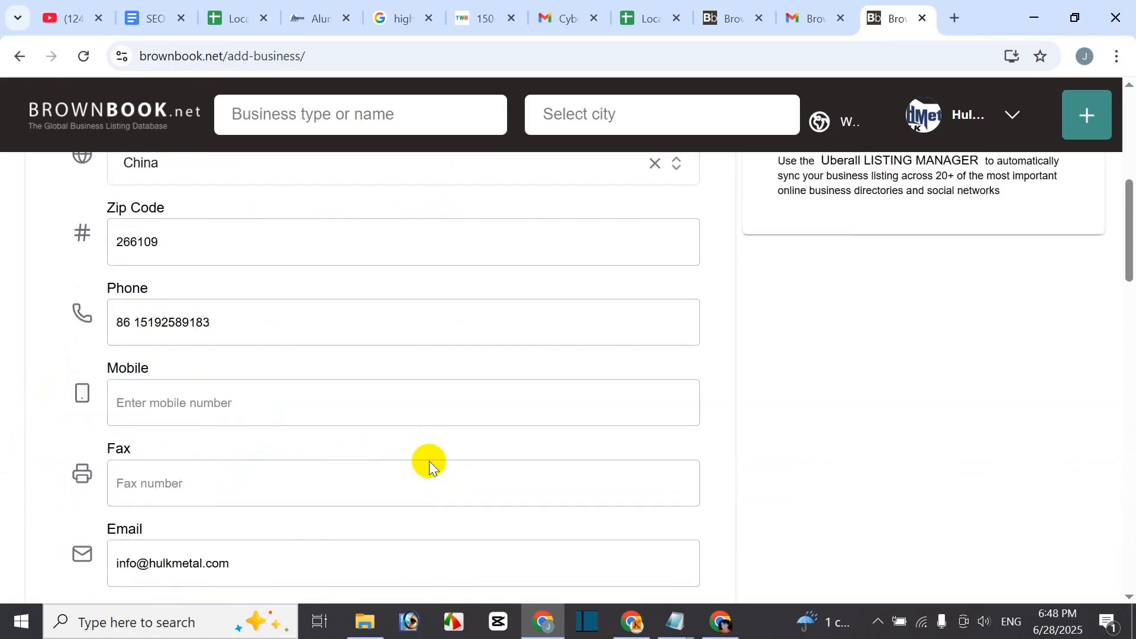
scroll(429, 460, up, 7)
scroll(296, 429, down, 1)
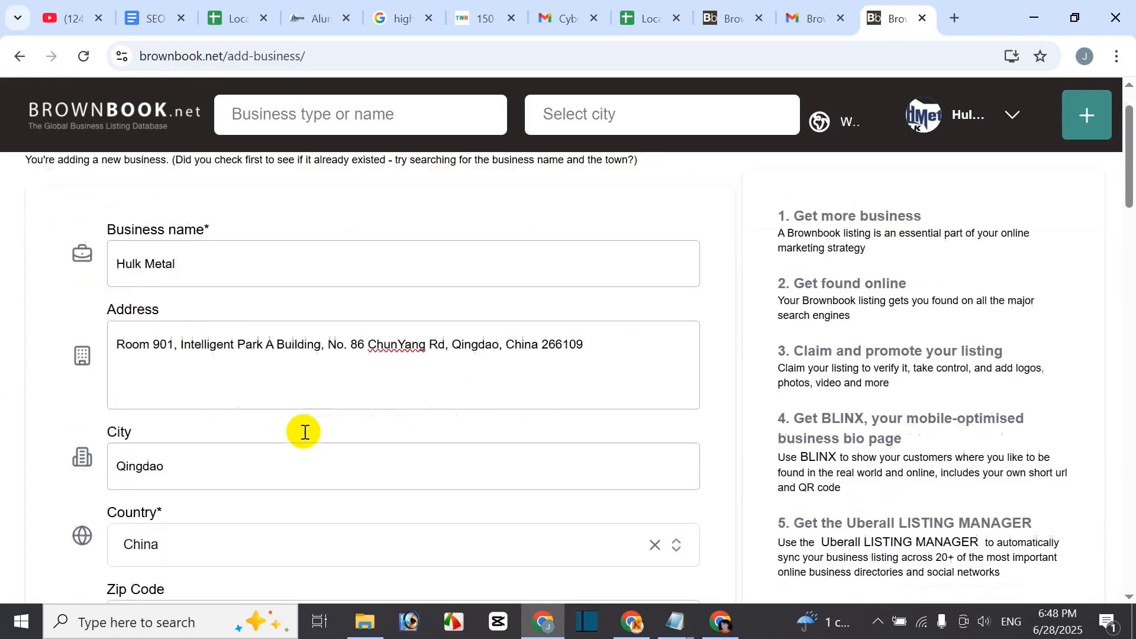
scroll(305, 432, down, 3)
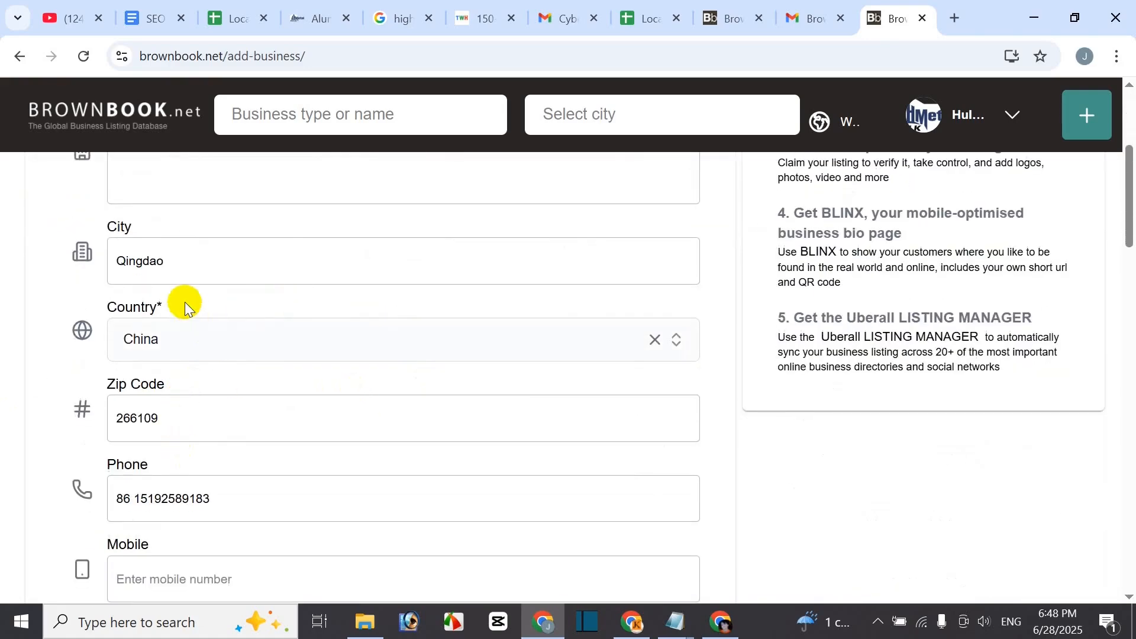
scroll(195, 420, down, 1)
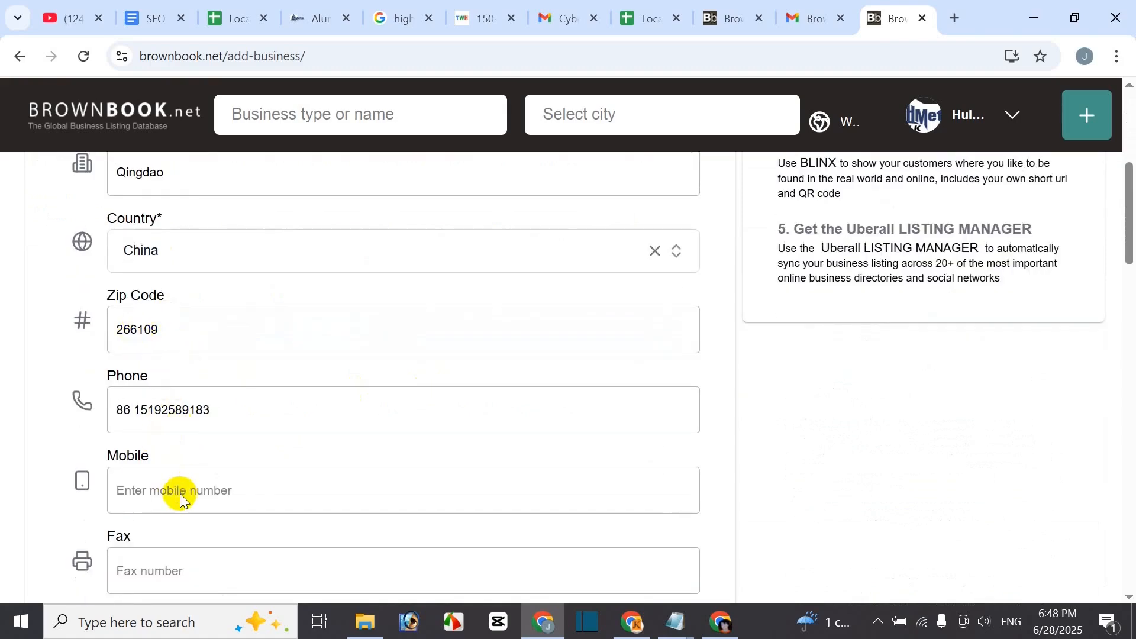
scroll(184, 479, down, 1)
scroll(192, 515, down, 3)
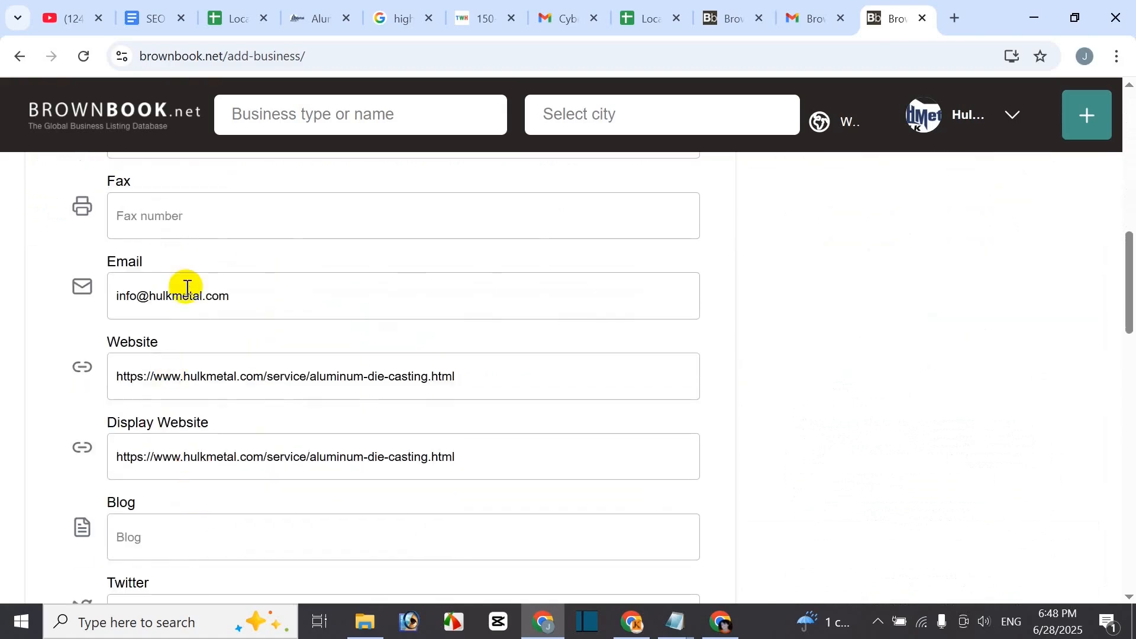
scroll(154, 536, down, 3)
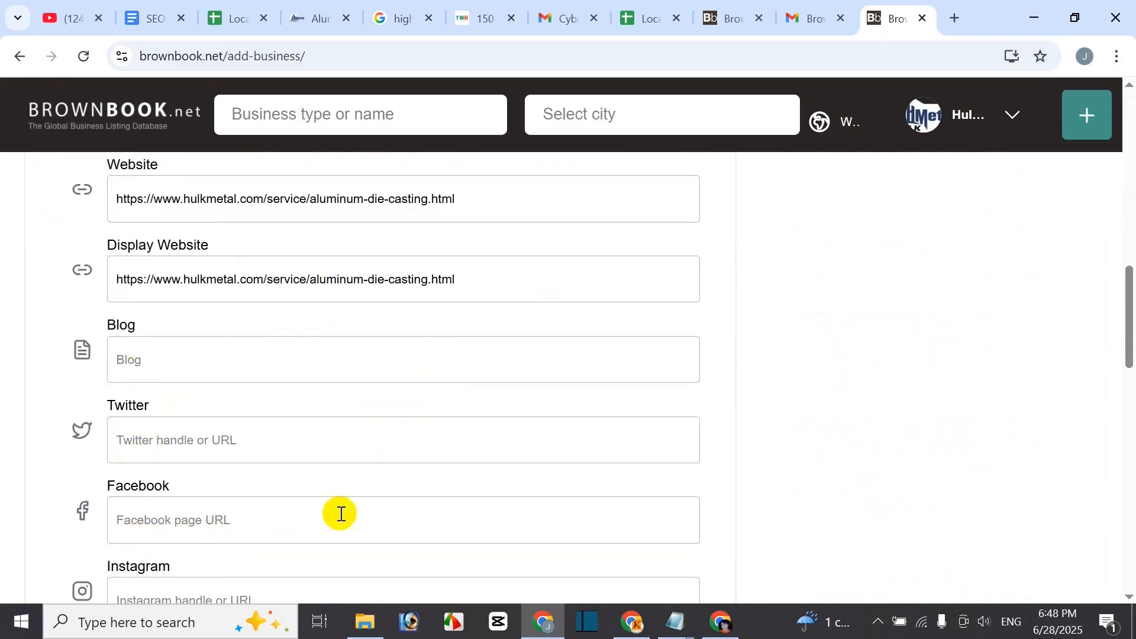
scroll(337, 515, down, 5)
scroll(319, 523, down, 7)
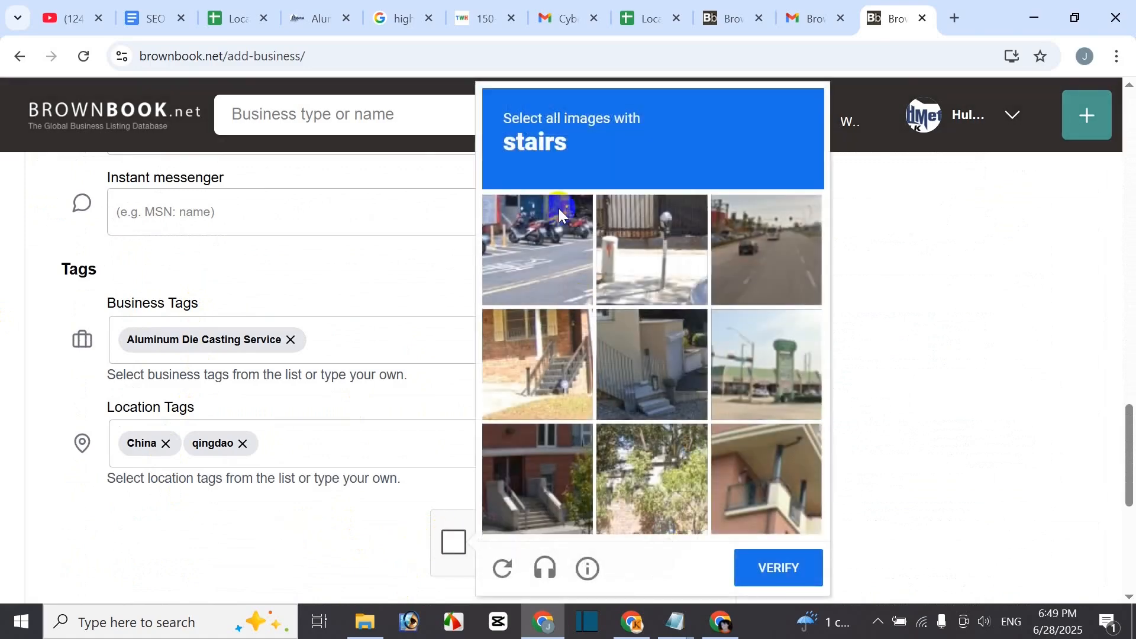
- Select the three stairs images in the reCAPTCHA challenge and verify
click(550, 382)
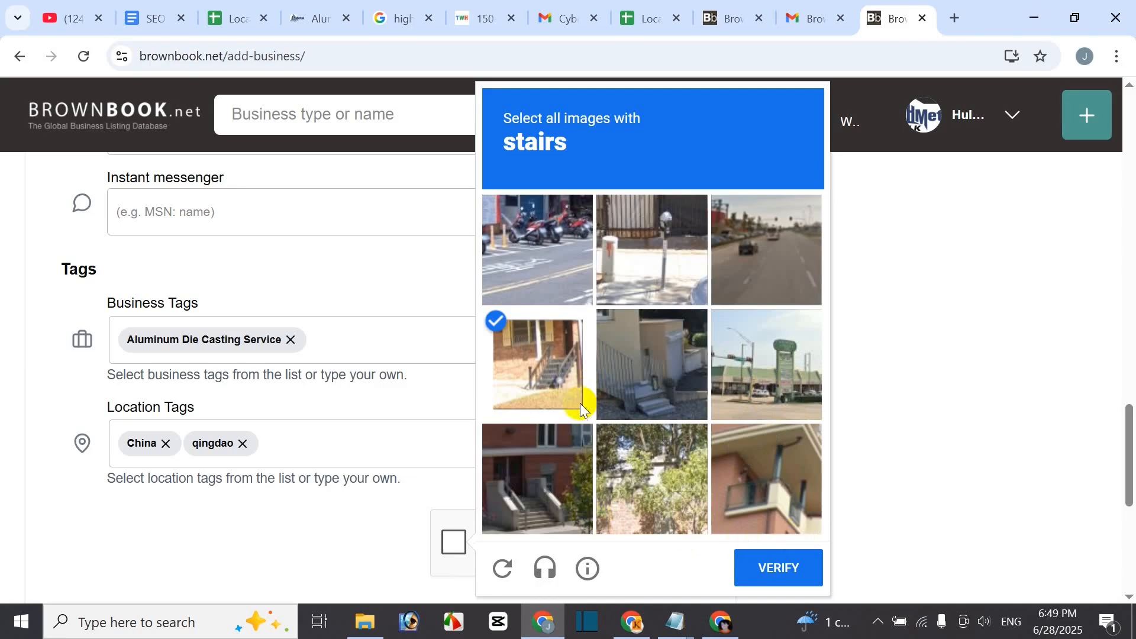
click(552, 496)
click(670, 386)
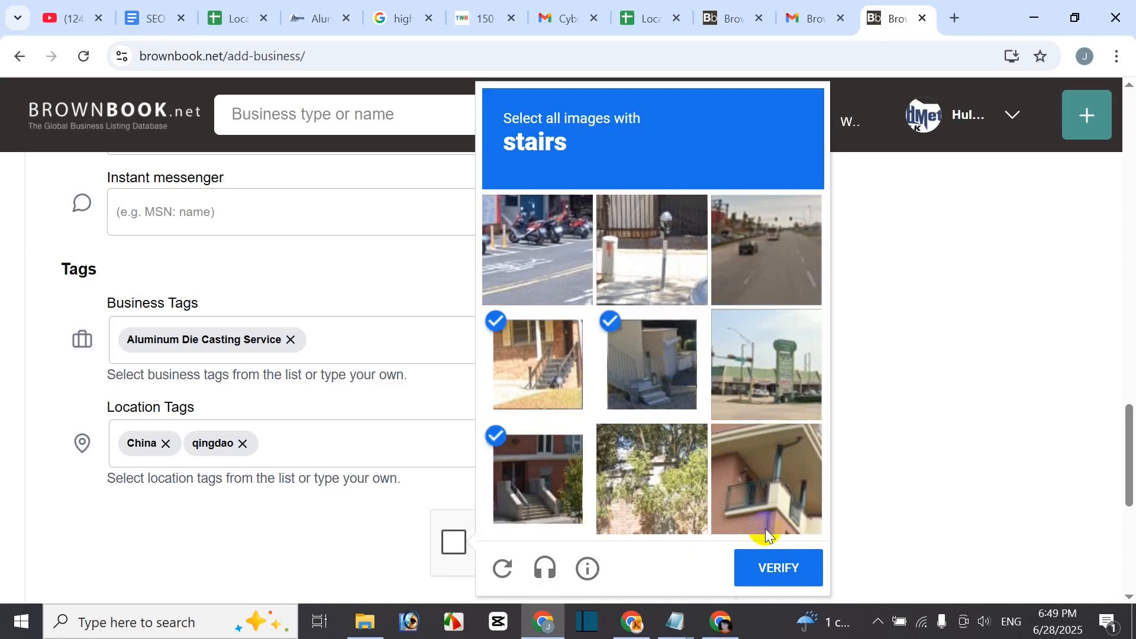
click(799, 562)
scroll(776, 482, down, 1)
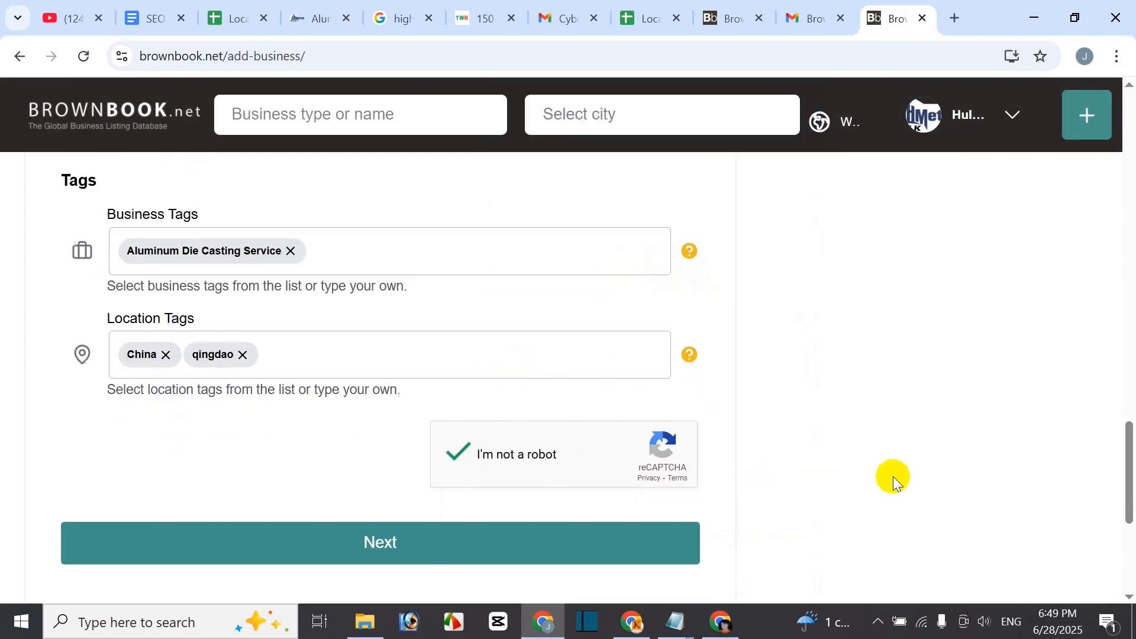
- Submit the Hulk Metal listing, then claim it for free and confirm ownership
click(430, 555)
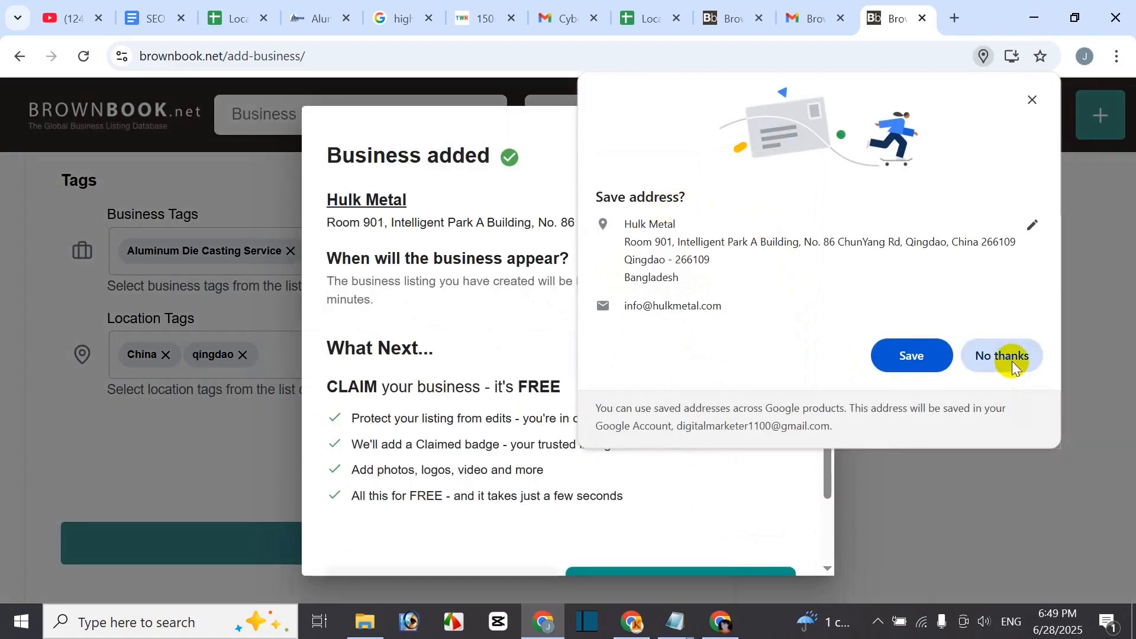
click(1014, 363)
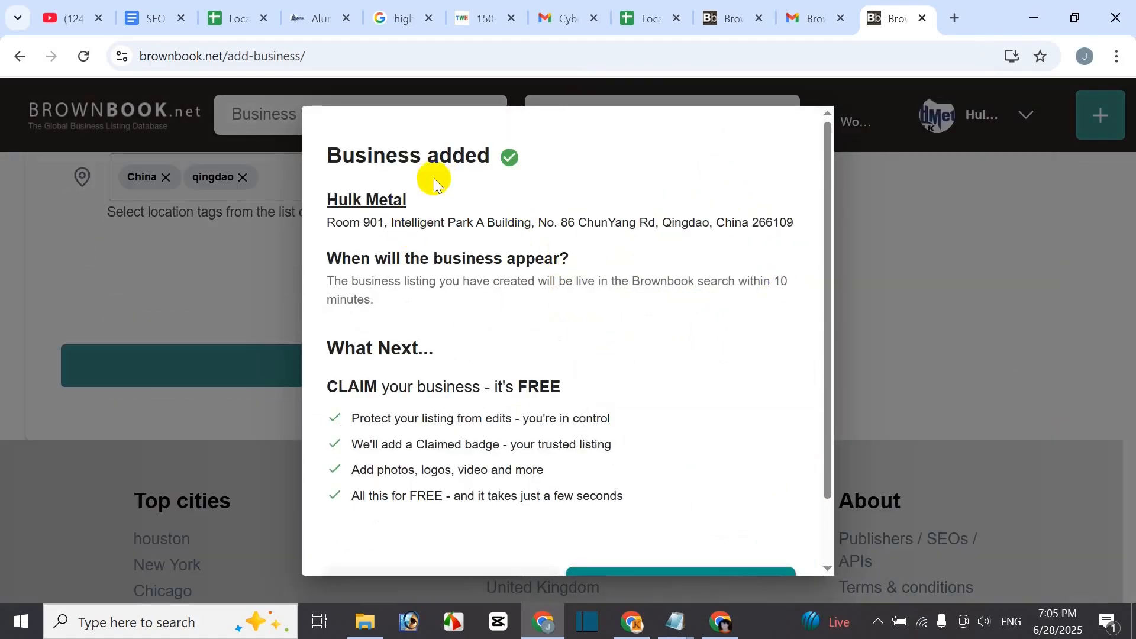
scroll(829, 300, down, 2)
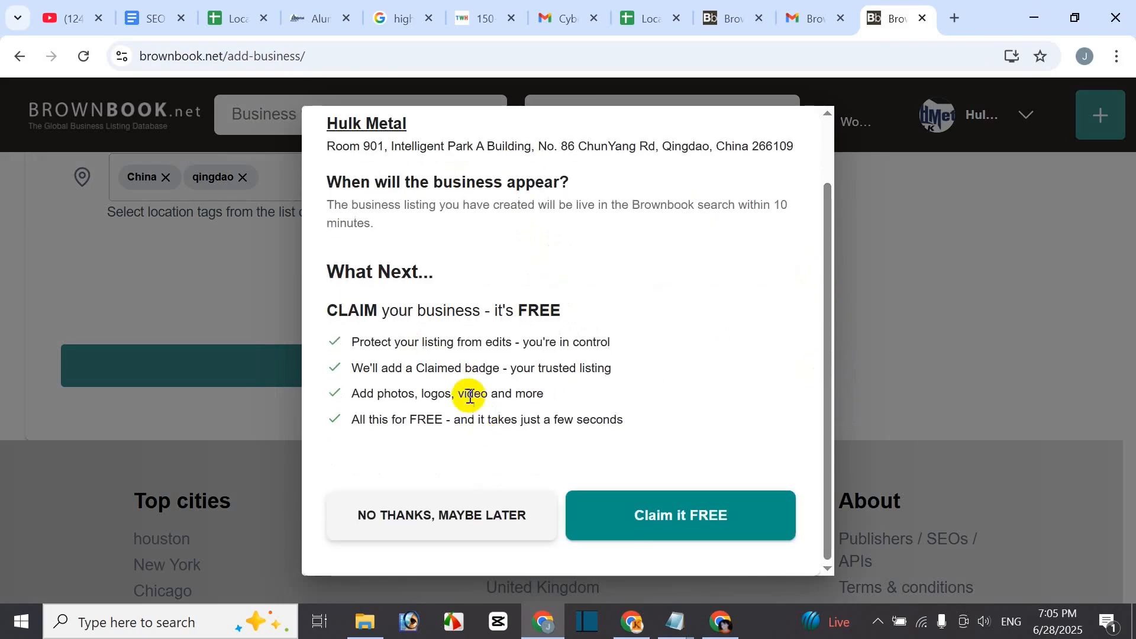
scroll(469, 388, up, 1)
scroll(469, 392, down, 2)
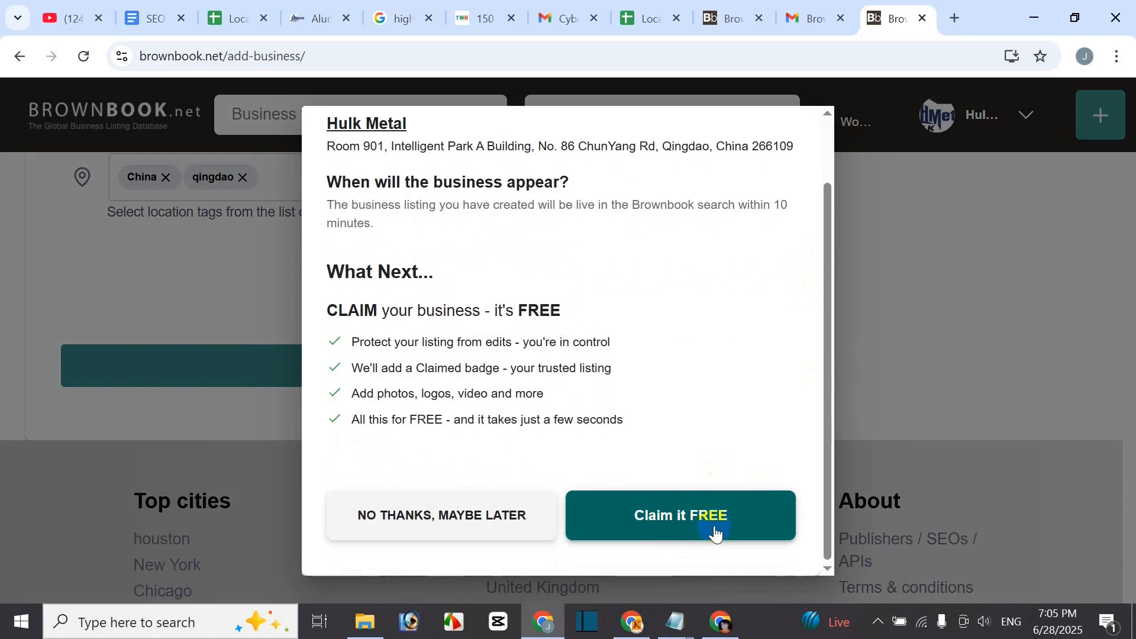
scroll(699, 491, up, 2)
scroll(715, 461, down, 2)
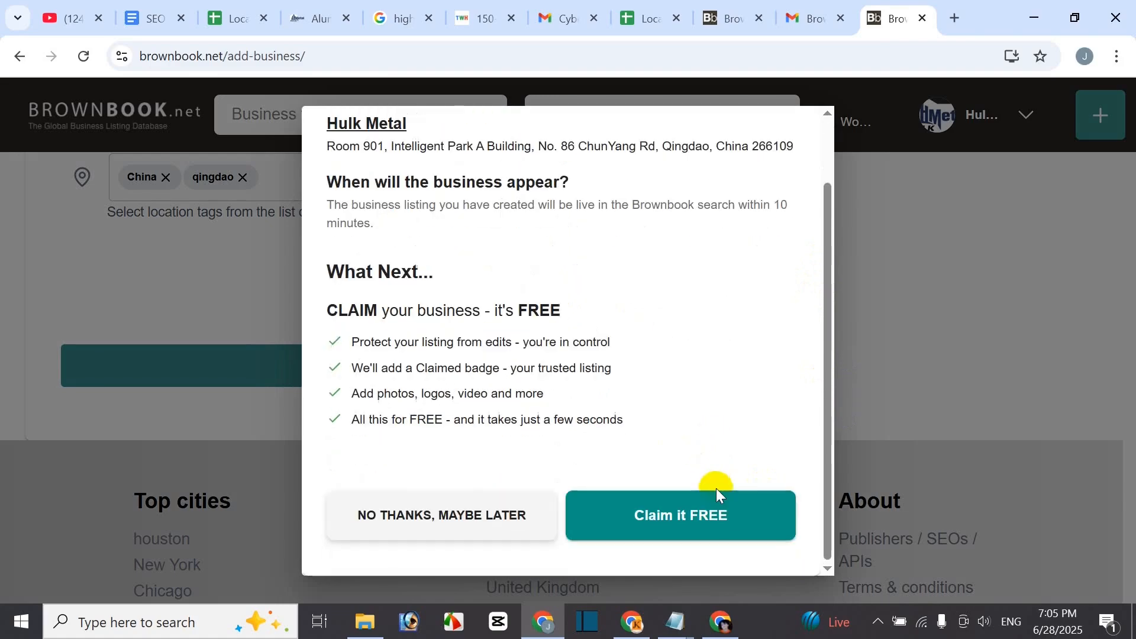
click(726, 527)
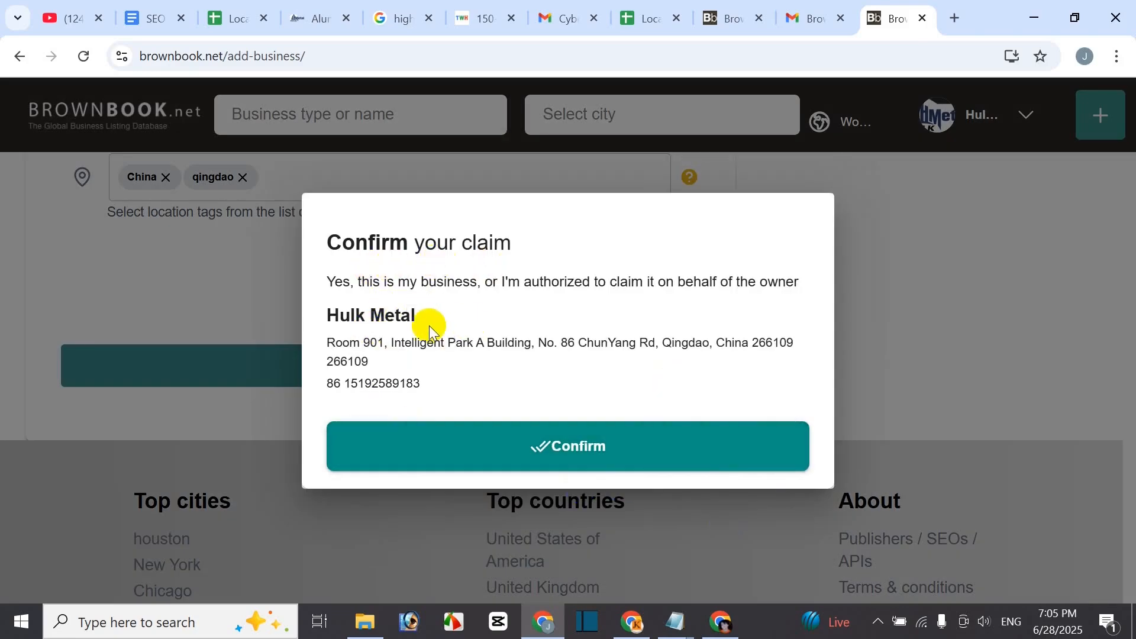
click(574, 447)
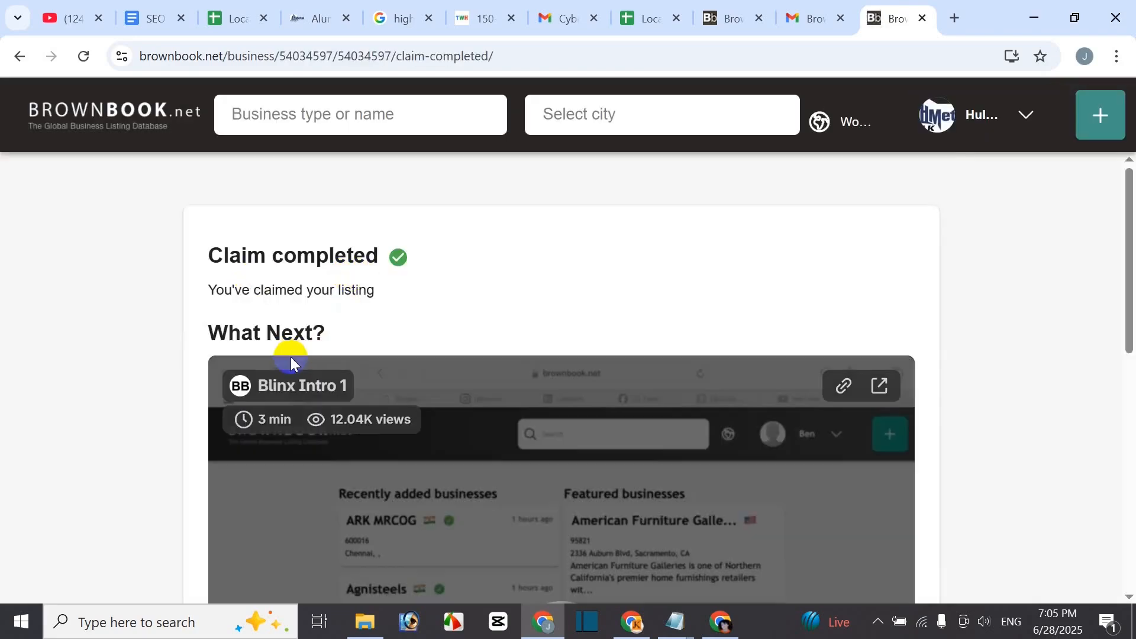
- Start the free Blinx for the listing and go to the new Blinx
scroll(593, 328, down, 5)
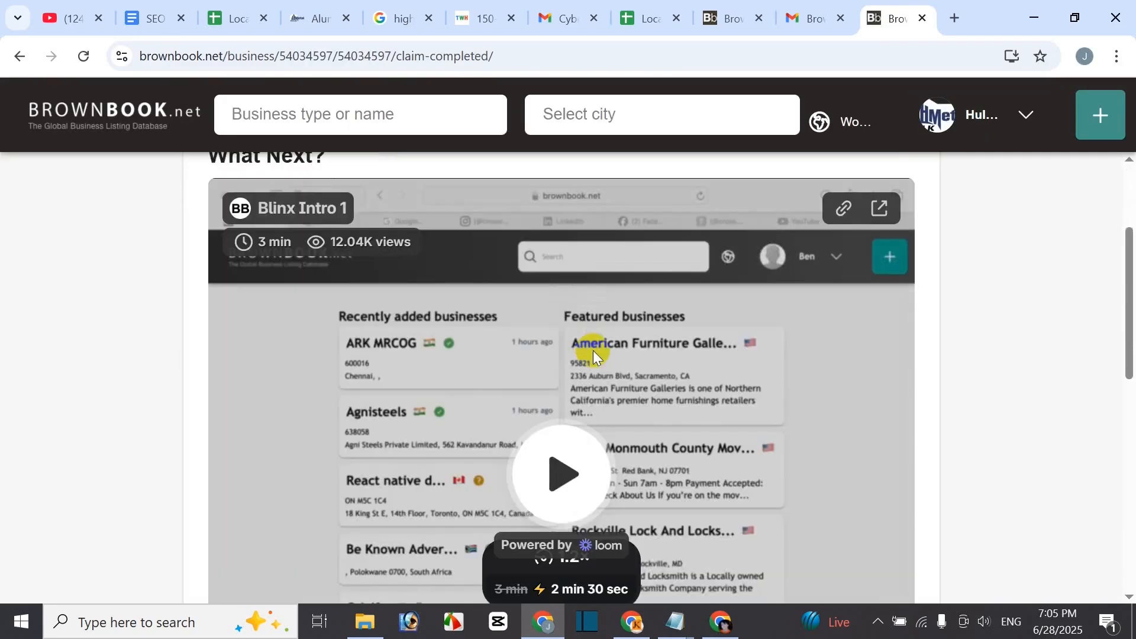
scroll(609, 385, up, 4)
scroll(488, 318, up, 3)
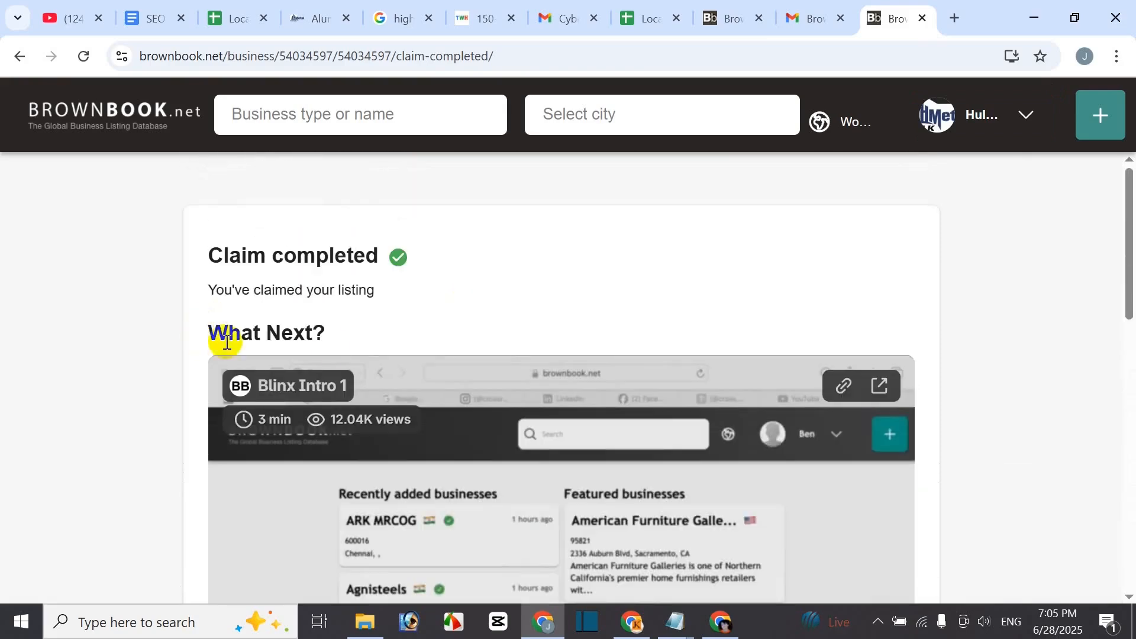
scroll(524, 350, down, 9)
scroll(526, 375, down, 1)
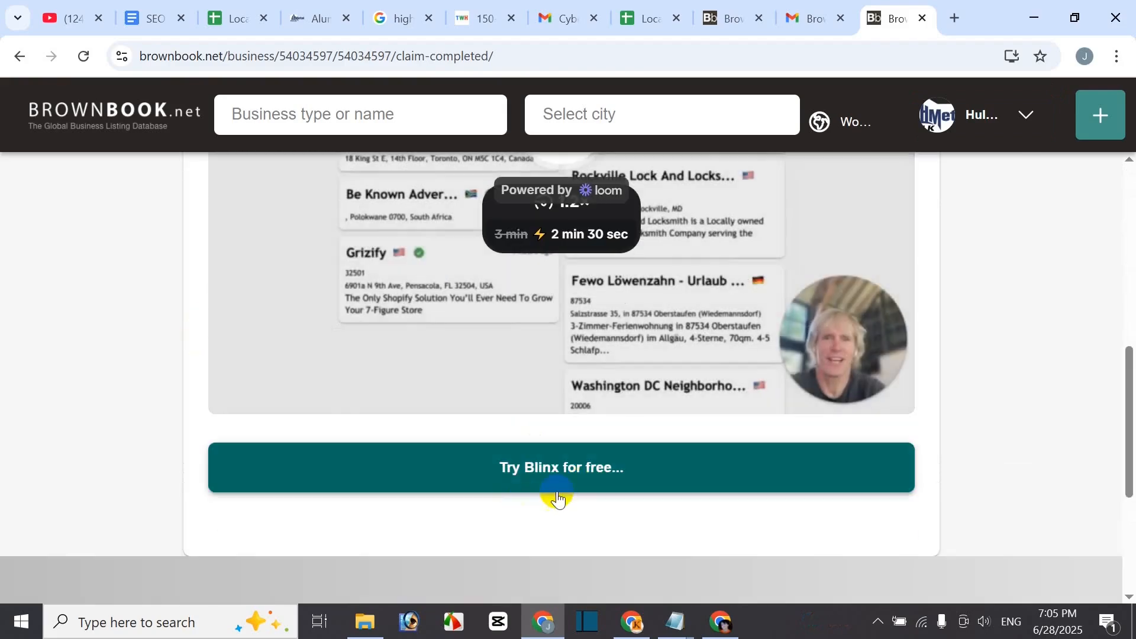
click(603, 473)
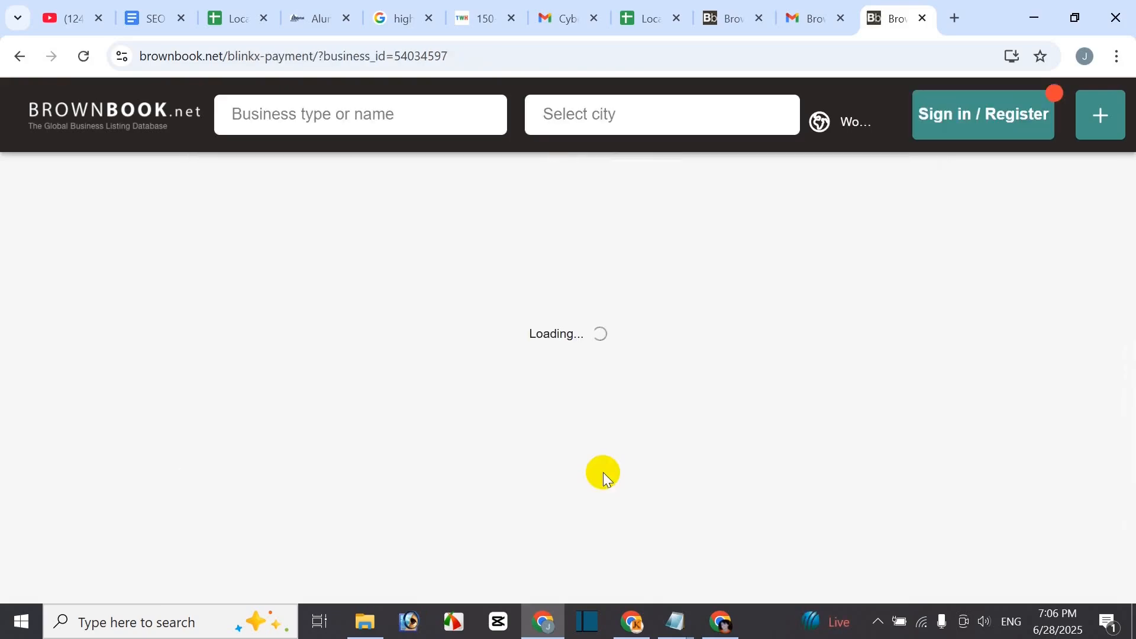
scroll(828, 402, down, 8)
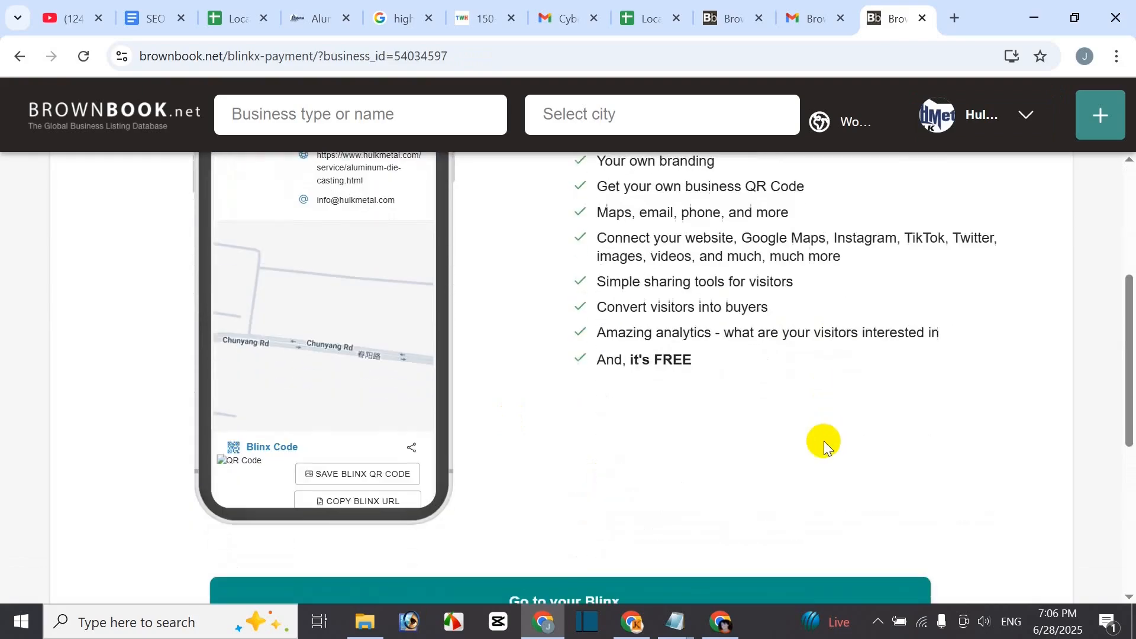
click(577, 445)
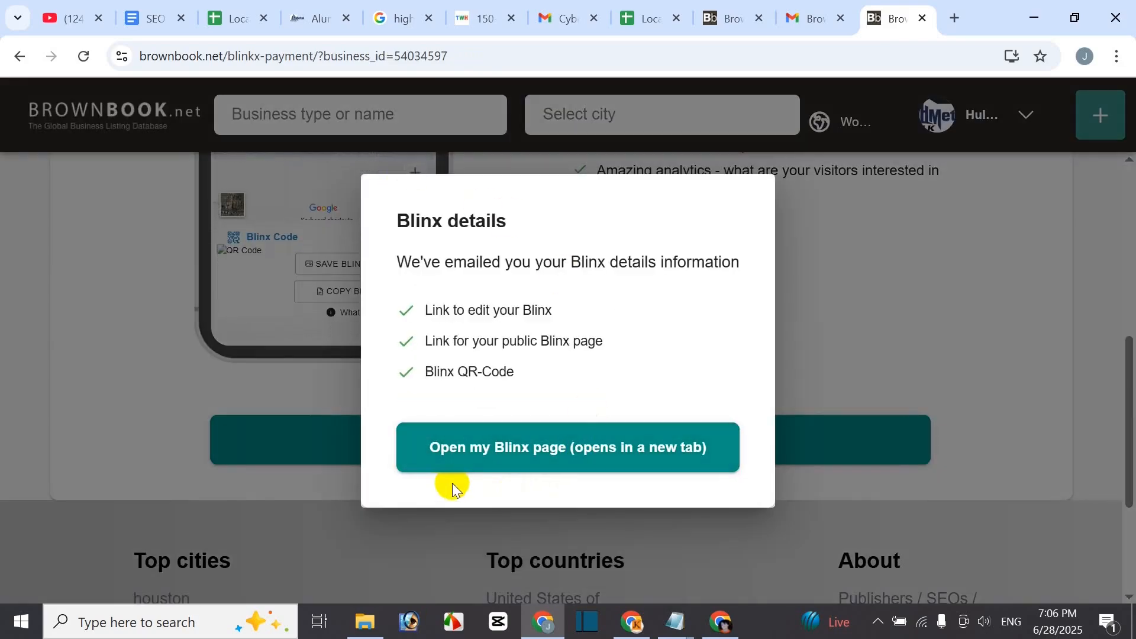
- Open the Hulk Metal Blinx page in a new tab and review its business card and map
click(664, 459)
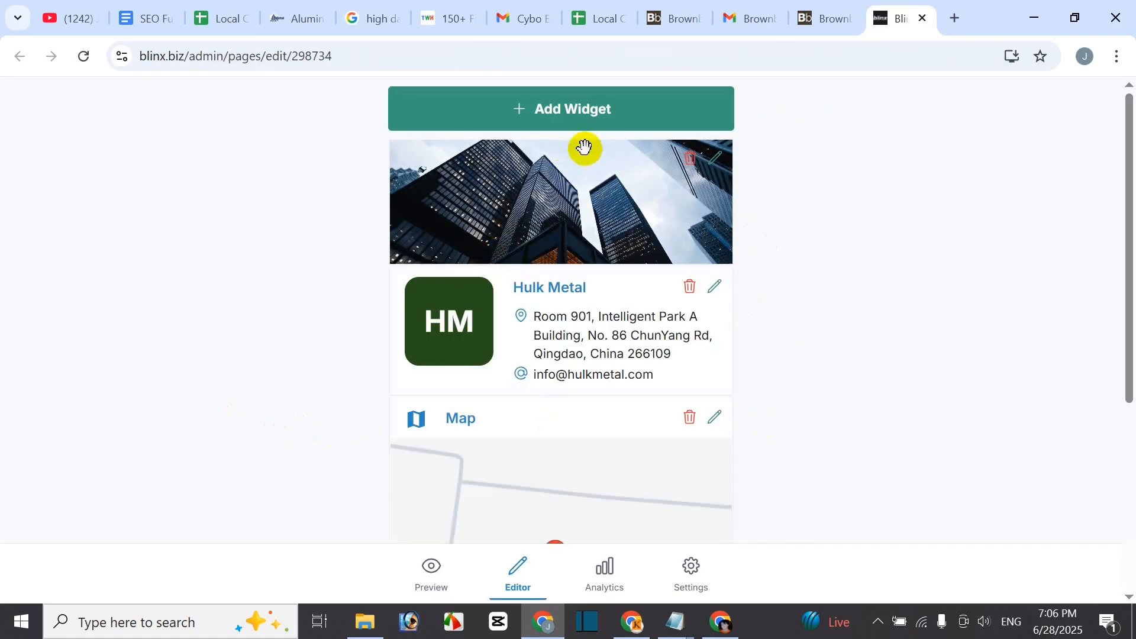
scroll(657, 446, down, 3)
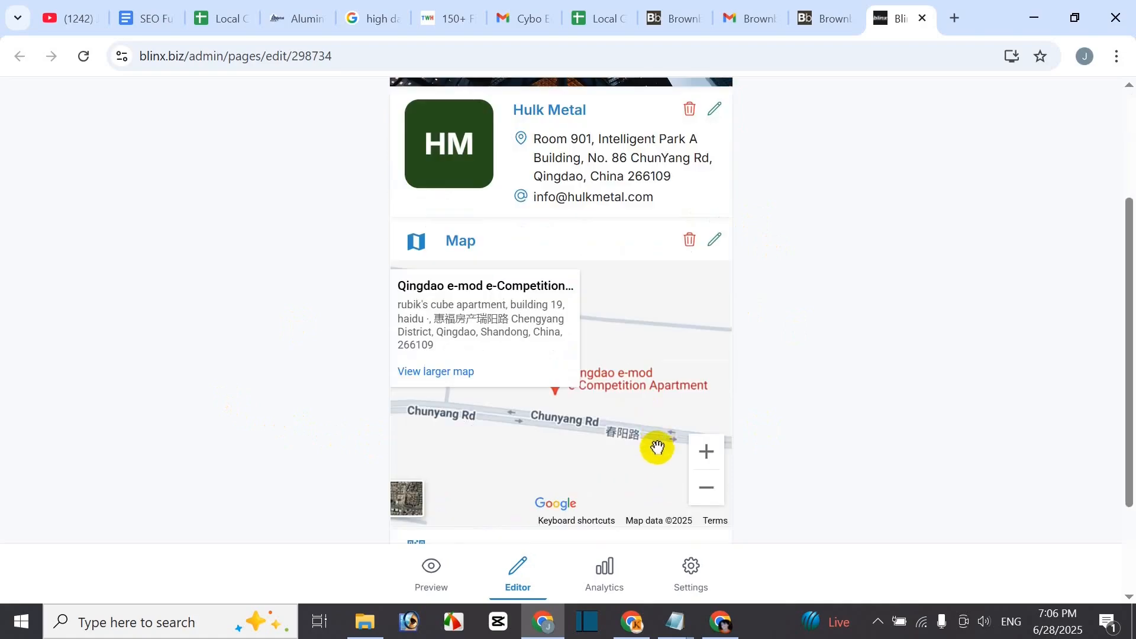
scroll(616, 459, down, 2)
scroll(400, 520, up, 6)
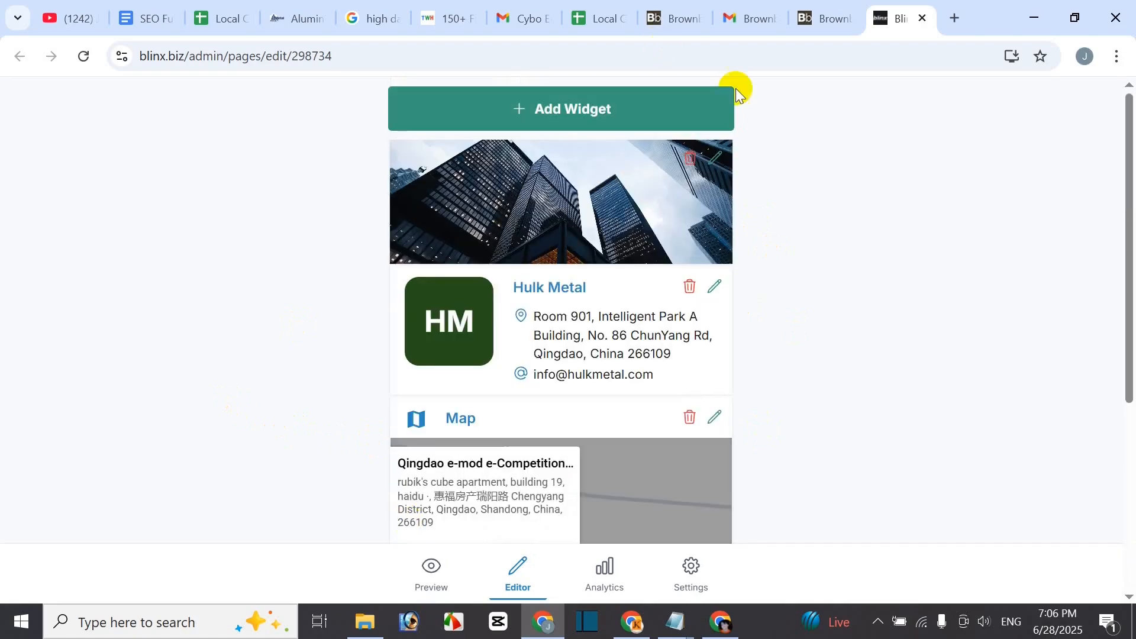
- Close the Blinx tab and decline the Blinx Pro upgrade with Maybe Later
click(922, 17)
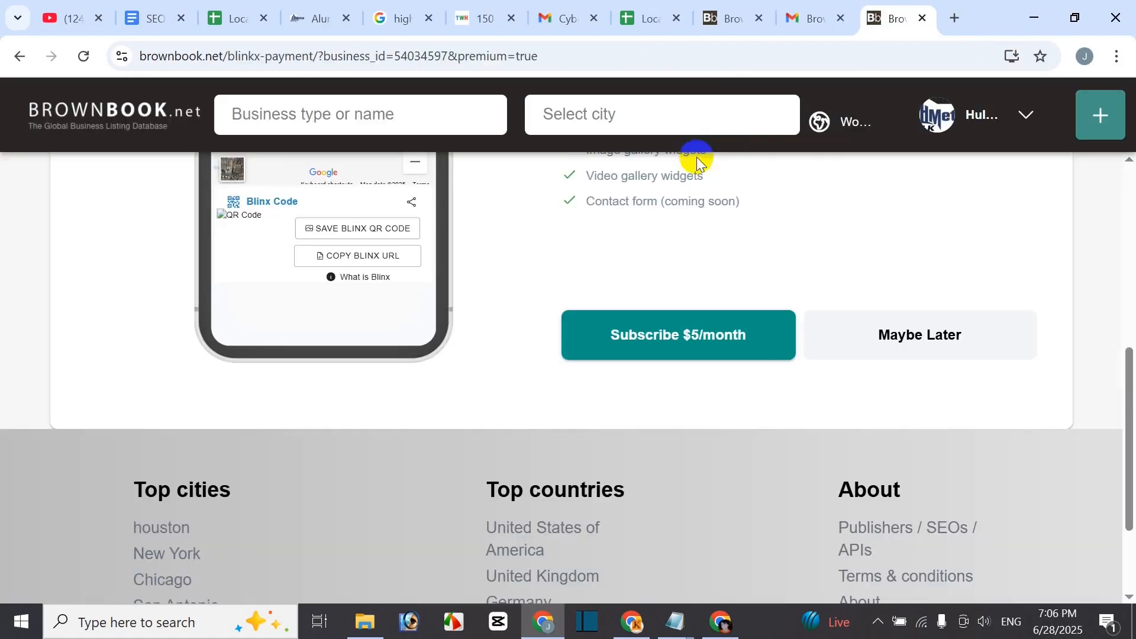
scroll(907, 383, up, 8)
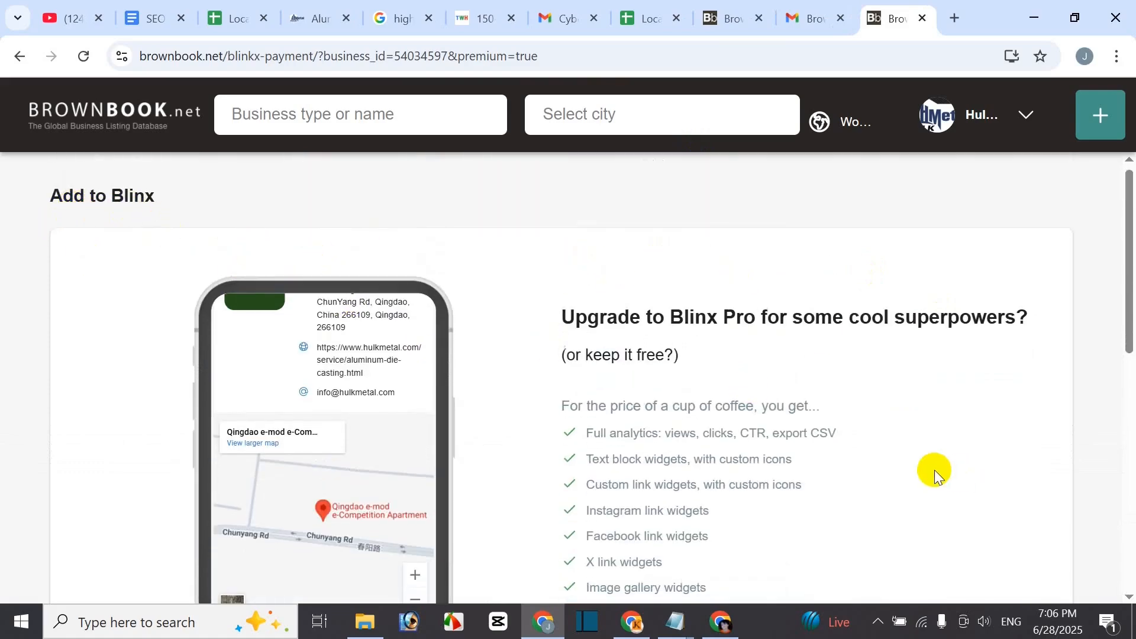
scroll(933, 472, down, 9)
scroll(761, 426, up, 3)
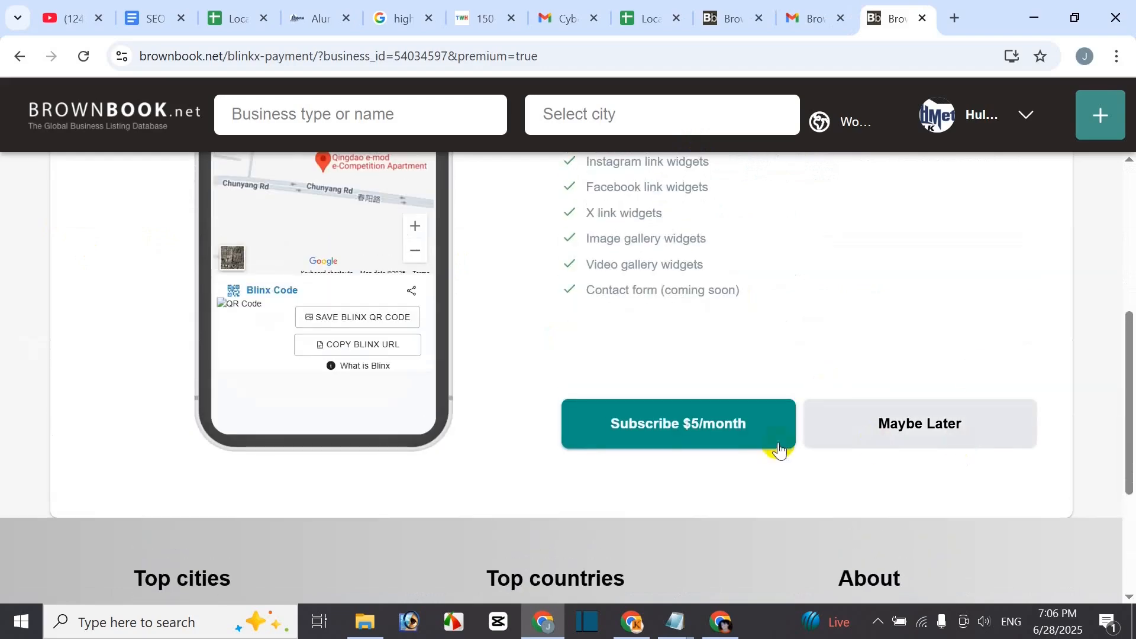
scroll(648, 291, up, 1)
scroll(649, 291, up, 3)
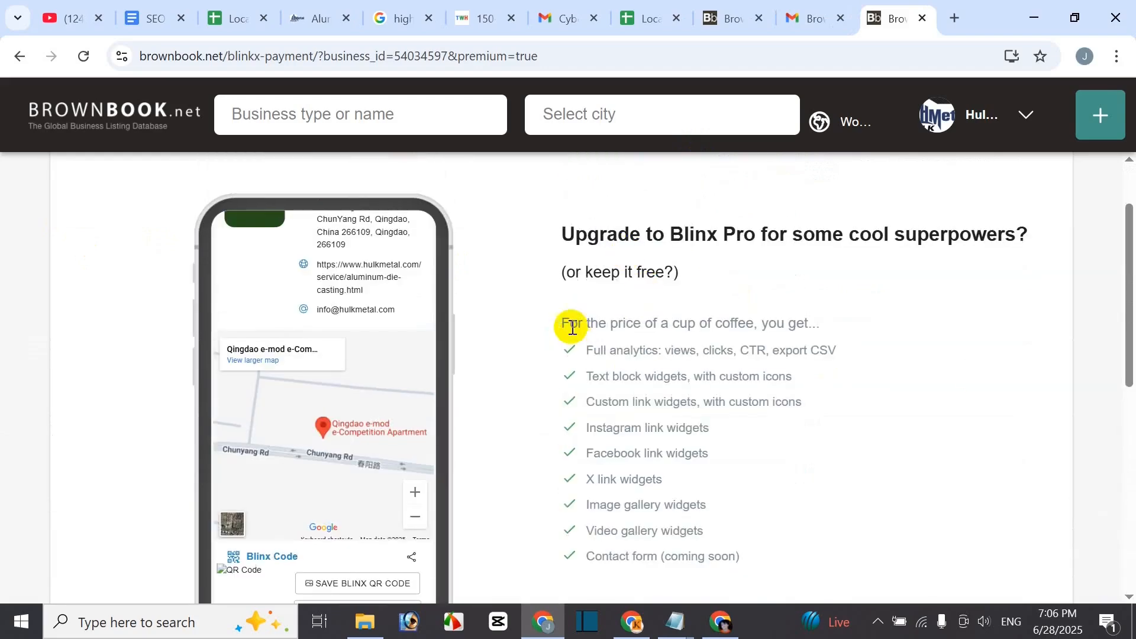
scroll(834, 538, down, 3)
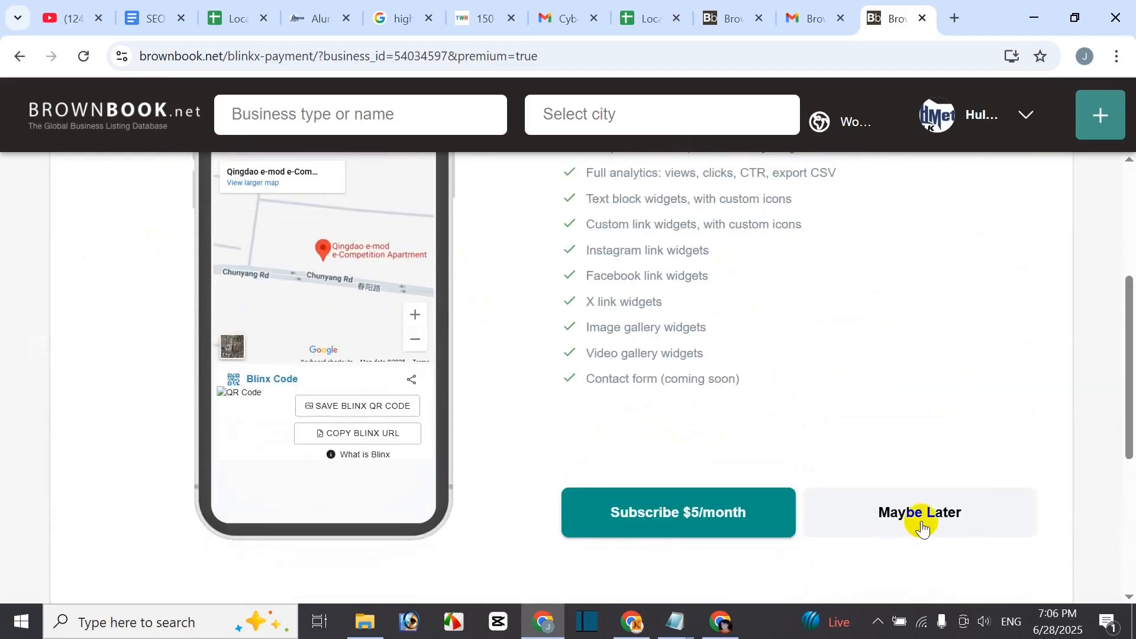
click(941, 516)
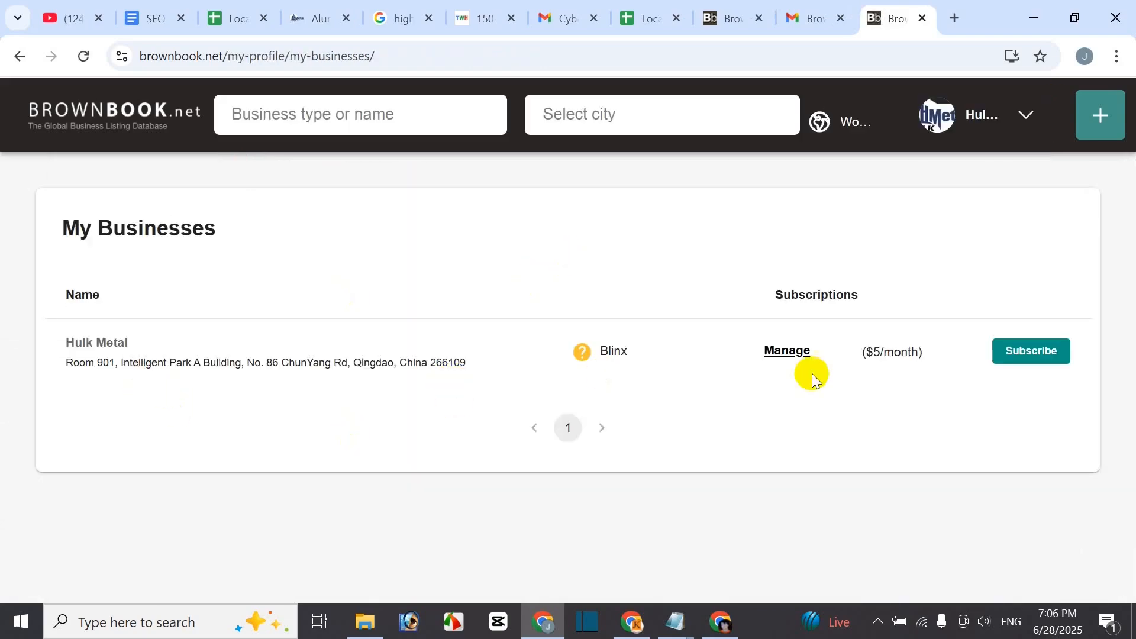
- Check the Hulk Metal entry under My Businesses and scroll down to Recently added
drag(96, 358, 242, 358)
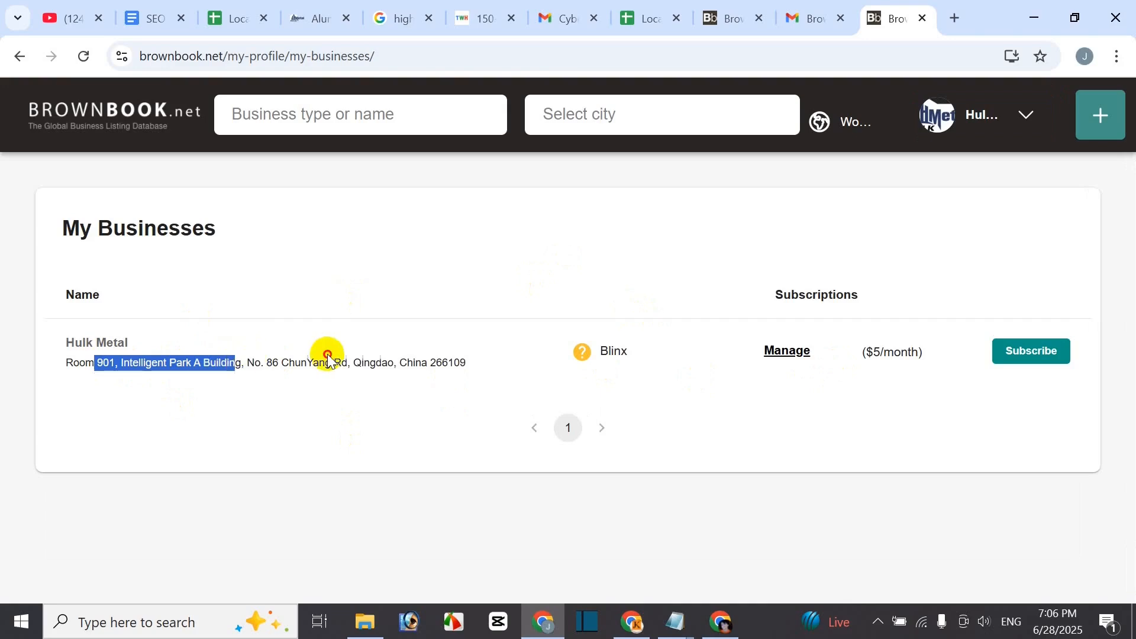
click(723, 402)
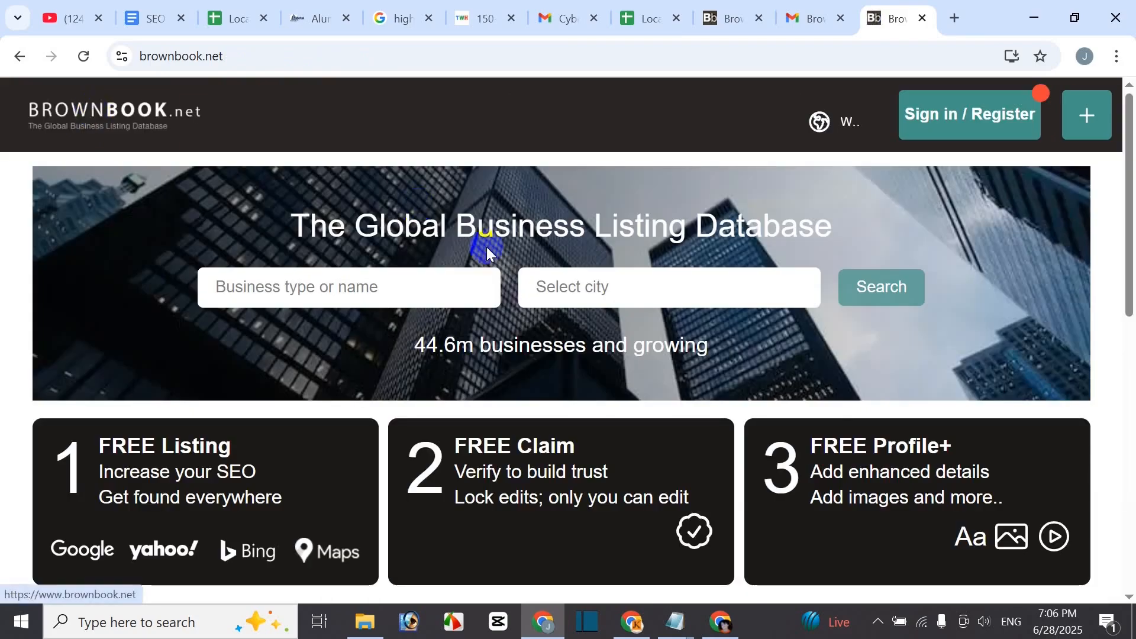
scroll(483, 284, down, 1)
scroll(479, 337, down, 2)
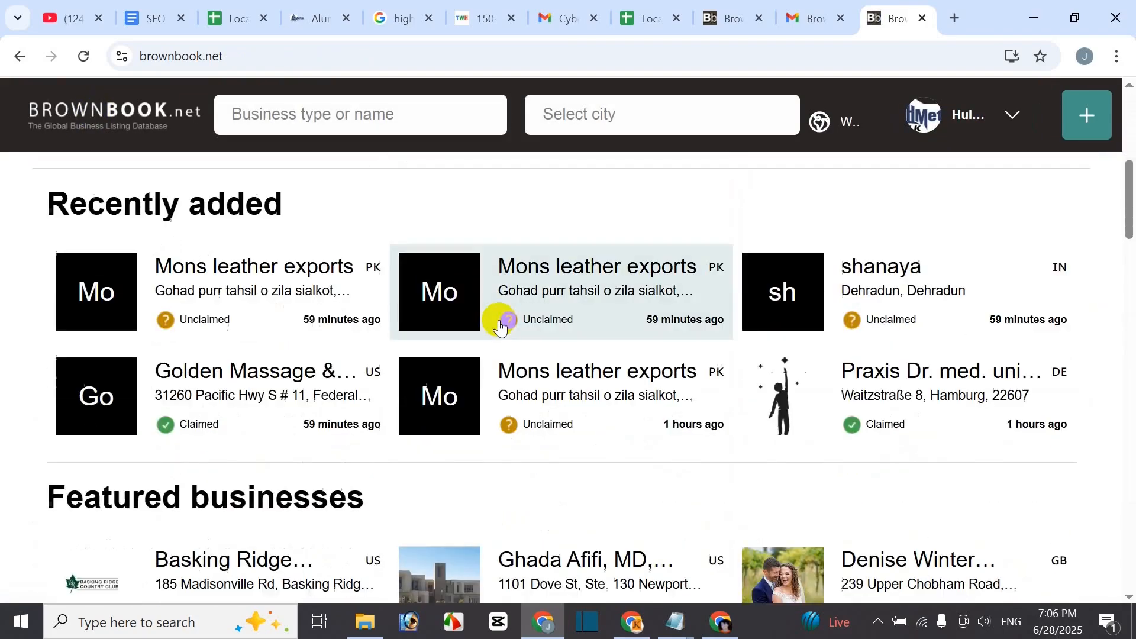
scroll(500, 318, down, 2)
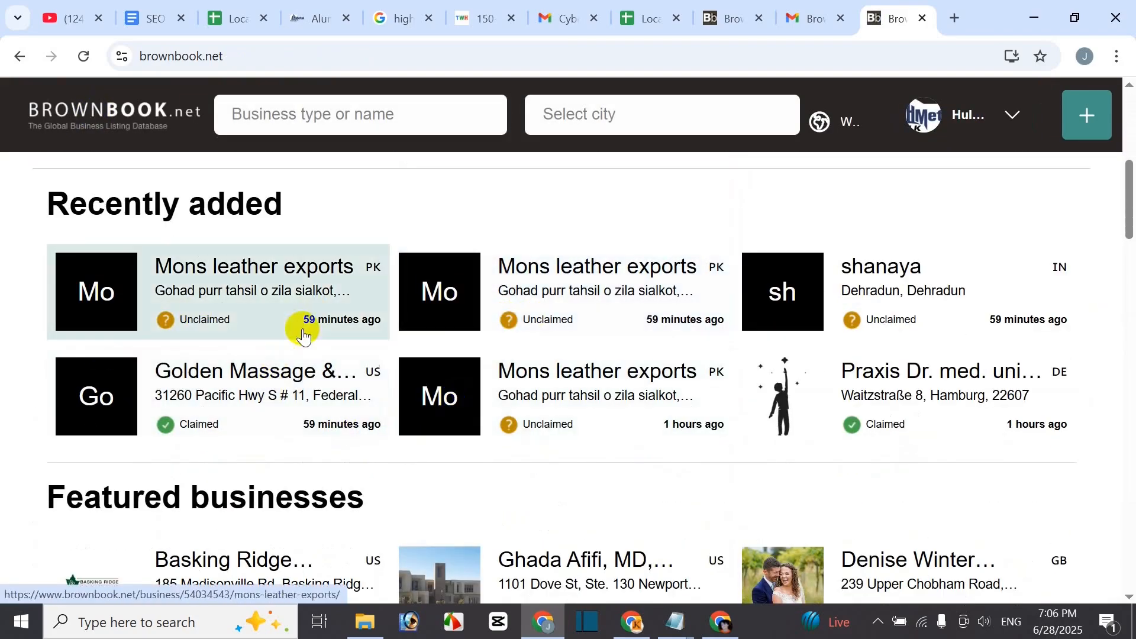
- Reload the Brownbook homepage and open the claimed Hulk Metal card from Recently added
click(84, 57)
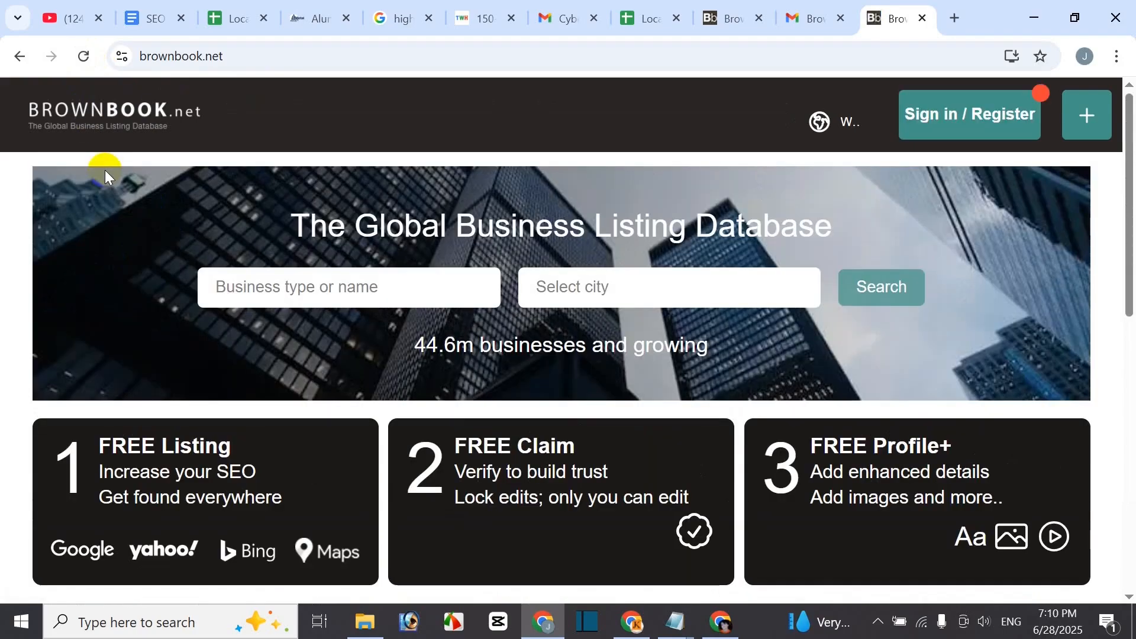
scroll(408, 165, down, 4)
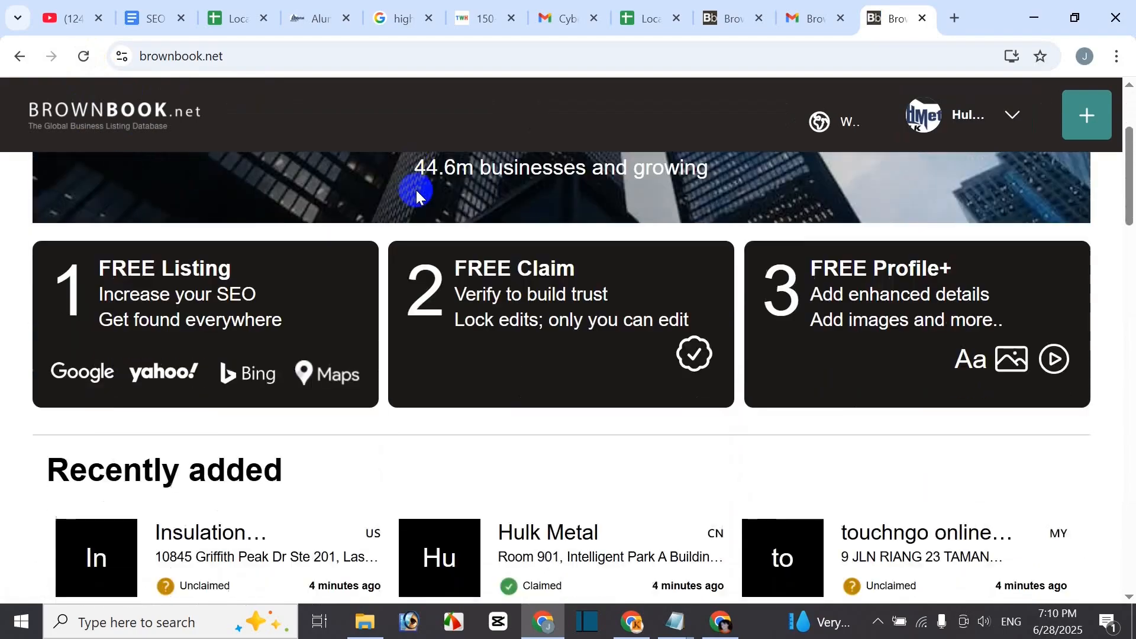
scroll(290, 234, down, 3)
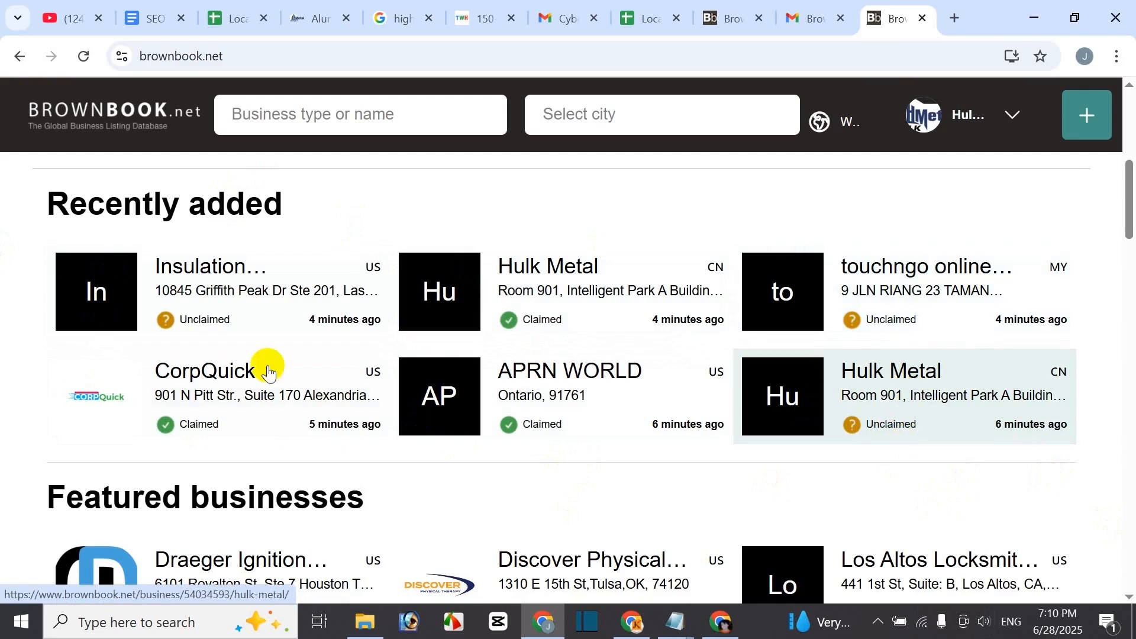
click(533, 267)
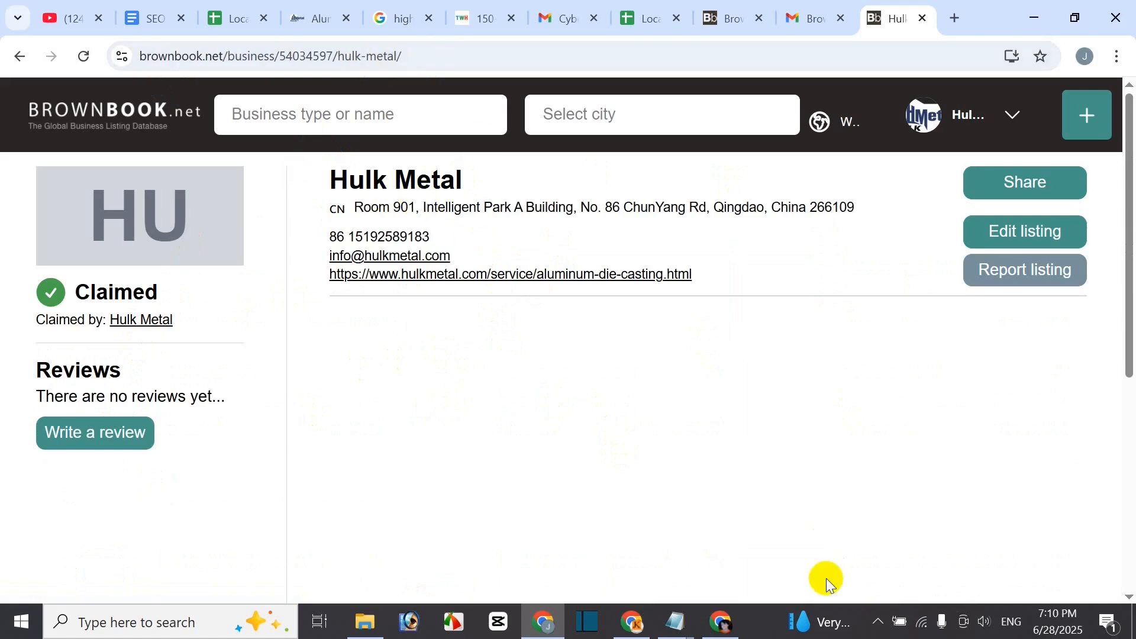
- Capture the whole Hulk Metal listing page with Lightshot, upload it and copy its link
click(881, 627)
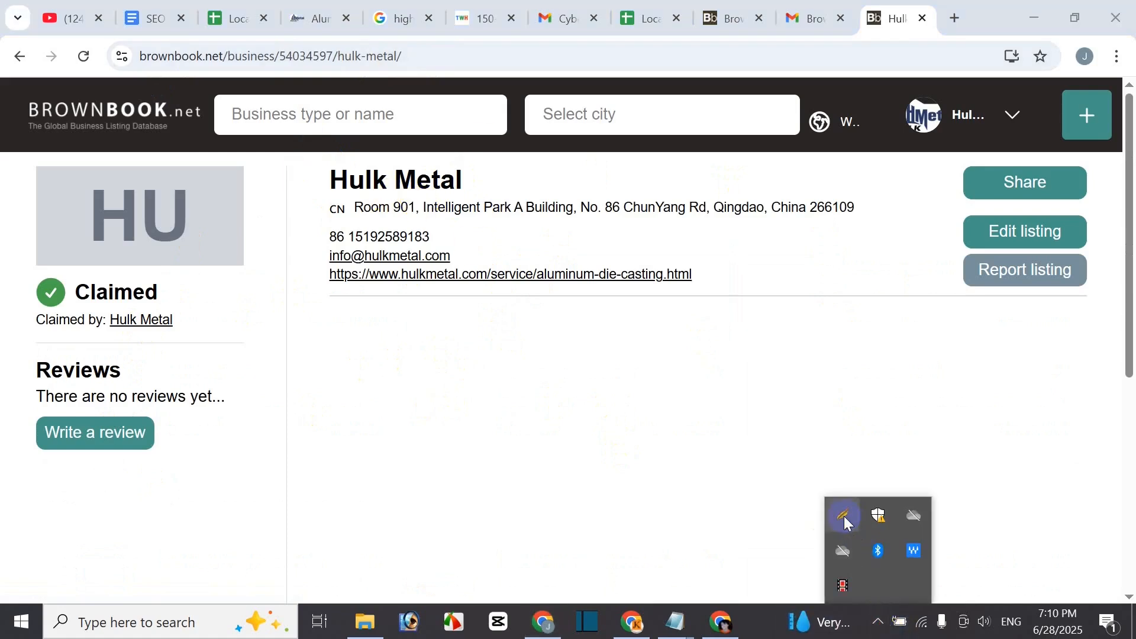
click(844, 519)
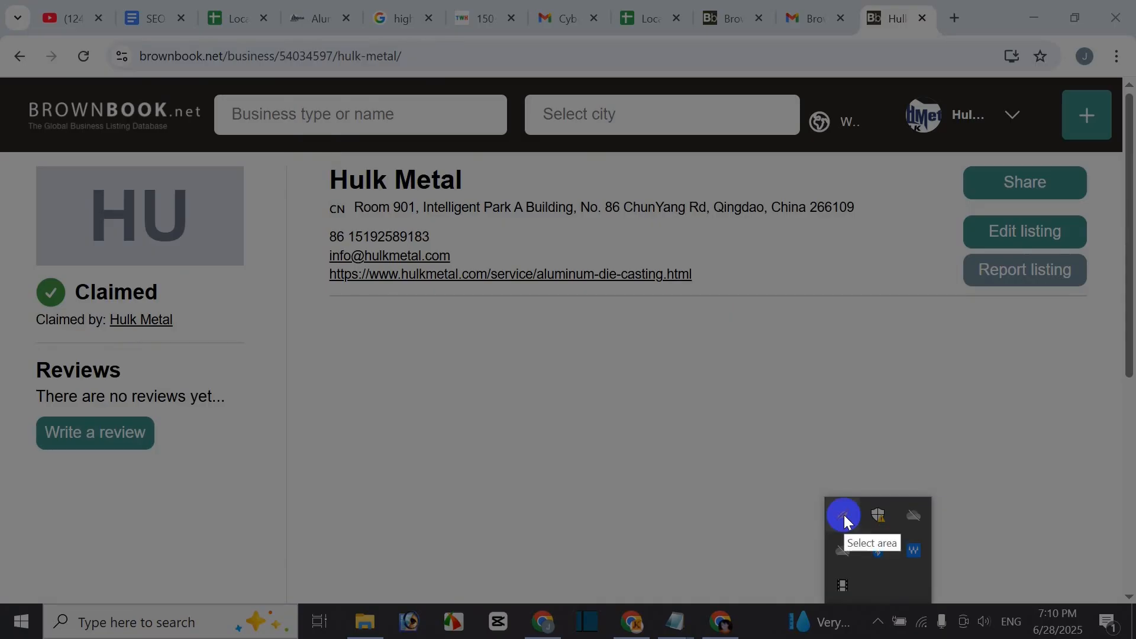
mouse_move(46, 41)
mouse_down()
mouse_move(599, 279)
mouse_move(707, 387)
mouse_move(1129, 500)
mouse_move(1115, 577)
mouse_up()
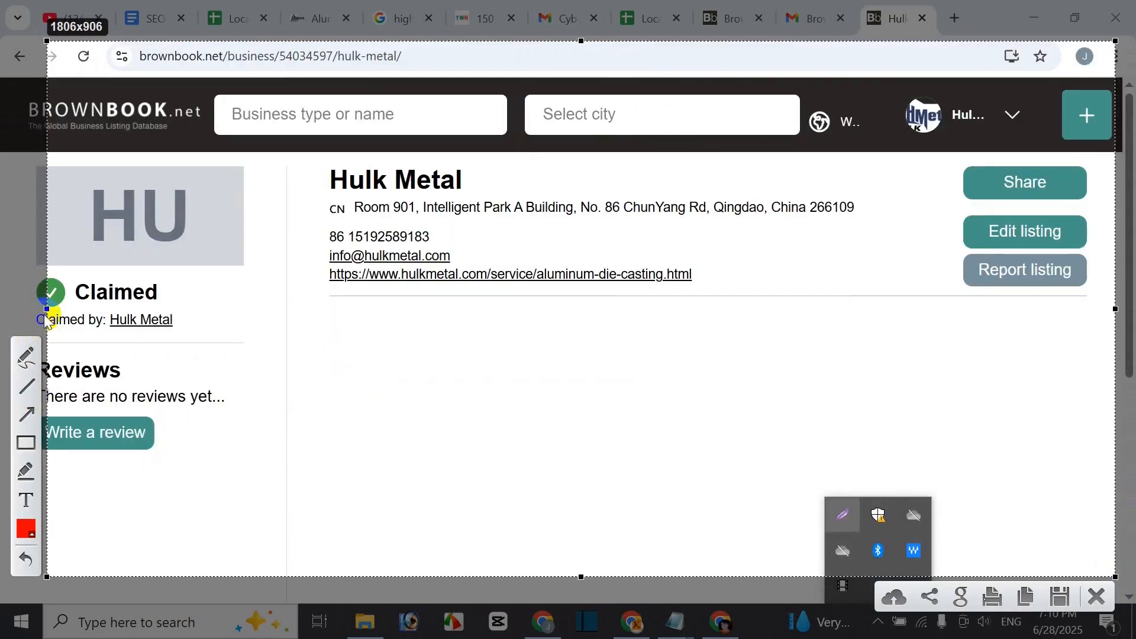
drag(45, 308, 13, 307)
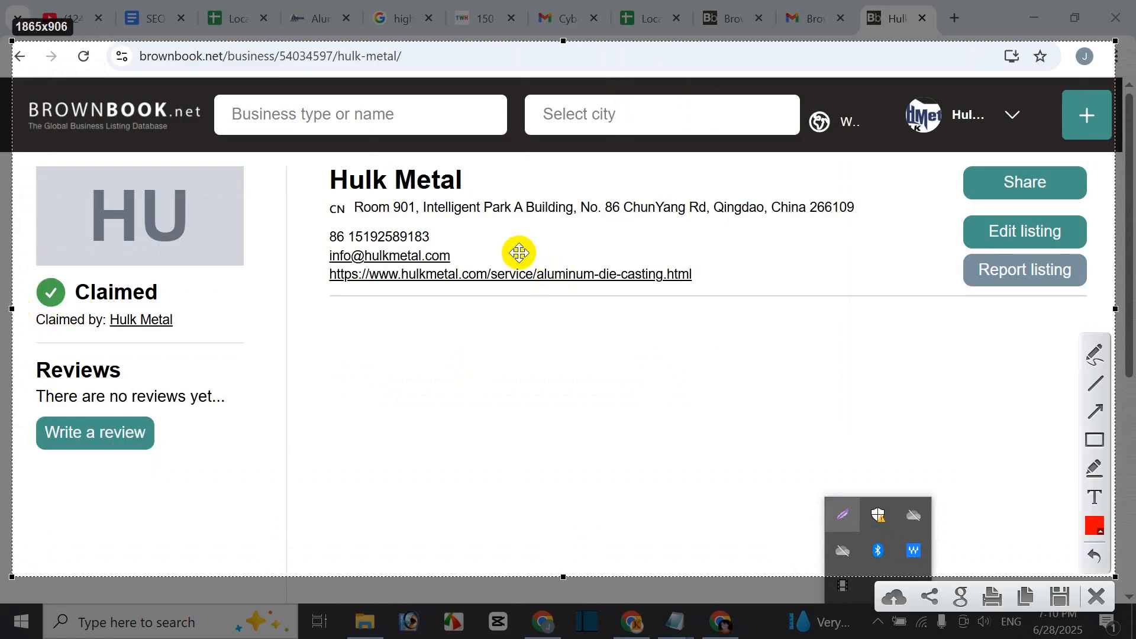
click(893, 596)
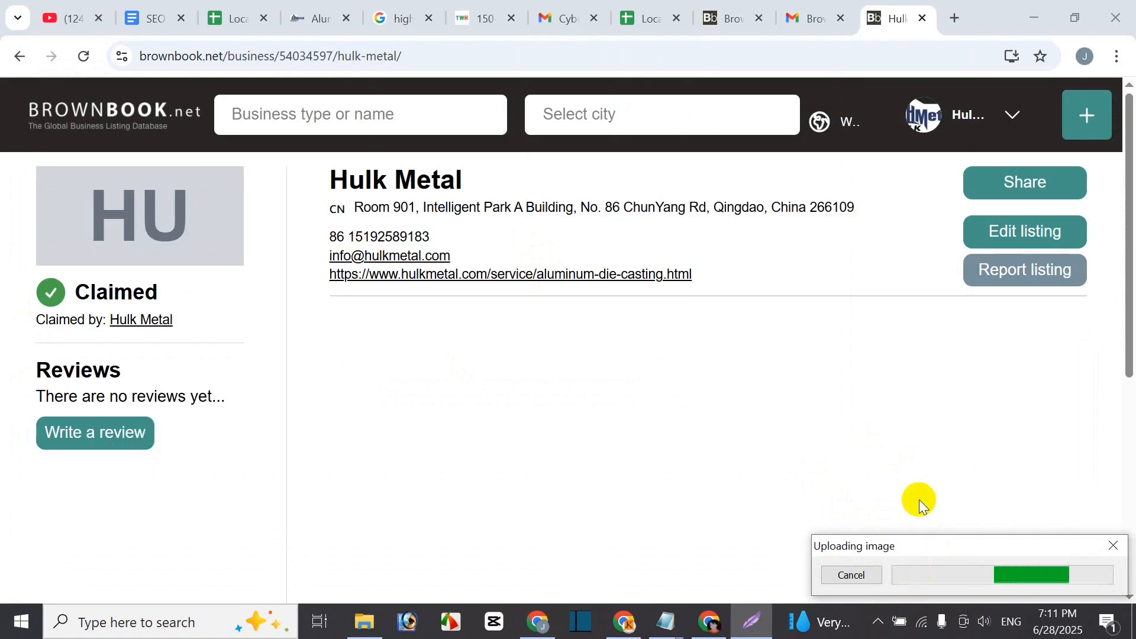
click(921, 576)
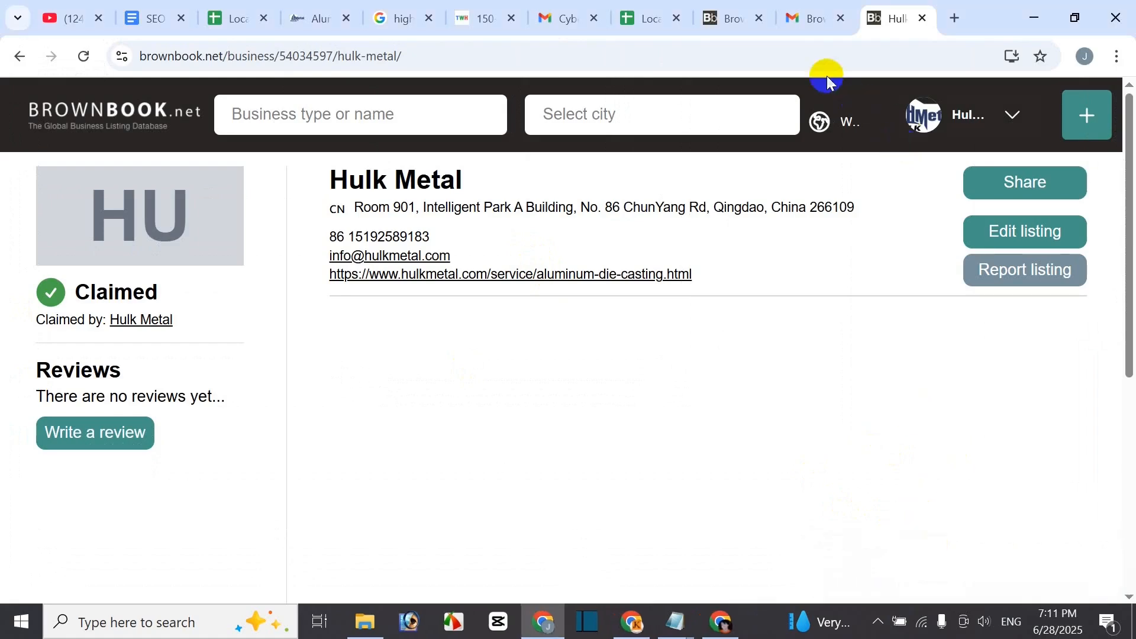
- Paste the screenshot link into C3 under Live Link and open it to check
click(651, 24)
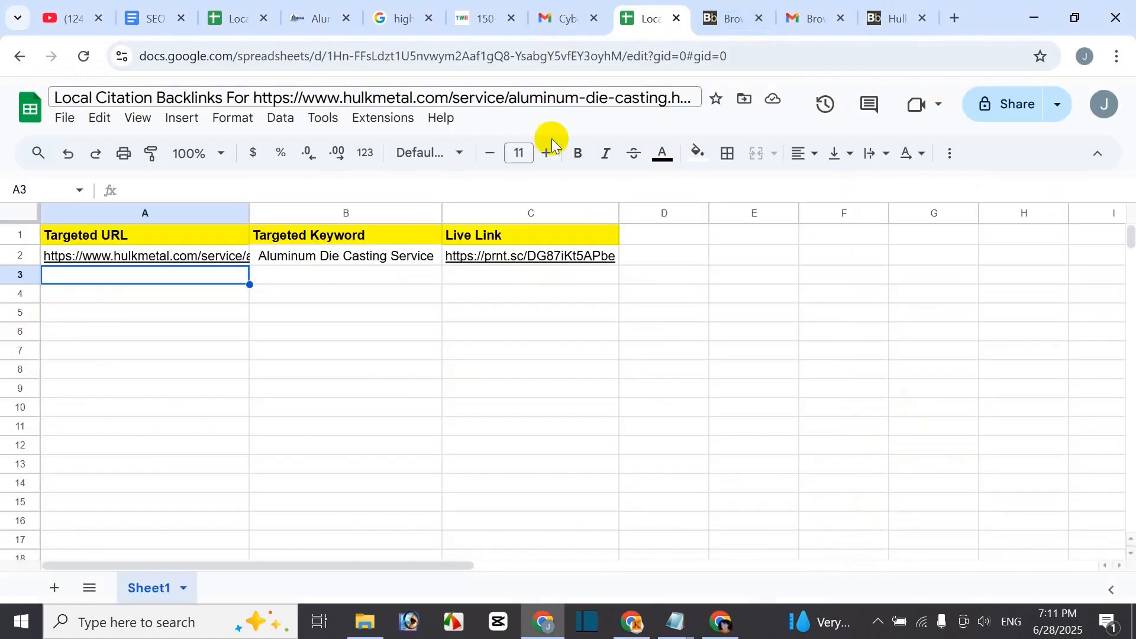
click(497, 282)
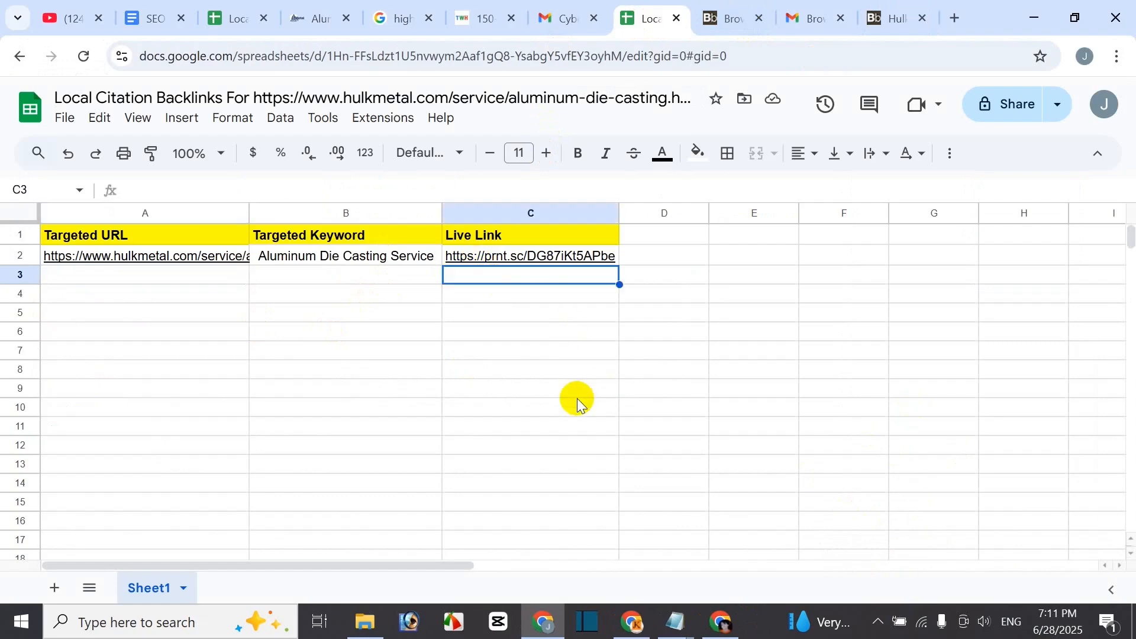
key(ctrl+v)
click(516, 335)
click(503, 276)
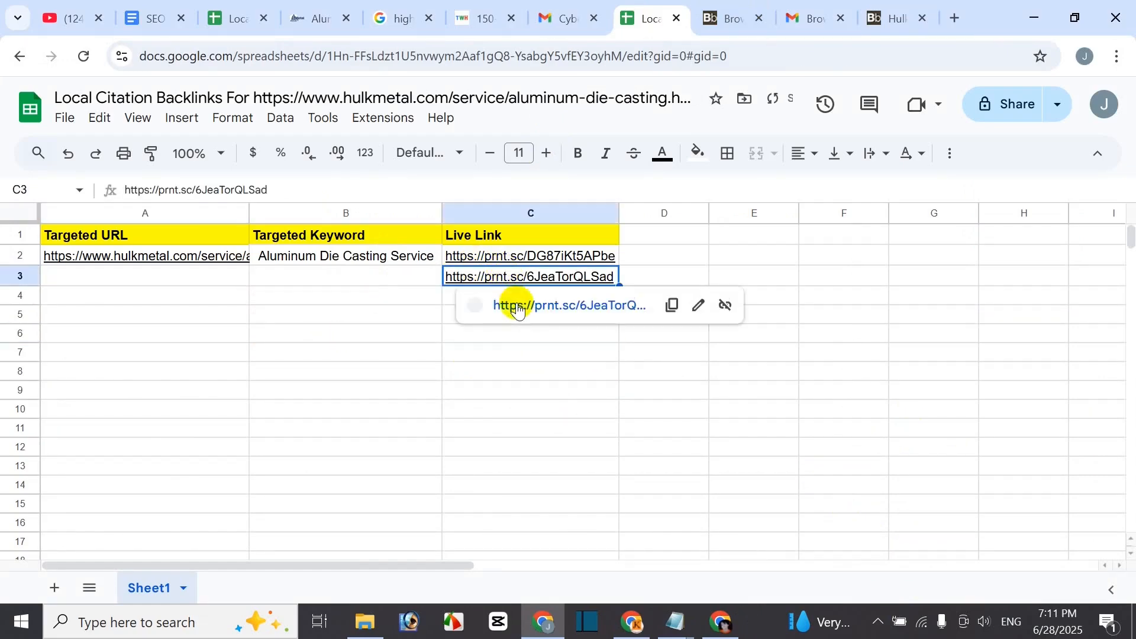
click(521, 304)
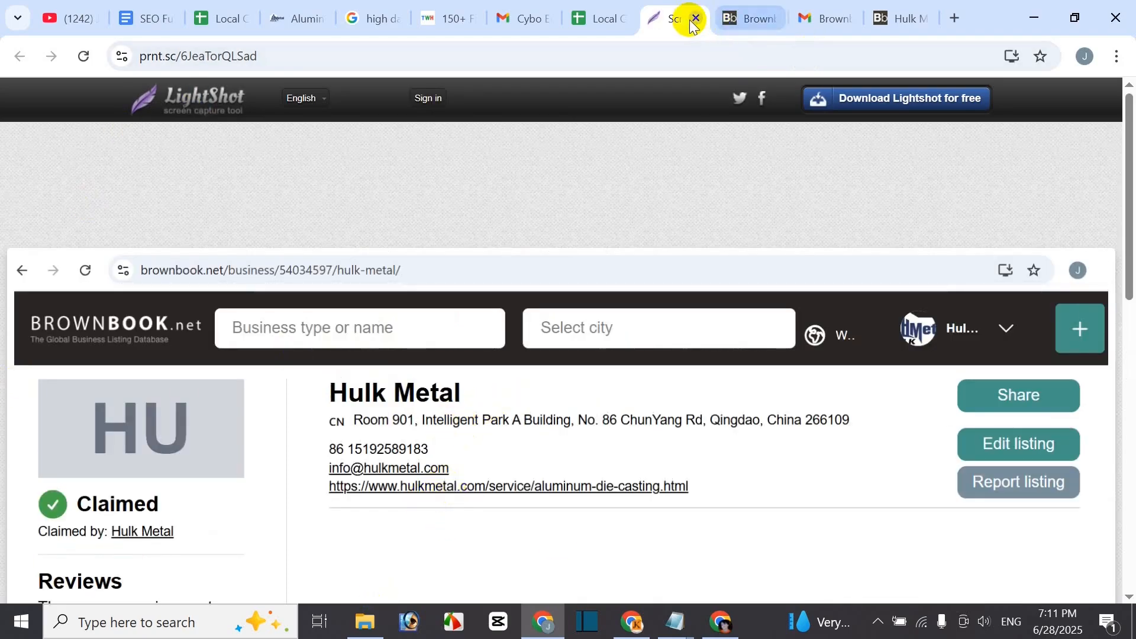
key(ctrl+w)
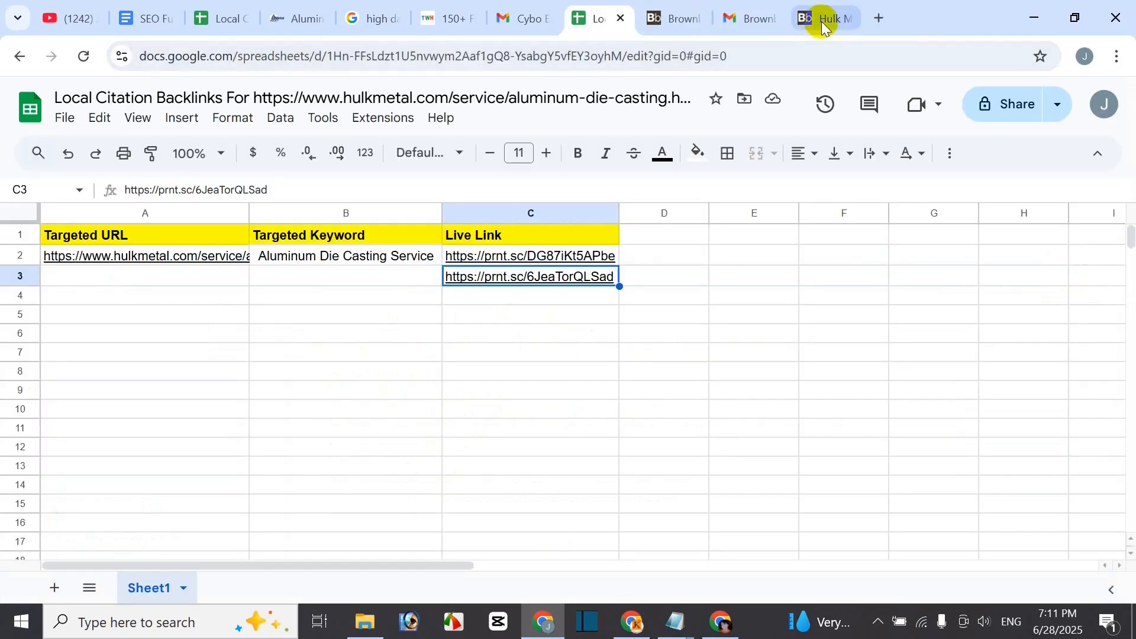
- Replace C3 with the Brownbook listing URL and open that link to confirm it loads
click(821, 22)
key(ctrl+l)
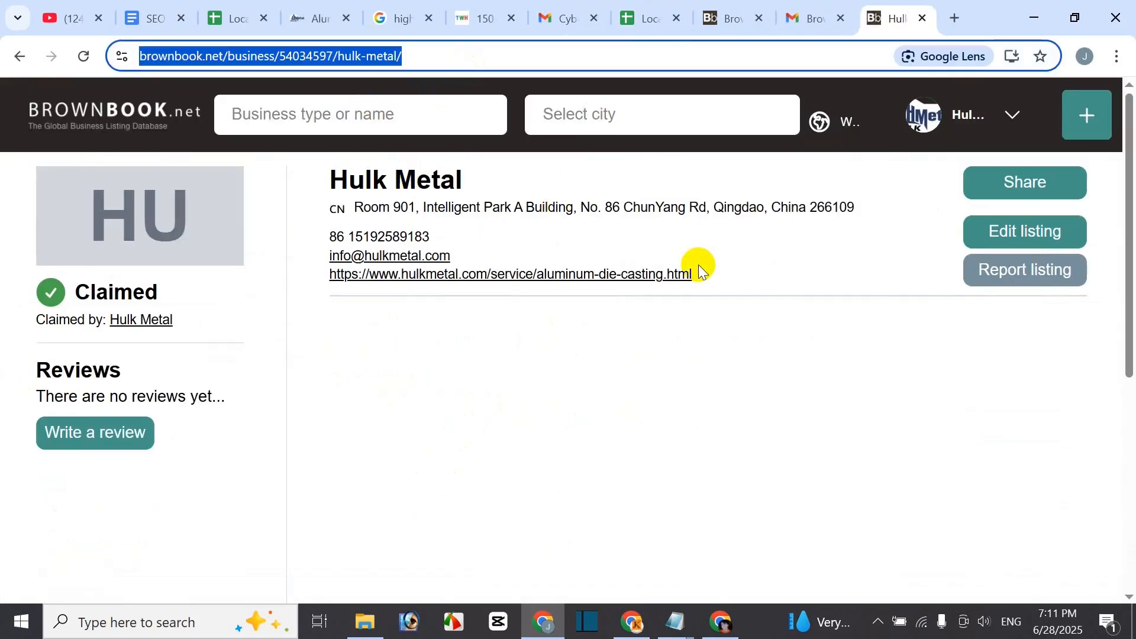
click(632, 26)
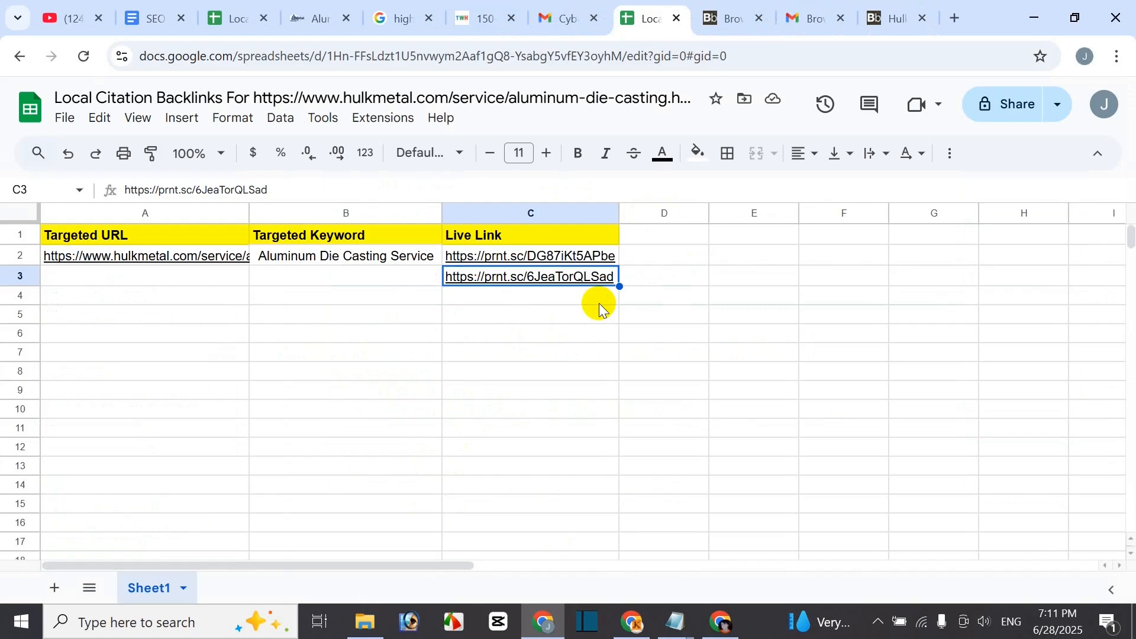
key(Delete)
key(ctrl+v)
click(513, 370)
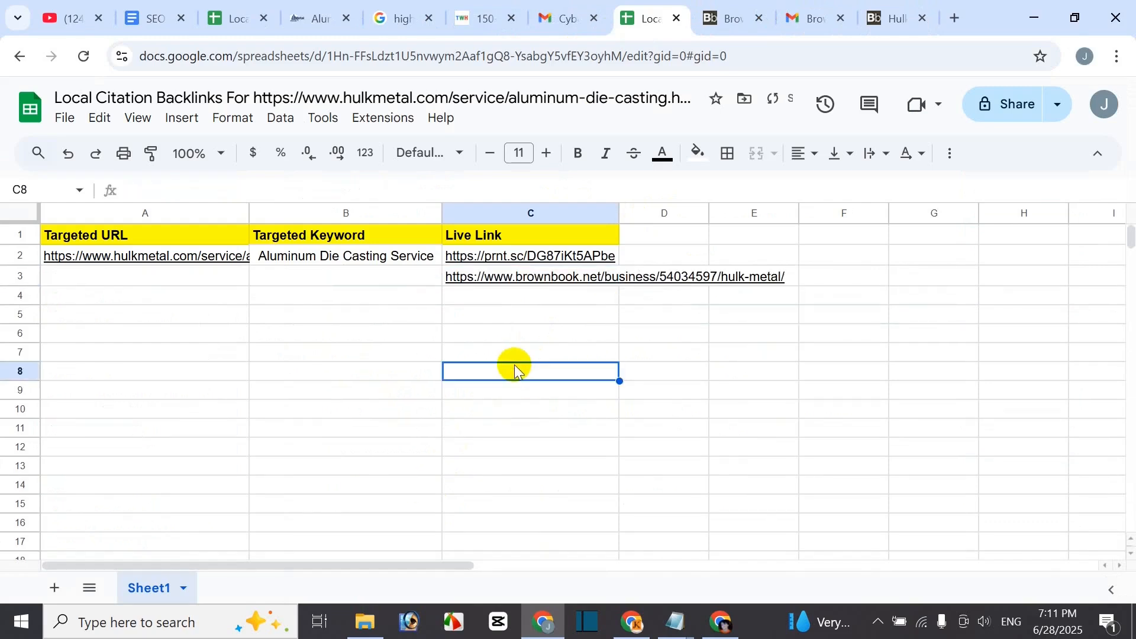
click(544, 273)
click(565, 304)
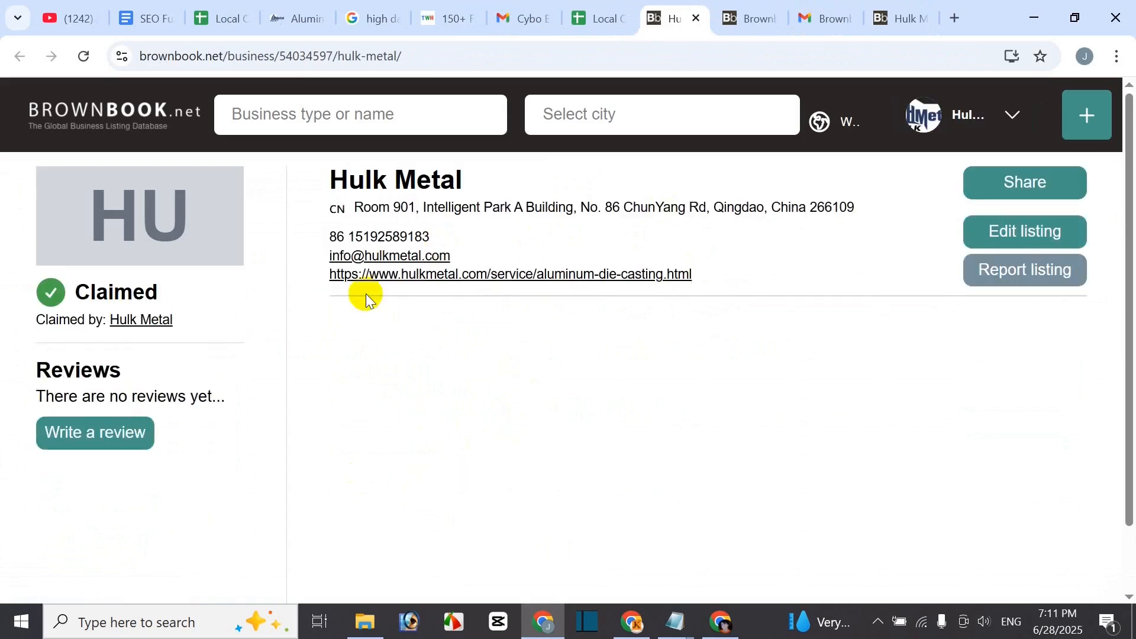
- Load the Hulk Metal listing URL in a new incognito window
click(953, 19)
click(1117, 56)
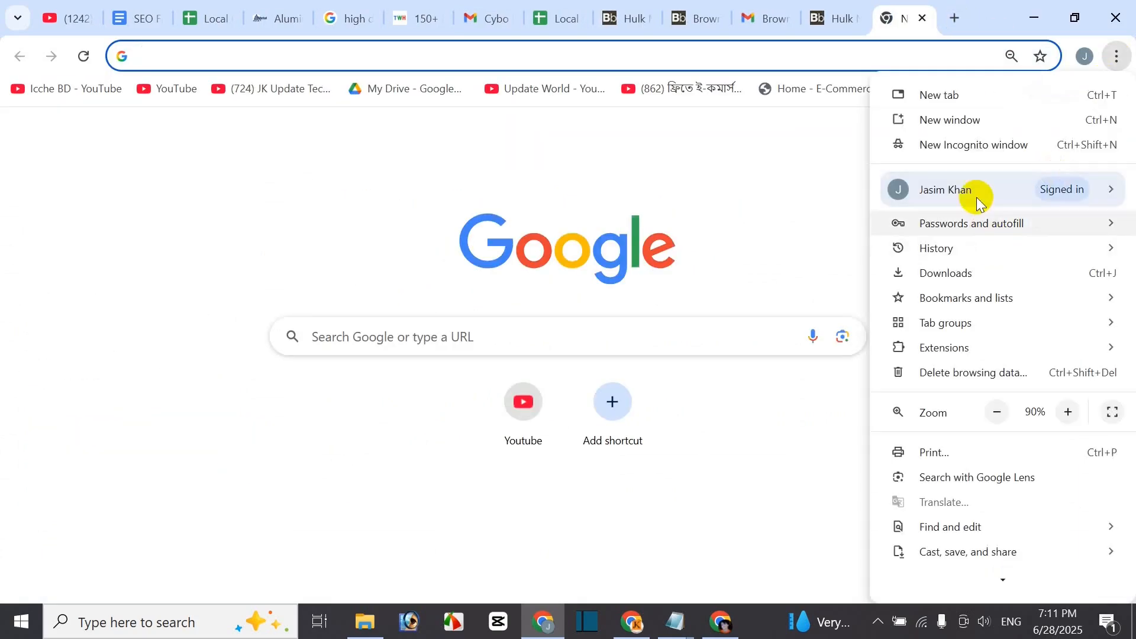
click(968, 152)
key(ctrl+v)
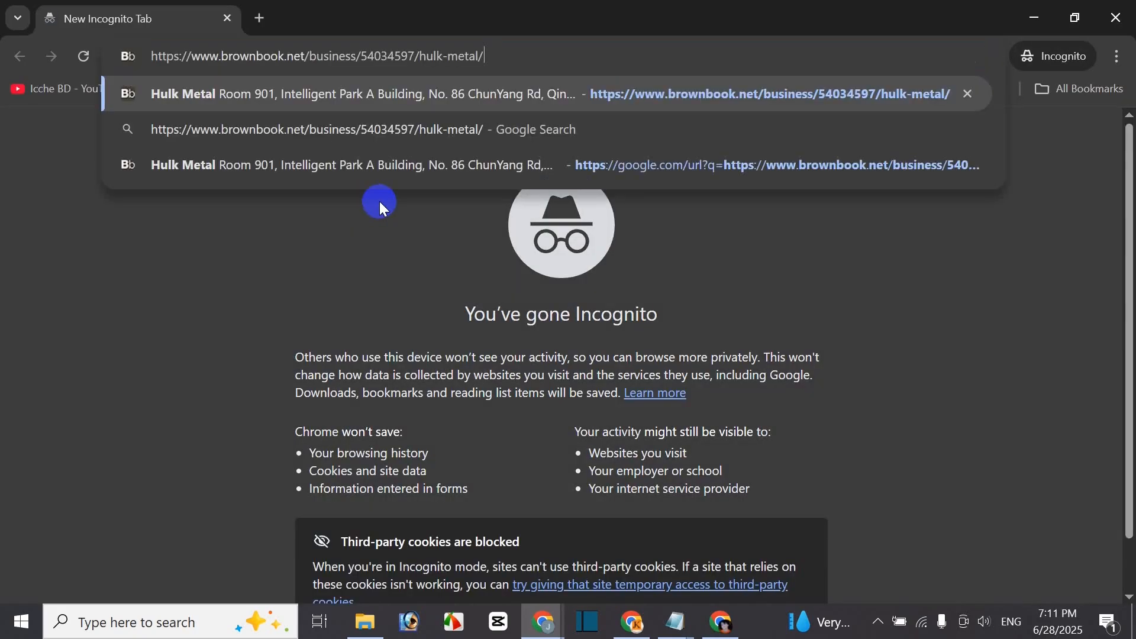
key(Return)
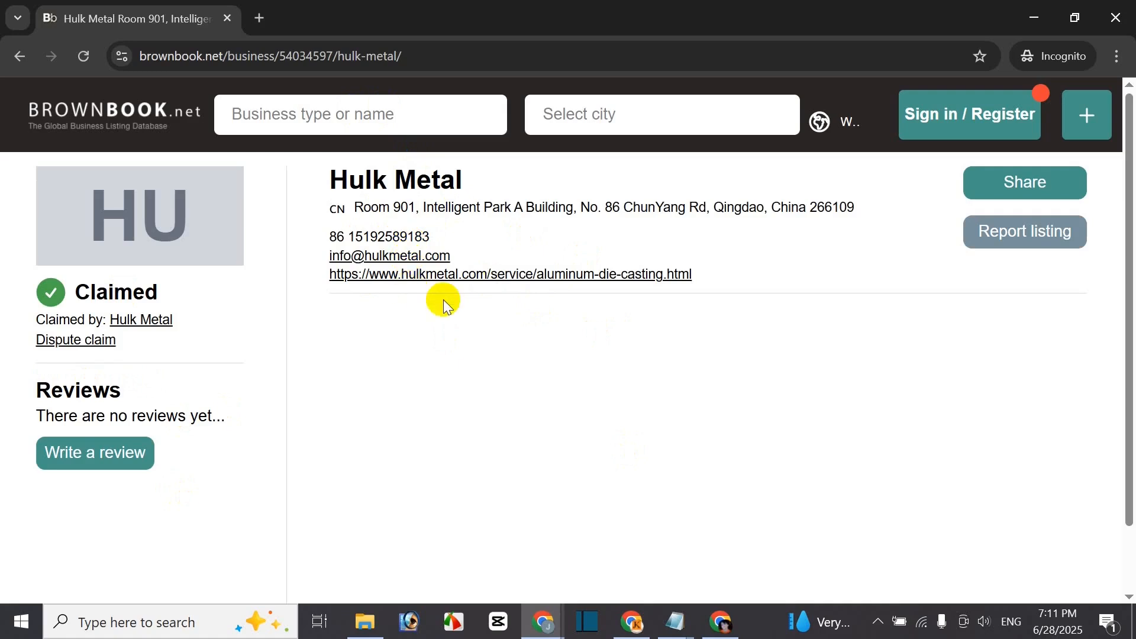
- Open the listing's website link to confirm the die-casting page, then close the incognito window
click(527, 278)
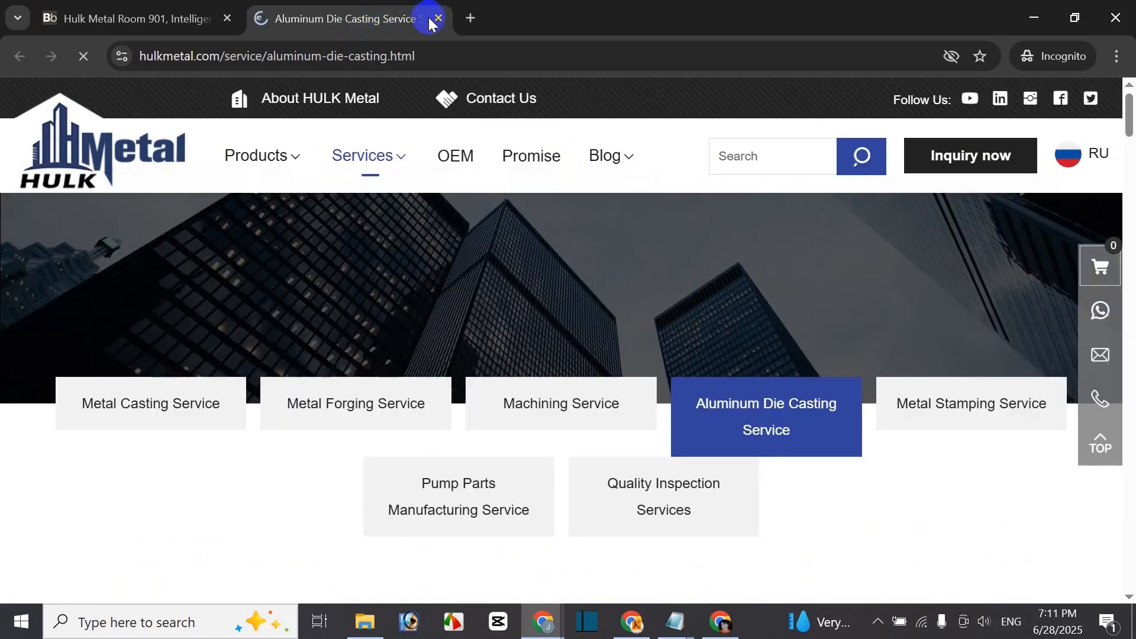
click(436, 20)
click(1120, 16)
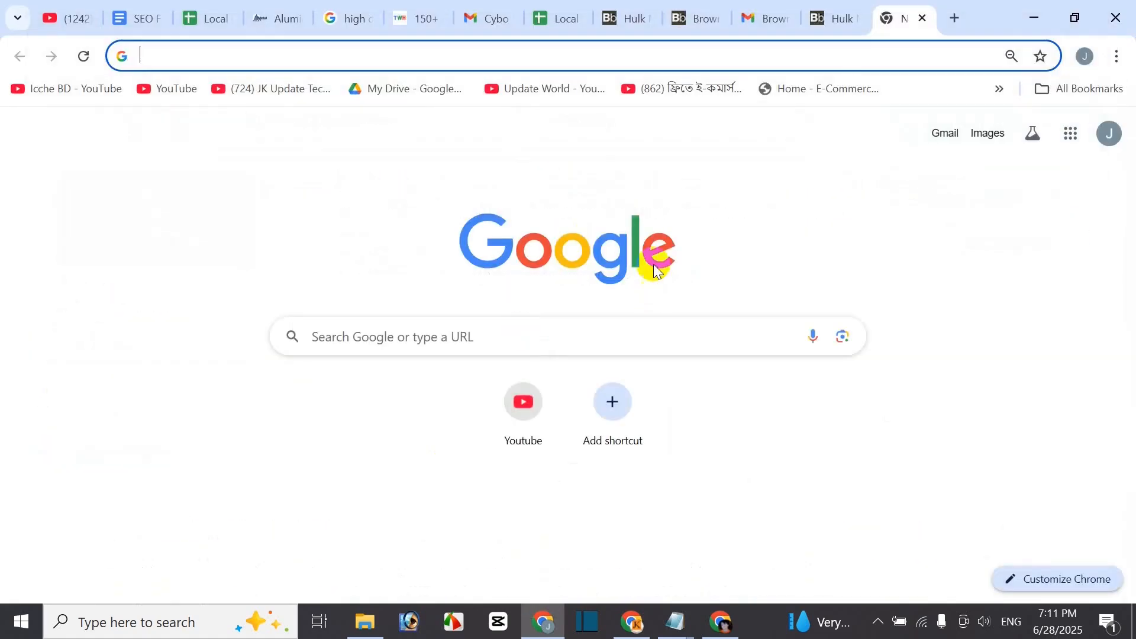
- Fill the Hulk Metal URL and 'Aluminum Die Casting Service' keyword from A2:B2 down to row 5
click(820, 20)
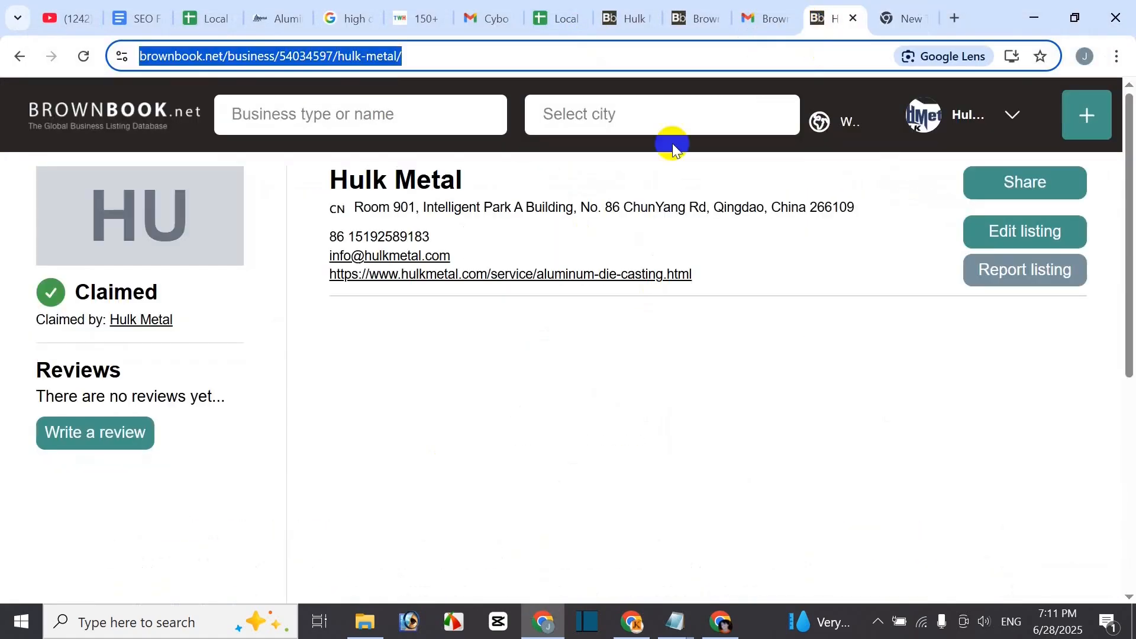
click(548, 16)
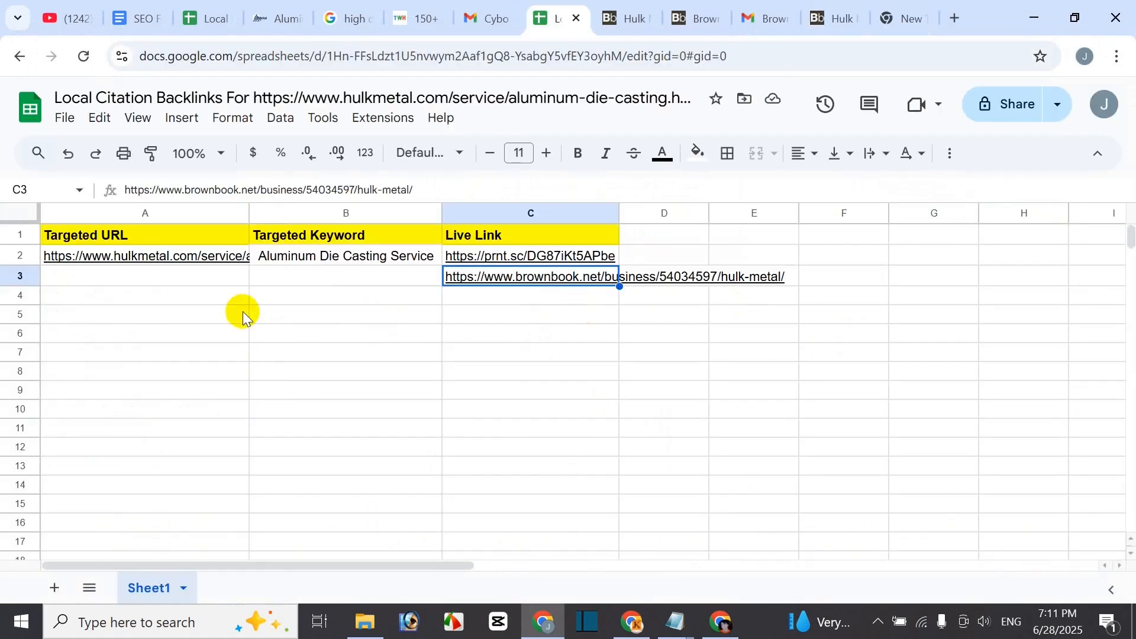
click(127, 256)
shift+click(367, 260)
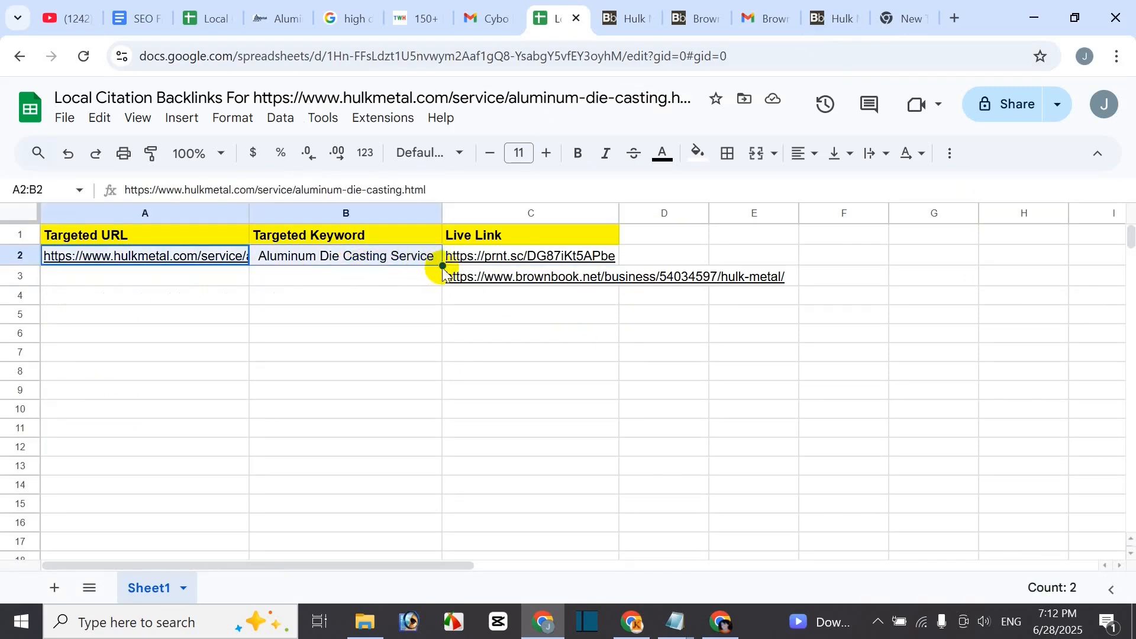
drag(441, 265, 427, 320)
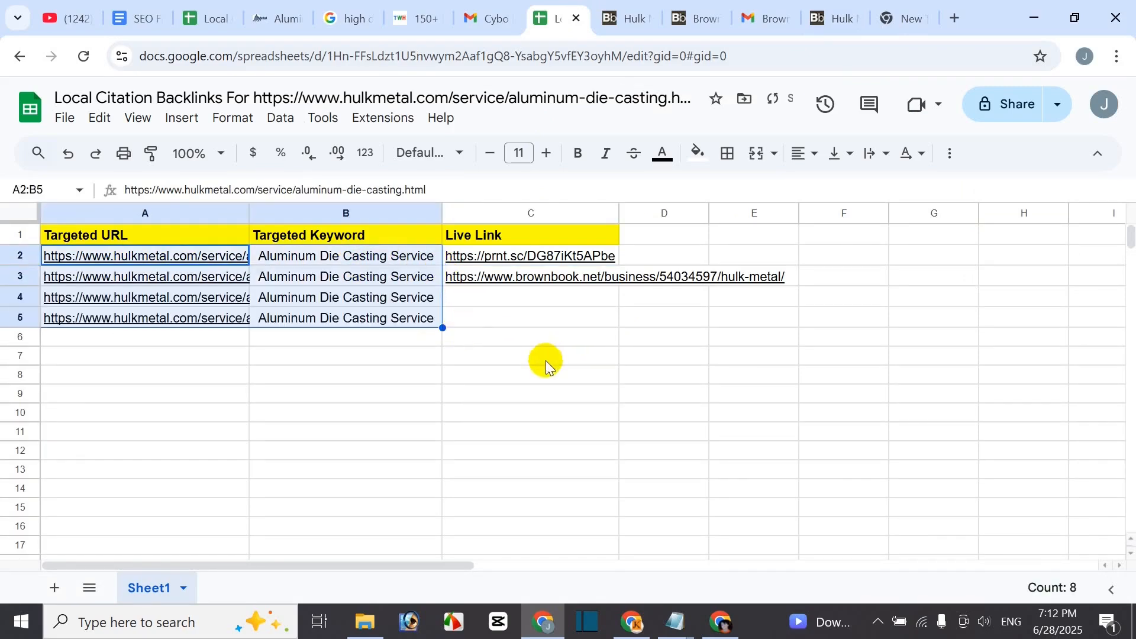
click(545, 360)
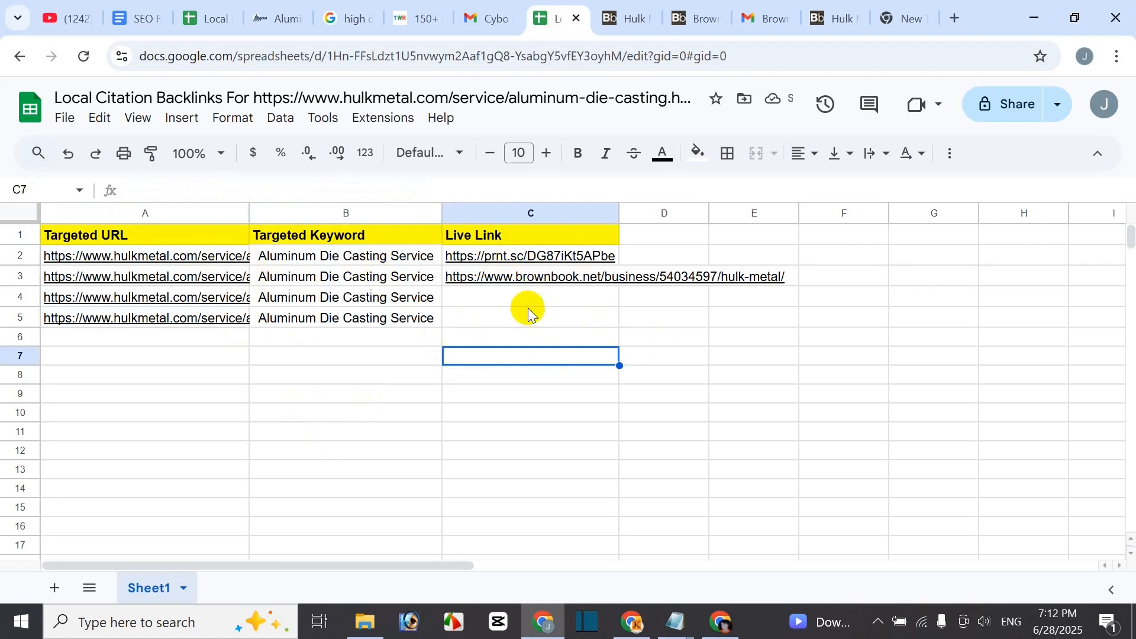
click(536, 296)
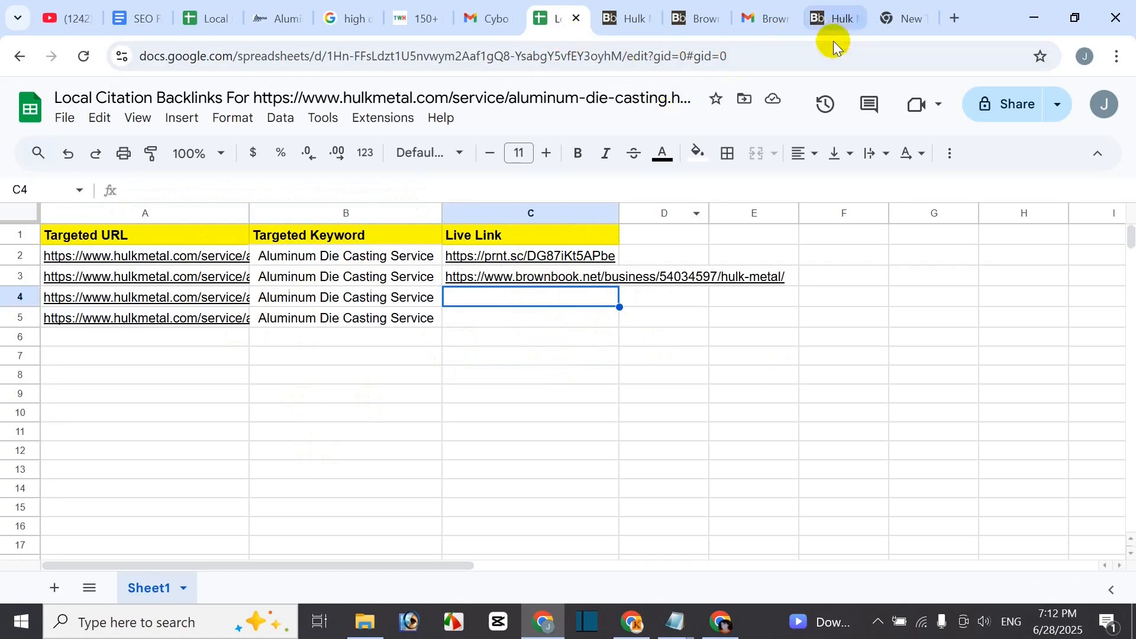
- From the Hulk Metal listing, go to the Brownbook homepage and scroll down it
click(833, 19)
click(1015, 117)
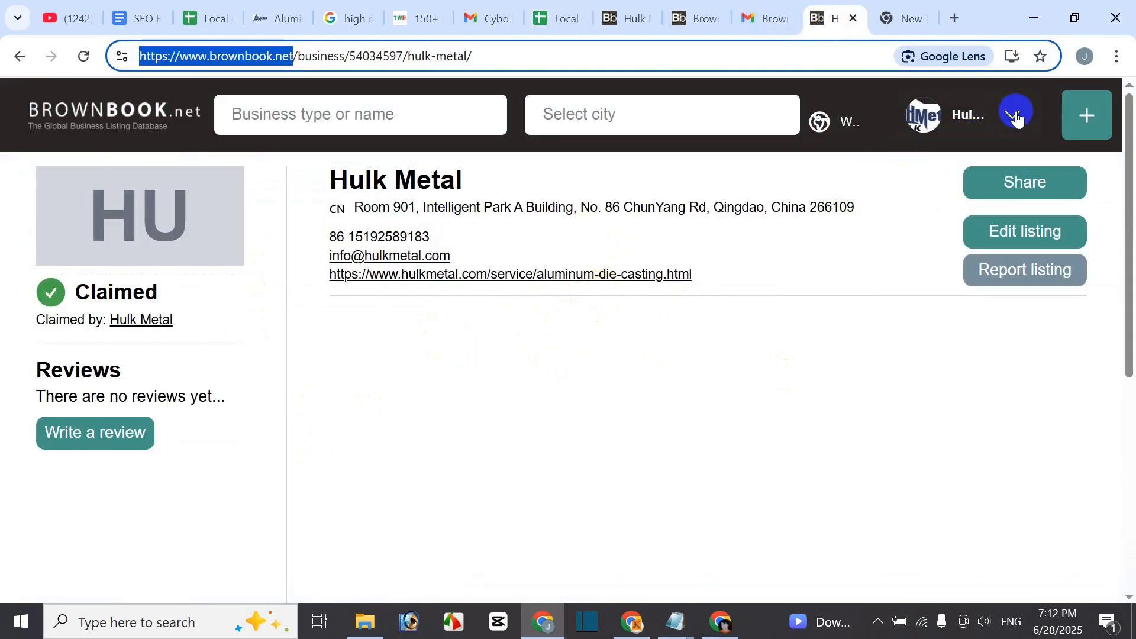
click(111, 120)
scroll(700, 467, down, 3)
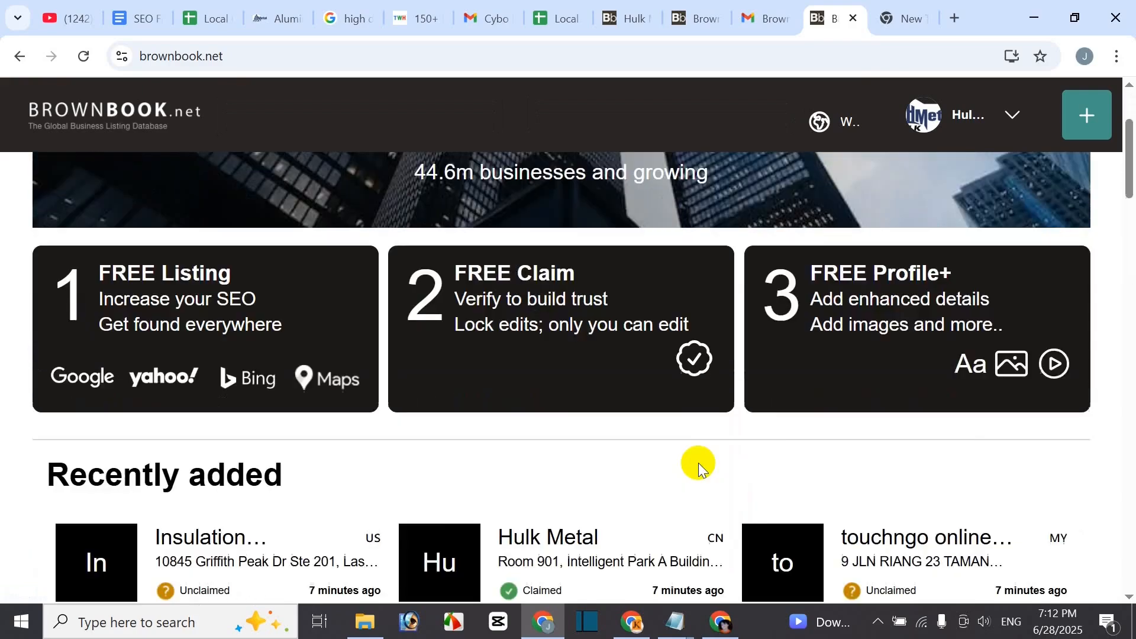
scroll(700, 468, down, 3)
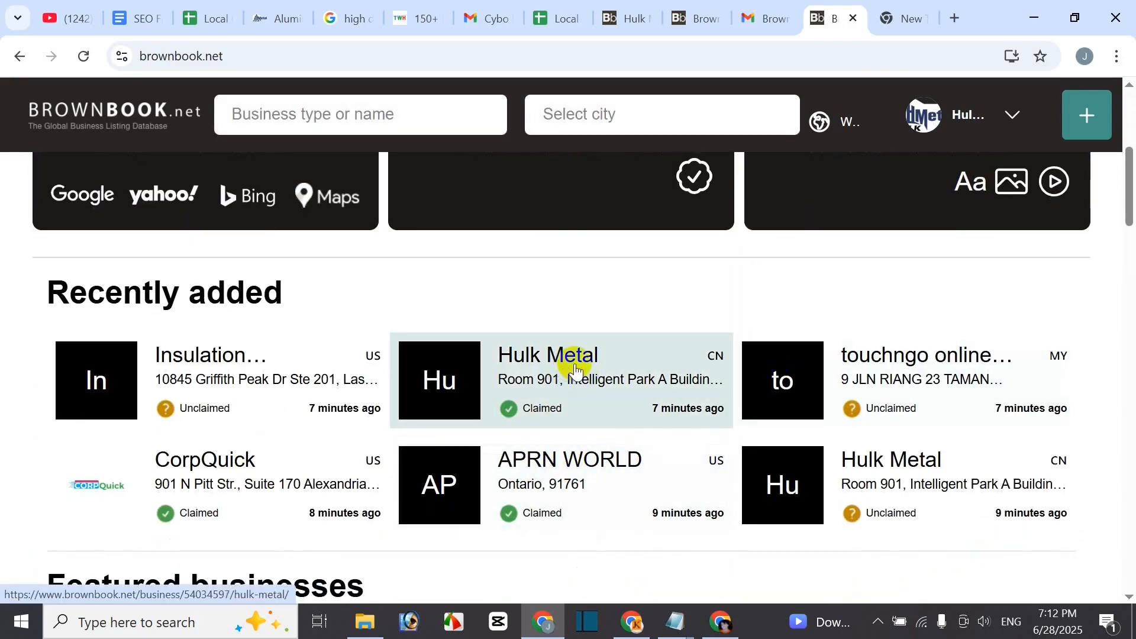
- Open My Businesses and bring up the management page for the Hulk Metal listing
click(1014, 119)
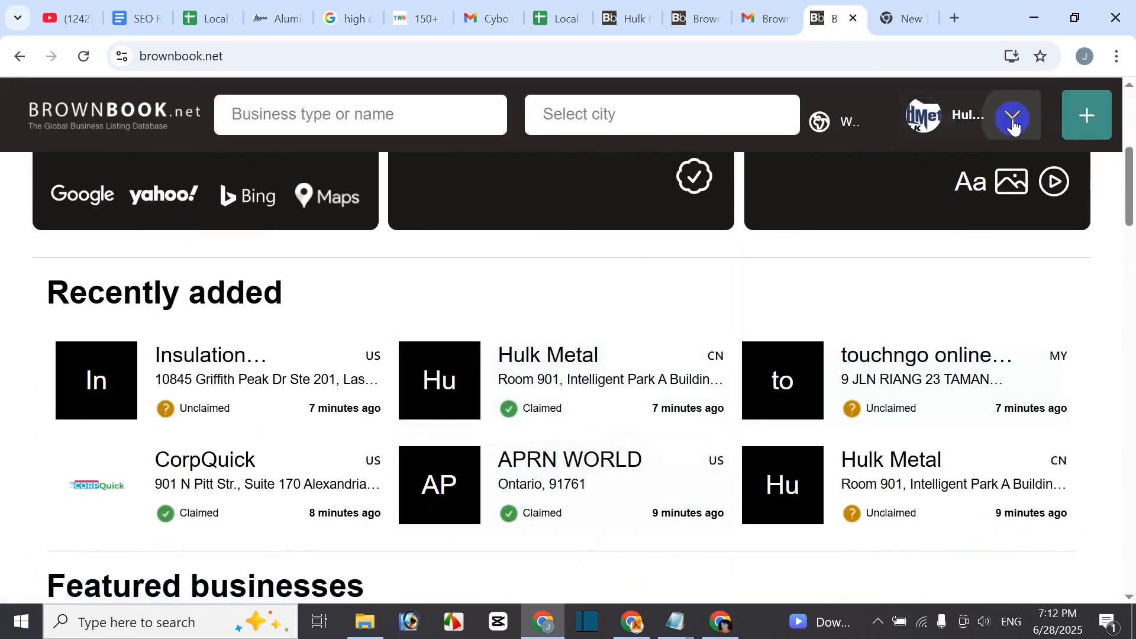
click(1002, 200)
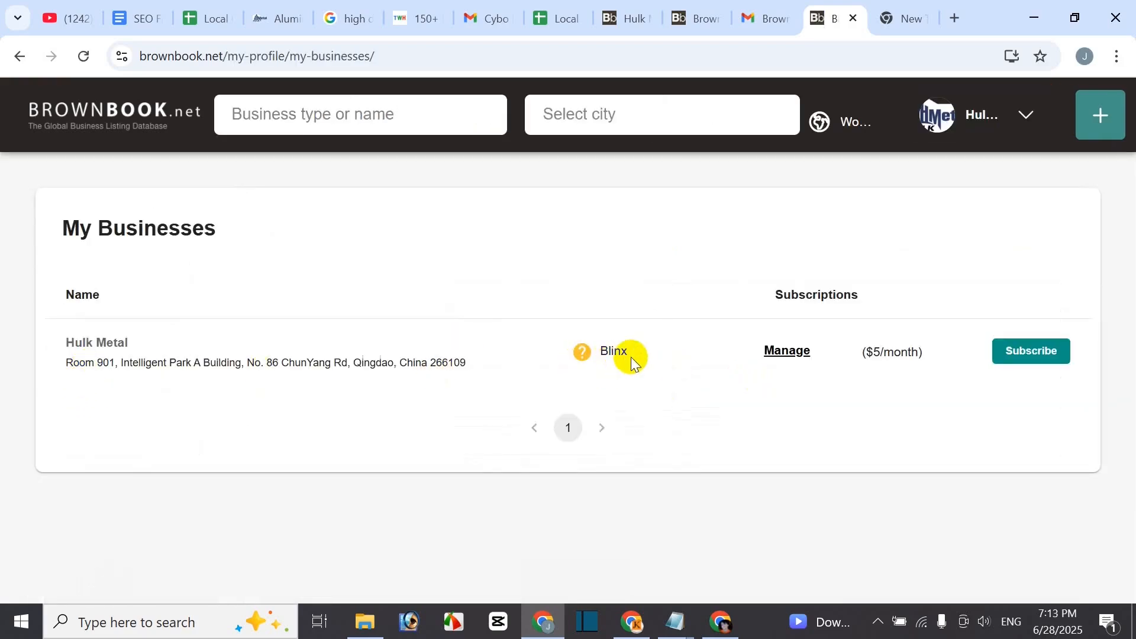
click(787, 351)
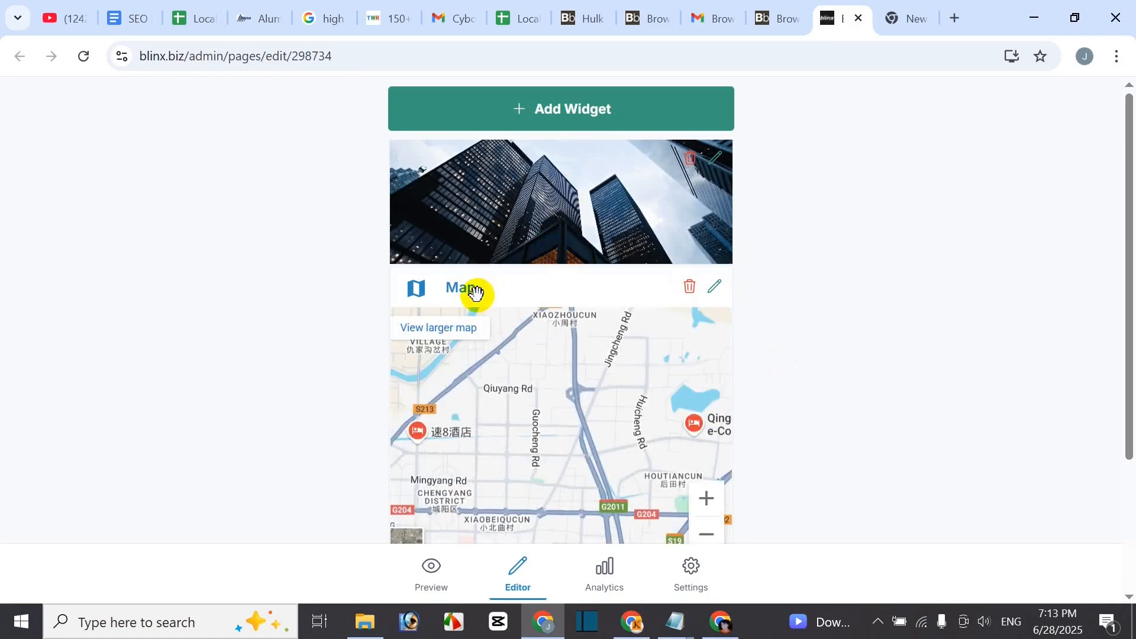
scroll(740, 411, down, 2)
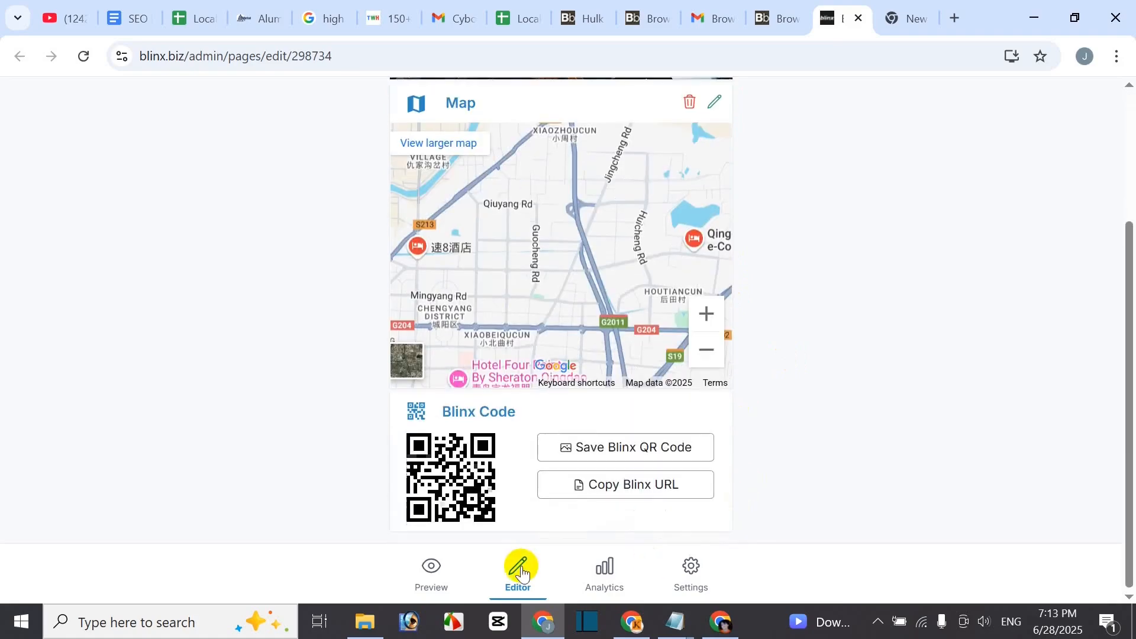
scroll(775, 392, up, 2)
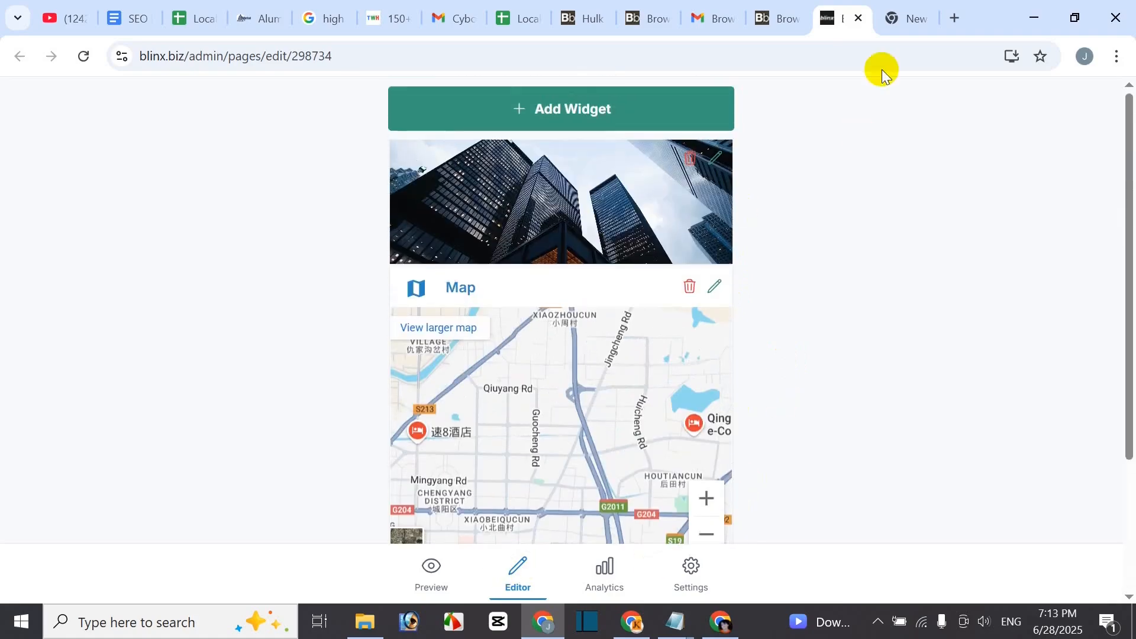
- Close the Blinx editor and scroll the homepage to Recently added, showing Hulk Metal as Claimed
click(859, 18)
click(103, 116)
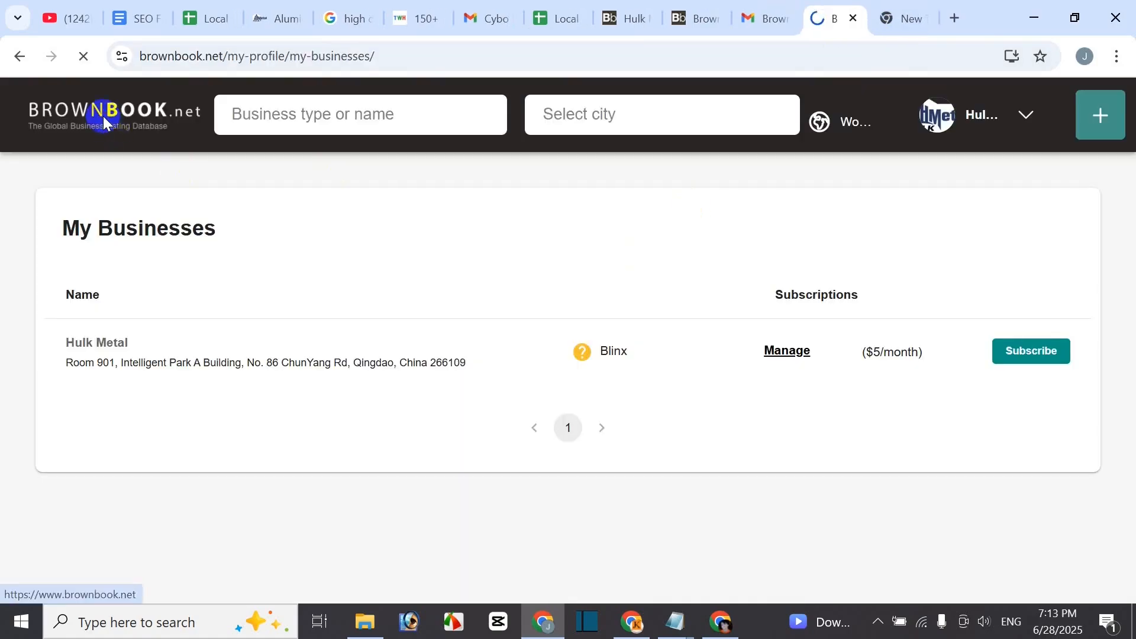
scroll(568, 509, down, 6)
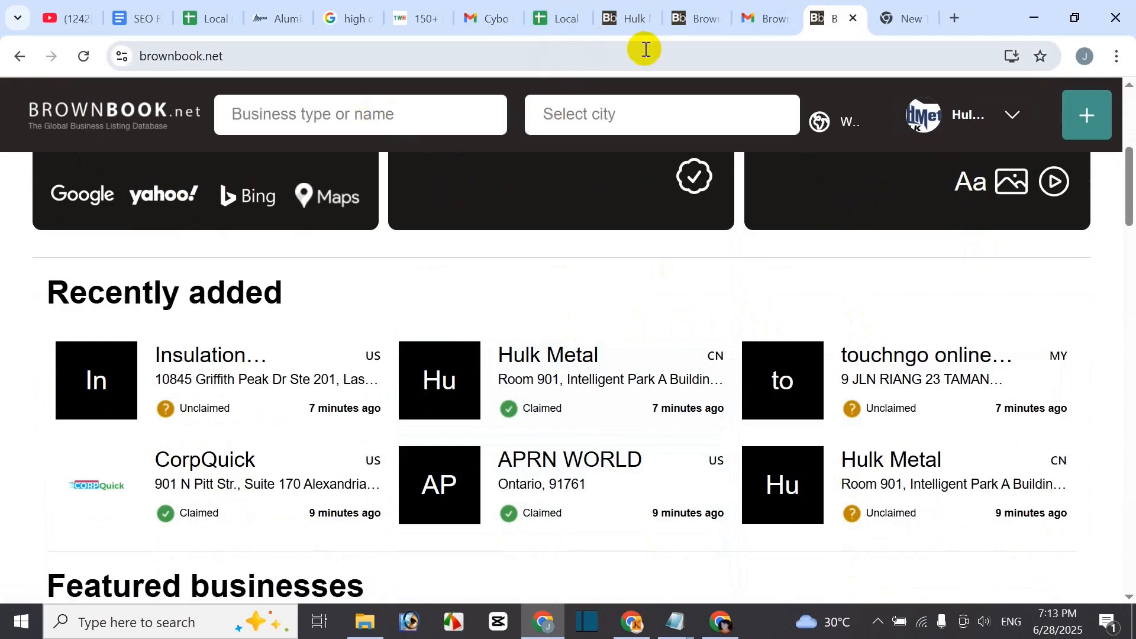
- Scroll the UK listing sites table around the brownbook.net entry, then switch to the Local Citation Site List
click(409, 21)
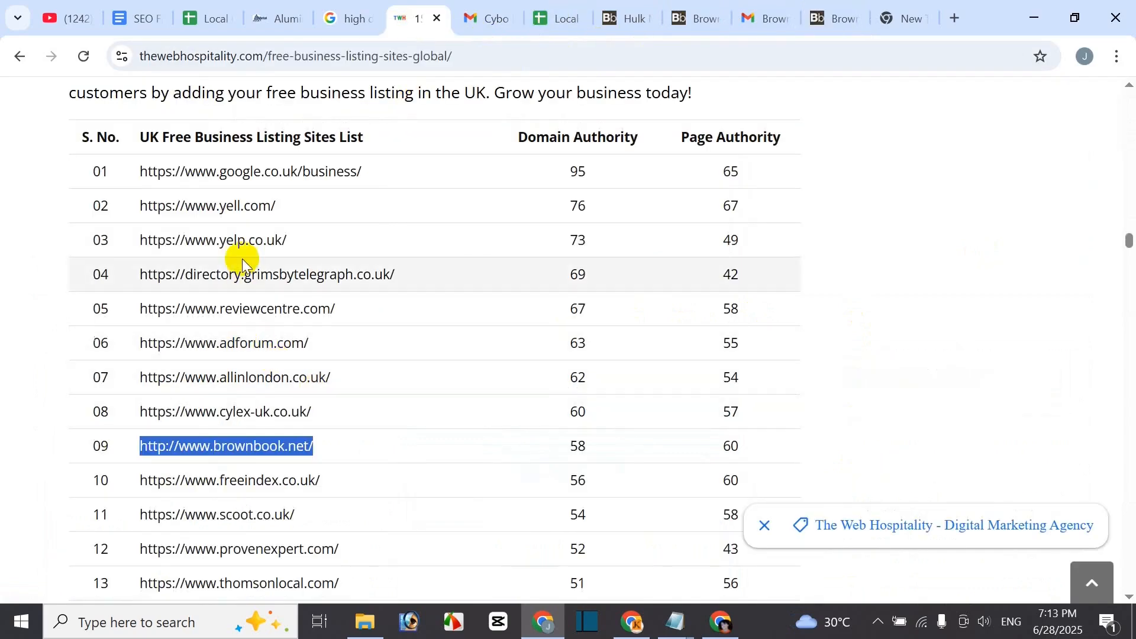
click(239, 224)
scroll(254, 391, down, 15)
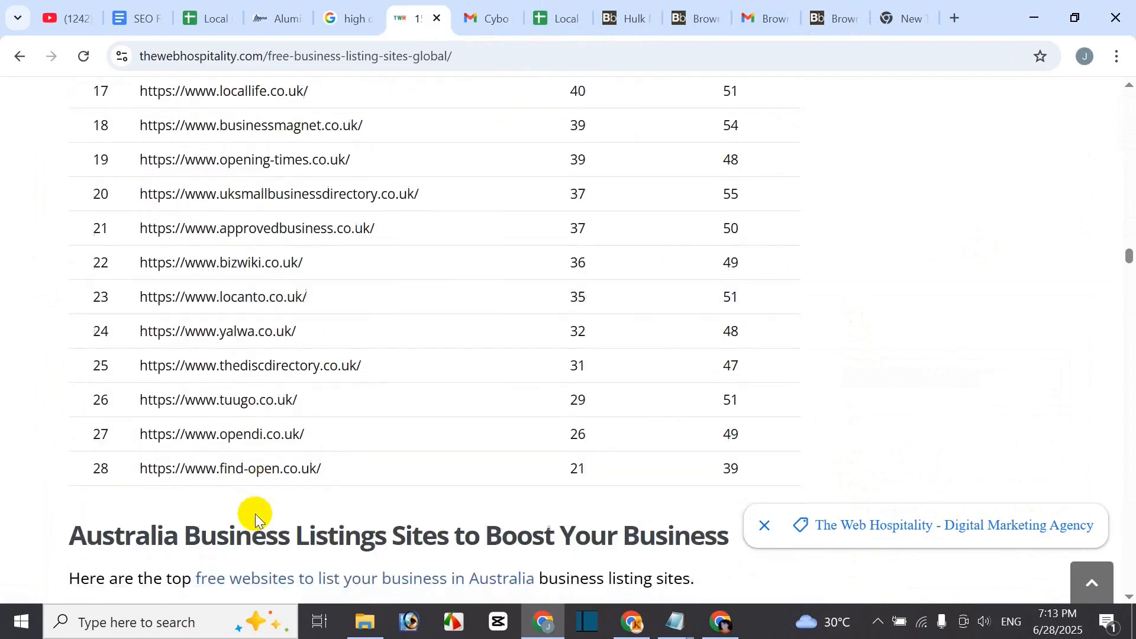
scroll(254, 516, down, 3)
scroll(254, 515, up, 10)
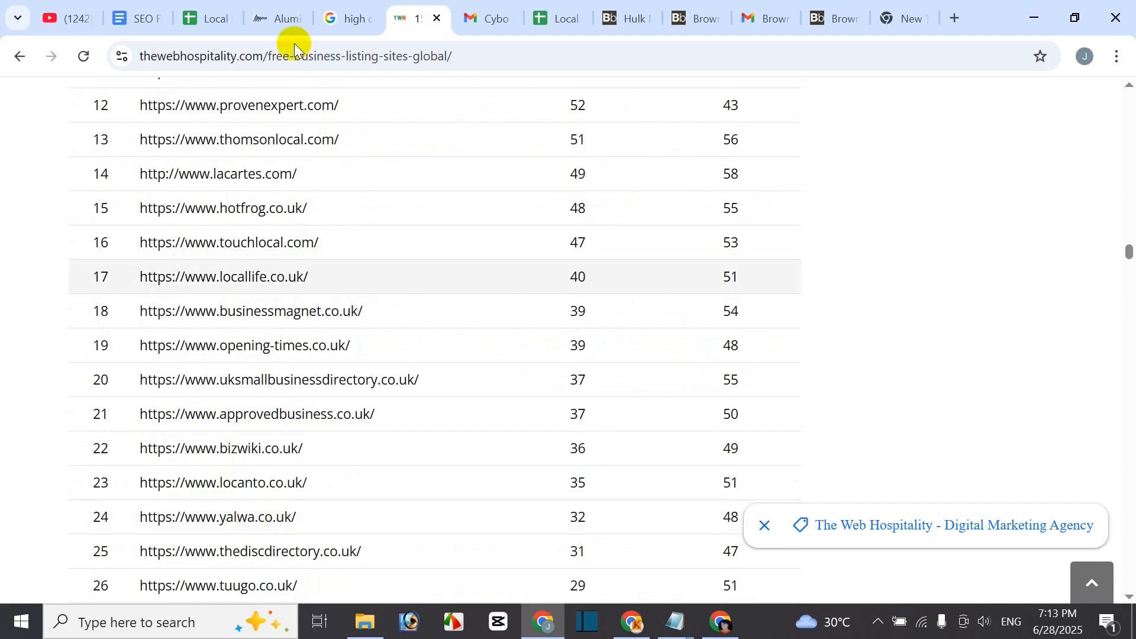
click(223, 17)
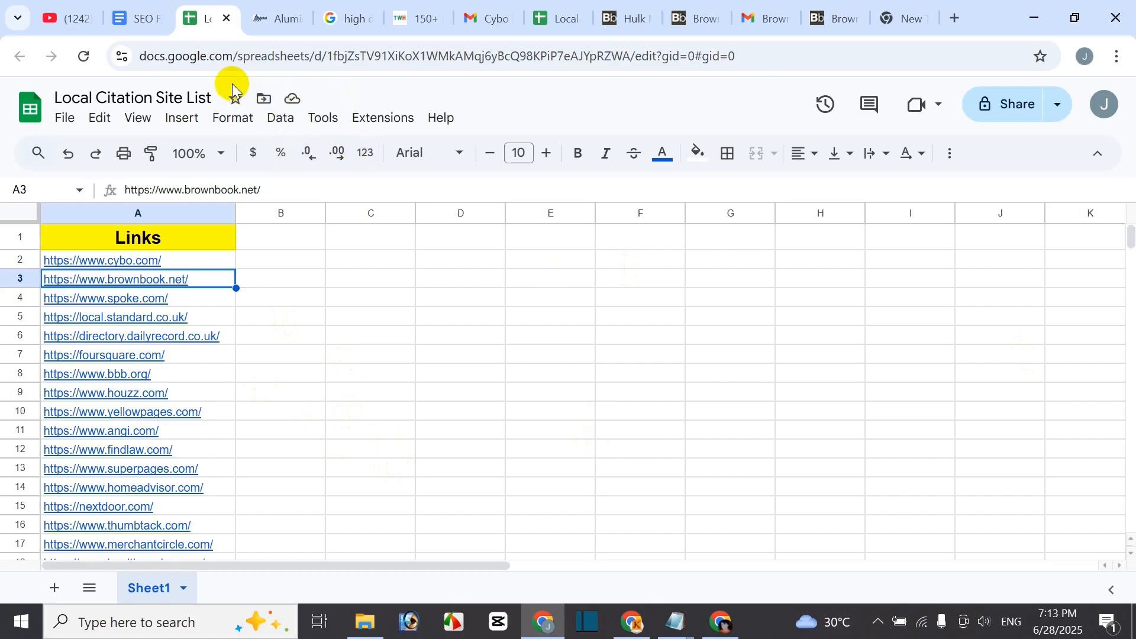
- Scroll the SEO Full Course document up to its title, then return to the Local Citation Backlinks sheet
click(139, 19)
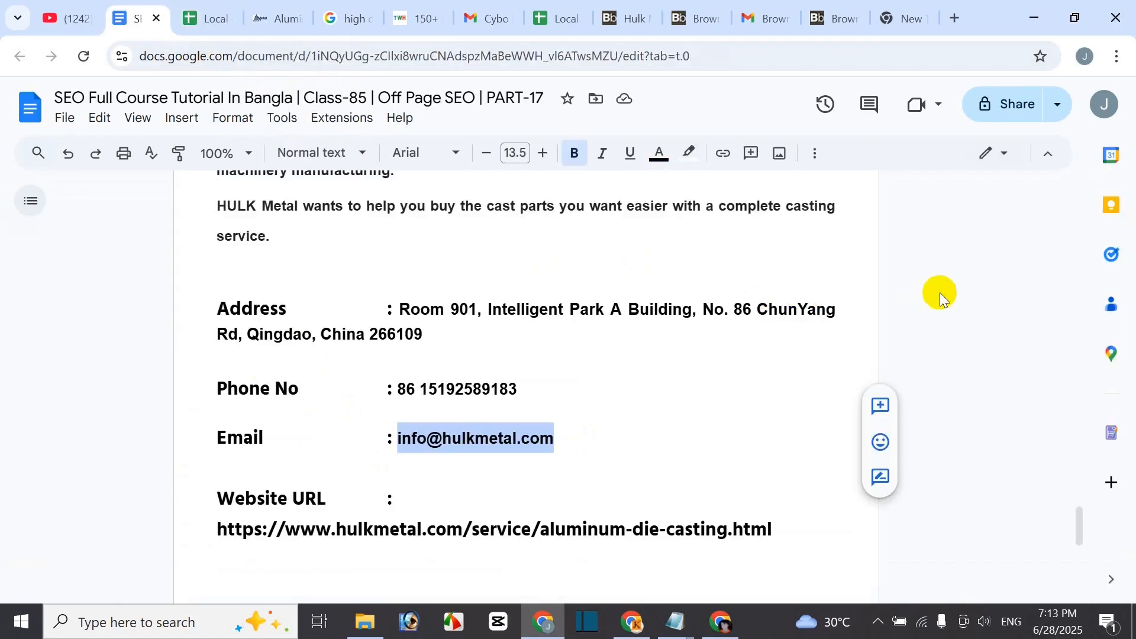
scroll(940, 292, up, 20)
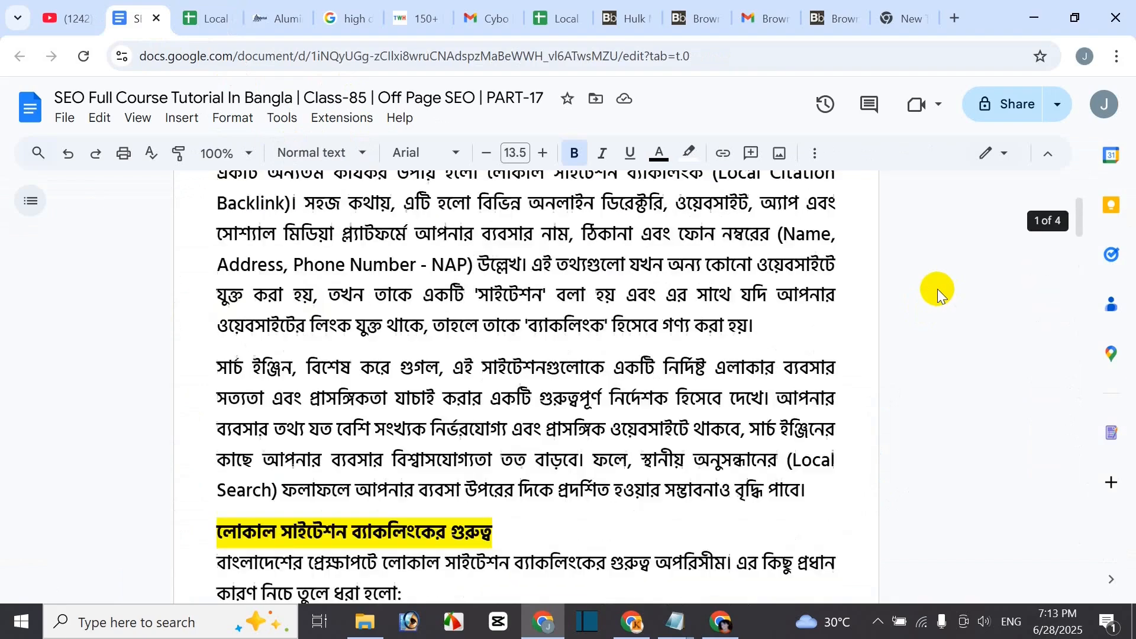
scroll(937, 289, up, 4)
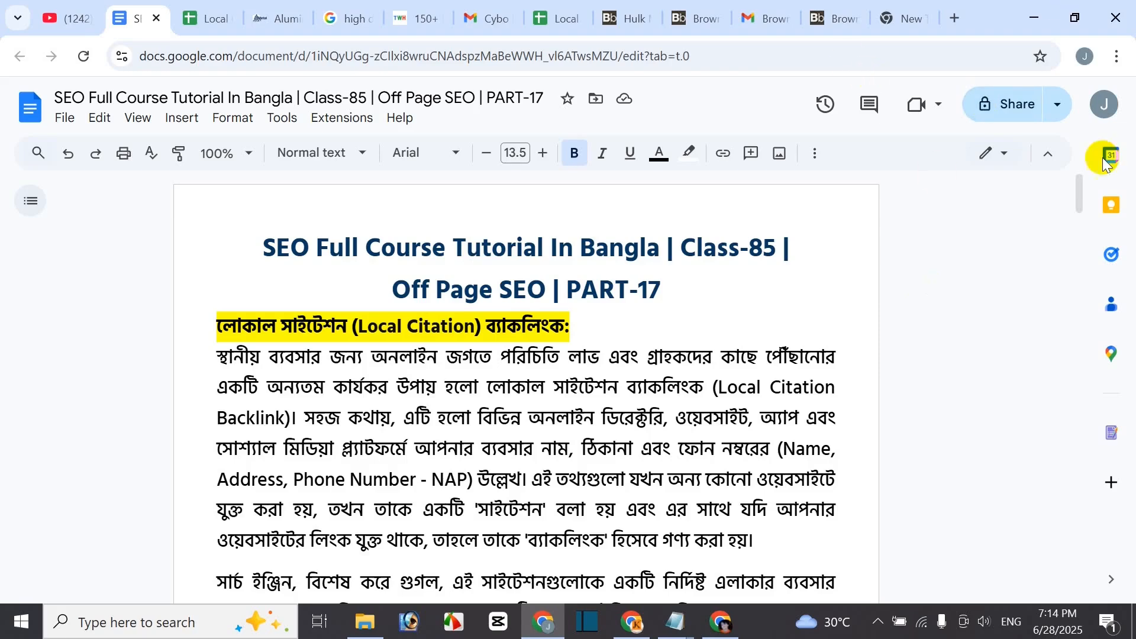
click(548, 22)
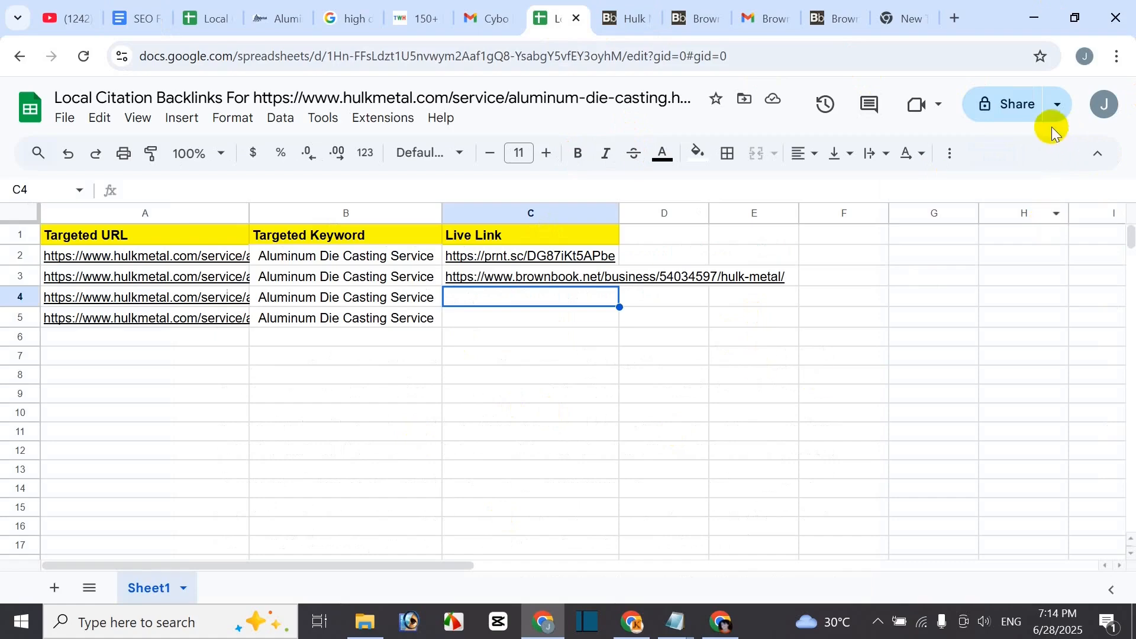
- Set the sheet's General access to Anyone with the link with the Editor role
click(1018, 115)
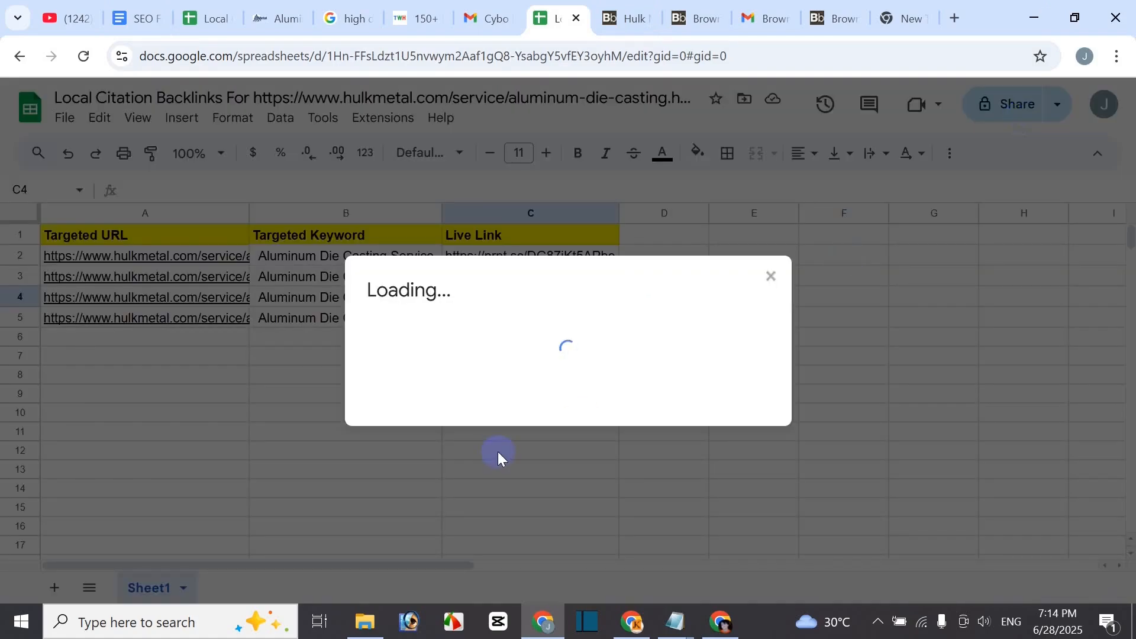
click(450, 430)
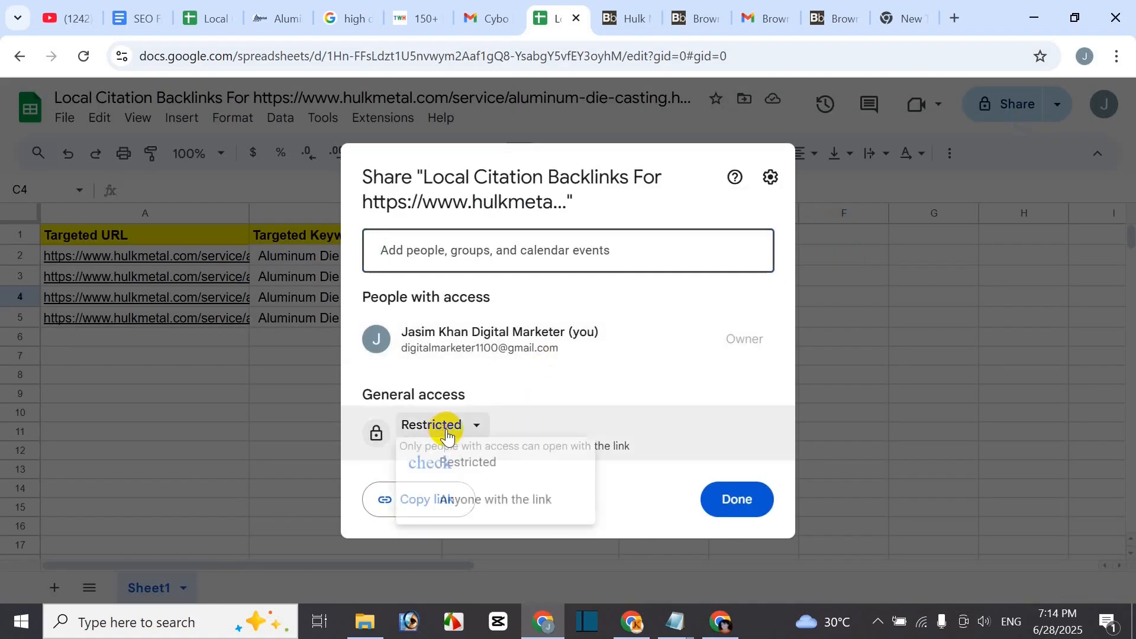
click(477, 506)
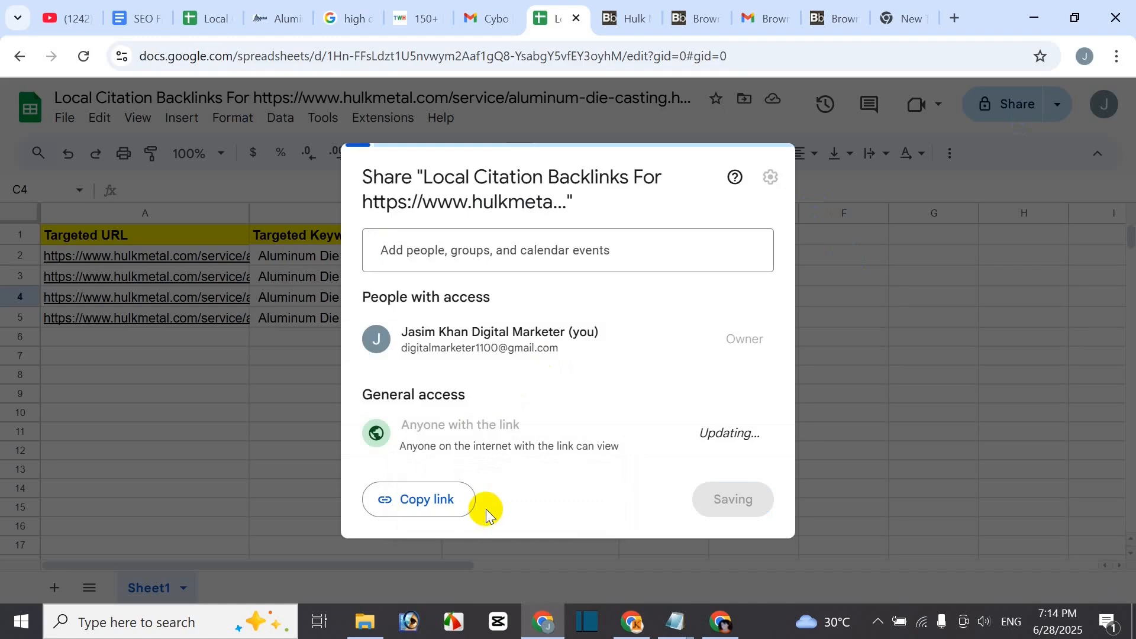
click(738, 440)
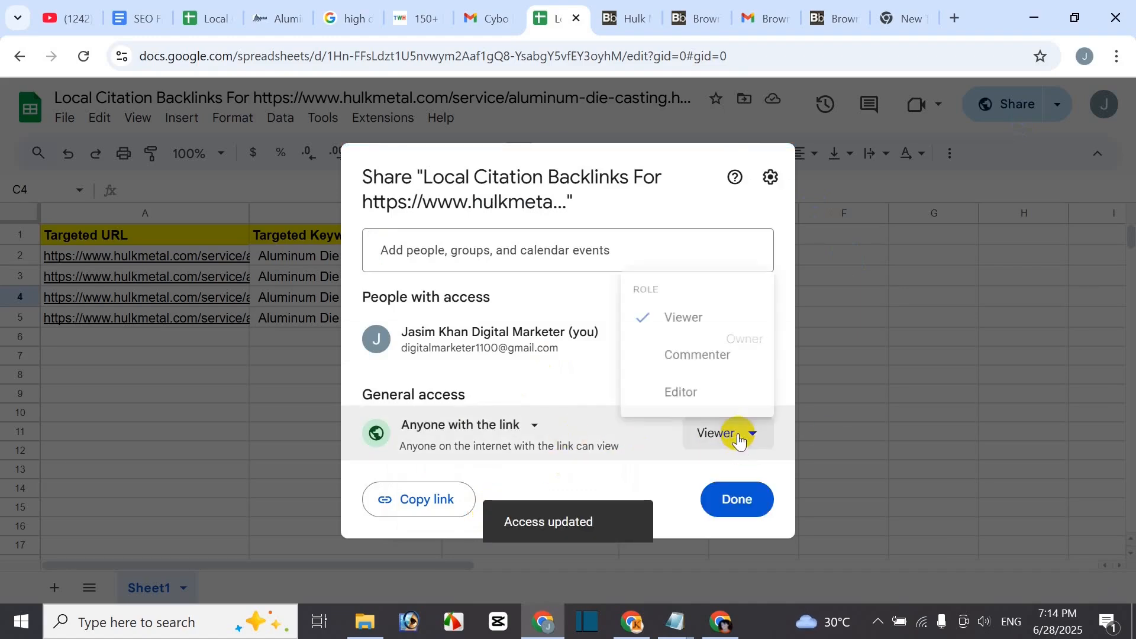
click(680, 390)
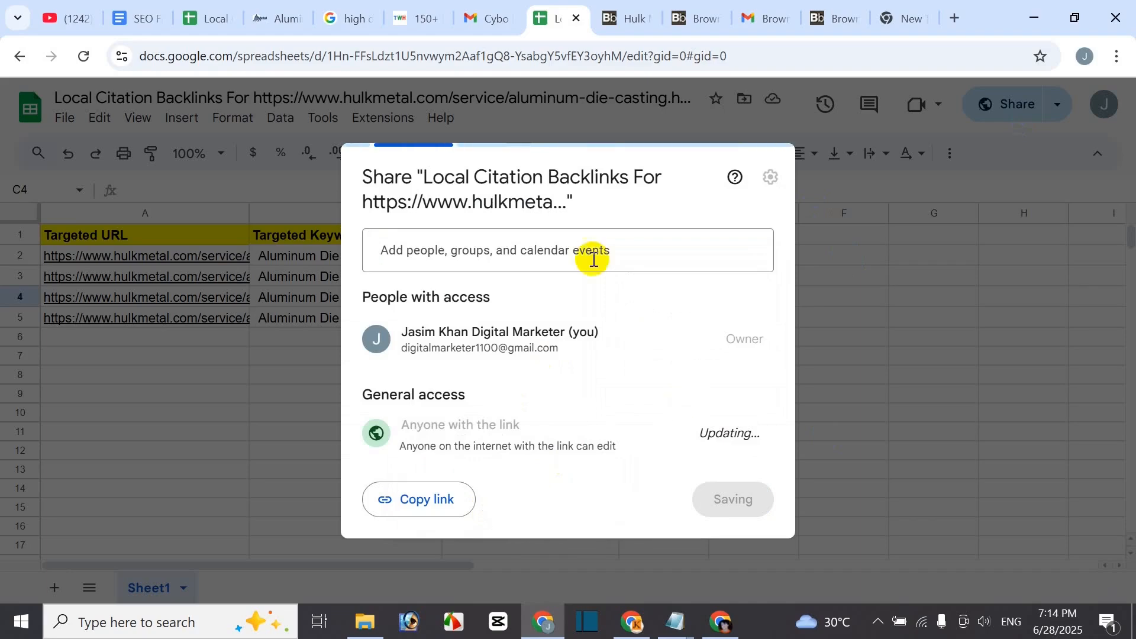
- Start an invite to a suggested contact with the note 'hi' / 'sdfsdf'
click(498, 251)
click(496, 354)
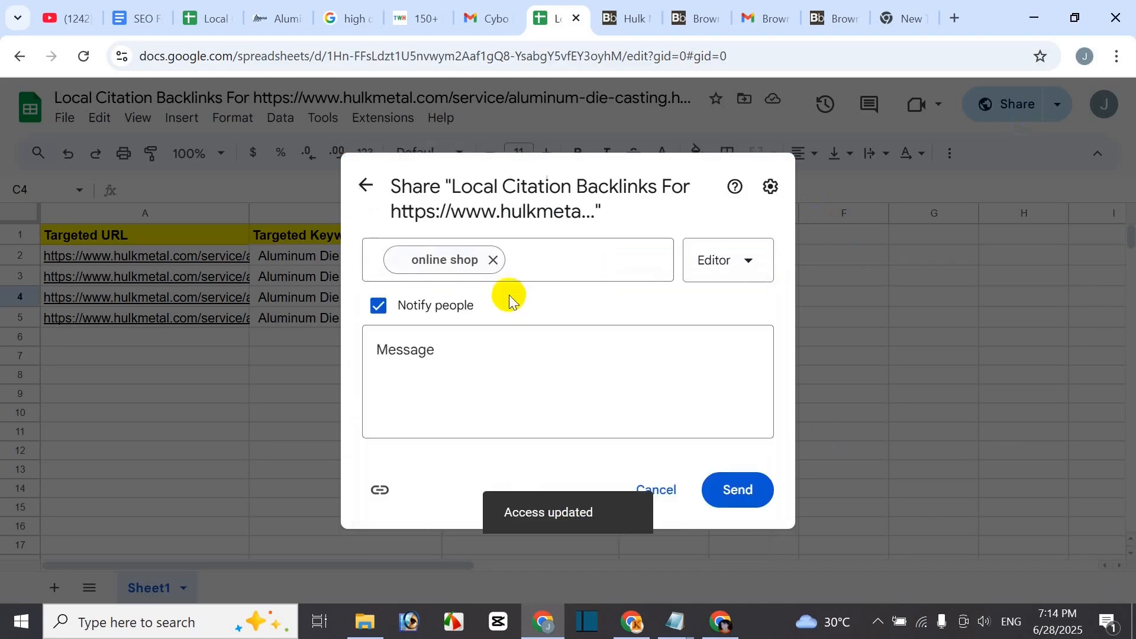
click(469, 349)
text(hi)
key(Return)
text(sdfsdf)
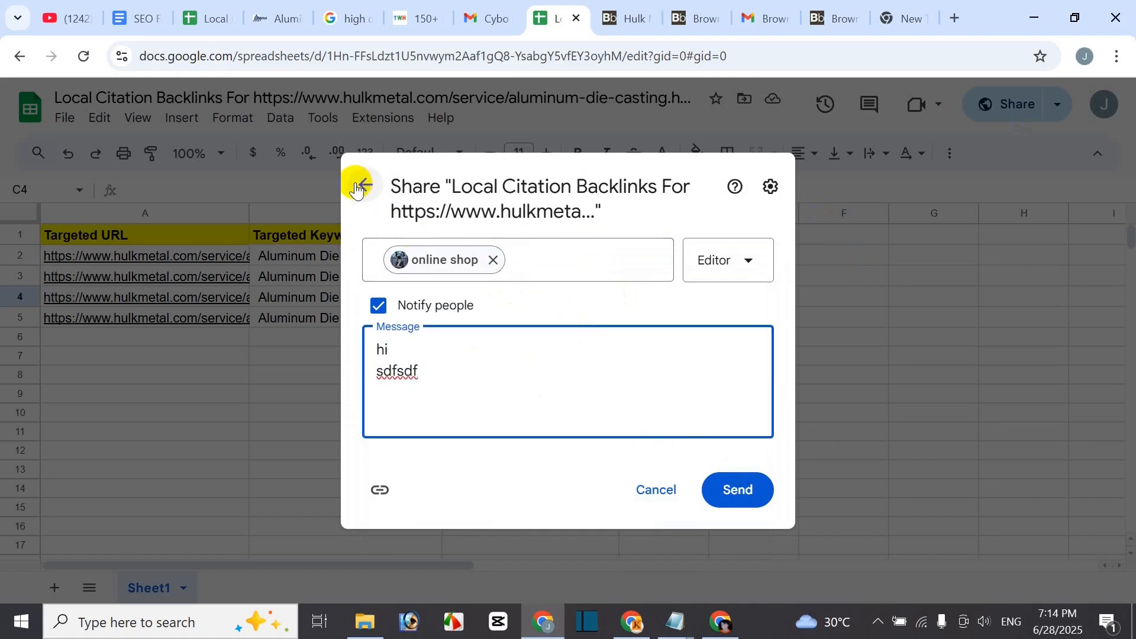
- Discard the invite, copy the sheet's share link, and close the sharing settings
click(361, 184)
click(433, 504)
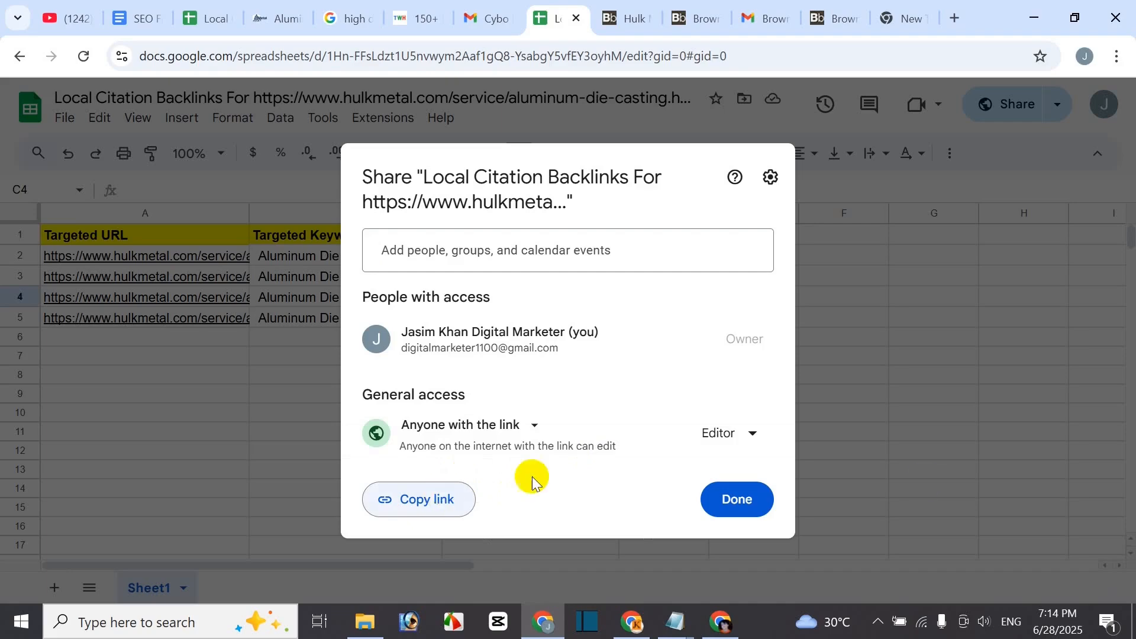
click(955, 414)
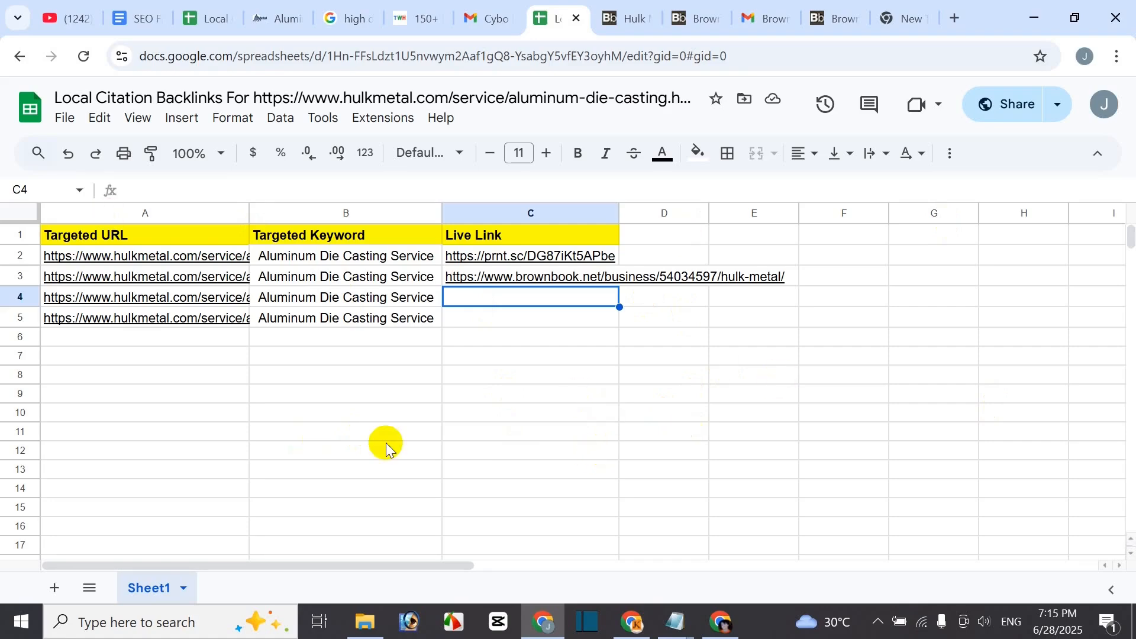
- Glance at the Class-85 Off Page SEO document, then switch to the YouTube channel's Videos page
click(140, 22)
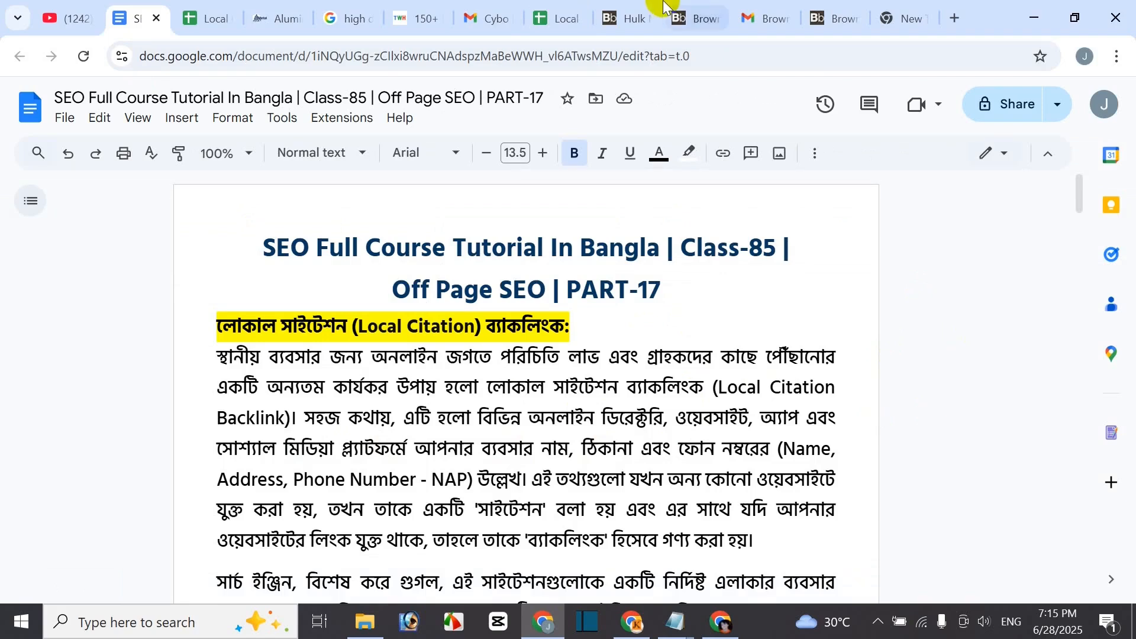
click(72, 19)
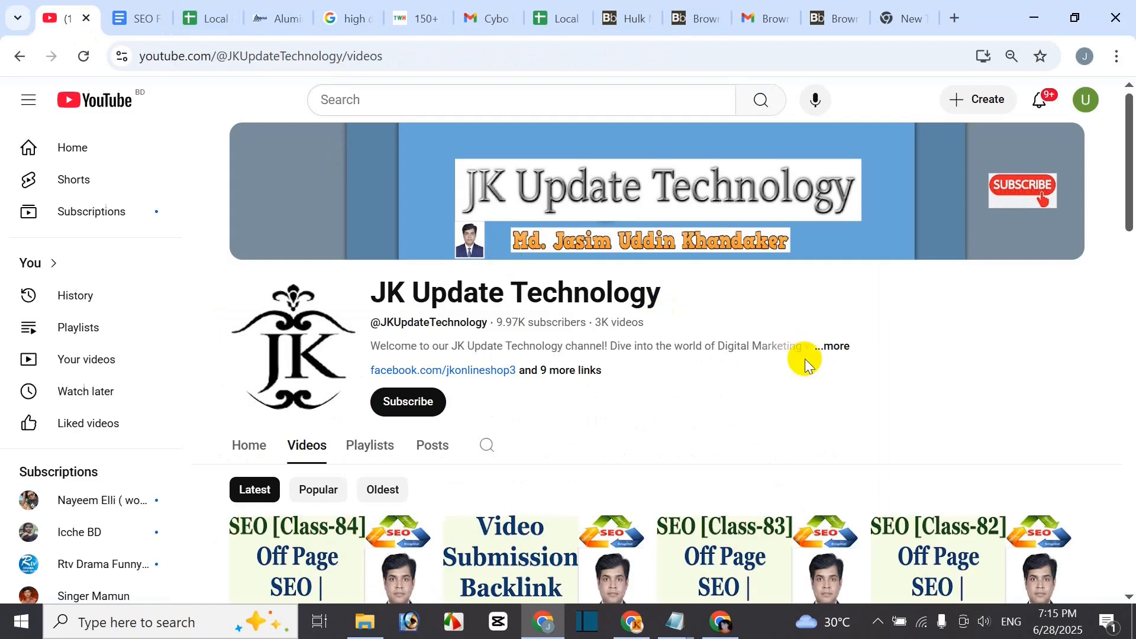